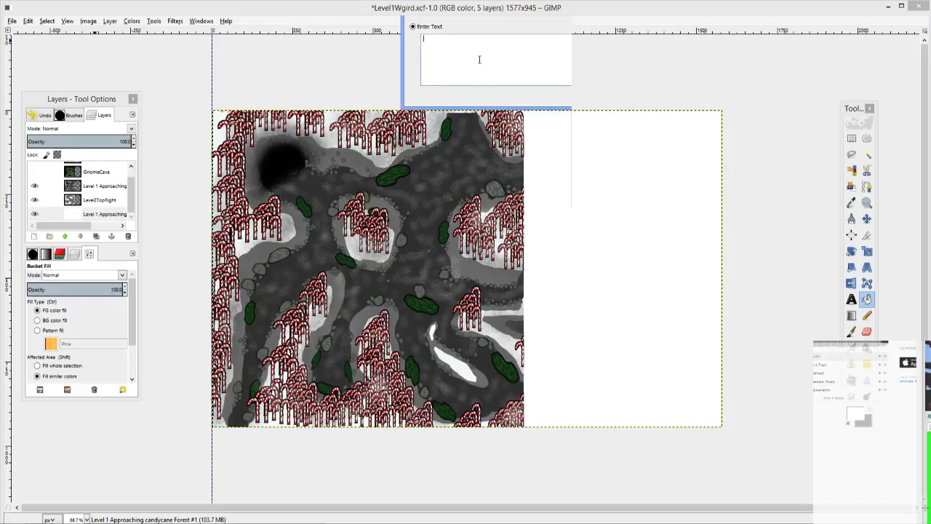
Step: Enter the overlay text "Music Provided by T4C0C4T Soundcloud.com/T4C0C4T" and set its colour to dark purple
type("Music Provided by T4C0C4T Soundcloud.com/T4C0C4T")
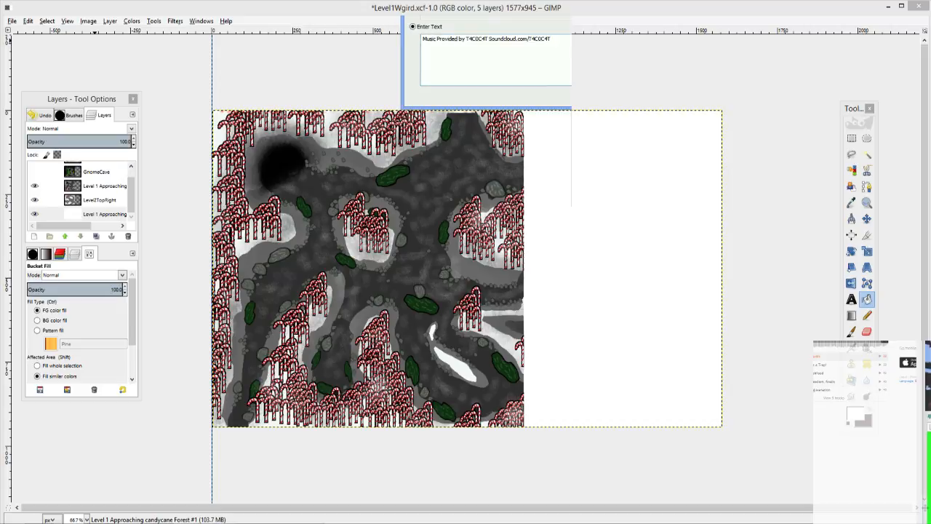
key("Return")
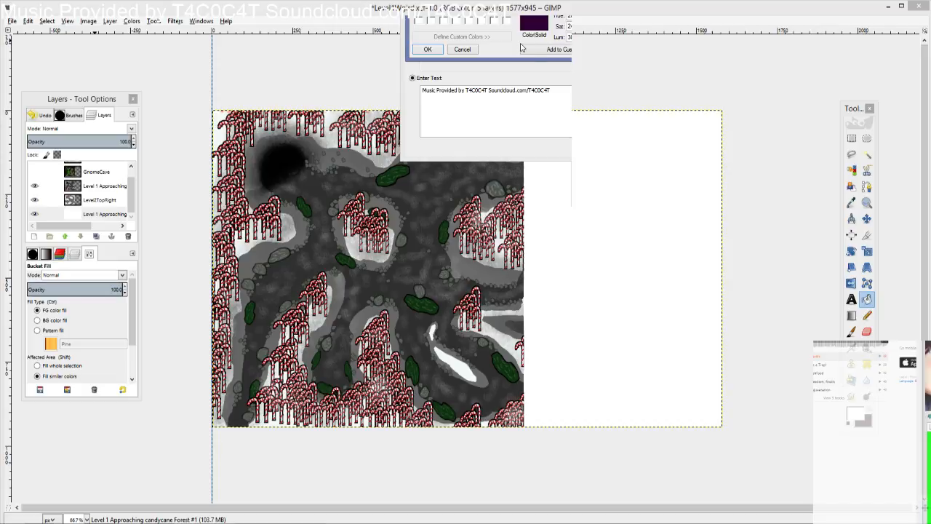
left_click(429, 50)
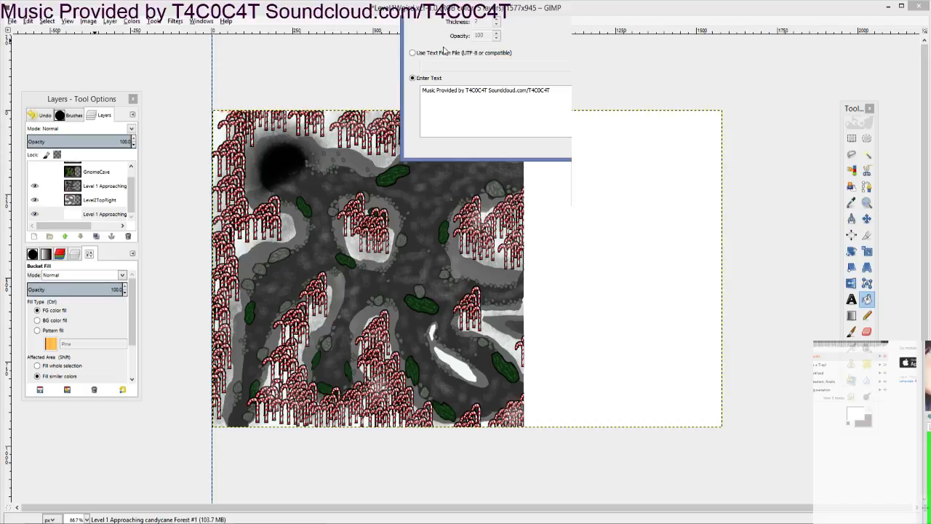
key("Return")
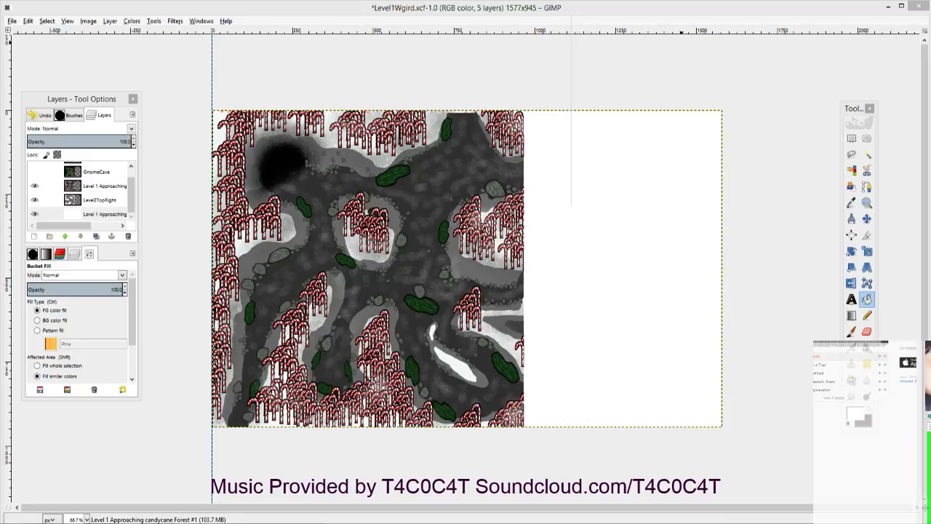
key("space")
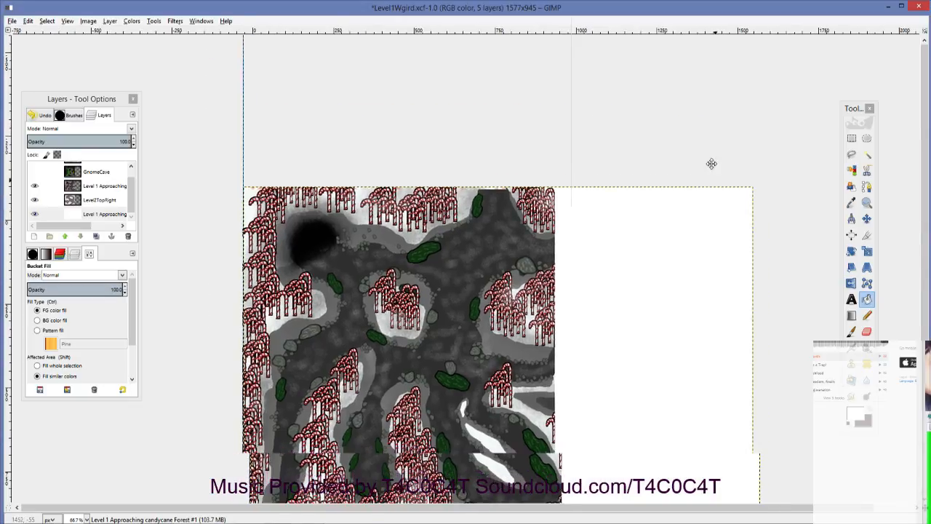
key("space")
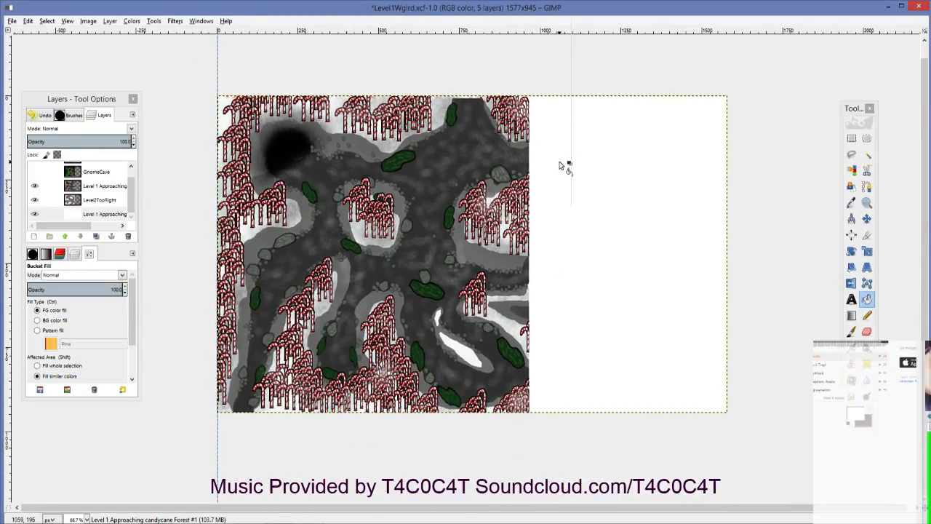
scroll(560, 166, "up", 1)
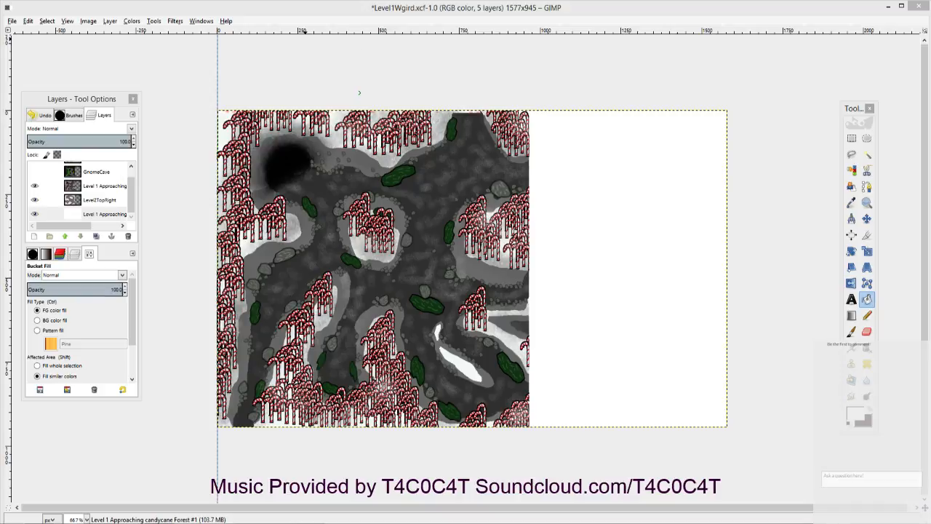
left_click_drag(277, 429, 304, 412)
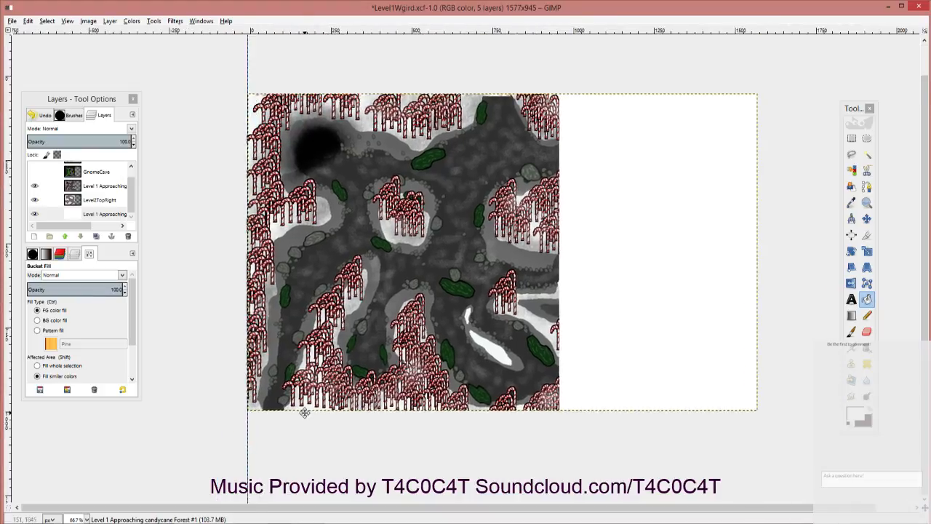
Step: Compare the Level 1 Approaching, GnomeCave and Level2TopRight maps by switching layer visibility off and on
left_click(38, 187)
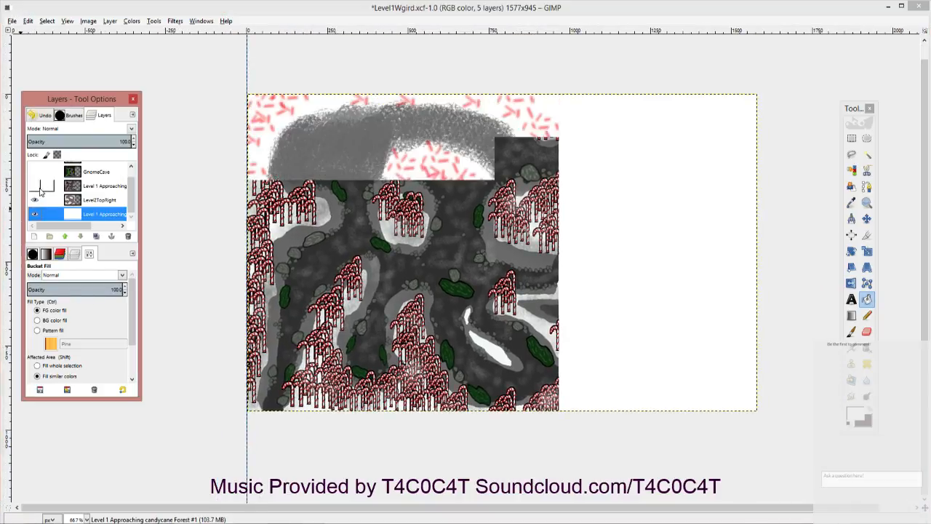
left_click(35, 172)
left_click(34, 172)
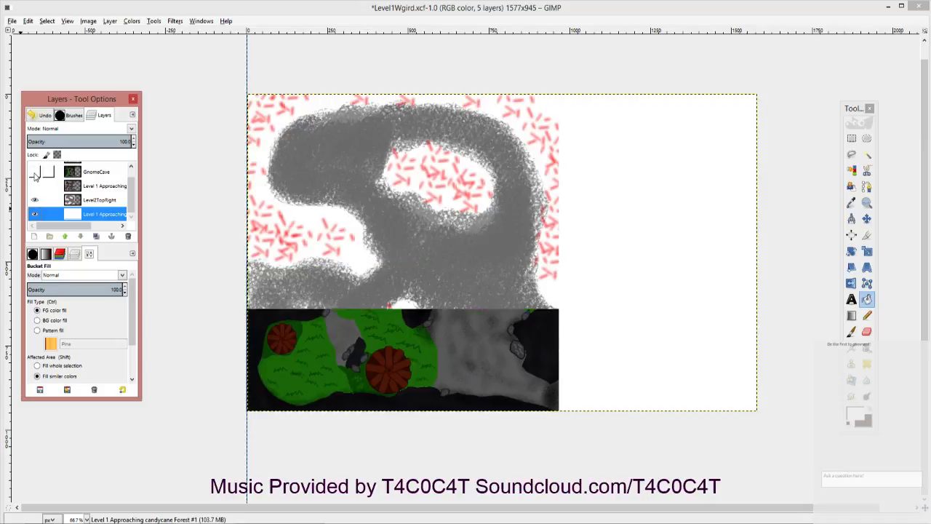
left_click(34, 172)
left_click(34, 187)
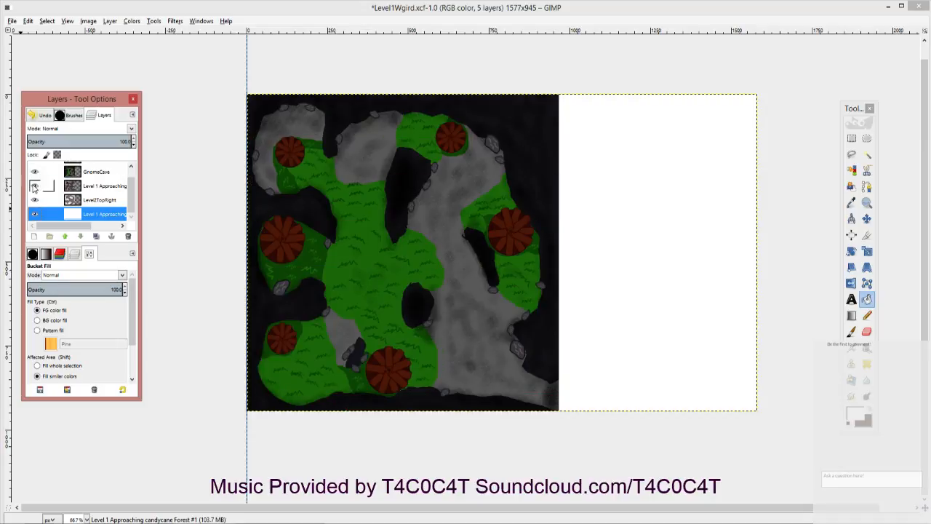
left_click(34, 172)
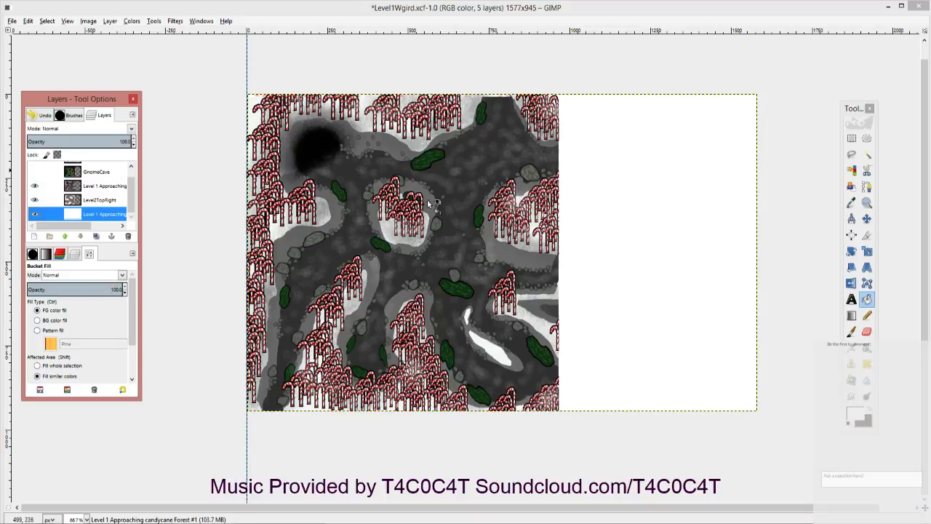
Step: Hide the Level 1 Approaching and GnomeCave layers to expose the Level2TopRight sketch, and make Level2TopRight the active layer
left_click(35, 186)
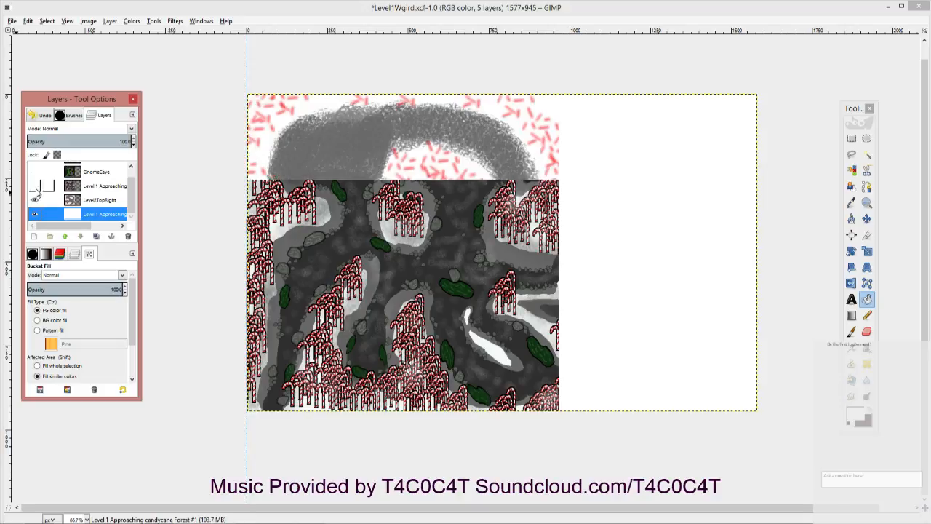
left_click(37, 172)
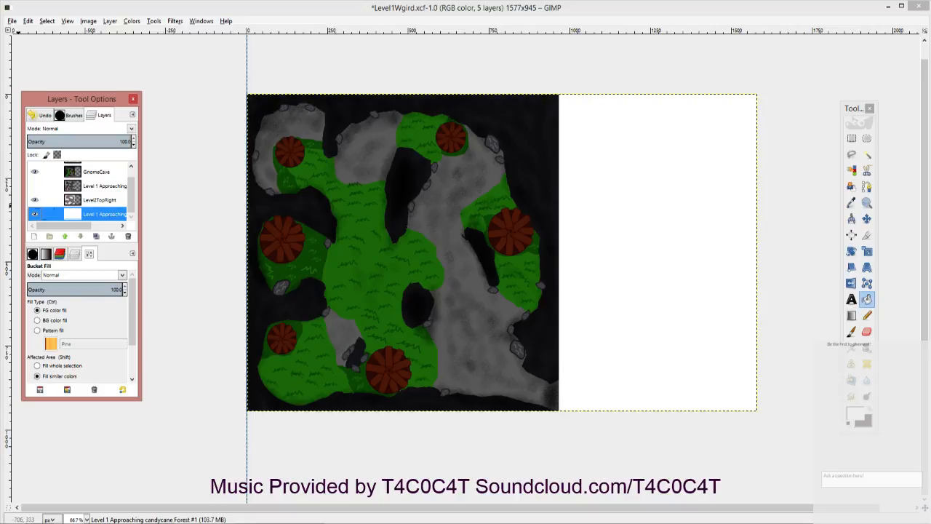
left_click(89, 203)
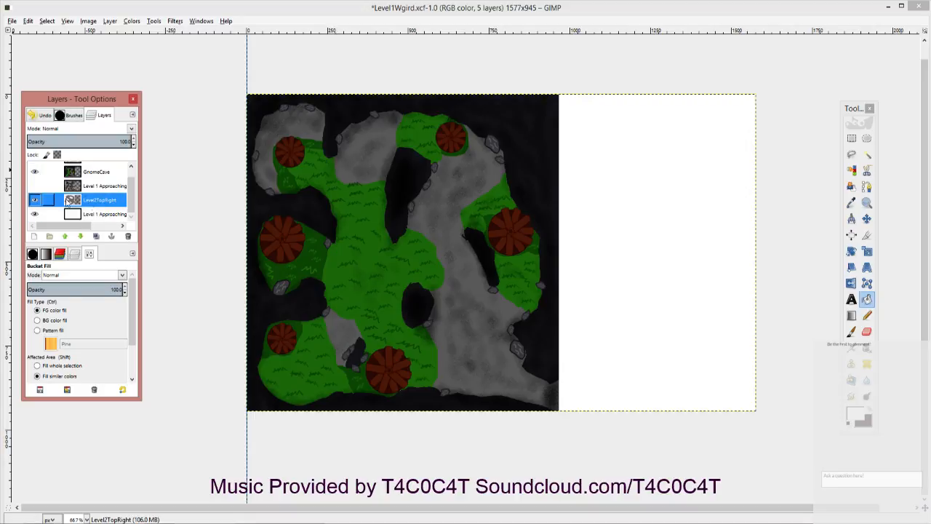
left_click(35, 173)
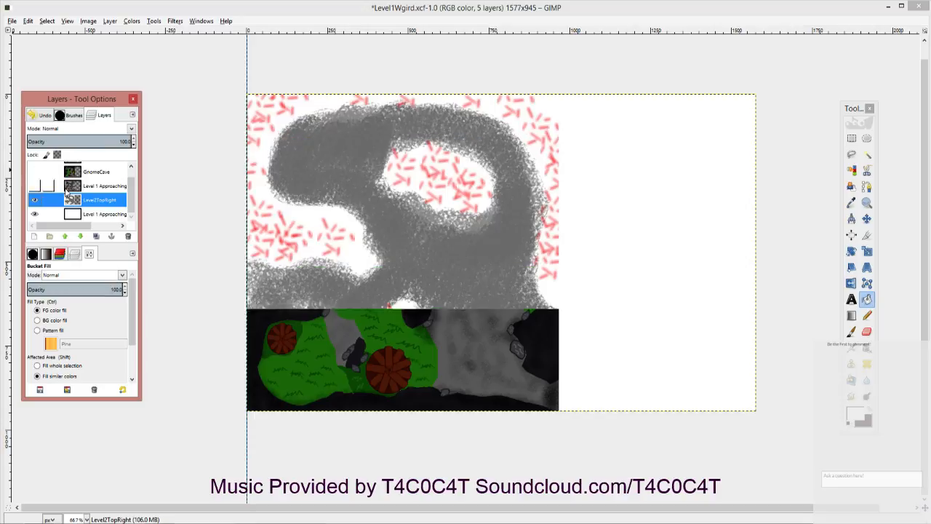
Step: Create a white-filled layer named CandycaneForestTransition above Level2TopRight
right_click(81, 201)
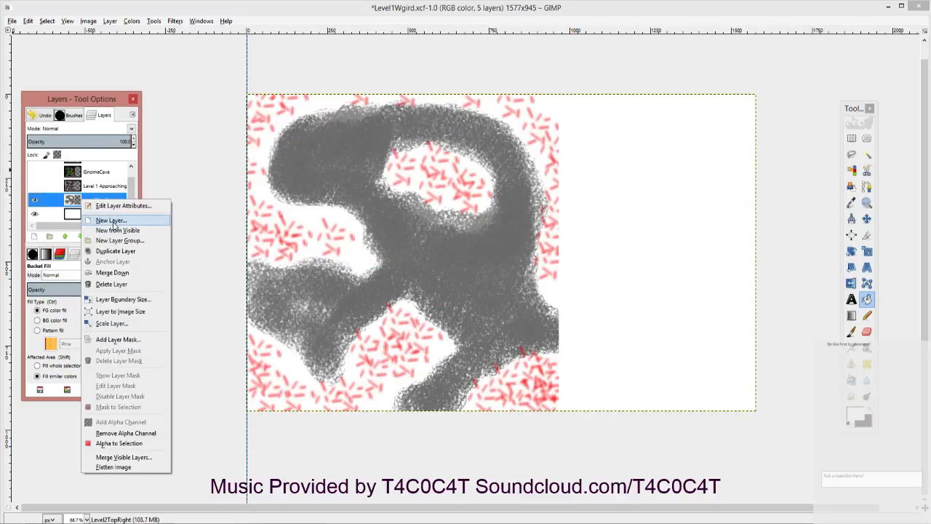
left_click(111, 220)
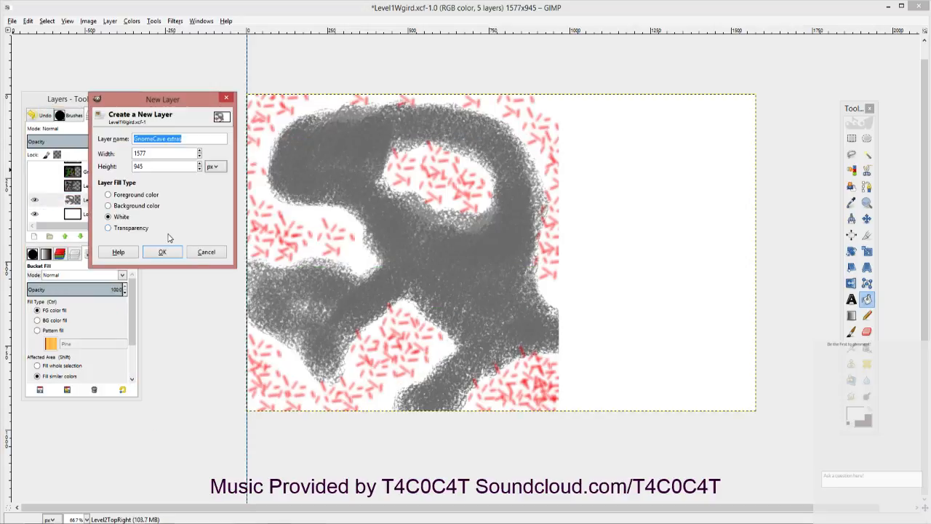
key("BackSpace")
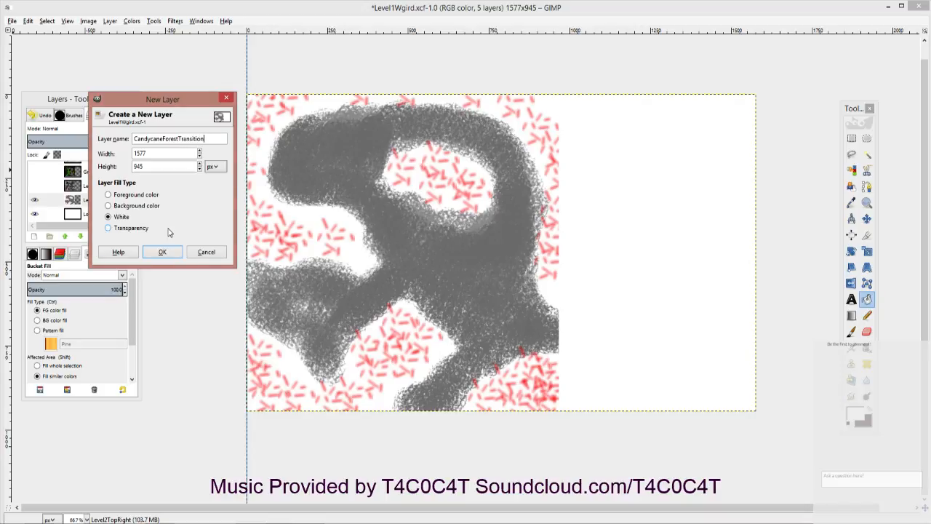
left_click(168, 253)
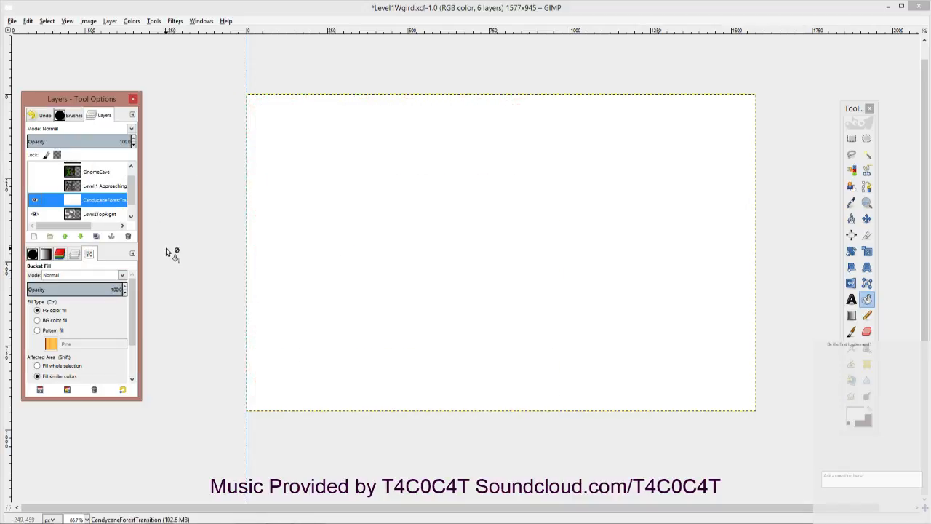
Step: Select the white area of CandycaneForestTransition with Fuzzy Select and delete it, keeping that layer active
right_click(90, 199)
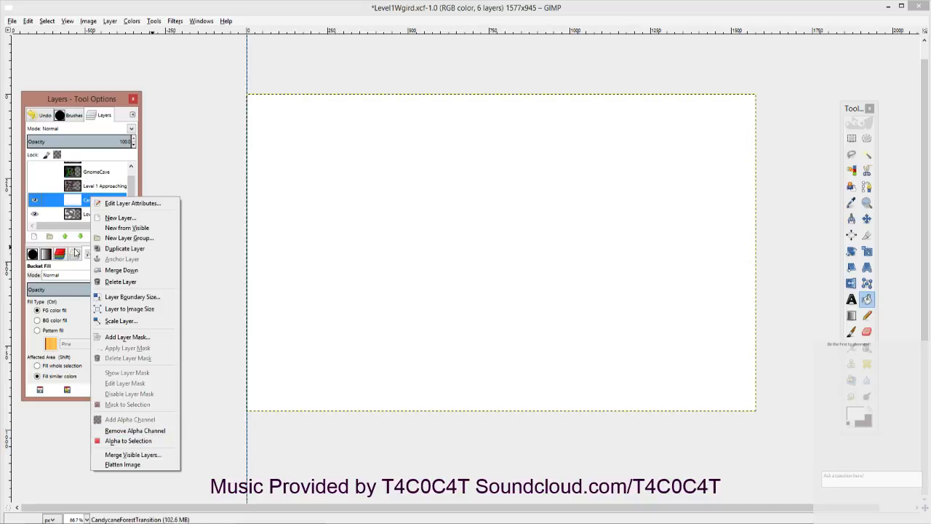
key("Escape")
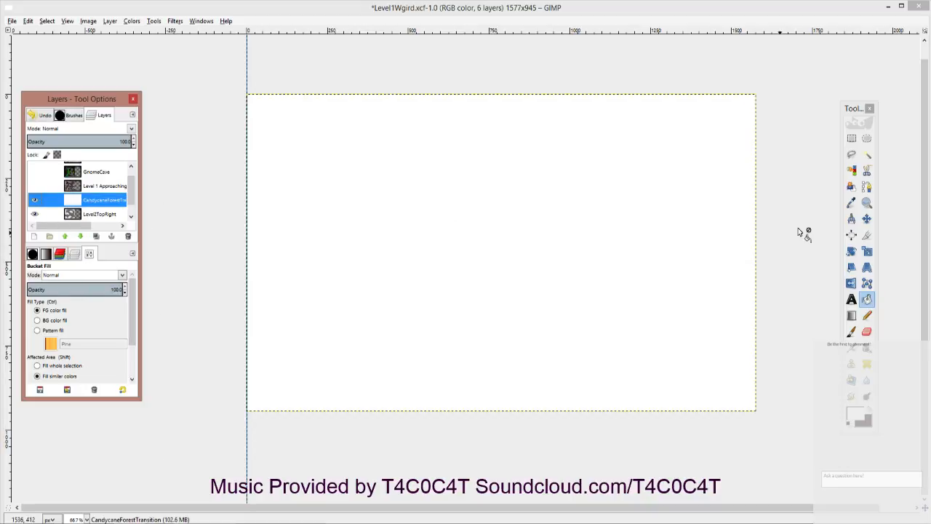
left_click(866, 154)
left_click(707, 204)
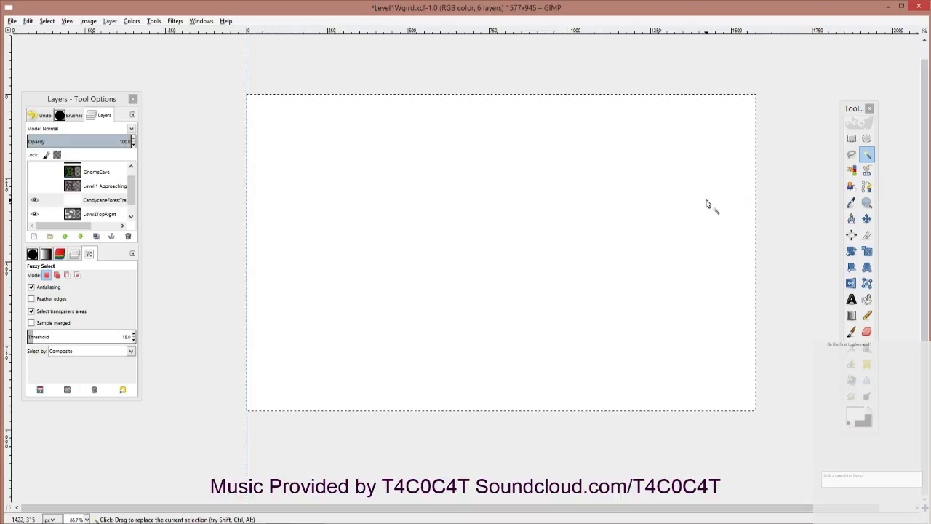
key("Delete")
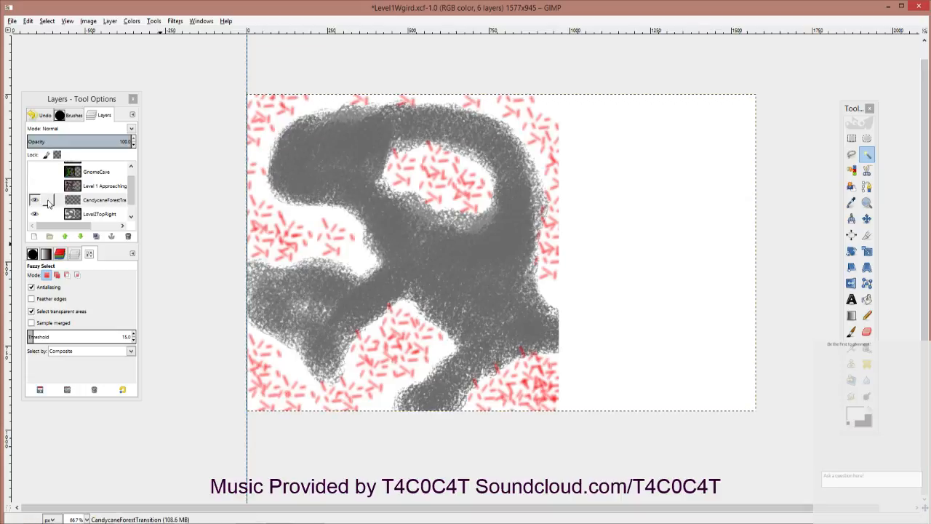
left_click(95, 204)
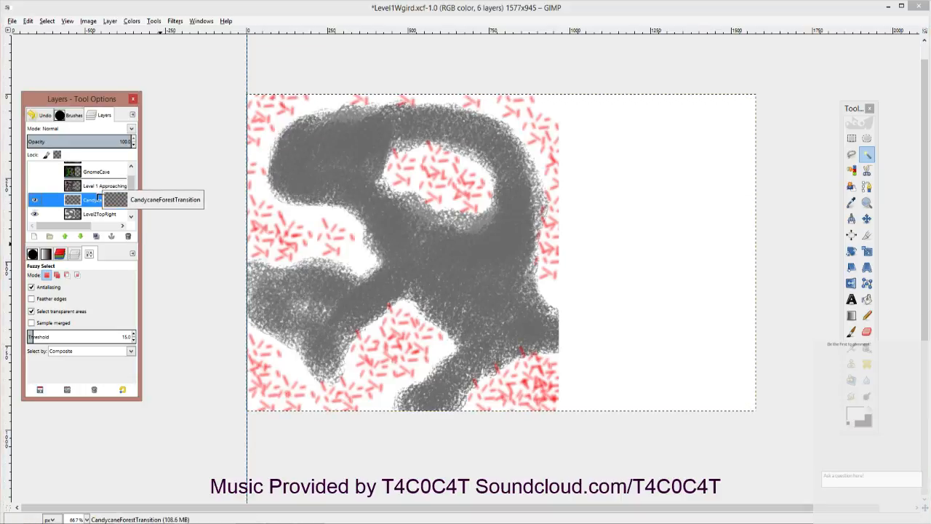
scroll(104, 188, "down", 1)
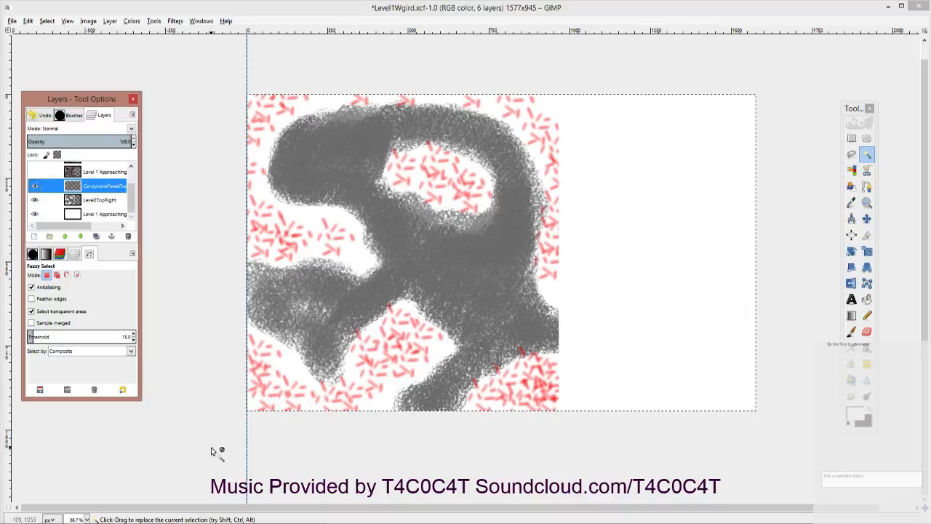
Step: Set the foreground colour to the grey 666666 from the recent colours
left_click_drag(297, 416, 328, 441)
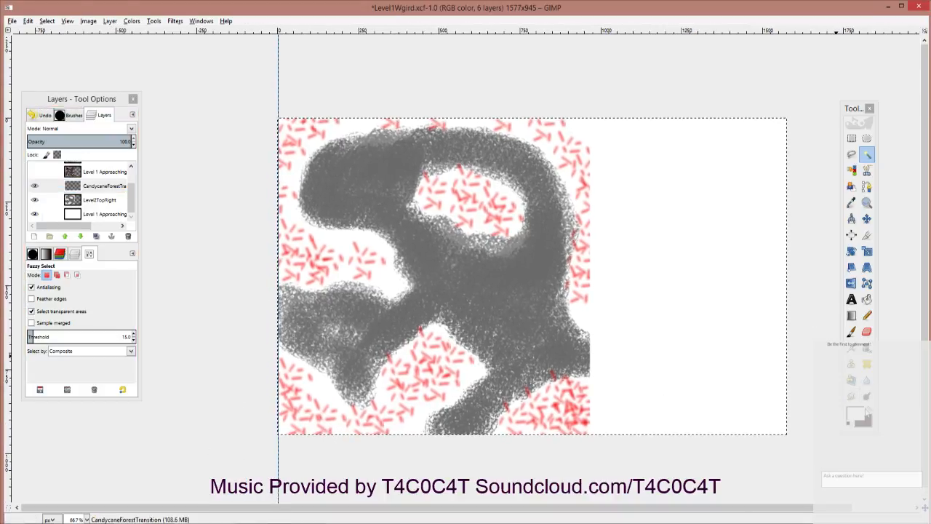
left_click(864, 414)
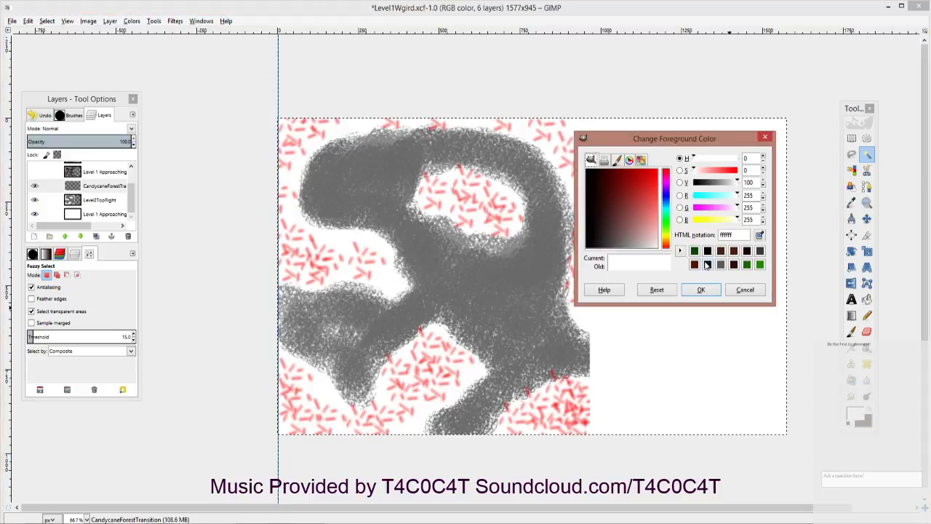
left_click(720, 266)
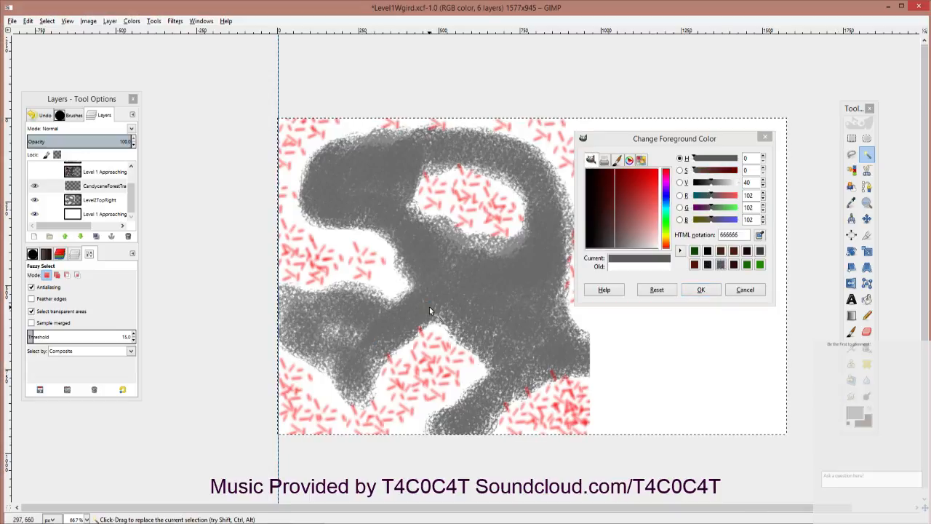
left_click(700, 289)
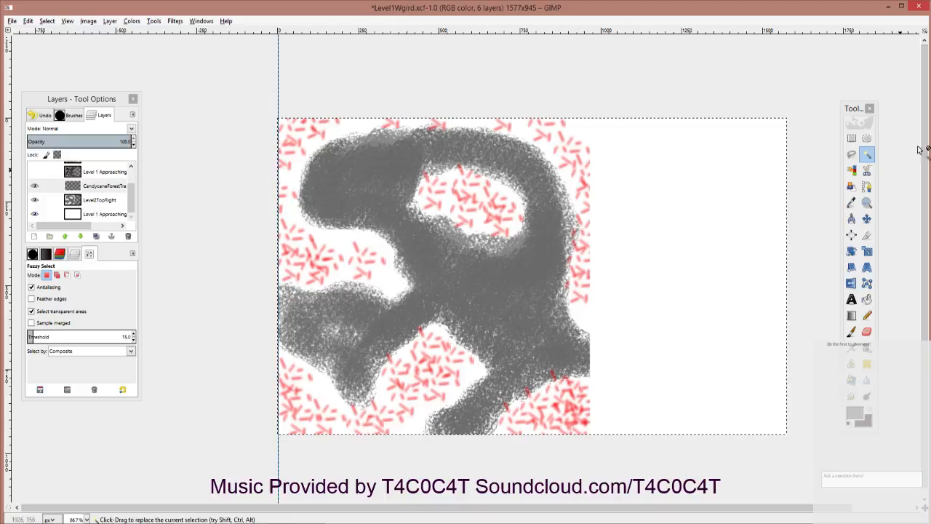
Step: Switch to the Pencil tool and make the grey foreground colour slightly lighter
left_click(851, 139)
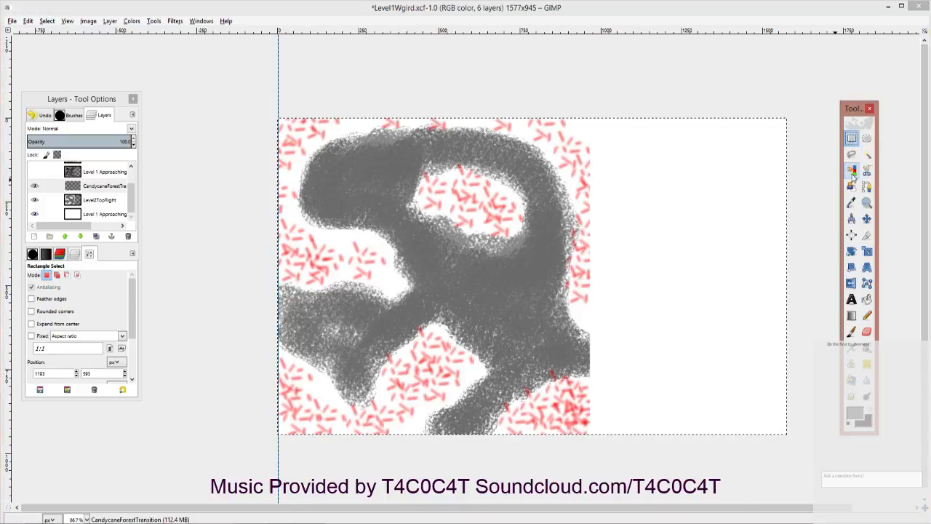
left_click(867, 317)
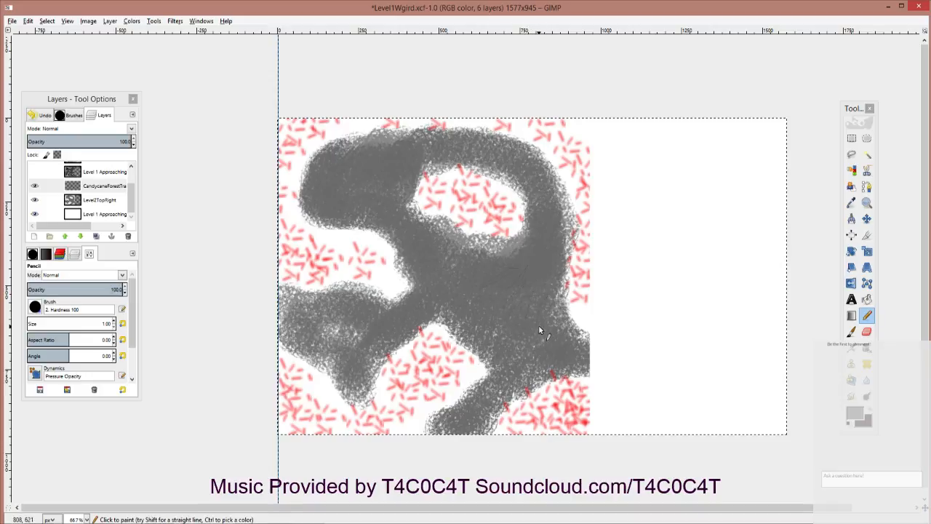
left_click(851, 413)
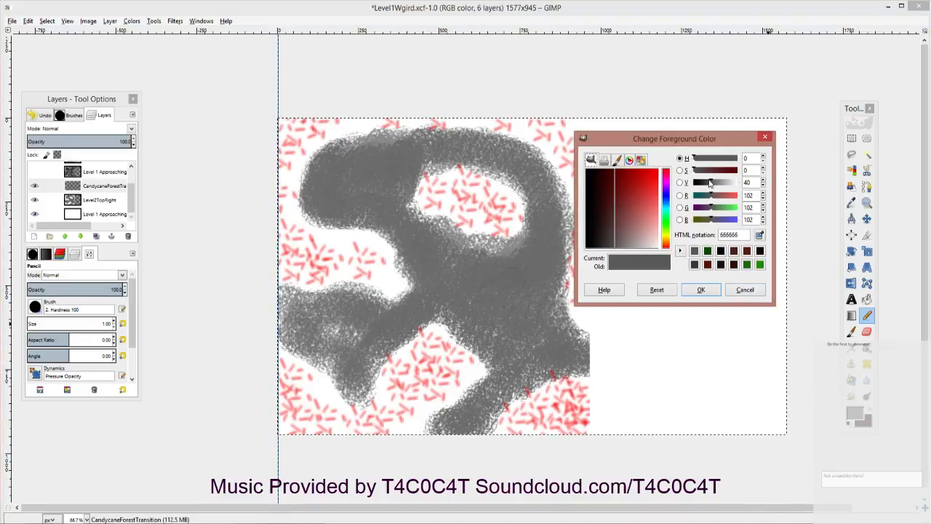
left_click_drag(711, 182, 715, 182)
left_click(717, 289)
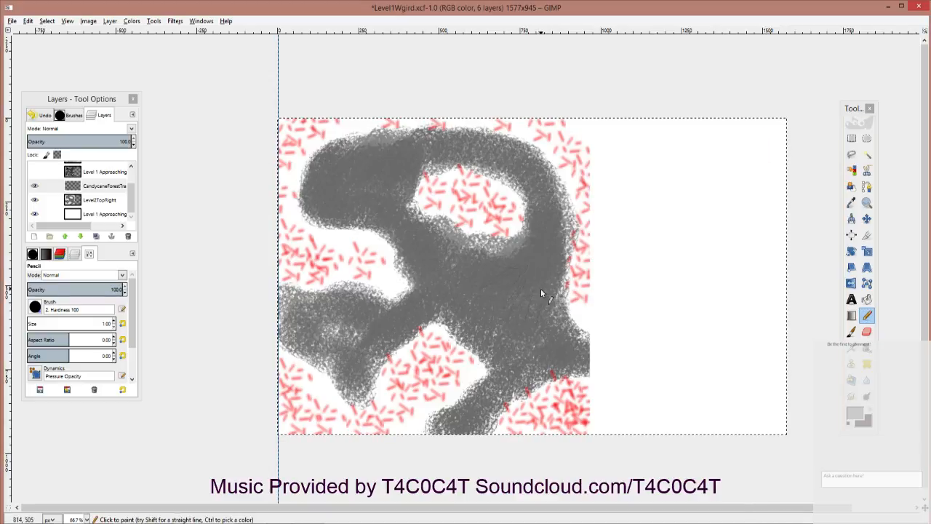
Step: Set the pencil size to 3 for outlining the grey path from the map's western edge
left_click(120, 324)
key("1")
scroll(302, 311, "up", 4)
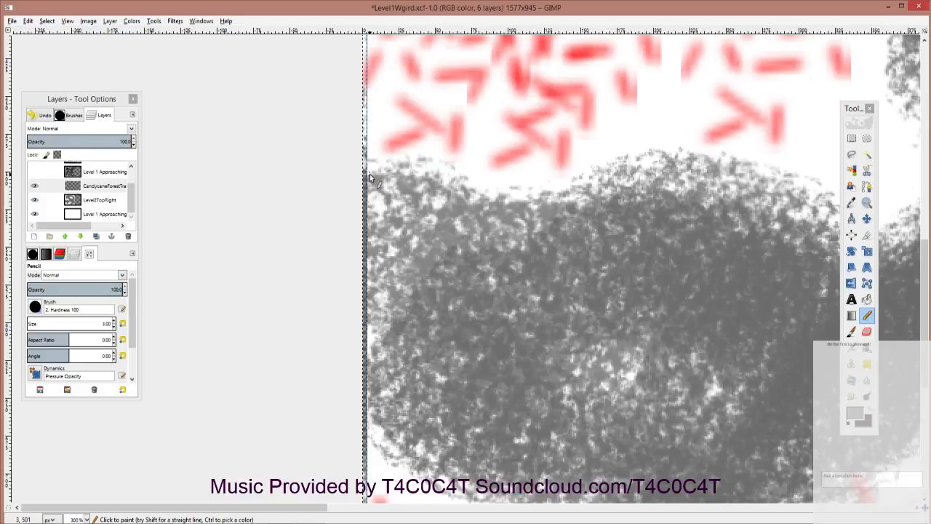
Step: Remove all guides from the image and keep the Pencil tool active
key("r")
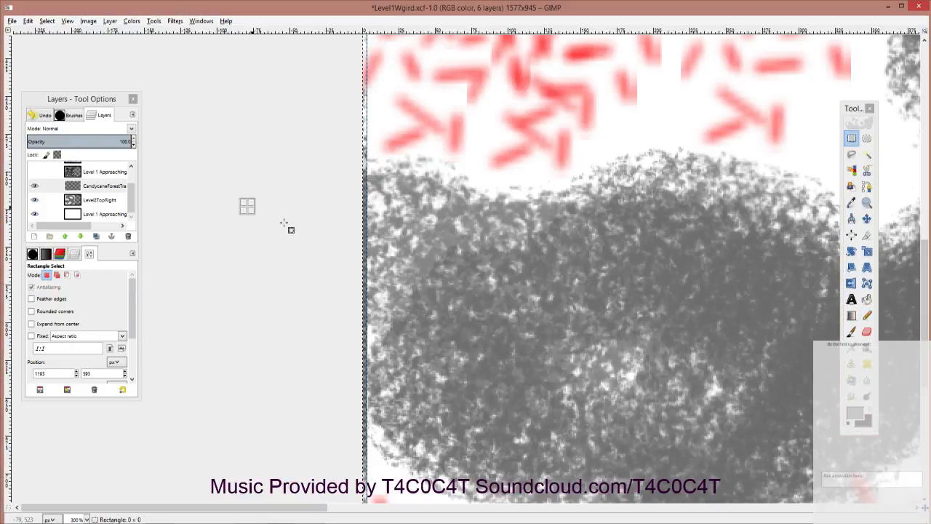
left_click(868, 317)
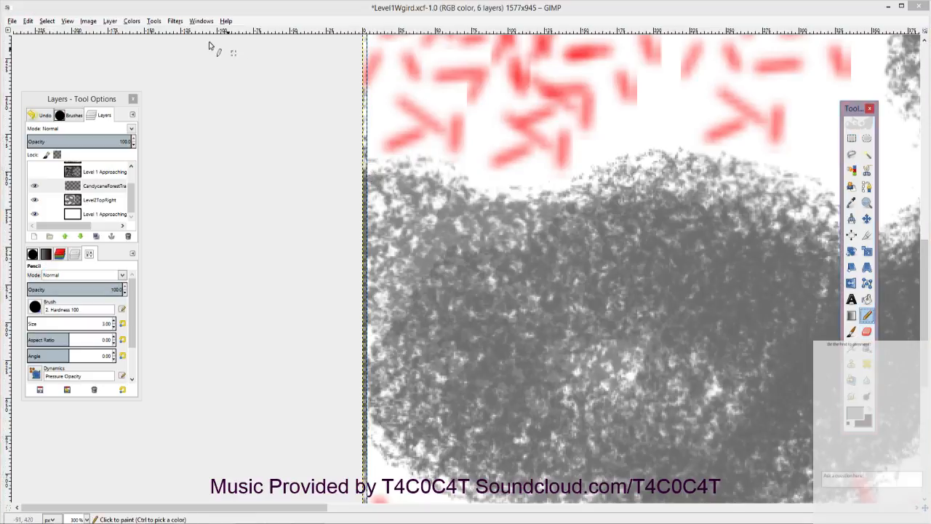
left_click(150, 23)
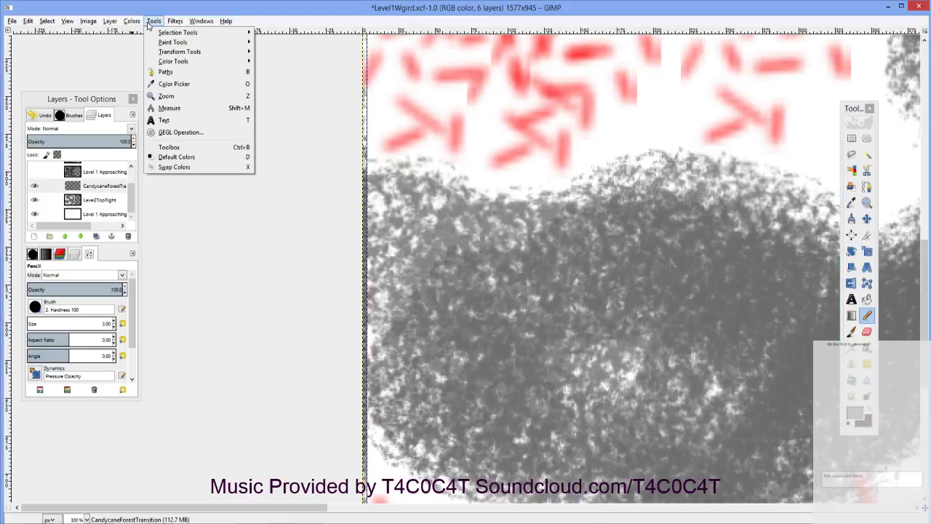
mouse_move(88, 21)
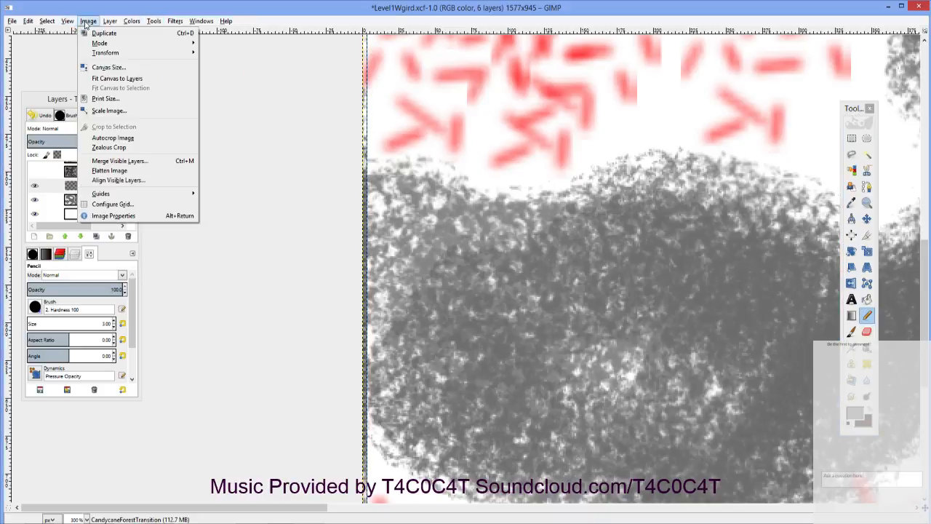
mouse_move(174, 194)
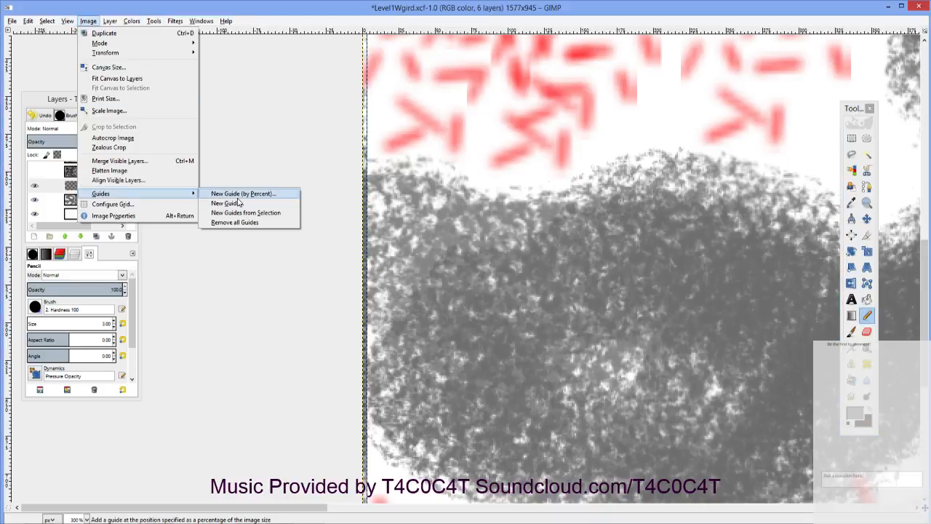
left_click(235, 223)
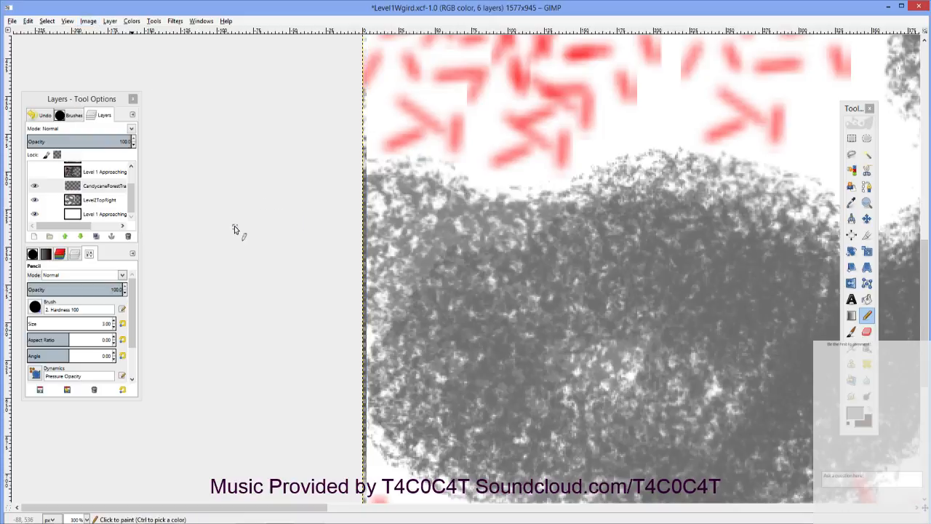
Step: Trace the northern edge of the western grey path with connected straight pencil lines, from the map's west edge over the hump
left_click(365, 169)
left_click(407, 171, "shift")
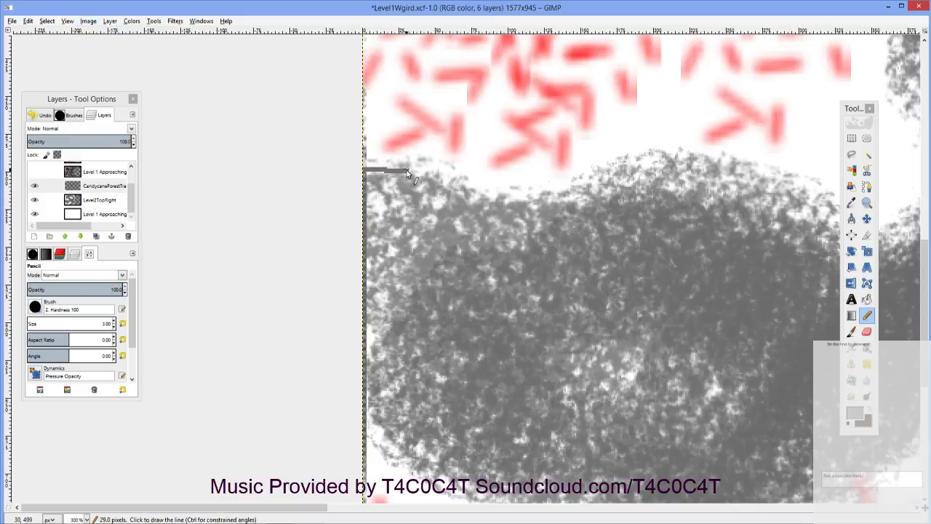
left_click(459, 182, "shift")
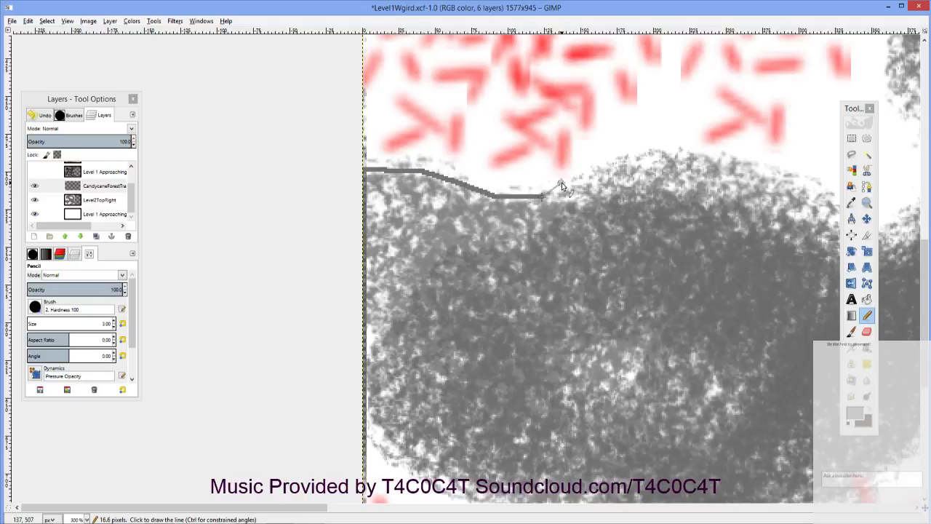
left_click(594, 171, "shift")
left_click(682, 157, "shift")
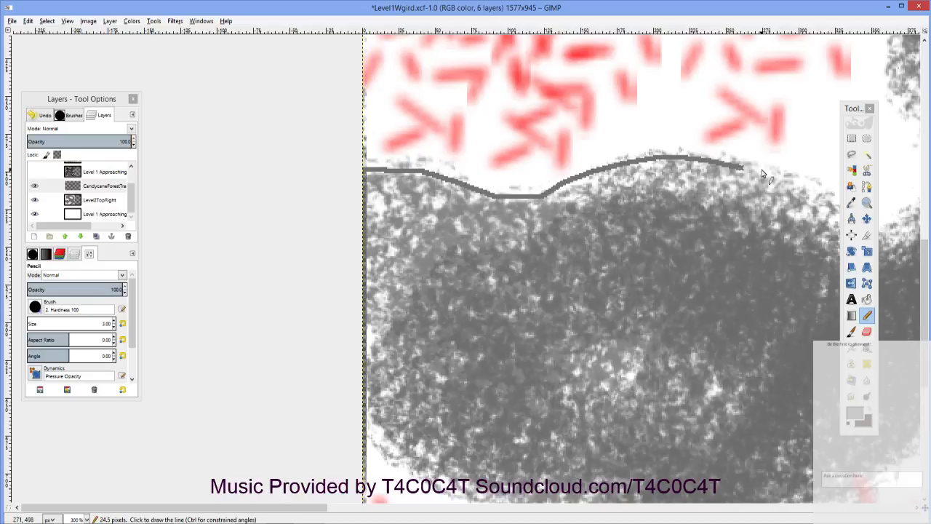
scroll(762, 173, "right", 5)
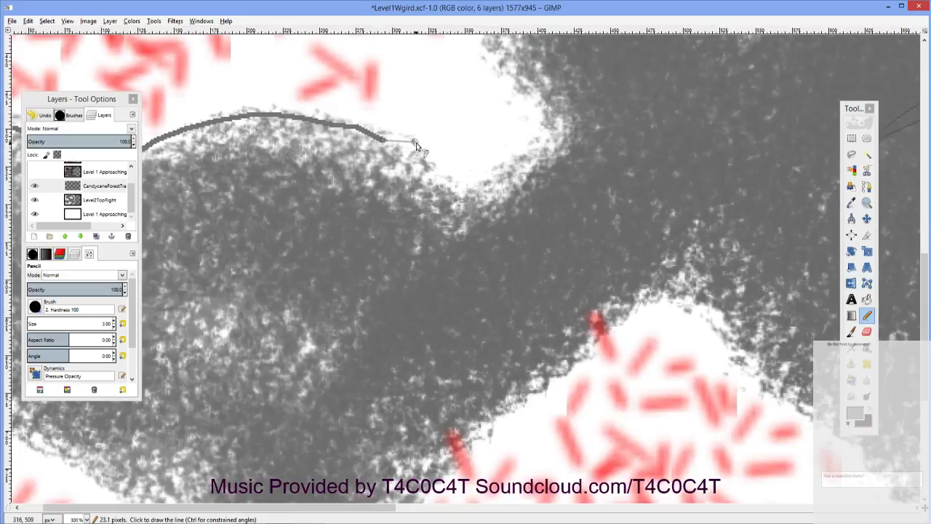
Step: Continue the outline through the V-shaped notch where the western path meets the main grey area, and up its far side
mouse_move(416, 145)
left_mouse_down()
mouse_move(424, 166)
mouse_move(483, 190)
mouse_move(539, 143)
mouse_move(536, 108)
left_mouse_up()
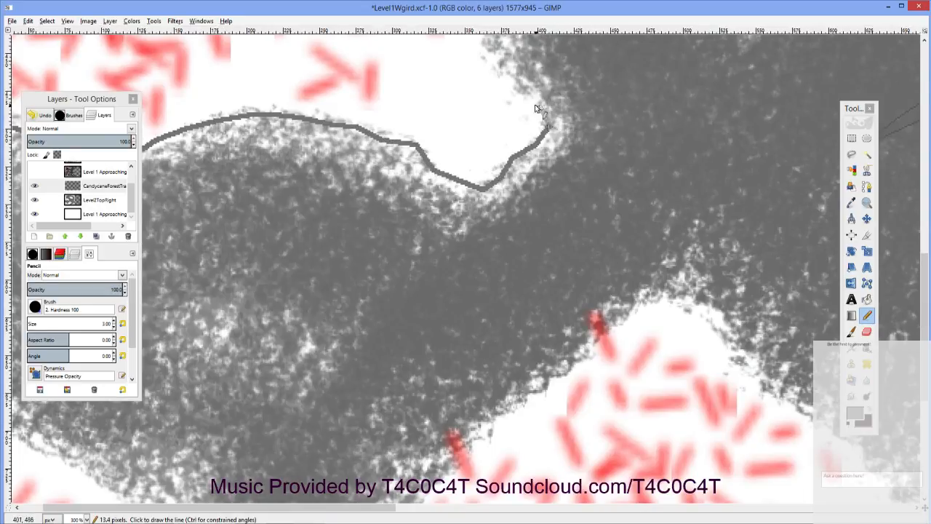
left_click(537, 107, "shift")
left_click(519, 79, "shift")
left_click(510, 67, "shift")
left_click_drag(505, 62, 376, 327)
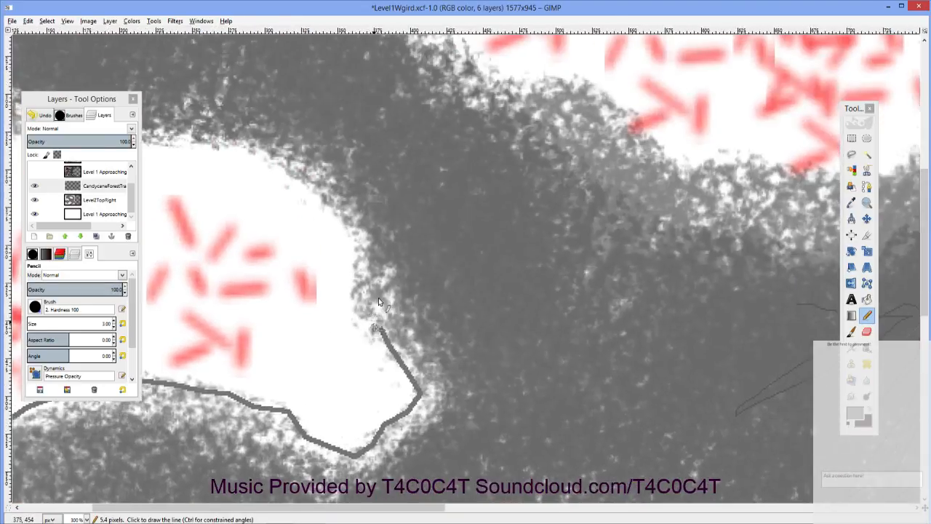
Step: Outline the edge above the white western bay and carry the line up the west side of the large northwestern grey area
left_click(378, 281, "shift")
left_click(355, 252, "shift")
mouse_move(329, 202)
left_mouse_down()
mouse_move(204, 138)
mouse_move(169, 140)
mouse_move(387, 206)
left_mouse_up()
left_click_drag(551, 282, 383, 263)
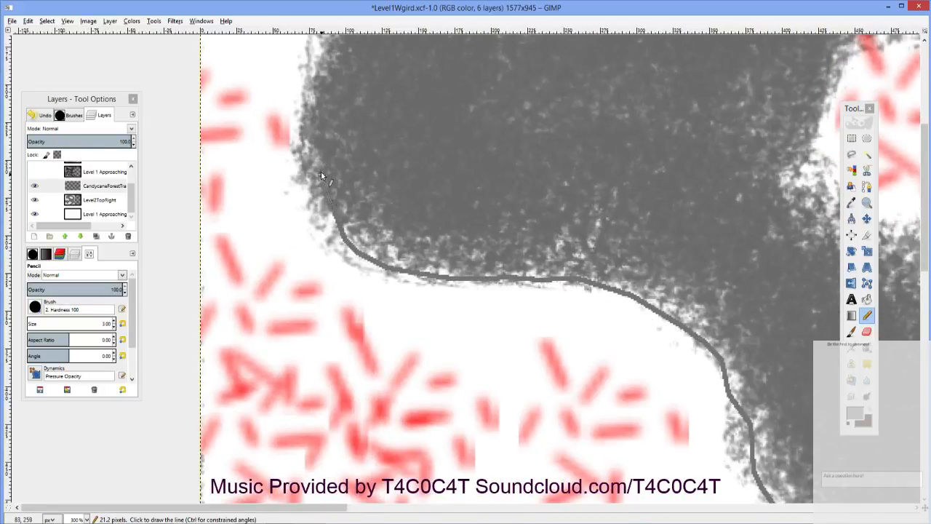
left_click_drag(336, 47, 284, 291)
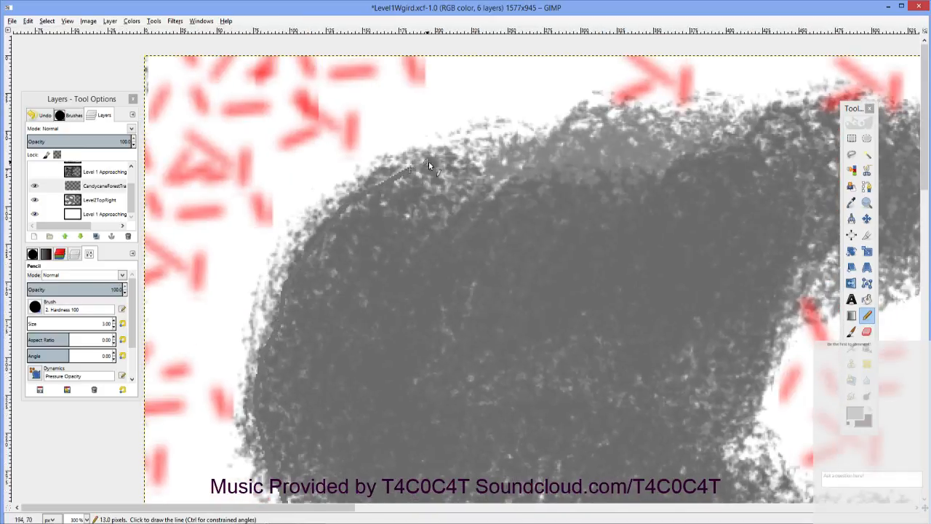
Step: Trace the northern edge of the grey area eastward and around the outer curve of the loop
left_click(478, 158, "shift")
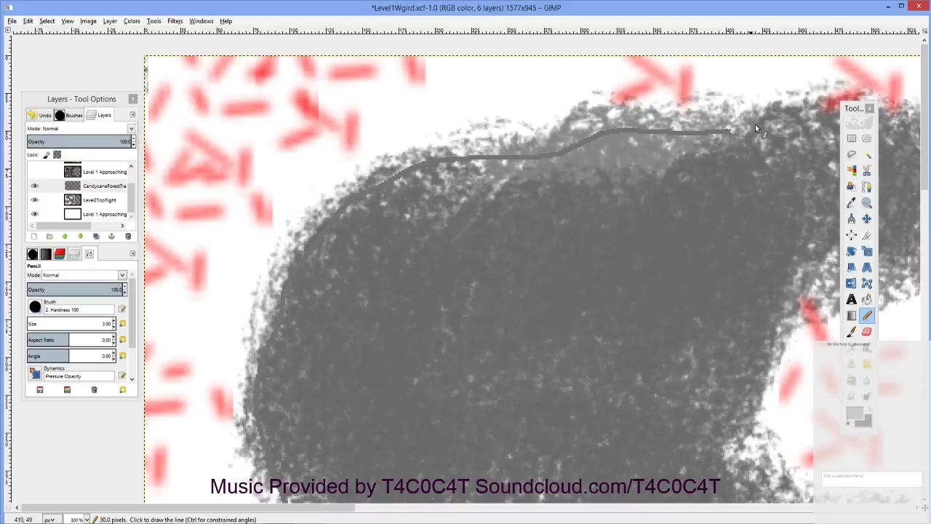
left_click_drag(820, 108, 308, 135)
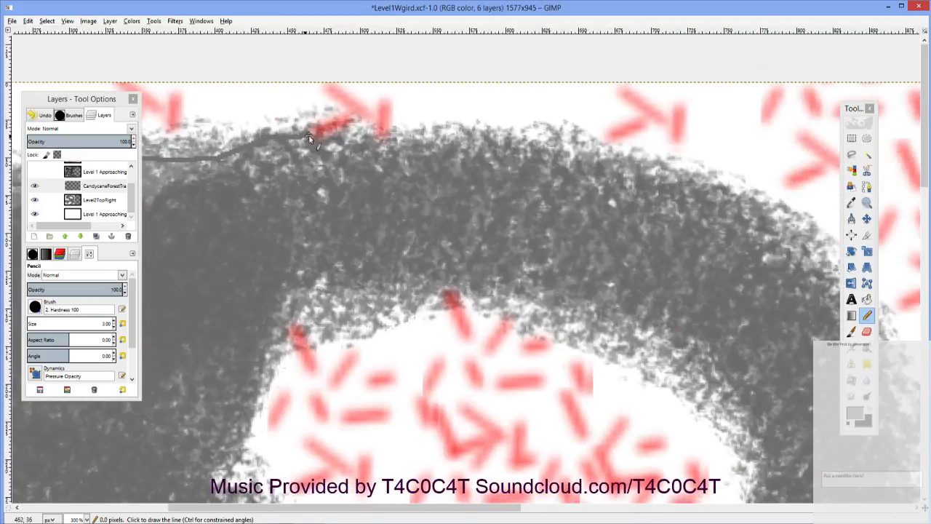
left_click(546, 141, "shift")
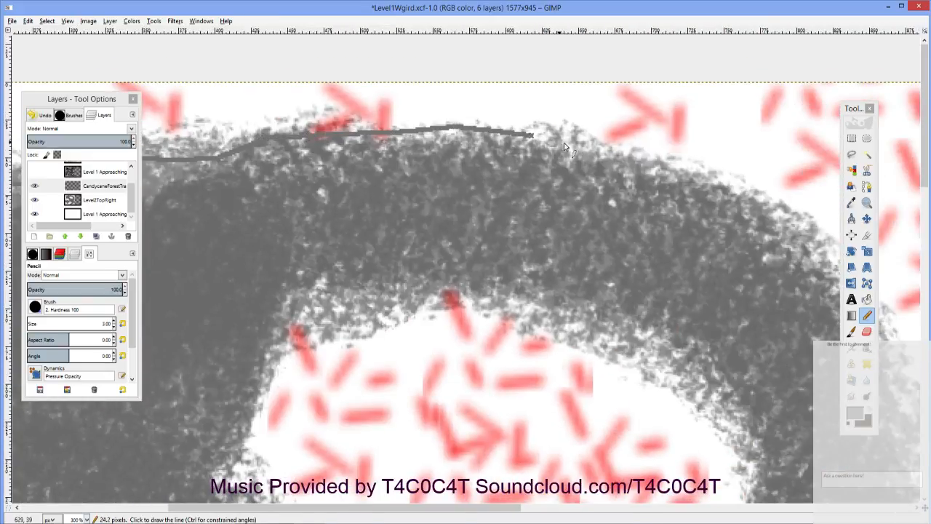
left_click(641, 159, "shift")
left_click(720, 182, "shift")
mouse_move(722, 184)
left_mouse_down()
mouse_move(322, 99)
mouse_move(369, 109)
mouse_move(449, 171)
mouse_move(532, 331)
mouse_move(563, 461)
mouse_move(538, 262)
left_mouse_up()
left_click_drag(529, 208, 514, 116)
Step: Outline the loop's eastern side southward with connected straight pencil lines beside the red marks
left_click(528, 154, "shift")
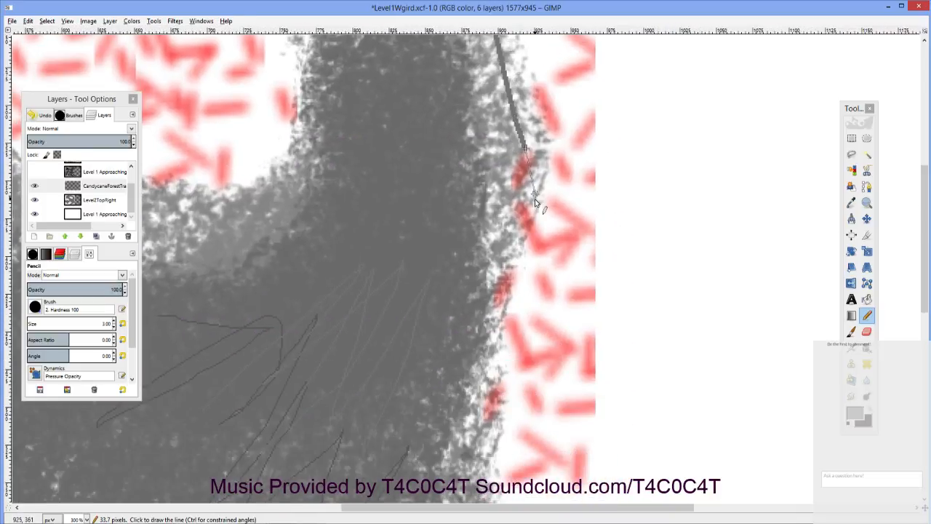
left_click(536, 196, "shift")
left_click(525, 234, "shift")
left_click(498, 406, "shift")
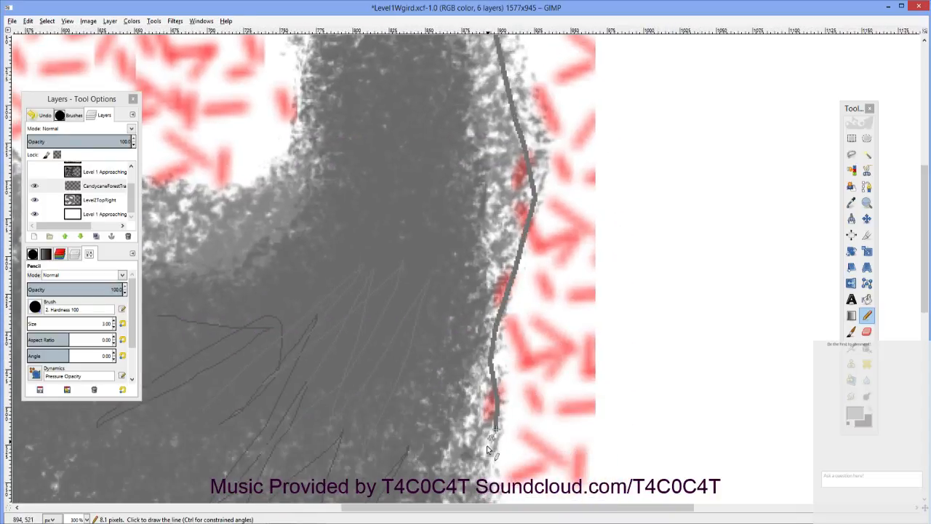
left_click(482, 475, "shift")
left_click(499, 508, "shift")
Step: Extend the eastern outline down the slope to the upper corner of the path's eastern exit
left_click_drag(499, 508, 472, 204)
left_click(473, 204, "shift")
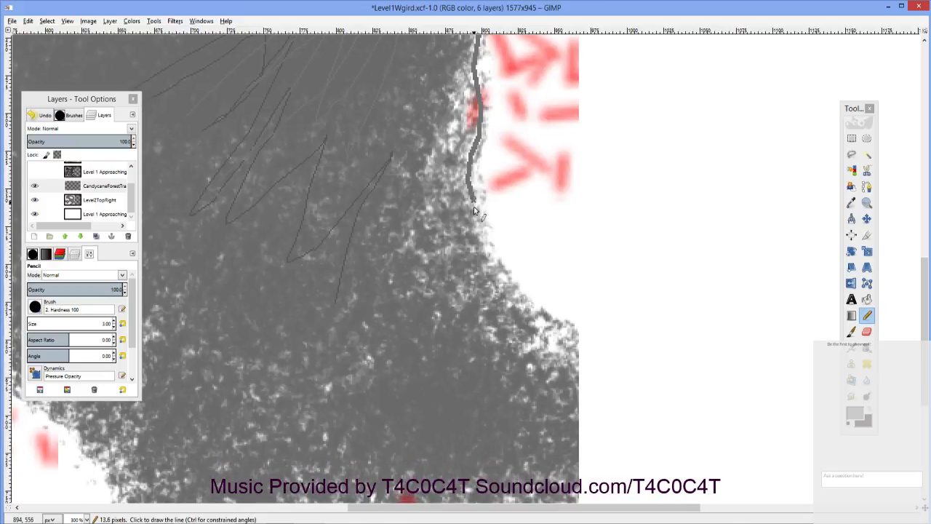
left_click(553, 323, "shift")
left_click(582, 331, "shift")
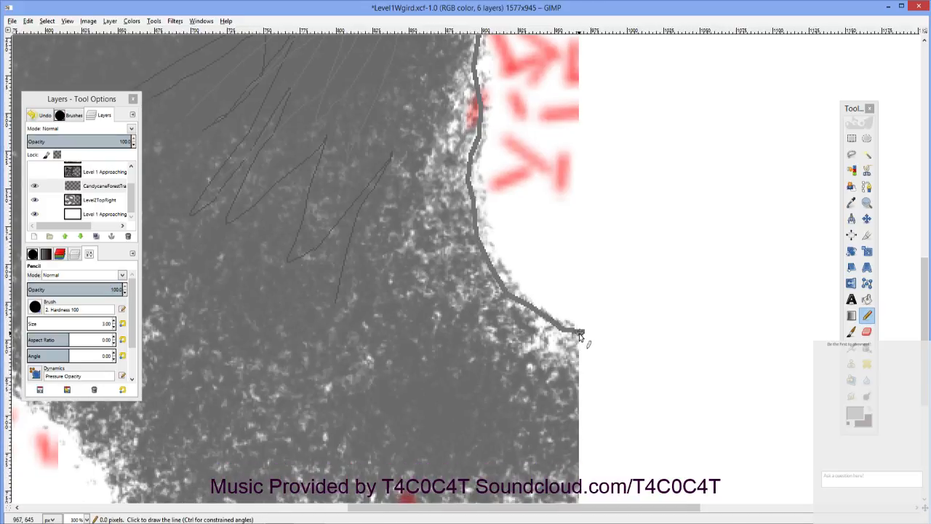
Step: Close the eastern exit with a vertical line and start tracing the path's southern edge westward above the red marks
left_click_drag(569, 443, 592, 243)
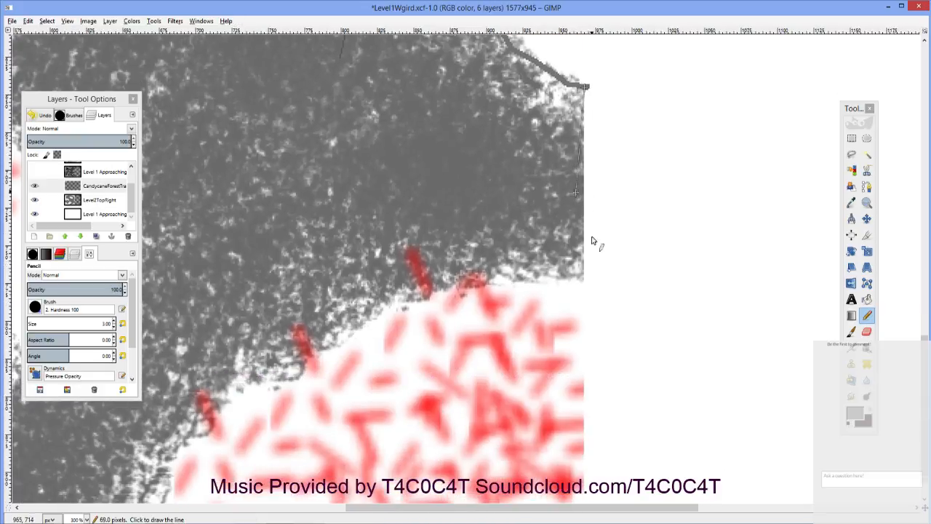
left_click(585, 282, "shift")
mouse_move(584, 280)
left_mouse_down()
mouse_move(545, 275)
mouse_move(405, 300)
mouse_move(324, 346)
left_mouse_up()
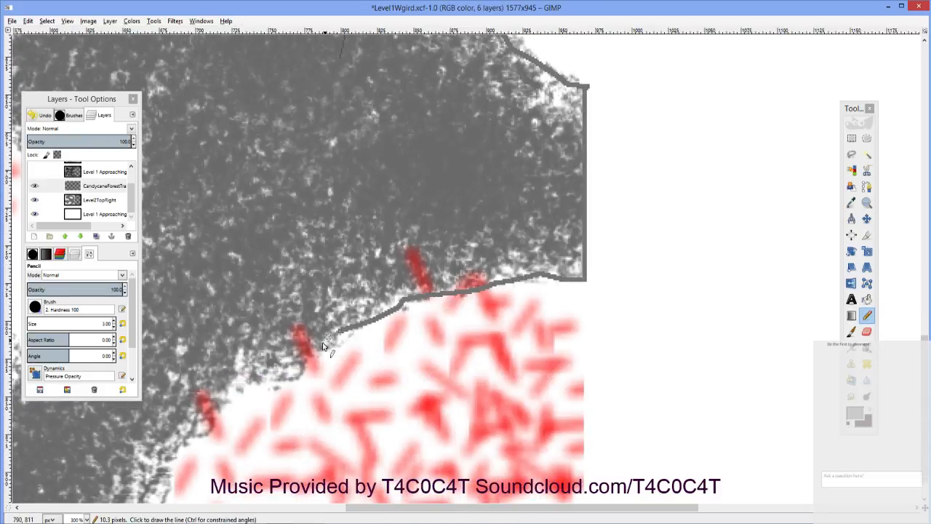
Step: Trace the rest of the southeastern path edge down to the map's southern border
mouse_move(286, 384)
left_mouse_down()
mouse_move(234, 410)
mouse_move(199, 452)
left_mouse_up()
left_click(195, 452, "shift")
left_click(184, 457, "shift")
left_click(171, 468, "shift")
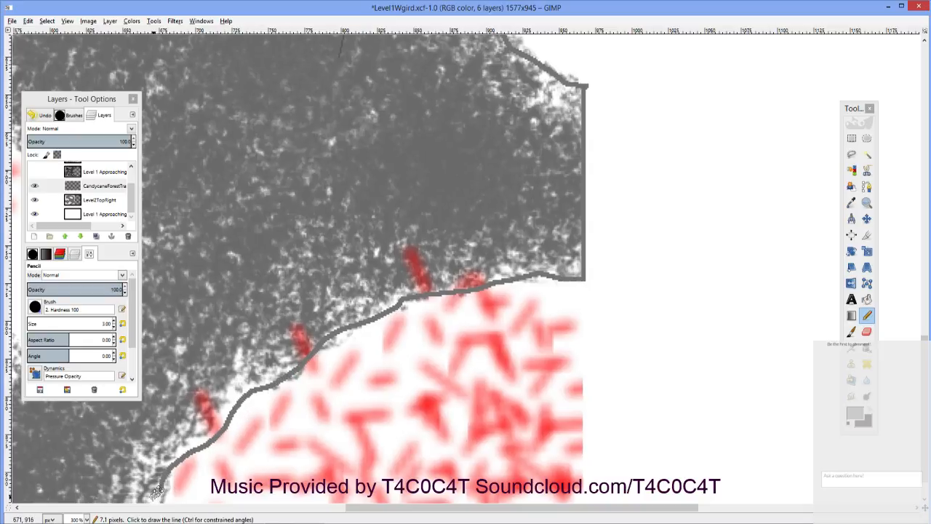
mouse_move(160, 479)
left_mouse_down()
mouse_move(347, 207)
mouse_move(407, 208)
left_mouse_up()
left_click(395, 237, "shift")
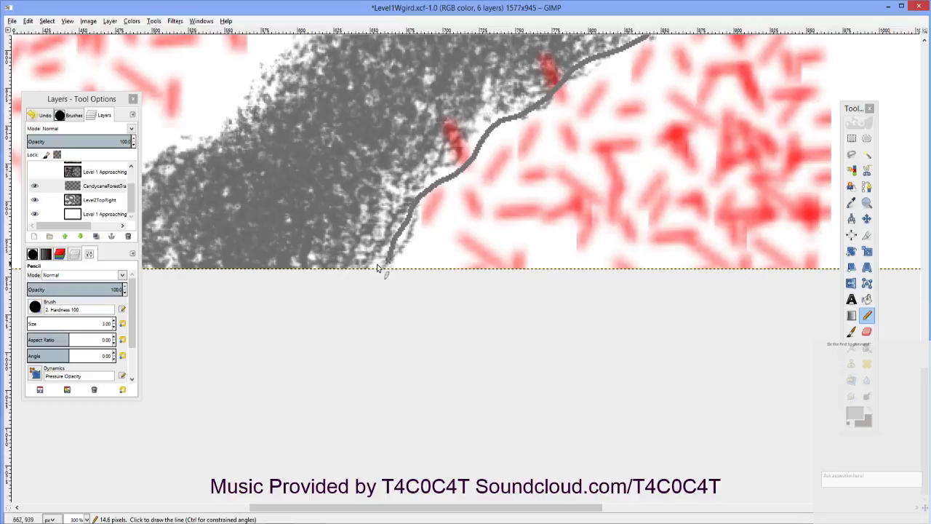
left_click(377, 266, "shift")
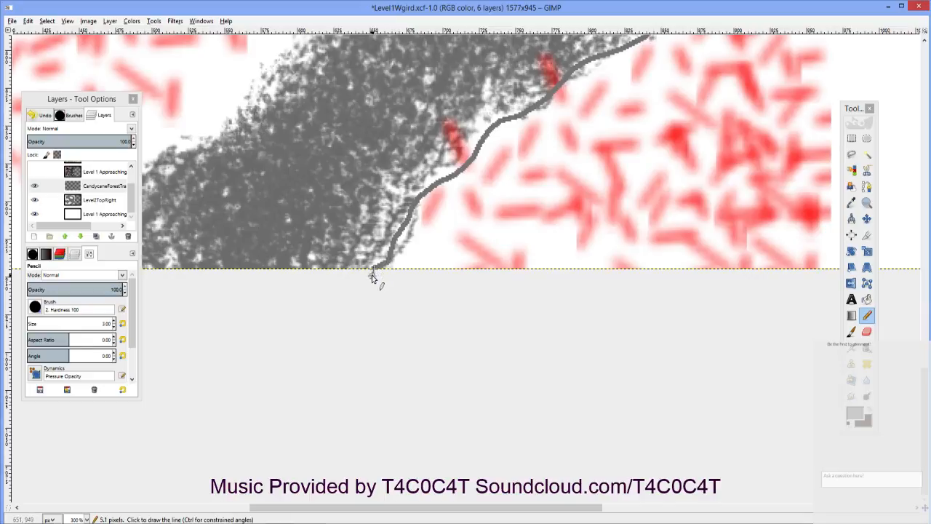
Step: Thicken the outline on the east side of the southern exit with extra straight lines just above the map border
left_click(407, 239, "shift")
left_click(416, 217, "shift")
left_click(397, 247, "shift")
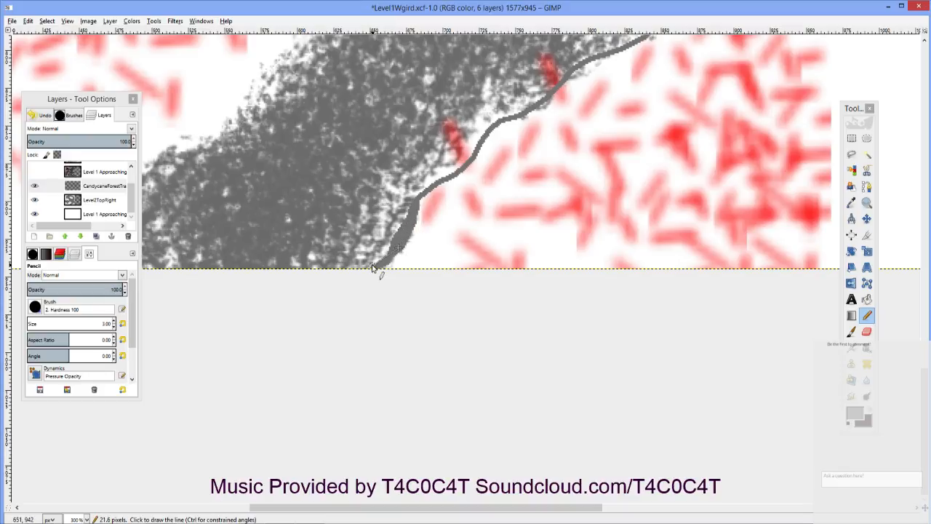
Step: Outline the southern exit's western side, the white inlet north of it, and the eastern edge of the southwestern grey lobe
scroll(585, 278, "left", 5)
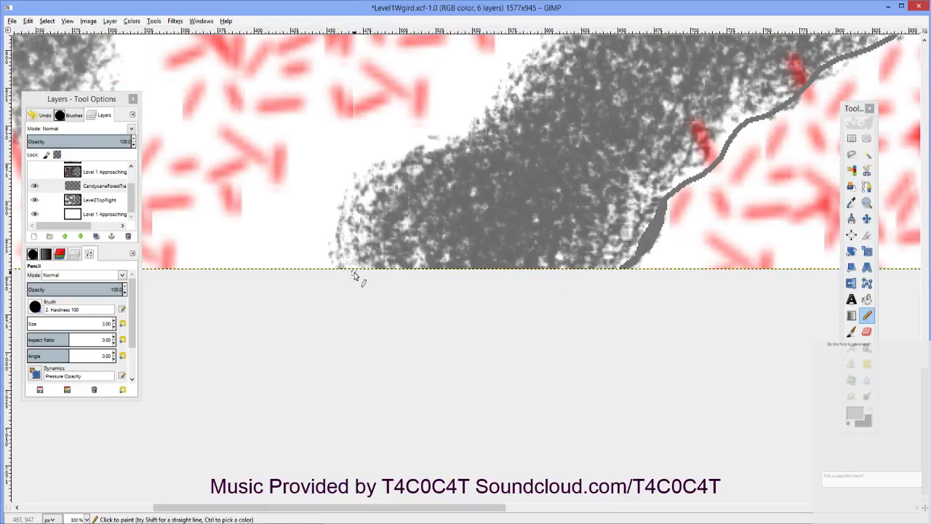
left_click(355, 202, "shift")
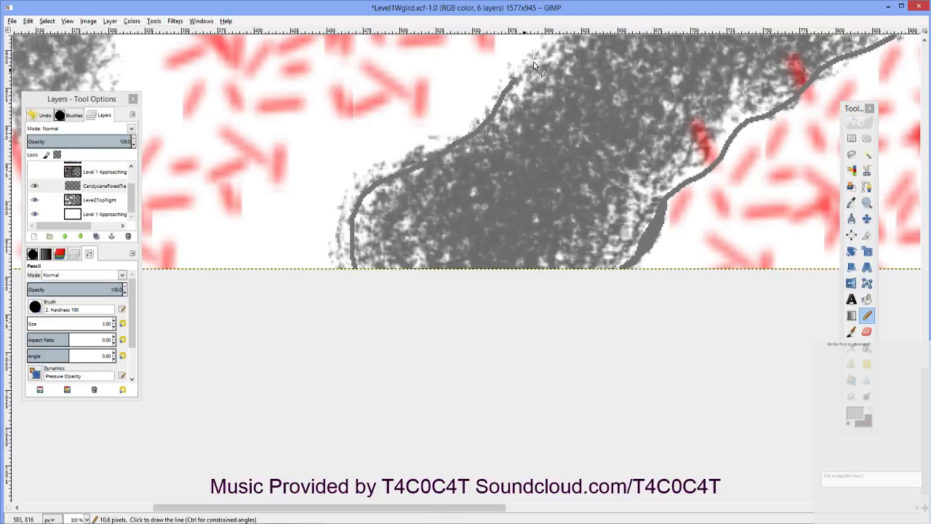
left_click_drag(533, 65, 424, 313)
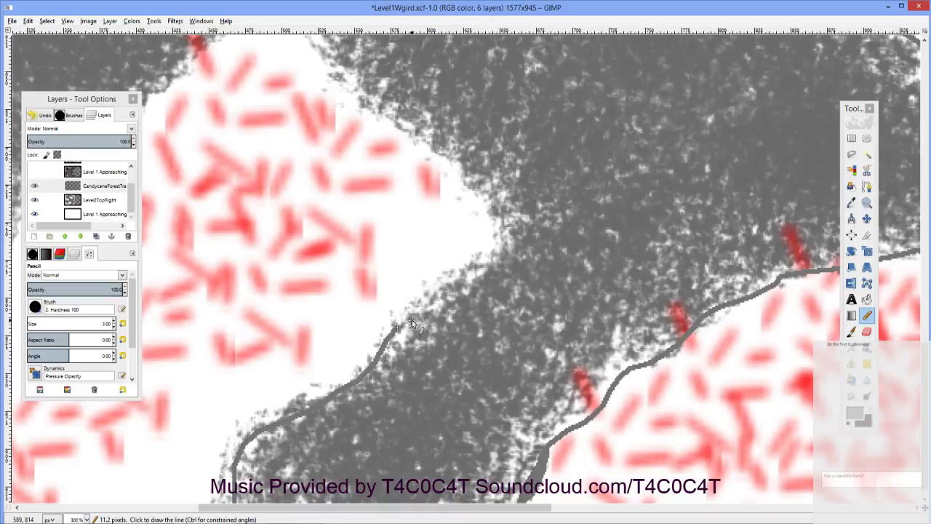
mouse_move(508, 222)
left_mouse_down()
mouse_move(480, 200)
mouse_move(479, 180)
mouse_move(374, 92)
mouse_move(490, 215)
mouse_move(450, 185)
mouse_move(418, 142)
mouse_move(365, 144)
mouse_move(205, 277)
mouse_move(466, 153)
mouse_move(422, 183)
left_mouse_up()
left_click_drag(410, 216, 387, 258)
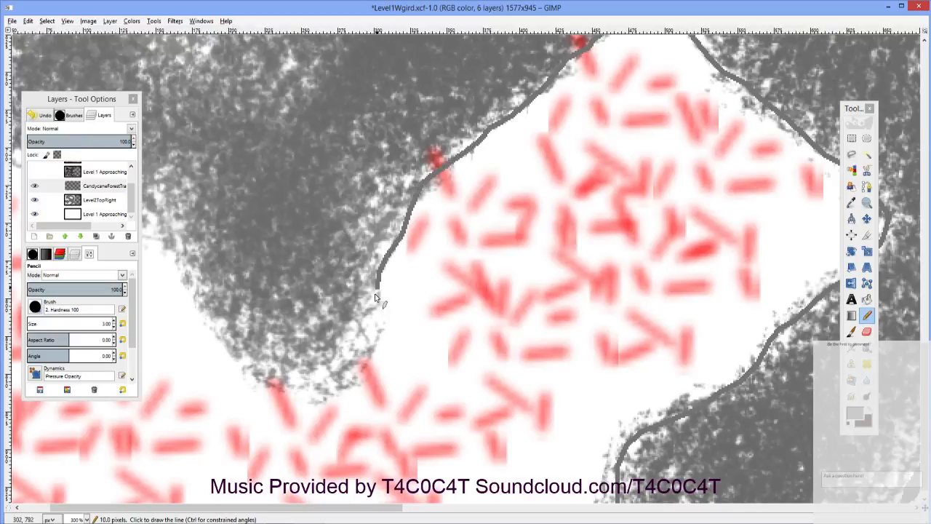
Step: Trace around the southern tip of the southwestern lobe and up its western side
left_click_drag(376, 297, 370, 342)
mouse_move(355, 375)
left_mouse_down()
mouse_move(288, 384)
mouse_move(248, 362)
mouse_move(195, 299)
left_mouse_up()
scroll(195, 298, "up", 3)
scroll(195, 298, "left", 5)
mouse_move(363, 385)
left_mouse_down()
mouse_move(323, 318)
mouse_move(270, 292)
left_mouse_up()
scroll(270, 292, "up", 1)
scroll(270, 292, "left", 4)
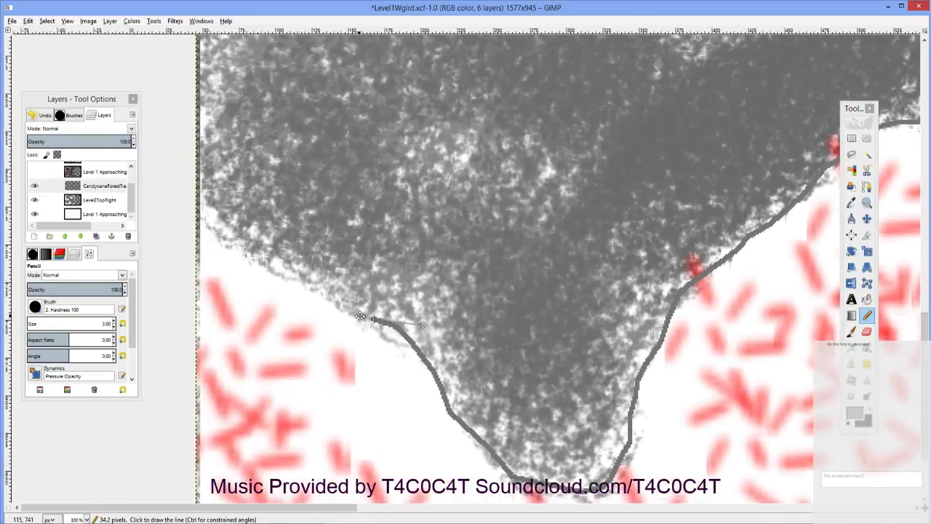
Step: Complete the southwestern path outline to the map's west edge and show the whole map
mouse_move(361, 314)
left_mouse_down()
mouse_move(253, 260)
mouse_move(216, 226)
left_mouse_up()
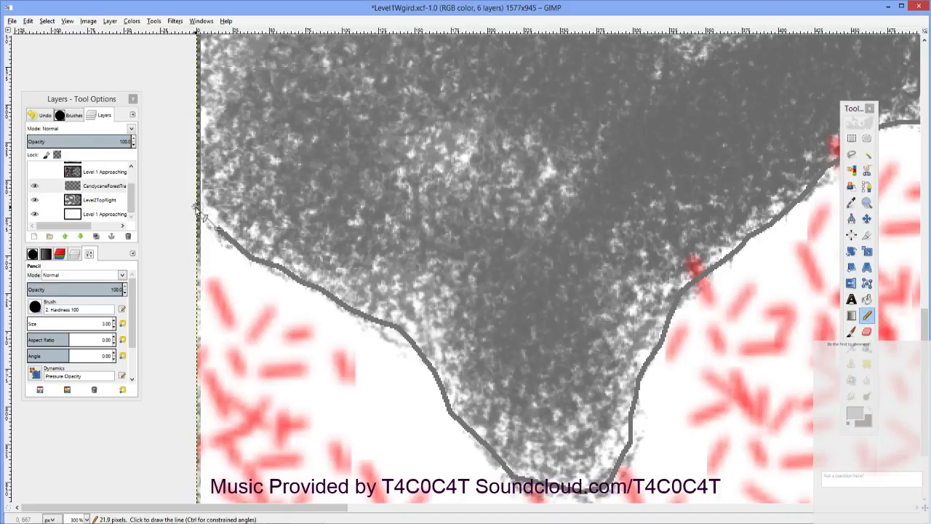
left_click(197, 209, "shift")
left_click_drag(202, 284, 209, 358)
scroll(364, 240, "down", 1)
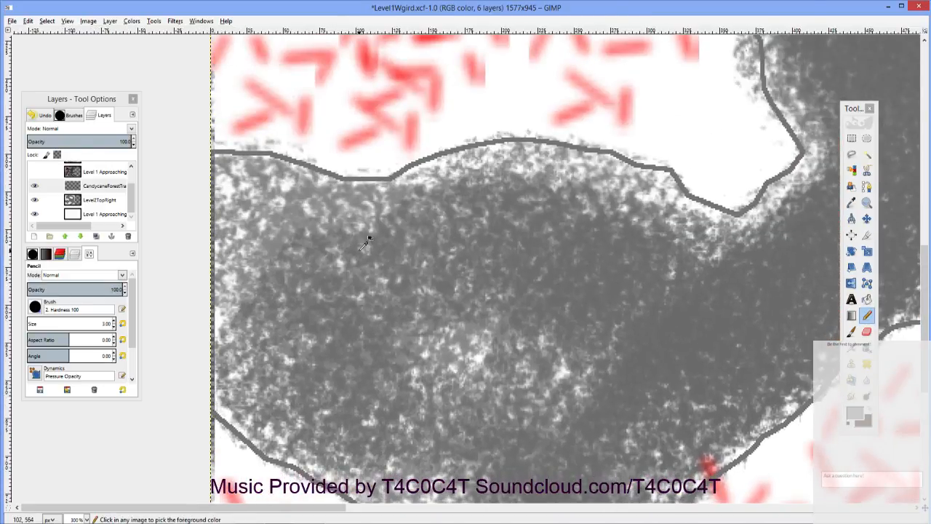
scroll(356, 247, "down", 1)
scroll(355, 250, "down", 4)
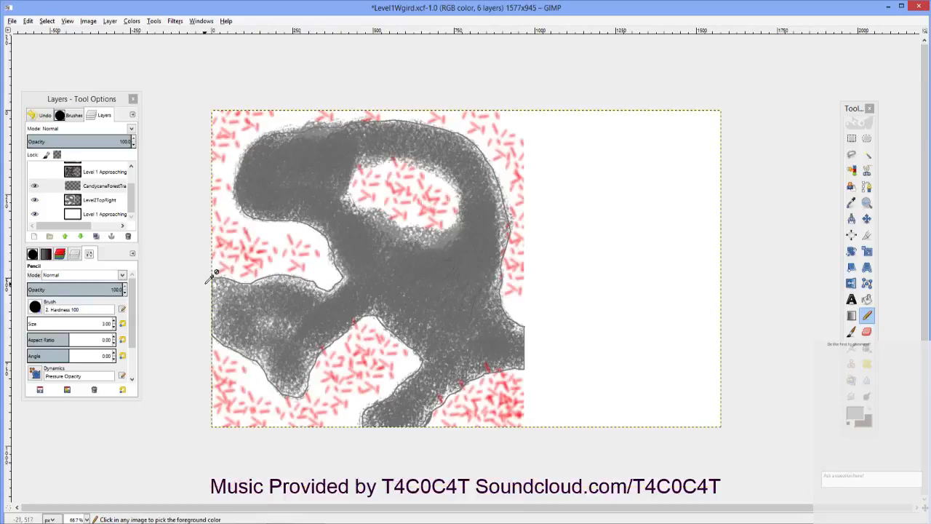
Step: Fill the inside of the completed path outline with the grey foreground color using Bucket Fill
left_click_drag(208, 274, 345, 243)
scroll(345, 243, "up", 2)
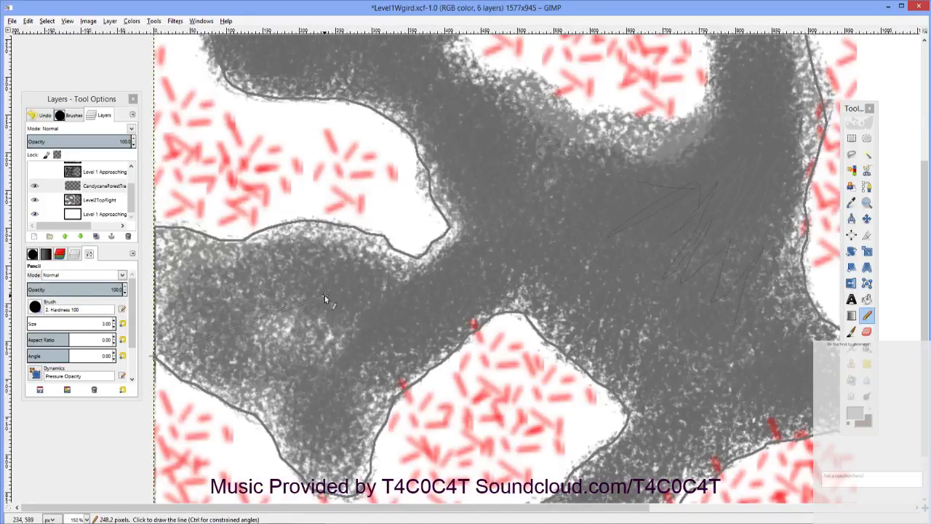
key("shift+b")
left_click(324, 295)
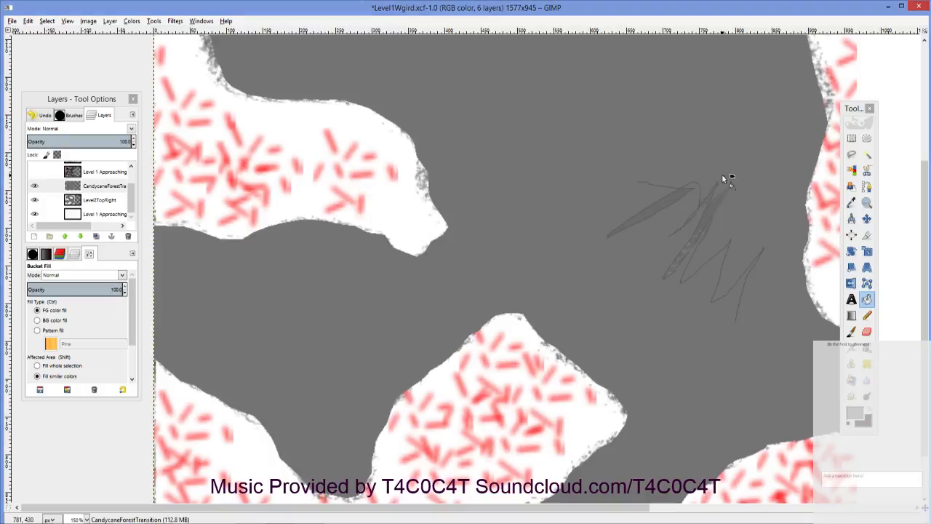
left_click_drag(709, 193, 491, 177)
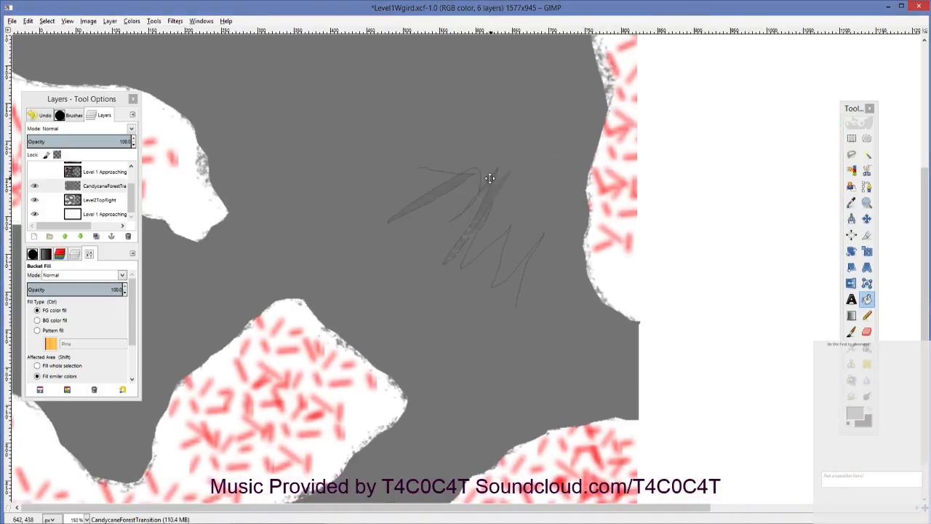
Step: Paint over the leftover scribbles in the middle of the grey path with the Pencil enlarged to about 328
left_click(867, 316)
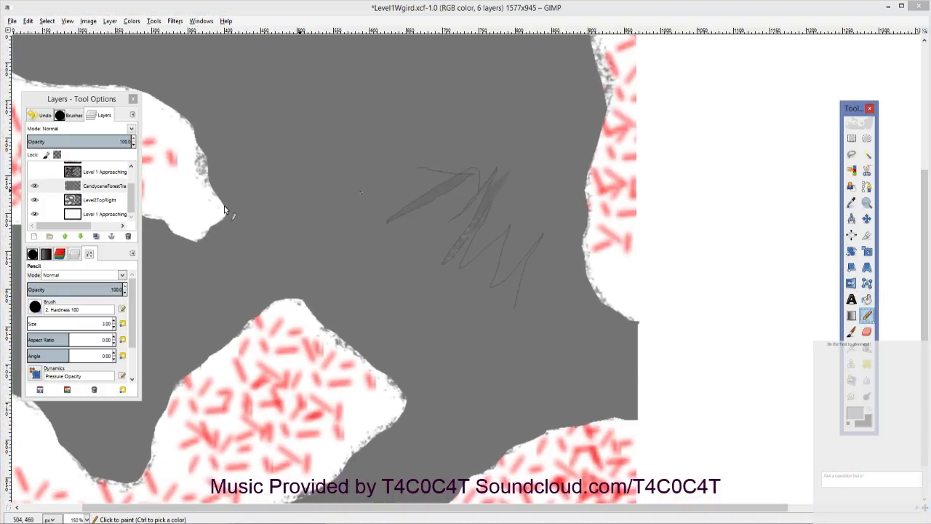
left_click_drag(33, 324, 54, 323)
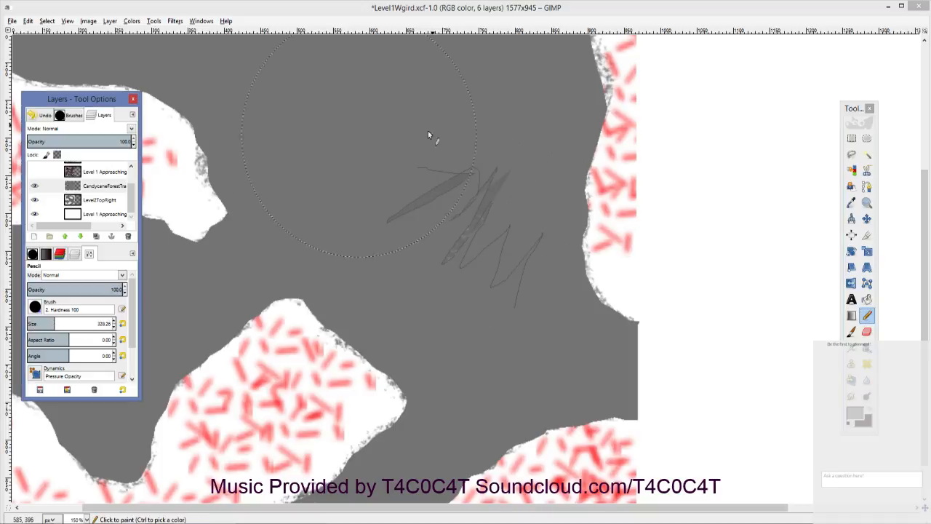
left_click_drag(428, 131, 451, 202)
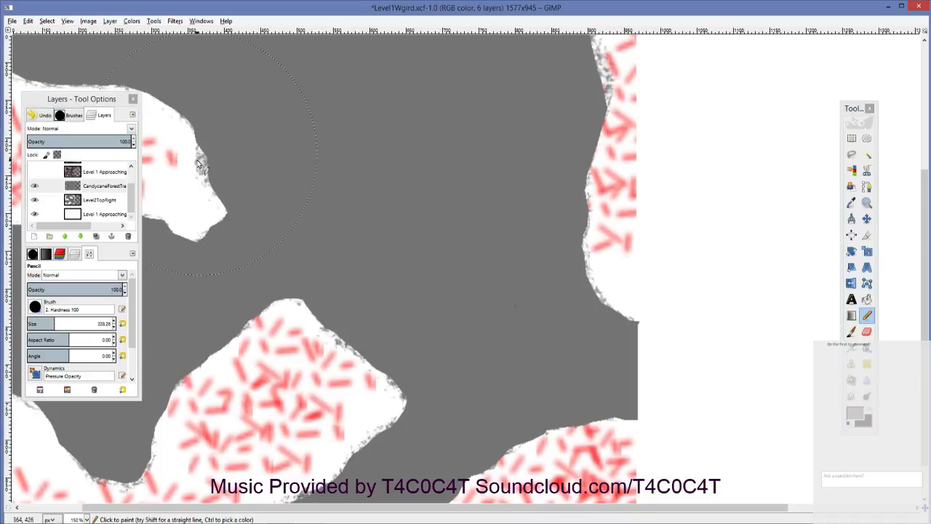
left_click_drag(250, 199, 502, 270)
key("1")
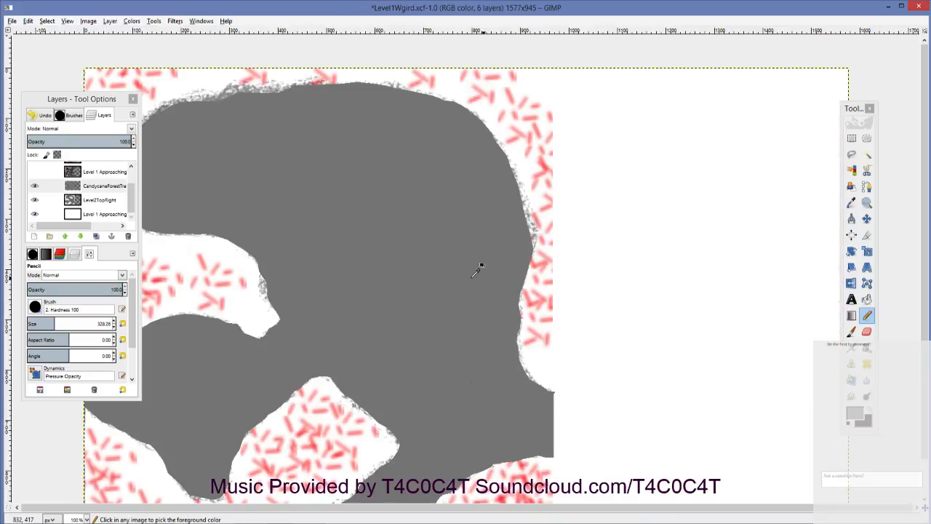
Step: Set the Pencil size to 3 and pick white from the canvas as the foreground color
left_click_drag(43, 324, 29, 324)
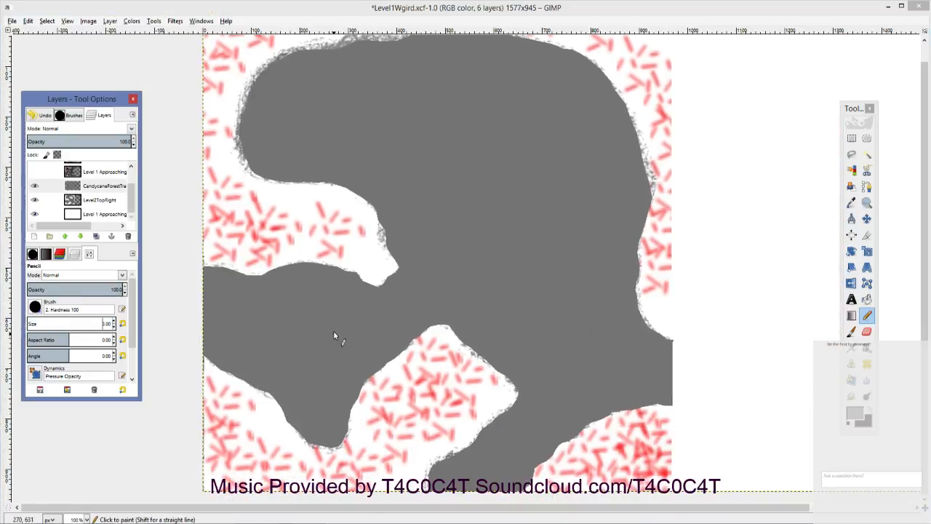
mouse_move(339, 337)
left_mouse_down()
mouse_move(432, 202)
mouse_move(372, 301)
mouse_move(333, 400)
mouse_move(196, 273)
left_mouse_up()
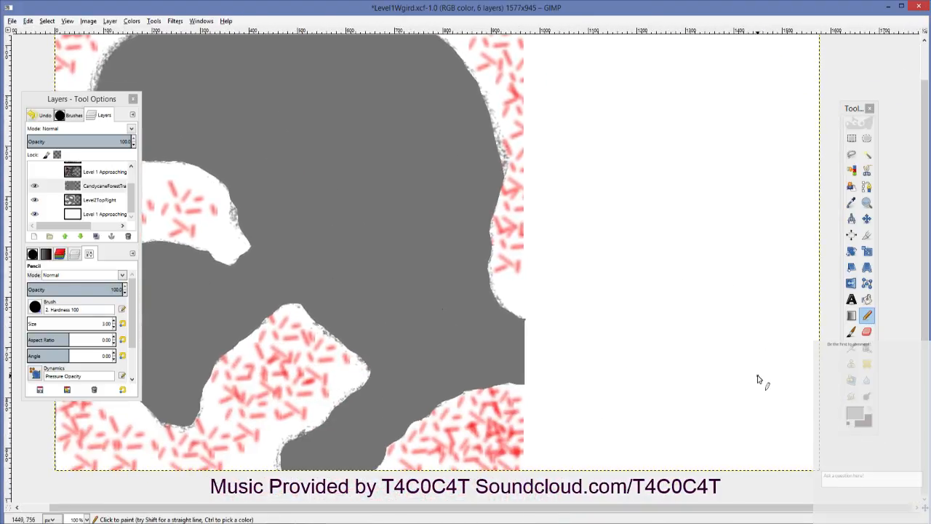
left_click(851, 415)
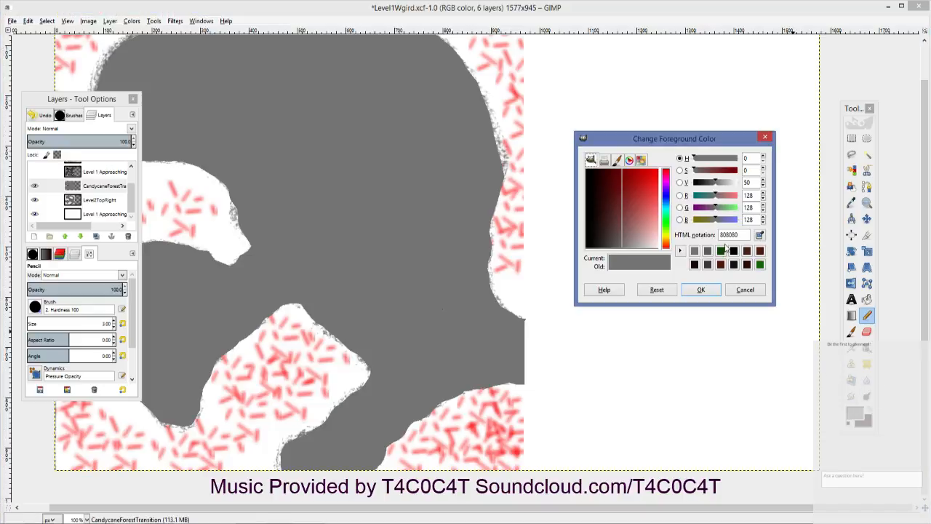
left_click(765, 137)
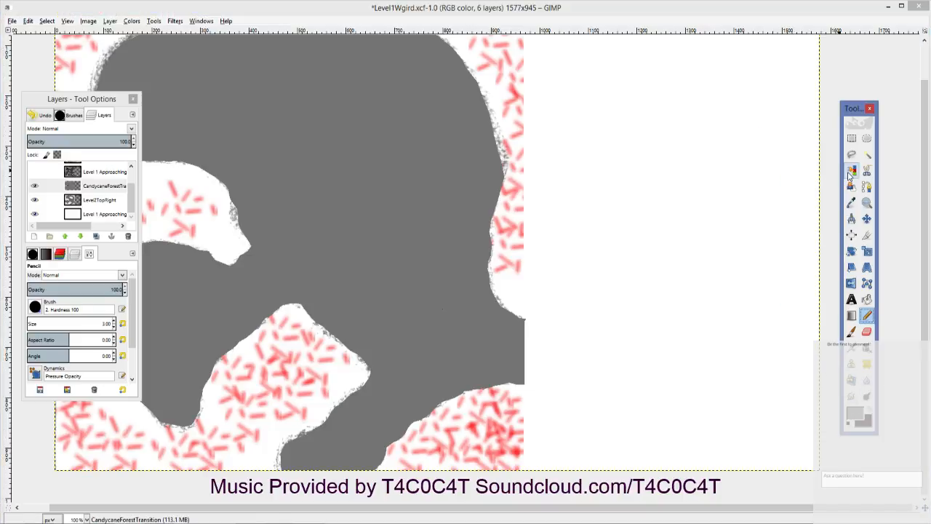
left_click(851, 203)
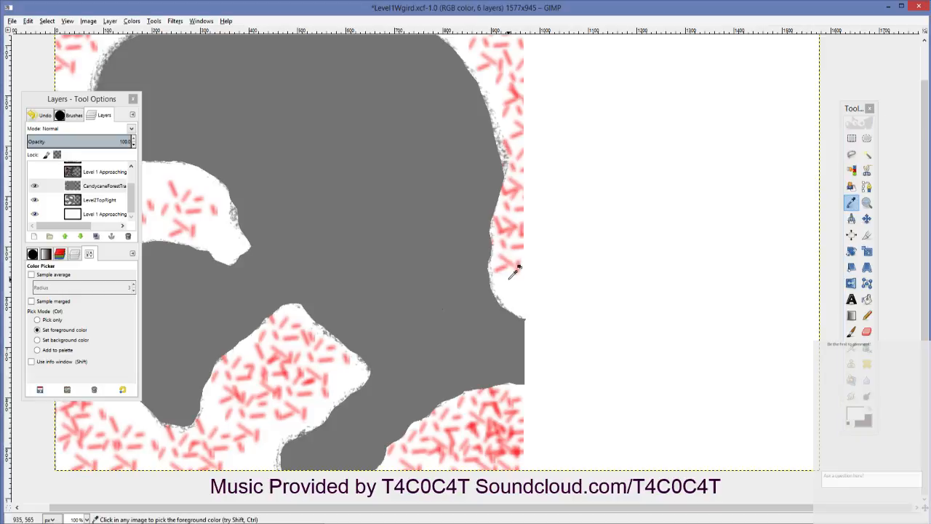
Step: Draw straight white Pencil lines along the sketch's east edge, from the eastern exit up to the map's top and from the exit down to its bottom
left_click(866, 315)
scroll(499, 298, "up", 2)
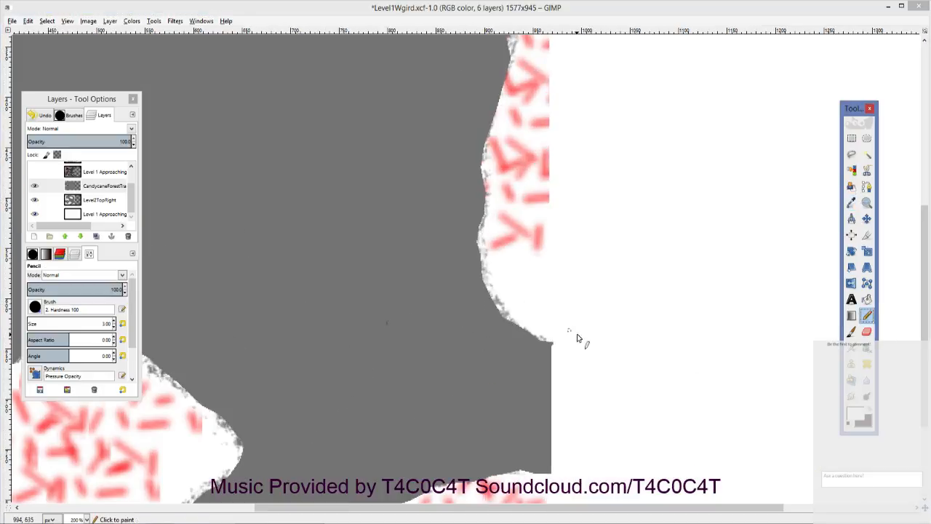
left_click(551, 344)
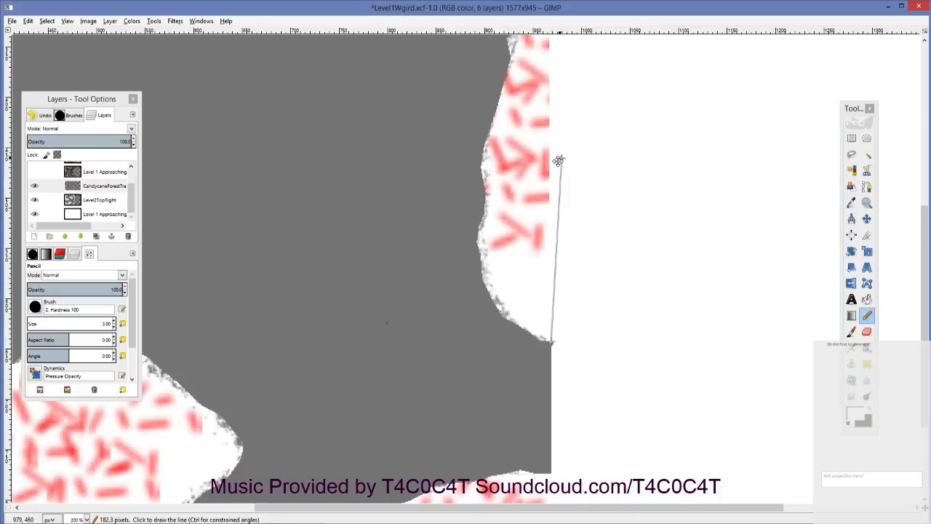
scroll(549, 200, "up", 8)
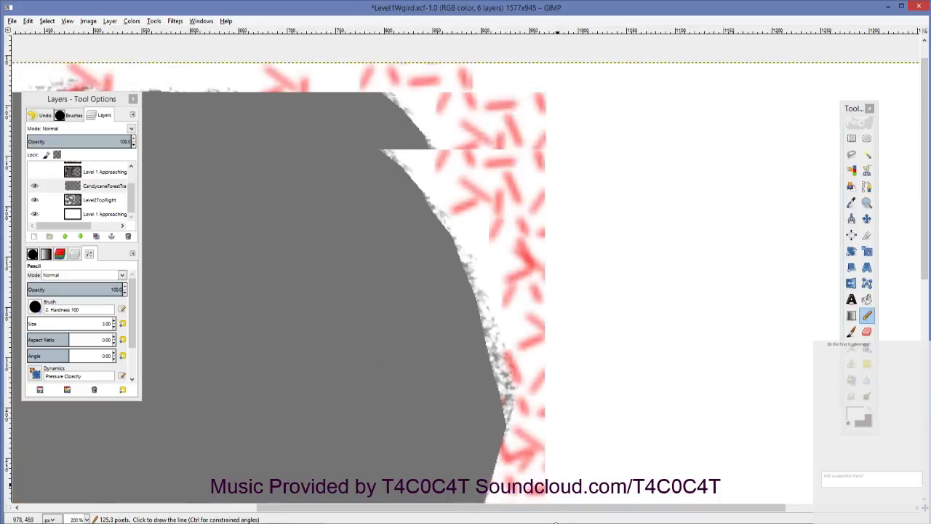
left_click(544, 67, "shift")
left_click_drag(553, 103, 591, 138)
scroll(587, 151, "down", 2)
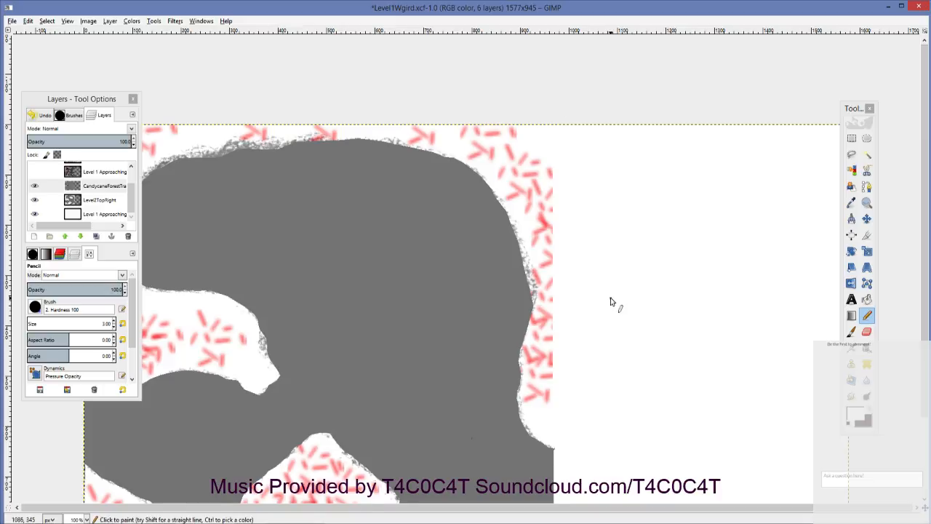
scroll(613, 305, "down", 5)
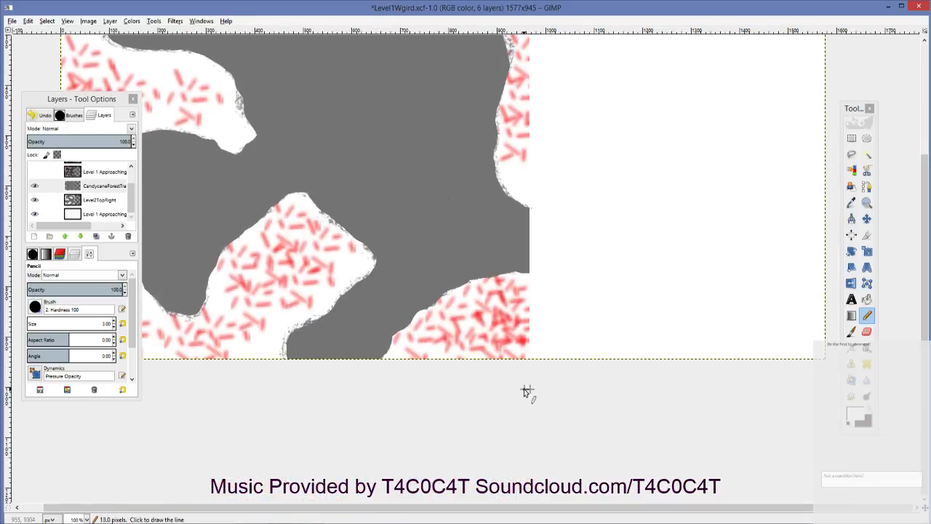
mouse_move(519, 370)
left_mouse_down()
mouse_move(530, 413)
mouse_move(678, 434)
mouse_move(611, 435)
mouse_move(453, 382)
left_mouse_up()
Step: Fill the sketch areas outside the path with white: the southeast corner, the southwest area and the north and west surroundings
key("shift+b")
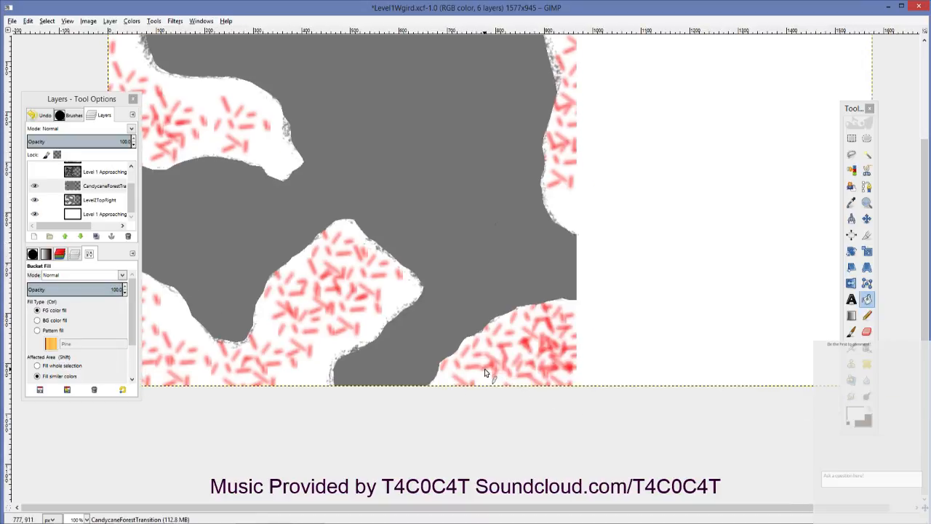
left_click(488, 371)
scroll(510, 375, "left", 5)
left_click(550, 366)
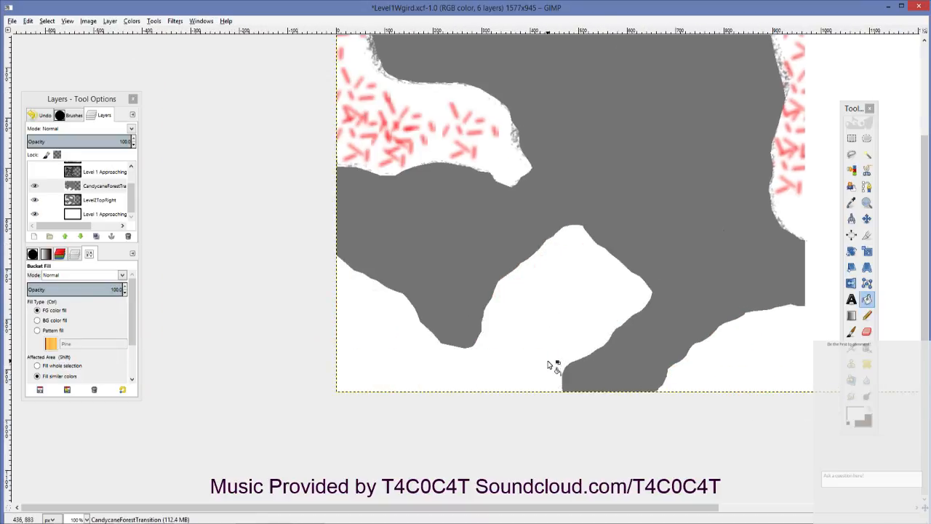
scroll(568, 429, "up", 4)
left_click(510, 369)
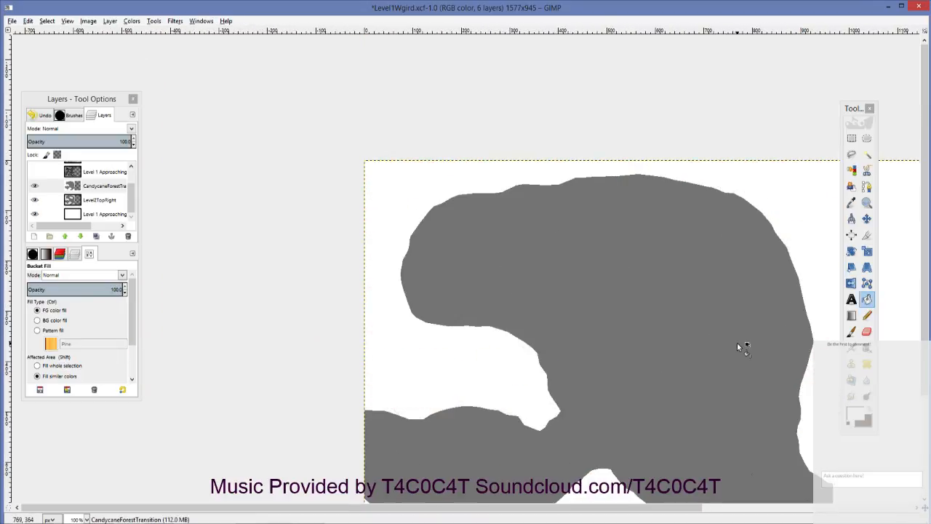
Step: Inspect the filled path map, checking its outline along the north, the eastern exit and the western inlet
left_click_drag(740, 347, 526, 226)
scroll(527, 226, "down", 3)
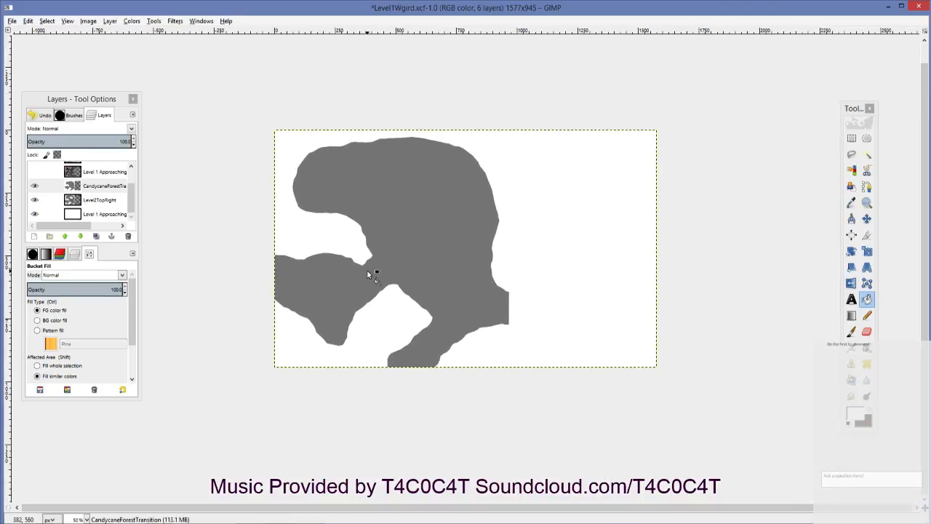
scroll(415, 280, "up", 3)
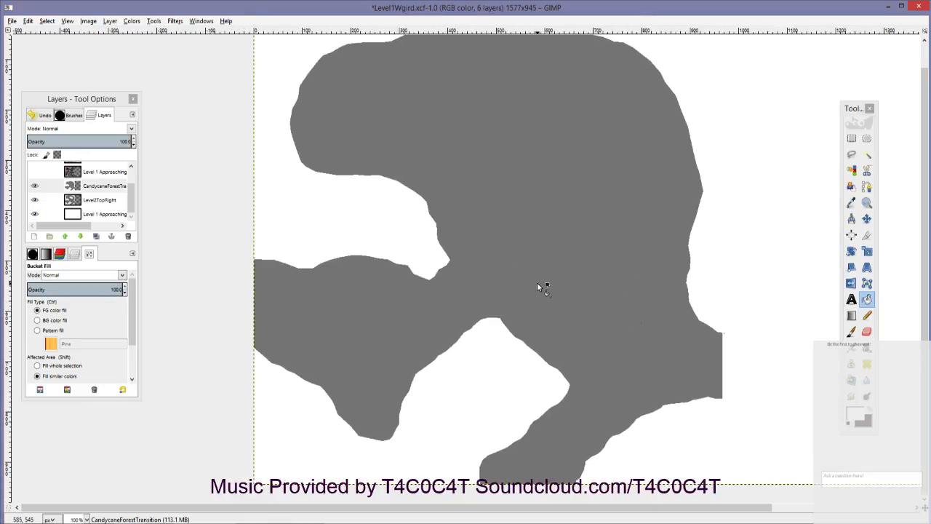
scroll(537, 282, "up", 2)
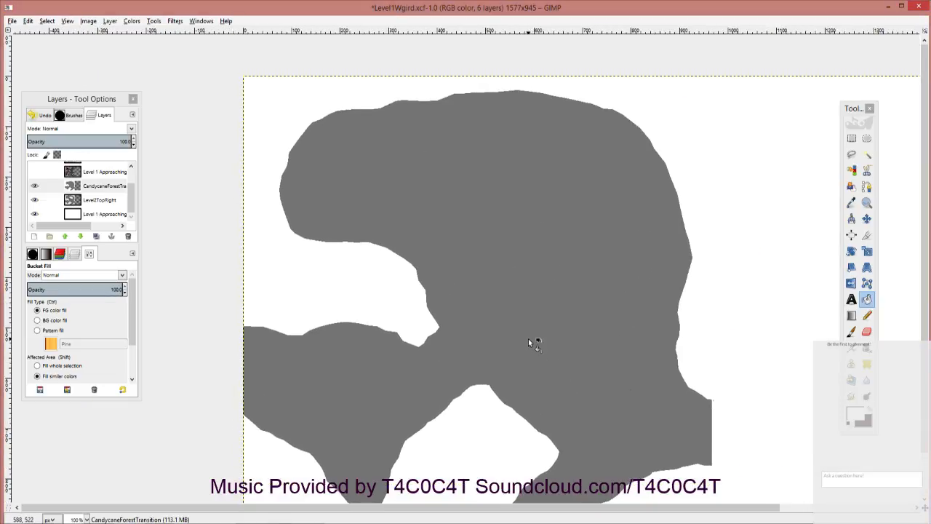
mouse_move(528, 338)
left_mouse_down()
mouse_move(491, 303)
mouse_move(408, 309)
mouse_move(619, 307)
mouse_move(570, 317)
mouse_move(551, 390)
mouse_move(535, 338)
left_mouse_up()
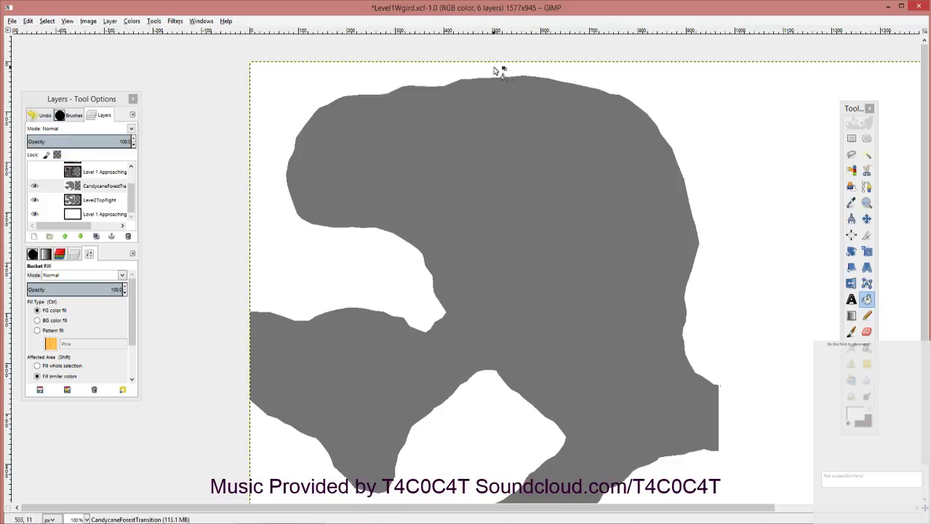
left_click_drag(713, 390, 554, 421)
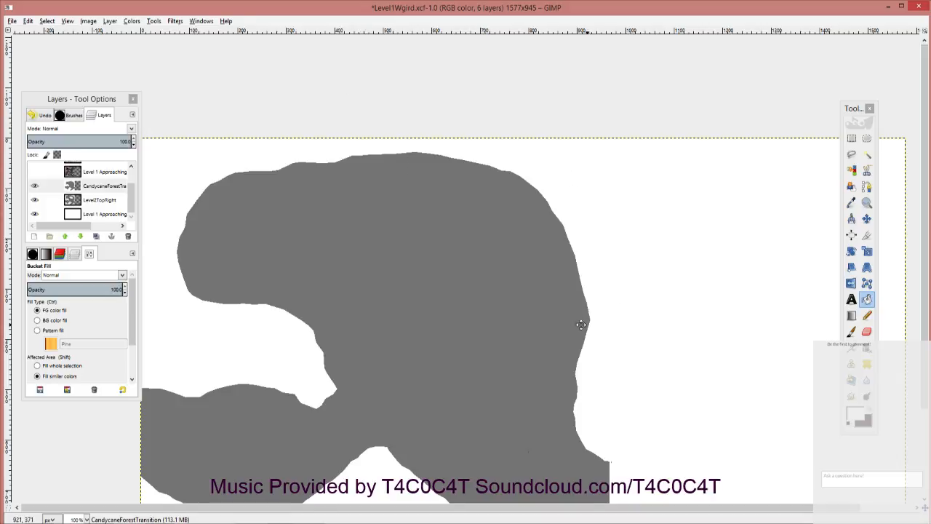
left_click_drag(581, 325, 586, 278)
left_click_drag(345, 287, 531, 375)
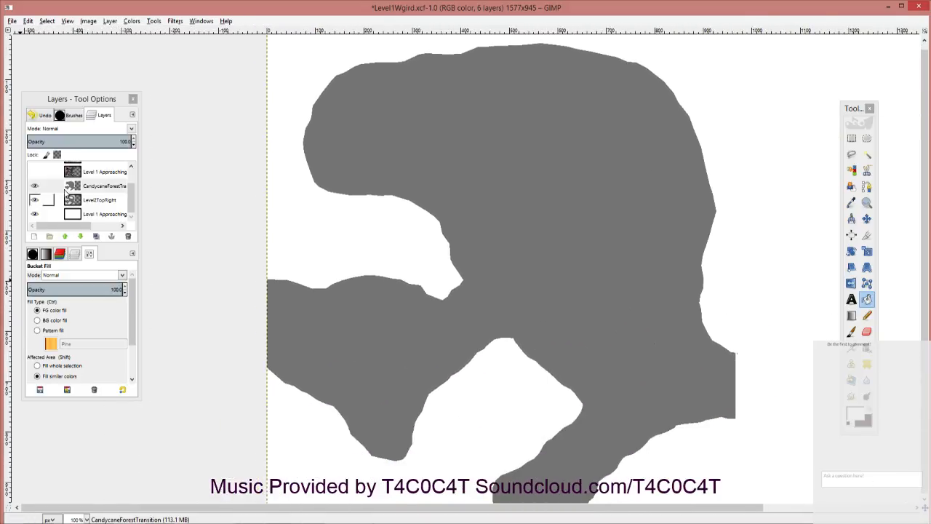
Step: Create a white-filled layer named test above CandycaneForestTransition, and delete it
right_click(106, 185)
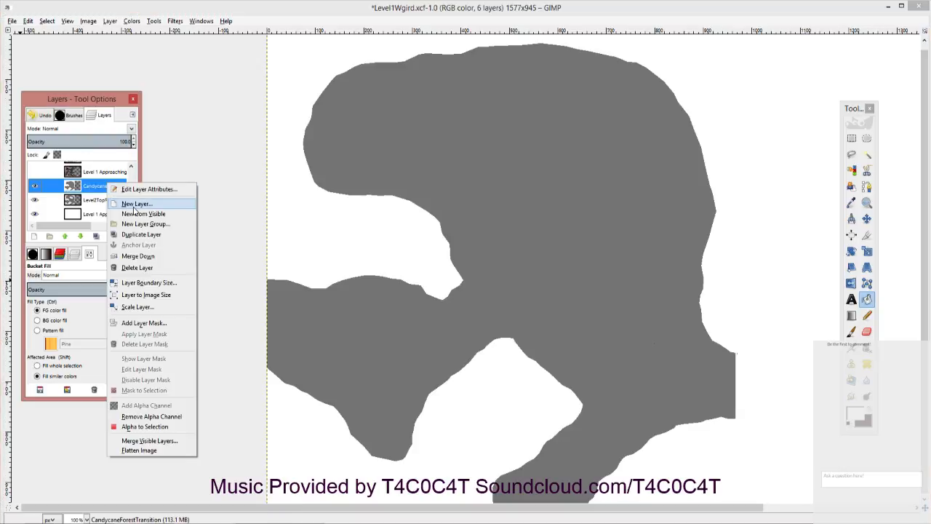
left_click(135, 205)
type("test")
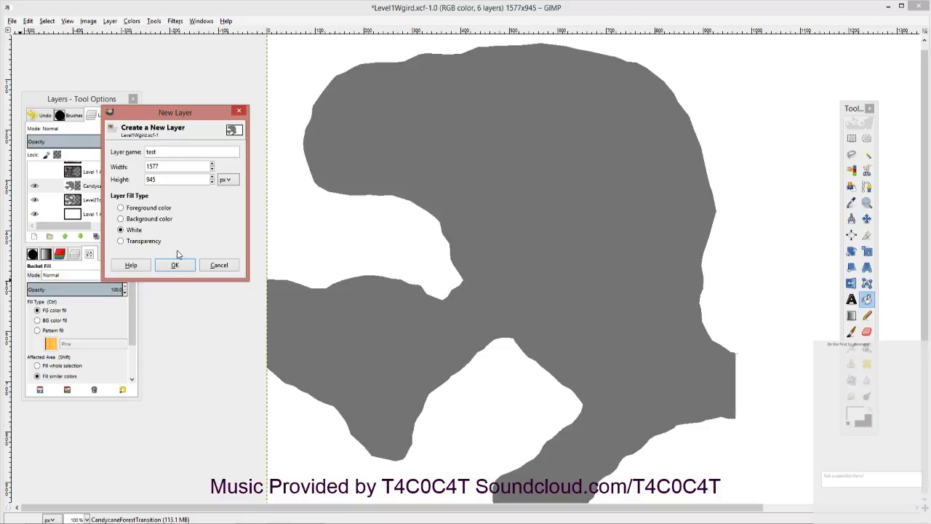
key("Return")
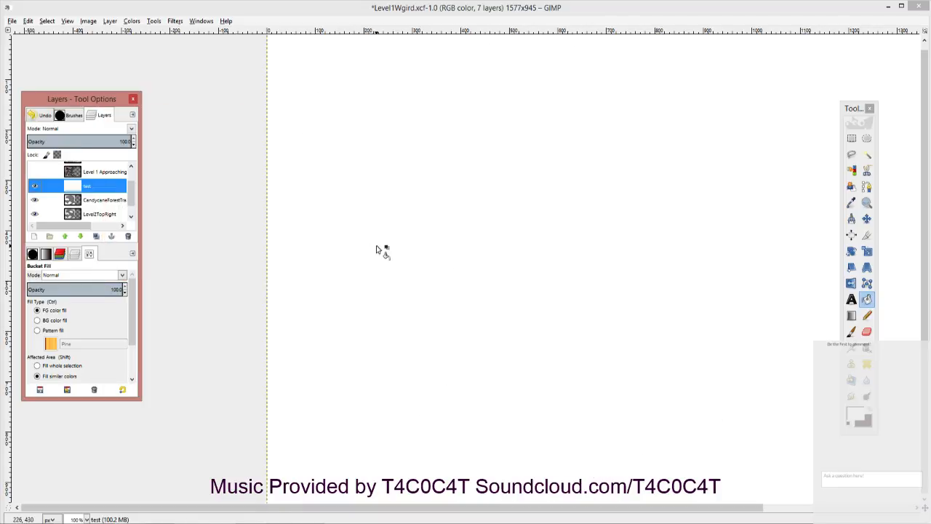
right_click(69, 187)
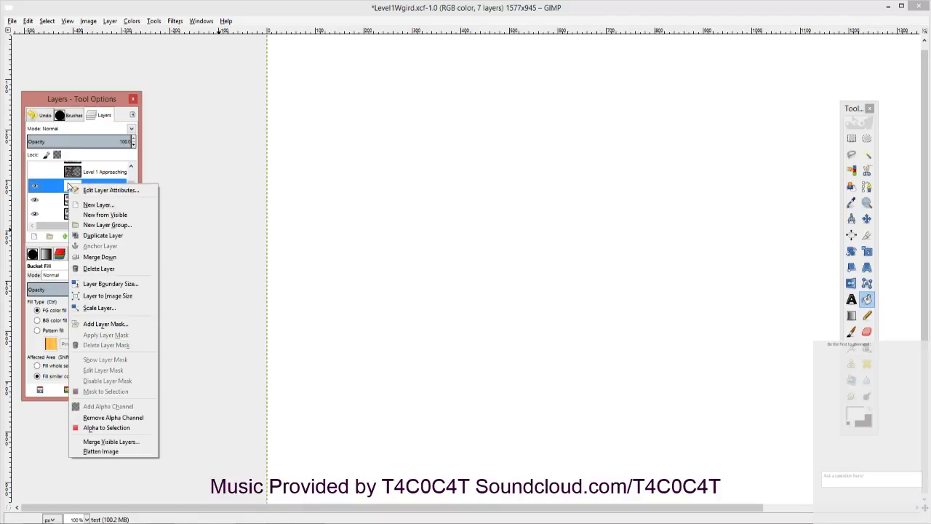
left_click(105, 273)
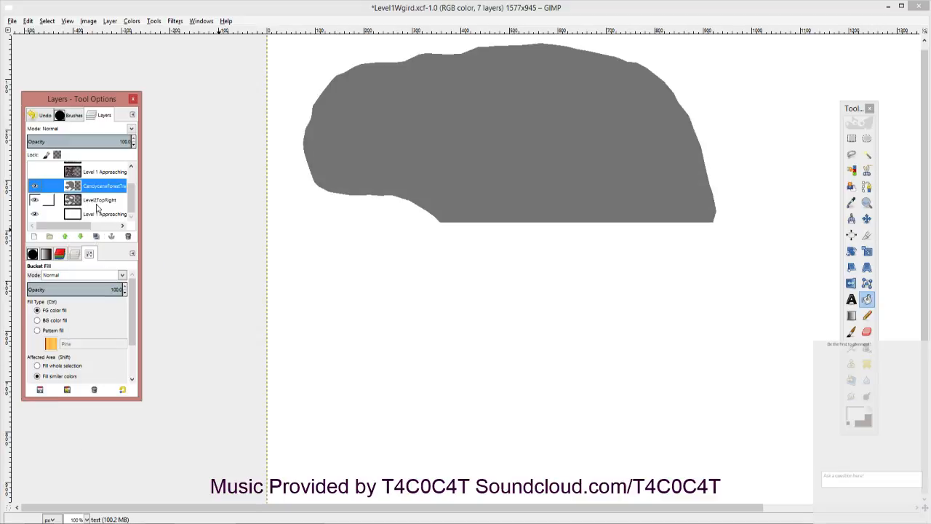
Step: Create a 1577 × 945 px transparent layer named test above CandycaneForestTransition and choose the Pencil tool
right_click(98, 187)
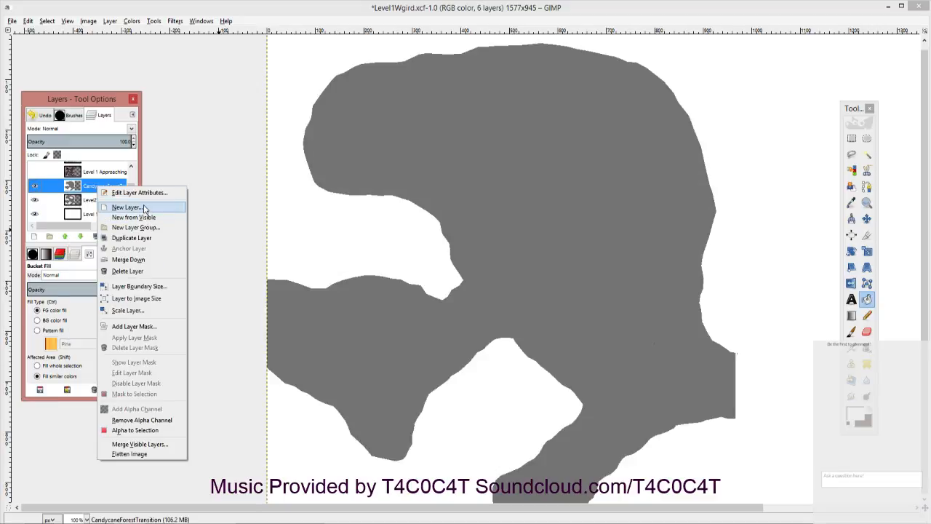
left_click(128, 207)
left_click(136, 254)
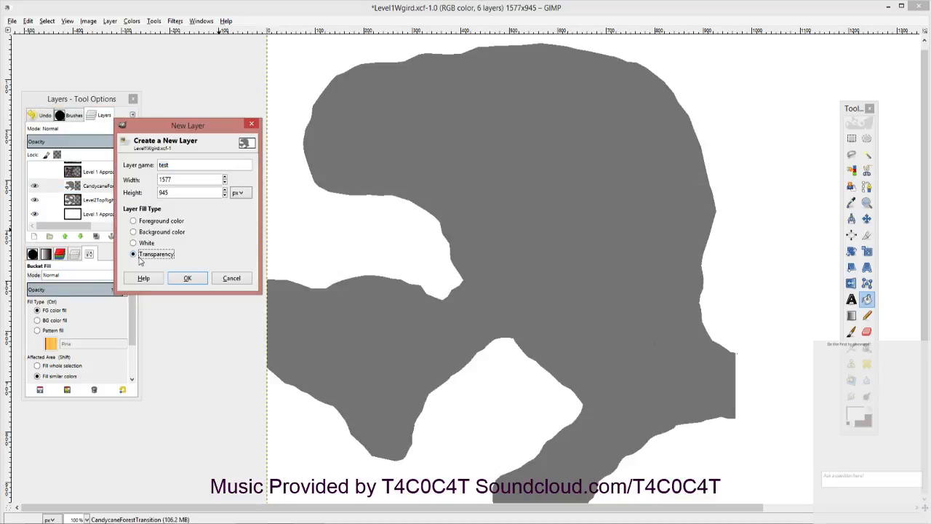
left_click(187, 278)
left_click_drag(445, 233, 302, 311)
scroll(308, 293, "down", 1)
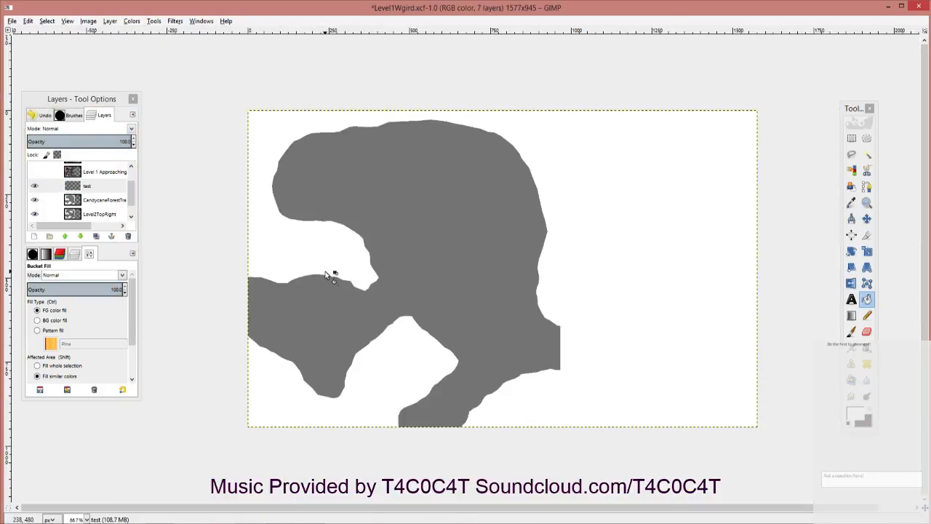
left_click(867, 318)
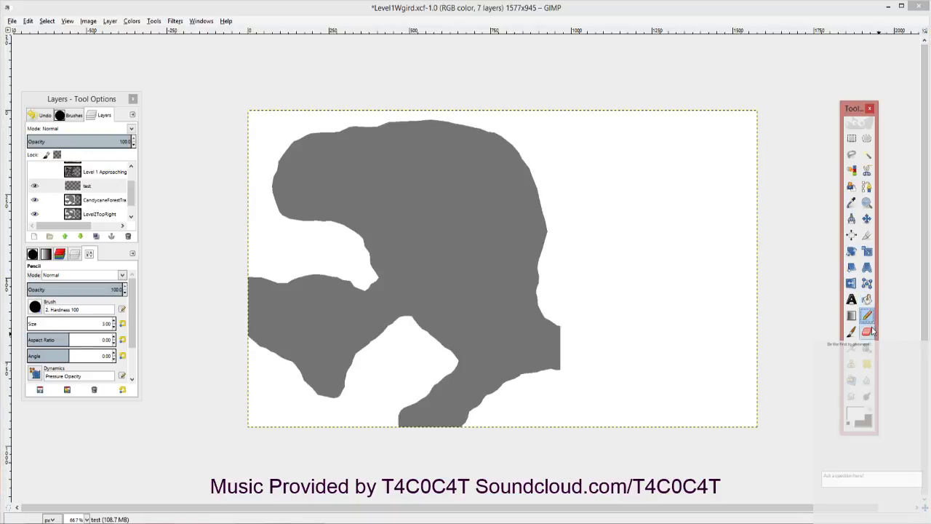
Step: Set the foreground colour to dark green 1b5309
left_click(857, 416)
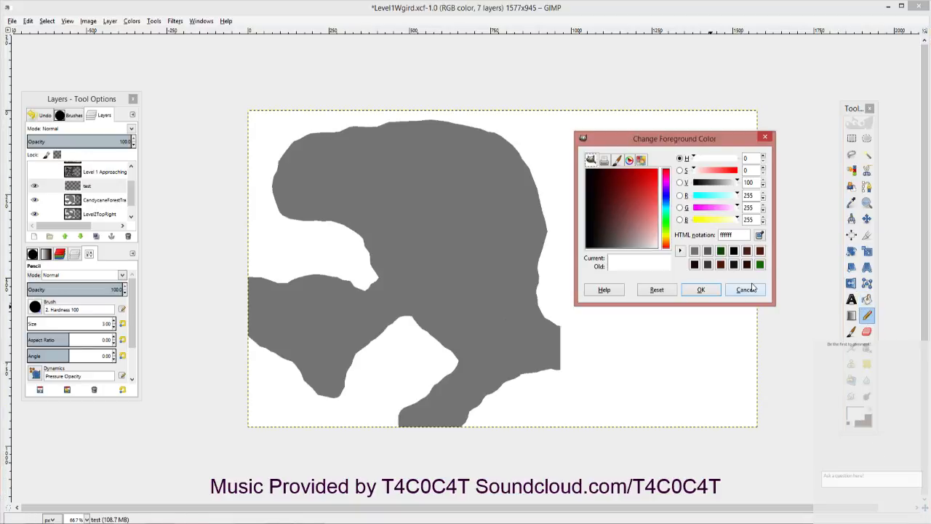
left_click(760, 264)
left_click(721, 251)
left_click(703, 289)
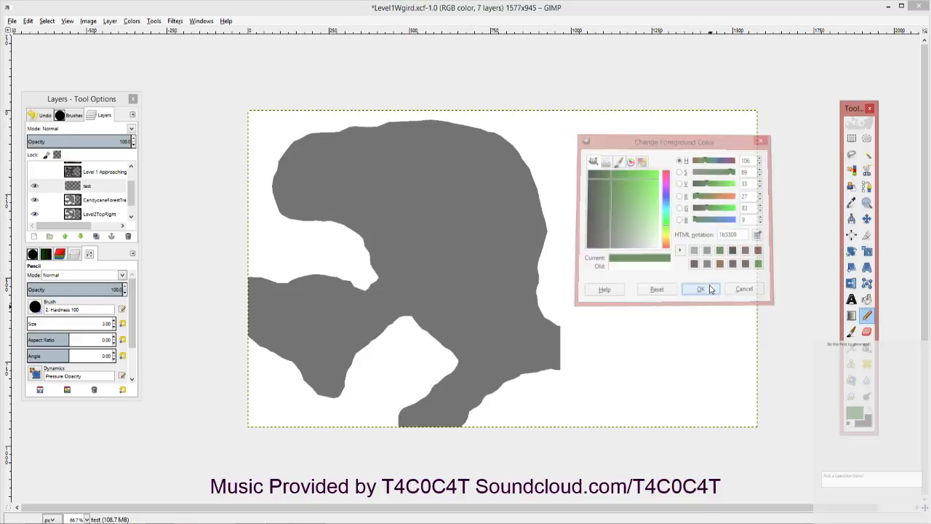
mouse_move(377, 111)
left_mouse_down()
mouse_move(470, 172)
mouse_move(567, 402)
left_mouse_up()
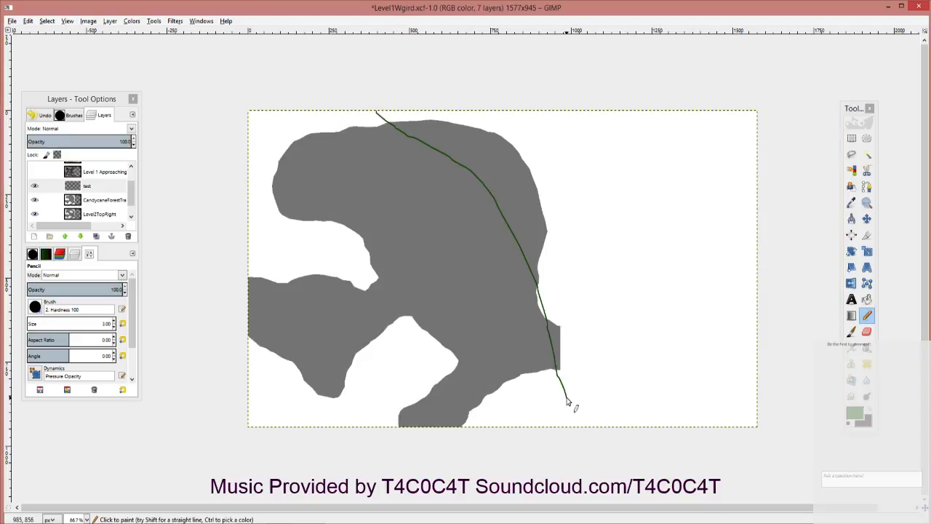
key("ctrl+z")
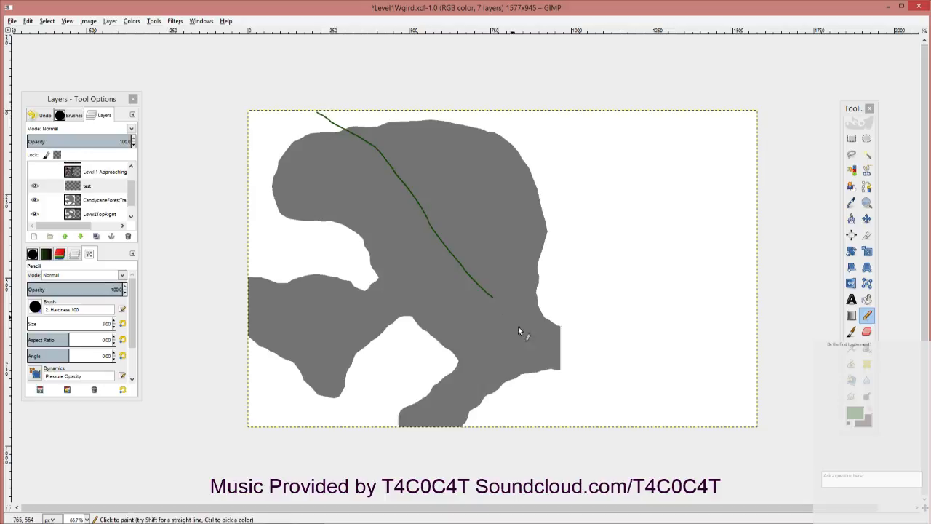
left_click_drag(518, 331, 557, 417)
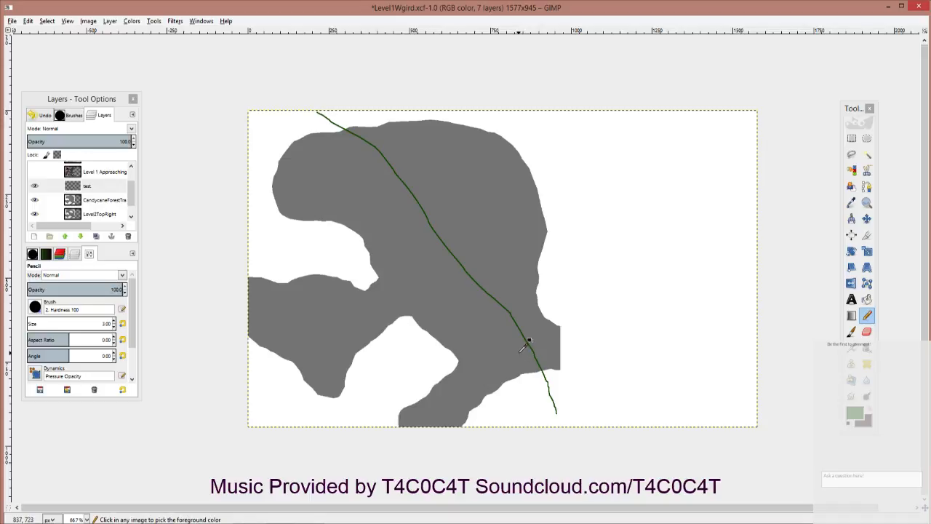
key("ctrl+z")
key("ctrl+z")
mouse_move(258, 112)
left_mouse_down()
mouse_move(380, 180)
mouse_move(499, 300)
mouse_move(526, 426)
left_mouse_up()
key("ctrl+z")
key("ctrl+z")
key("ctrl+z")
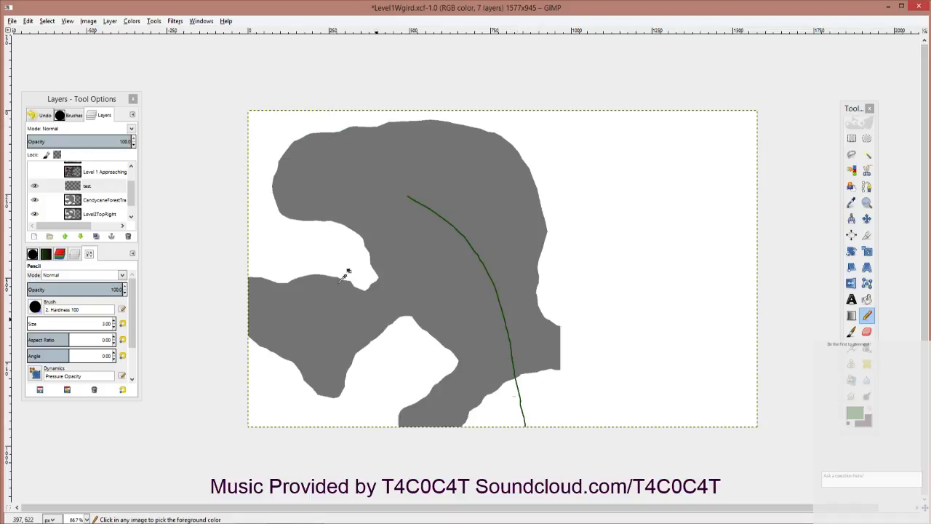
Step: Draw a winding dark green pencil line on the test layer from the northwest canvas edge across the grey path to the south edge
left_click_drag(248, 137, 309, 183)
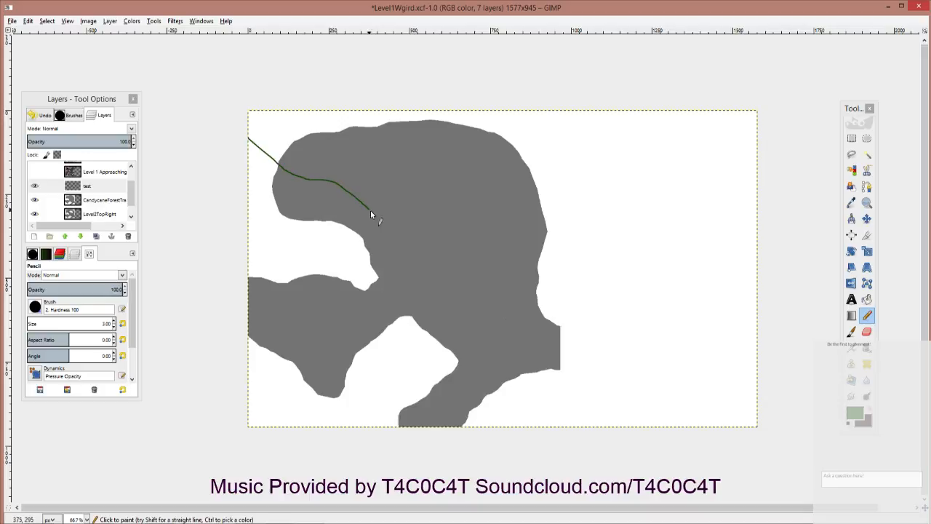
left_click_drag(519, 411, 515, 447)
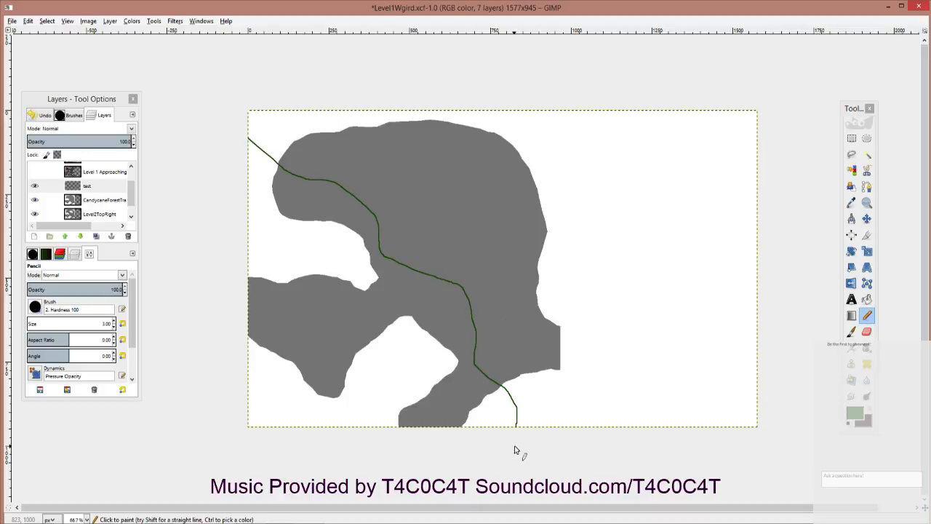
Step: Examine the course of the green line across the grey path and the surrounding path outline
key("space")
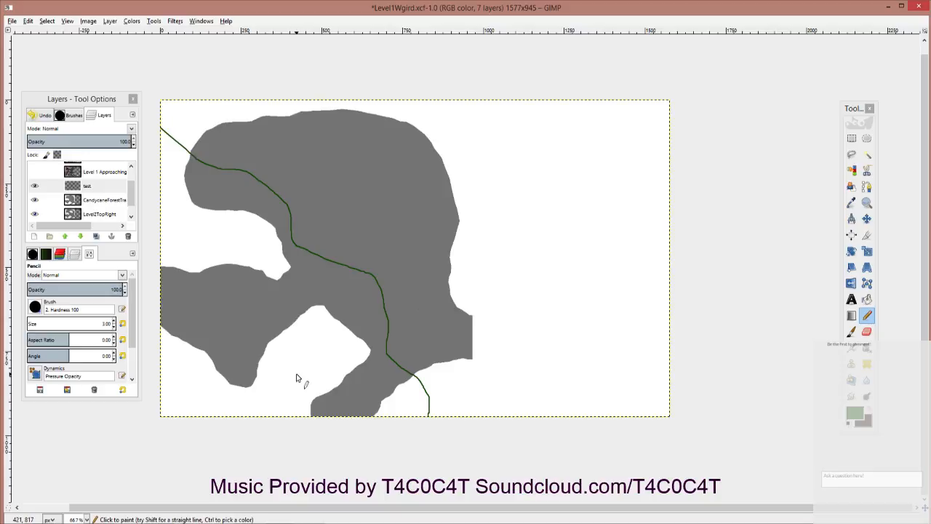
key("ctrl")
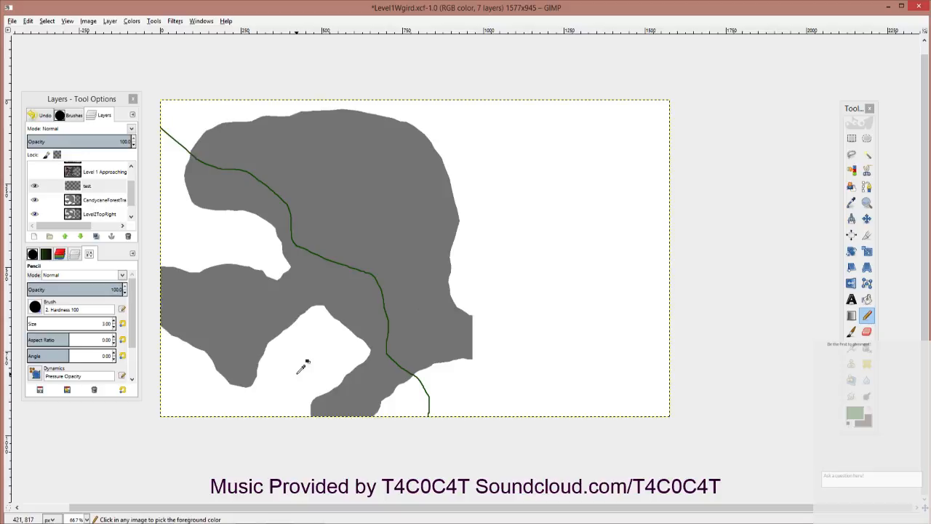
key("space")
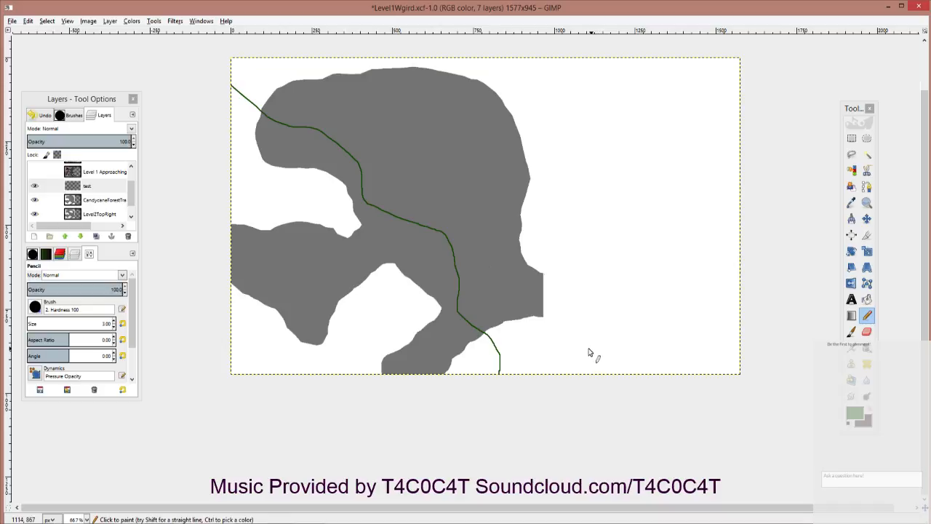
mouse_move(491, 264)
left_mouse_down()
mouse_move(487, 170)
mouse_move(491, 257)
mouse_move(476, 359)
mouse_move(496, 249)
mouse_move(513, 215)
left_mouse_up()
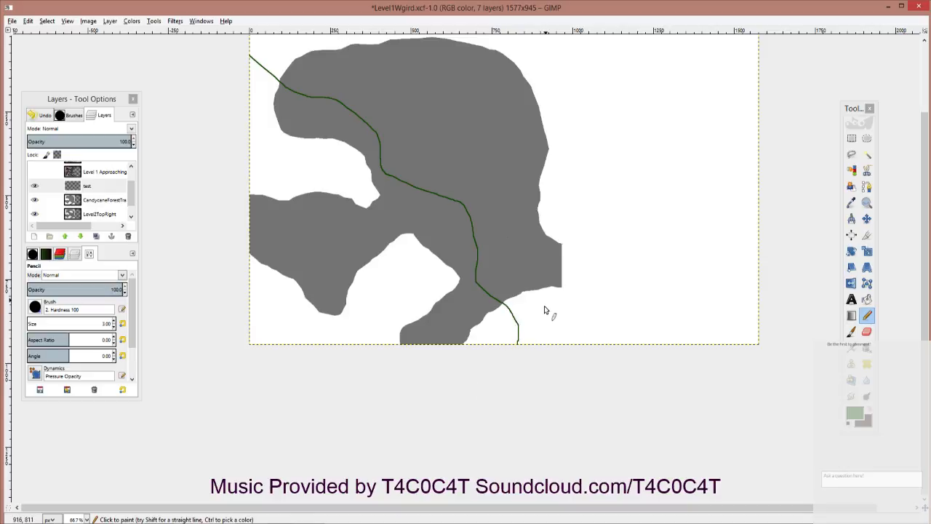
left_click_drag(509, 119, 531, 244)
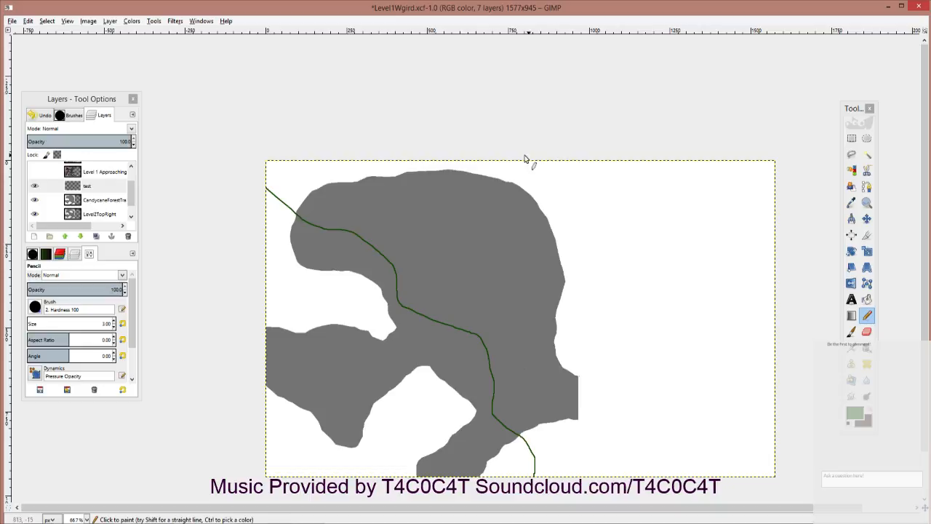
left_click_drag(543, 296, 493, 218)
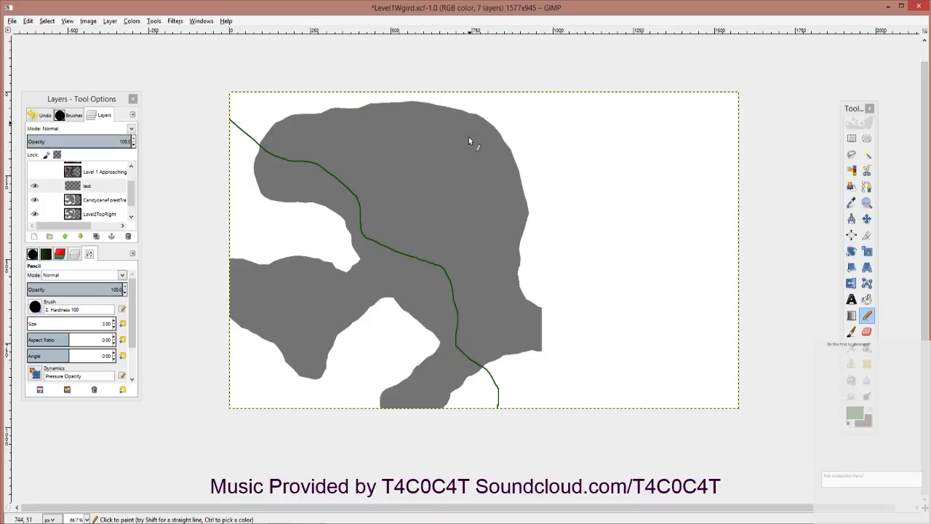
left_click_drag(431, 318, 475, 295)
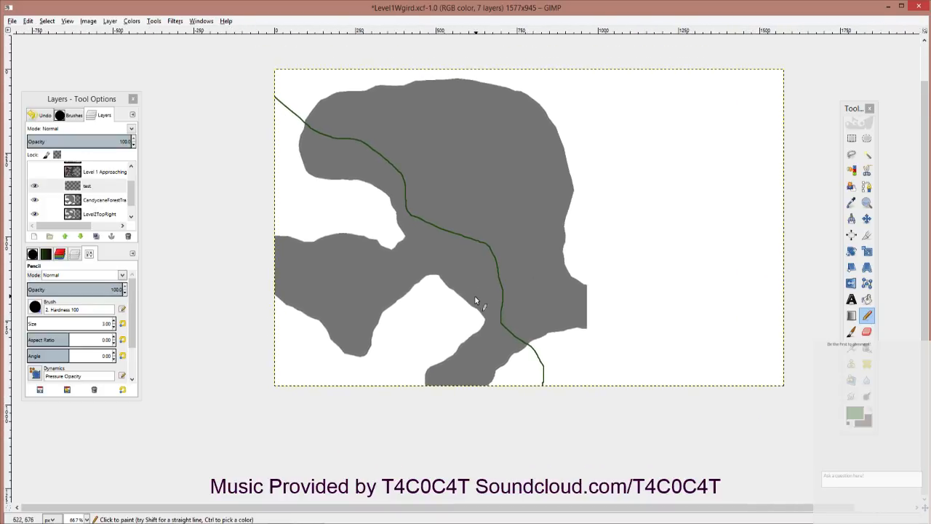
left_click(85, 205)
scroll(443, 267, "up", 2)
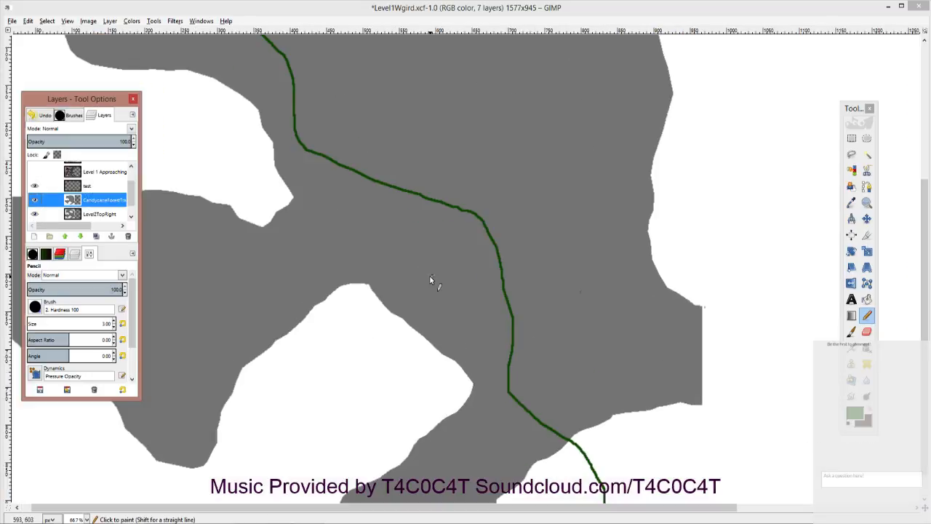
left_click_drag(430, 277, 220, 384)
scroll(380, 290, "down", 2)
left_click_drag(369, 300, 408, 296)
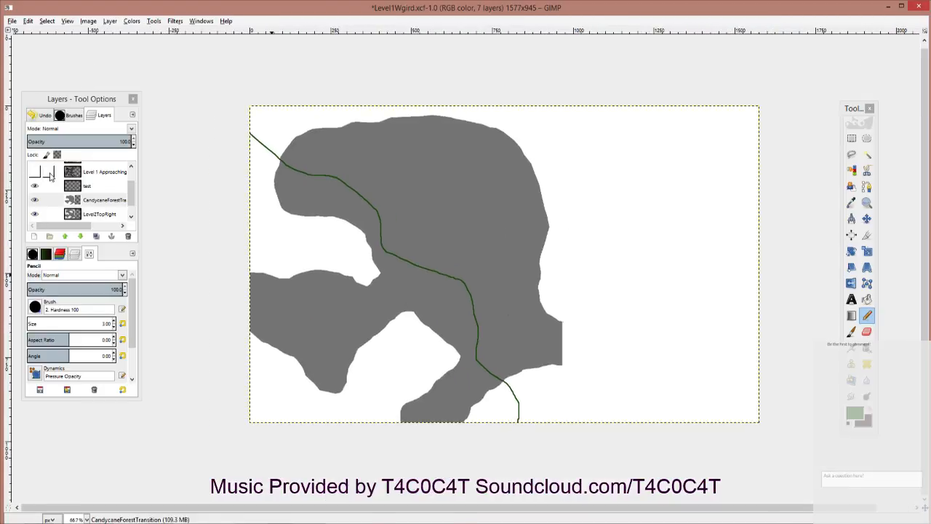
Step: Erase small gaps along the green line on the test layer with the size 3 Eraser to make it dashed
left_click(90, 184)
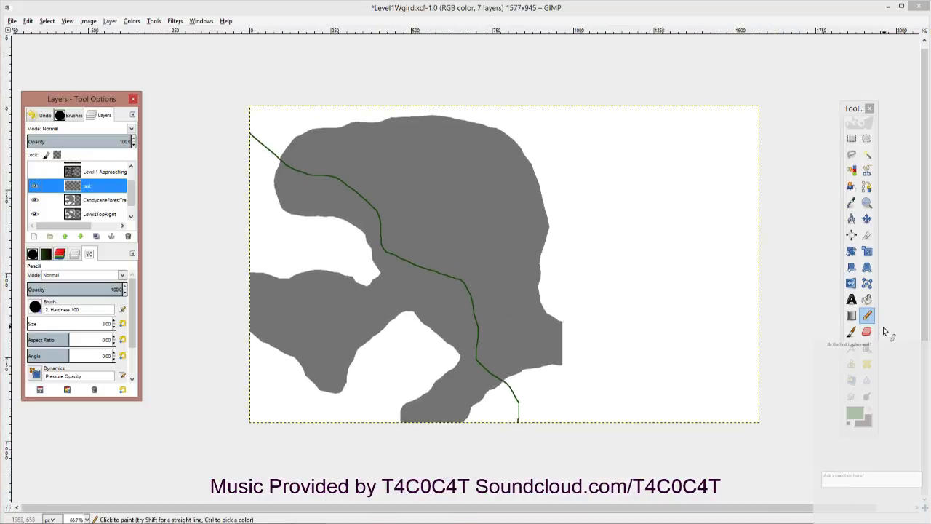
left_click(866, 331)
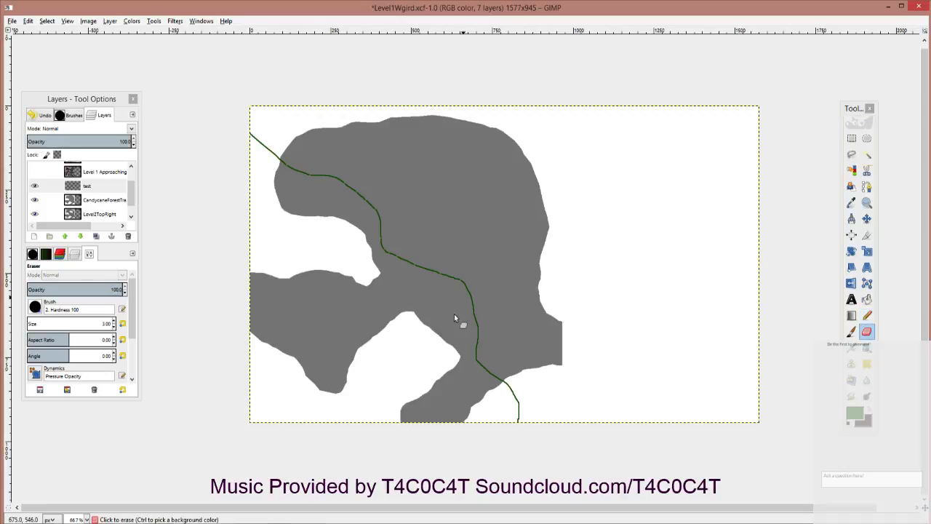
left_click_drag(492, 370, 528, 424)
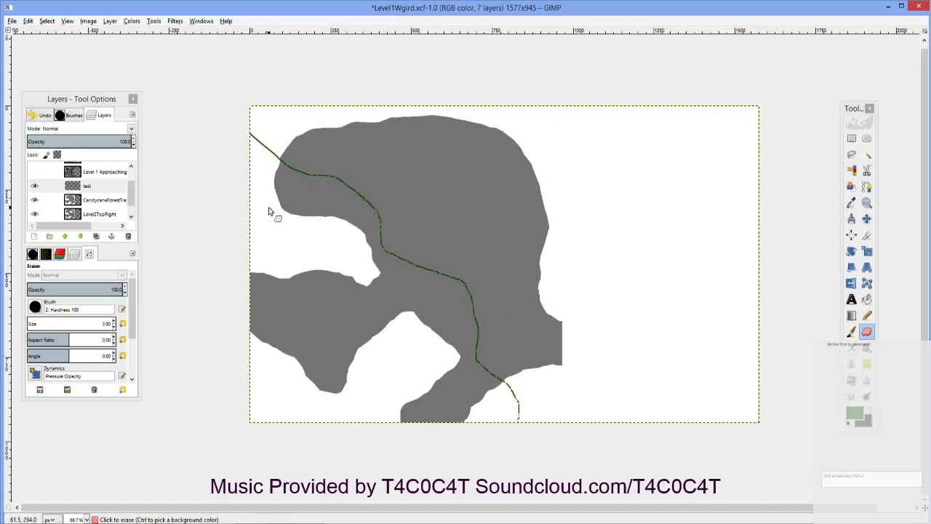
mouse_move(298, 128)
left_mouse_down()
mouse_move(249, 166)
mouse_move(243, 145)
mouse_move(301, 122)
mouse_move(260, 227)
left_mouse_up()
key("ctrl")
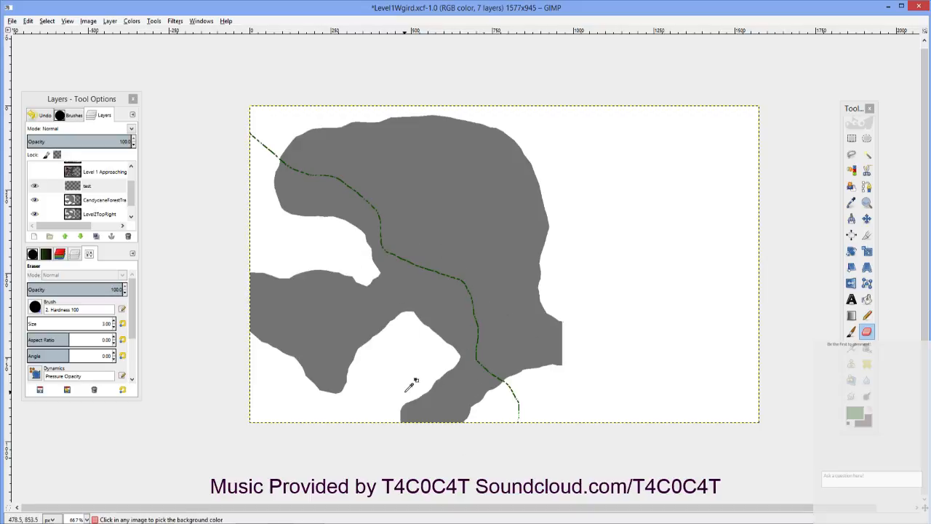
scroll(415, 386, "up", 1)
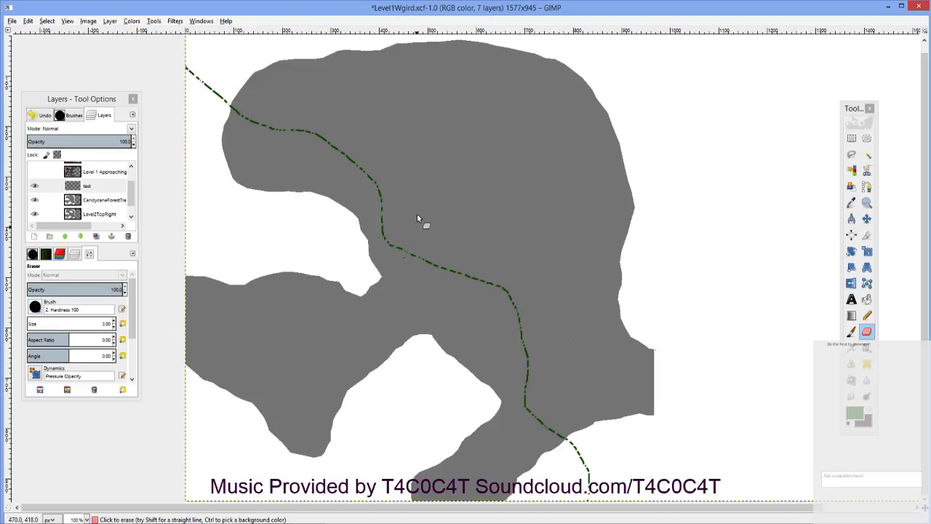
left_click_drag(374, 251, 362, 252)
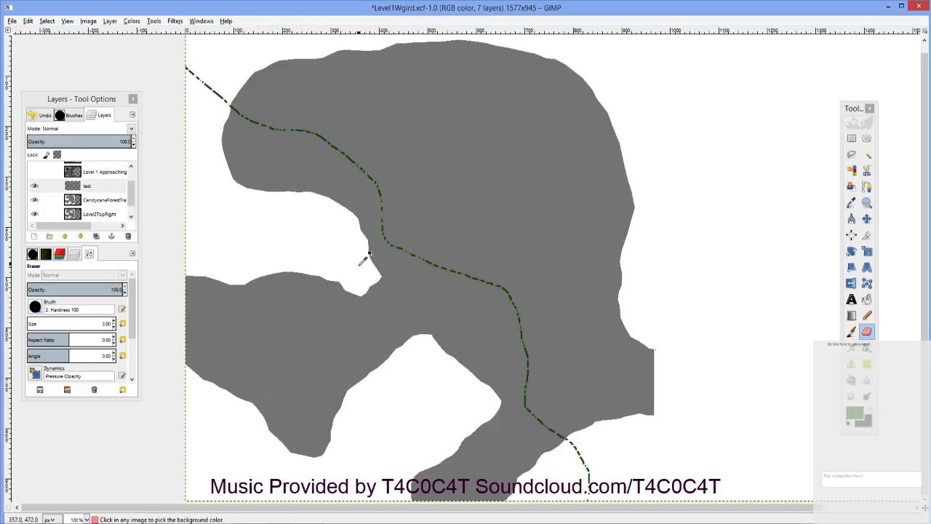
scroll(349, 263, "down", 2)
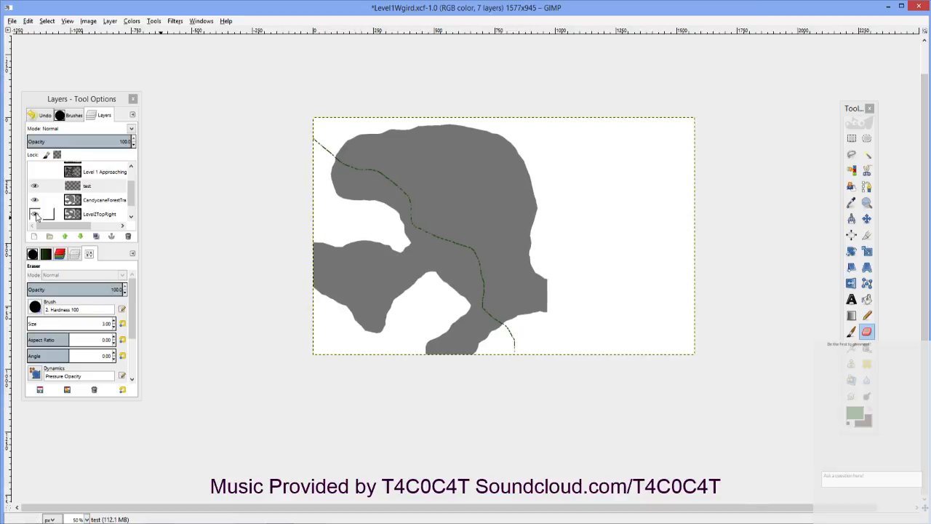
Step: Activate the CandycaneForestTransition layer and set the foreground colour to a lighter grey, 999999, starting from a sampled grey
left_click(88, 199)
left_click(866, 315)
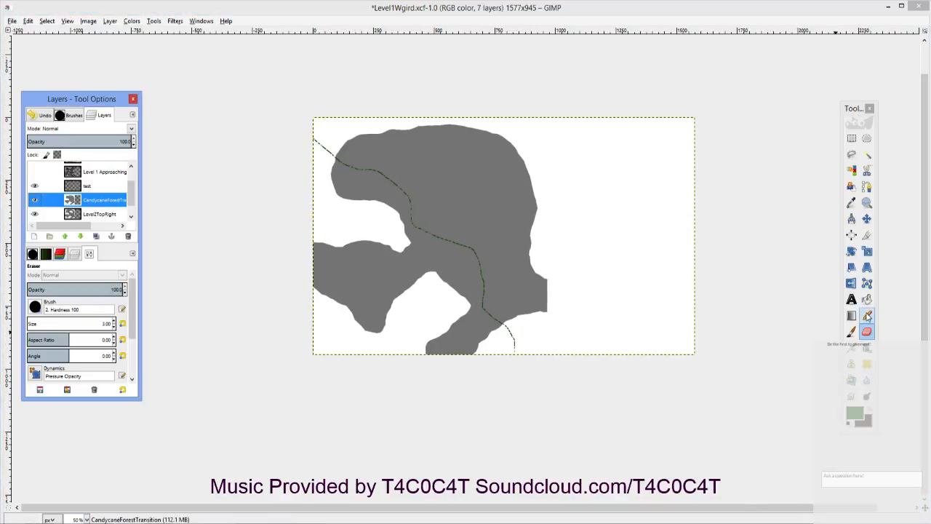
scroll(456, 315, "up", 2)
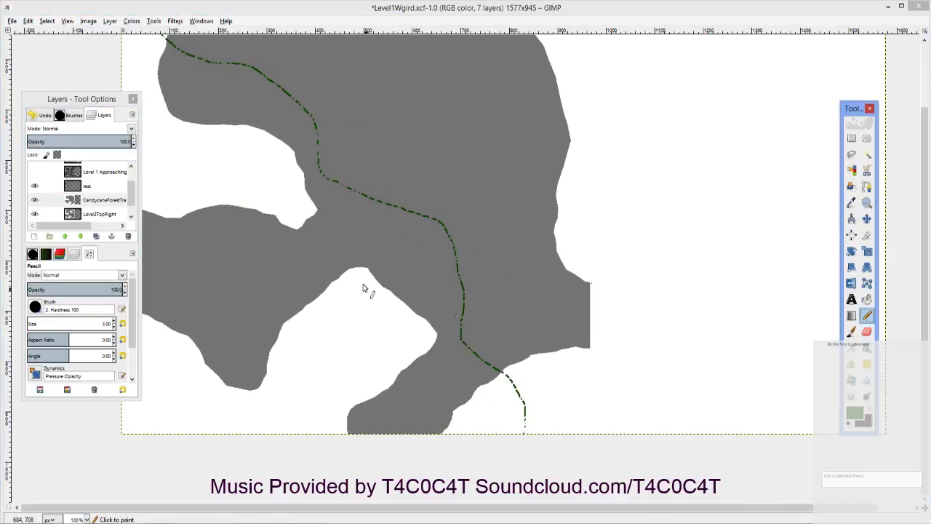
left_click_drag(386, 351, 432, 359)
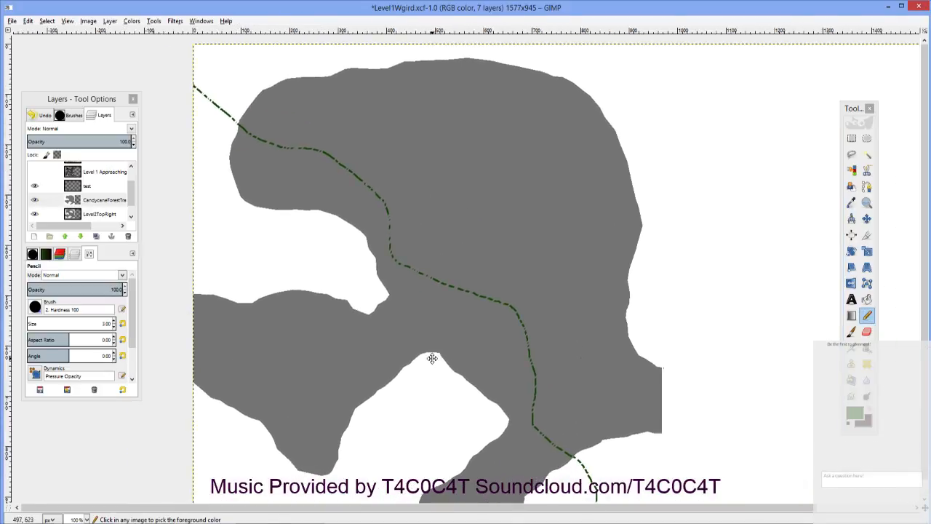
left_click(851, 202)
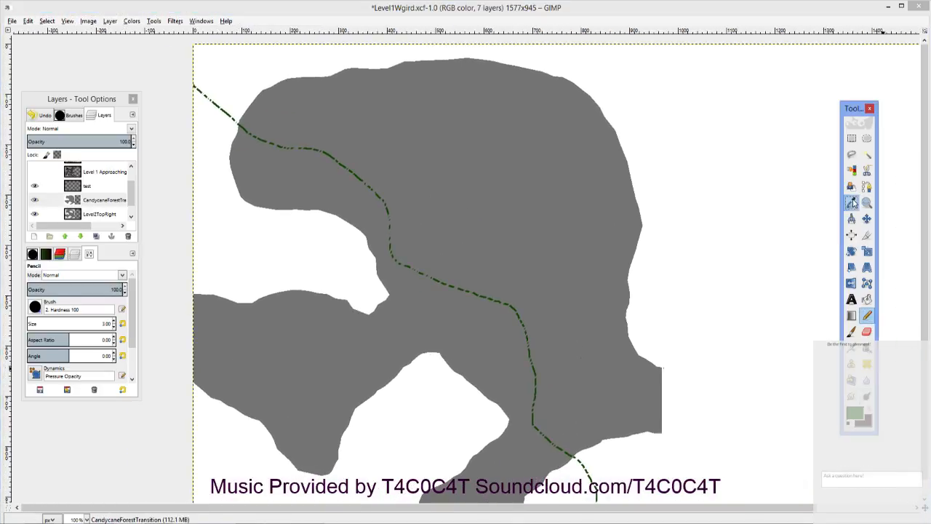
left_click(857, 412)
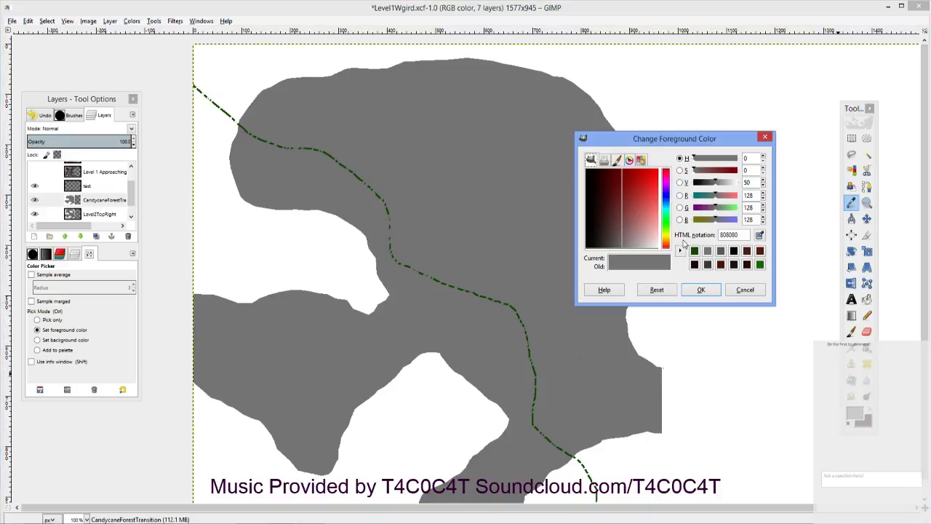
left_click_drag(716, 186, 719, 187)
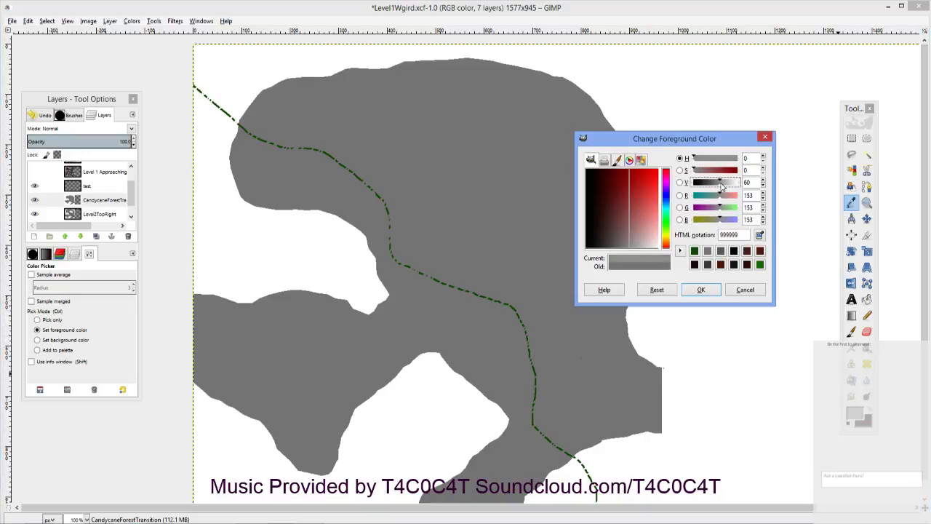
left_click(700, 289)
Step: Draw a light grey contour with the size 3 Pencil from the west canvas edge along the path's southwestern edge
scroll(509, 384, "down", 3)
scroll(597, 255, "left", 2)
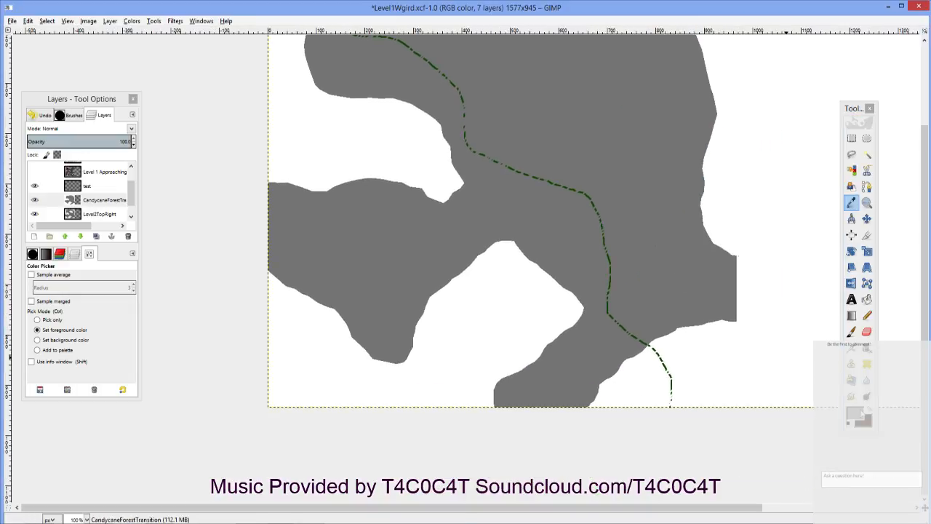
left_click(866, 315)
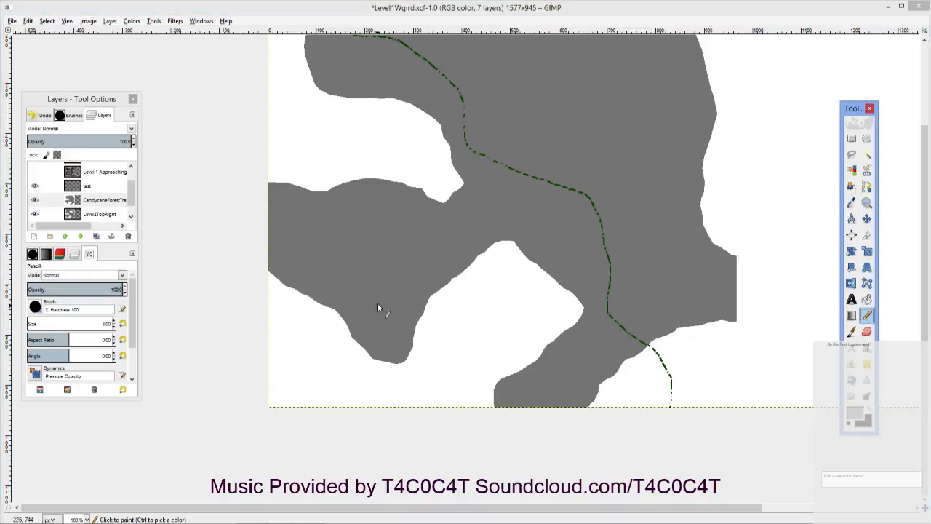
scroll(324, 311, "up", 3)
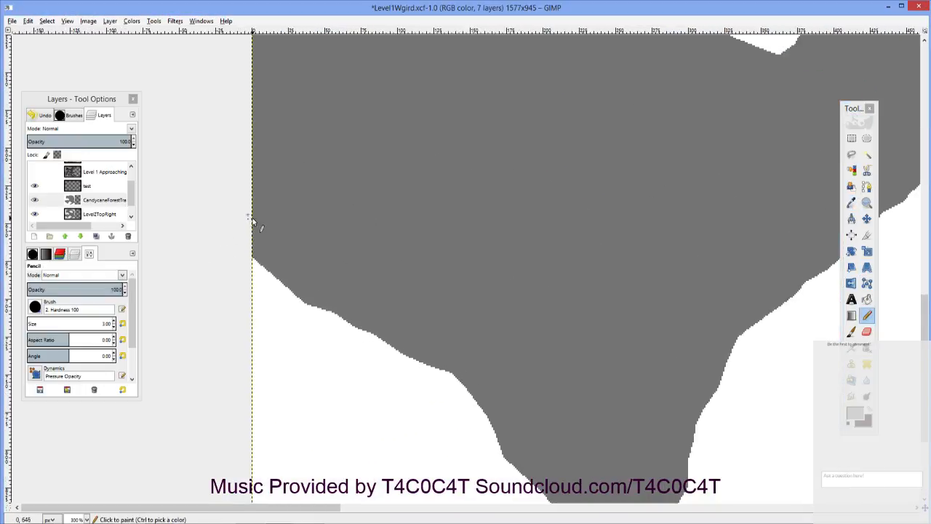
left_click(252, 222)
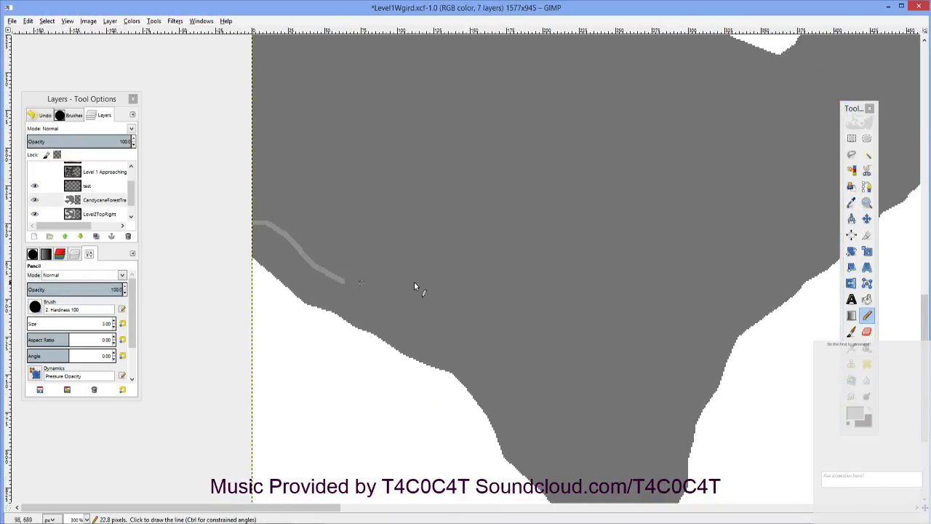
left_click_drag(414, 282, 463, 337)
left_click(498, 431, "shift")
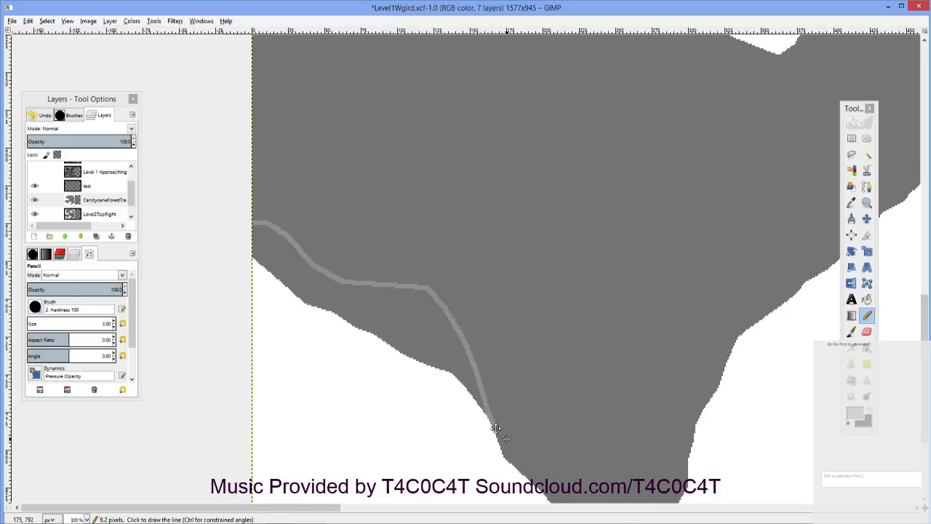
Step: Continue the light grey contour across the southwest lobe and along its eastern edge to the top of the white inlet
left_click_drag(498, 430, 364, 329)
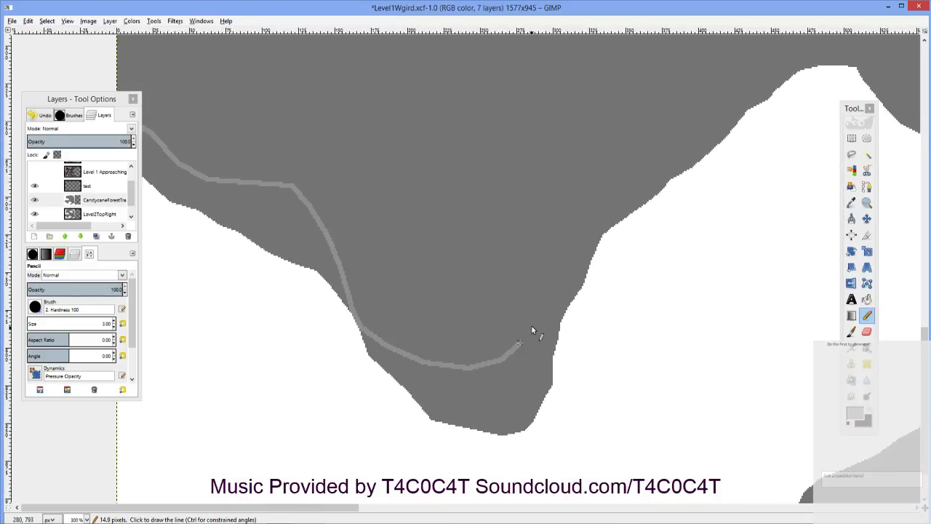
left_click_drag(600, 233, 695, 164)
left_click(704, 144, "shift")
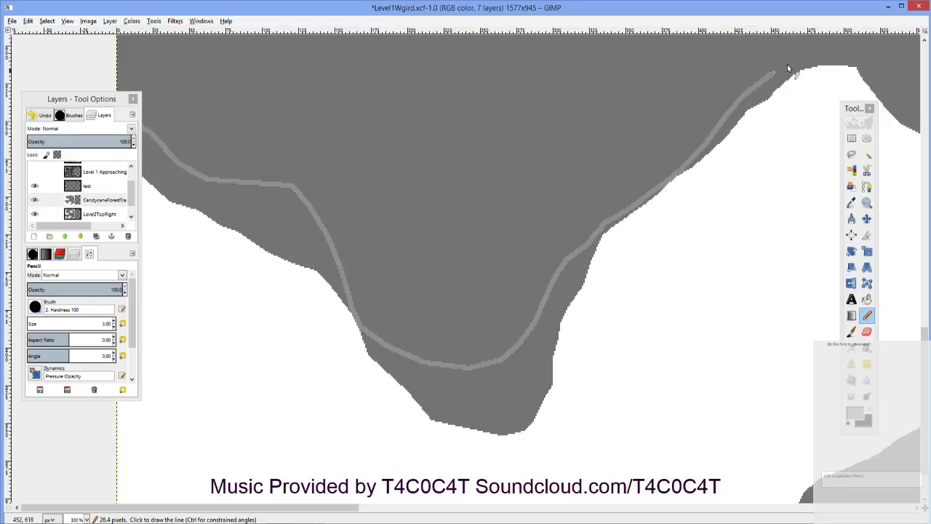
left_click(852, 60, "shift")
Step: Continue the light grey contour around the eastern side of the white inlet and down to the south canvas edge
mouse_move(864, 59)
left_mouse_down()
mouse_move(624, 74)
mouse_move(487, 110)
left_mouse_up()
left_click(530, 151, "shift")
left_click(542, 187, "shift")
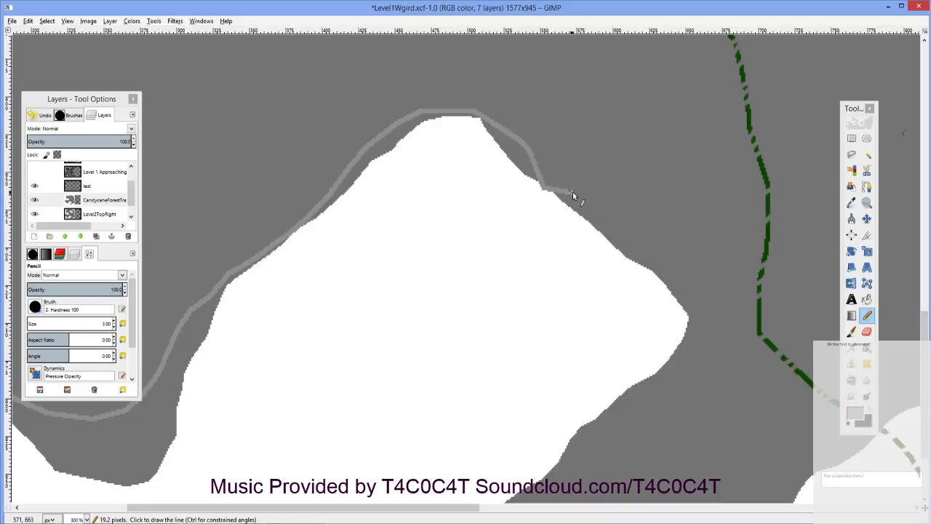
left_click(698, 304, "shift")
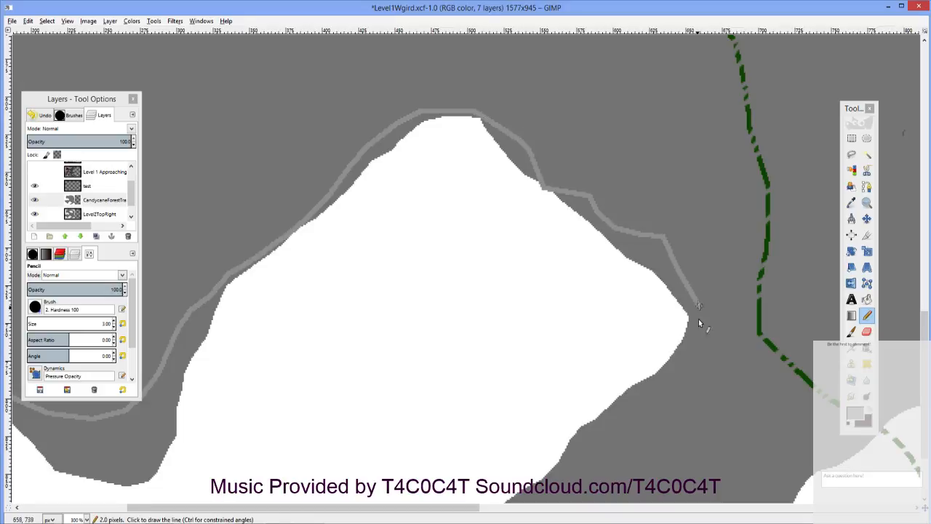
left_click(700, 339, "shift")
left_click(587, 430, "shift")
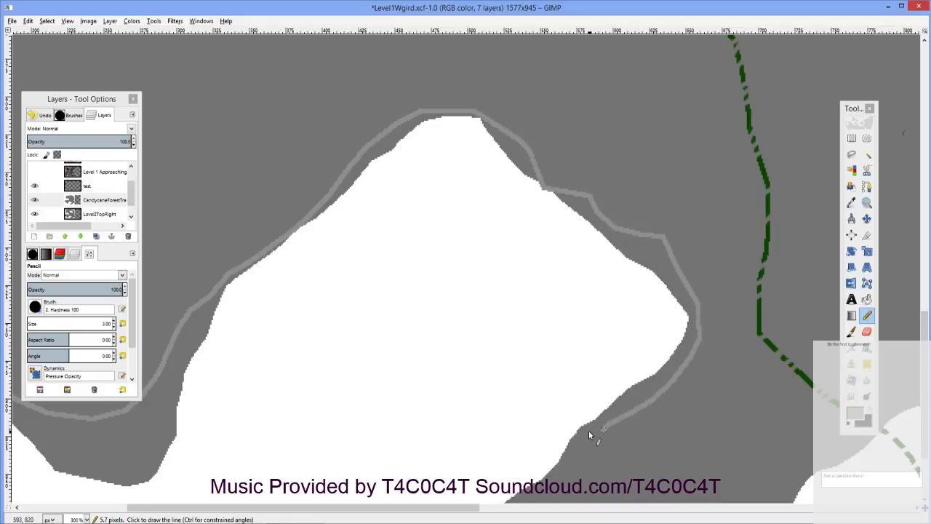
left_click(573, 448, "shift")
scroll(560, 363, "down", 6)
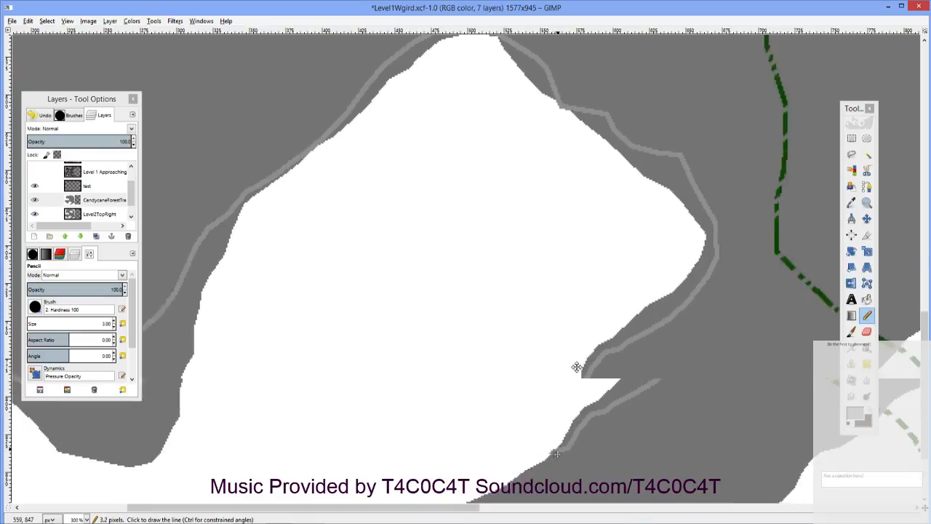
scroll(572, 255, "left", 2)
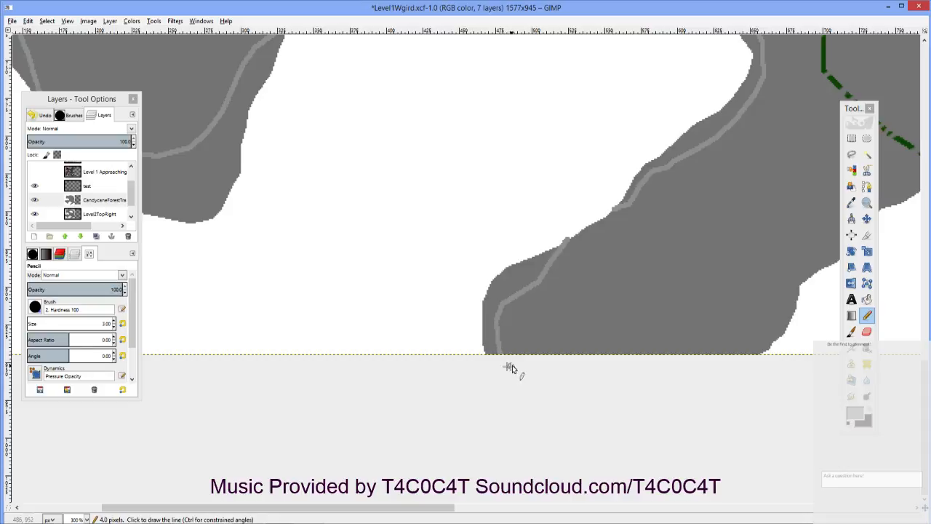
Step: Draw a second light grey contour from the south canvas edge along the path's southeastern edge, past the green line
scroll(603, 277, "up", 2)
scroll(332, 333, "right", 5)
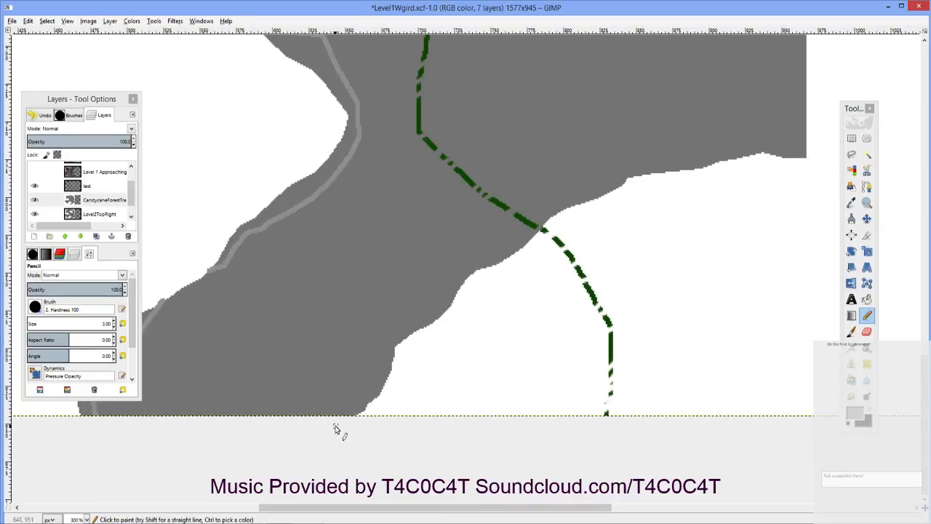
left_click(371, 352, "shift")
left_click(416, 311, "shift")
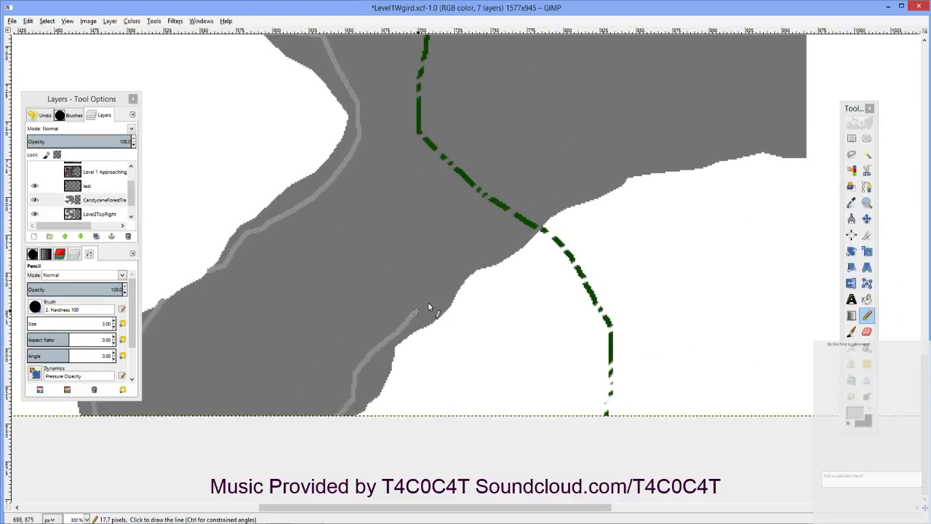
left_click(540, 220, "shift")
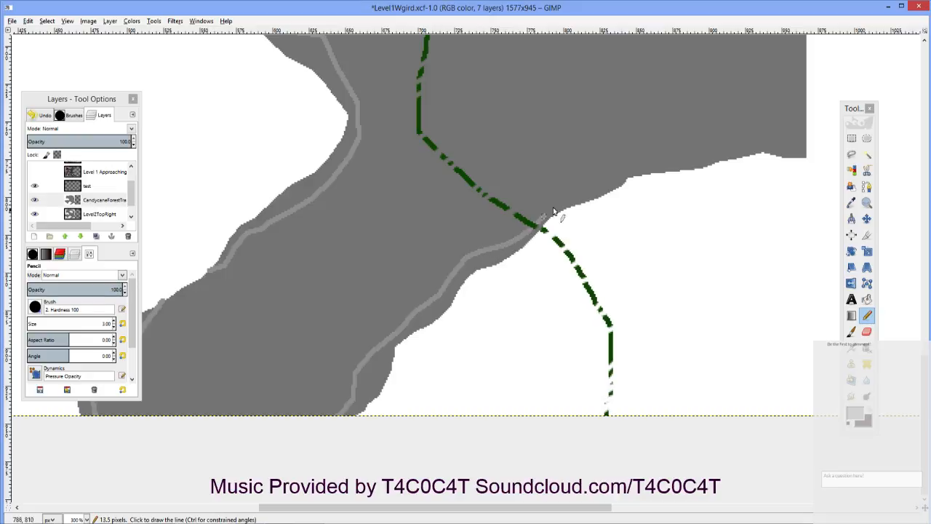
left_click(664, 171, "shift")
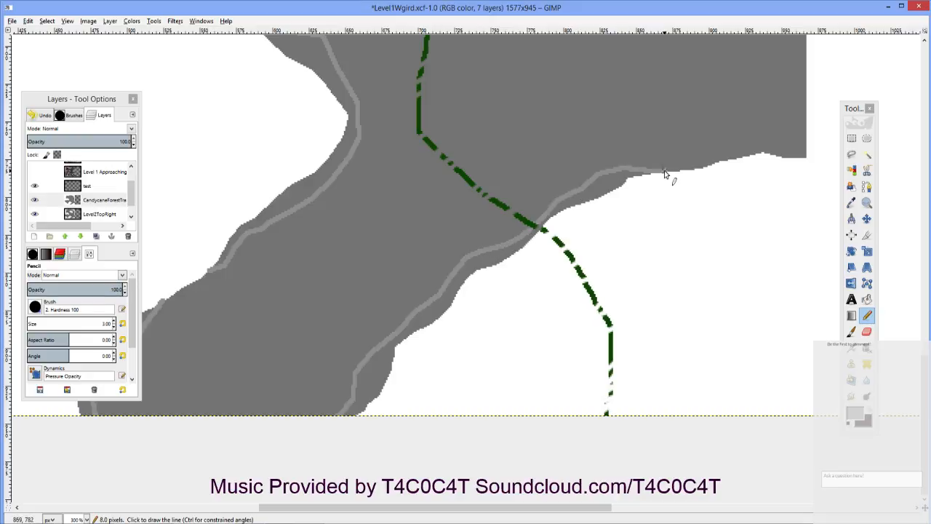
Step: Extend the southeastern light grey line from the path's edge across the white area towards the south canvas edge
mouse_move(635, 183)
left_mouse_down()
mouse_move(609, 192)
mouse_move(531, 308)
mouse_move(511, 386)
left_mouse_up()
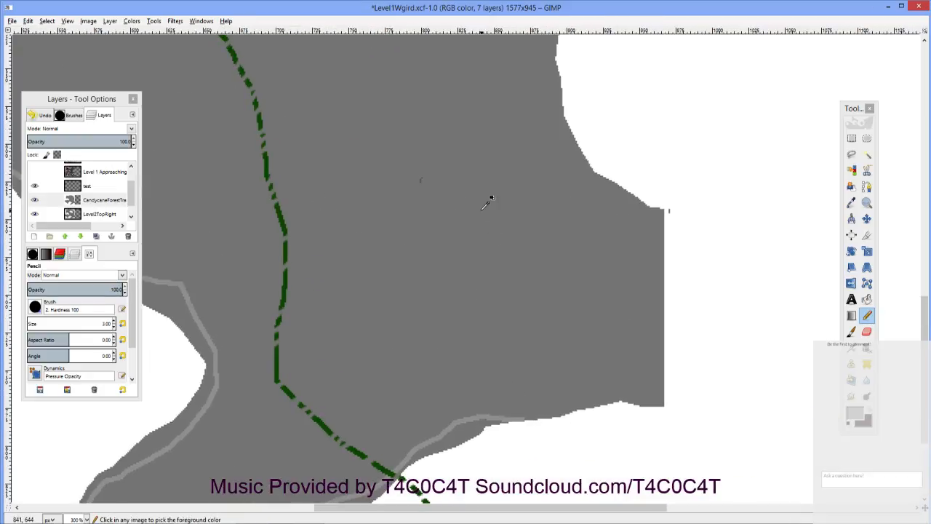
left_click_drag(490, 199, 530, 298)
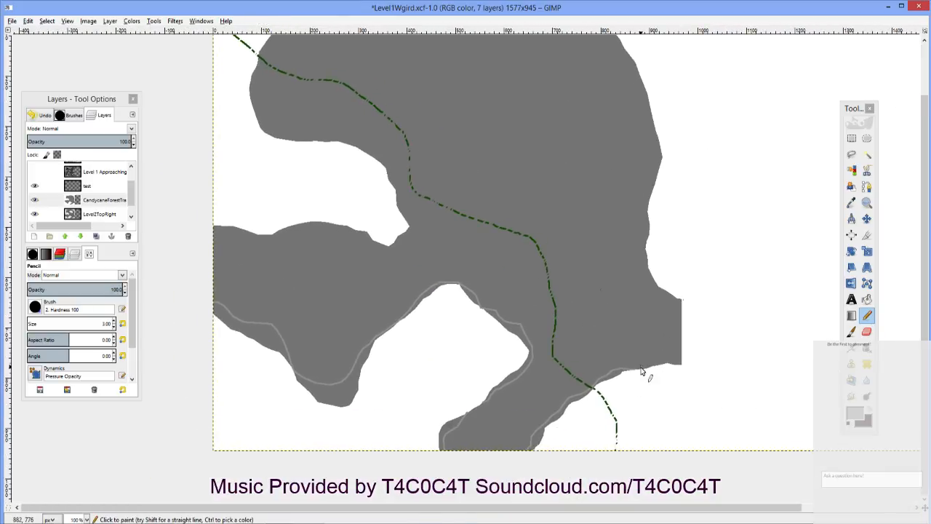
mouse_move(631, 368)
left_mouse_down()
mouse_move(670, 436)
mouse_move(693, 453)
mouse_move(583, 390)
mouse_move(539, 292)
mouse_move(546, 432)
mouse_move(632, 480)
left_mouse_up()
left_click(694, 452, "shift")
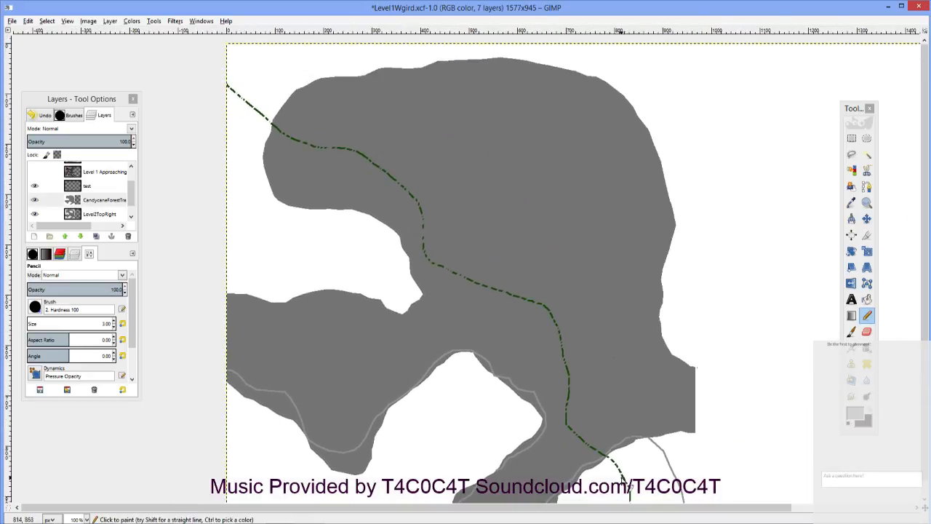
Step: Draw a light grey contour inside the northwest lobe from the green line down to the lobe's southern edge
scroll(565, 343, "up", 4)
scroll(420, 240, "left", 1)
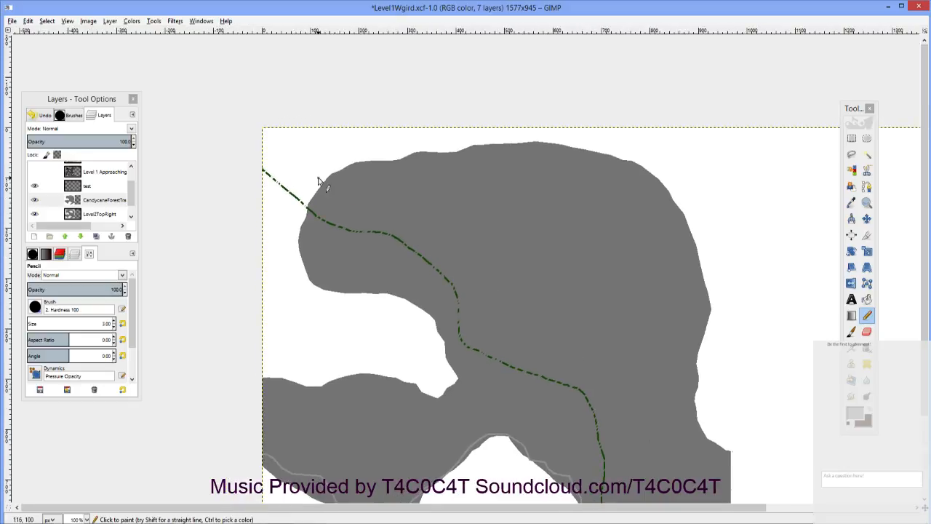
scroll(318, 181, "down", 1)
scroll(322, 191, "left", 1)
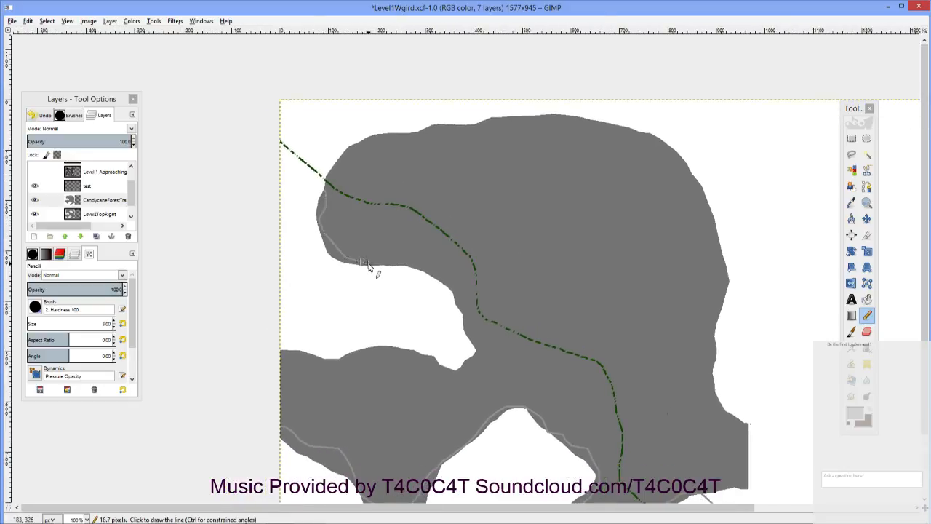
left_click(369, 267, "shift")
Step: Draw light grey contours around the eastern end of the western white inlet and along its southern edge to the west canvas edge
scroll(352, 260, "right", 1)
scroll(351, 260, "down", 1)
scroll(352, 259, "right", 4)
scroll(335, 240, "down", 1)
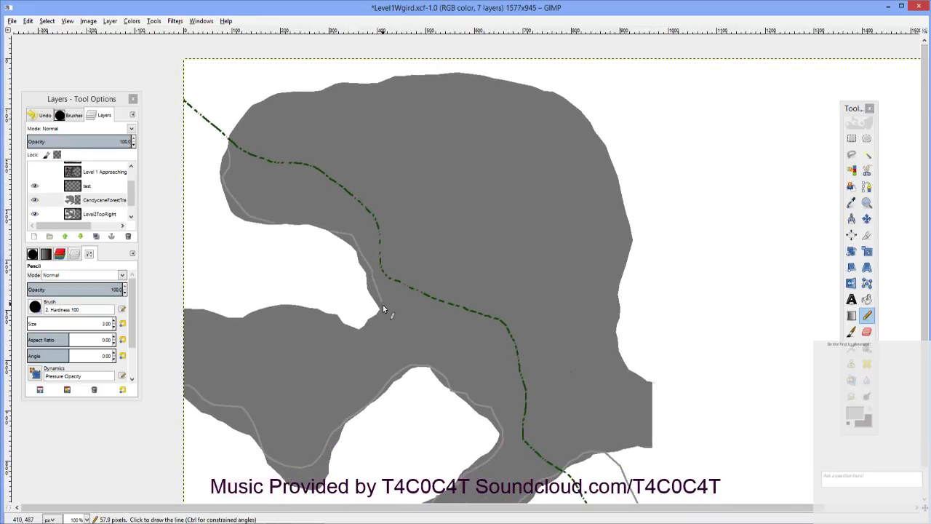
left_click(359, 325, "shift")
scroll(368, 334, "left", 2)
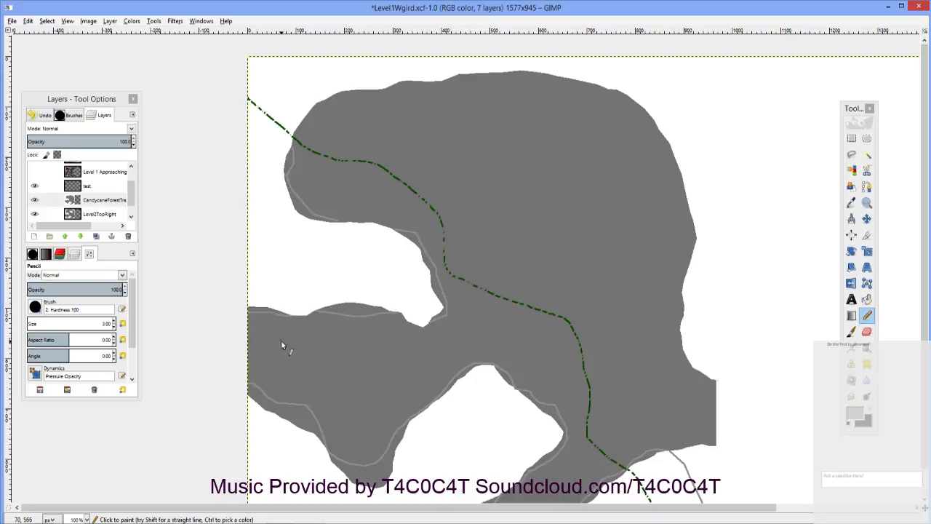
Step: Bucket-fill the strips outside the contours on the southwest lobe and around the western white inlet with the light grey foreground colour
scroll(339, 333, "down", 5)
scroll(364, 268, "up", 4)
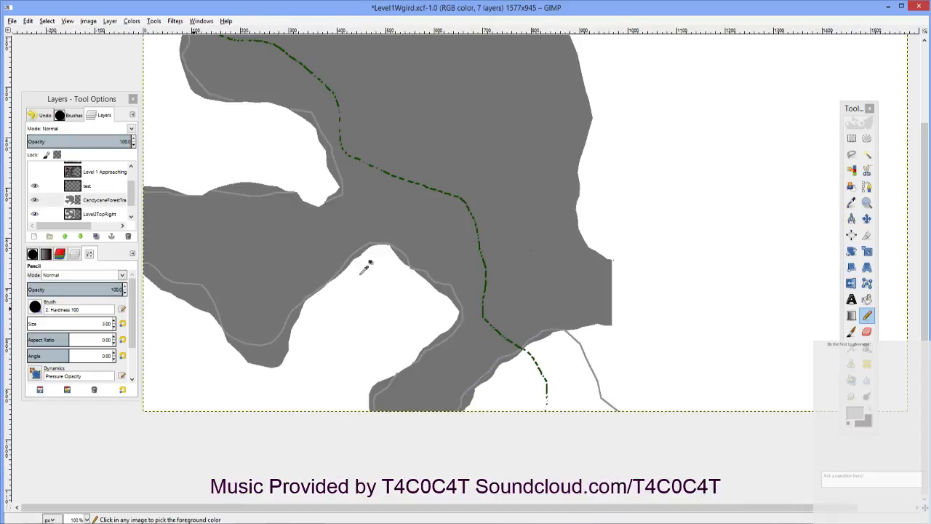
scroll(245, 301, "up", 3)
scroll(245, 301, "left", 2)
key("shift+b")
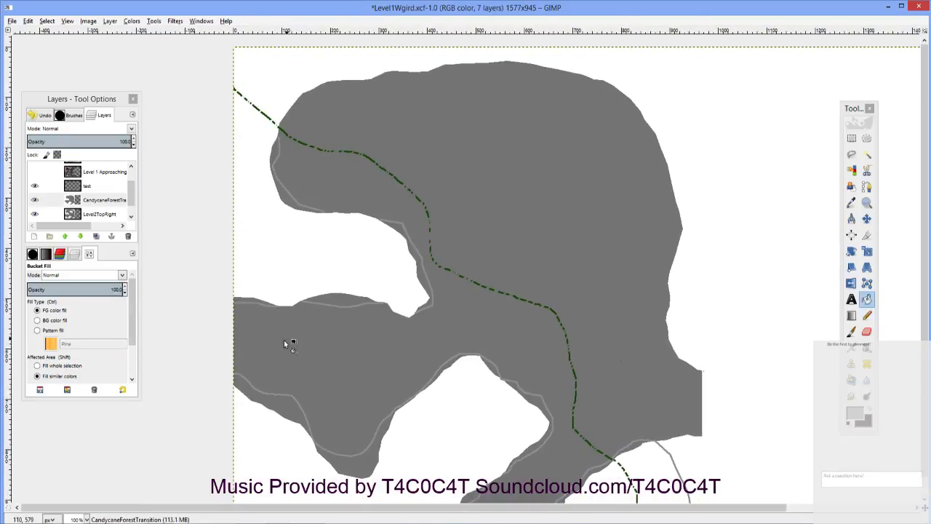
left_click(306, 417)
left_click(334, 459)
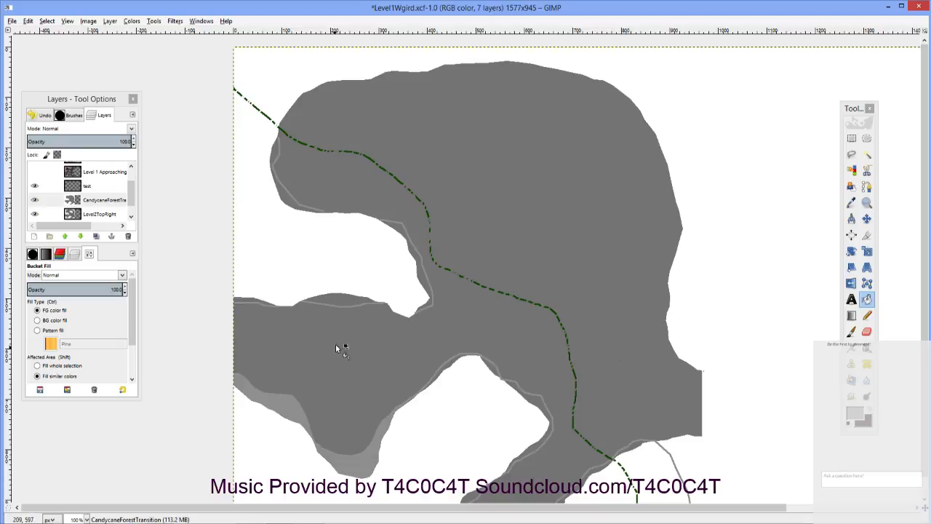
left_click(304, 299)
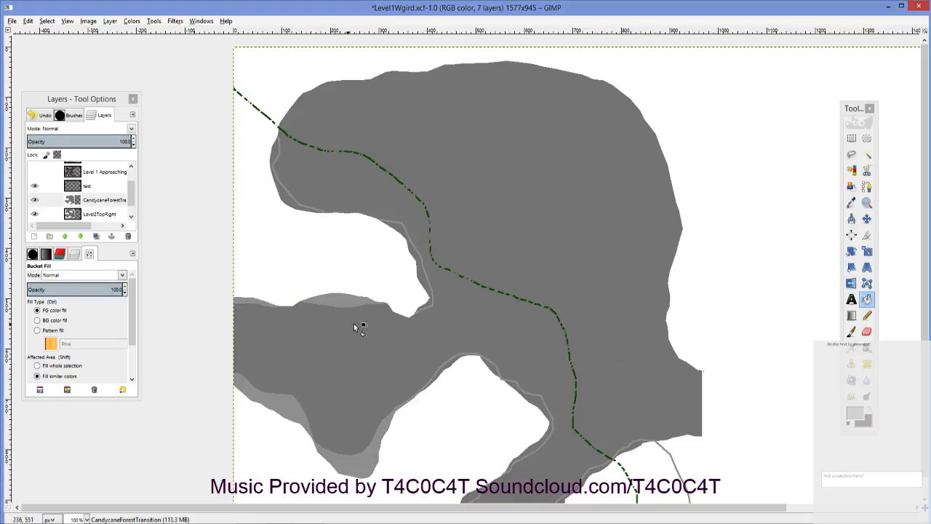
left_click(427, 284)
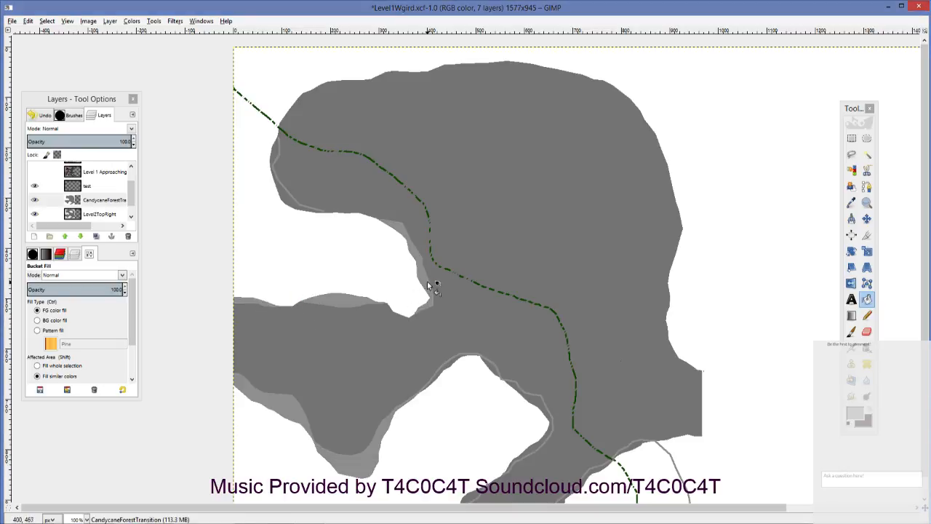
Step: Join the northwest lobe's contour to the lobe's southern edge with the Pencil and try to fill the strip outside it
left_click(303, 207)
key("ctrl+z")
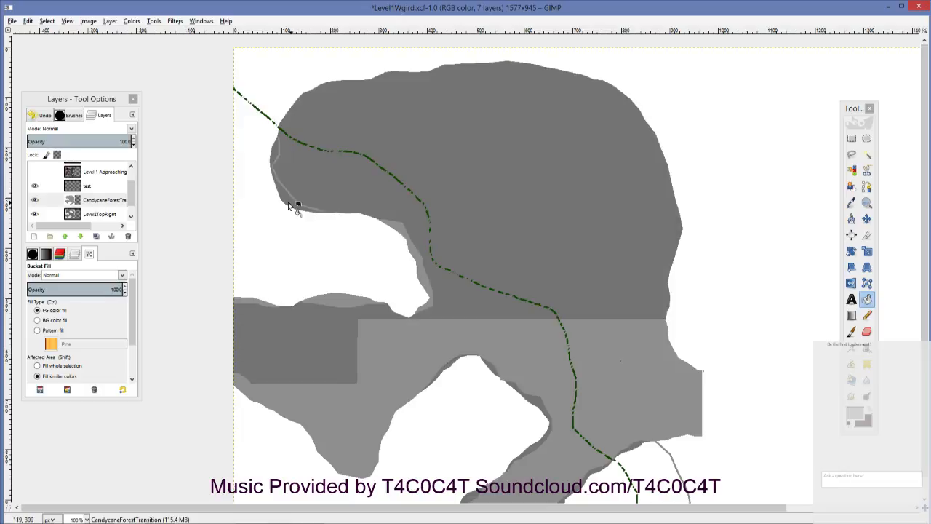
scroll(325, 222, "up", 3)
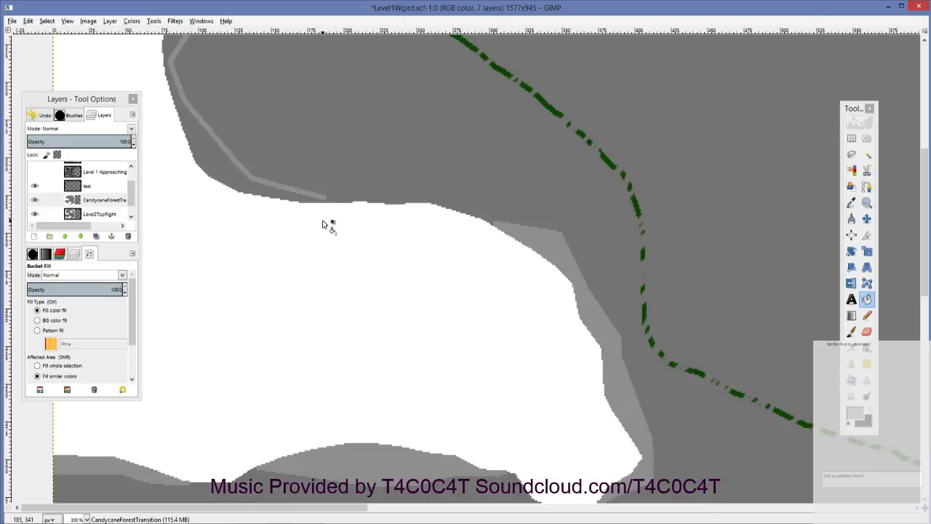
key("n")
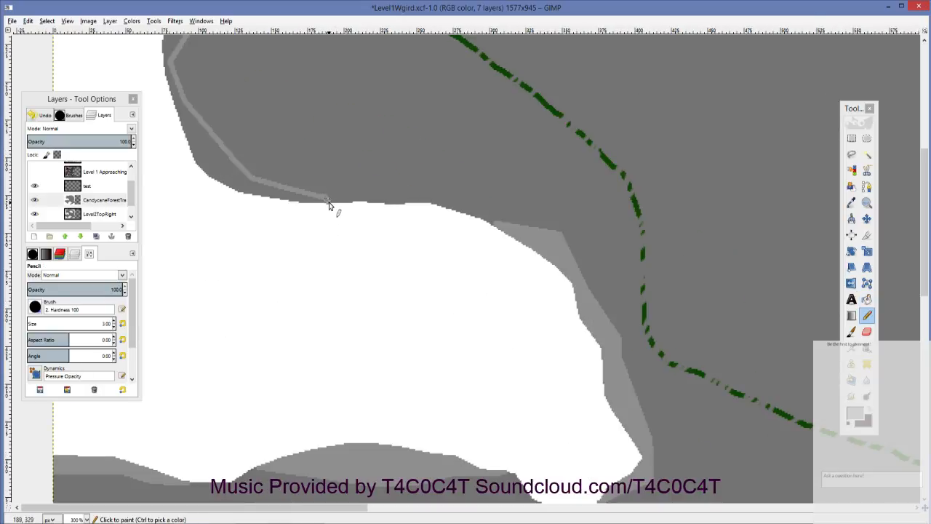
key("shift+b")
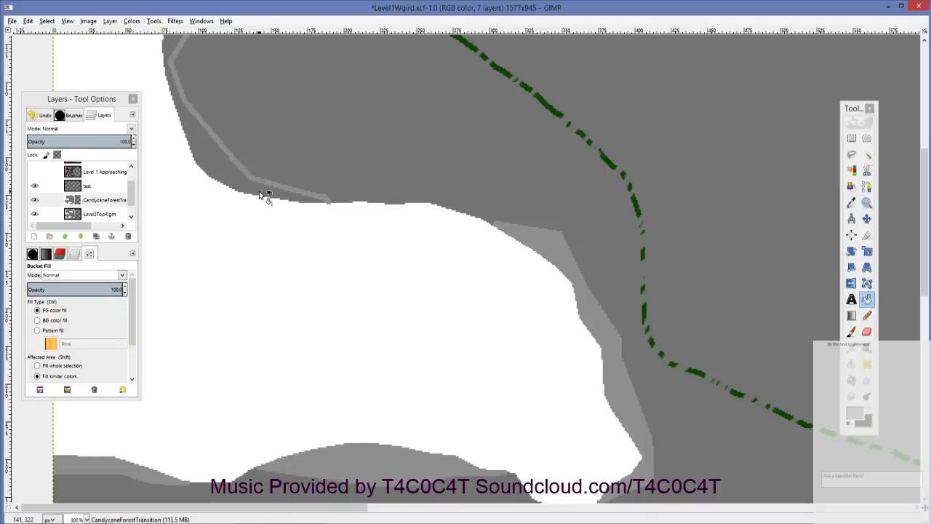
left_click(261, 194)
key("ctrl+z")
Step: Close the northwest lobe's contour near the green line and fill the strip outside it with light grey
scroll(280, 323, "up", 5)
key("n")
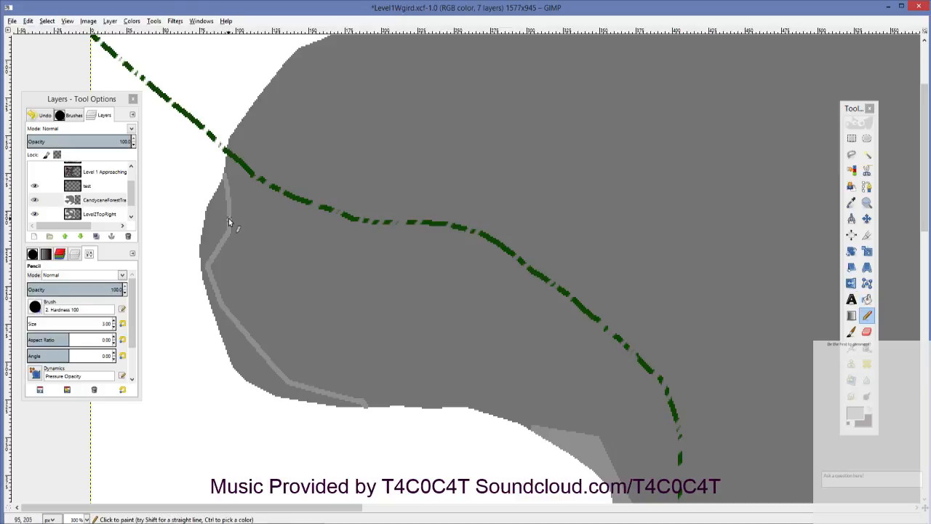
key("shift+b")
left_click(217, 208, "ctrl")
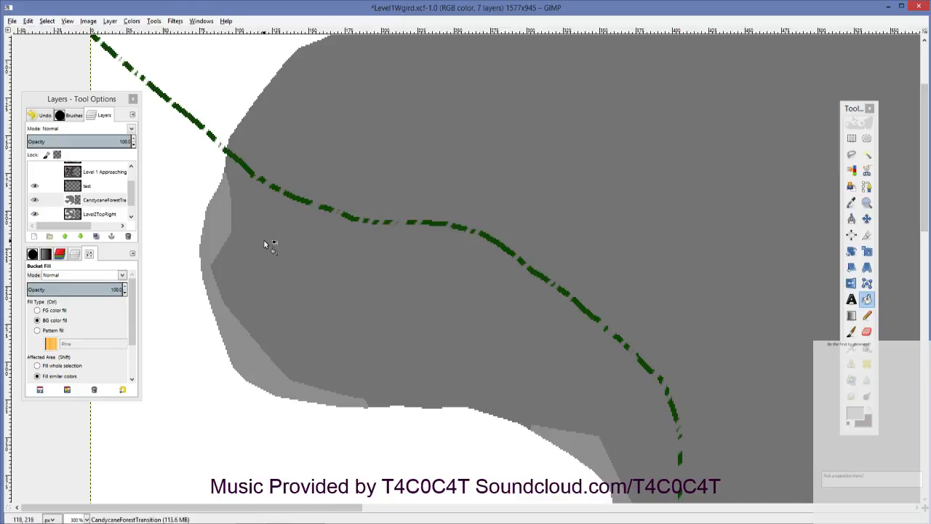
scroll(270, 245, "down", 2)
scroll(315, 240, "down", 3)
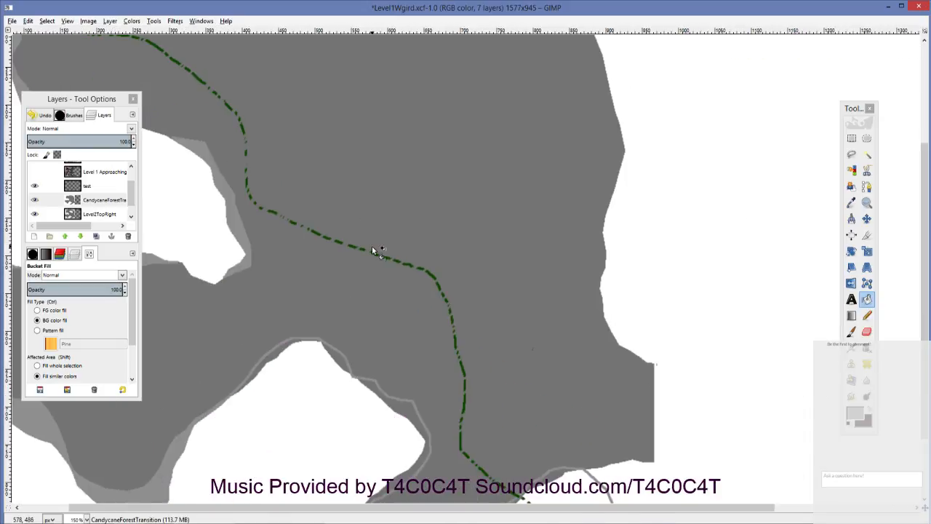
Step: Bucket-fill the contour strips around the southern white inlet and along the south path's eastern edge with light grey
left_click(435, 327)
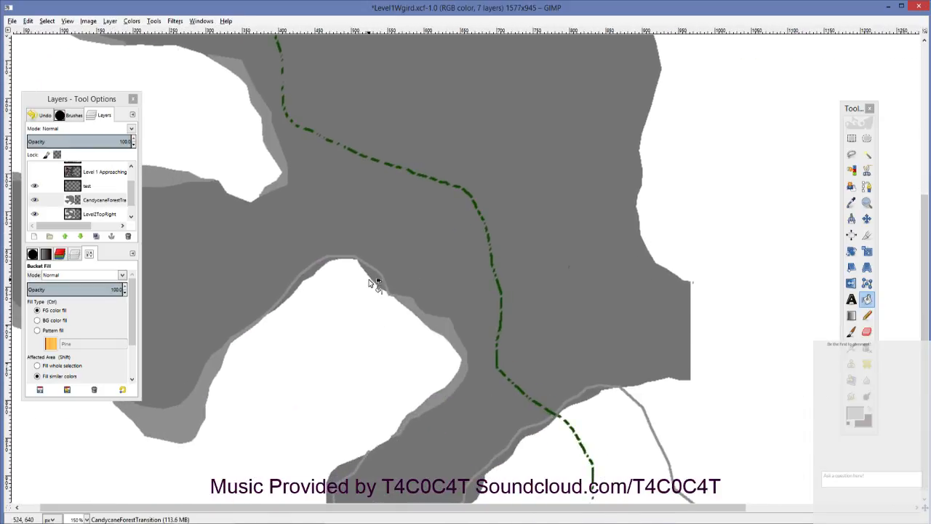
left_click(308, 276)
scroll(422, 393, "down", 3)
left_click(335, 360)
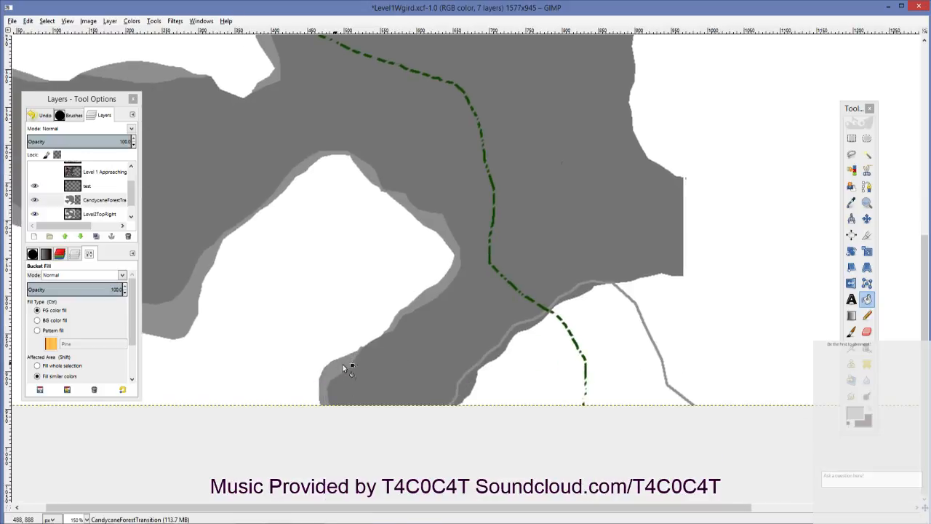
left_click(477, 387)
Step: Pencil a second contour from the southeast path edge down to the canvas's south edge and fill between both contours with light grey
scroll(566, 317, "up", 15)
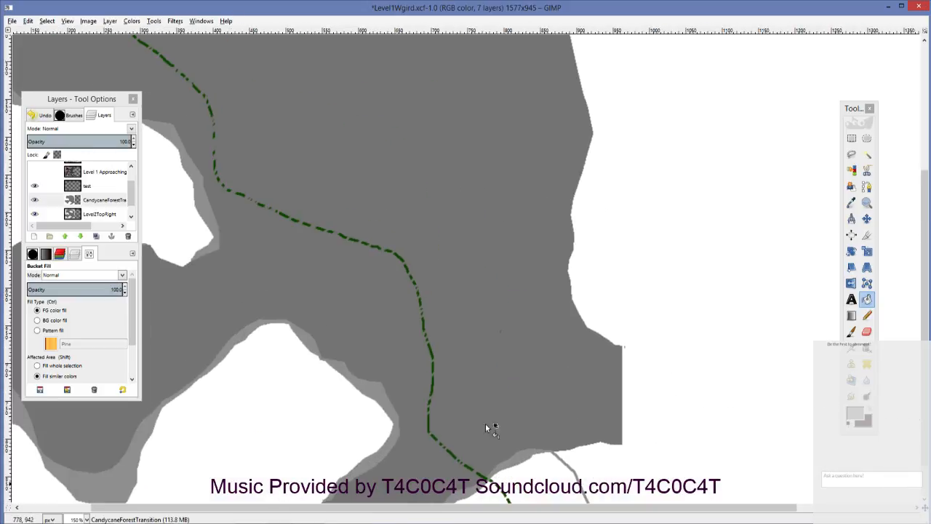
scroll(564, 436, "down", 2)
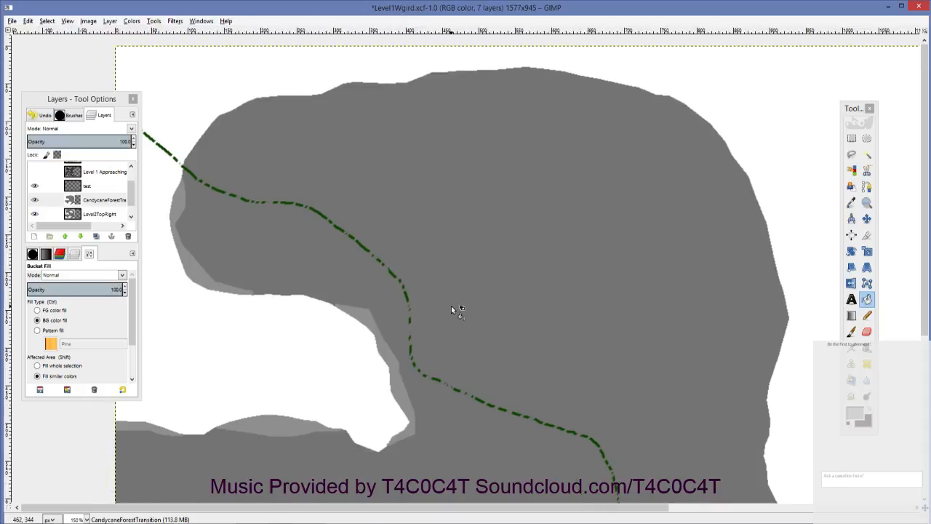
scroll(455, 310, "down", 2)
scroll(502, 261, "down", 2)
scroll(508, 264, "left", 1)
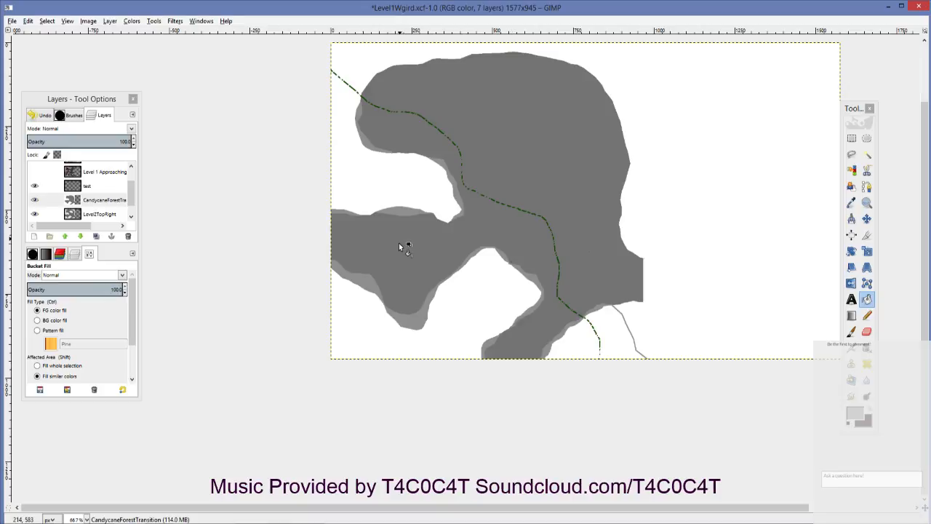
left_click_drag(401, 243, 314, 297)
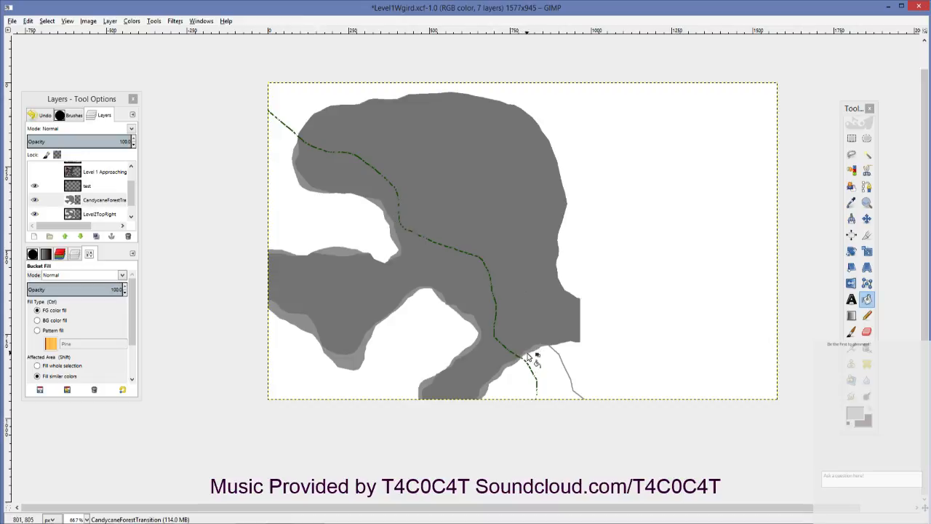
key("ctrl")
scroll(542, 358, "up", 3)
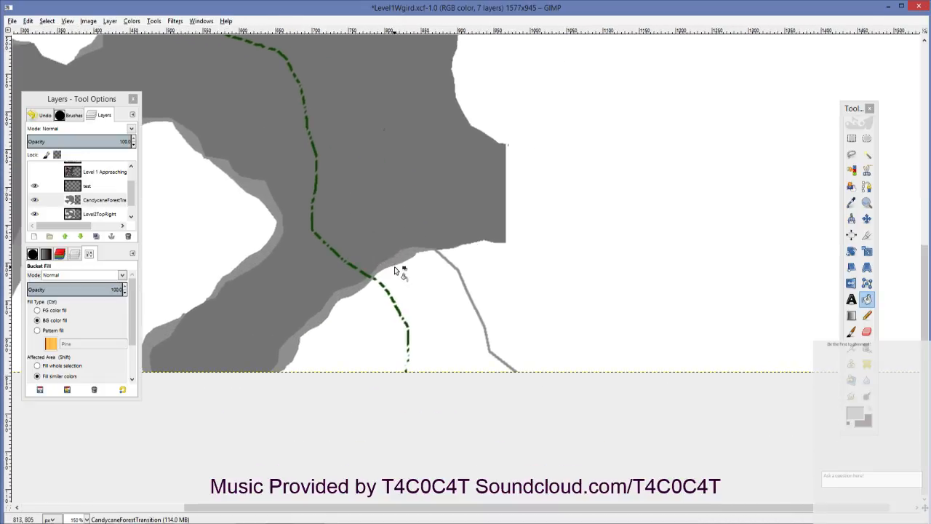
left_click(866, 315)
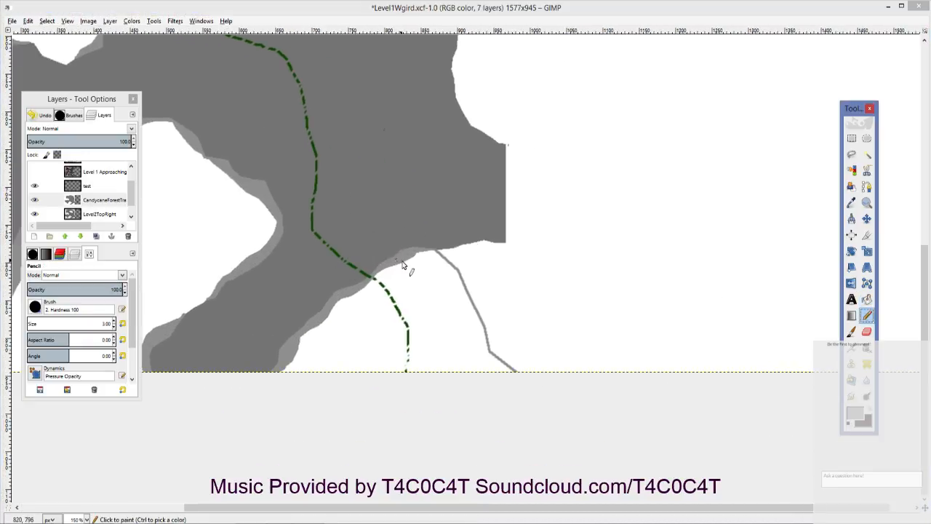
mouse_move(405, 261)
left_mouse_down()
mouse_move(435, 307)
mouse_move(446, 382)
left_mouse_up()
key("shift+b")
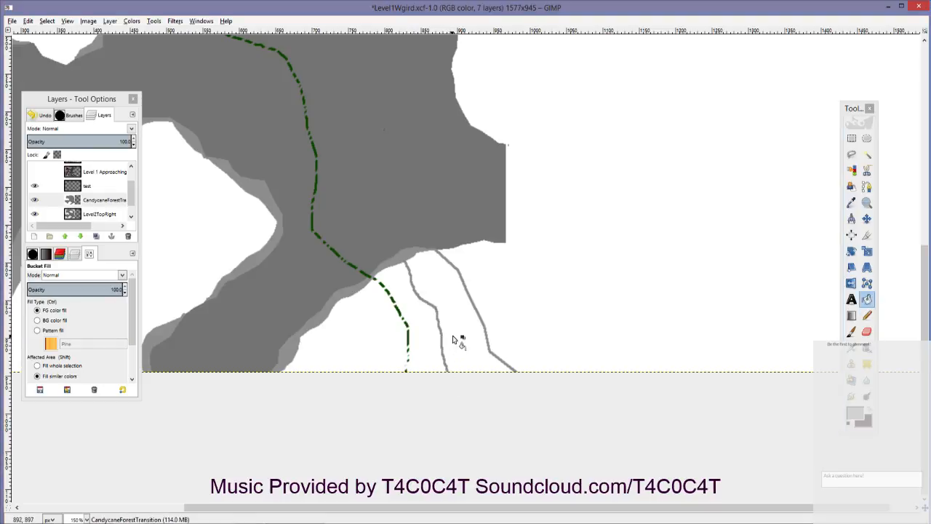
left_click(455, 334)
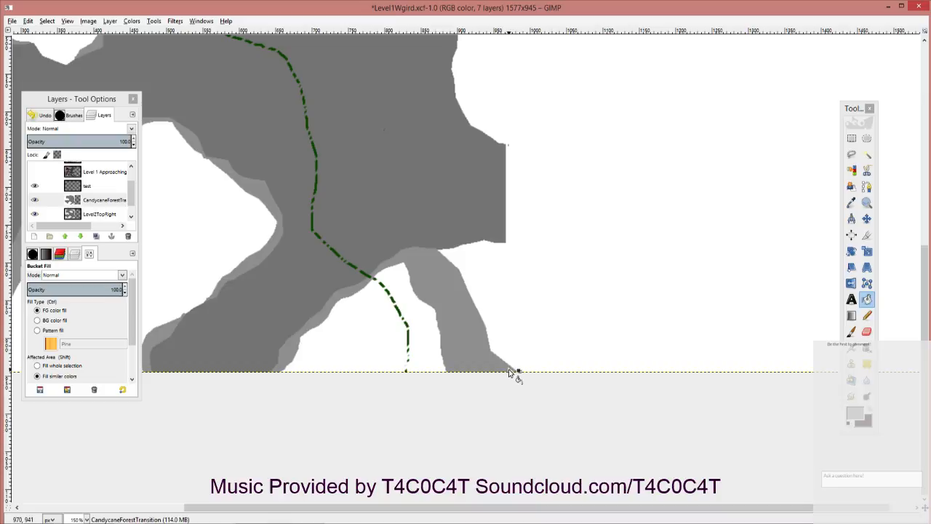
Step: Pencil a contour from the northwest lobe near the green line to the canvas's north edge, undoing the straight return line
scroll(433, 283, "down", 2)
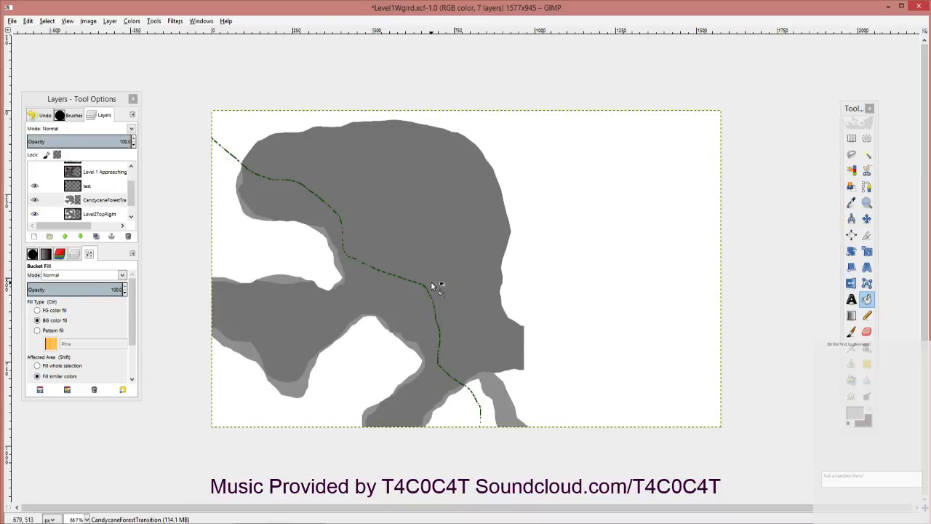
left_click_drag(430, 275, 479, 210)
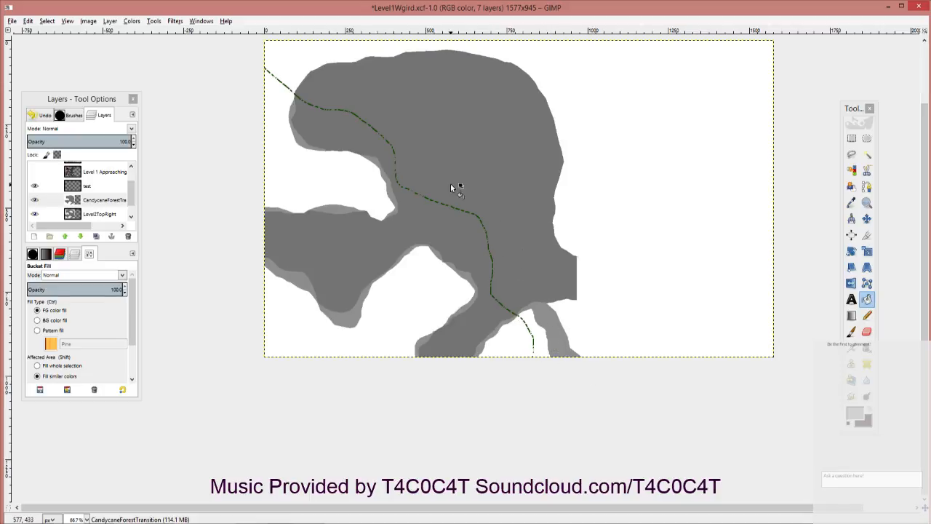
scroll(451, 187, "up", 1)
scroll(410, 317, "up", 1)
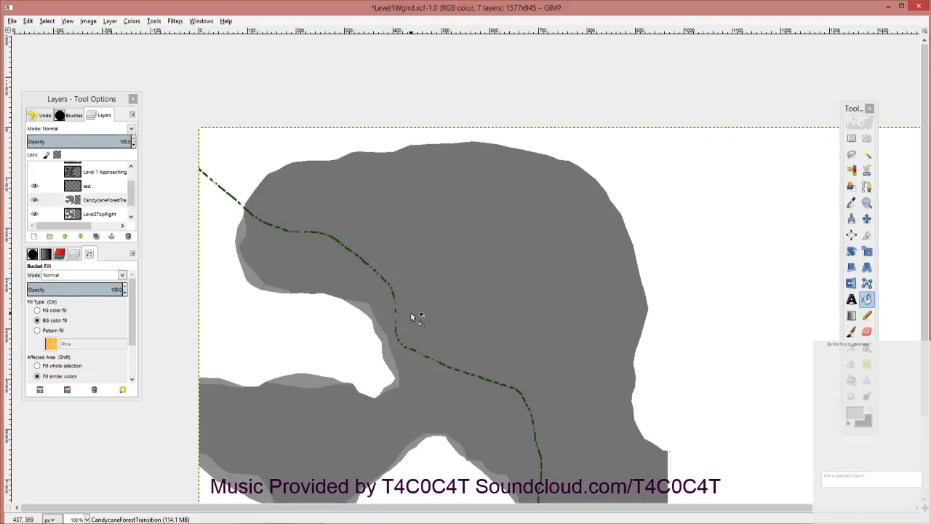
scroll(411, 317, "down", 1)
scroll(386, 258, "up", 1)
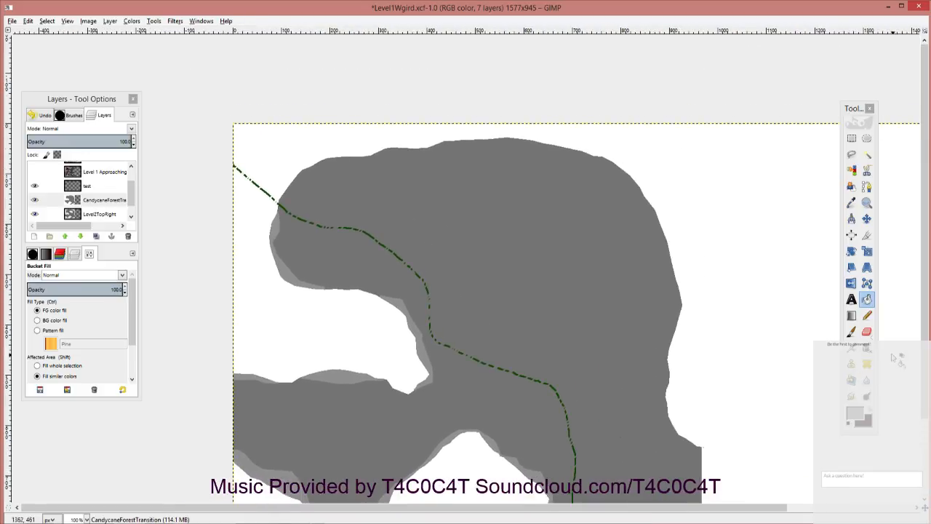
left_click(866, 315)
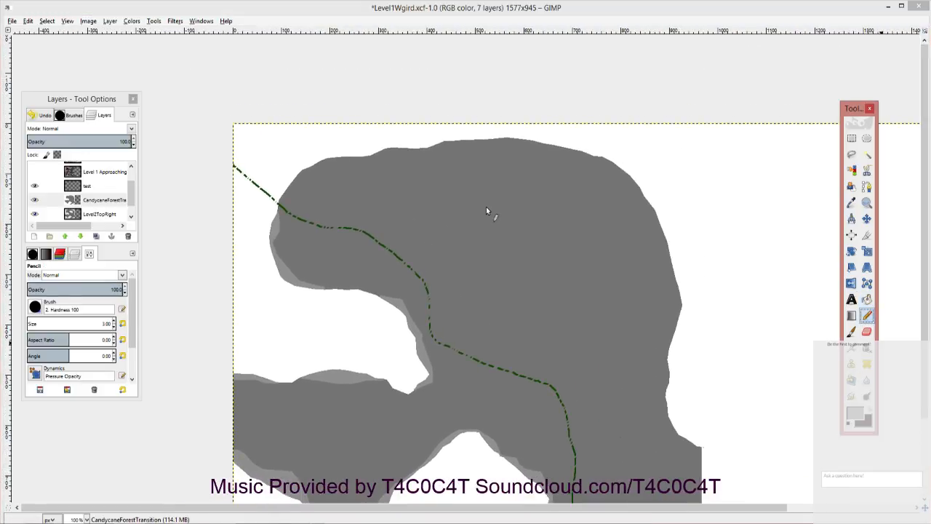
left_click(282, 207)
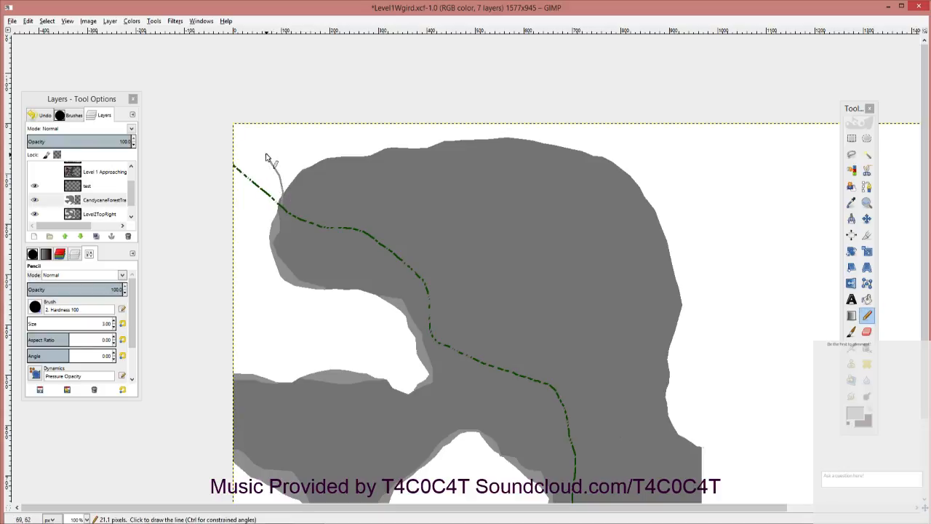
left_click(237, 119, "shift")
left_click(284, 211, "shift")
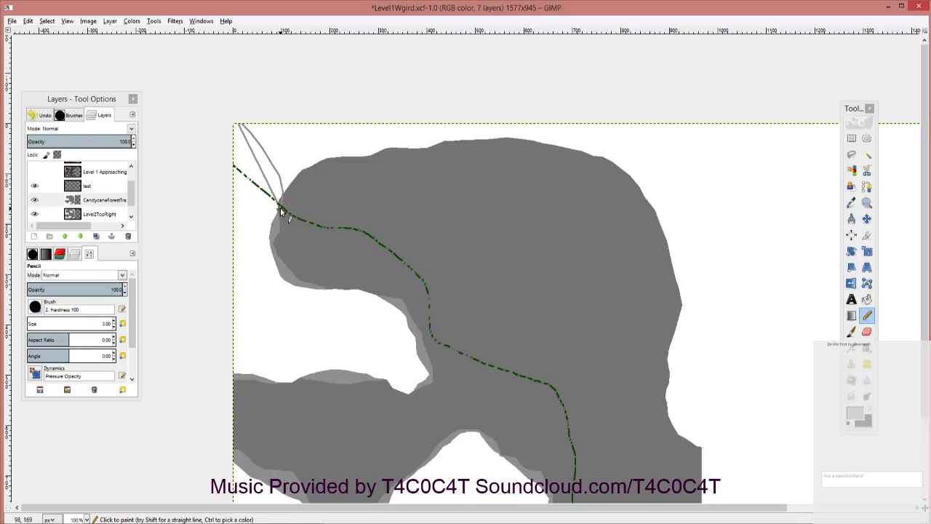
key("ctrl+z")
Step: Draw a jagged contour along the green line from the west canvas edge to the northwest lobe and fill the enclosed area light grey
scroll(275, 214, "up", 2)
left_click_drag(276, 214, 339, 285)
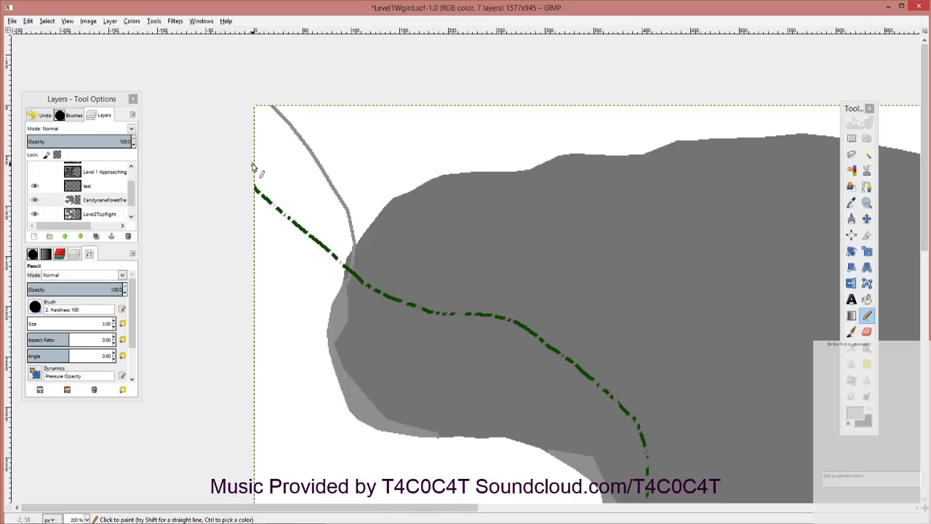
left_click_drag(254, 166, 304, 222)
left_click(308, 240, "shift")
left_click(349, 279, "shift")
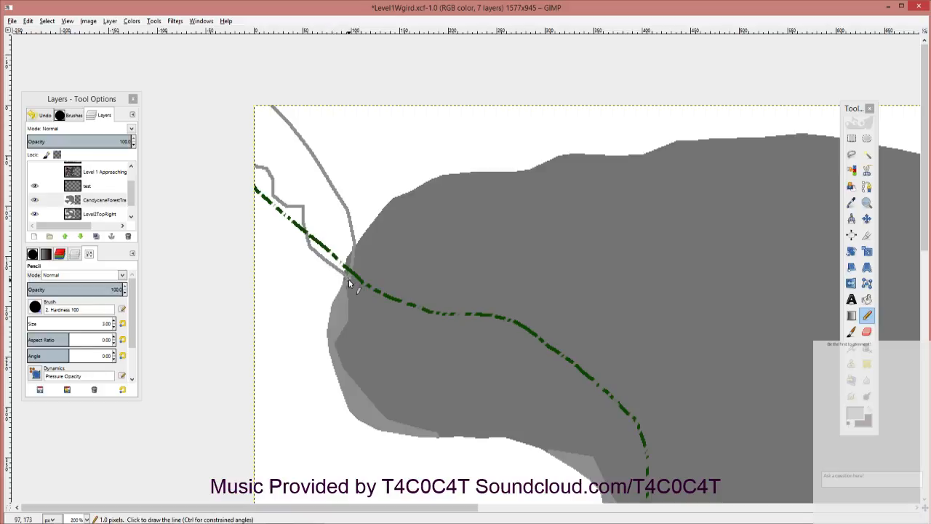
key("shift+b")
left_click(329, 218)
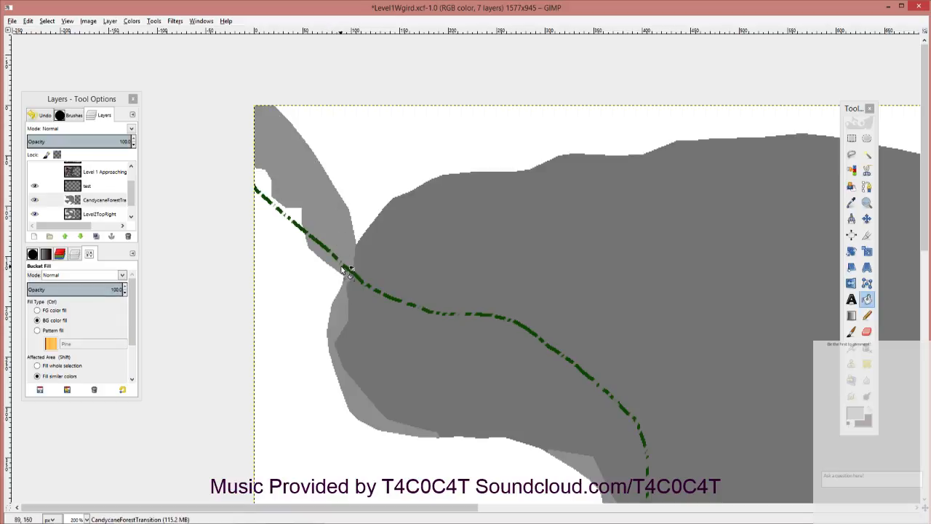
Step: Widen the northwest light grey strip with another contour up to the canvas's north edge and fill the gap
scroll(385, 282, "down", 2)
left_click_drag(385, 282, 505, 294)
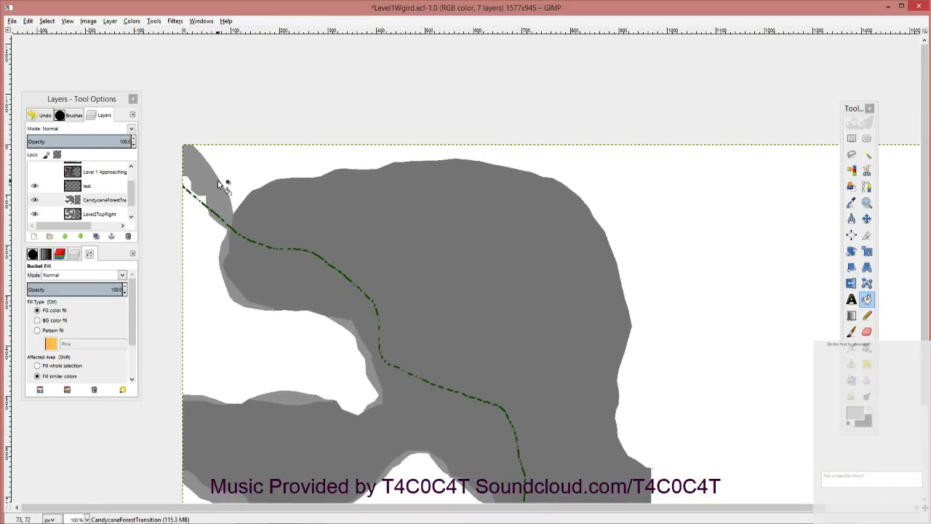
key("n")
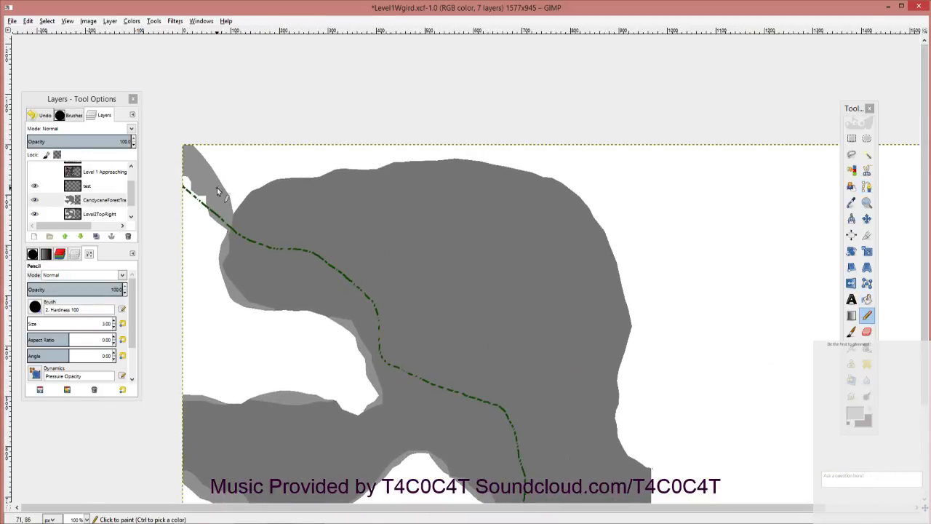
left_click_drag(225, 187, 225, 150)
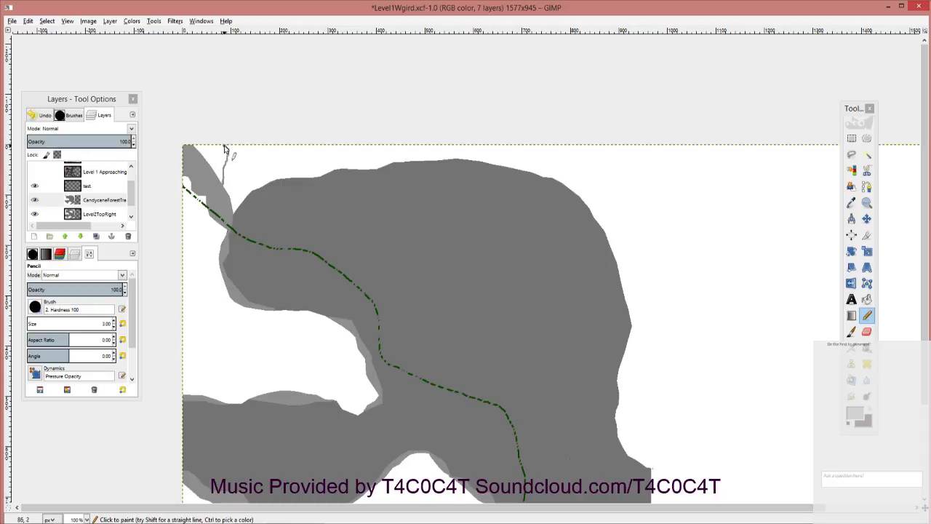
key("shift+b")
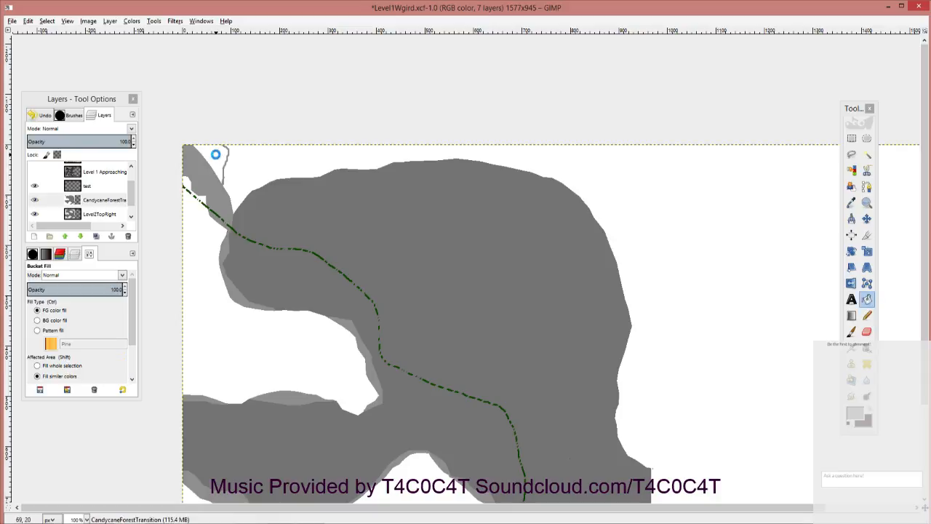
left_click(217, 154)
scroll(211, 186, "down", 2)
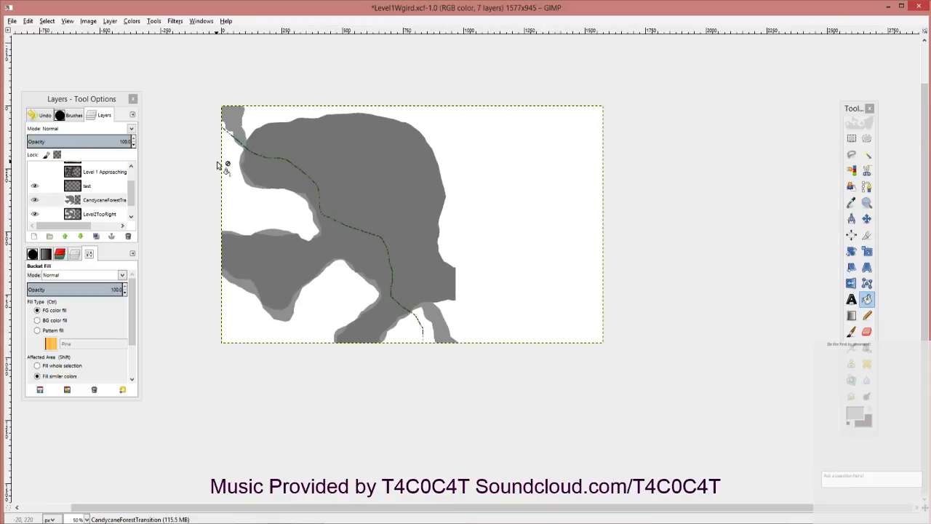
Step: Sample the northwest strip's light grey as foreground and fill the white area north and east of the path with the dark grey background colour
left_click_drag(251, 157, 468, 280)
key("1")
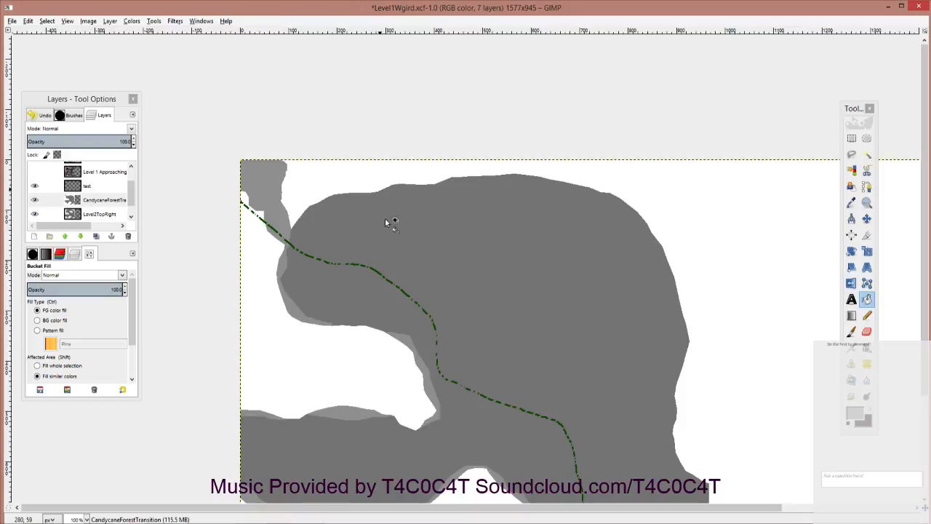
left_click(851, 202)
left_click(272, 195)
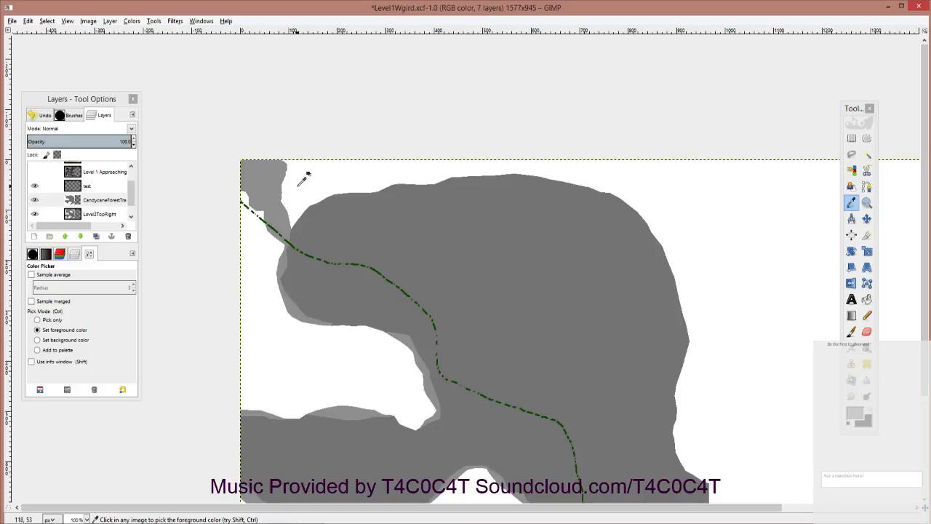
key("shift+b")
left_click(300, 186)
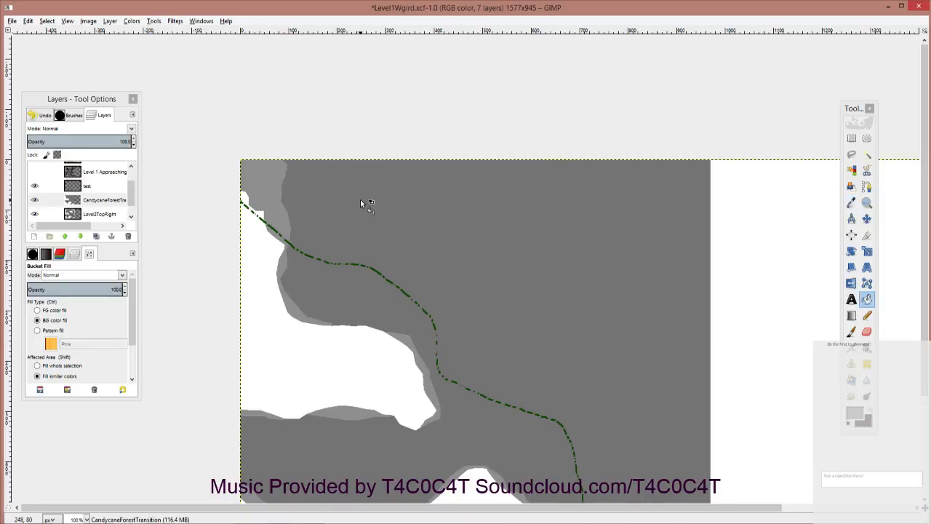
scroll(360, 198, "down", 2)
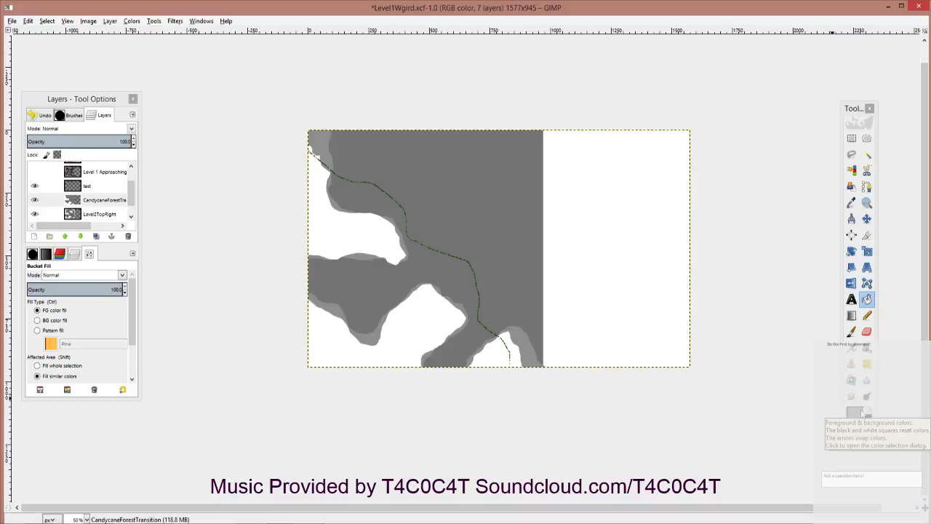
Step: Change the foreground colour to a slightly greenish light grey, 9ea29f
left_click(867, 315)
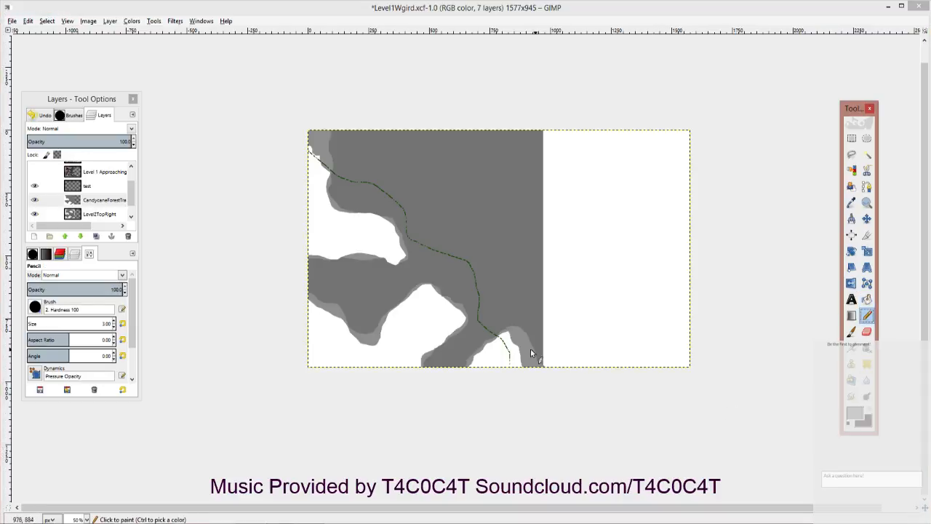
left_click(851, 202)
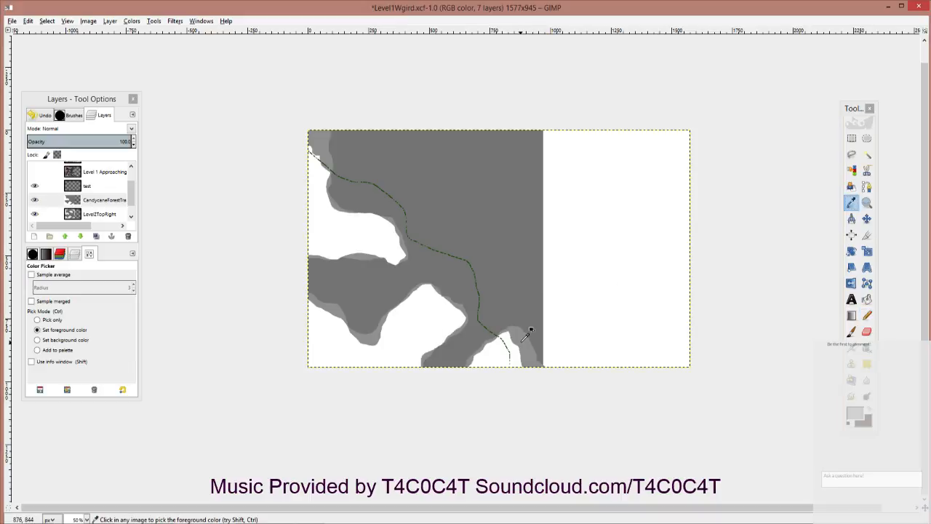
left_click(846, 408)
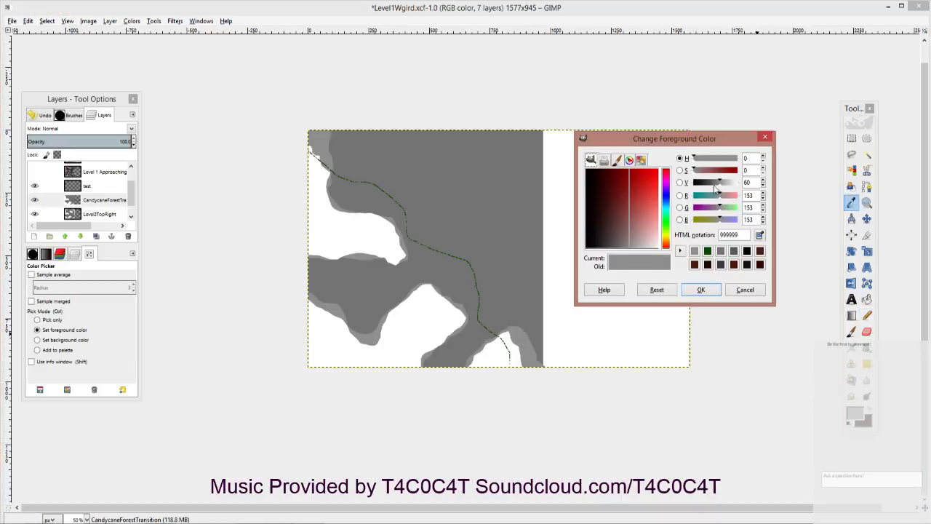
left_click_drag(715, 187, 722, 189)
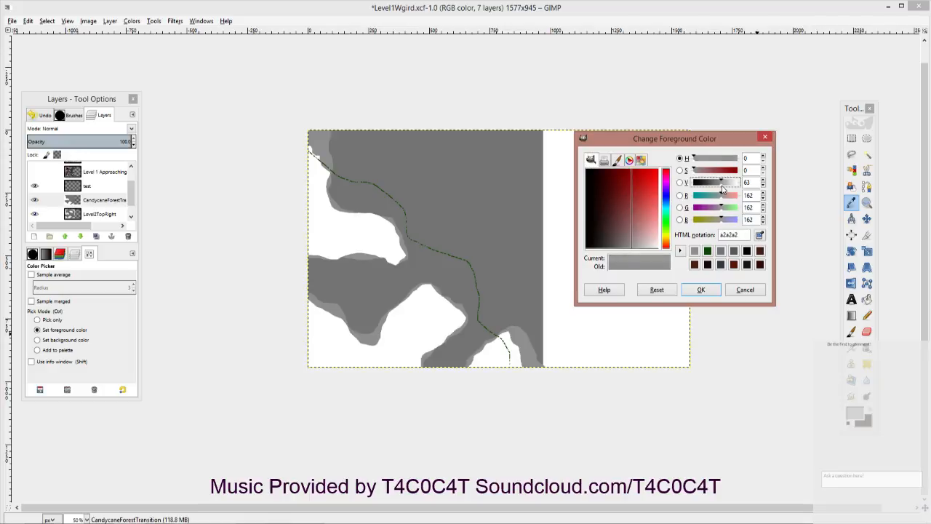
left_click(698, 172)
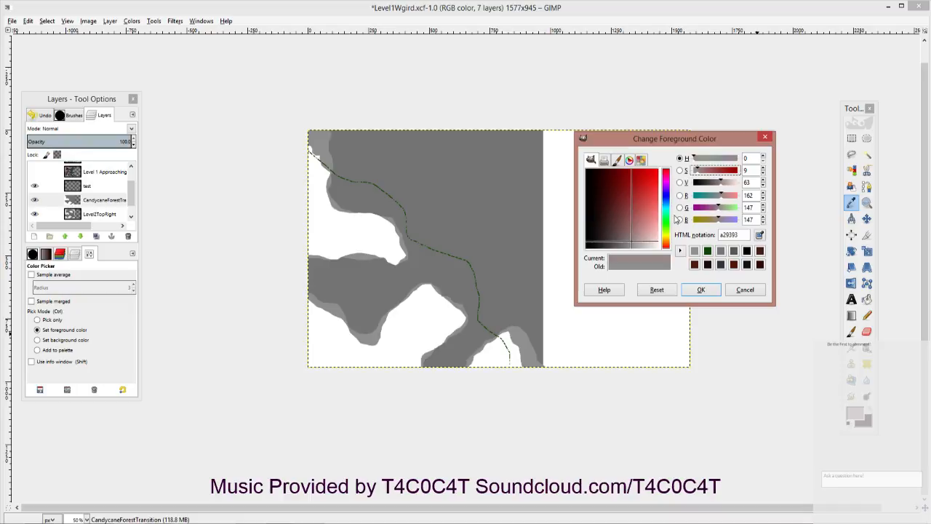
left_click(667, 223)
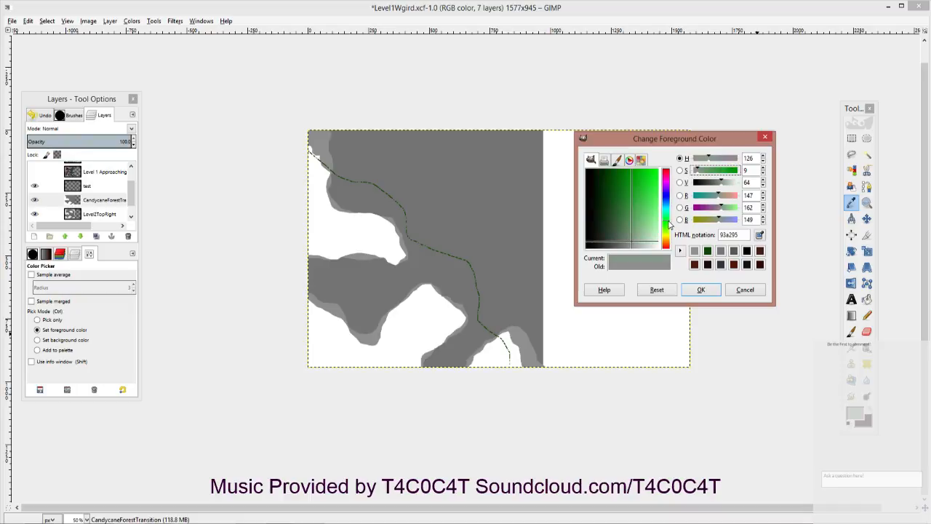
left_click(697, 173)
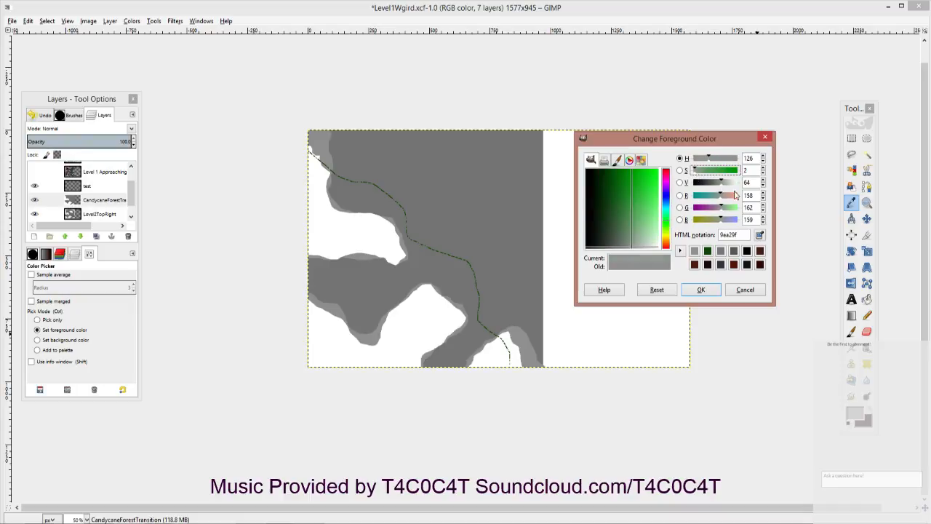
left_click(702, 290)
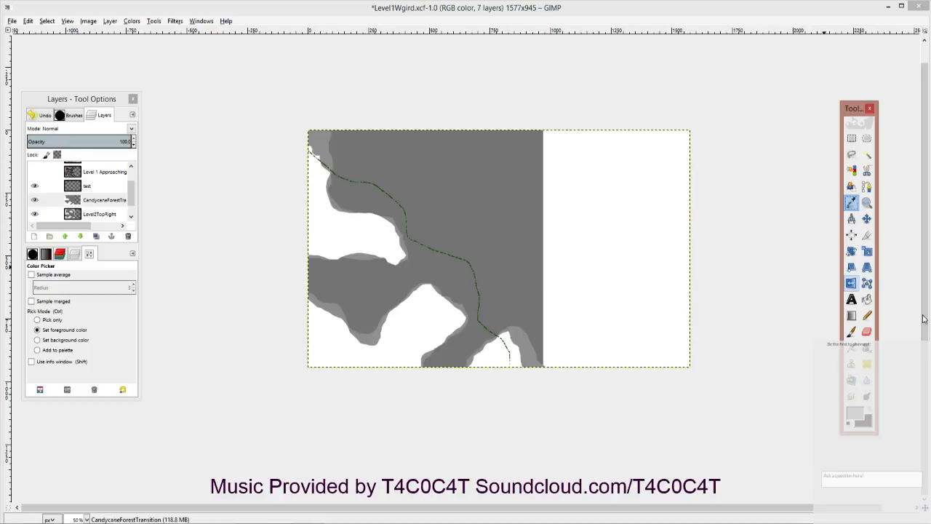
Step: Pencil a jagged contour across the northeast dark grey ground, from the canvas's north edge to the ground's straight east edge
left_click(866, 315)
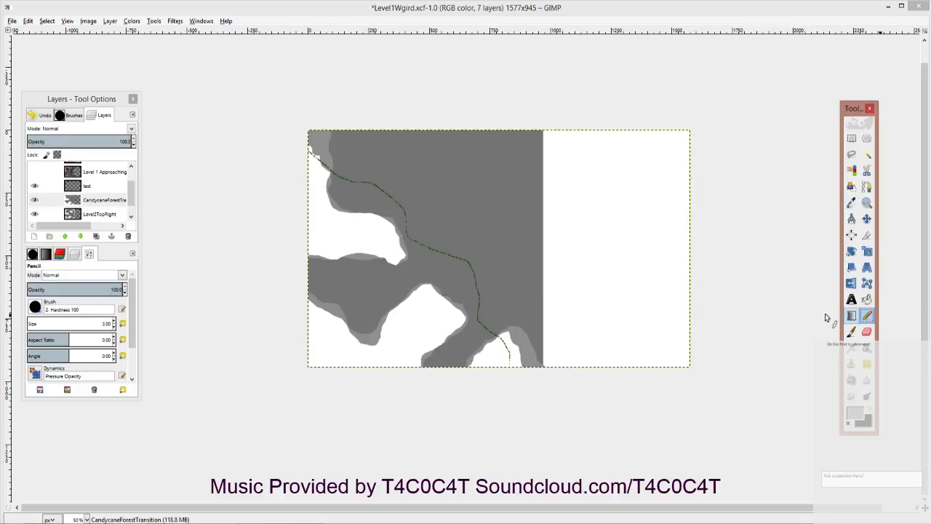
left_click(429, 131)
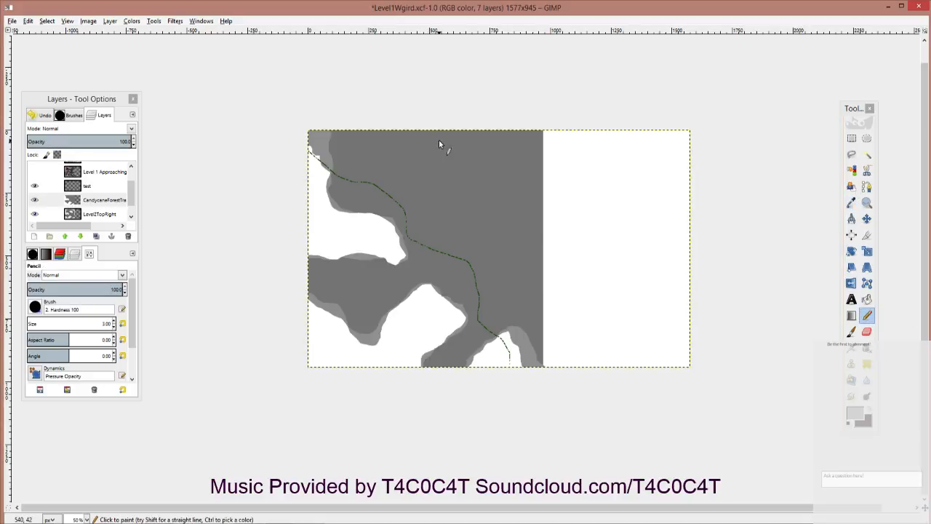
left_click(530, 212, "shift")
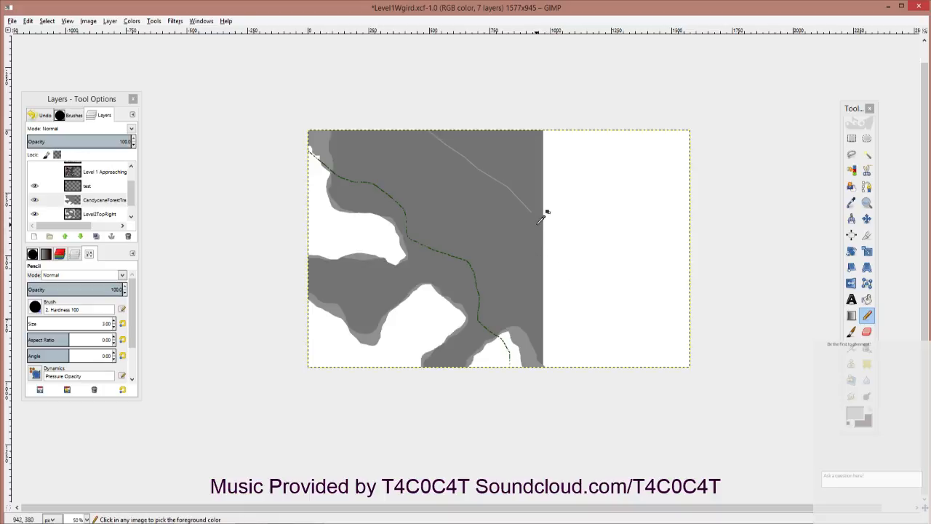
scroll(542, 219, "up", 2)
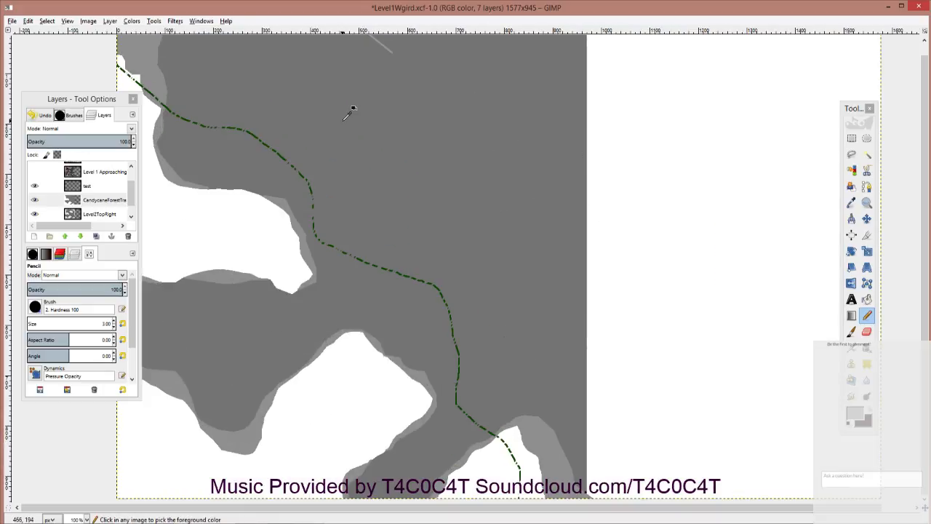
left_click_drag(350, 113, 441, 291)
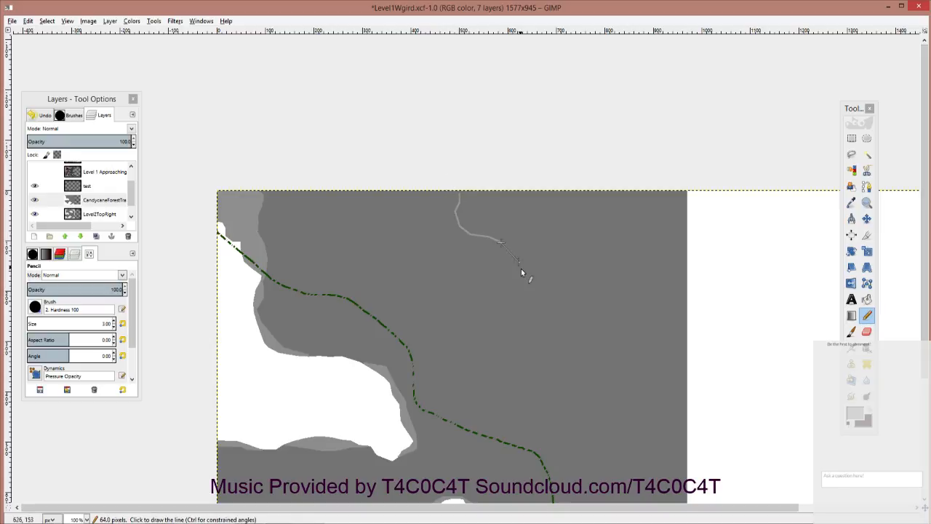
left_click_drag(520, 271, 526, 287)
left_click(687, 397, "shift")
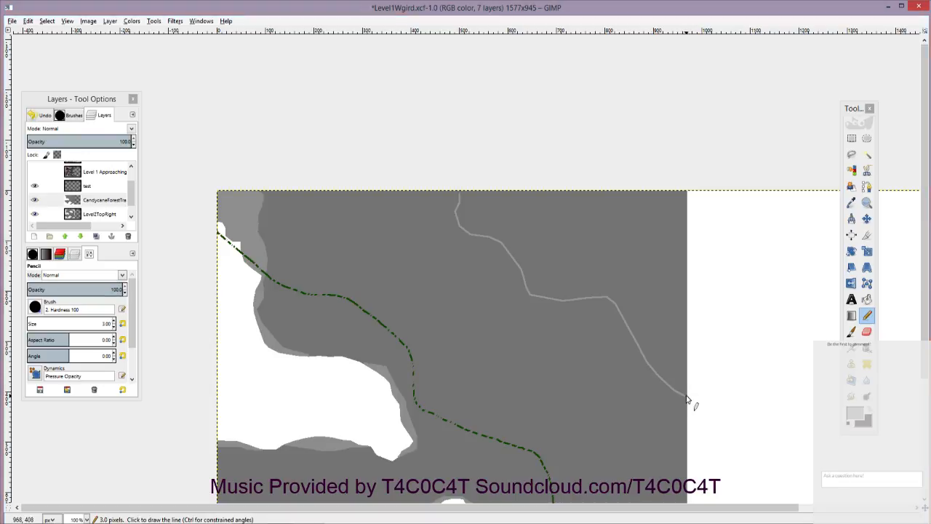
Step: Pencil a second contour just northeast of the first one, from the canvas's north edge to the dark ground's east edge
mouse_move(622, 440)
left_mouse_down()
mouse_move(485, 349)
mouse_move(462, 292)
mouse_move(464, 272)
mouse_move(557, 328)
mouse_move(572, 216)
mouse_move(564, 226)
left_mouse_up()
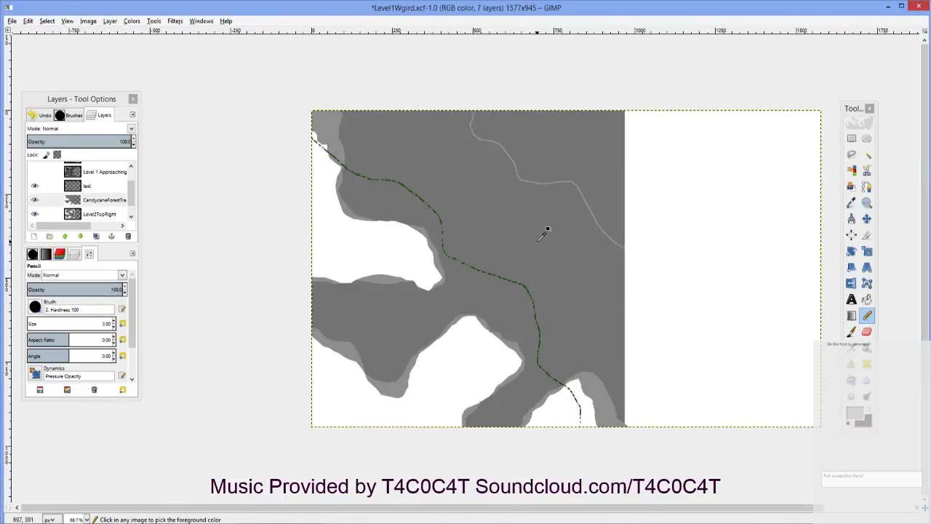
scroll(544, 228, "up", 2)
scroll(516, 389, "up", 5)
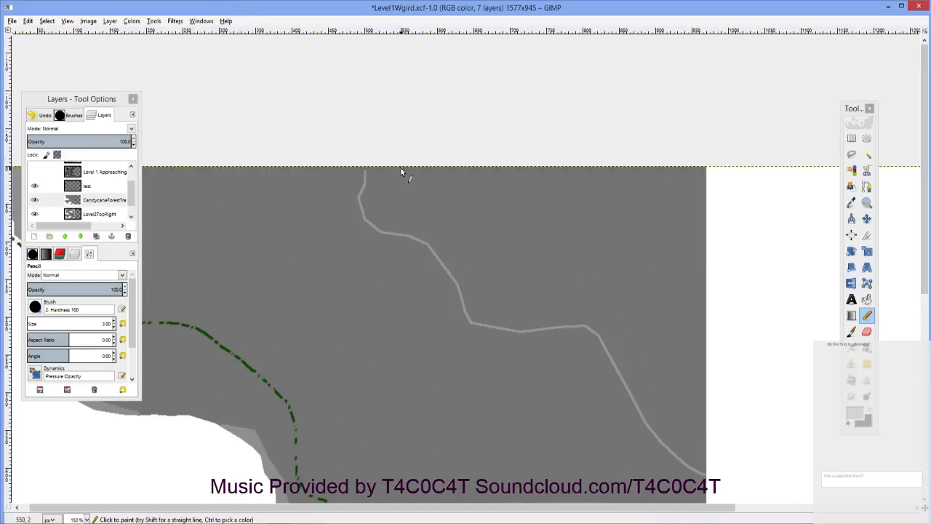
left_click(389, 174)
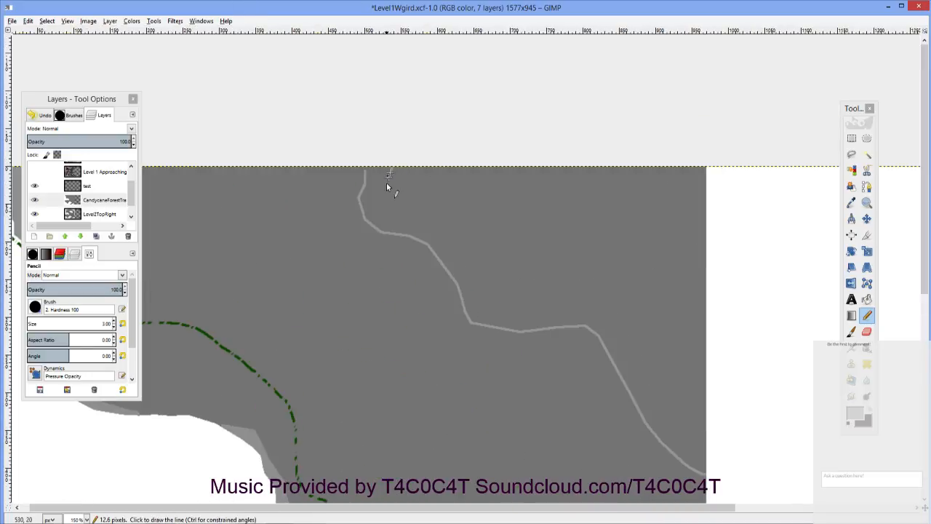
left_click(419, 209, "shift")
left_click(431, 224, "shift")
left_click(486, 284, "shift")
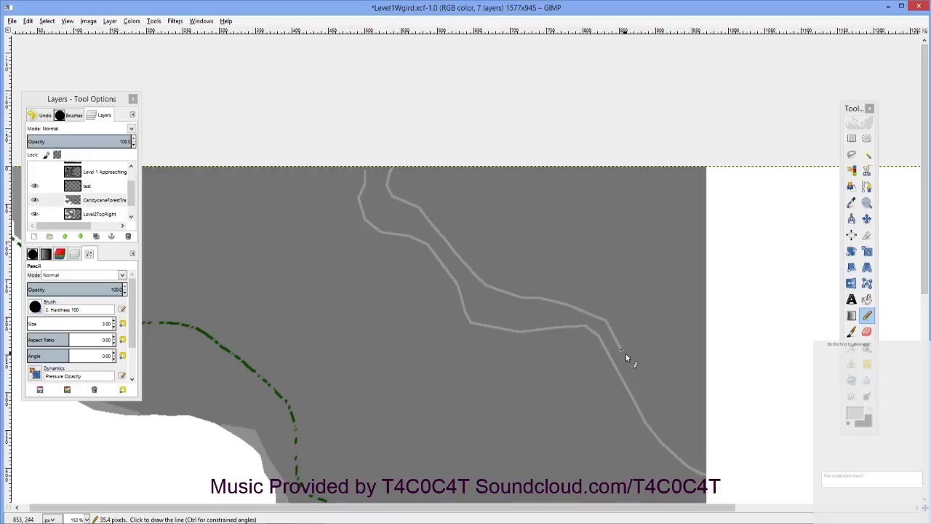
left_click(702, 419, "shift")
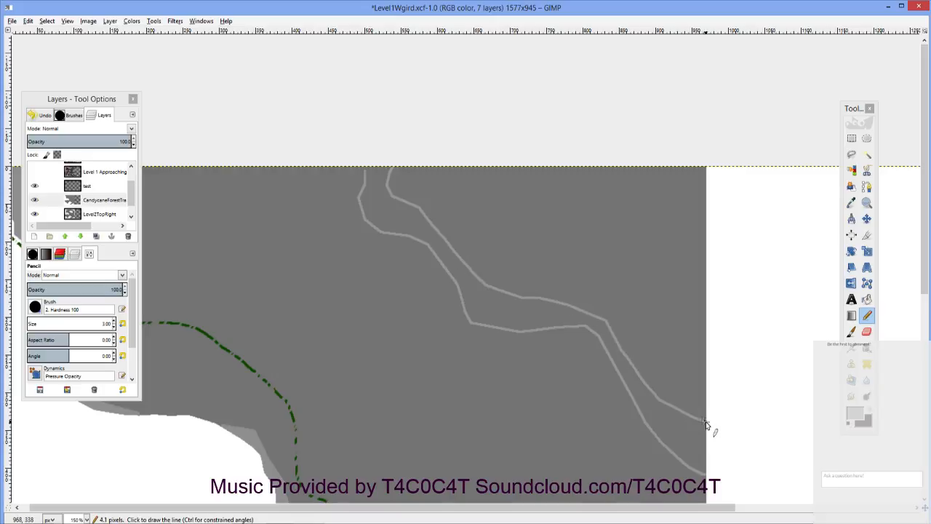
Step: Try to fill the band between the two northeast contours with the foreground colour, and undo the fill
key("shift+b")
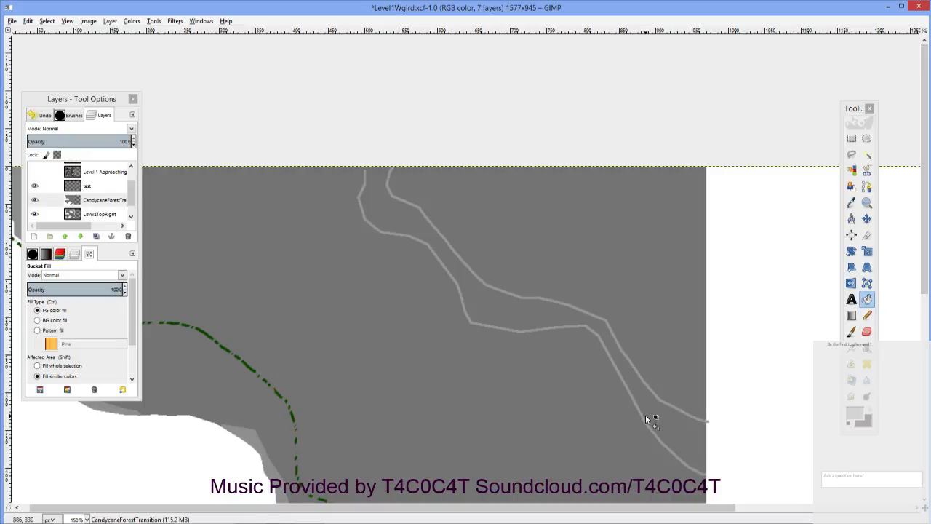
left_click(655, 417)
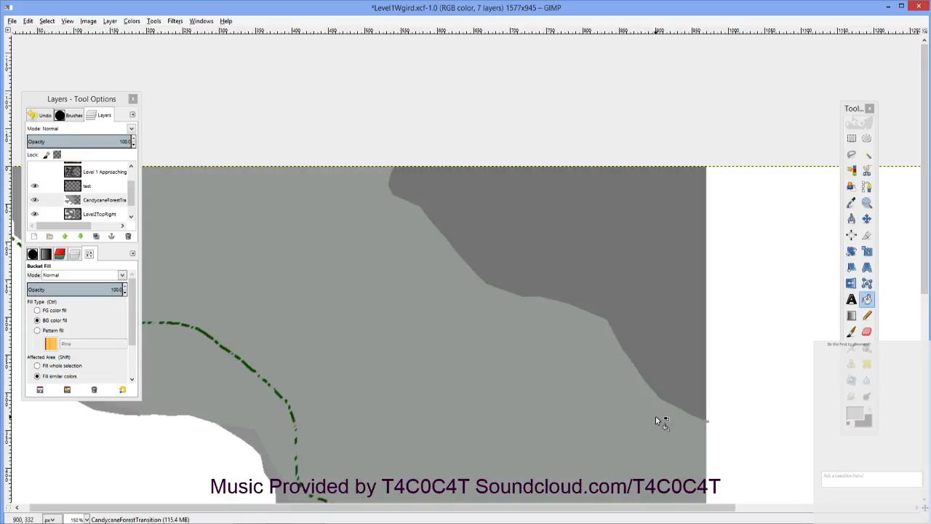
key("ctrl+z")
Step: Close the western contour's gap at the canvas's north edge and fill the band between both contours with the light grey foreground colour
scroll(395, 285, "up", 1)
scroll(390, 235, "up", 2)
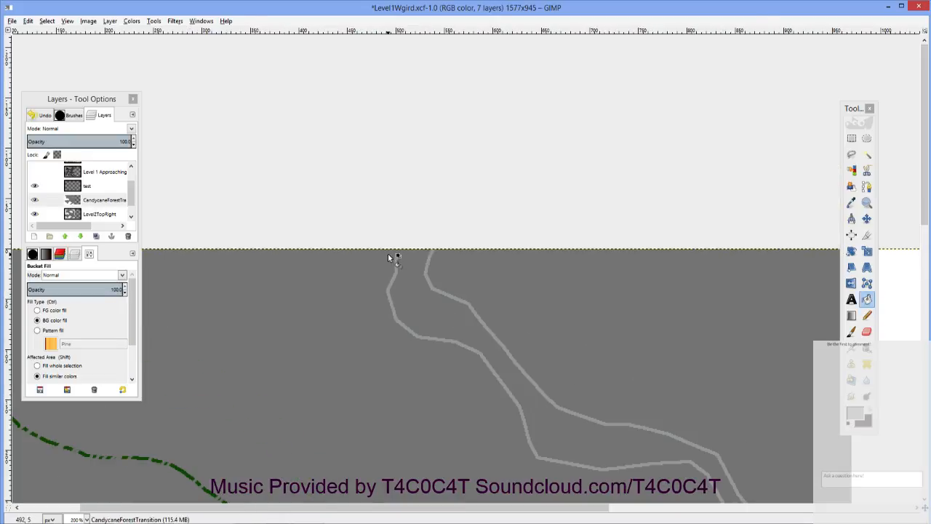
key("n")
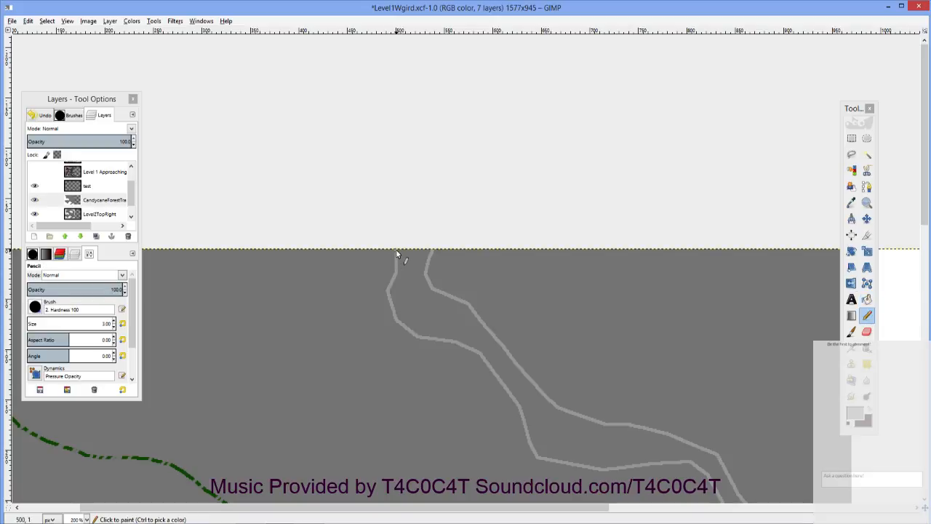
left_click_drag(396, 255, 396, 249)
key("shift+b")
left_click(409, 267)
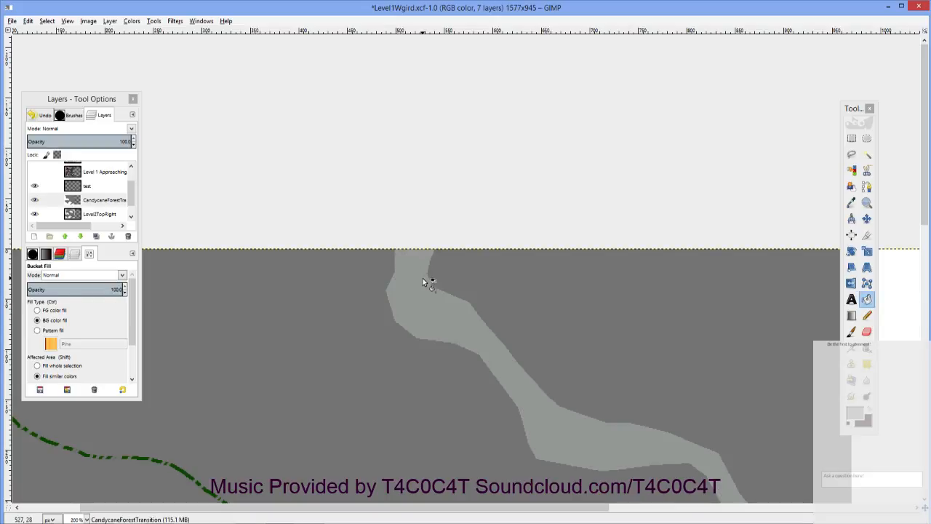
scroll(423, 278, "down", 3)
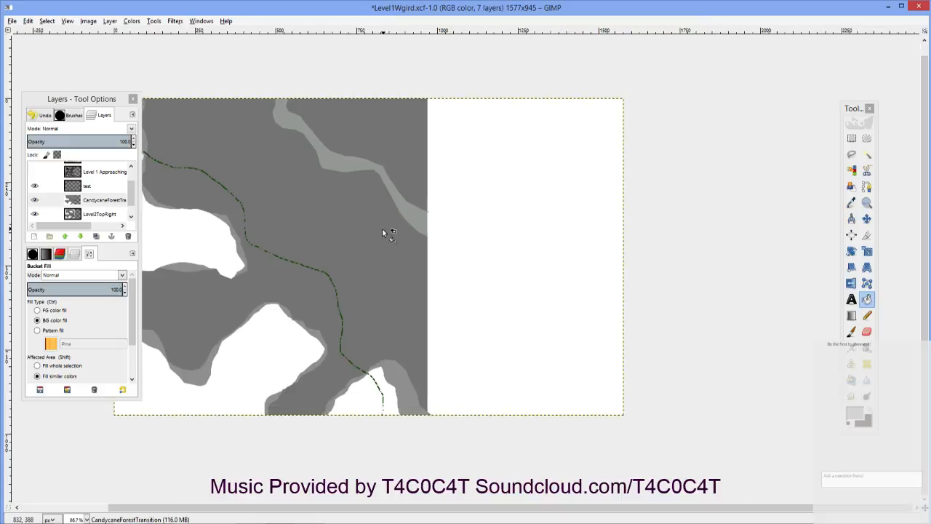
scroll(382, 229, "down", 1)
scroll(352, 246, "up", 2)
left_click_drag(339, 240, 512, 318)
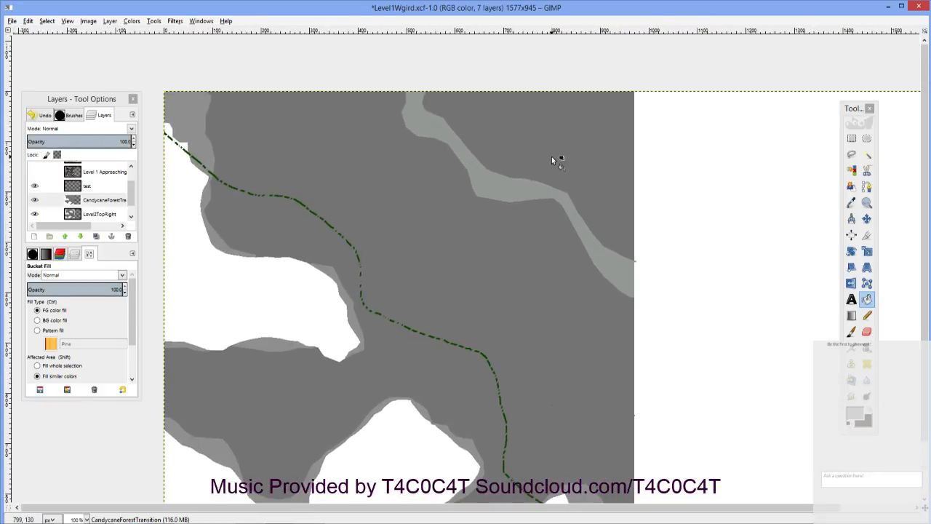
left_click_drag(552, 159, 513, 210)
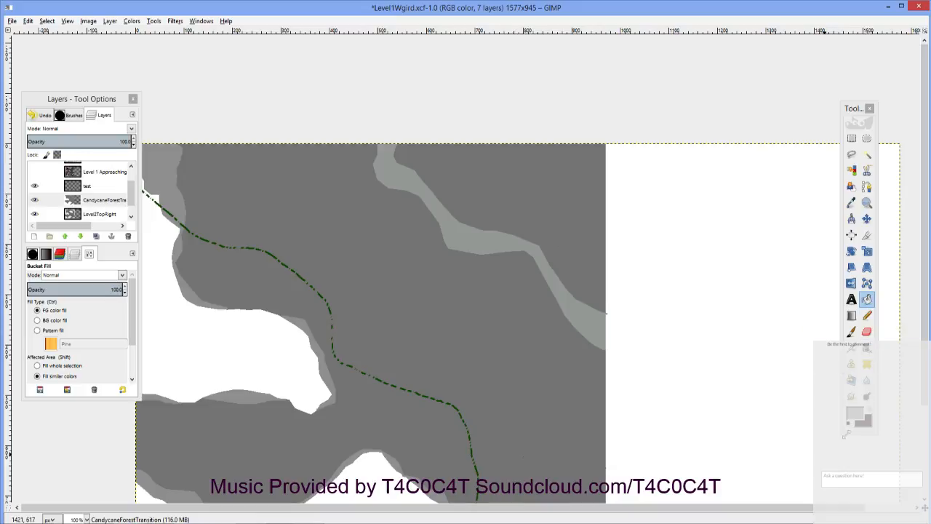
Step: Set the background colour to a dark brownish grey, 473a35
left_click(852, 413)
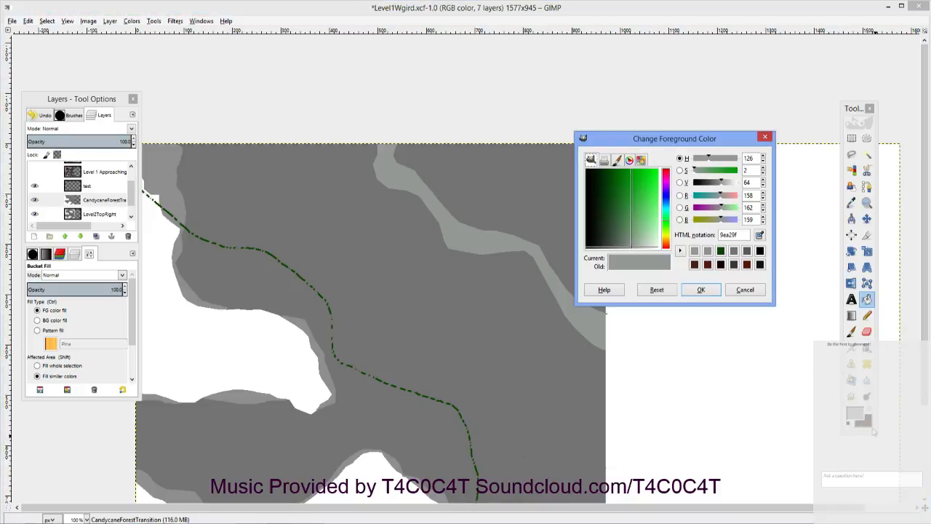
left_click(864, 420)
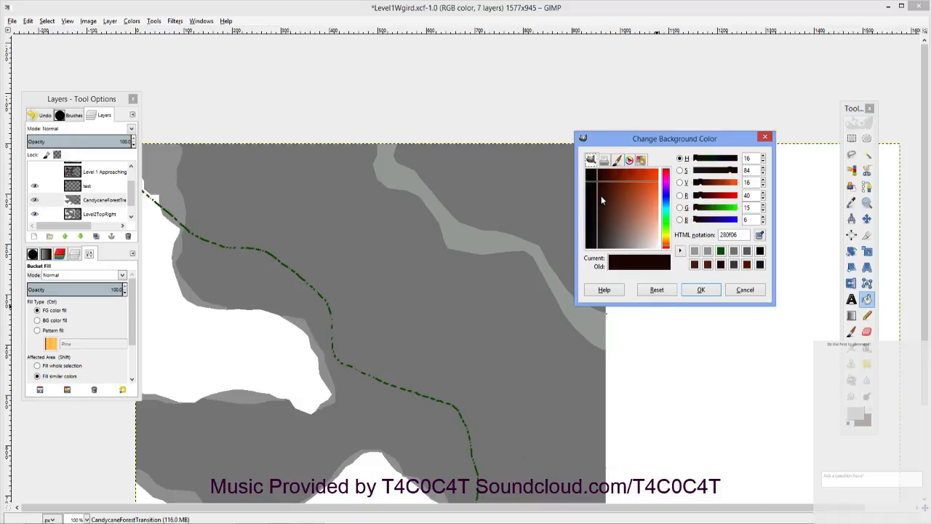
mouse_move(601, 196)
left_mouse_down()
mouse_move(605, 227)
mouse_move(596, 223)
mouse_move(599, 196)
left_mouse_up()
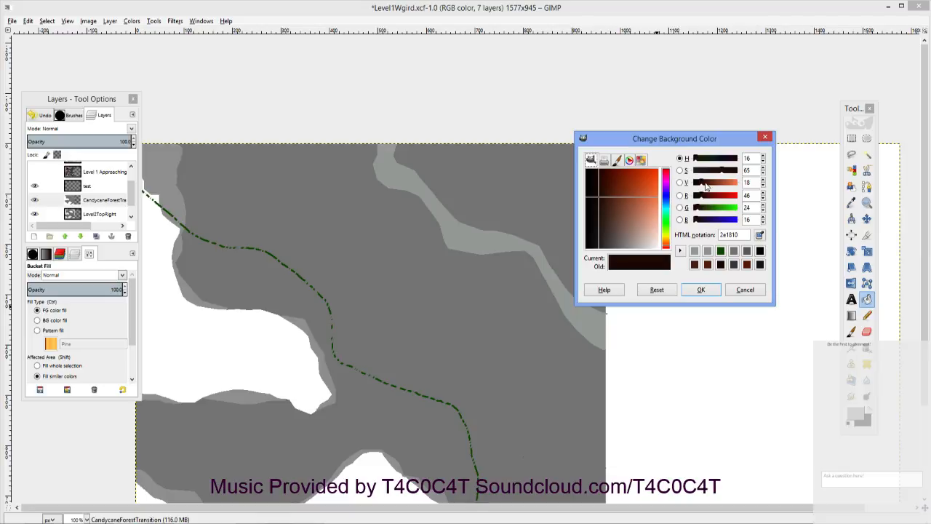
left_click_drag(725, 176, 709, 176)
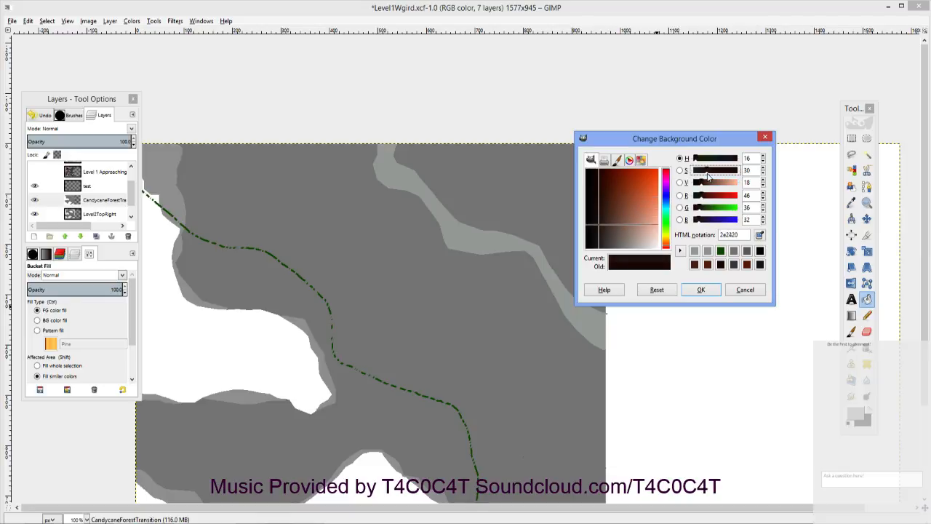
left_click_drag(609, 232, 606, 227)
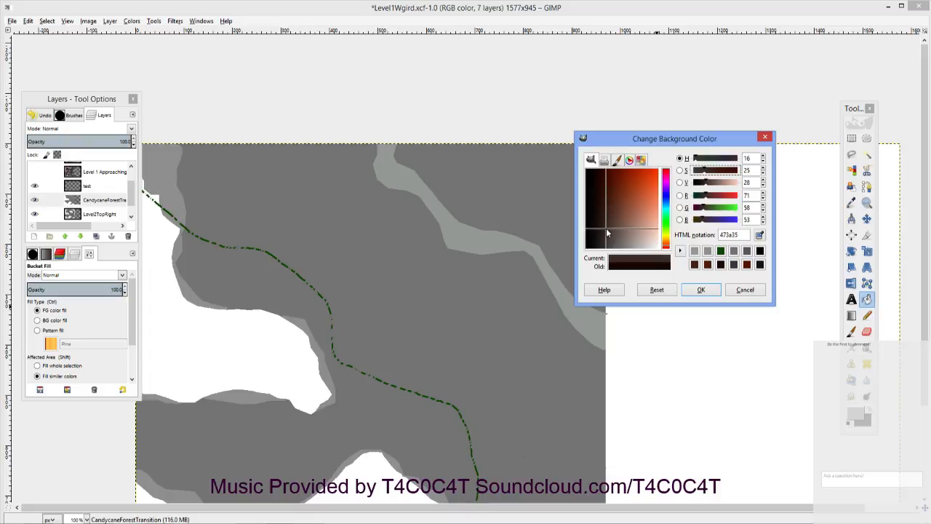
left_click(697, 291)
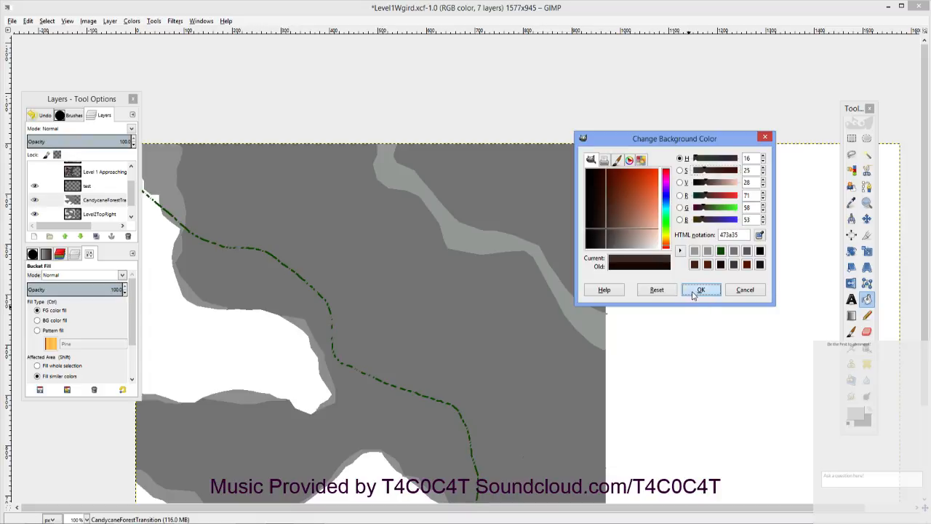
left_click(458, 229)
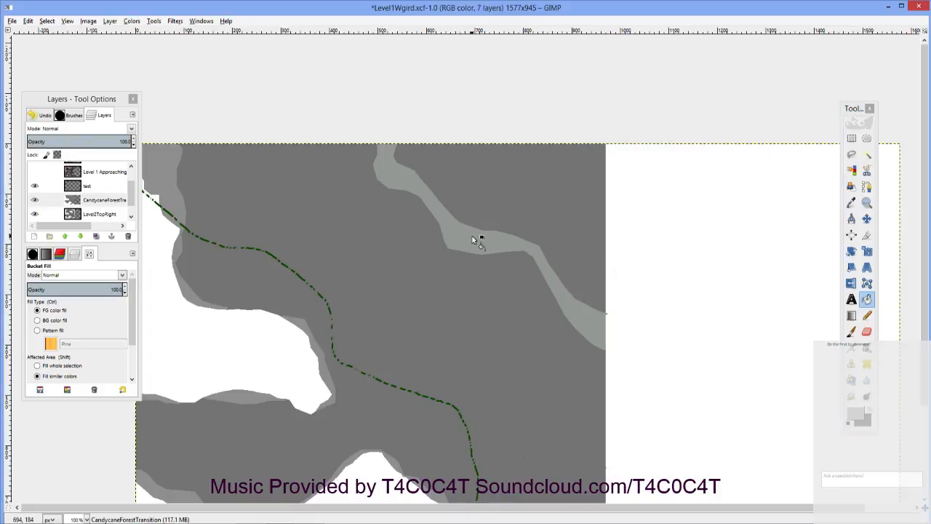
left_click(851, 138)
left_click(644, 198)
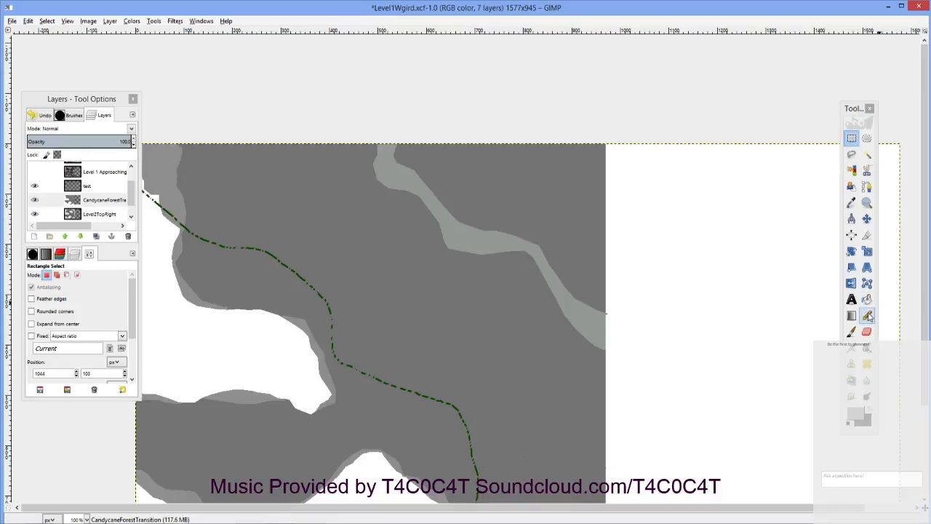
Step: Try to fill the dark grey ground southwest of the northeast band with the background colour, and undo the fill
left_click(866, 299)
left_click(511, 248)
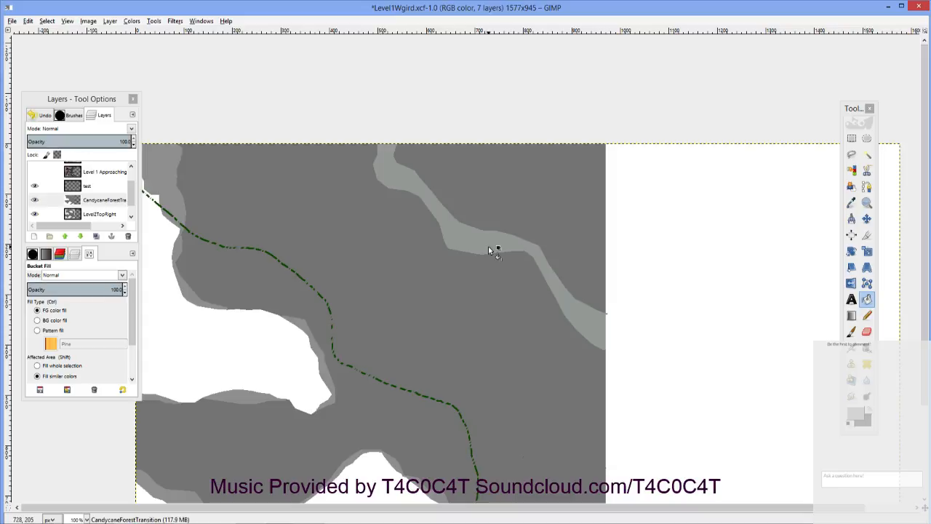
scroll(495, 256, "down", 3)
scroll(495, 256, "left", 3)
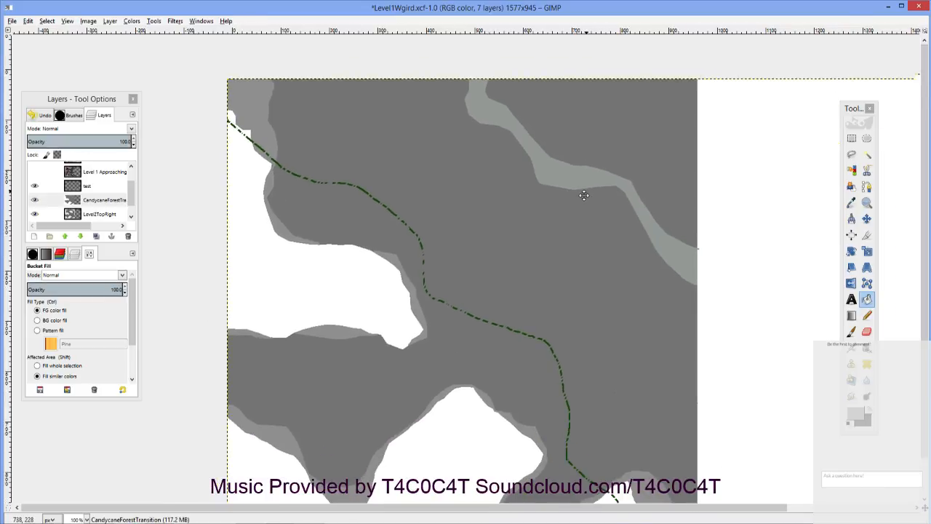
left_click(580, 251)
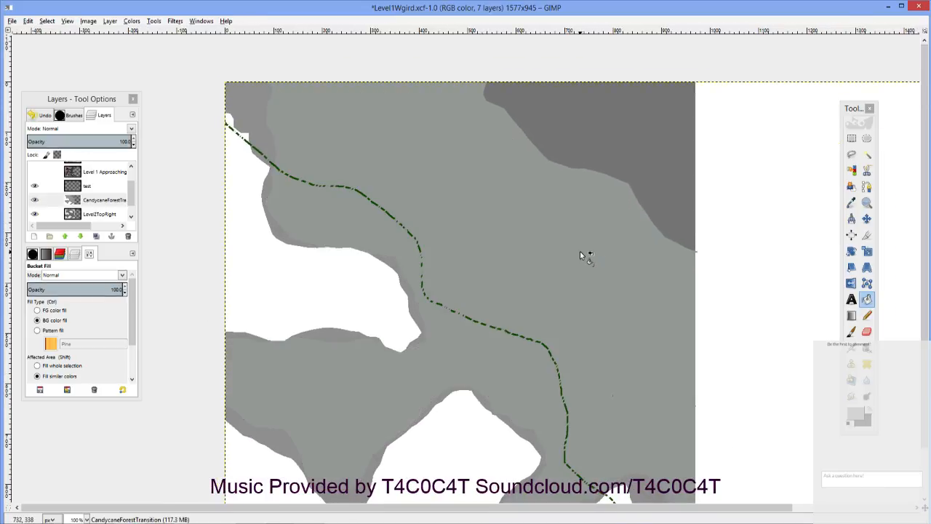
key("ctrl+z")
left_click_drag(561, 242, 525, 321)
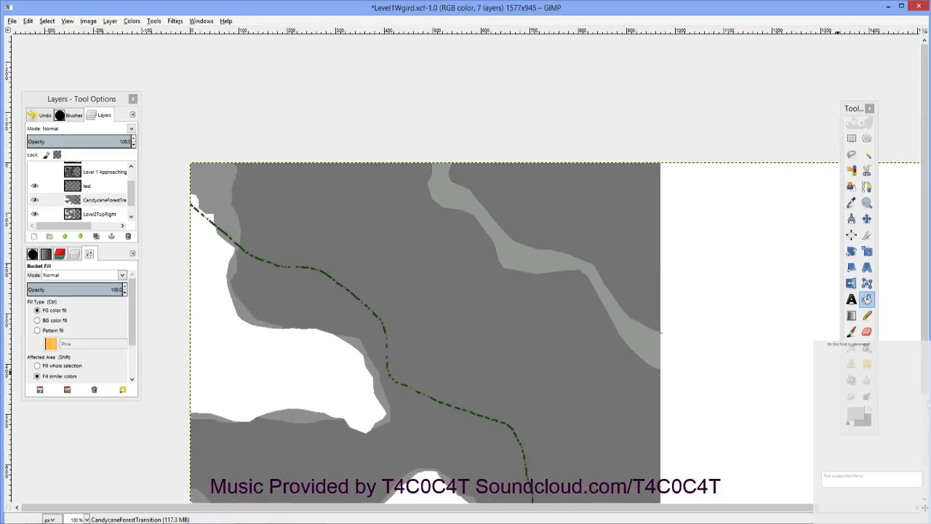
Step: Set the foreground colour to the dark brownish grey 473a35 for drawing with the Pencil
left_click(855, 415)
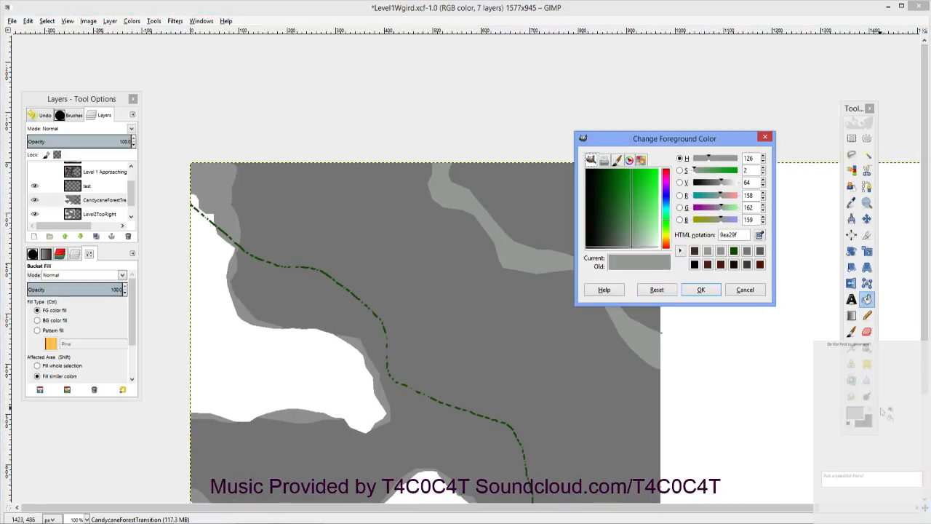
left_click(876, 413)
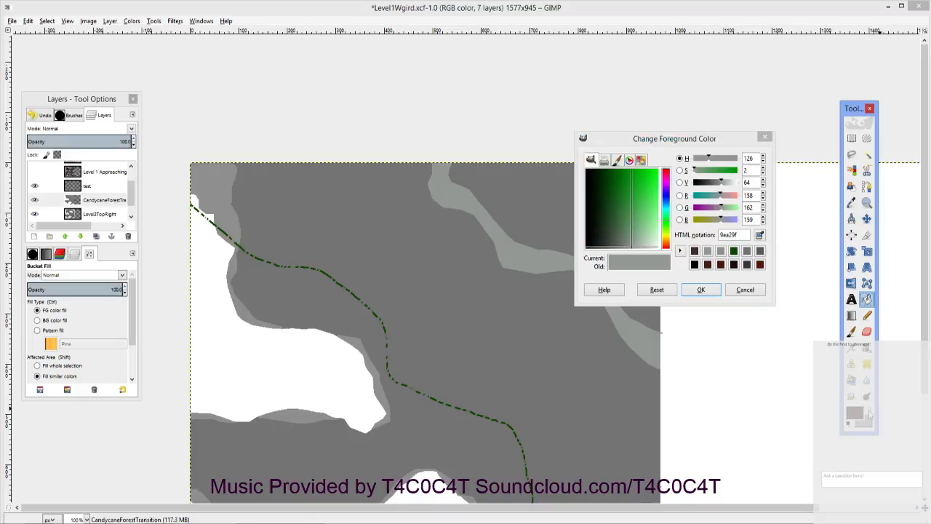
left_click(700, 289)
scroll(538, 327, "up", 2, "ctrl")
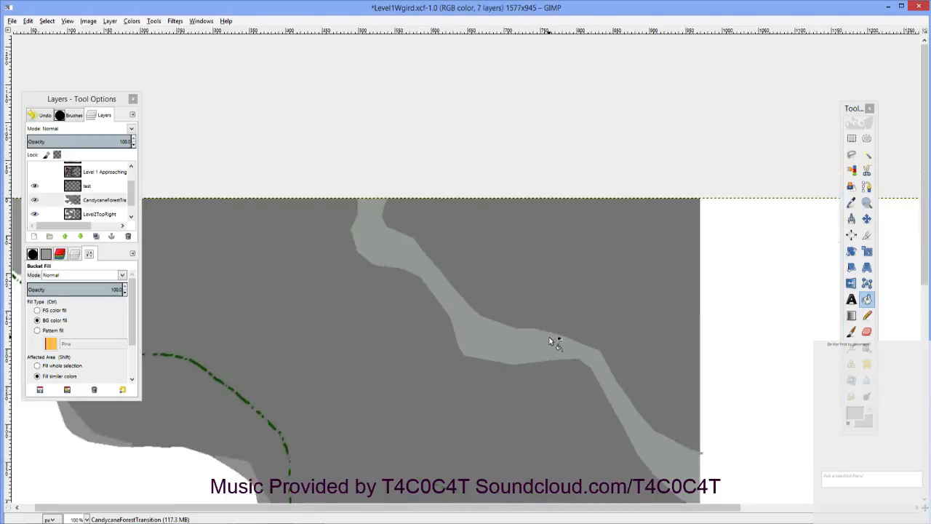
scroll(549, 337, "up", 2, "ctrl")
left_click(866, 315)
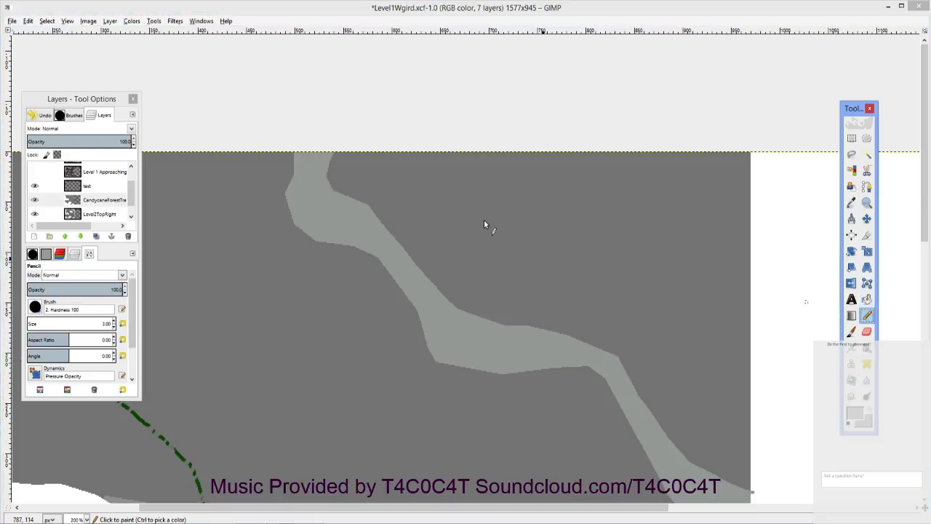
left_click(316, 156)
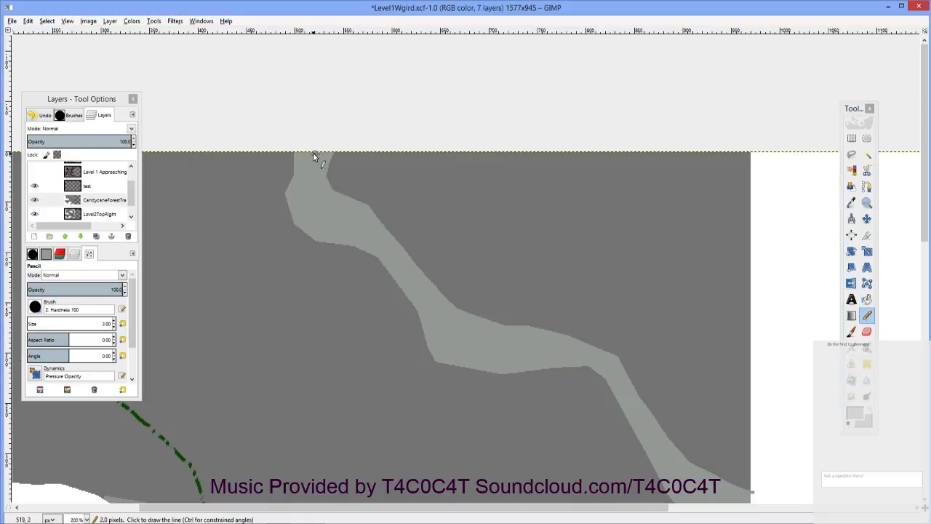
left_click(852, 412)
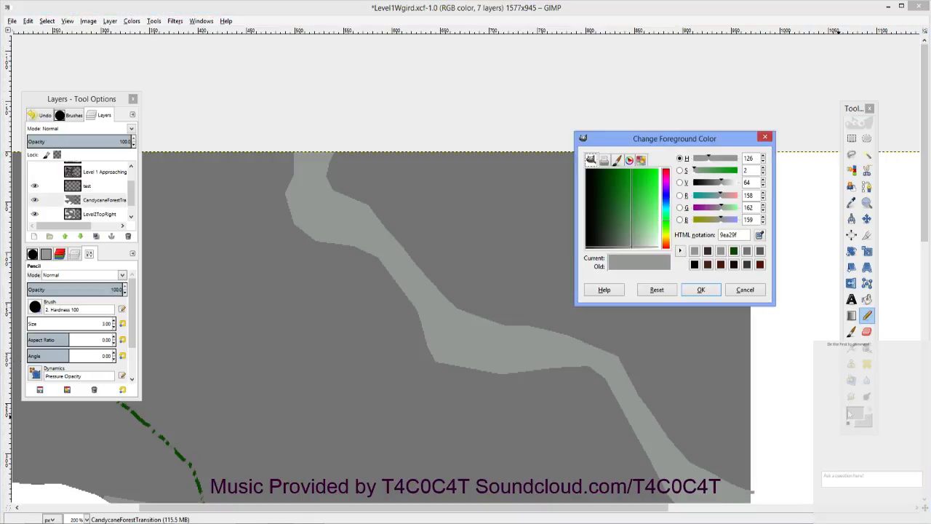
left_click(711, 251)
left_click(703, 289)
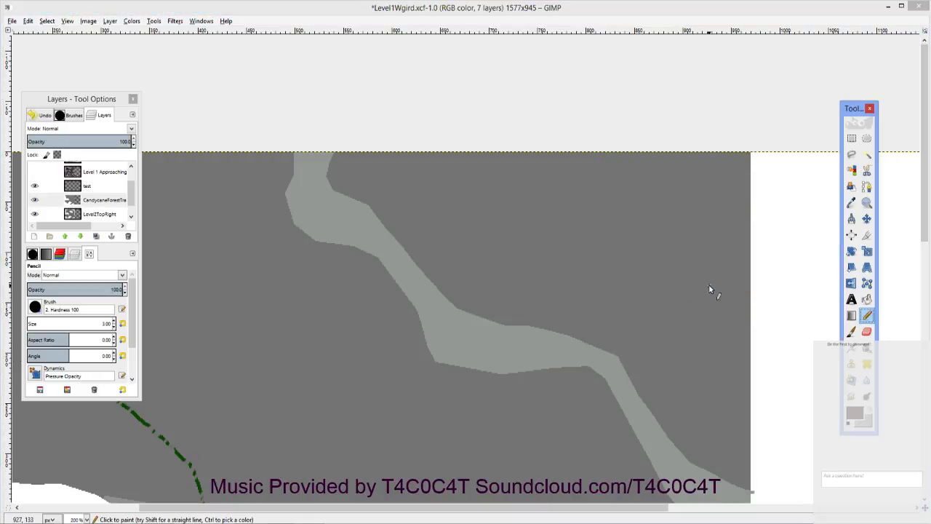
Step: Pencil a brownish contour of straight segments inside the light grey band, from the canvas's north edge to the dark ground's east edge
left_click(315, 152)
left_click(311, 173, "shift")
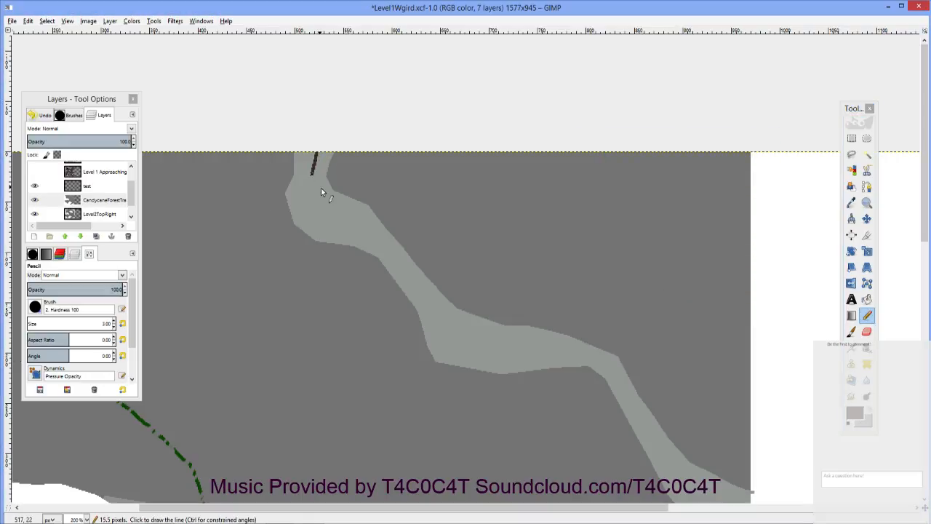
left_click(322, 193, "shift")
left_click(333, 201, "shift")
left_click(361, 234, "shift")
left_click(397, 253, "shift")
left_click(407, 268, "shift")
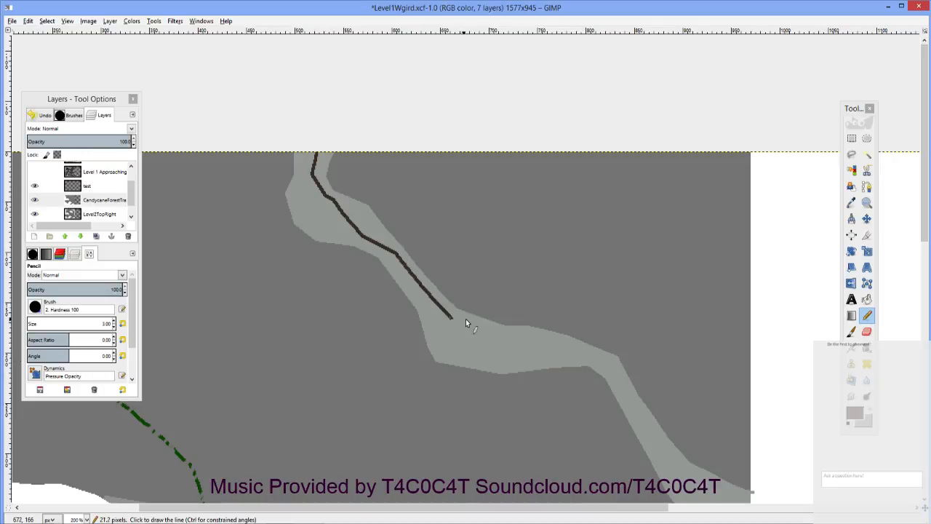
left_click(584, 357, "shift")
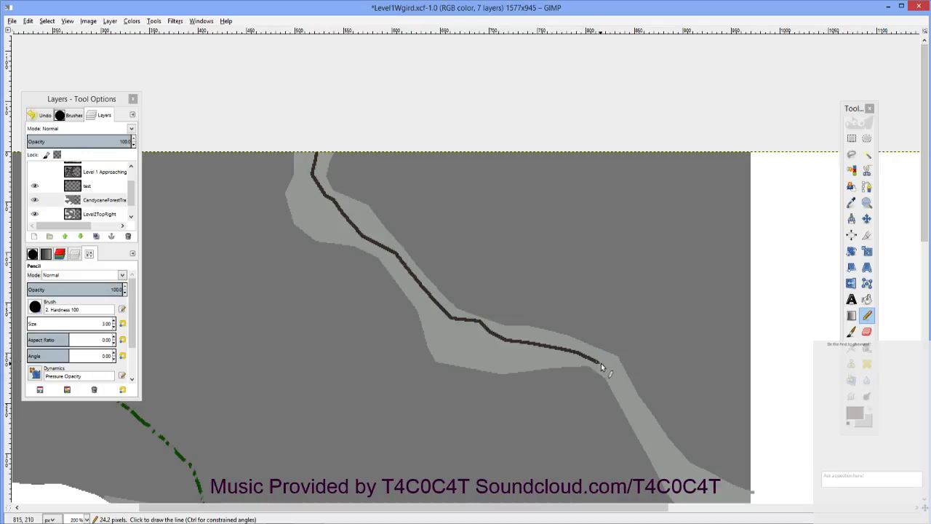
scroll(618, 382, "down", 2)
scroll(553, 327, "right", 3)
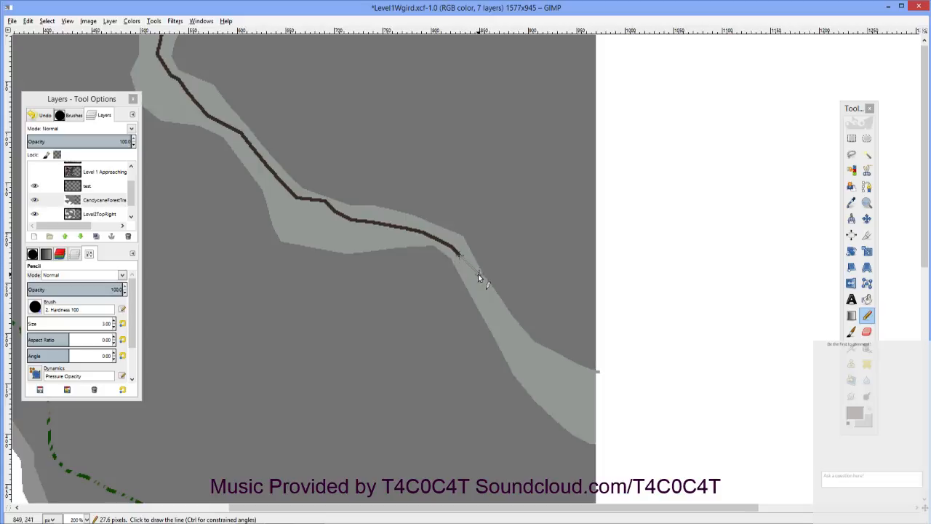
left_click(551, 351, "shift")
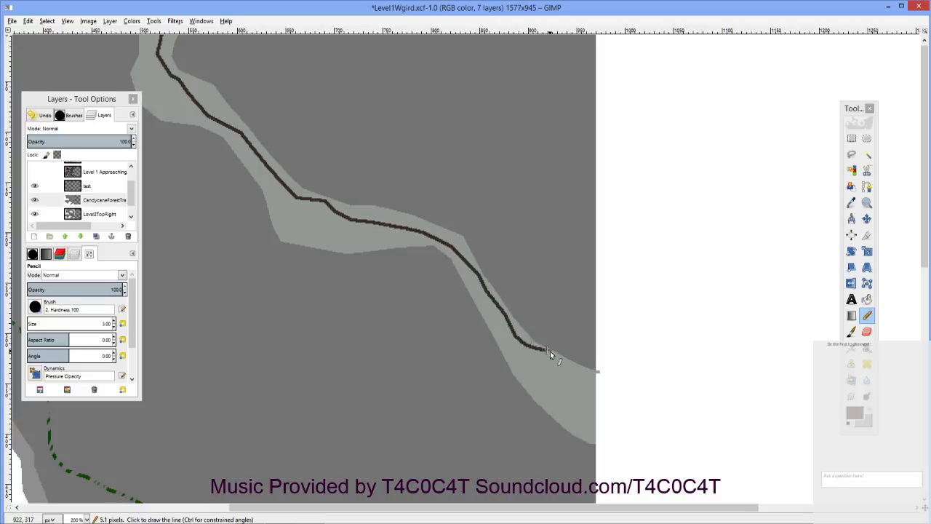
left_click(565, 374, "shift")
left_click(595, 382, "shift")
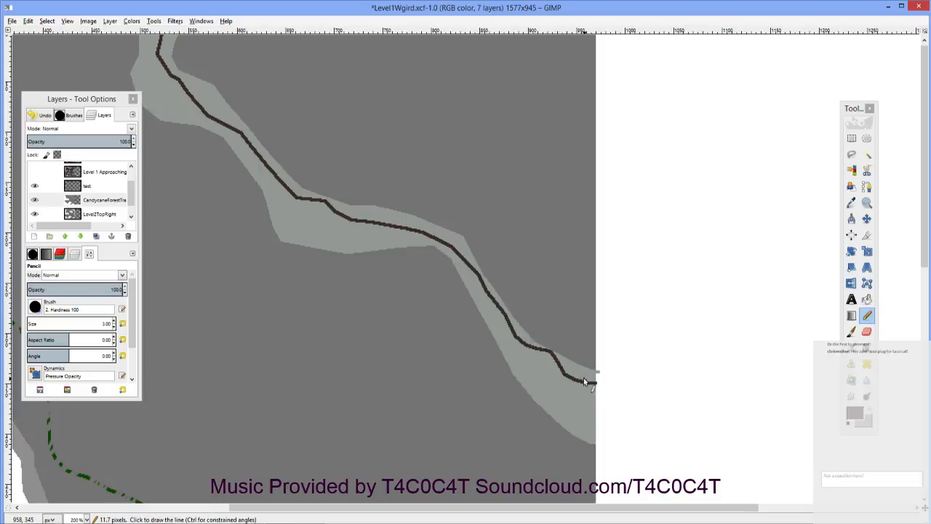
Step: Fill the areas between the brown contour and the band's northeast edge with the brownish foreground colour
key("shift+b")
left_click(582, 376)
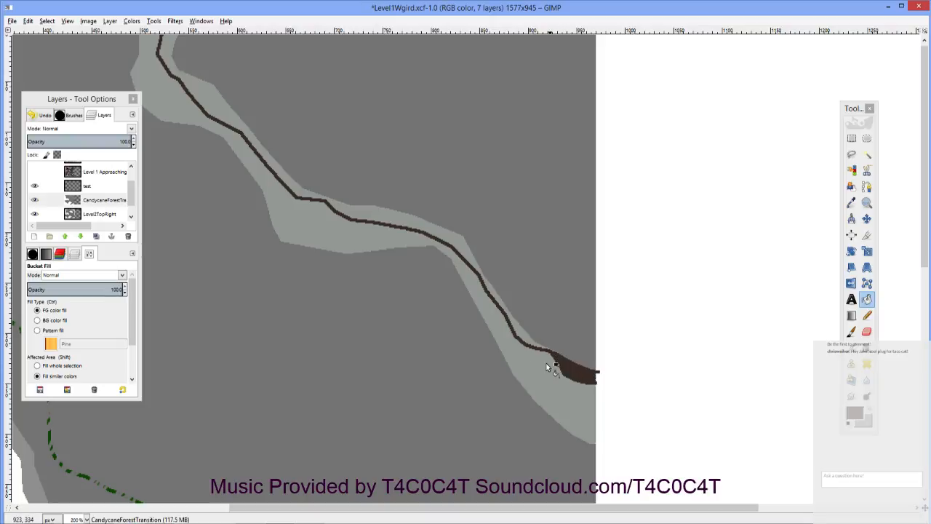
left_click(521, 336)
scroll(429, 341, "down", 2, "ctrl")
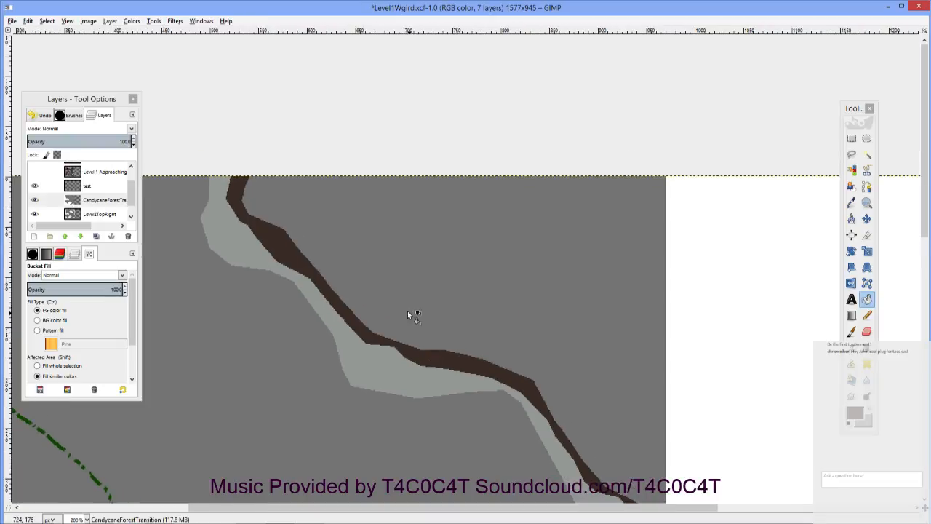
Step: Examine the brown strip against the whole map and up close along the northeast band
scroll(400, 311, "down", 1)
left_click_drag(386, 312, 399, 182)
scroll(452, 175, "down", 2, "ctrl")
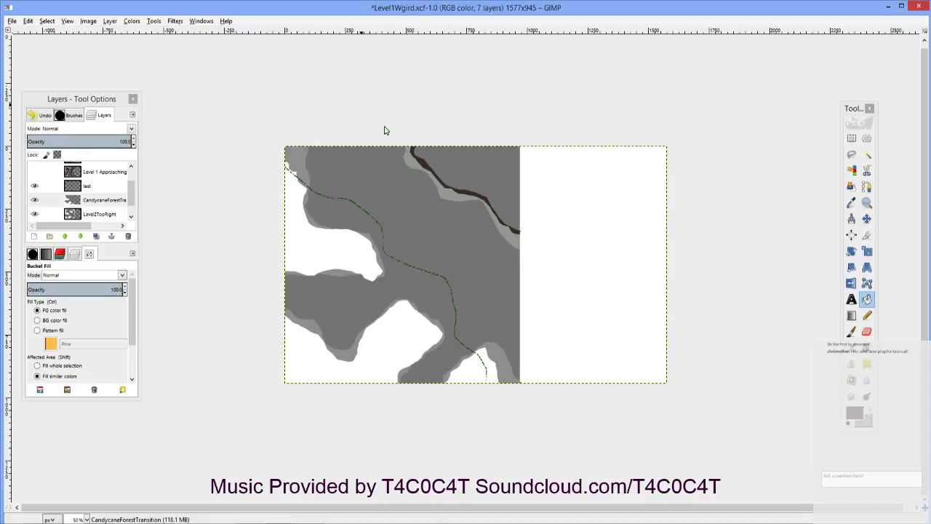
left_click_drag(388, 241, 412, 234)
scroll(413, 191, "up", 1)
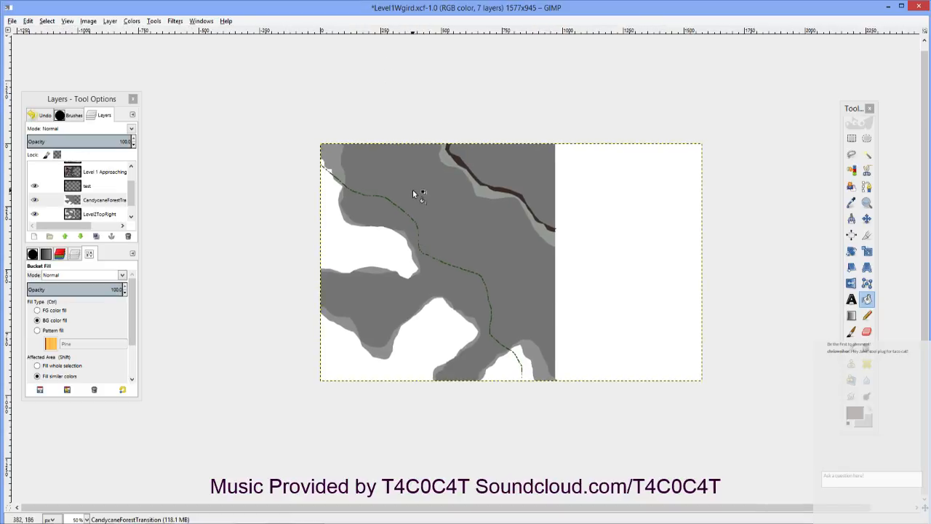
left_click_drag(413, 197, 384, 212)
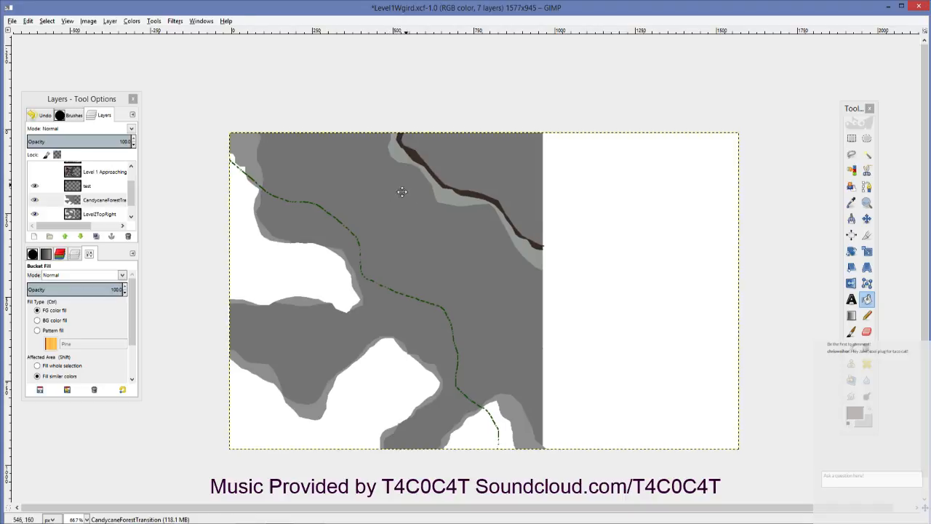
scroll(384, 210, "up", 2)
scroll(384, 214, "up", 2)
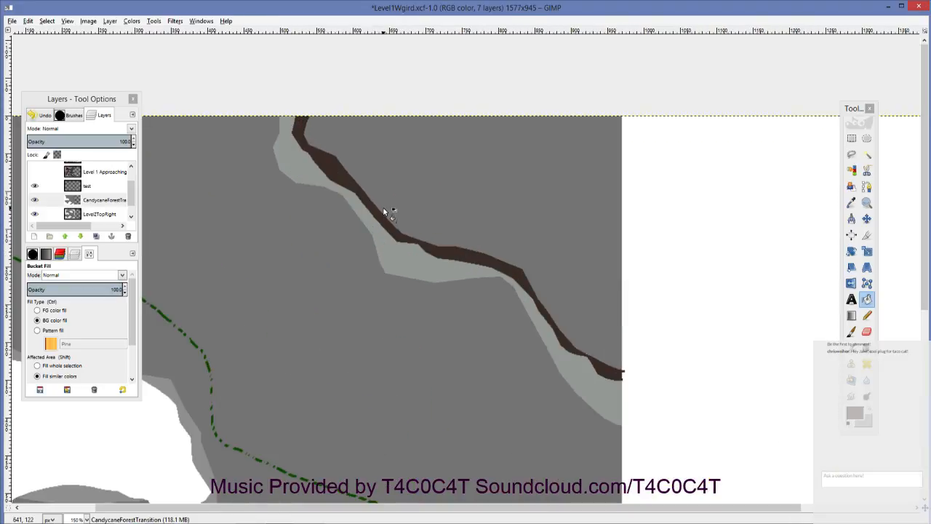
scroll(332, 177, "right", 2)
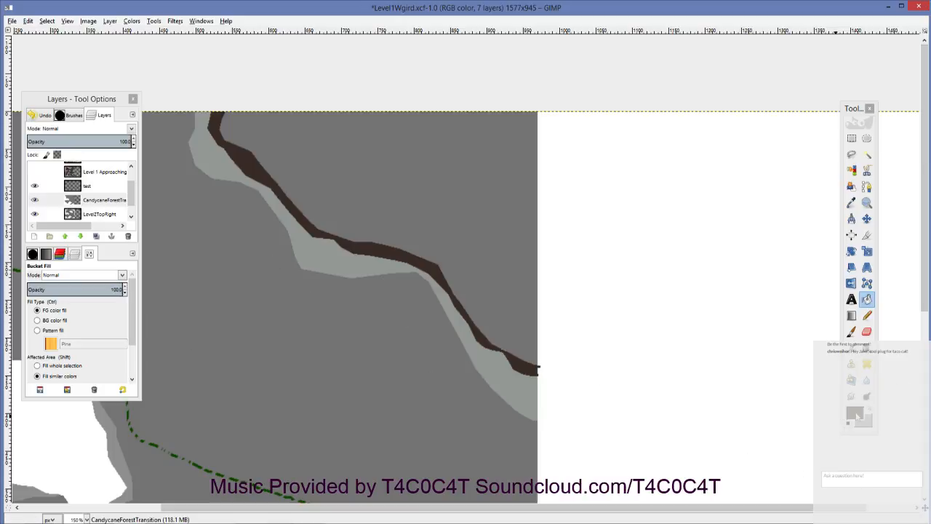
Step: Set the foreground colour to a darker reddish brown, 311c1f
left_click(853, 412)
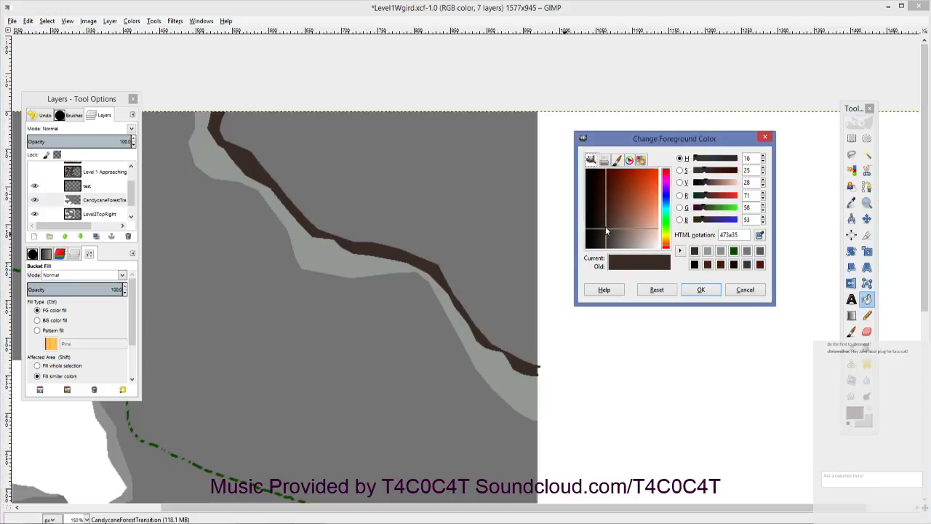
left_click_drag(606, 229, 608, 219)
left_click(666, 245)
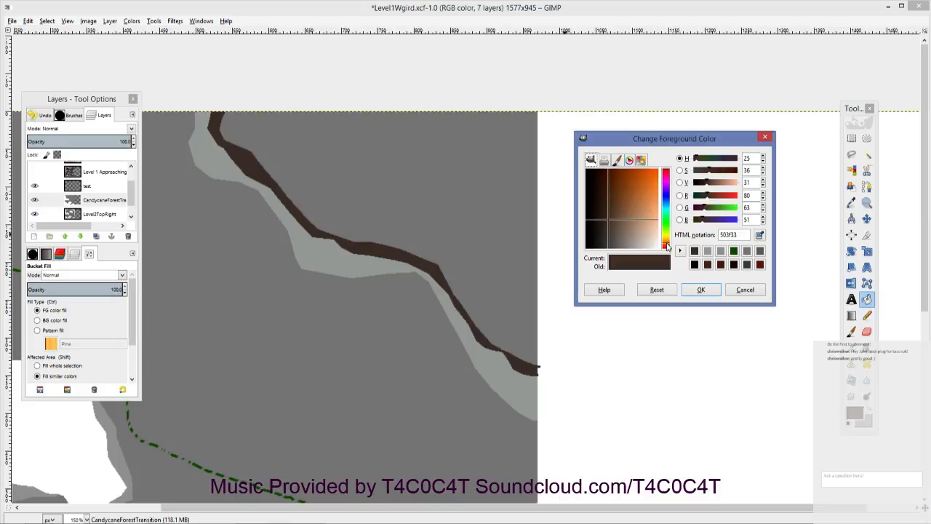
left_click_drag(666, 246, 668, 244)
left_click_drag(604, 220, 603, 216)
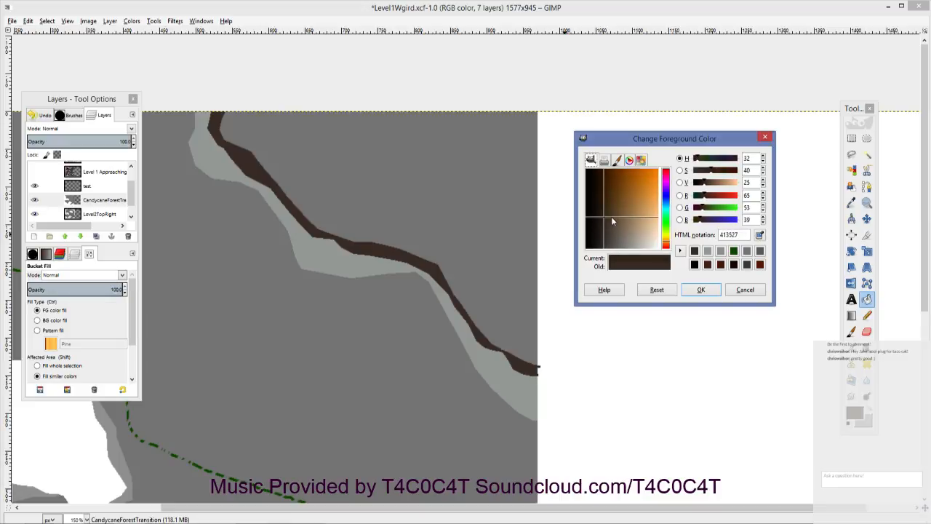
left_click(666, 234)
left_click_drag(666, 235, 670, 173)
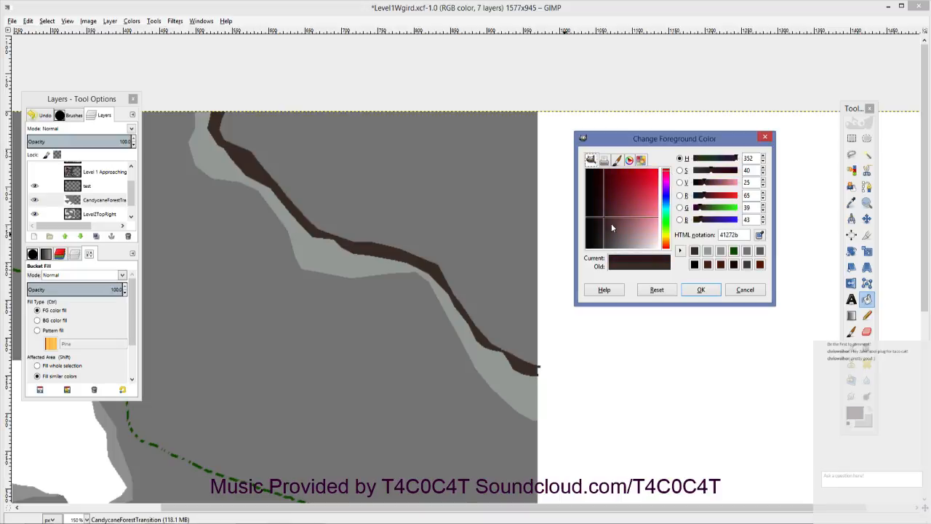
left_click_drag(602, 217, 599, 214)
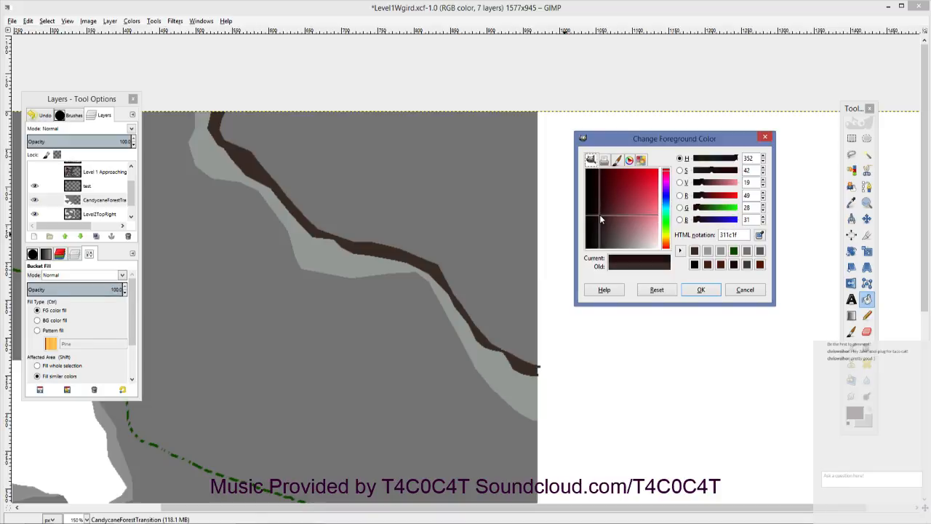
left_click(700, 290)
Step: Pencil a short dark contour inside the wide part of the brown strip near the canvas's north edge, meeting its northeast edge at both ends
left_click_drag(282, 216, 328, 293)
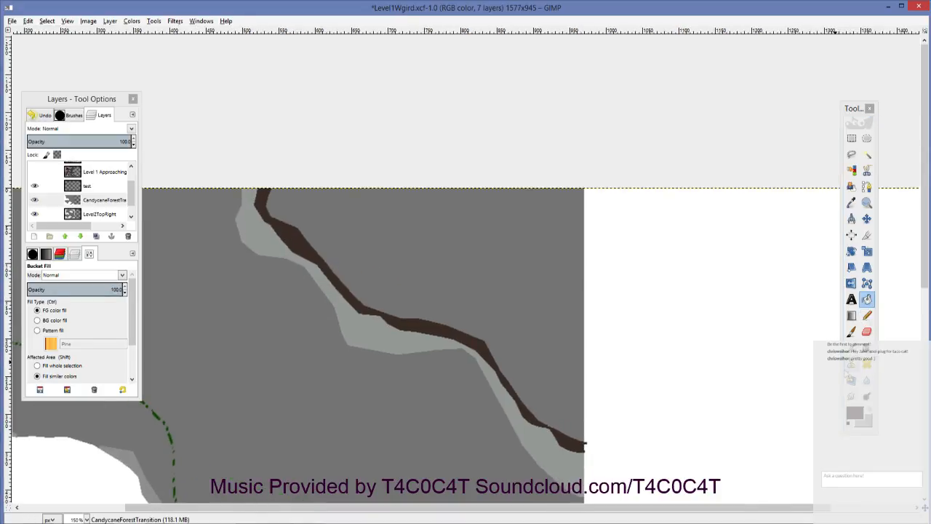
key("n")
left_click_drag(287, 258, 292, 262)
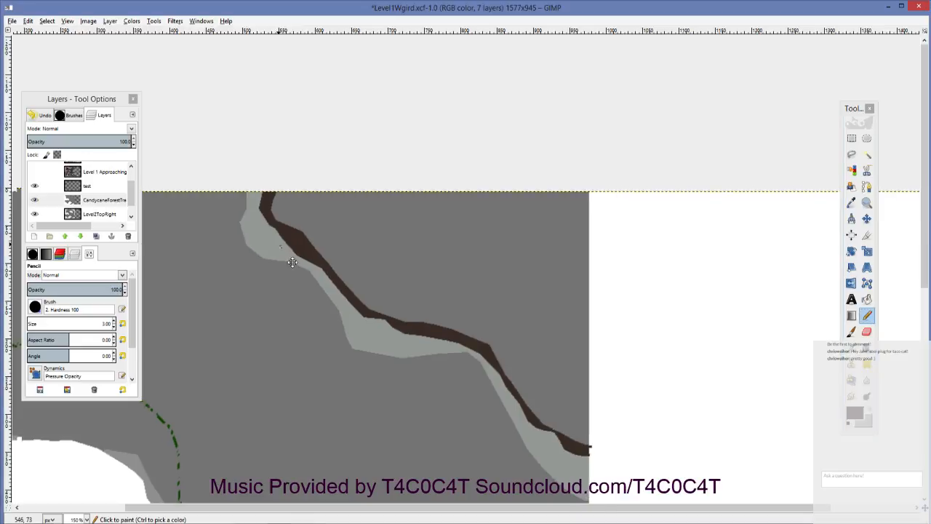
scroll(292, 261, "up", 3)
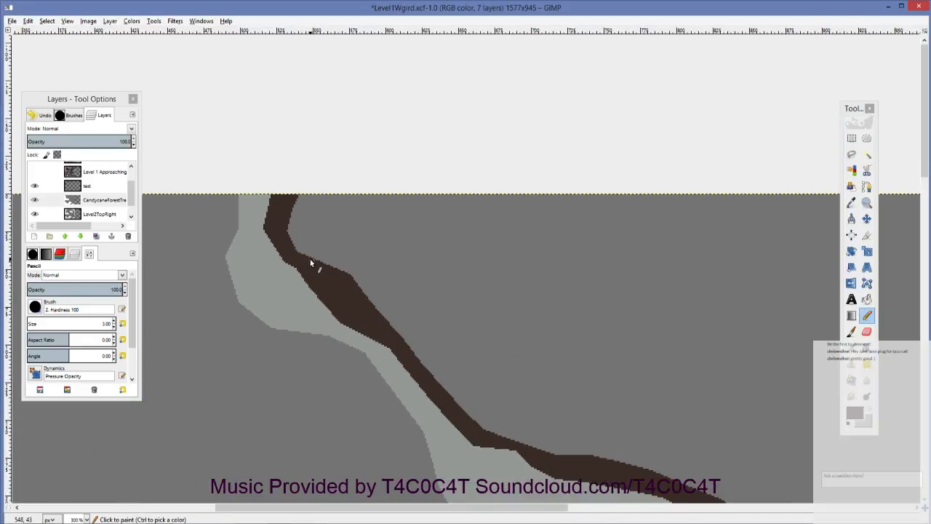
left_click(310, 260)
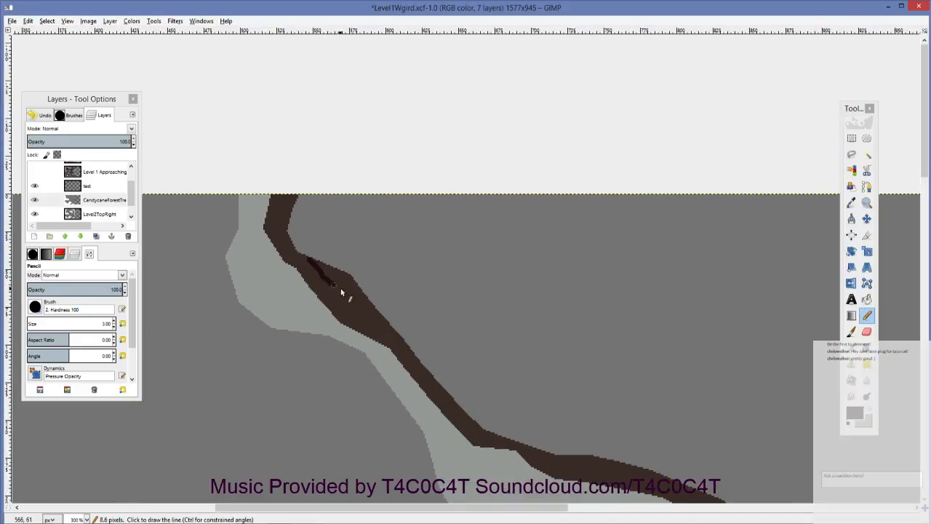
left_click(366, 301, "shift")
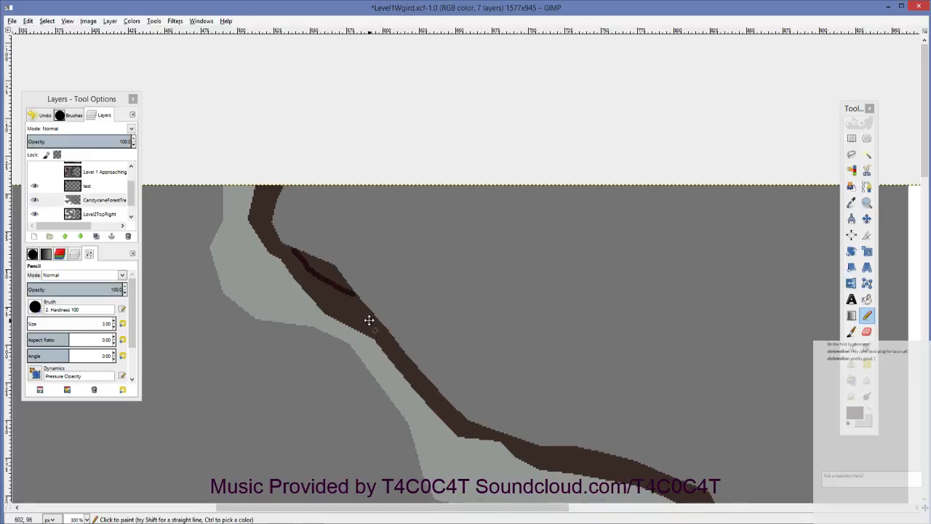
left_click_drag(370, 320, 364, 308)
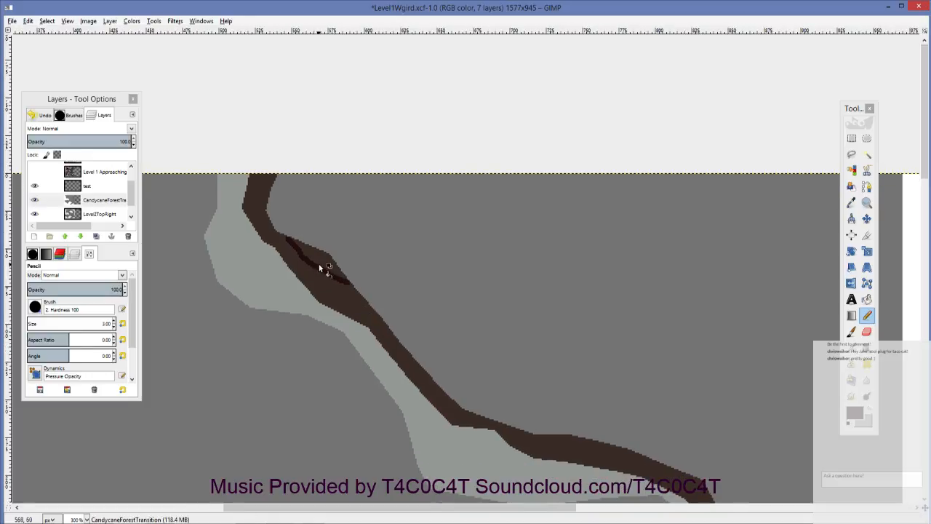
Step: Fill the area inside the short contour near the canvas's north edge with the dark reddish brown foreground colour
key("shift+b")
scroll(341, 314, "down", 3)
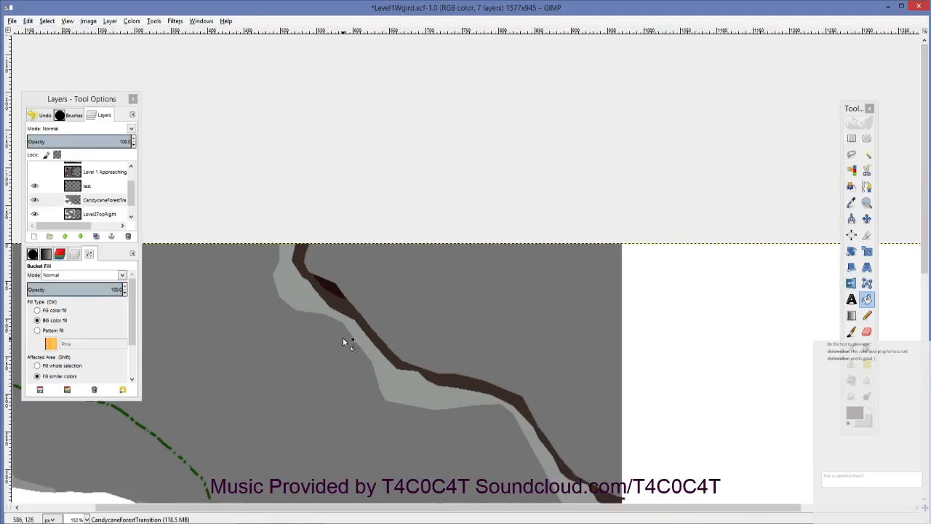
scroll(428, 275, "up", 3)
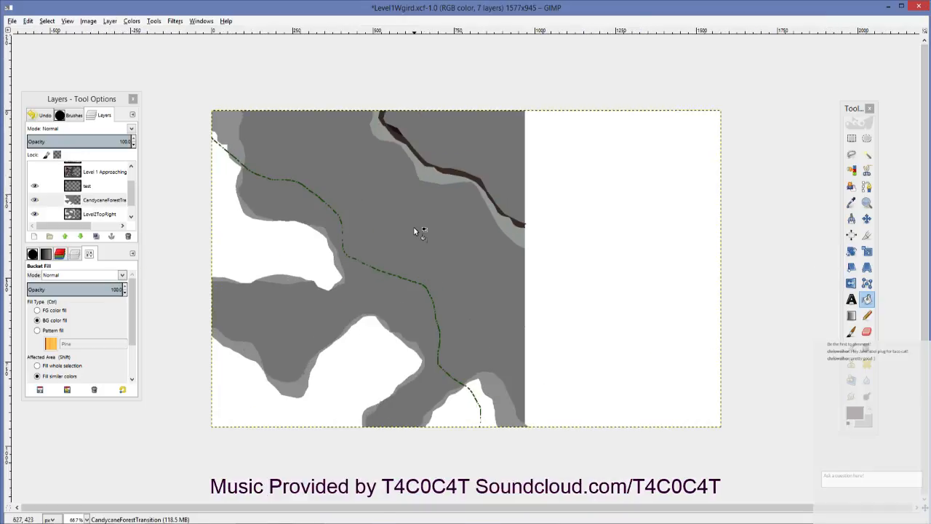
scroll(410, 230, "up", 4)
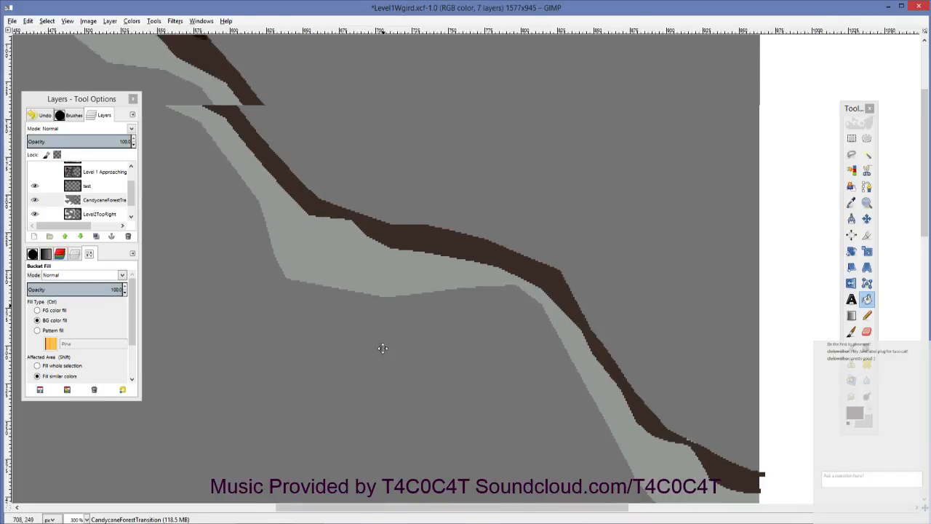
Step: Pencil a dark reddish brown contour just outside the northeast edge of the brown strip's middle section, down to the southeast bend
key("n")
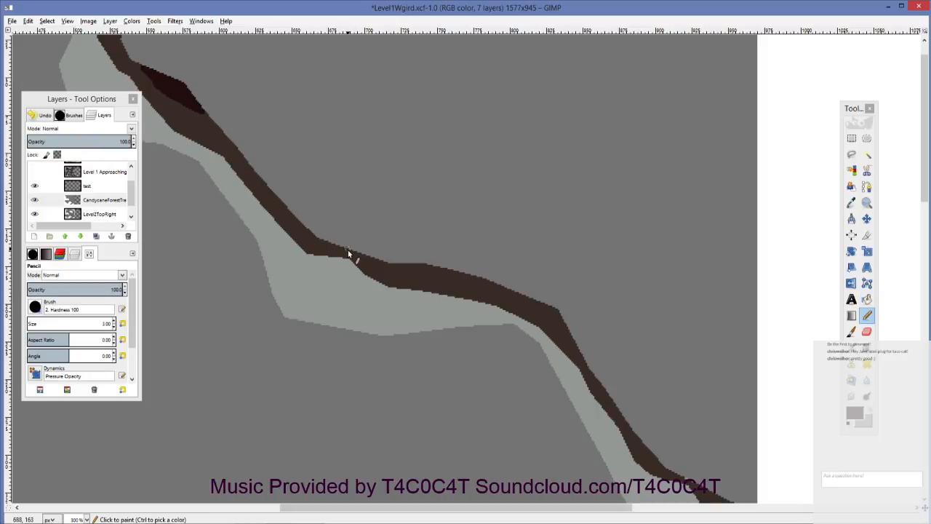
left_click(400, 263, "shift")
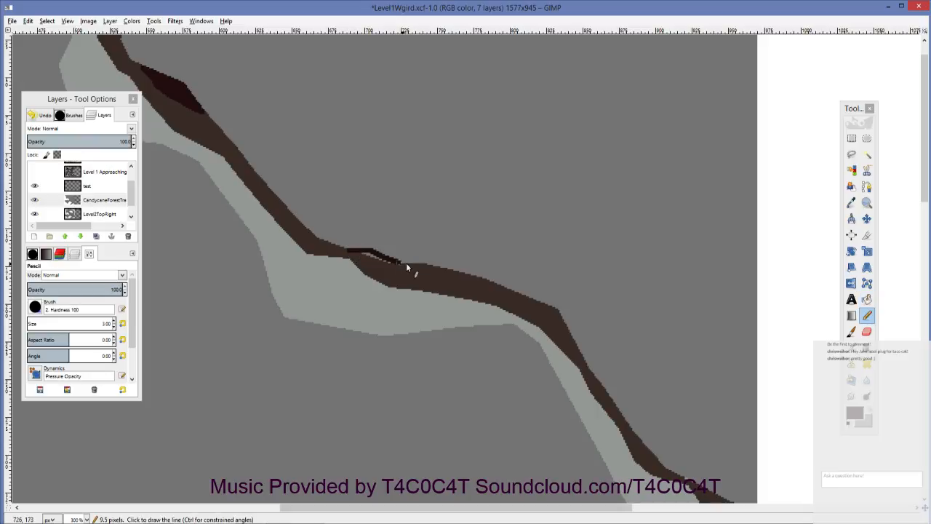
left_click(476, 269, "shift")
left_click(510, 283, "shift")
left_click(540, 294, "shift")
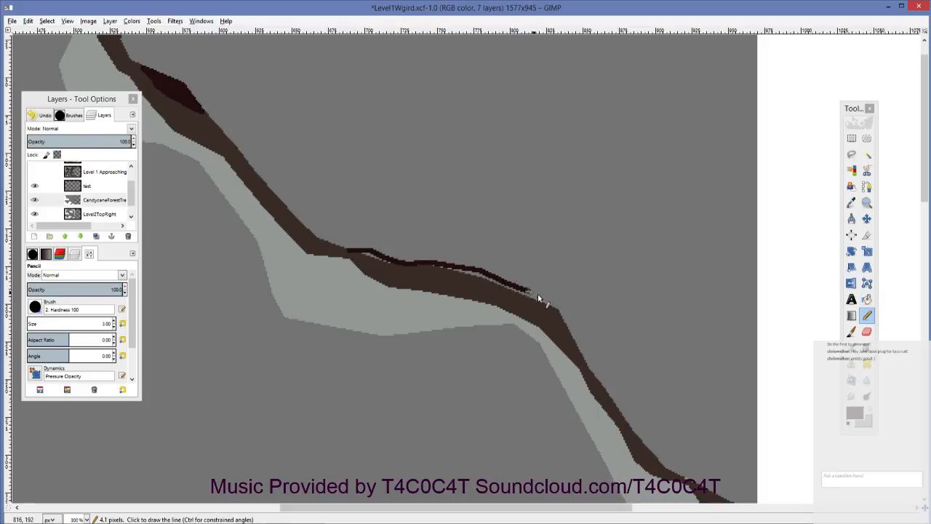
left_click(545, 300, "shift")
Step: Fill the gaps between the middle section's contour and the brown strip with the dark reddish brown foreground colour
key("shift+b")
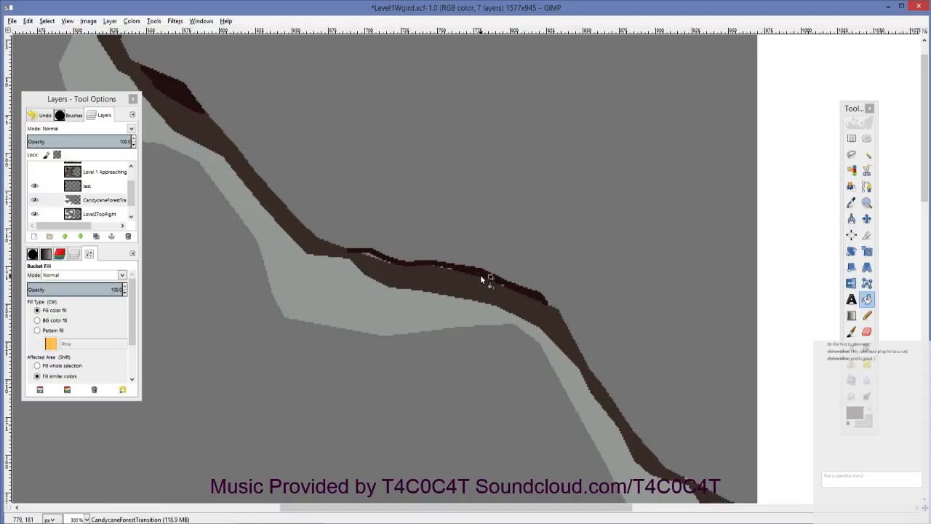
left_click(502, 283)
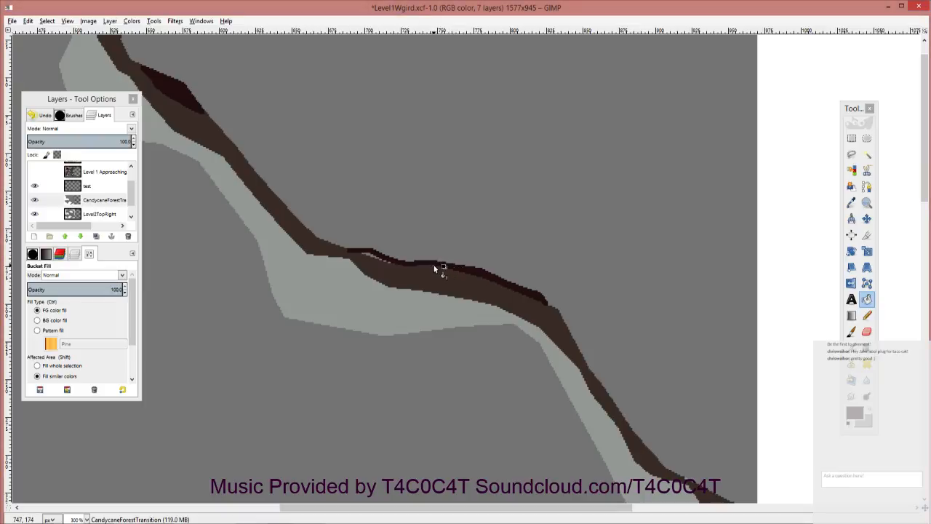
left_click(382, 262)
Step: Pencil a dark reddish brown contour outside the brown strip's narrow section southeast of the bend and fill the enclosed area
scroll(436, 277, "down", 4)
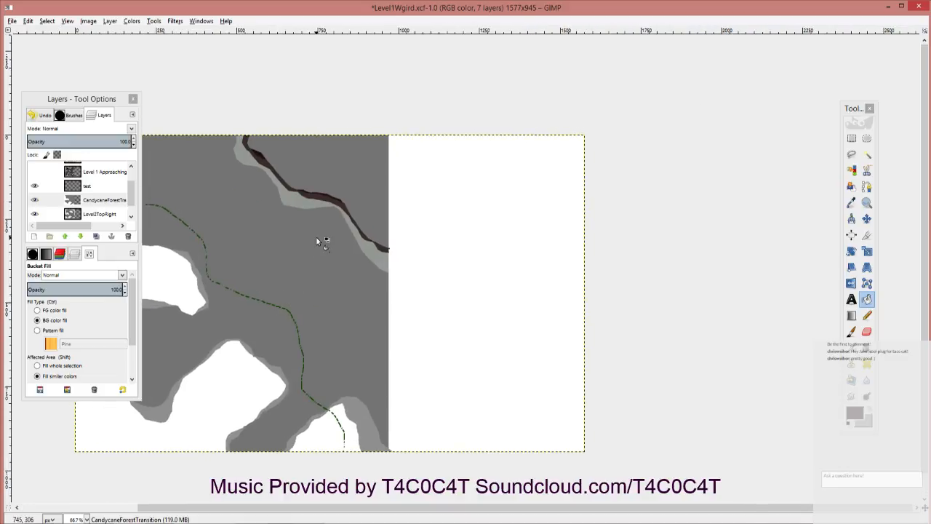
scroll(316, 237, "up", 4)
left_click_drag(350, 268, 337, 327)
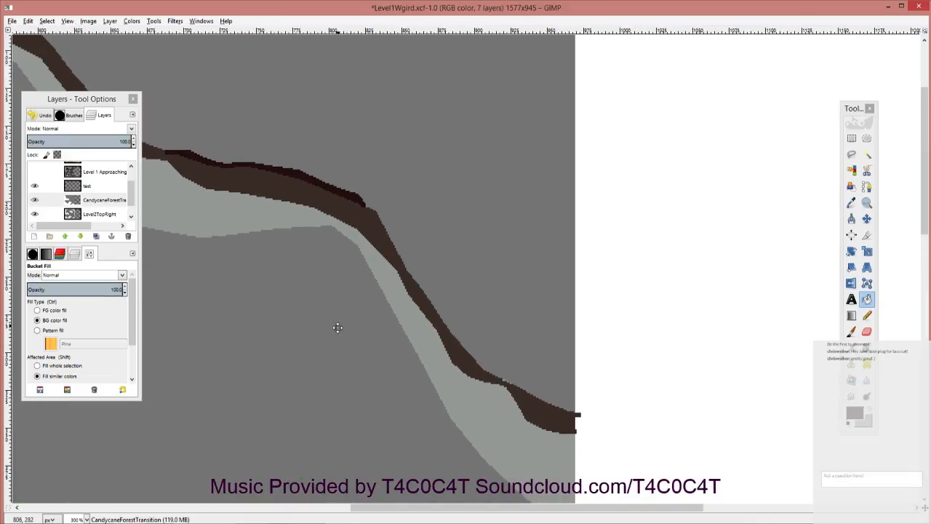
key("n")
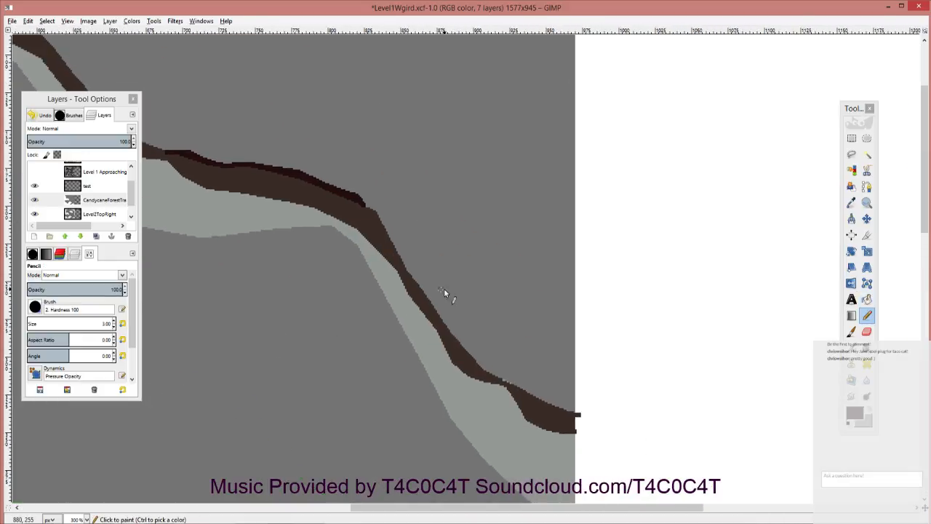
left_click_drag(425, 291, 488, 360)
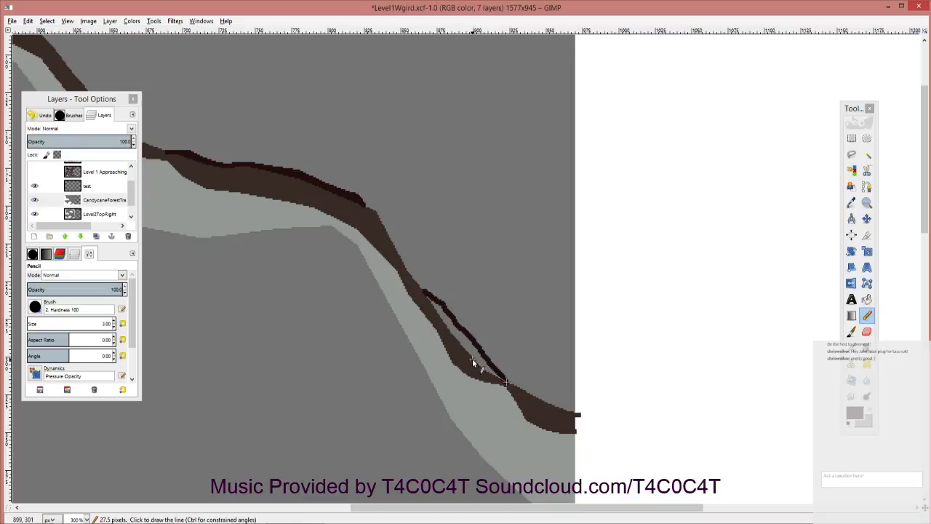
key("shift+b")
left_click(455, 331)
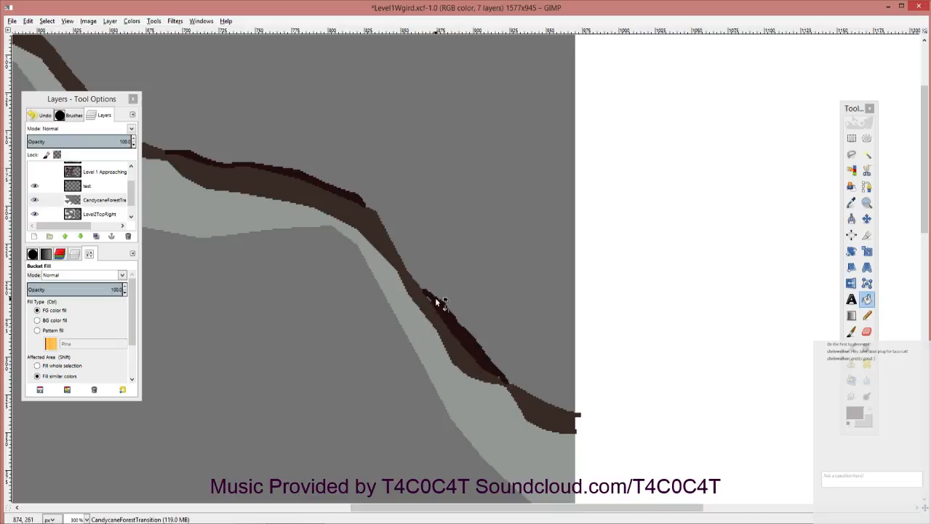
Step: Examine the dark reddish brown patches for leftover gaps up close and against the whole northeast band
scroll(435, 297, "up", 3)
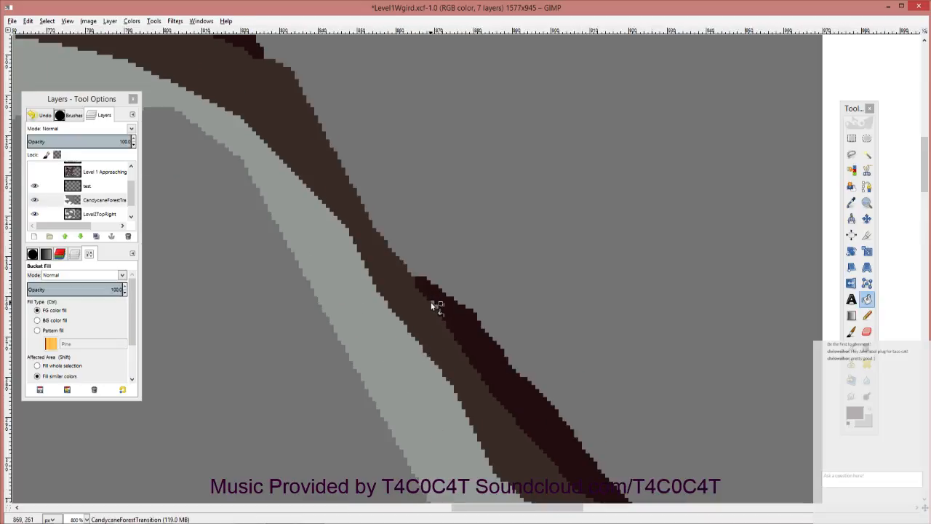
scroll(407, 240, "down", 5)
scroll(407, 240, "right", 3)
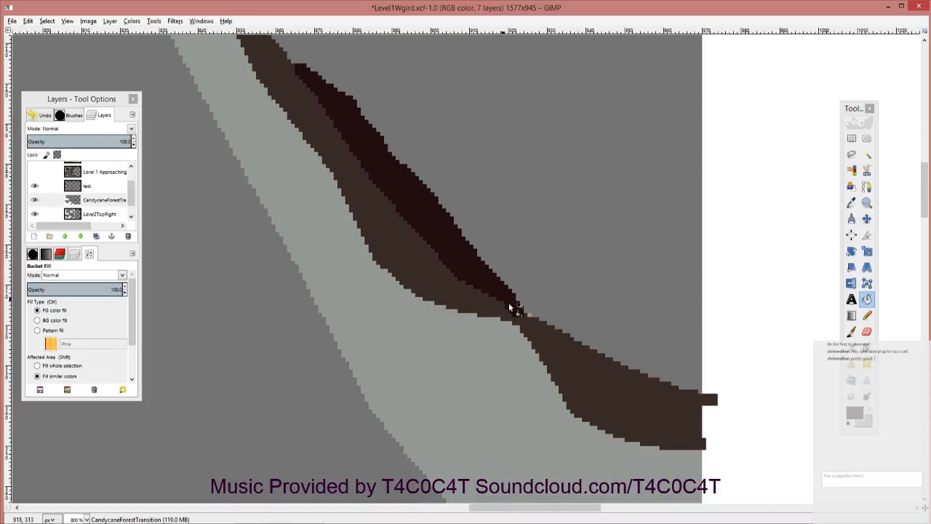
scroll(466, 262, "down", 5)
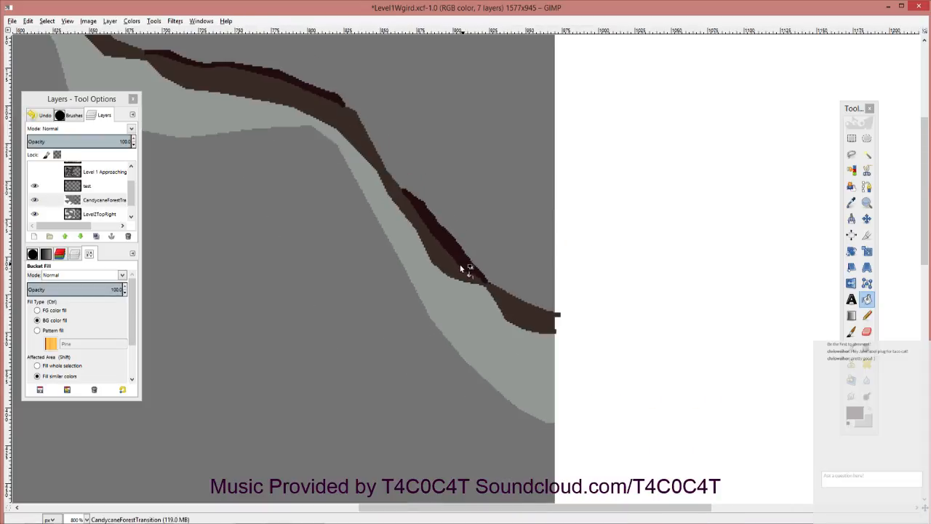
scroll(385, 312, "down", 2)
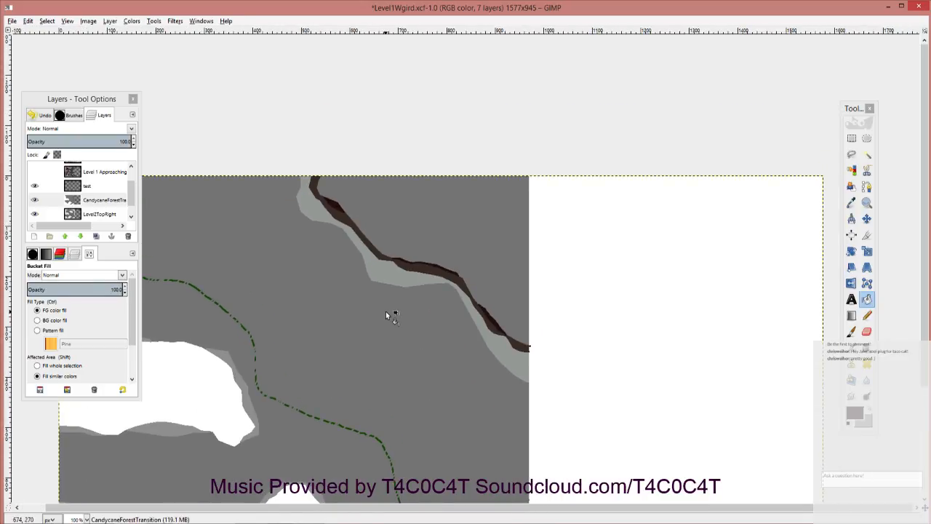
left_click_drag(401, 262, 378, 308)
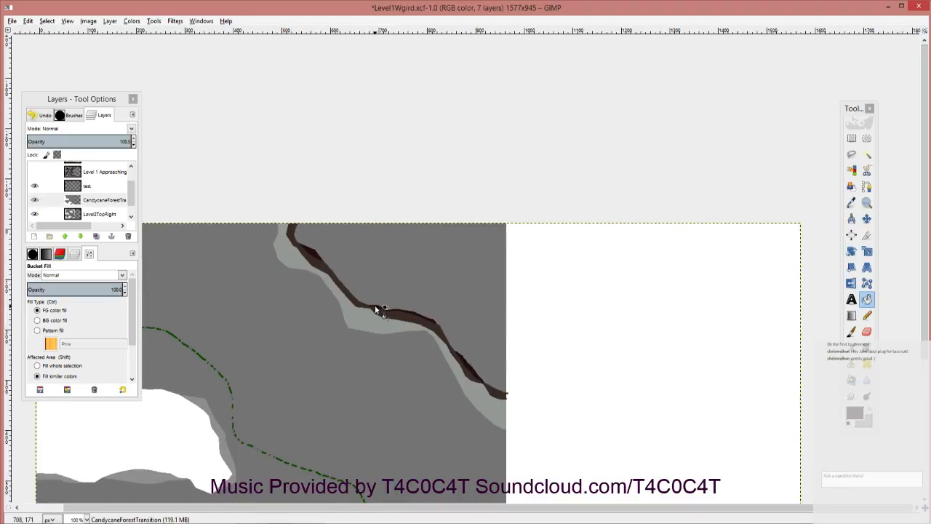
scroll(378, 311, "up", 3)
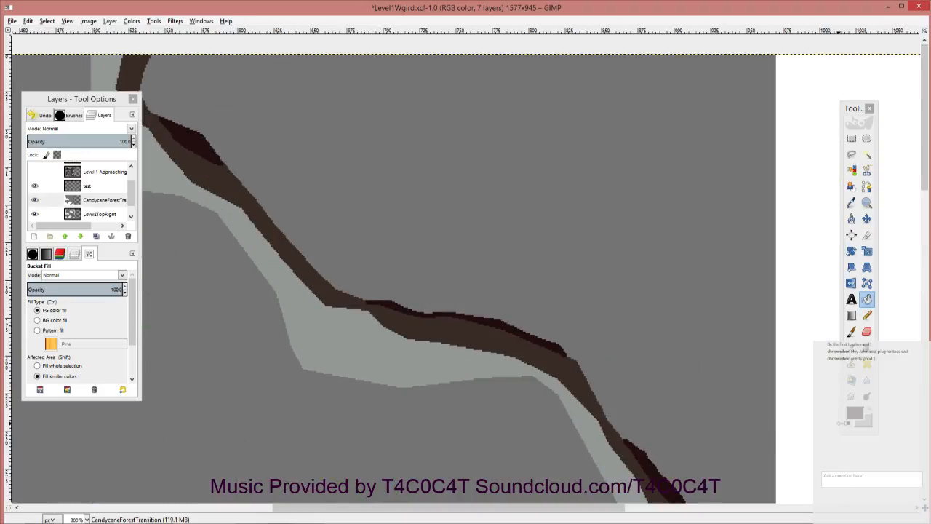
Step: Set the foreground colour to a dark greenish grey, 282c21
left_click(854, 413)
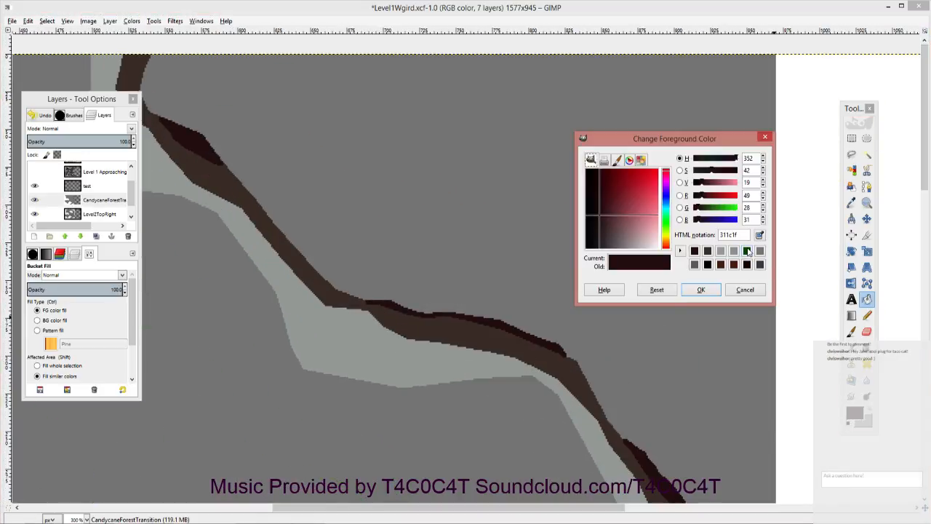
left_click(747, 250)
left_click_drag(608, 205, 599, 241)
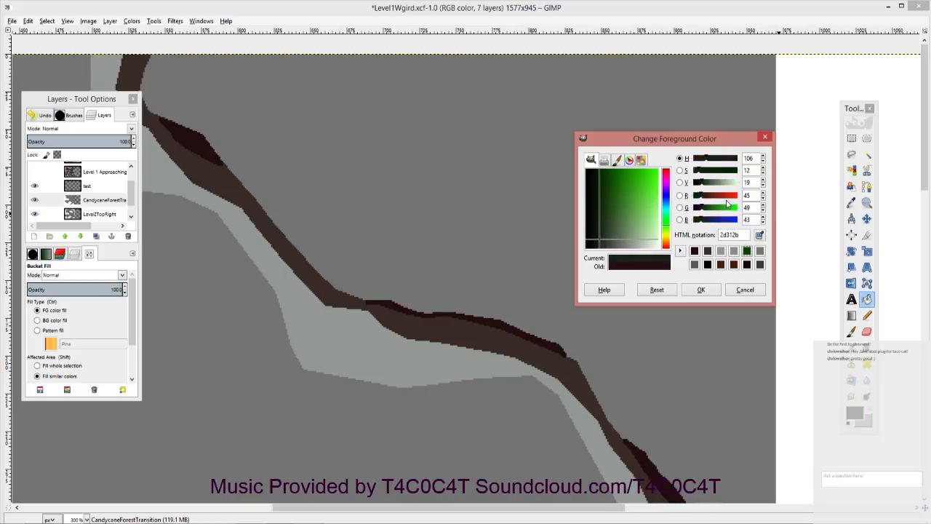
left_click(705, 198)
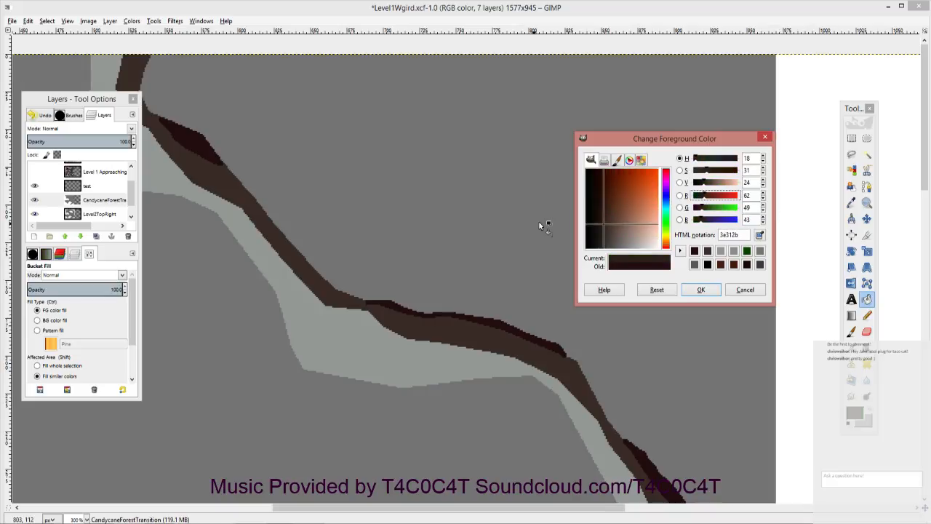
left_click(703, 209)
left_click_drag(703, 209, 705, 211)
left_click(604, 224)
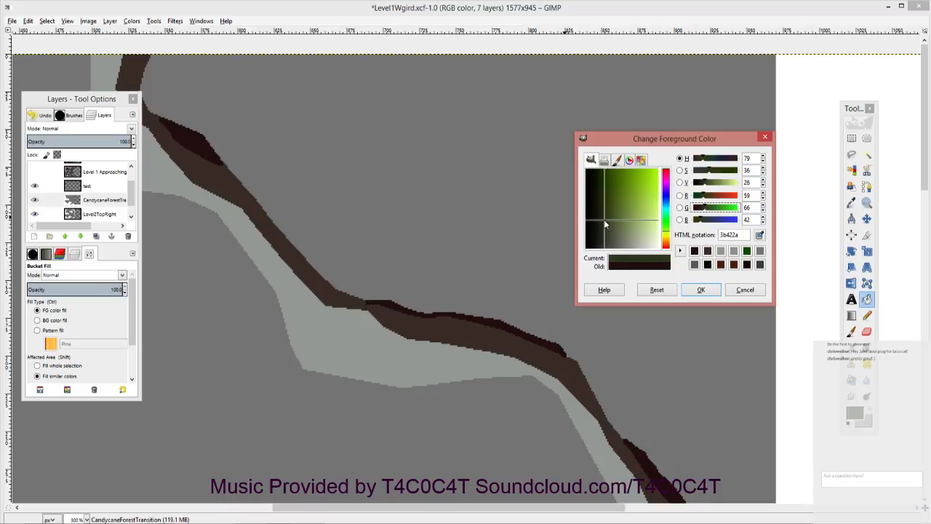
mouse_move(604, 228)
left_mouse_down()
mouse_move(596, 223)
mouse_move(600, 232)
left_mouse_up()
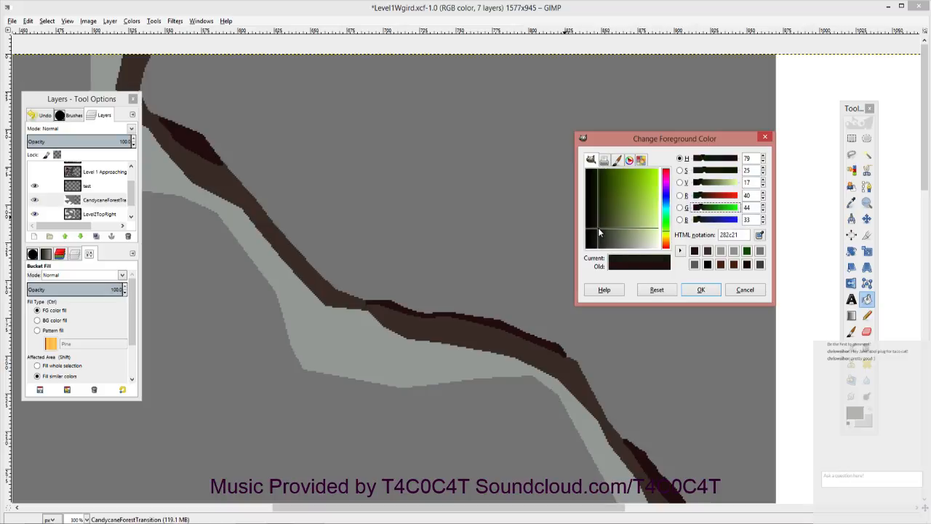
left_click(700, 290)
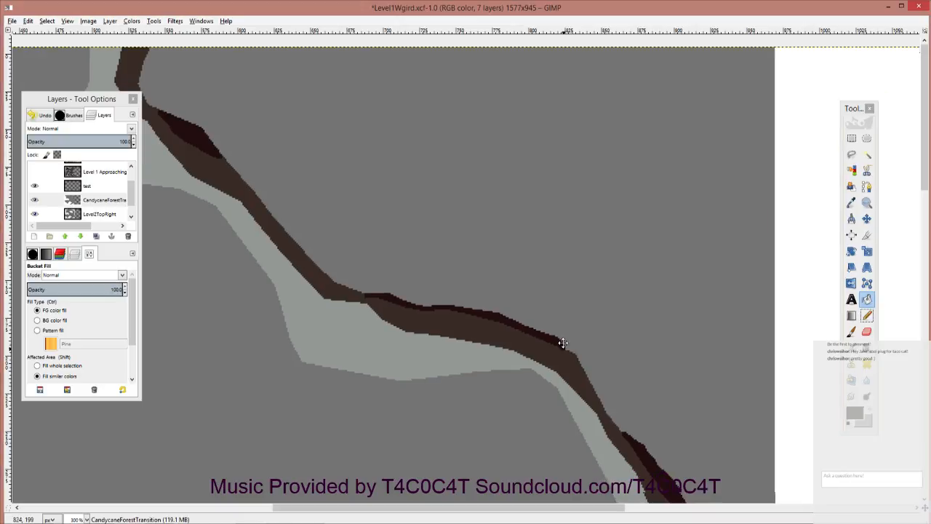
Step: Pencil a dark green contour around the strip's southeast bend, linking the two reddish brown patches, and fill the enclosed area
scroll(532, 280, "down", 3)
scroll(531, 281, "right", 2)
key("n")
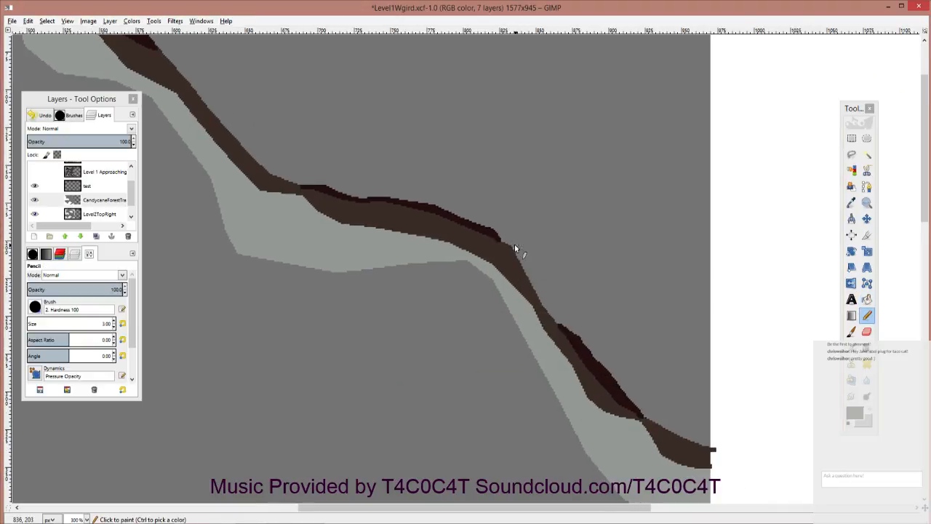
mouse_move(499, 234)
left_mouse_down()
mouse_move(520, 245)
mouse_move(562, 320)
left_mouse_up()
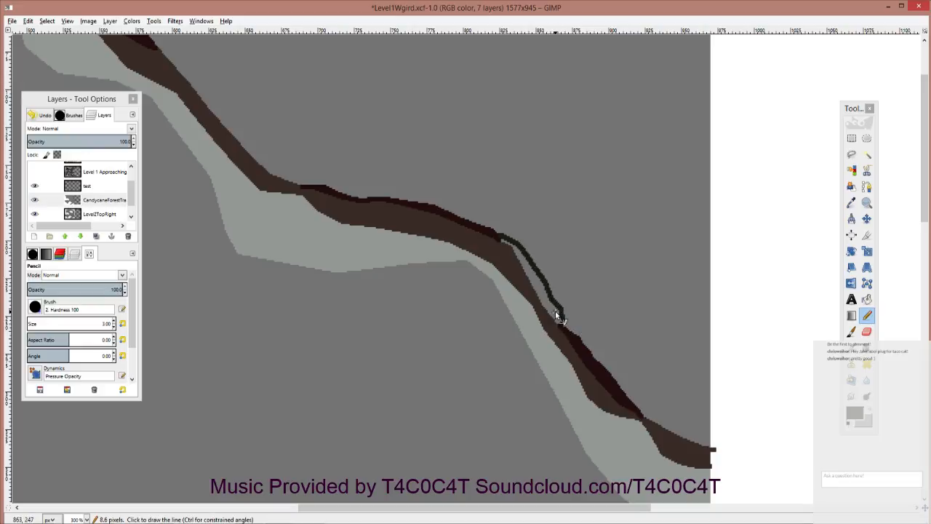
key("shift+b")
left_click(553, 312)
scroll(551, 315, "down", 5)
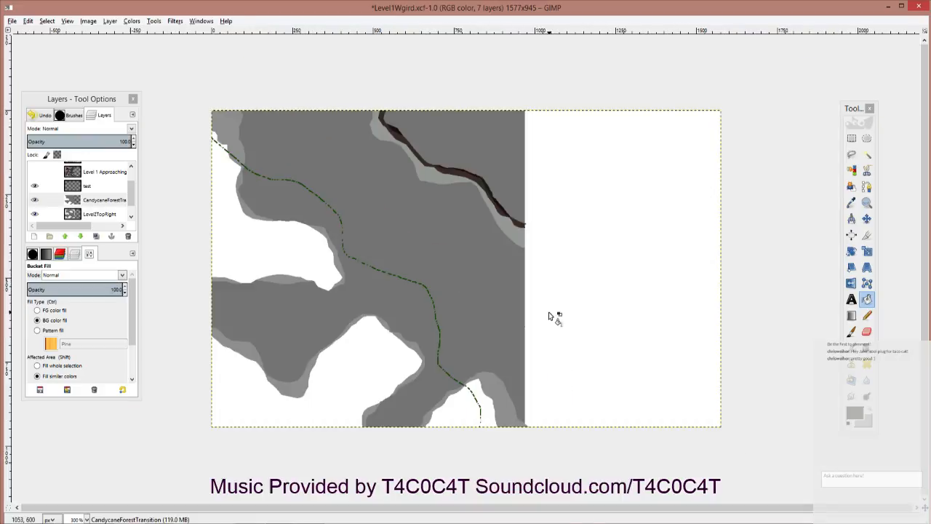
Step: Extend the dark green contour southeast around the outer side of the last reddish brown patch and fill the enclosed area
scroll(521, 222, "up", 4)
scroll(476, 243, "up", 4)
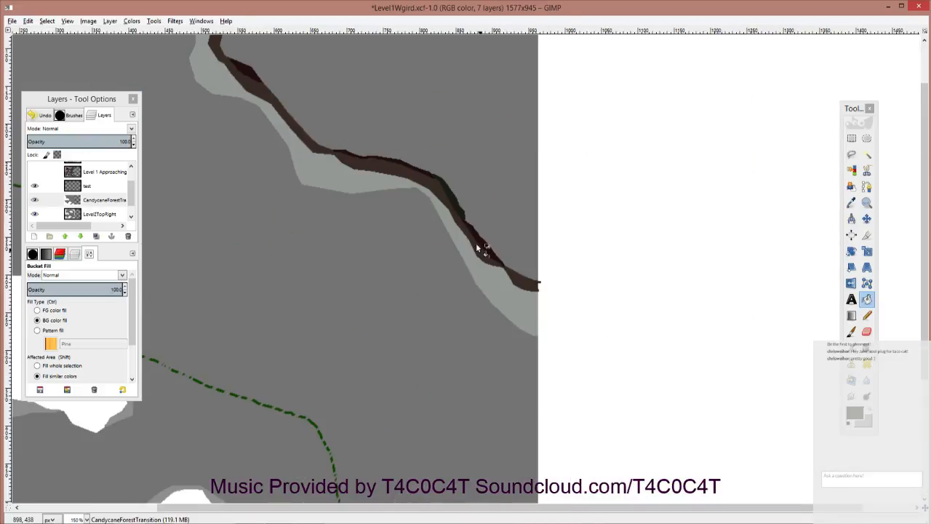
key("n")
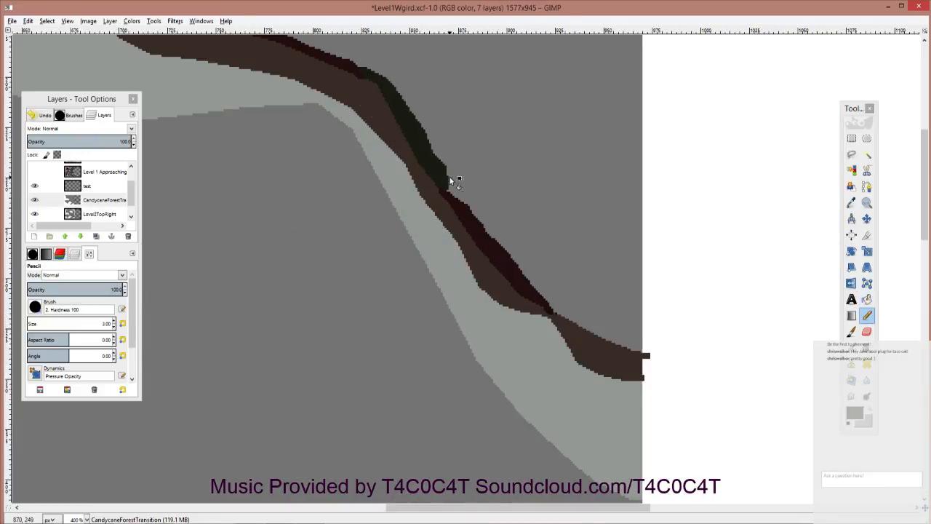
mouse_move(448, 185)
left_mouse_down()
mouse_move(477, 188)
mouse_move(479, 202)
left_mouse_up()
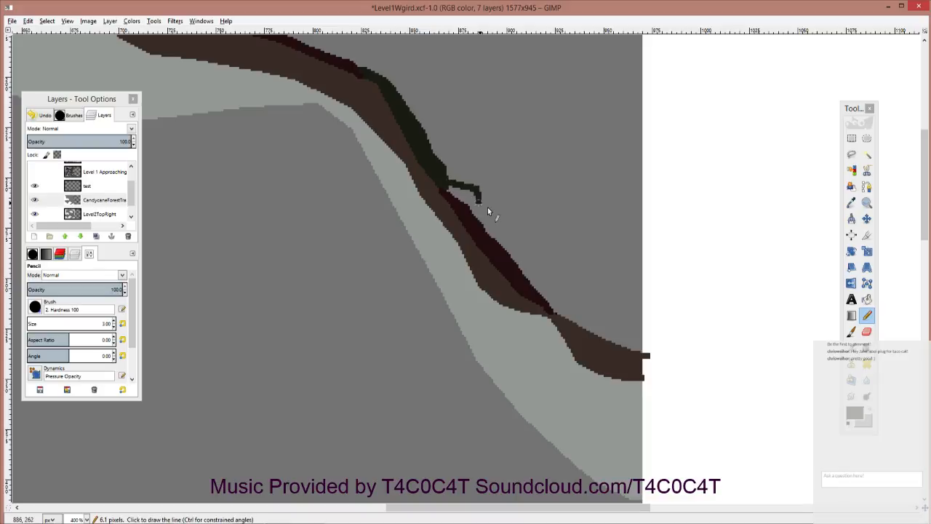
left_click_drag(514, 231, 558, 312)
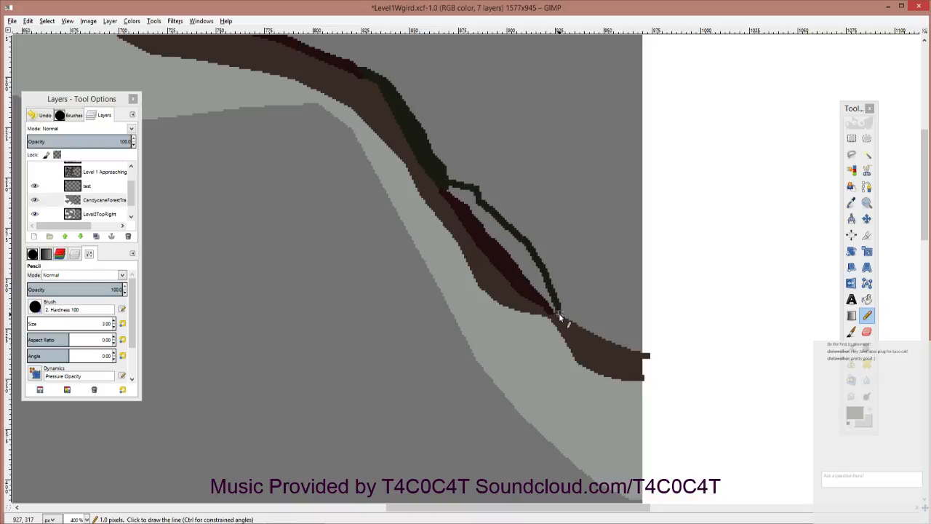
key("shift+b")
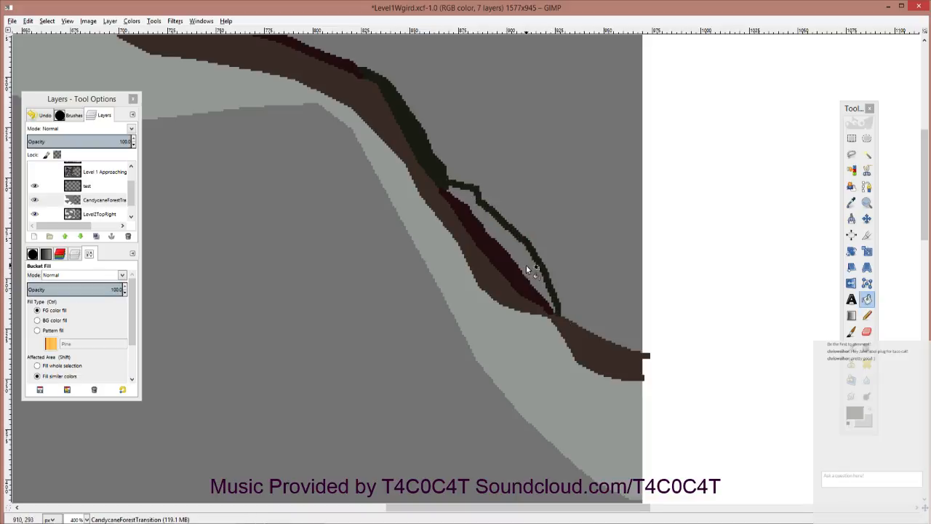
left_click(526, 266)
Step: Pencil a dark green contour along the brown strip's final stretch near the grey ground's east edge and fill the enclosed area
key("n")
scroll(567, 287, "right", 3)
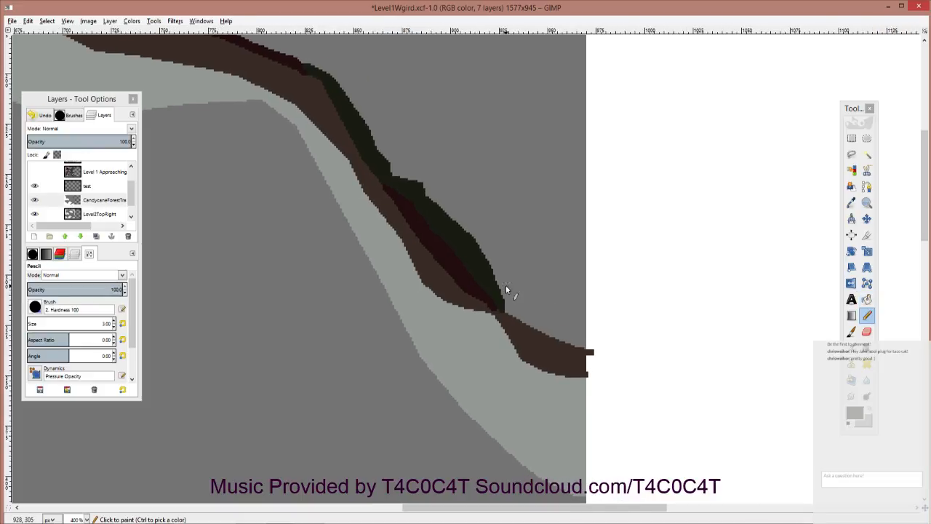
mouse_move(517, 294)
left_mouse_down()
mouse_move(587, 311)
mouse_move(493, 284)
mouse_move(686, 473)
mouse_move(415, 276)
left_mouse_up()
key("shift+b")
left_click(542, 320)
scroll(560, 306, "down", 3)
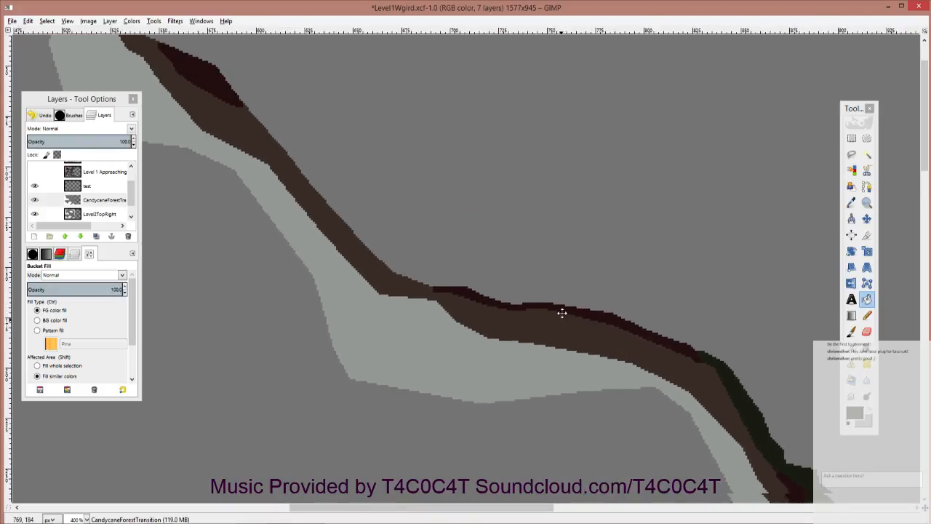
scroll(554, 299, "up", 3)
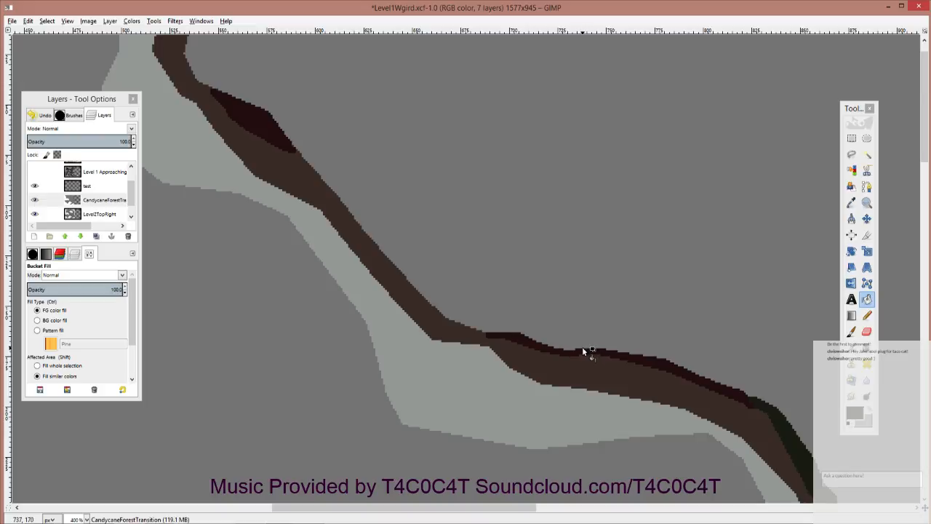
left_click(582, 348)
key("ctrl+x")
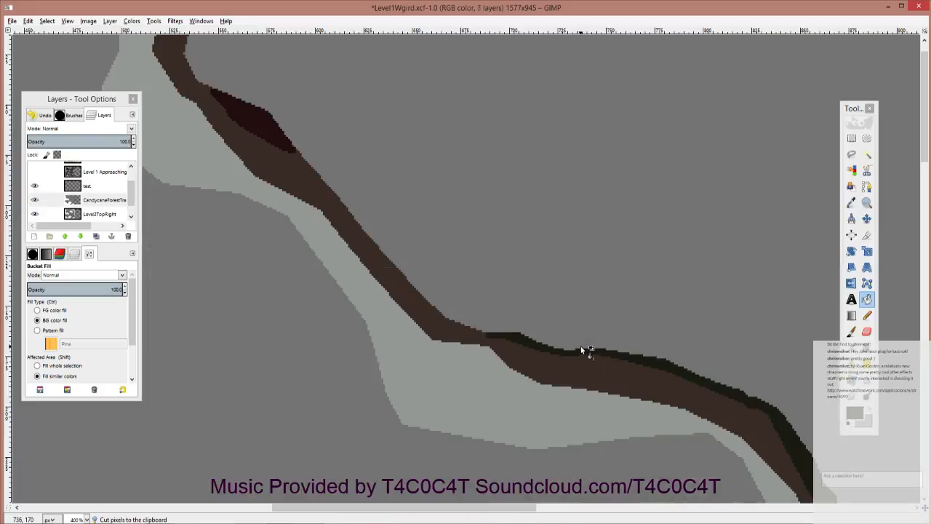
left_click(570, 344)
key("b")
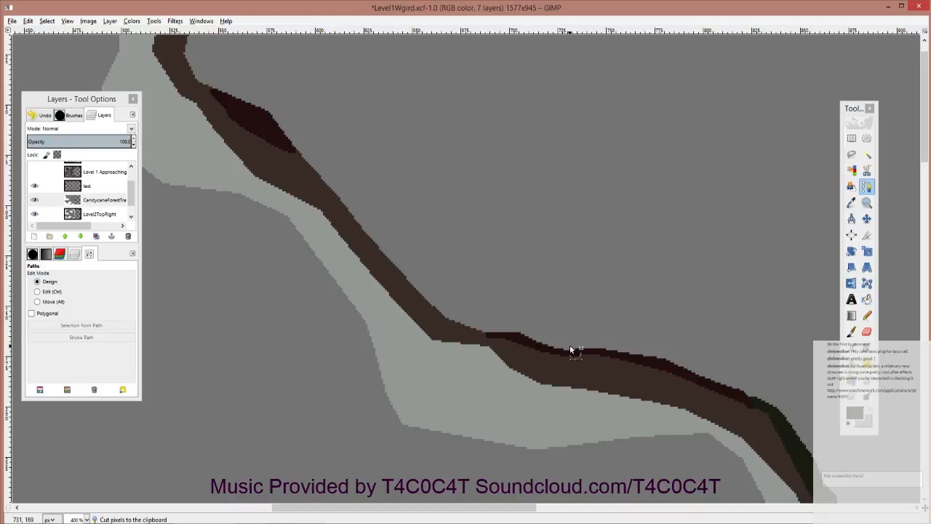
Step: Pencil a dark green contour above the west end of the middle reddish brown strip and fill the enclosed area
key("n")
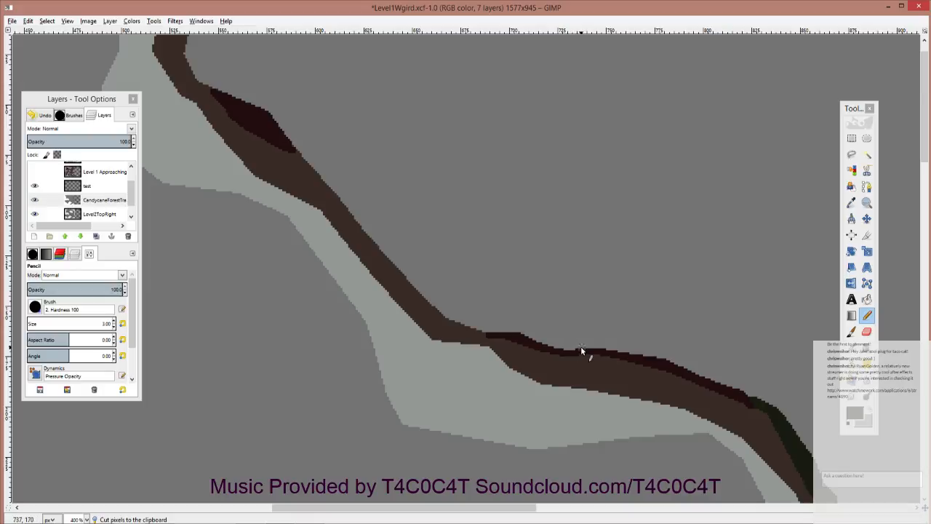
mouse_move(573, 344)
left_mouse_down()
mouse_move(544, 323)
mouse_move(485, 325)
mouse_move(440, 307)
left_mouse_up()
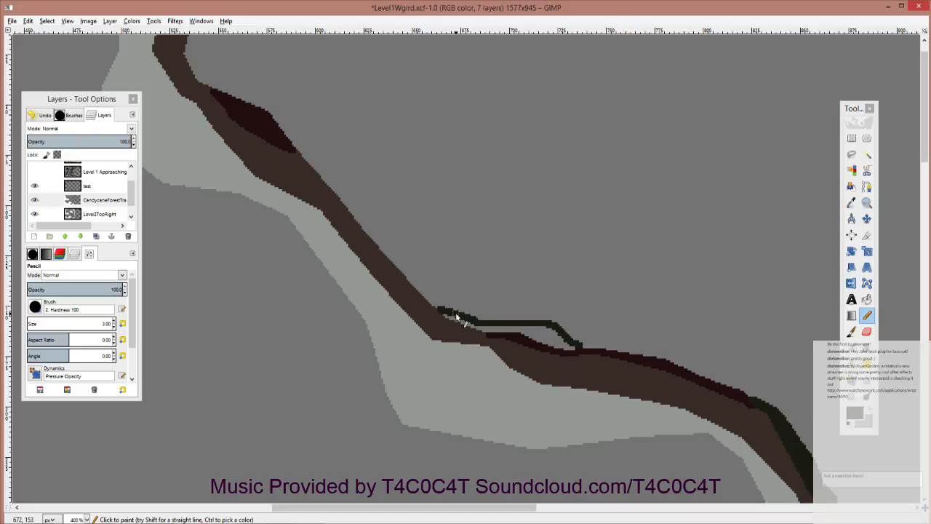
key("shift+b")
left_click(542, 336)
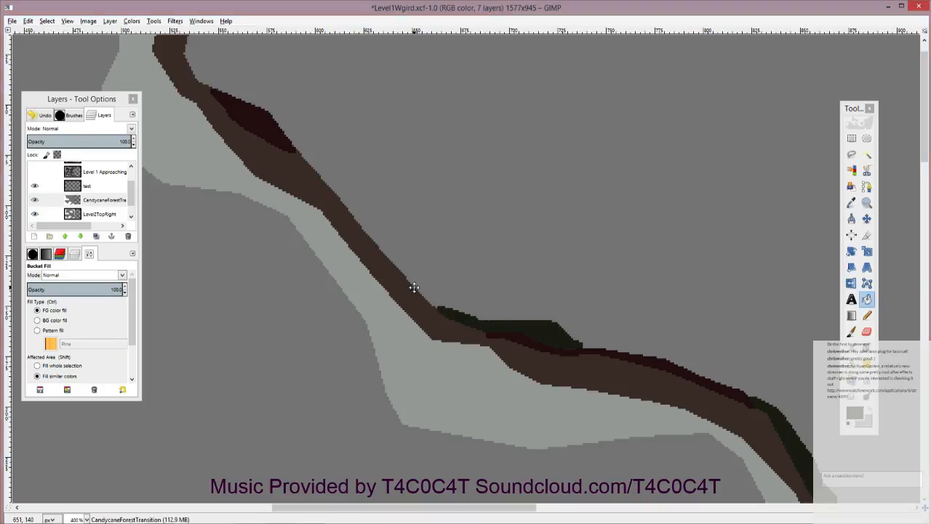
Step: Pencil a dark green contour from the northern reddish brown patch southeast to the existing dark green area and fill the enclosed gap
left_click_drag(414, 287, 394, 342)
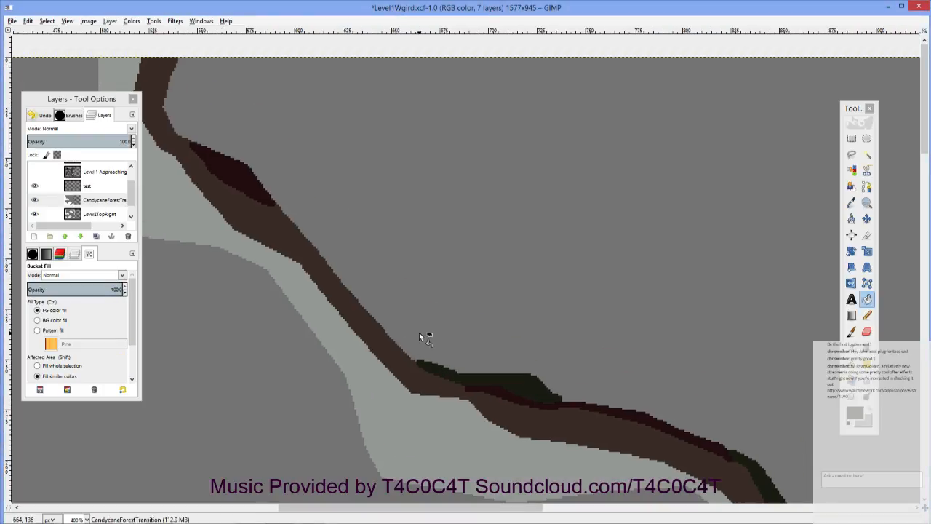
key("n")
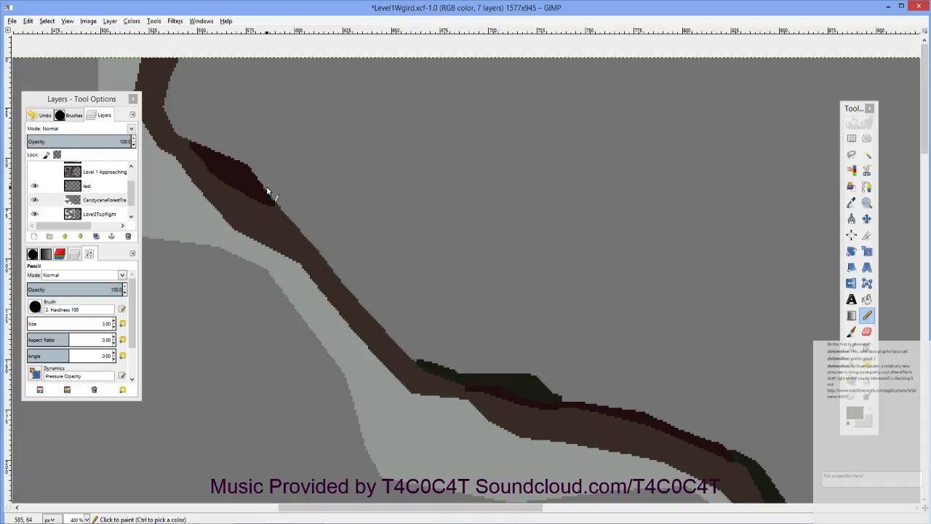
mouse_move(267, 190)
left_mouse_down()
mouse_move(326, 235)
mouse_move(350, 283)
mouse_move(420, 335)
mouse_move(424, 358)
left_mouse_up()
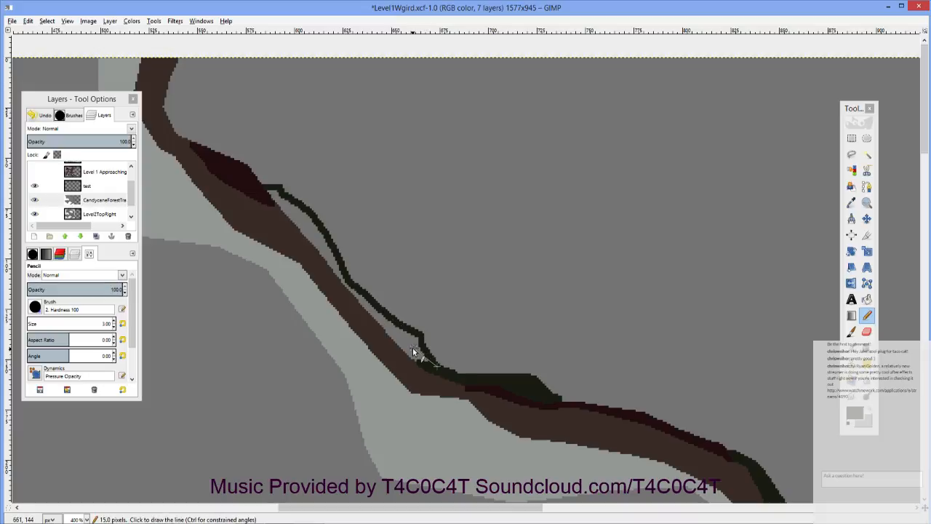
key("shift+b")
left_click(411, 348)
Step: Pencil a dark green contour around the outer side of the northern reddish brown patch and fill the enclosed area
scroll(360, 370, "up", 3)
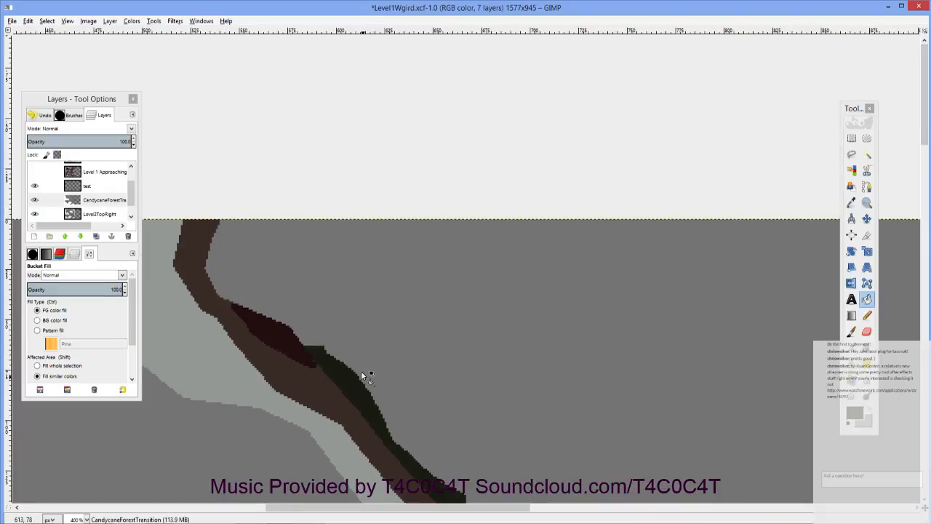
key("n")
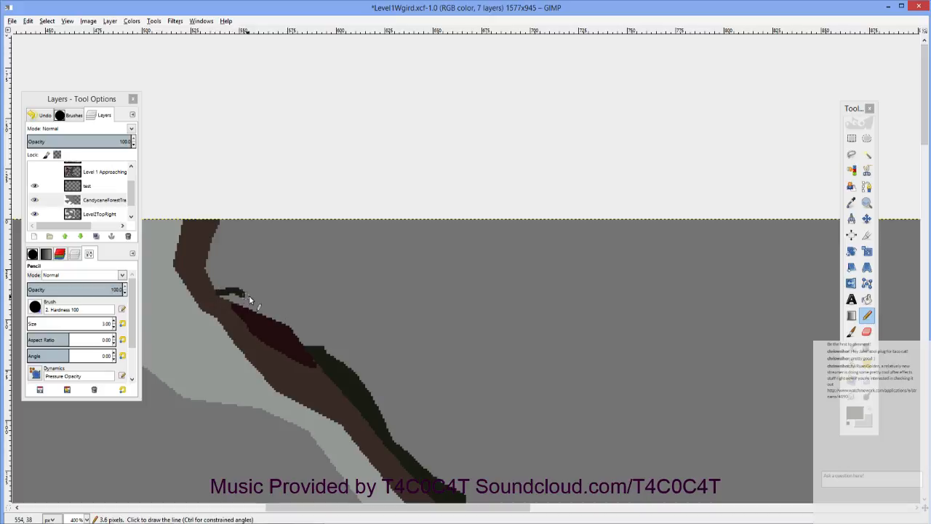
left_click(294, 313, "shift")
left_click(317, 337, "shift")
key("ctrl+z")
key("shift+b")
left_click(294, 323)
Step: Extend the dark green contour along the brown strip up to the canvas's north edge and fill the enclosed area
key("space")
scroll(264, 192, "down", 4)
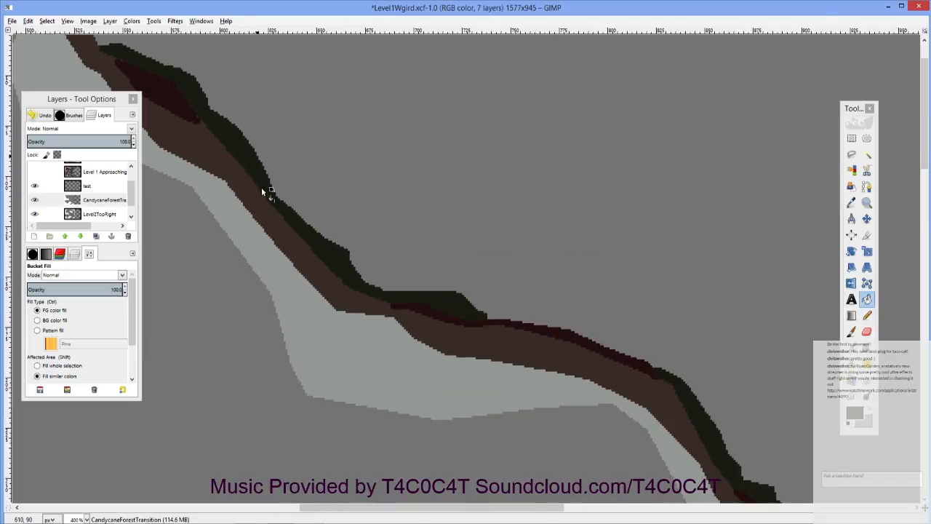
scroll(313, 246, "up", 4)
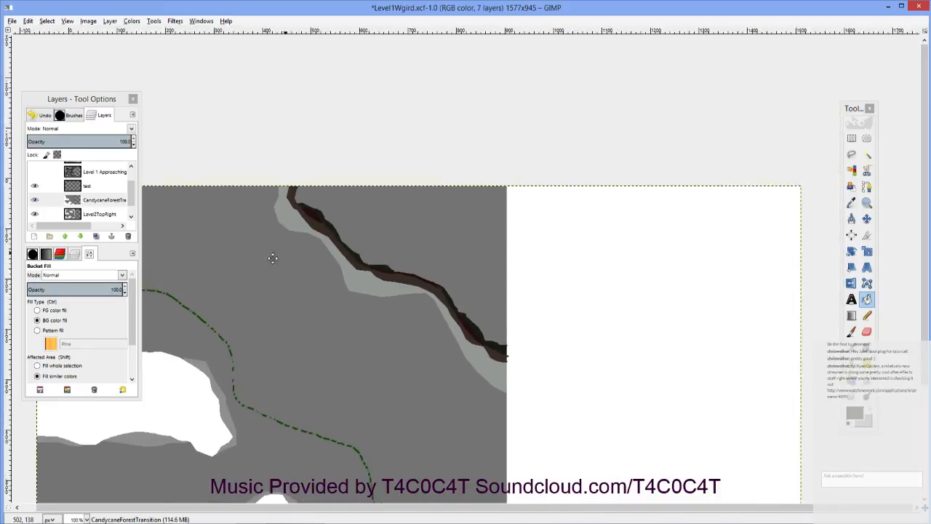
key("space")
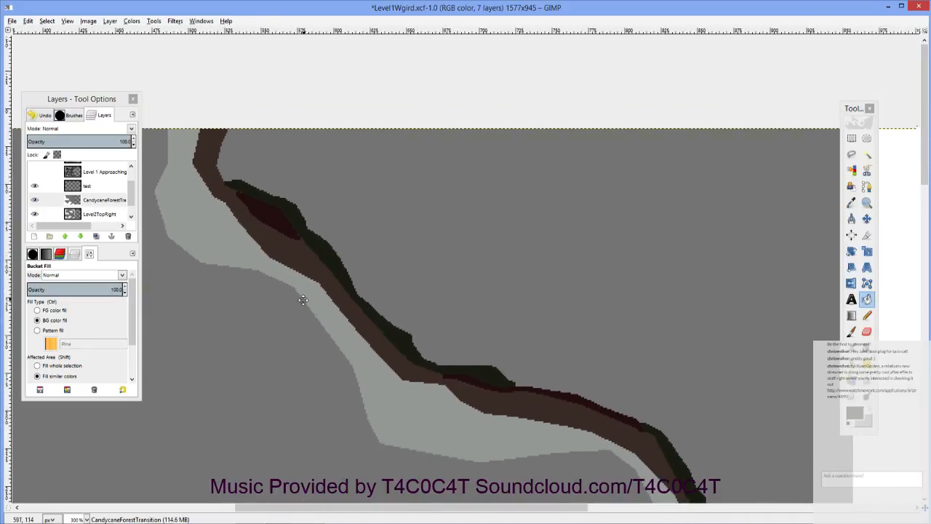
scroll(211, 140, "up", 3)
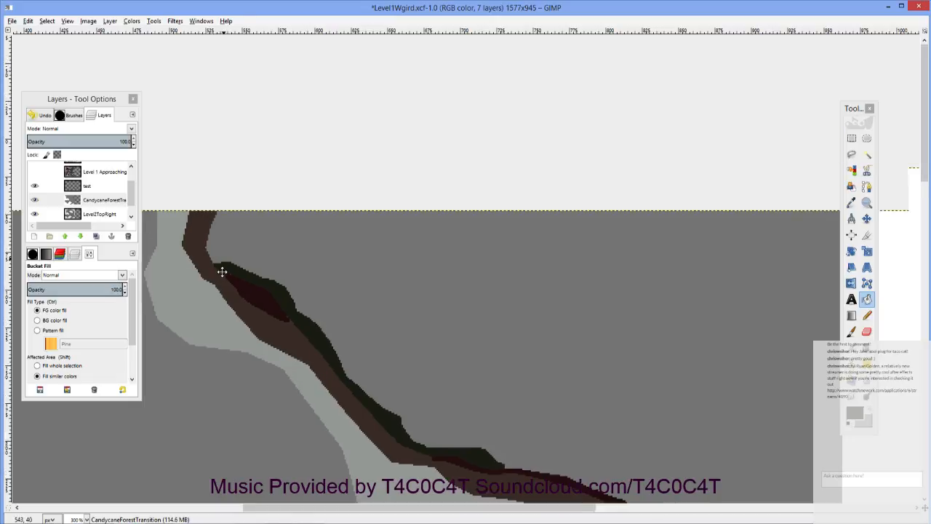
left_click(867, 317)
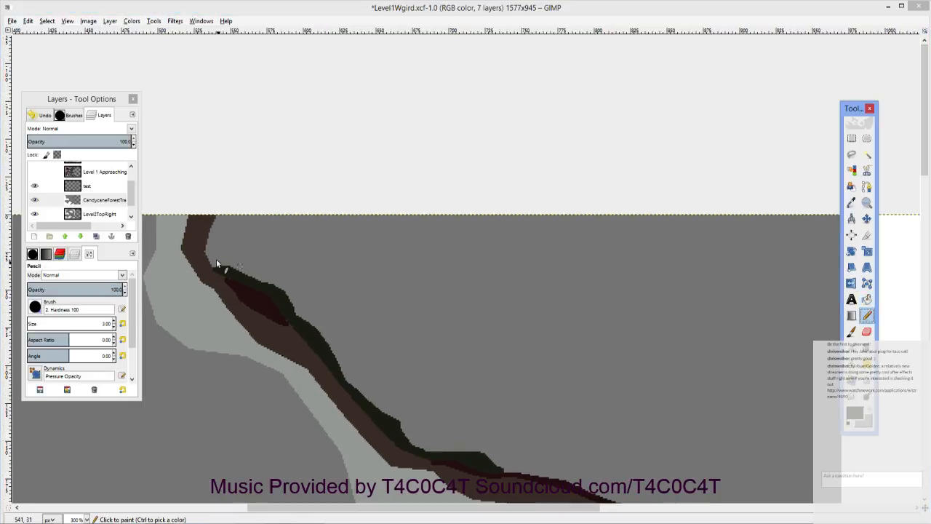
mouse_move(224, 266)
left_mouse_down()
mouse_move(235, 250)
mouse_move(218, 217)
left_mouse_up()
key("shift+b")
left_click(221, 246)
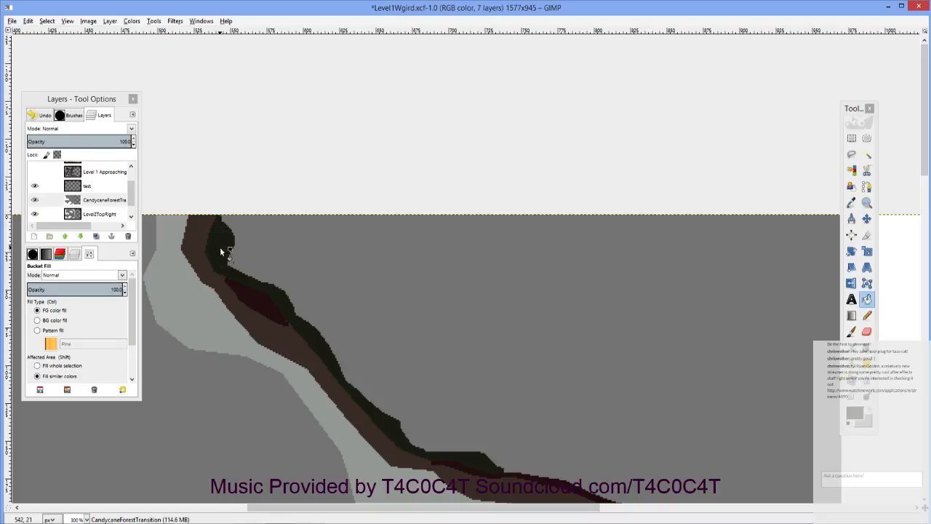
Step: Examine the dark green edging along the brown strip, close up and against the whole map
left_click_drag(310, 327, 207, 253)
scroll(266, 273, "down", 1)
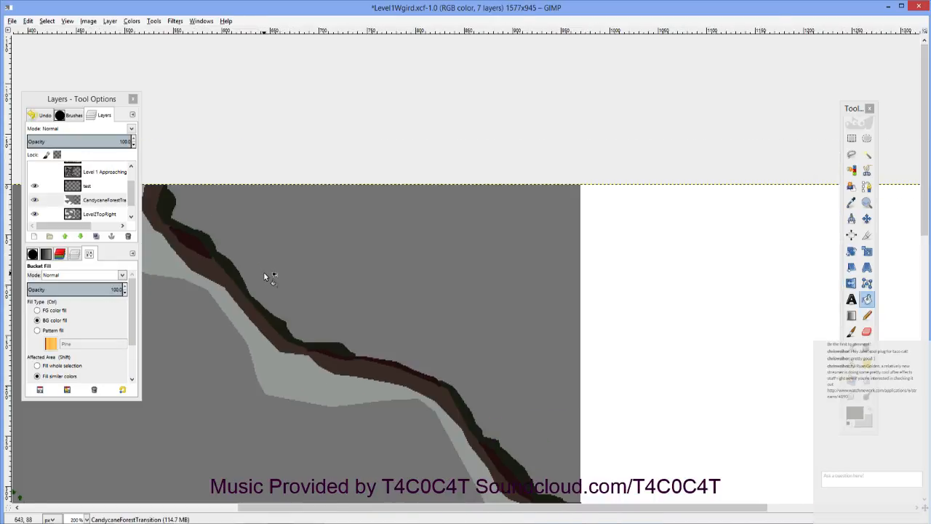
left_click_drag(271, 272, 318, 232)
scroll(318, 232, "up", 1)
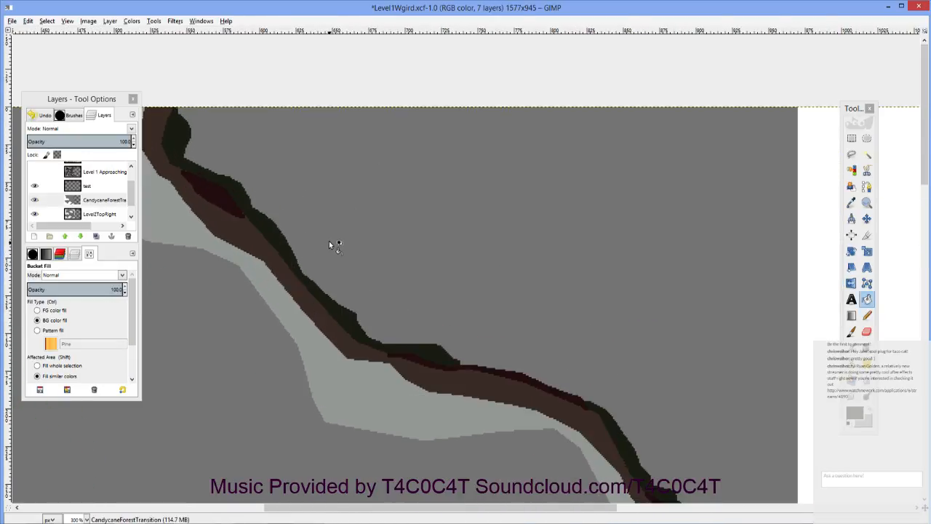
left_click_drag(322, 282, 323, 286)
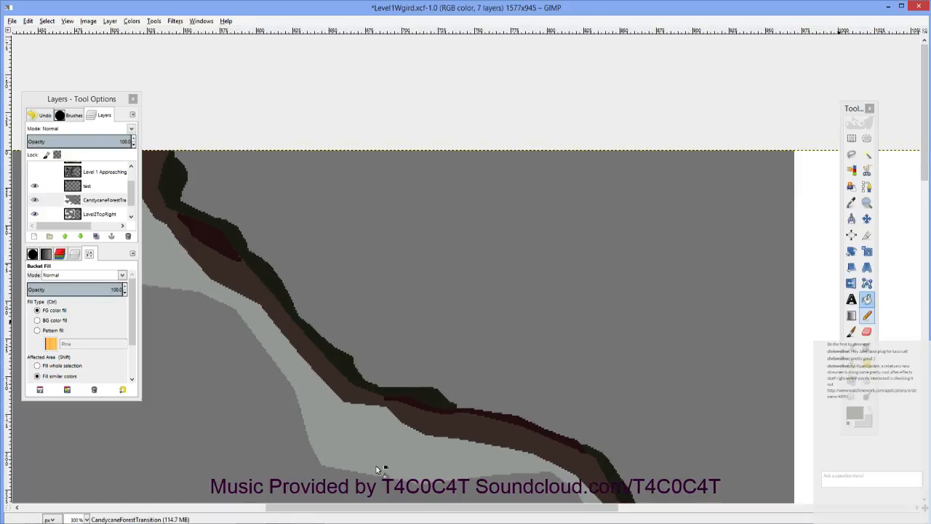
scroll(391, 388, "down", 2)
left_click_drag(395, 387, 443, 221)
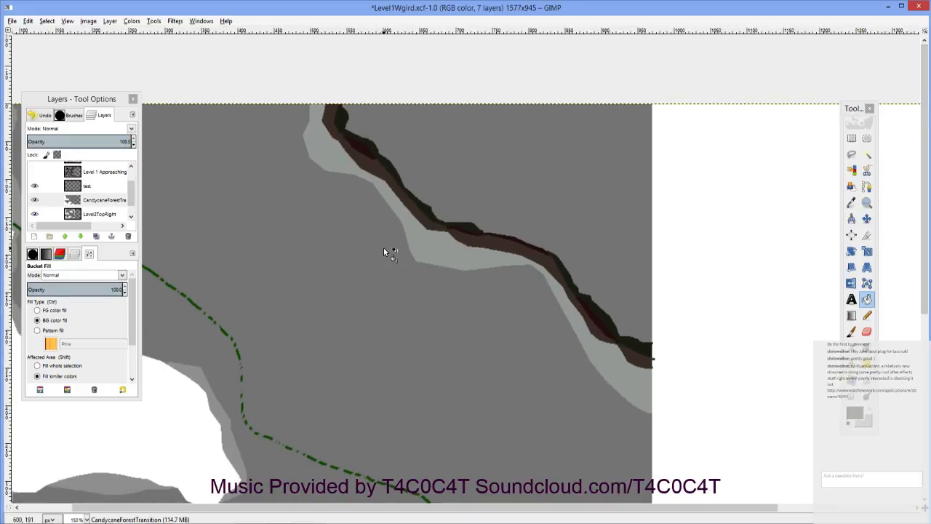
scroll(386, 253, "down", 2)
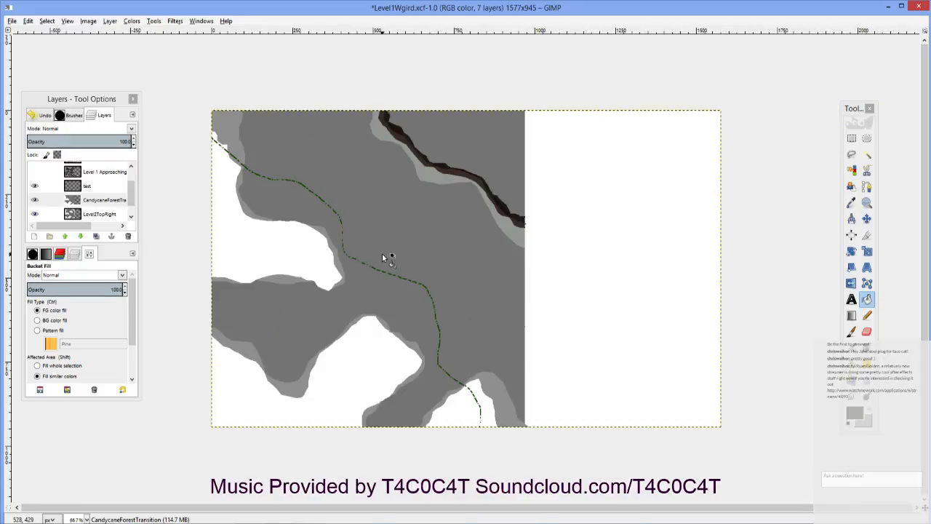
scroll(458, 158, "up", 4)
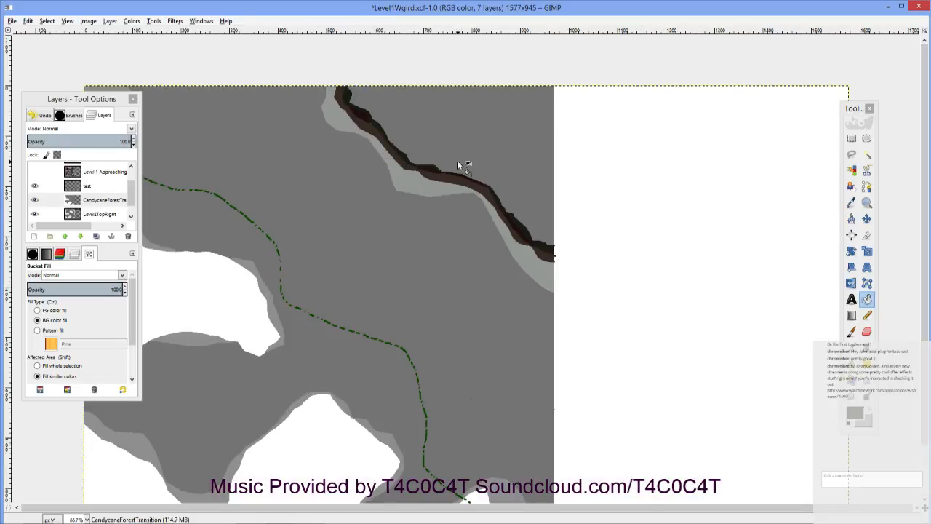
Step: Pencil a dark green contour along the outer side of the middle reddish brown strip and fill the enclosed gaps
left_click_drag(457, 172, 514, 321)
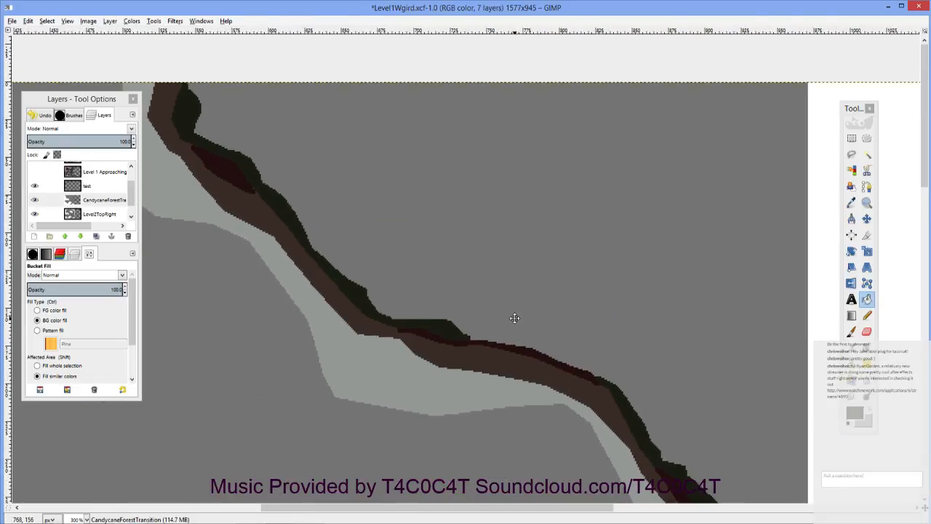
left_click_drag(358, 279, 354, 308)
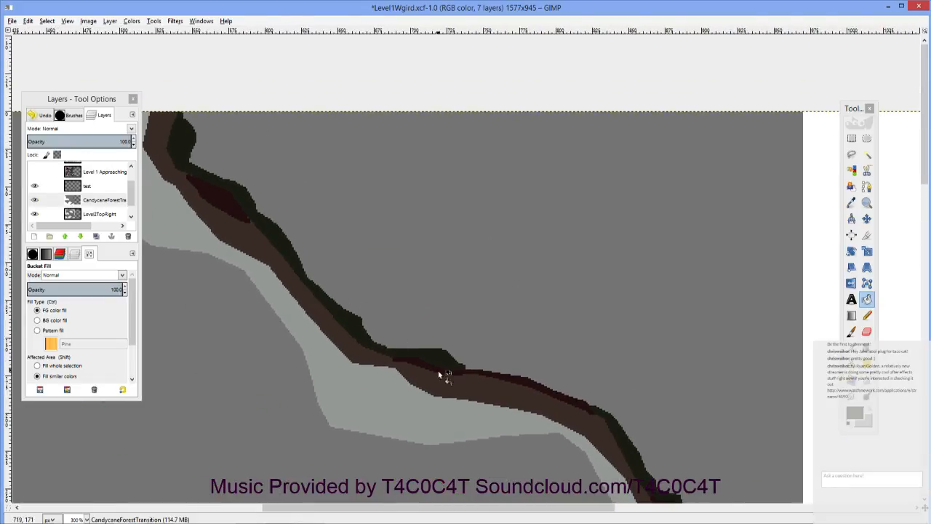
left_click(866, 315)
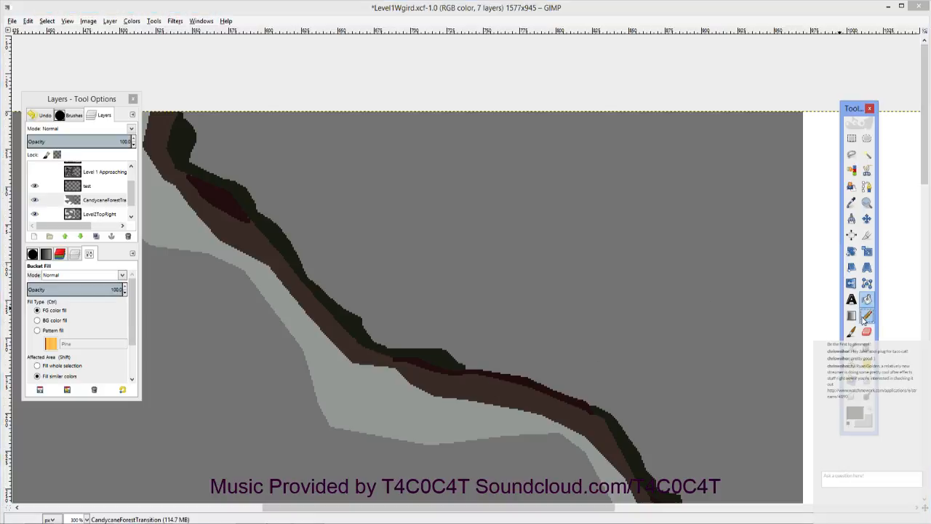
left_click(454, 362)
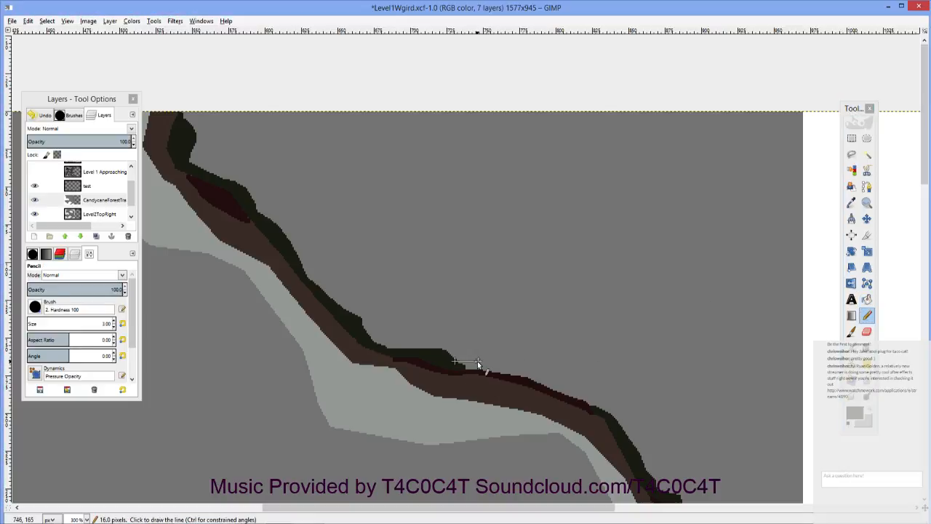
left_click(533, 378, "shift")
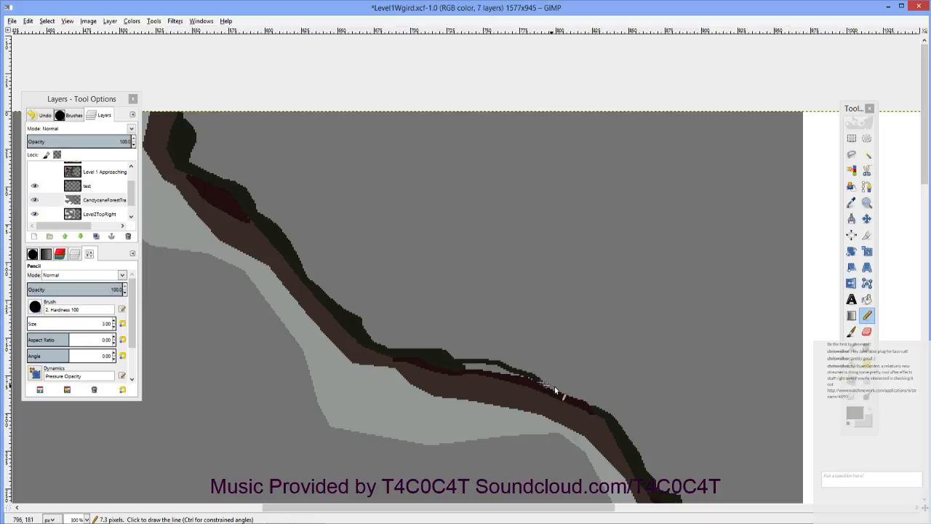
left_click(576, 393, "shift")
key("shift+b")
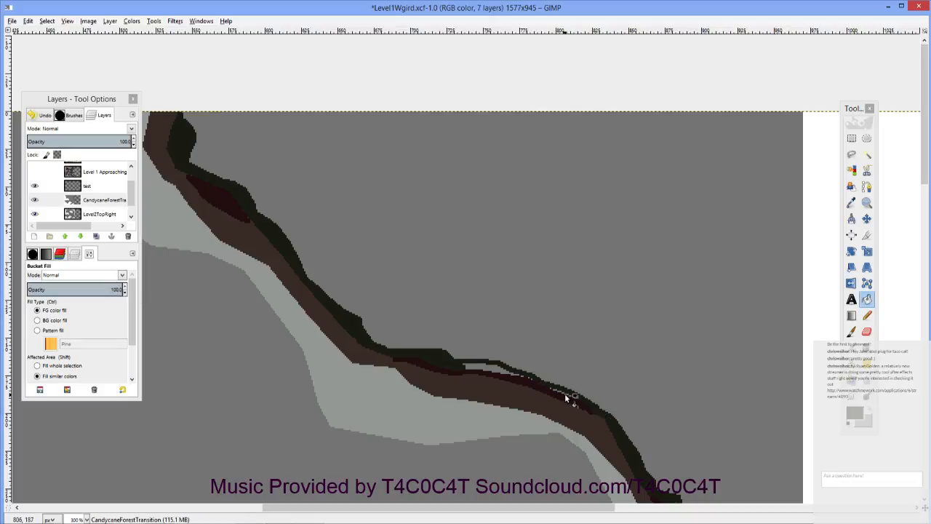
left_click(557, 395, "ctrl")
scroll(556, 395, "up", 3, "ctrl")
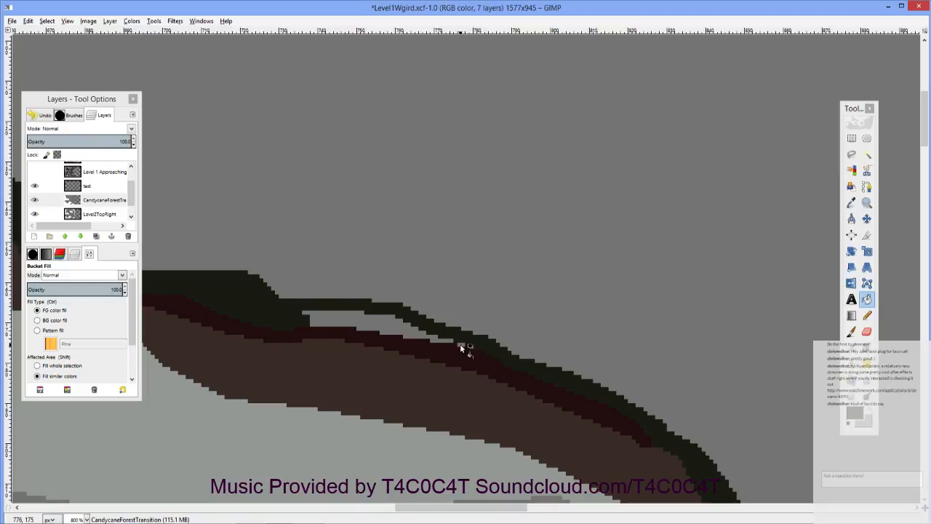
left_click(420, 331)
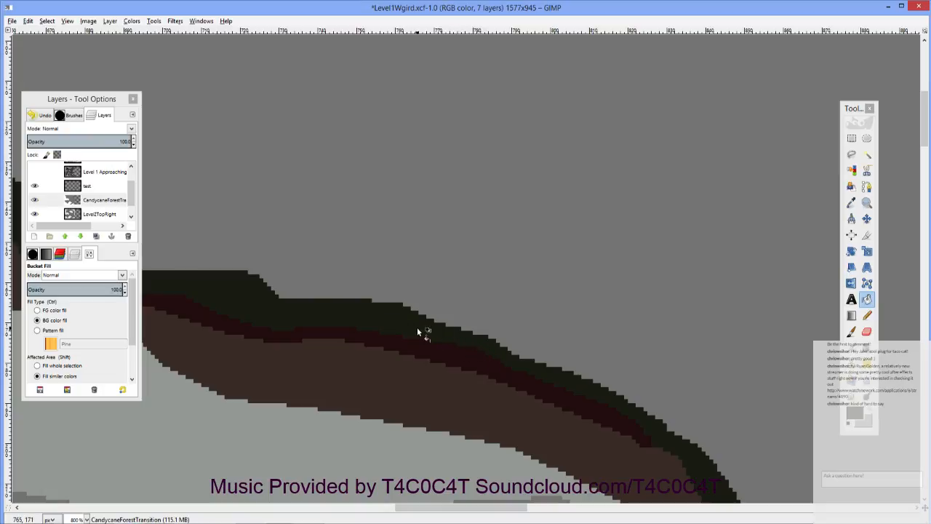
Step: Review the finished northeast band at several zoom levels and compare it with the rest of the map
scroll(419, 331, "down", 2)
scroll(417, 331, "down", 2)
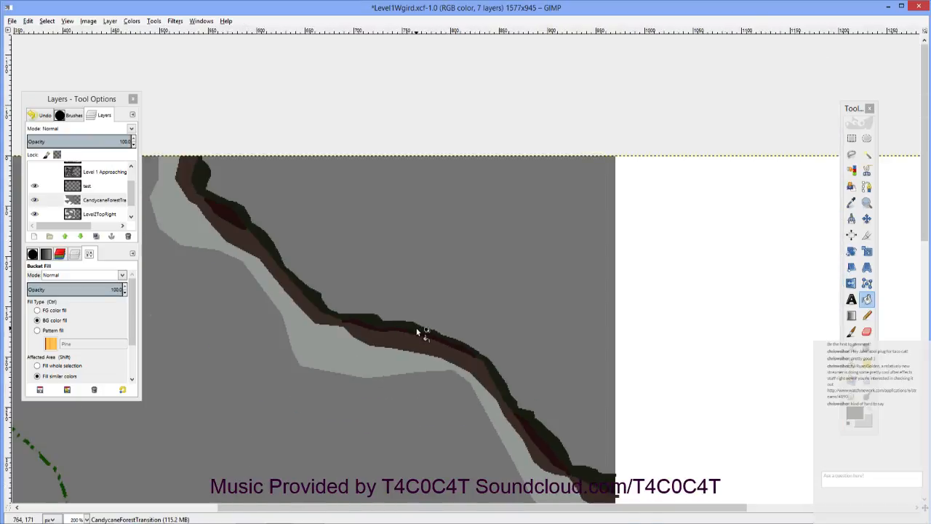
scroll(363, 277, "down", 3)
scroll(363, 277, "right", 2)
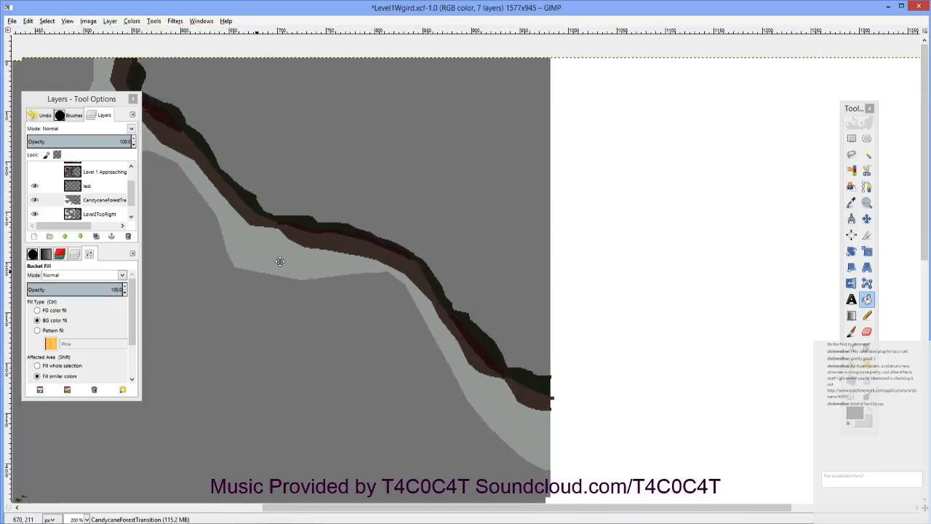
scroll(279, 261, "left", 3)
scroll(279, 261, "up", 3)
scroll(412, 327, "down", 3)
scroll(412, 327, "up", 2)
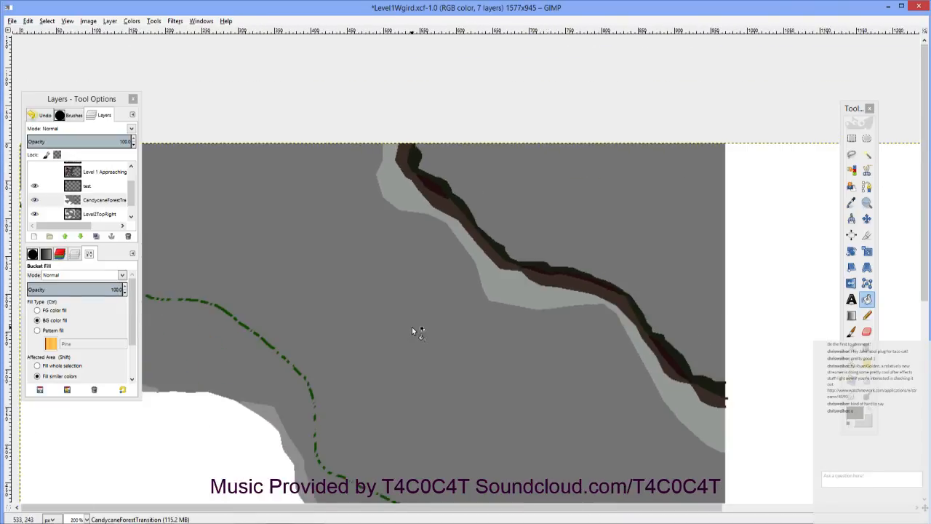
scroll(412, 326, "down", 5)
scroll(412, 325, "up", 2)
left_click_drag(407, 275, 416, 346)
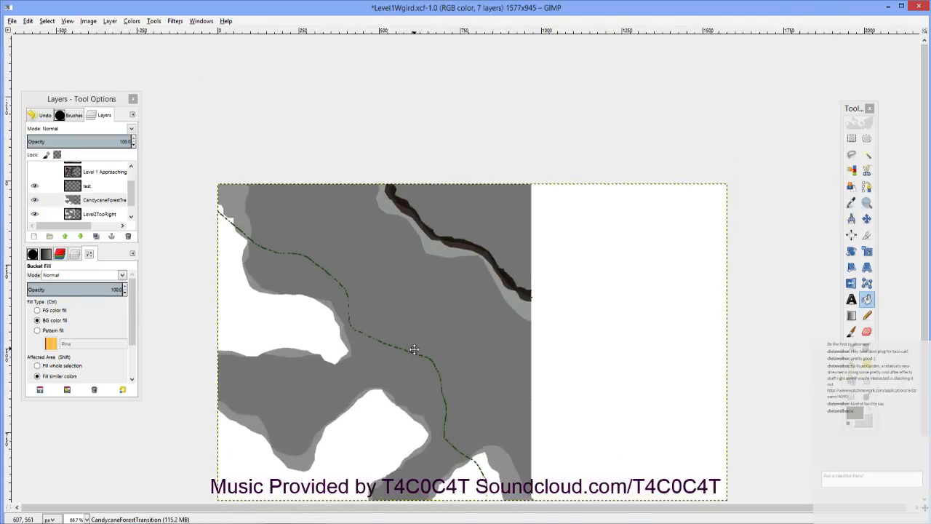
Step: Examine the shaded northeast band close up from the canvas's north edge to its east end, and against the whole map
scroll(429, 290, "up", 4)
left_click_drag(428, 227, 435, 402)
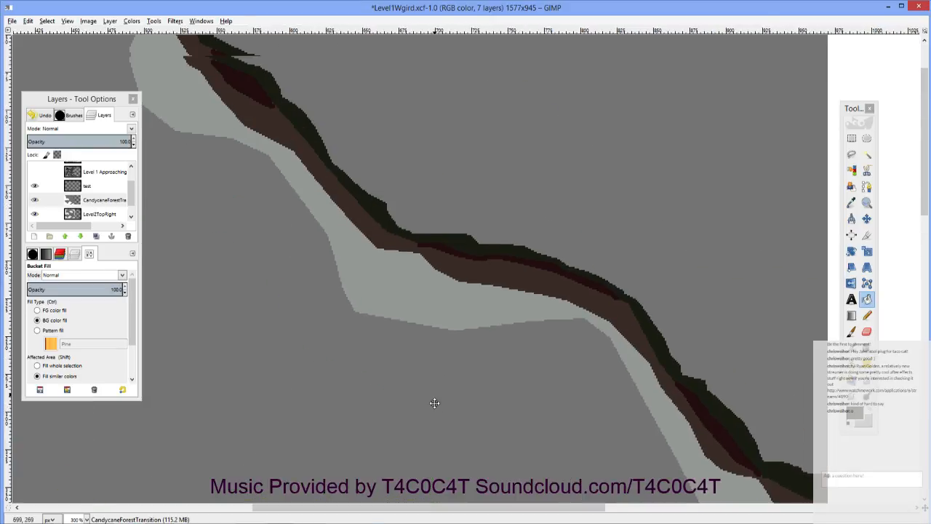
scroll(437, 270, "up", 4)
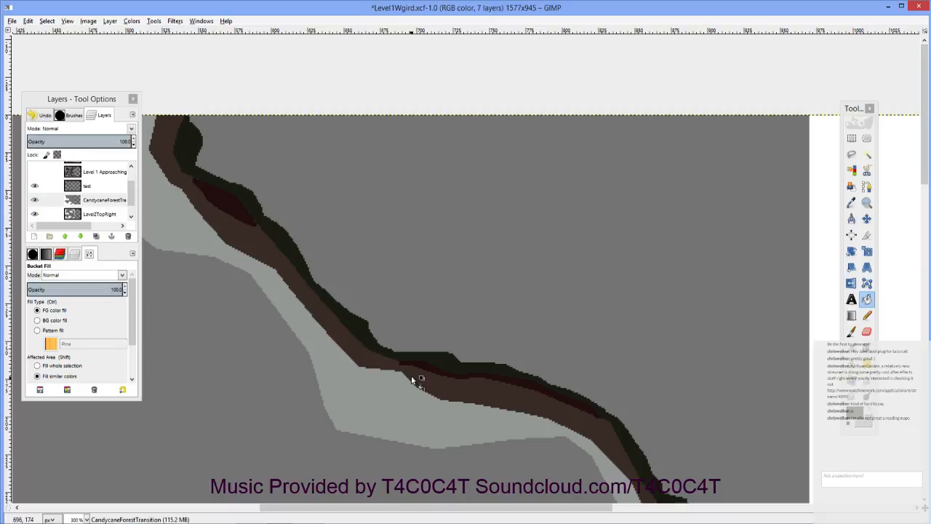
left_click_drag(403, 357, 341, 223)
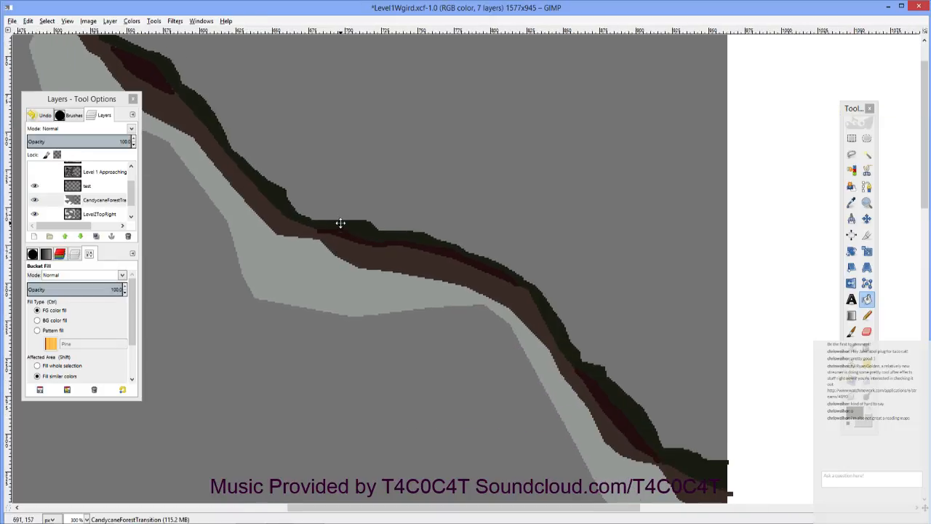
scroll(480, 277, "down", 4, "ctrl")
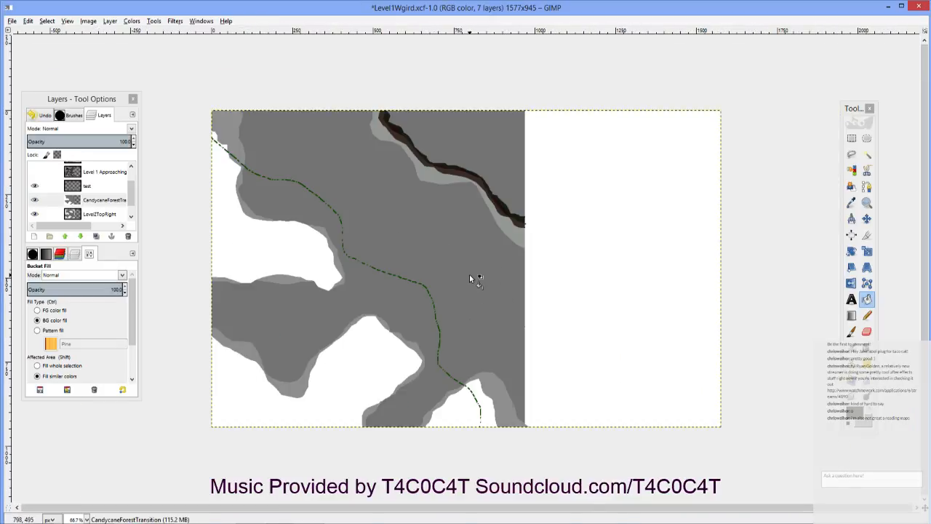
scroll(471, 280, "up", 4)
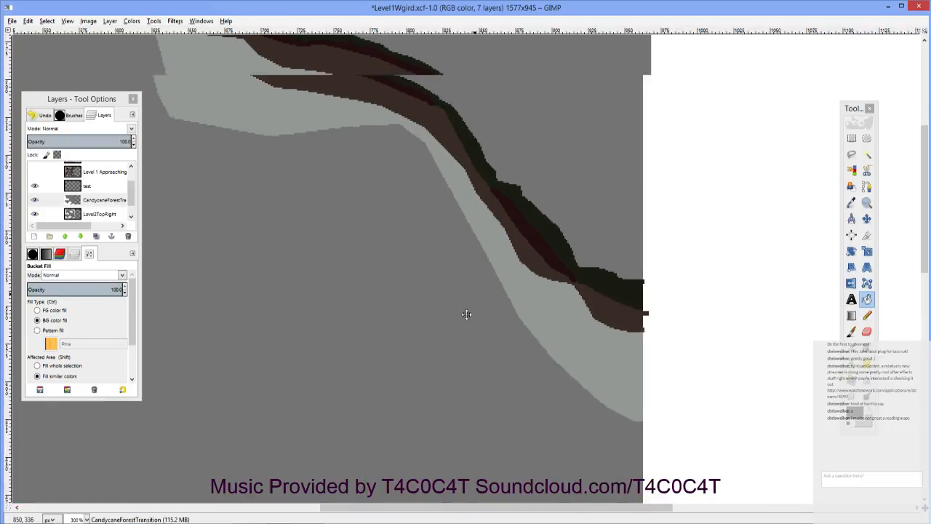
left_click_drag(467, 315, 450, 357)
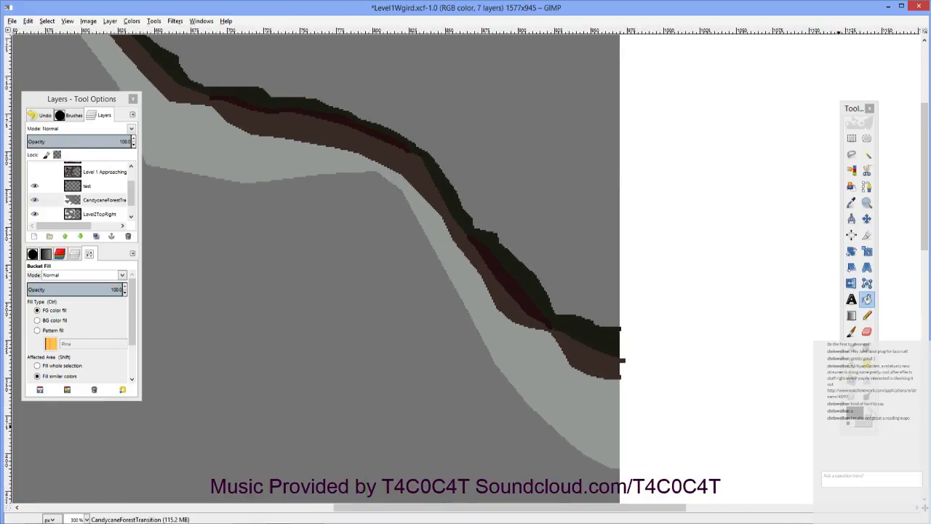
left_click(870, 413)
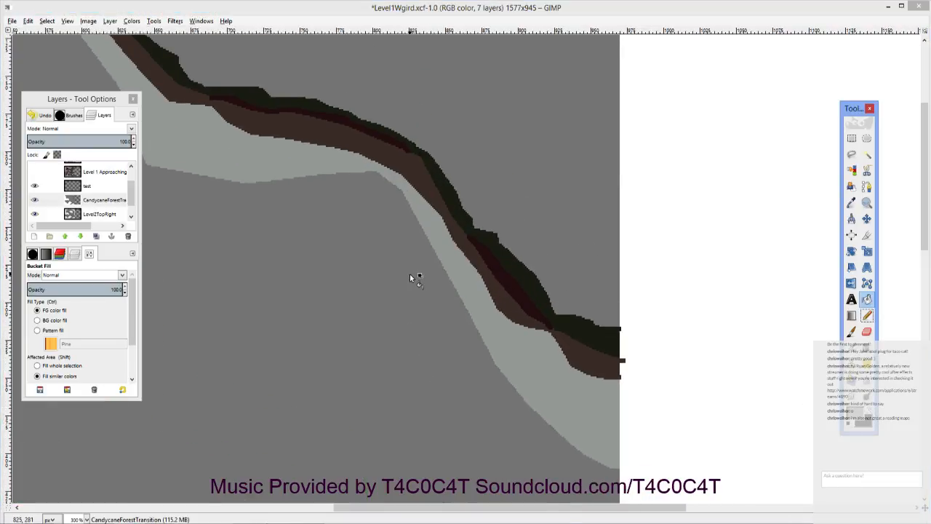
scroll(409, 278, "down", 4)
scroll(409, 277, "up", 4)
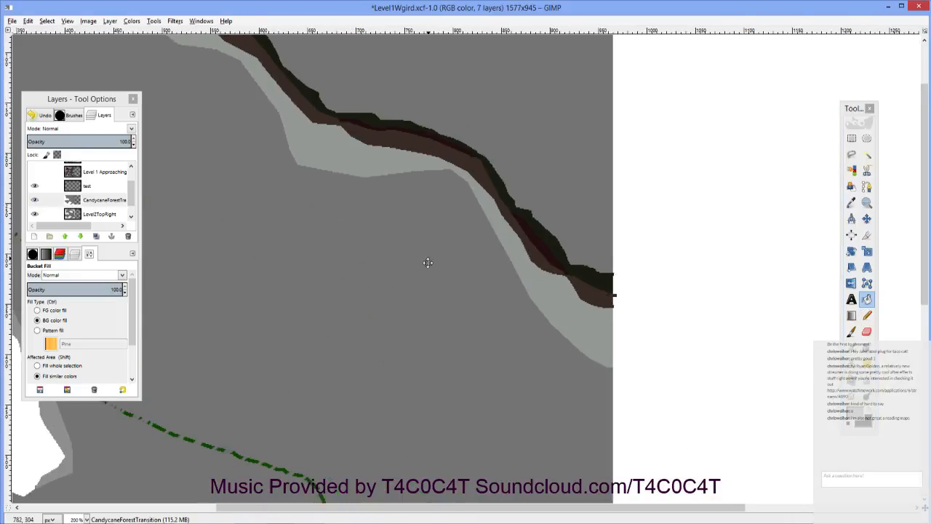
left_click_drag(428, 263, 546, 264)
left_click_drag(544, 313, 424, 236)
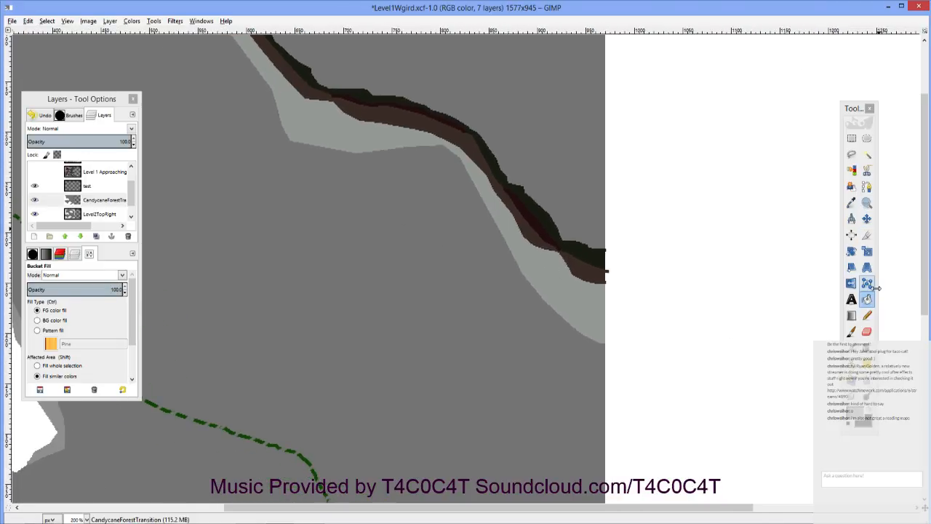
left_click(851, 138)
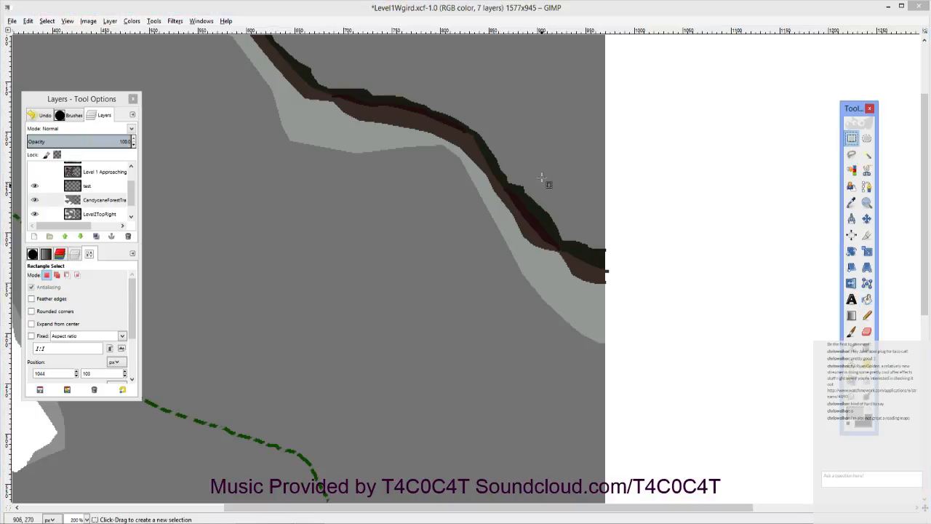
left_click_drag(499, 139, 561, 354)
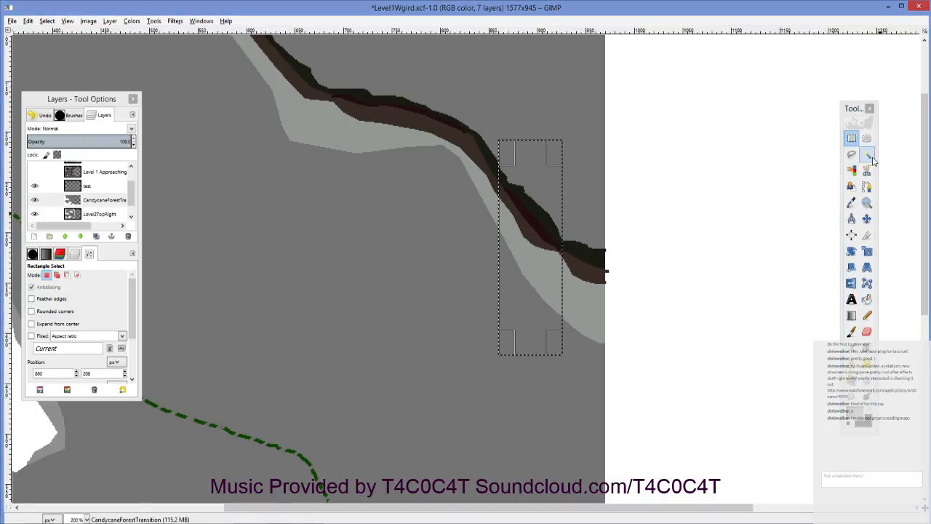
left_click(797, 179)
Step: Outline an elongated vertical oval across the band near its east end with Free Select and delete the layer's contents inside it
left_click(852, 155)
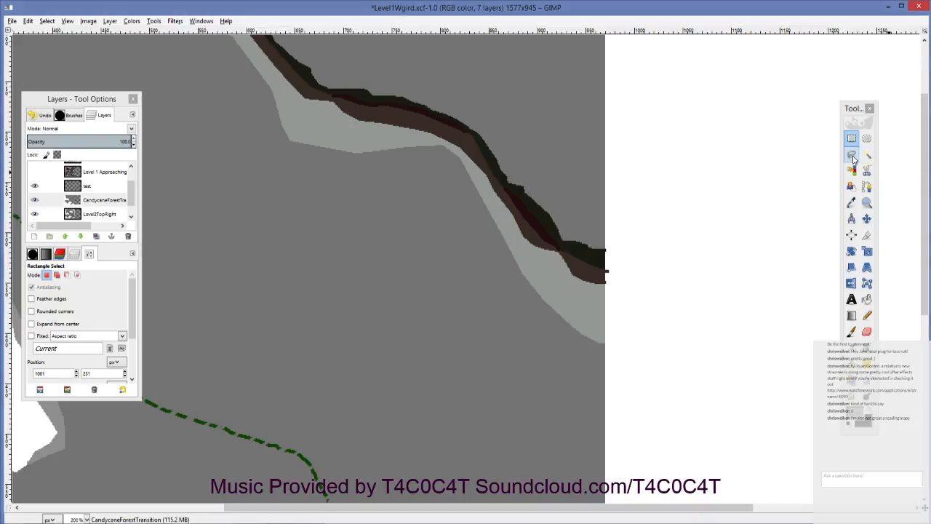
left_click(505, 132, "shift")
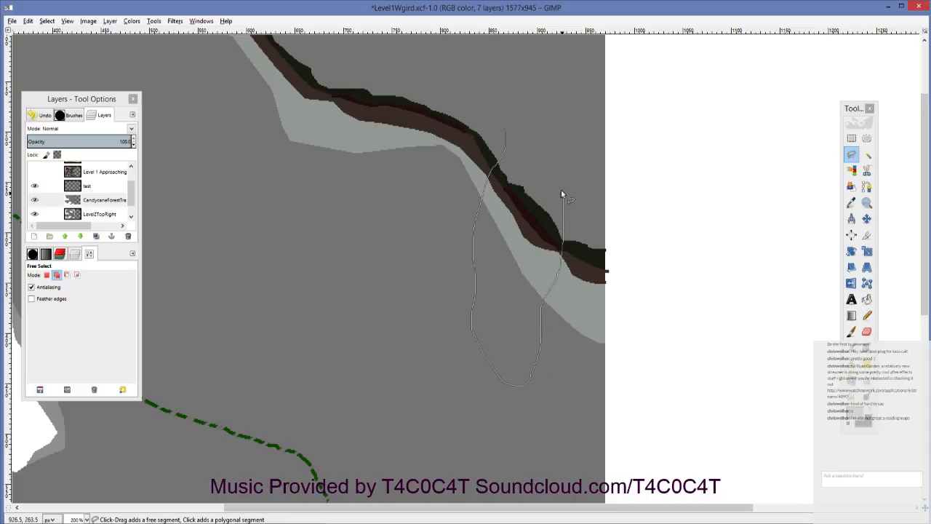
left_click_drag(525, 130, 505, 130)
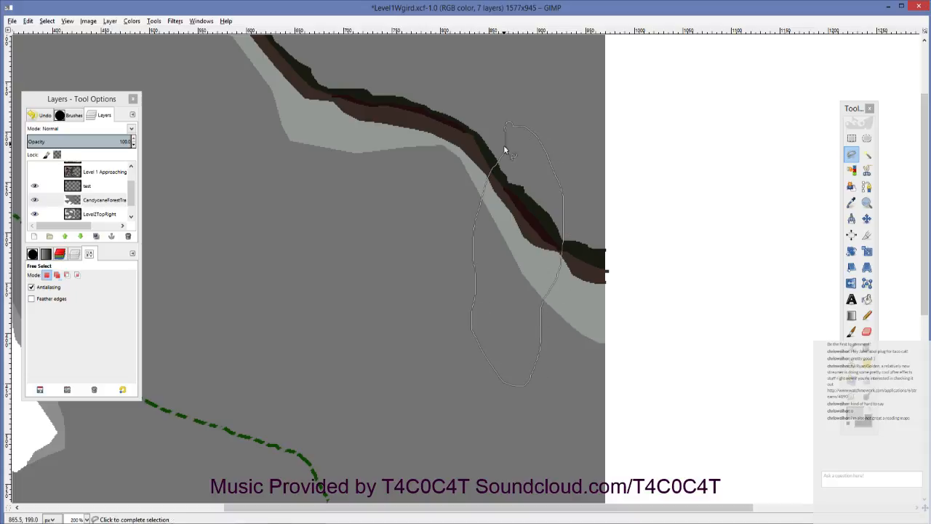
key("Delete")
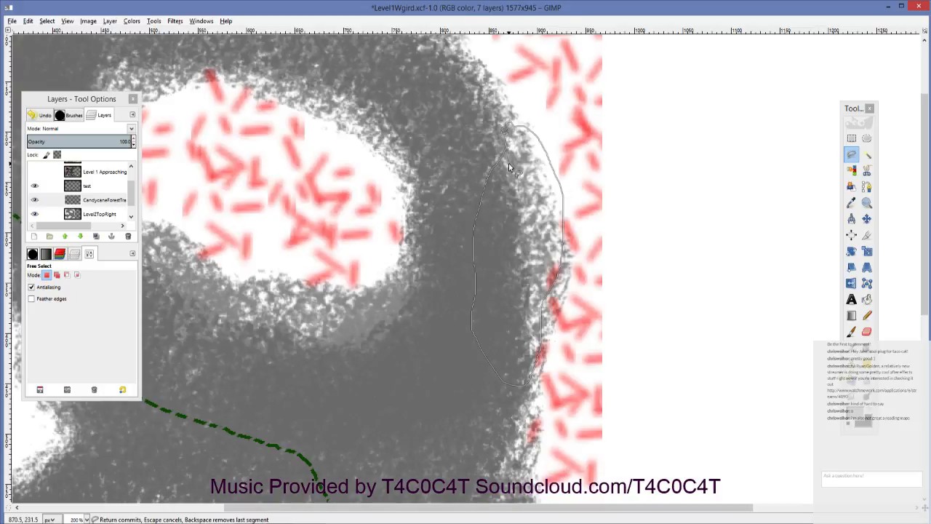
key("ctrl+z")
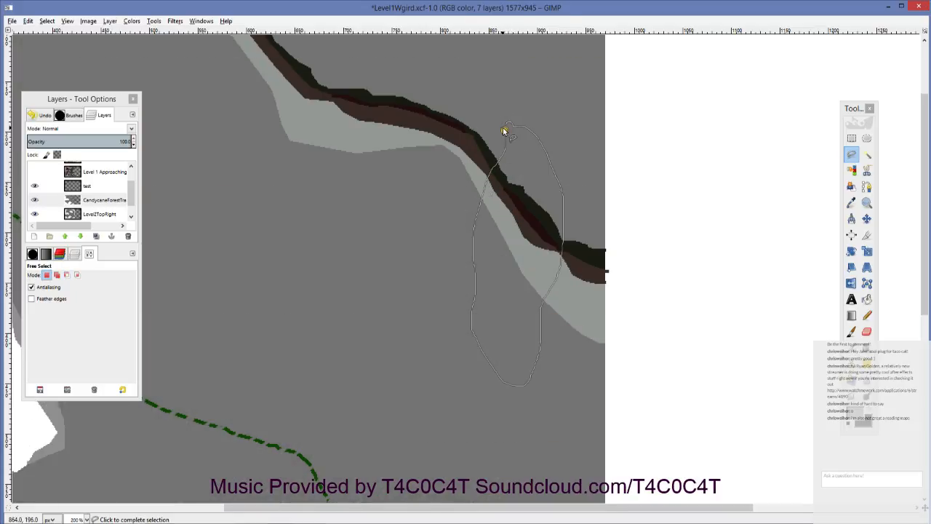
left_click(505, 130)
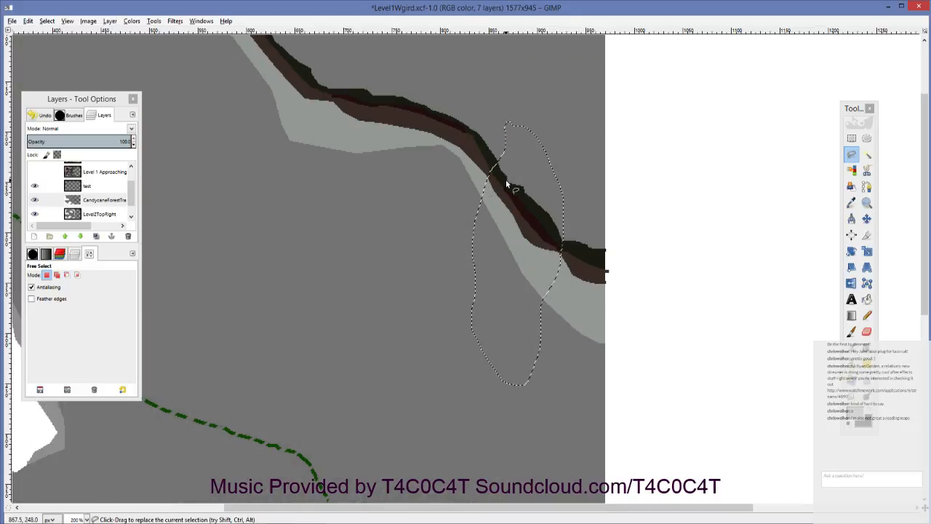
key("Delete")
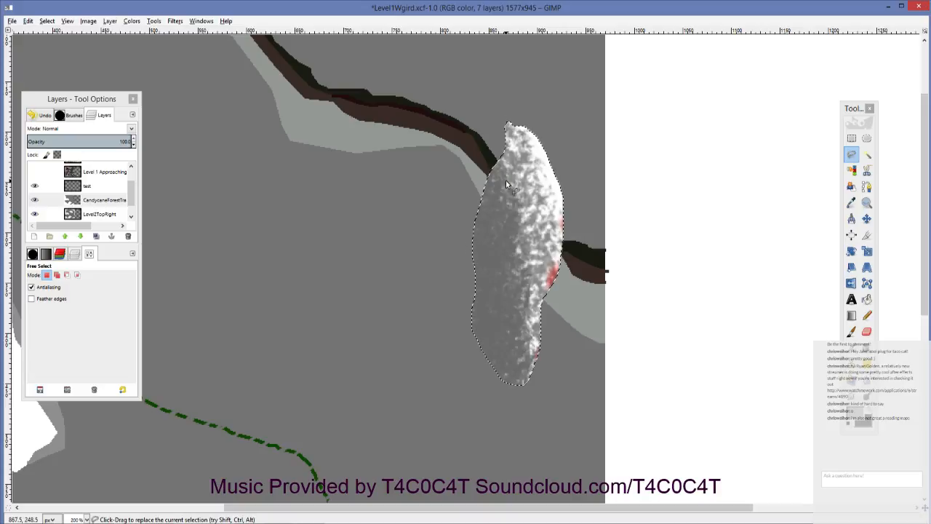
Step: Switch from Free Select to the Bucket Fill tool with the cleared oval still selected
left_click(867, 299)
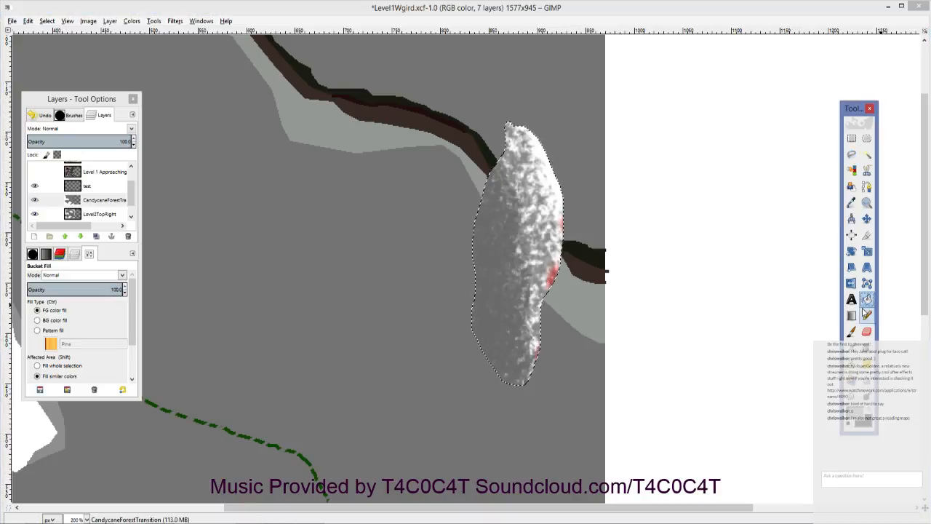
Step: Try to cover the oval selection over the brown ridge with a flat fill in the surrounding dark grey
left_click(482, 258)
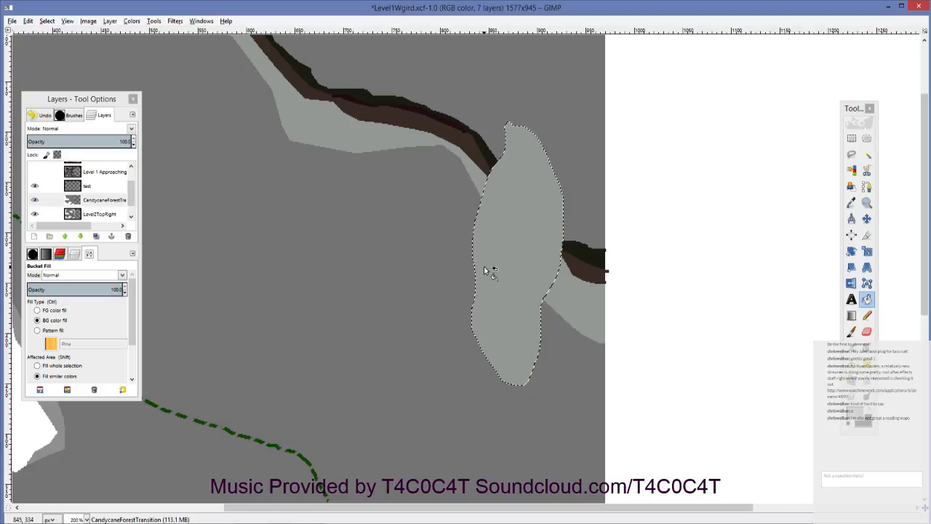
key("ctrl+z")
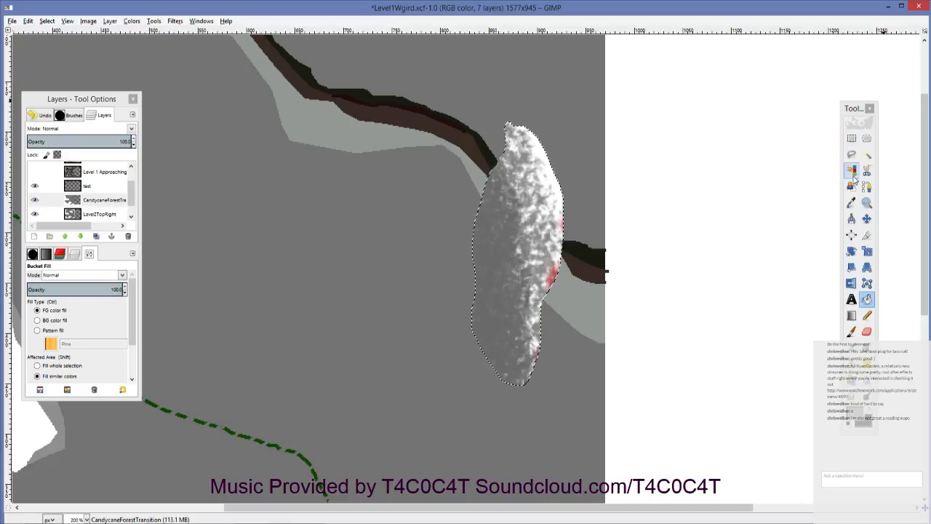
left_click(851, 203)
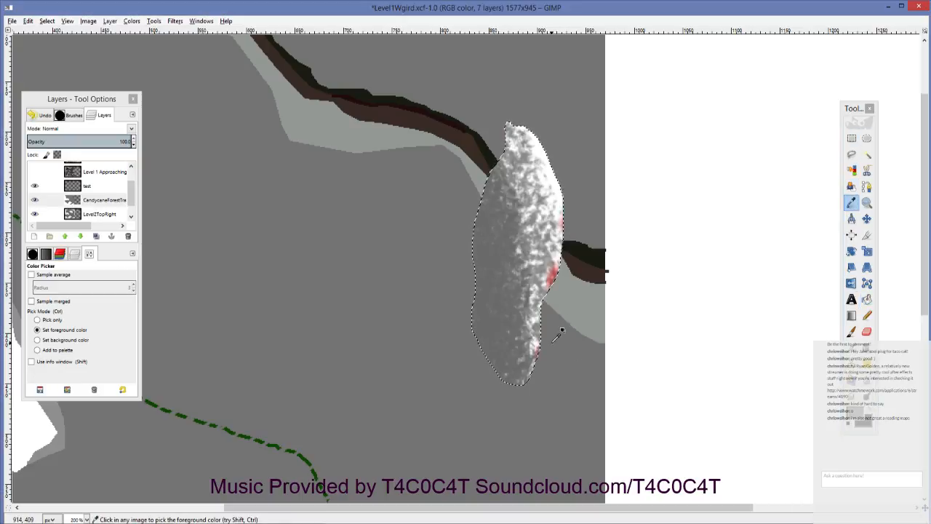
left_click(866, 299)
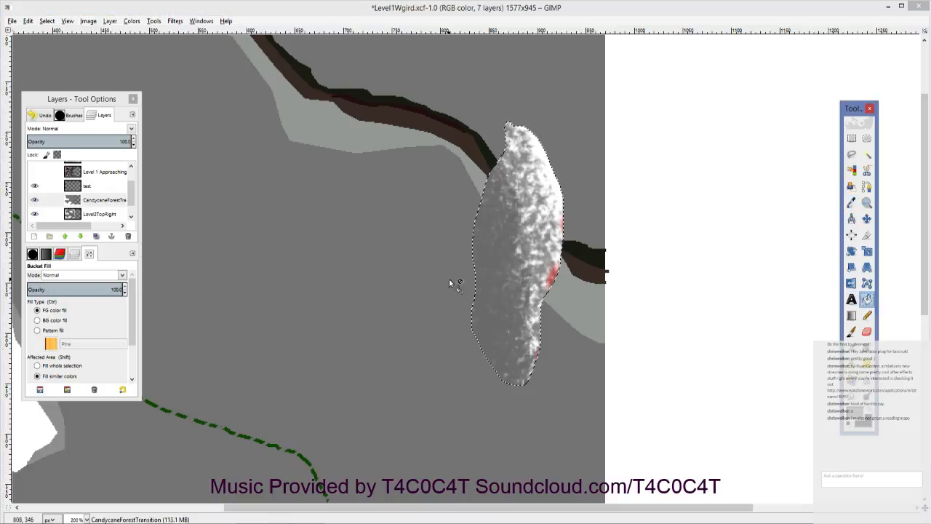
left_click(503, 283)
scroll(503, 284, "down", 4)
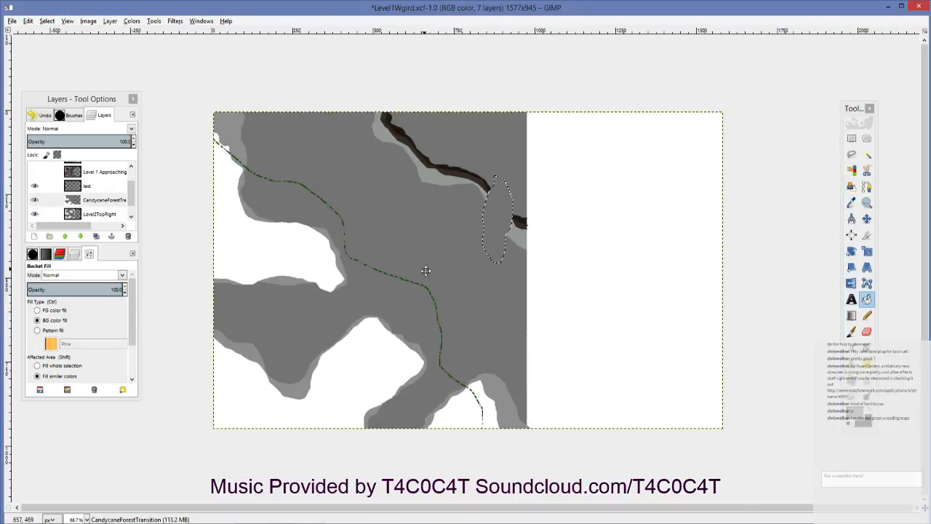
scroll(484, 280, "up", 4)
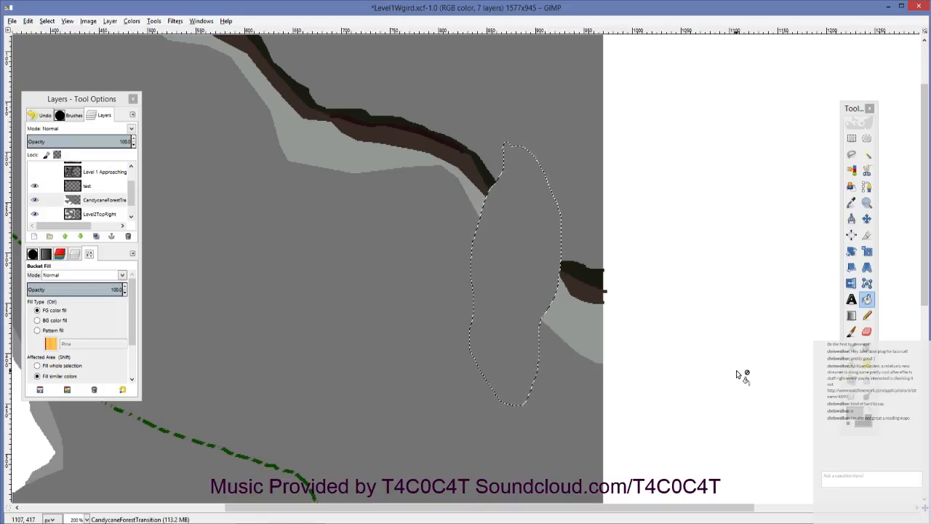
Step: Clear the oval selection and pencil over the leftover white edge marks around it in dark grey with a size 3 brush
left_click(851, 137)
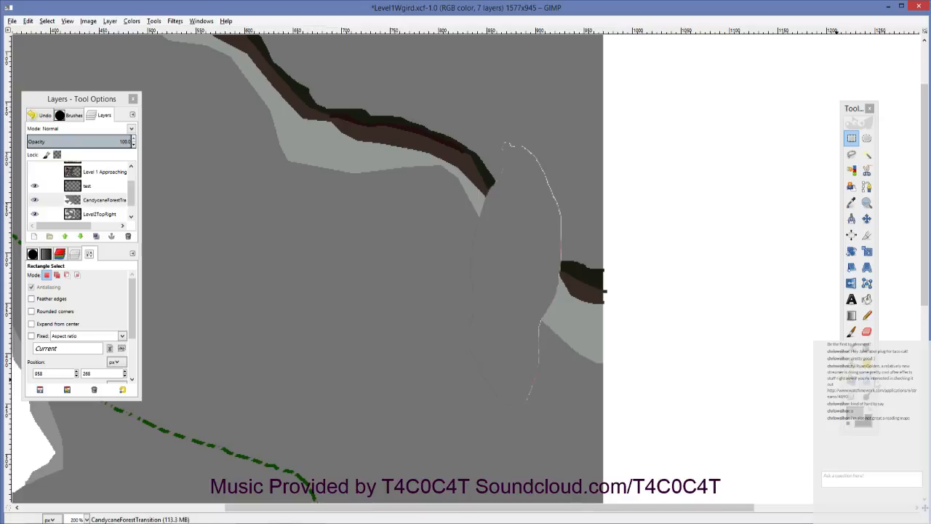
left_click(867, 316)
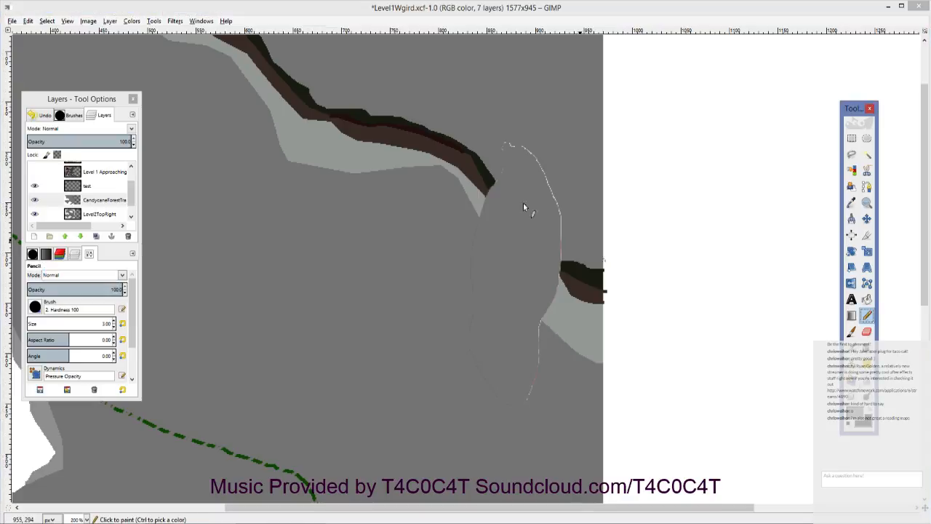
mouse_move(538, 162)
left_mouse_down()
mouse_move(561, 222)
mouse_move(555, 291)
mouse_move(560, 266)
left_mouse_up()
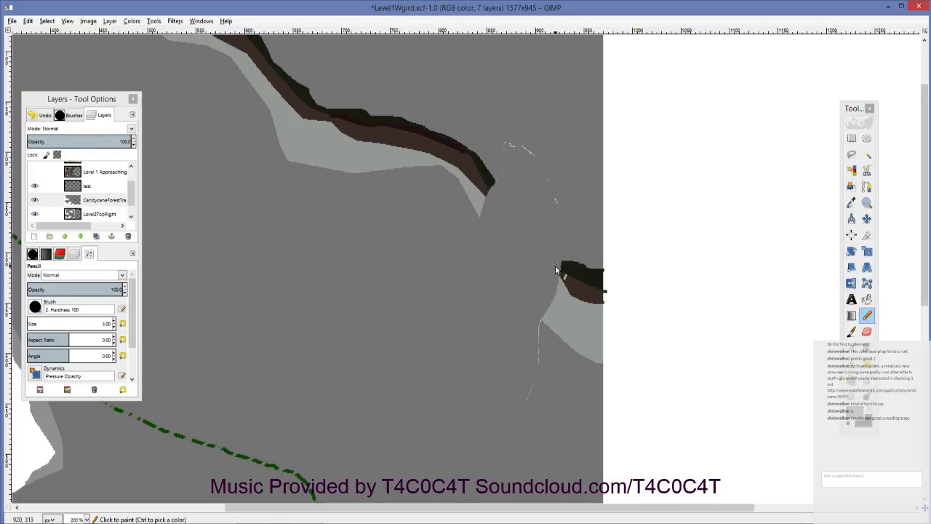
left_click_drag(537, 339, 533, 391)
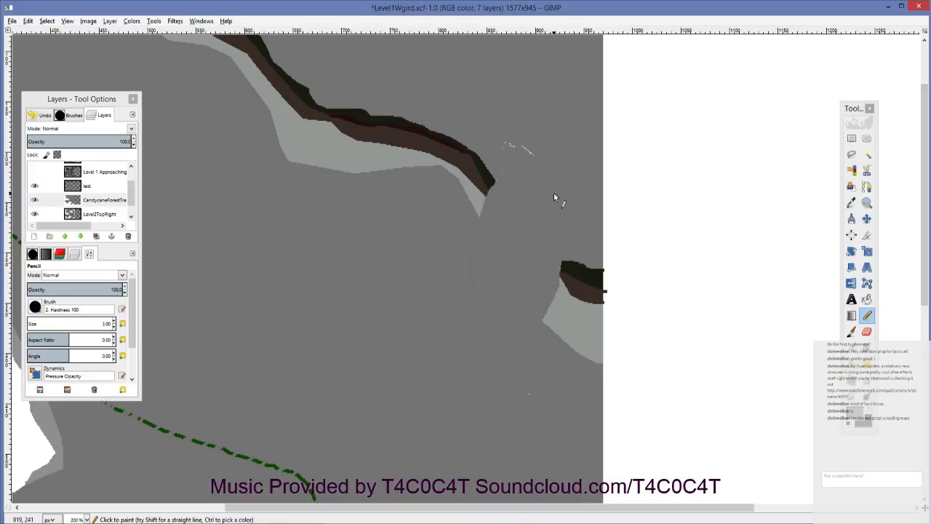
left_click_drag(534, 154, 509, 141)
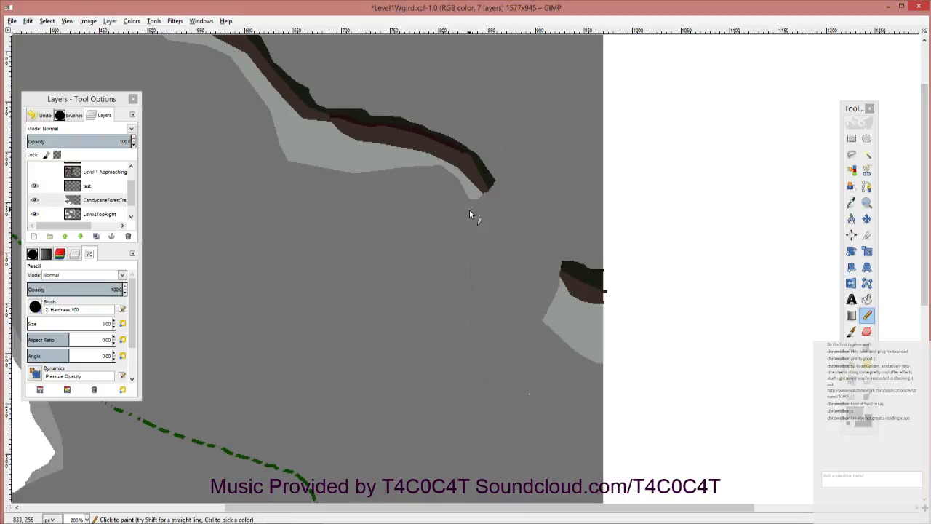
left_click_drag(489, 280, 389, 239)
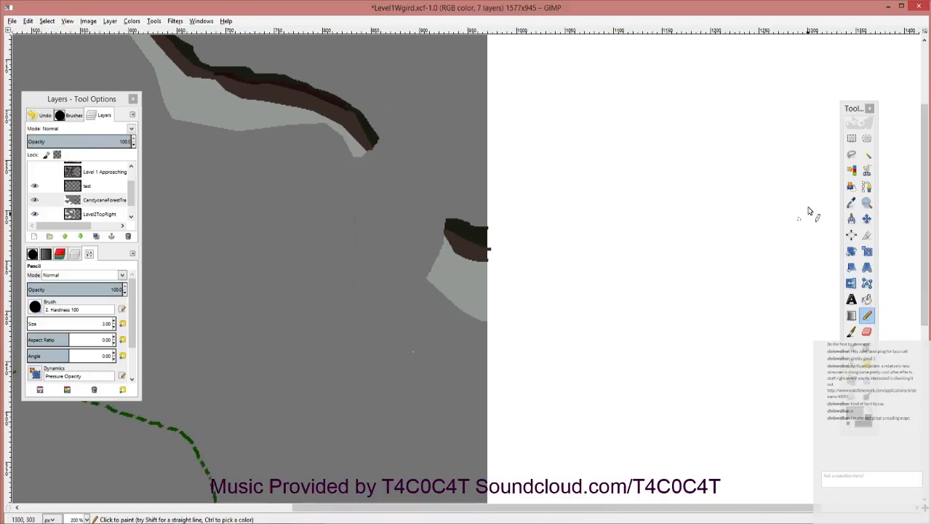
Step: Sample the light grey of the ridge's border and pencil connected line segments across the gap to join both border ends
left_click(851, 203)
scroll(373, 216, "up", 2)
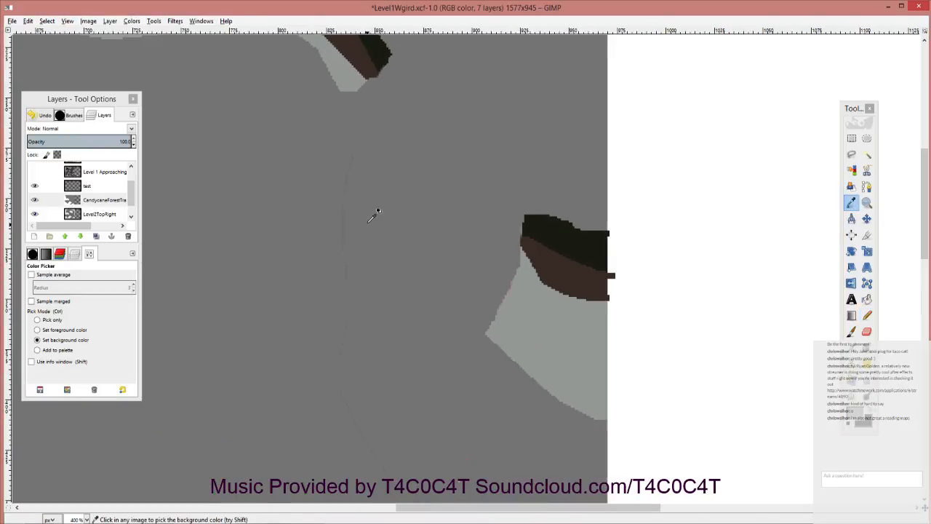
left_click_drag(368, 233, 376, 289)
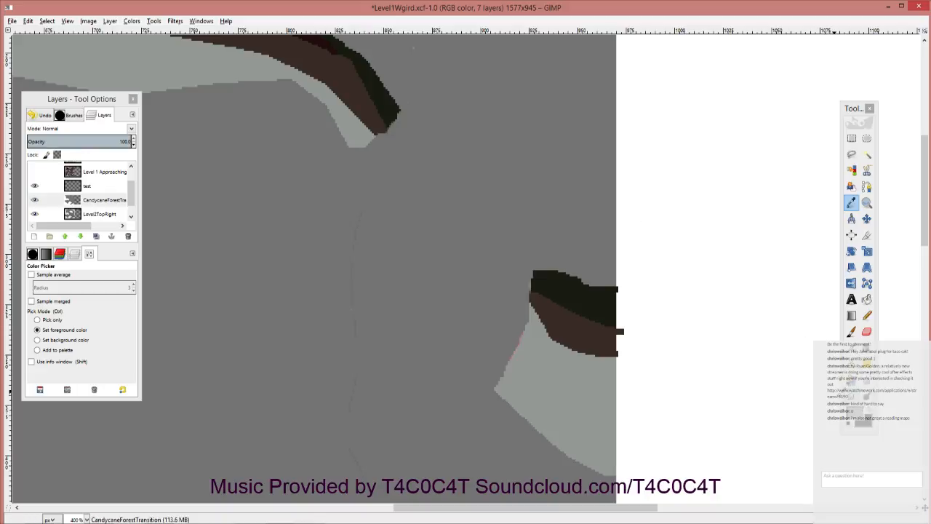
key("n")
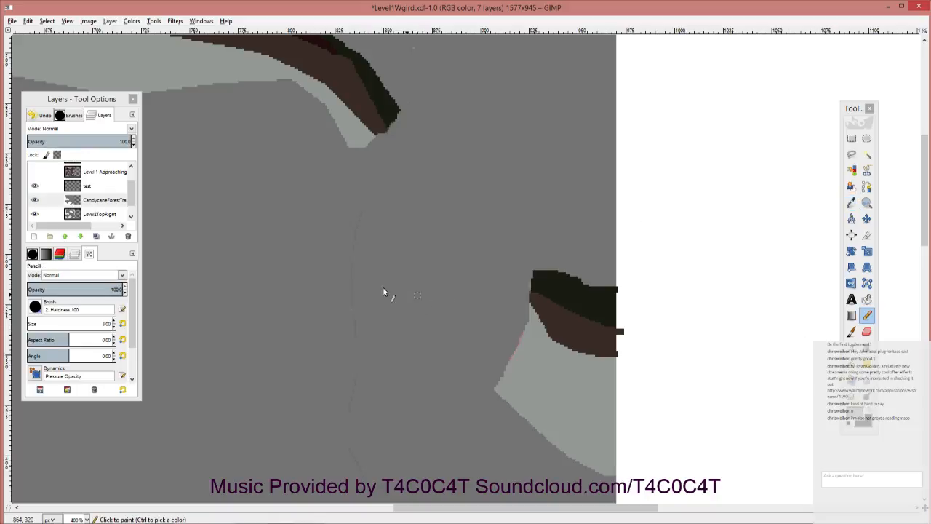
left_click(365, 148)
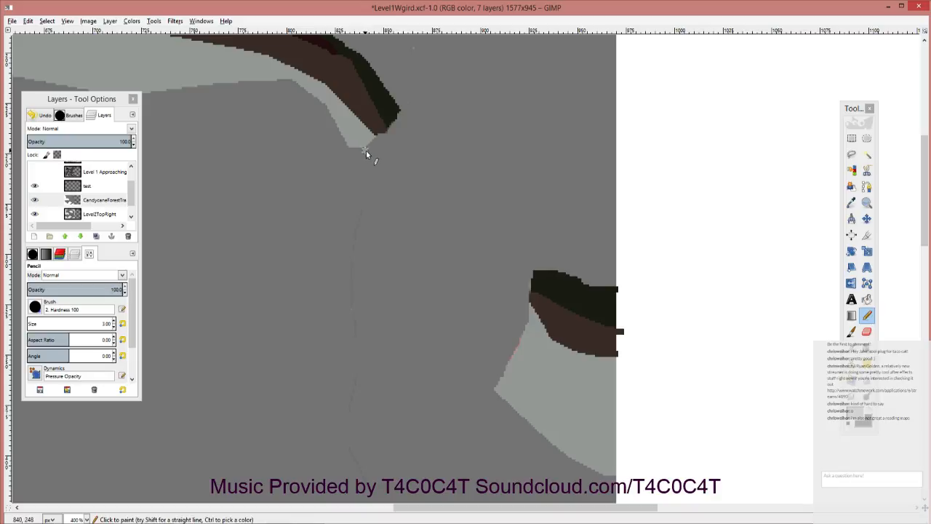
left_click(393, 206, "shift")
left_click(413, 216, "shift")
left_click(464, 292, "shift")
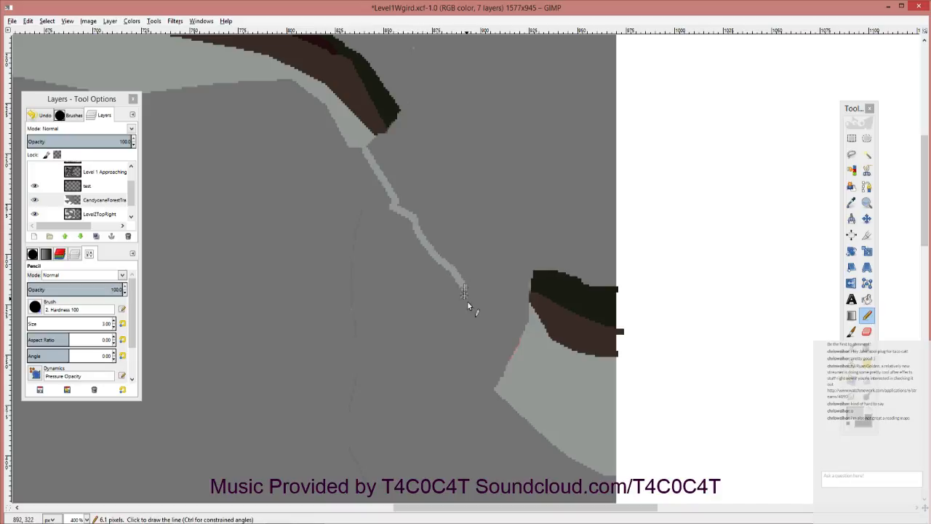
left_click(502, 356, "shift")
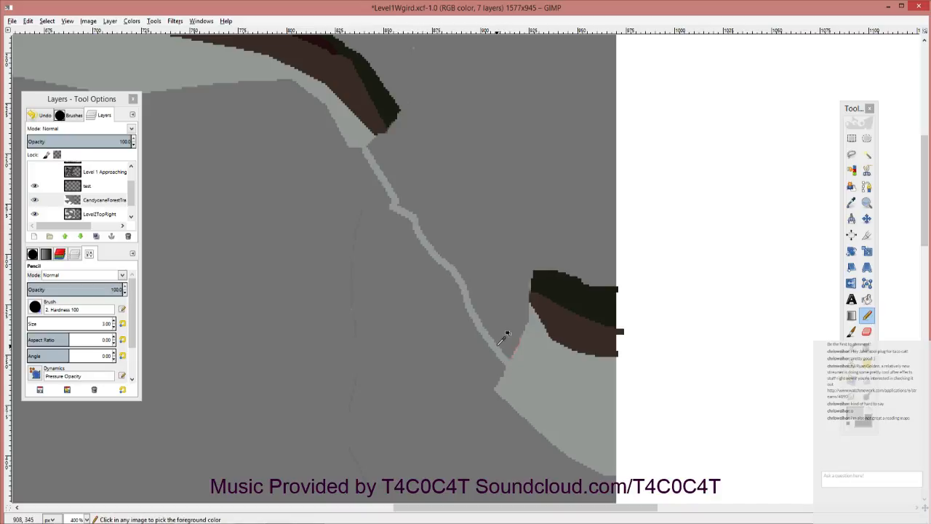
Step: Undo the pencil lines, touch-ups and fills step by step until the ridge runs through the rectangular selection as one continuous band
key("ctrl+z")
key("ctrl+z")
key("ctrl+z")
key("ctrl+z")
key("ctrl+z")
key("ctrl+z")
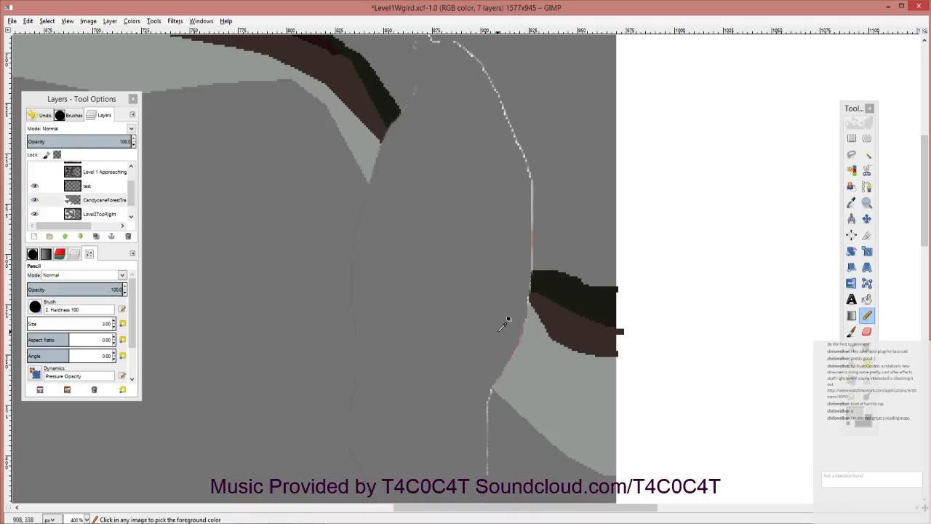
key("ctrl+z")
key("ctrl+z")
key("ctrl+z")
left_click_drag(410, 276, 503, 197)
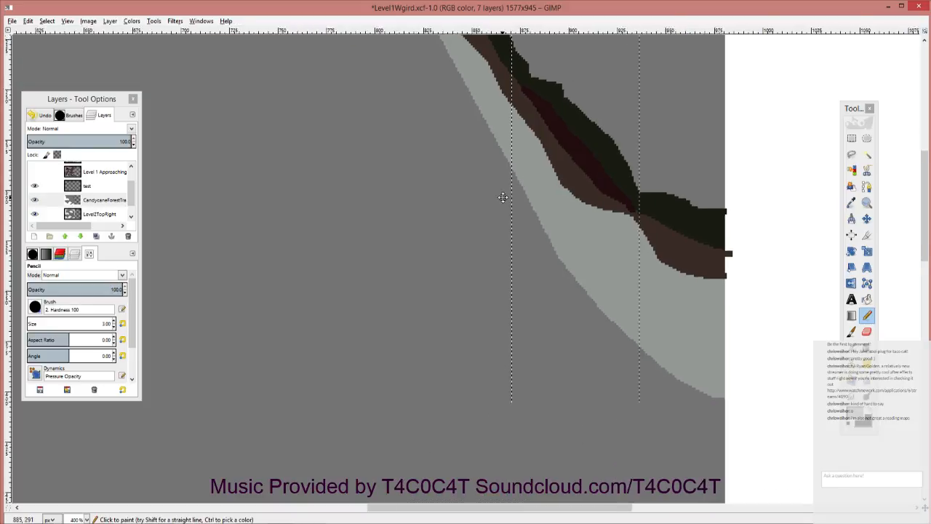
scroll(451, 215, "down", 2, "ctrl")
scroll(415, 276, "up", 2)
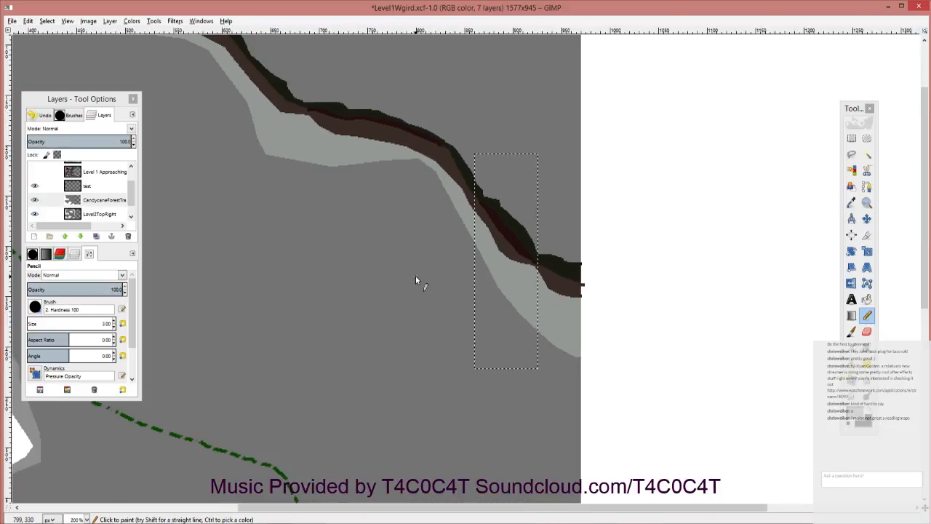
left_click_drag(351, 275, 504, 380)
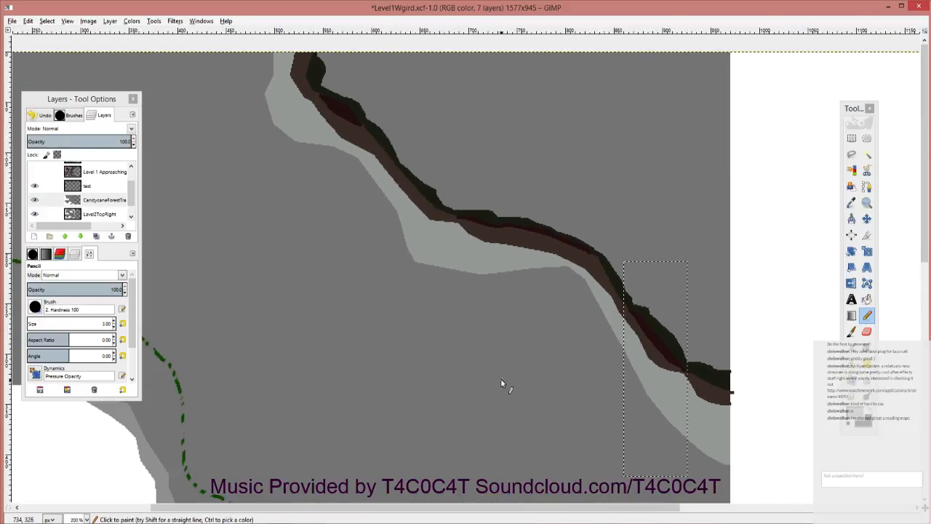
left_click_drag(514, 335, 472, 378)
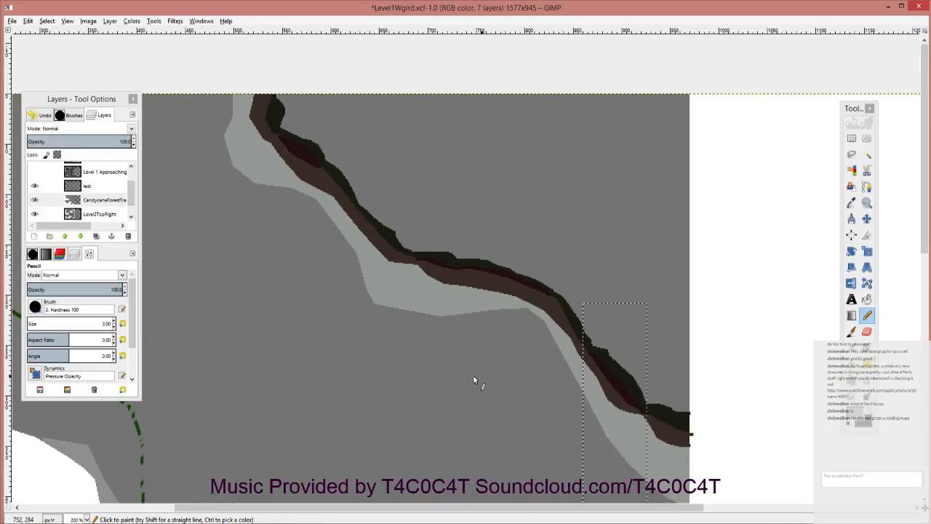
Step: Set the pencil's foreground colour to a muted dark green, 315027
left_click(869, 316)
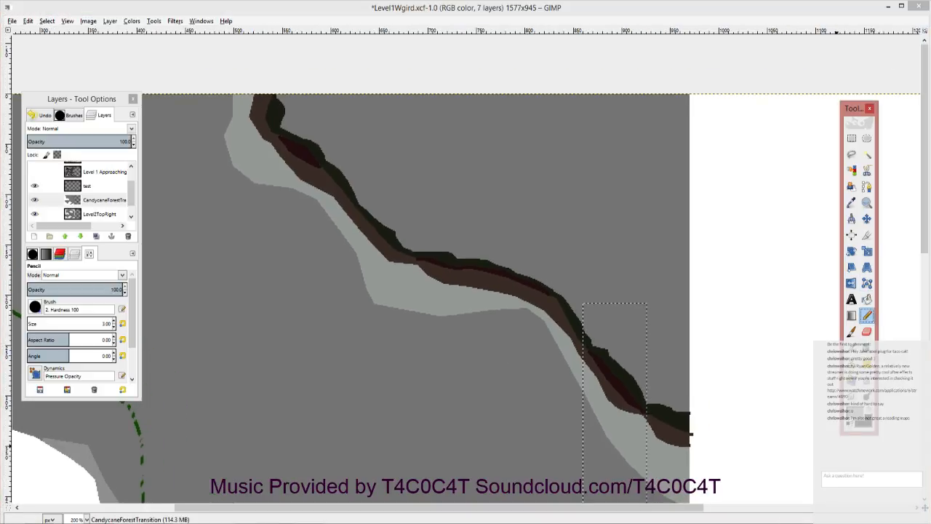
left_click(855, 420)
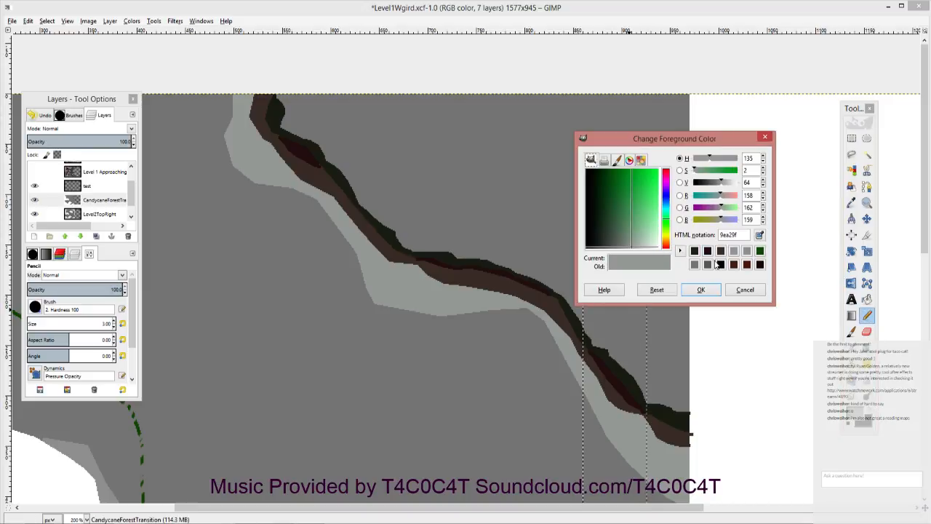
left_click(760, 251)
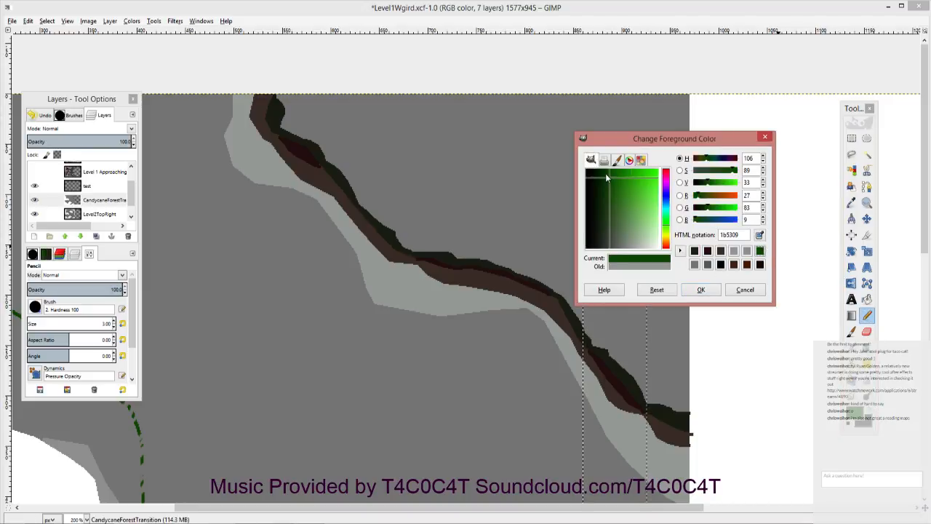
left_click_drag(609, 178, 608, 207)
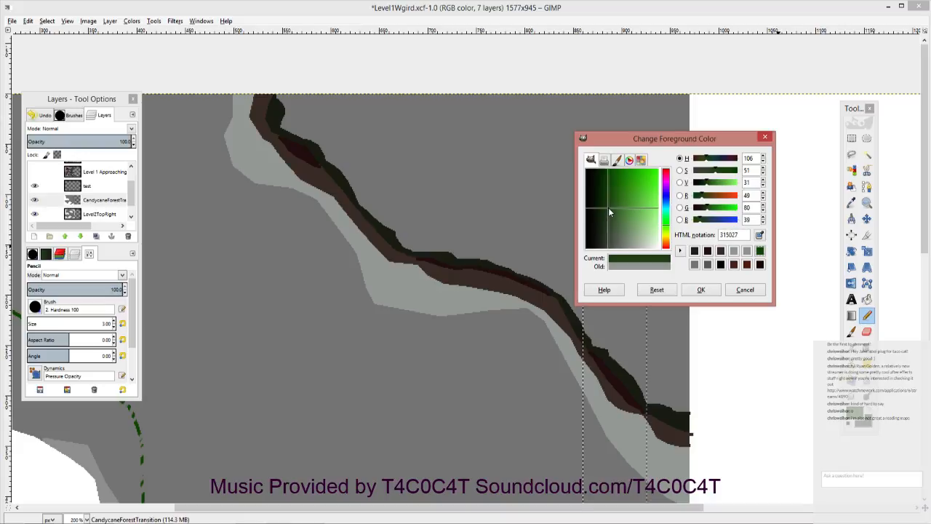
left_click(701, 290)
Step: Clear the rectangular selection around the lower part of the ridge
scroll(656, 377, "up", 3, "ctrl")
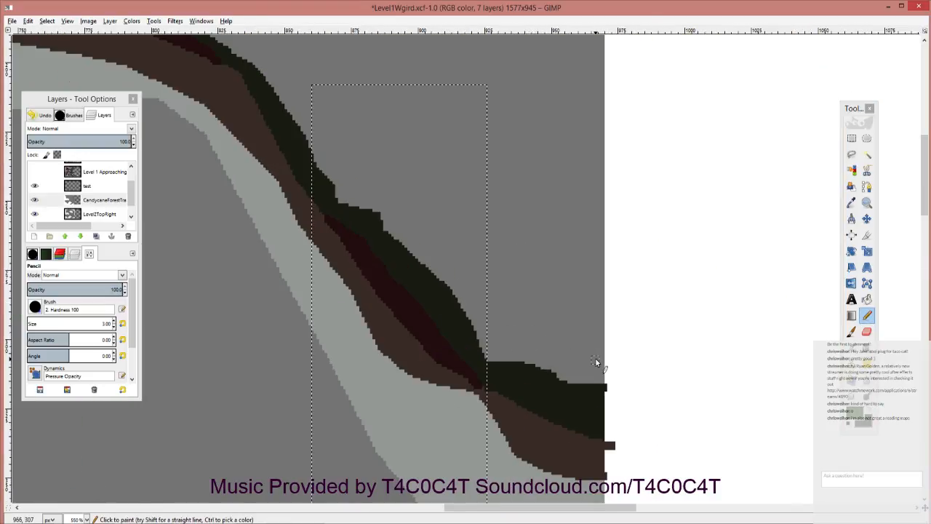
left_click(852, 138)
left_click(717, 235)
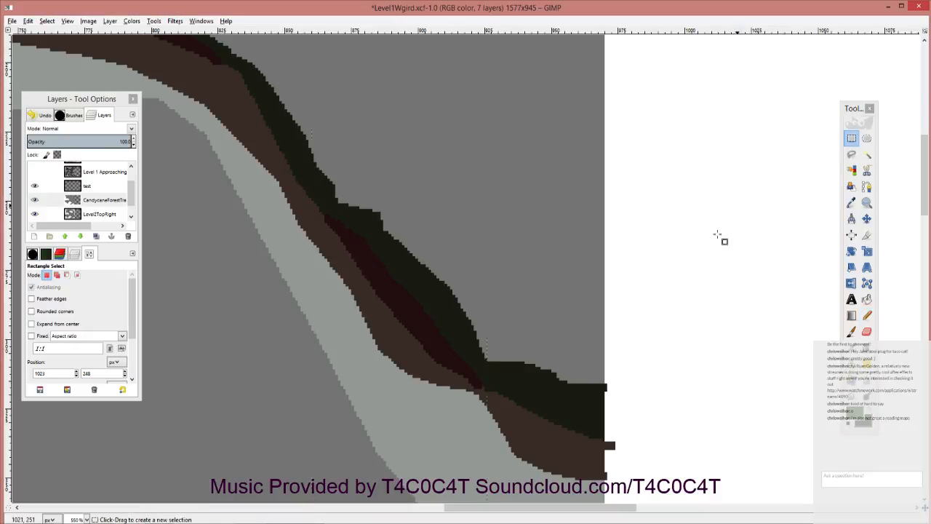
Step: Pencil a jagged dark green outline along the upper side of the ridge, from its lower end up to the canvas's top edge
left_click(866, 315)
mouse_move(518, 315)
left_mouse_down()
mouse_move(603, 369)
mouse_move(545, 334)
mouse_move(502, 270)
mouse_move(410, 212)
mouse_move(385, 144)
mouse_move(317, 65)
left_mouse_up()
key("ctrl+z")
scroll(317, 65, "up", 5)
scroll(317, 64, "left", 4)
mouse_move(491, 277)
left_mouse_down()
mouse_move(462, 252)
mouse_move(421, 182)
mouse_move(356, 152)
mouse_move(362, 105)
left_mouse_up()
left_click_drag(274, 43, 218, 37)
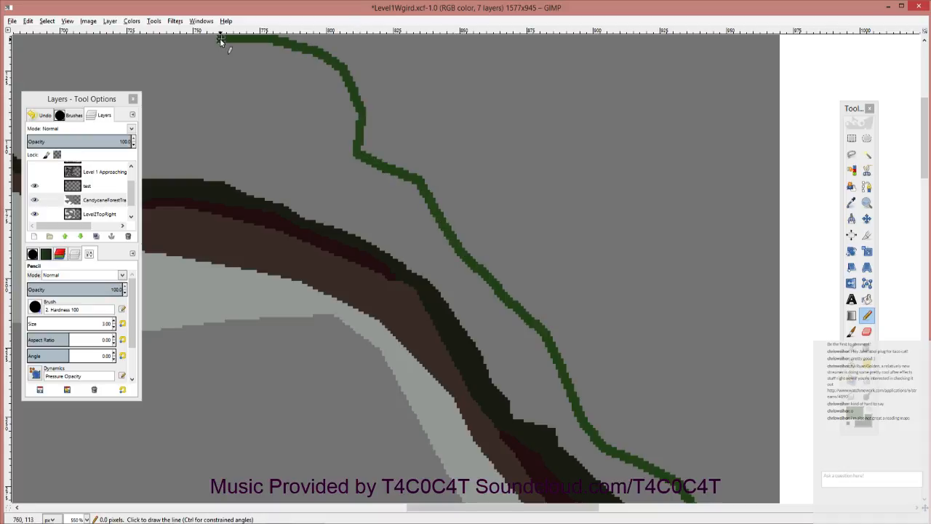
mouse_move(360, 104)
left_mouse_down()
mouse_move(376, 120)
mouse_move(393, 171)
left_mouse_up()
left_click_drag(313, 100, 609, 241)
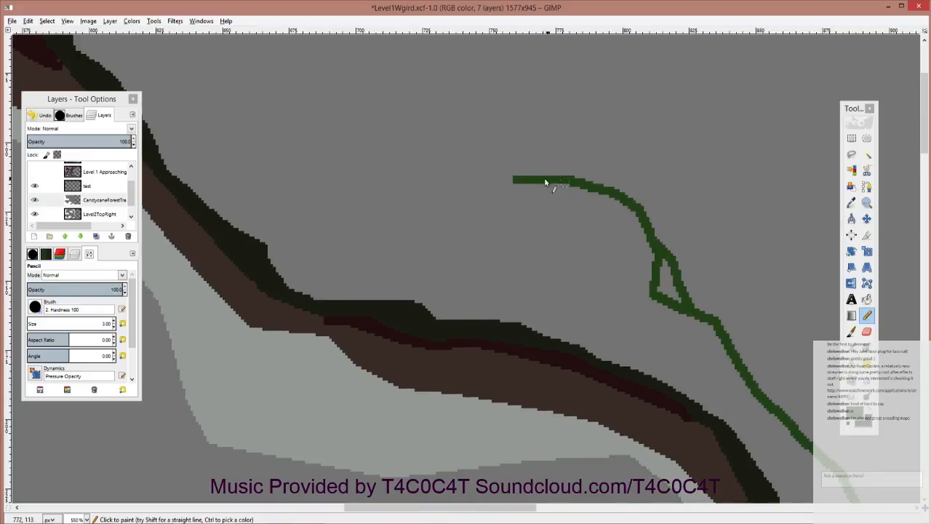
mouse_move(520, 176)
left_mouse_down()
mouse_move(467, 168)
mouse_move(367, 95)
mouse_move(291, 91)
mouse_move(283, 53)
mouse_move(508, 306)
mouse_move(577, 314)
left_mouse_up()
mouse_move(525, 283)
left_mouse_down()
mouse_move(479, 272)
mouse_move(416, 239)
mouse_move(411, 197)
mouse_move(370, 118)
left_mouse_up()
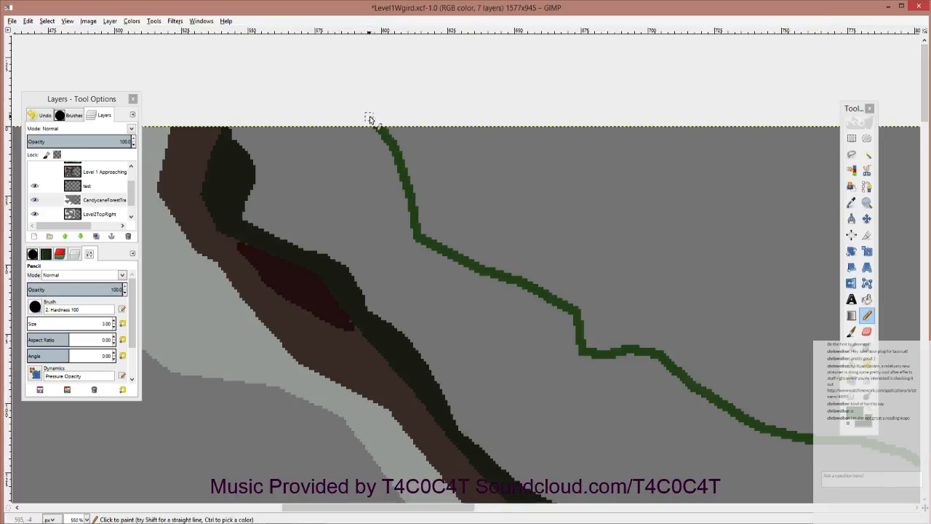
Step: Bucket-fill the area between the green outline and the ridge with the dark green foreground colour, including the small gap in the outline
key("shift+b")
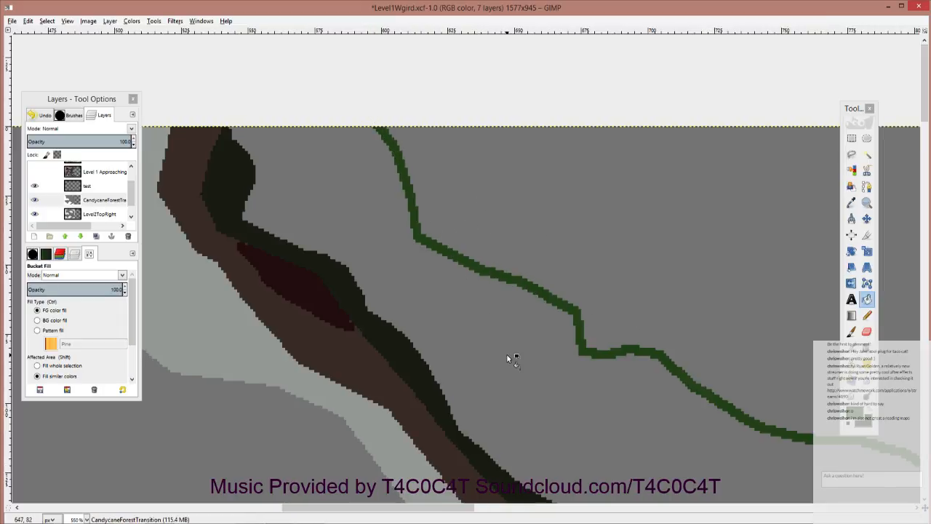
left_click(506, 354)
scroll(527, 367, "down", 5, "ctrl")
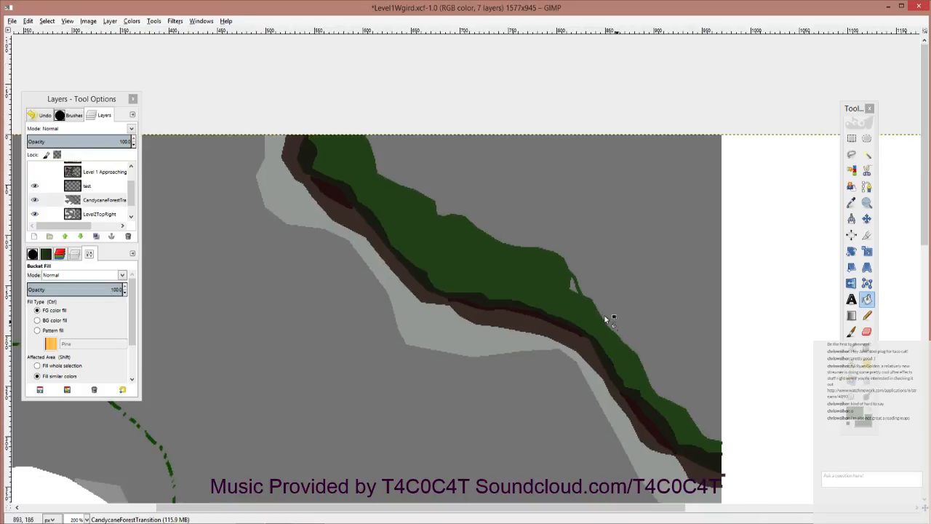
scroll(567, 313, "down", 3, "ctrl")
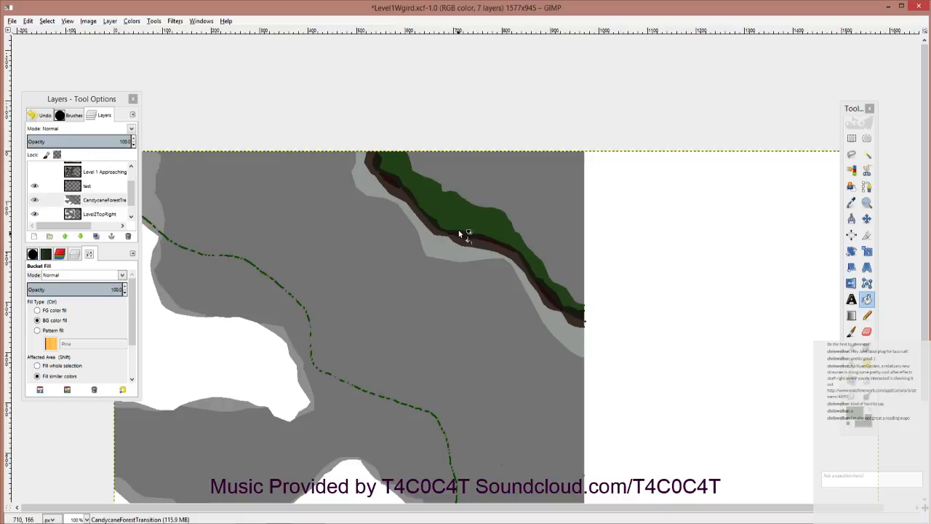
Step: Pencil a dark green outline across the canvas's upper-right corner, from its right edge up to its top edge
scroll(409, 262, "up", 3, "ctrl")
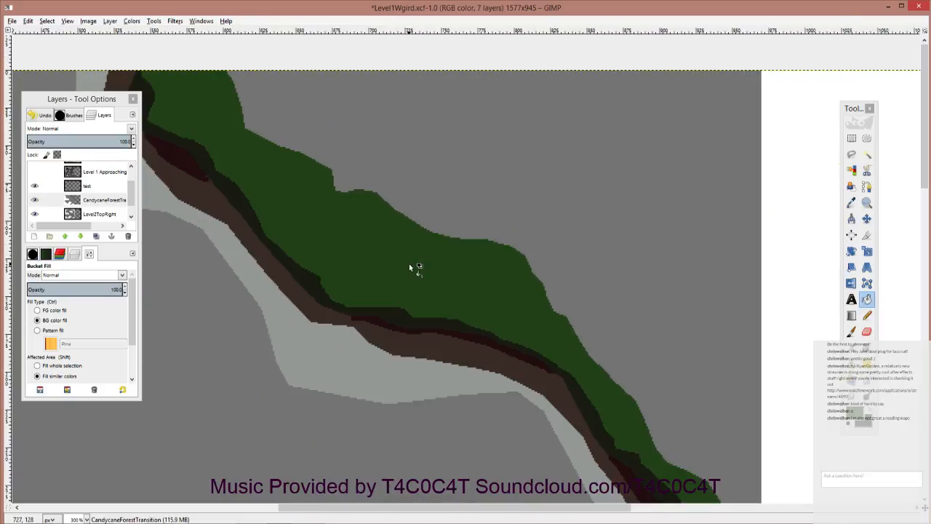
left_click_drag(416, 270, 341, 270)
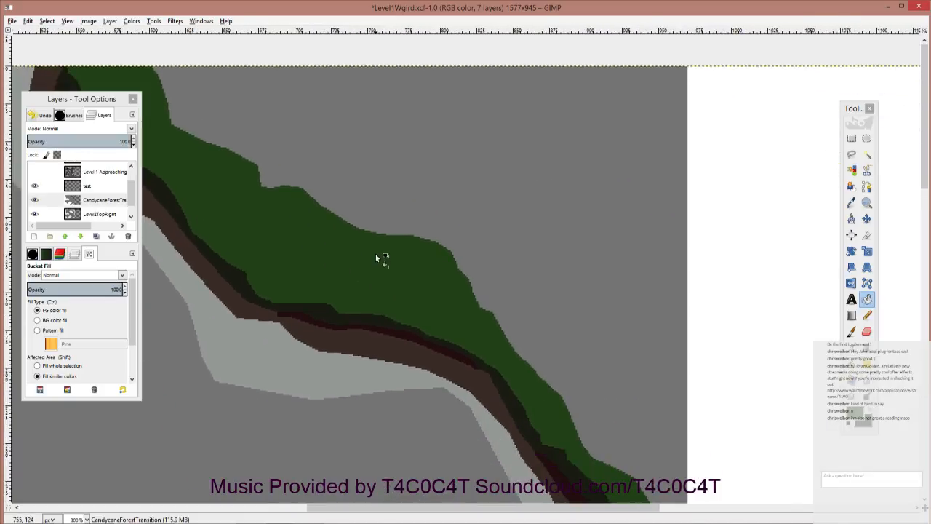
left_click(866, 315)
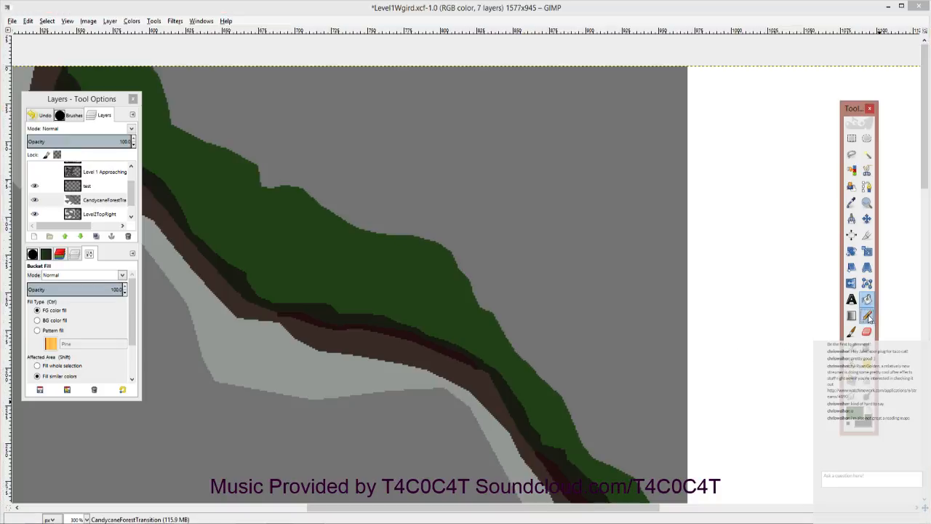
mouse_move(323, 151)
left_mouse_down()
mouse_move(378, 210)
mouse_move(276, 80)
mouse_move(422, 138)
left_mouse_up()
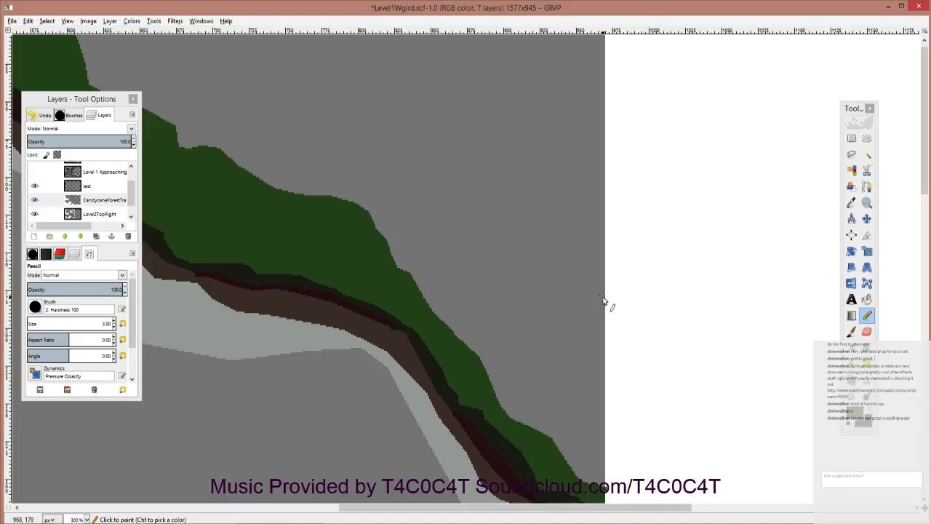
key("shift")
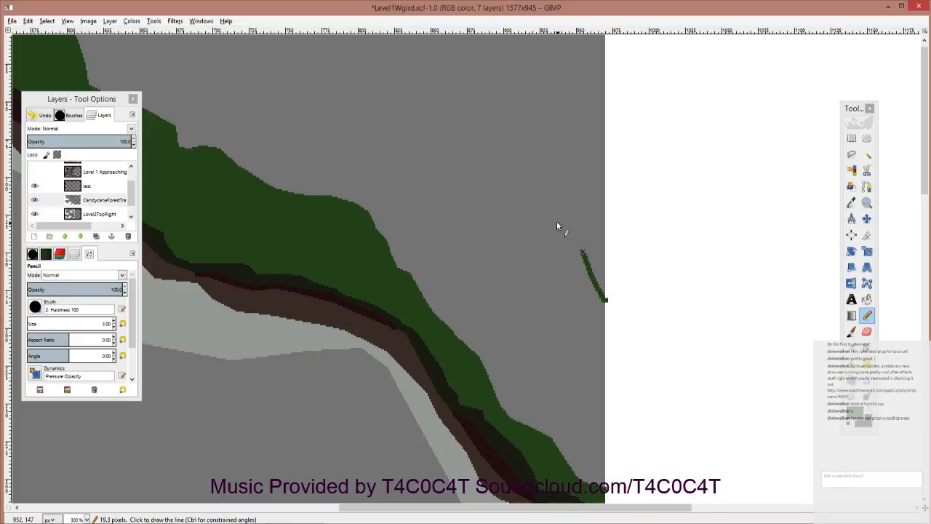
mouse_move(556, 225)
left_mouse_down()
mouse_move(521, 172)
mouse_move(363, 45)
mouse_move(446, 198)
mouse_move(478, 234)
mouse_move(437, 214)
left_mouse_up()
Step: Bucket-fill the corner area beyond the new outline with the dark green foreground colour
scroll(503, 291, "down", 3)
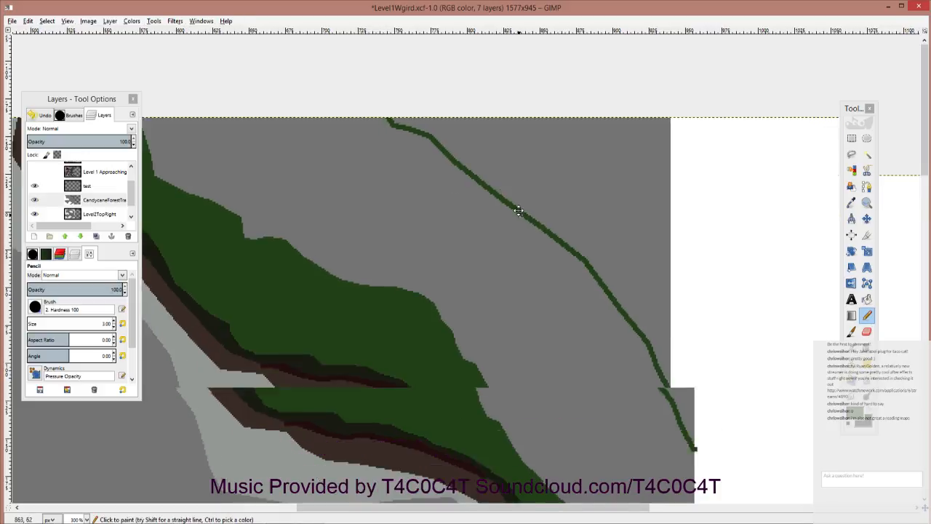
key("shift+b")
left_click(555, 202)
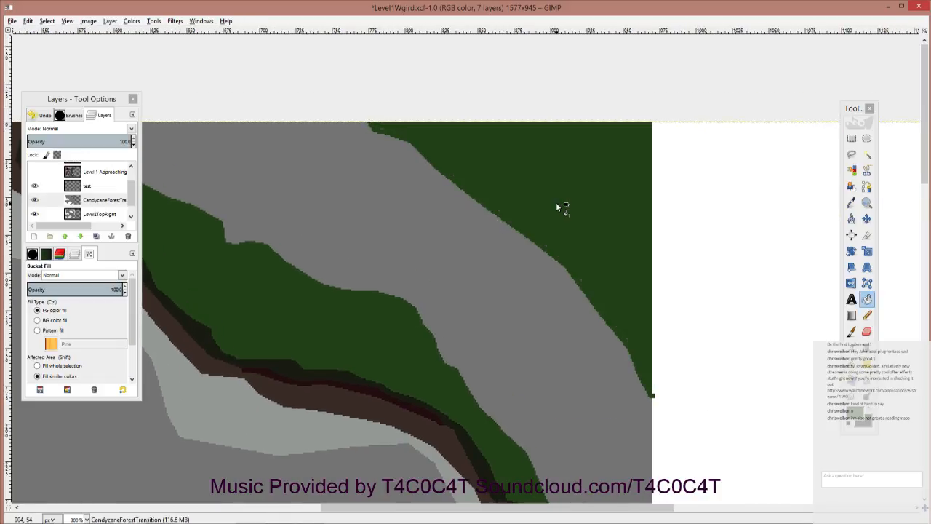
Step: Set the foreground colour to a muted blue-grey, 4b5b66
scroll(524, 237, "down", 2)
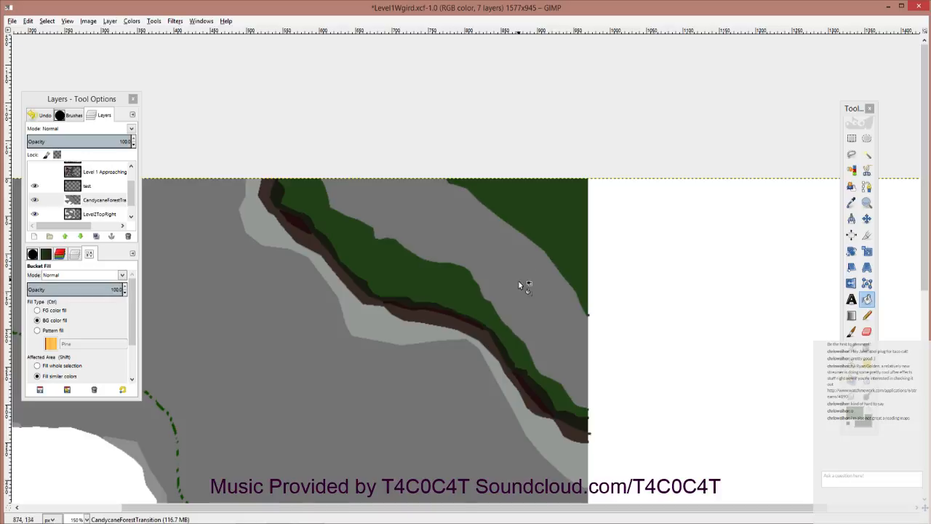
left_click_drag(518, 280, 476, 283)
scroll(477, 283, "up", 1)
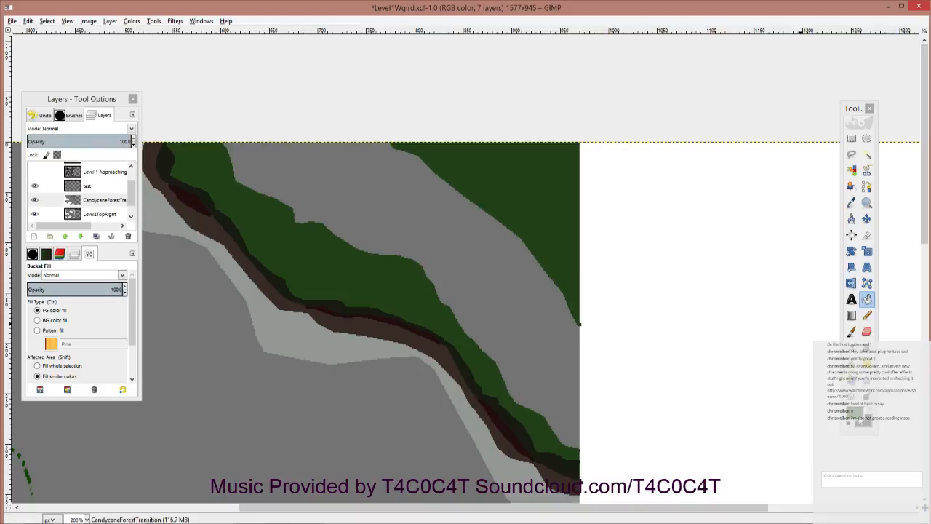
left_click(852, 354)
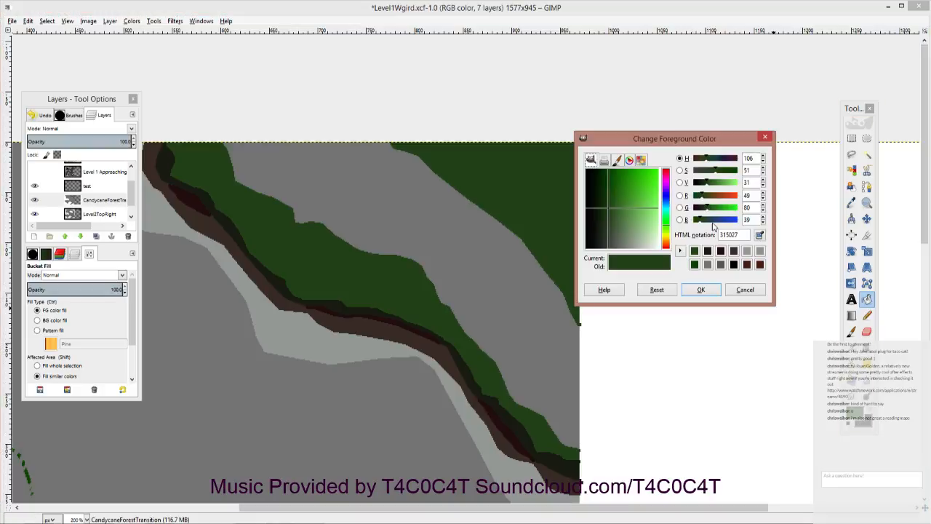
left_click_drag(705, 222, 713, 221)
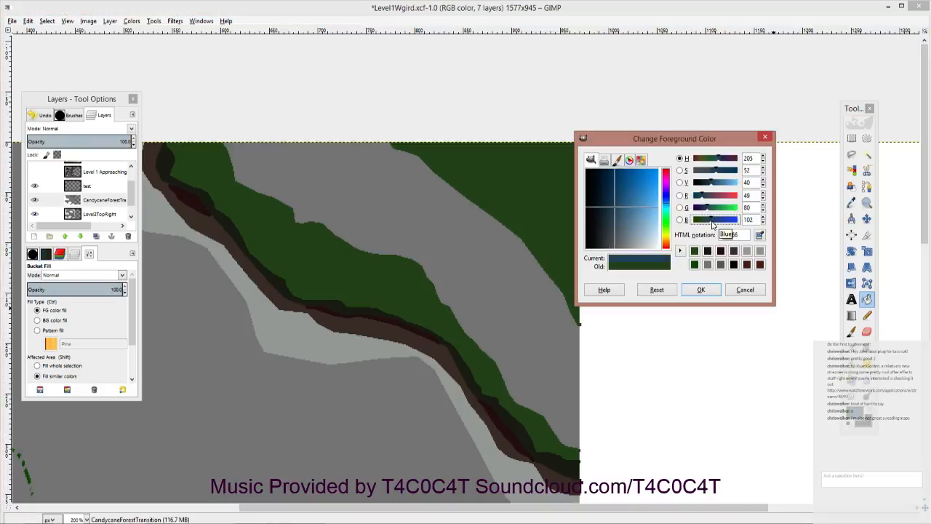
left_click(616, 227)
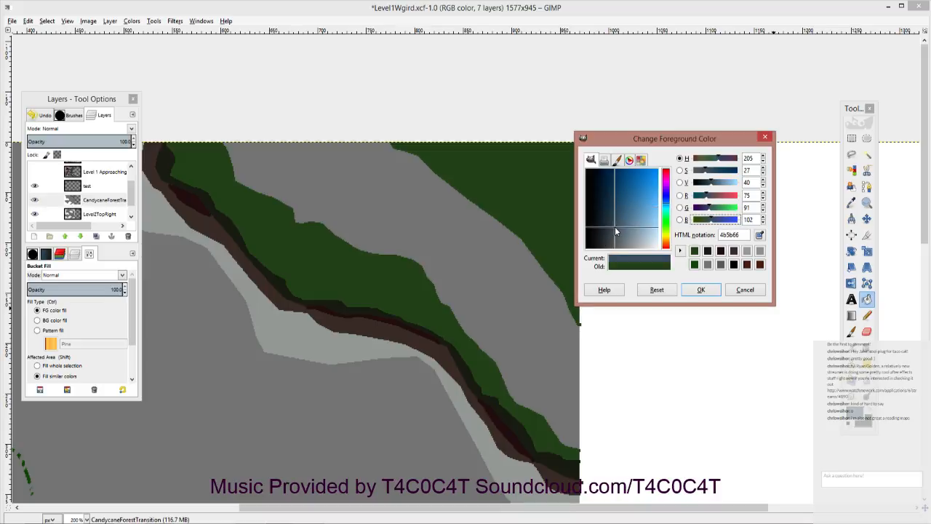
left_click(699, 290)
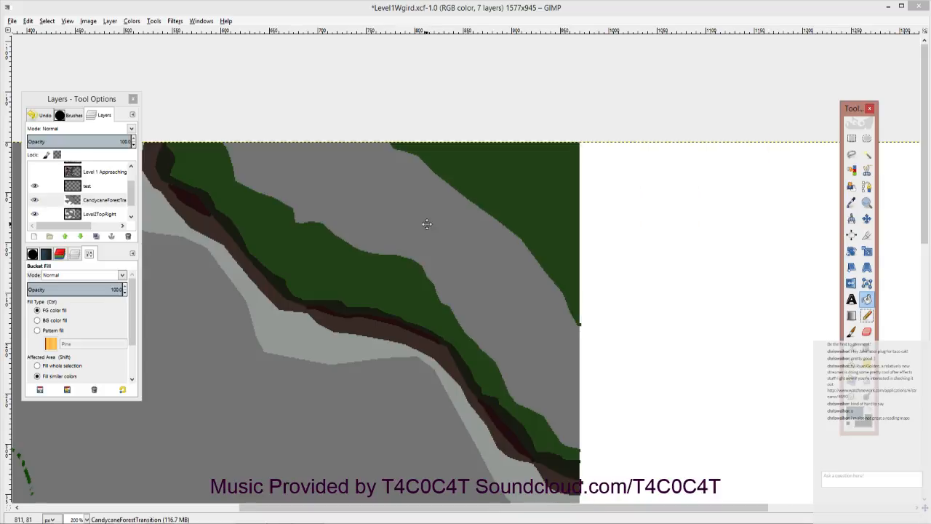
Step: Pencil a wavy blue-grey line along the edge of the green corner area, from the canvas's top edge to its right edge
scroll(431, 234, "up", 2)
left_click_drag(432, 235, 499, 173)
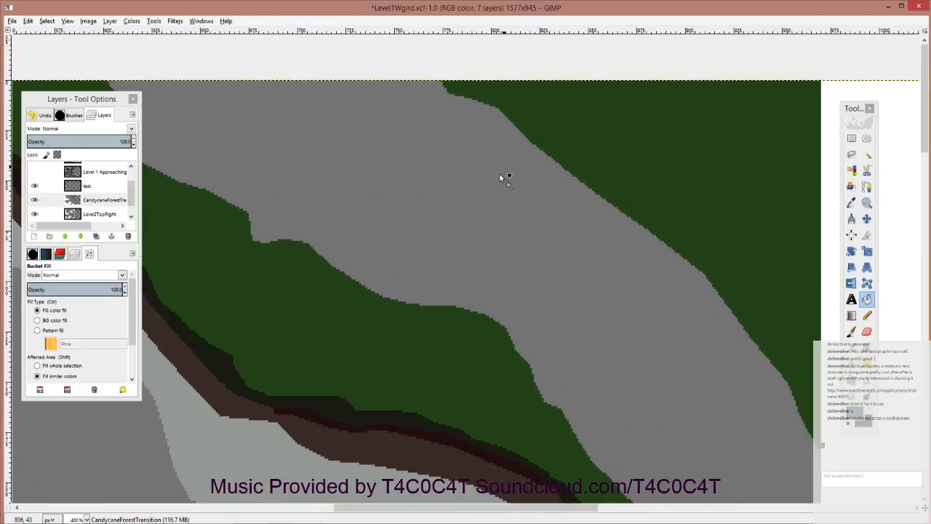
left_click(866, 315)
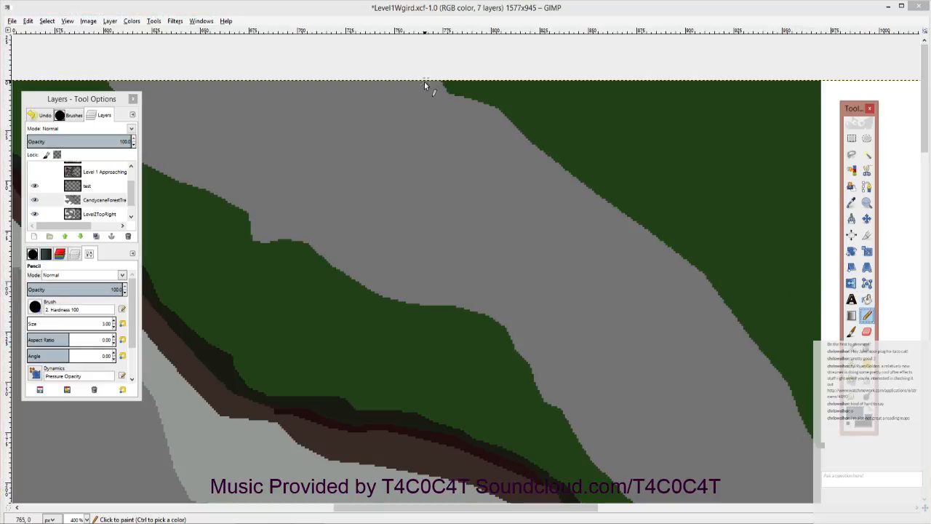
mouse_move(424, 82)
left_mouse_down()
mouse_move(473, 103)
mouse_move(510, 140)
mouse_move(510, 124)
mouse_move(523, 158)
mouse_move(680, 264)
left_mouse_up()
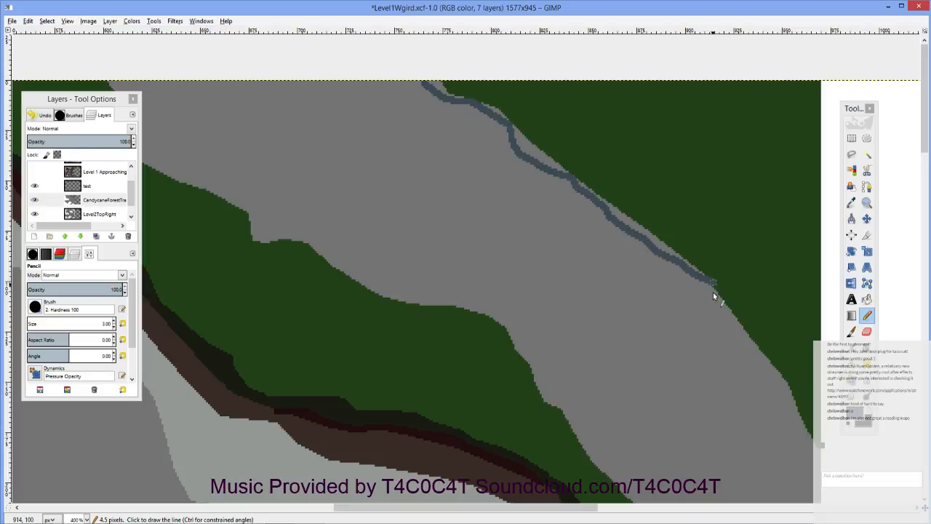
mouse_move(726, 313)
left_mouse_down()
mouse_move(800, 425)
mouse_move(710, 358)
left_mouse_up()
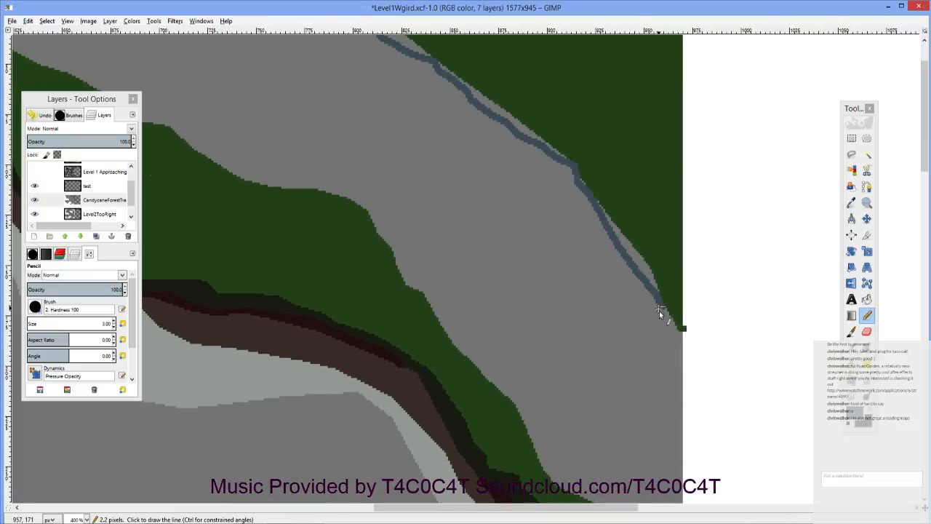
left_click(680, 347, "shift")
Step: Pencil a second wavy blue-grey line along the upper edge of the green strip beside the ridge, from the canvas's right edge towards the top
left_click_drag(643, 362, 631, 219)
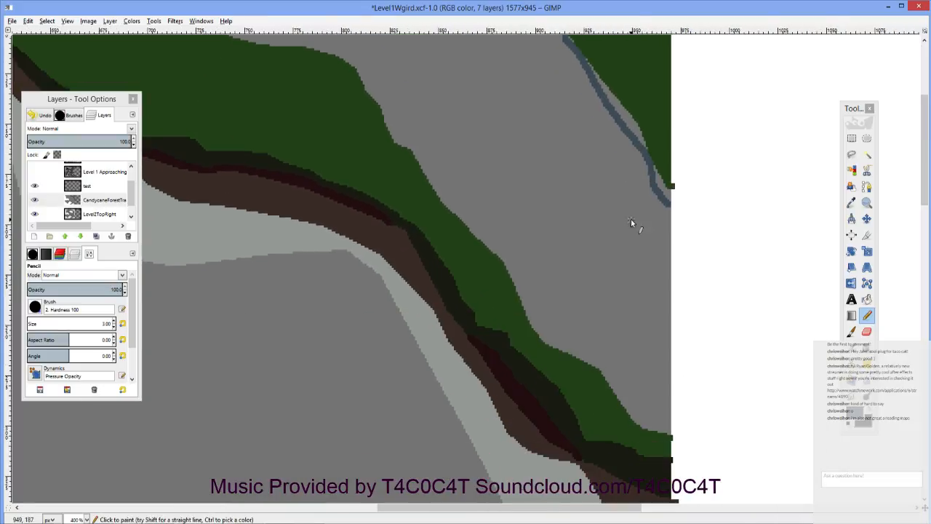
mouse_move(670, 422)
left_mouse_down()
mouse_move(648, 414)
mouse_move(598, 355)
mouse_move(531, 328)
mouse_move(509, 240)
mouse_move(376, 96)
left_mouse_up()
scroll(372, 92, "up", 3)
scroll(432, 193, "left", 2)
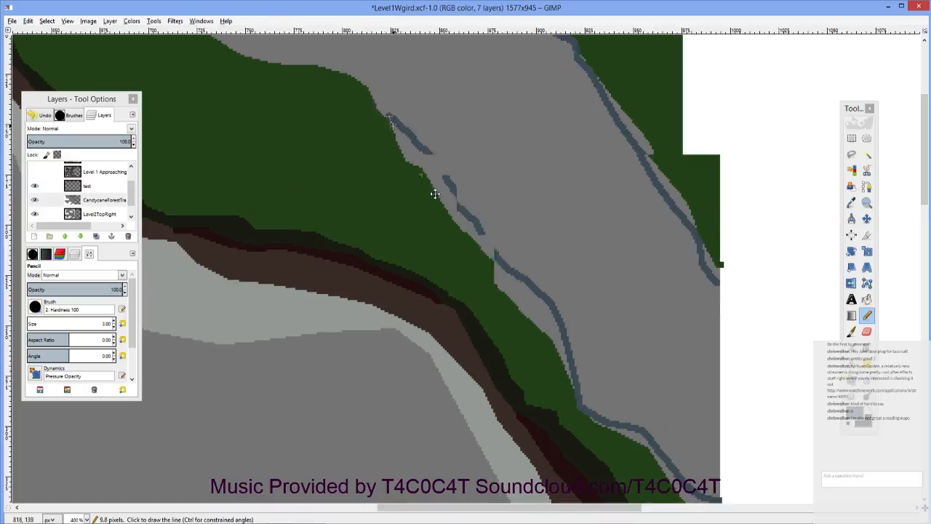
mouse_move(427, 178)
left_mouse_down()
mouse_move(402, 156)
mouse_move(327, 141)
mouse_move(291, 115)
mouse_move(253, 113)
mouse_move(267, 137)
mouse_move(407, 227)
mouse_move(513, 269)
left_mouse_up()
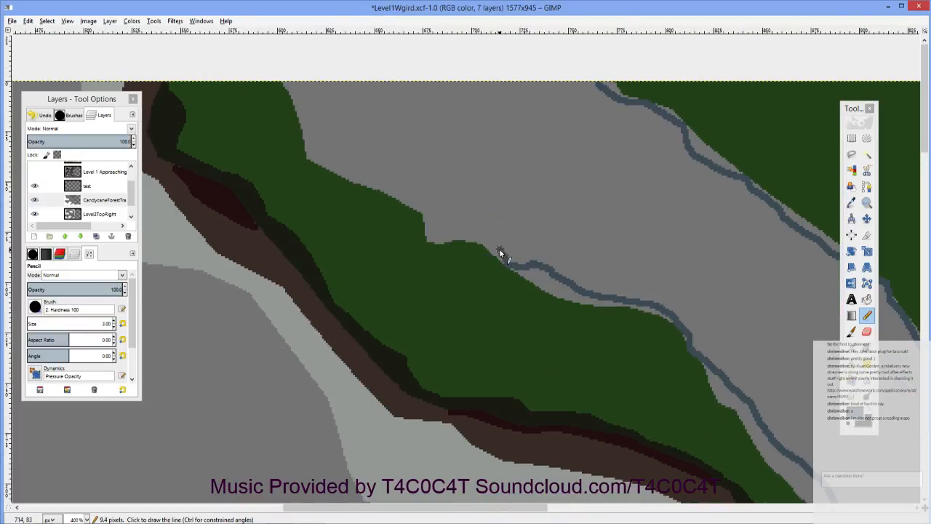
left_click(410, 200, "shift")
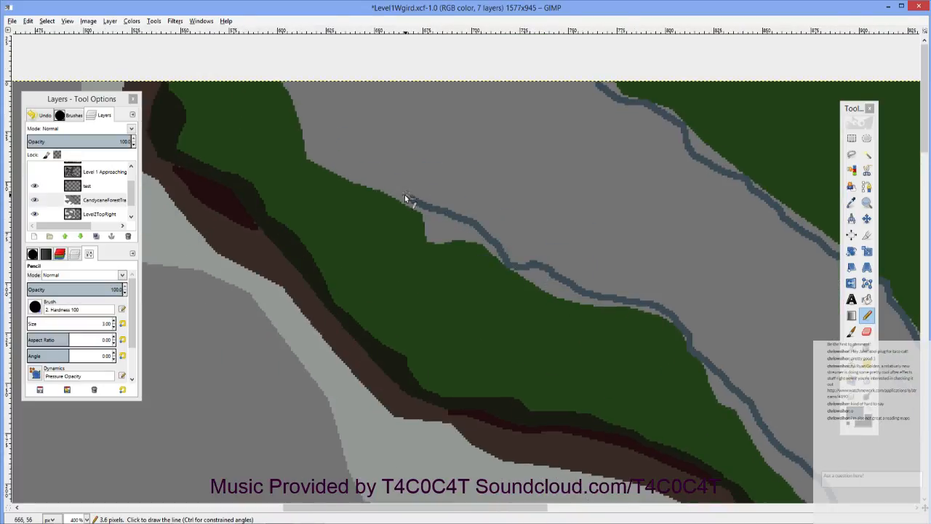
left_click_drag(383, 197, 415, 280)
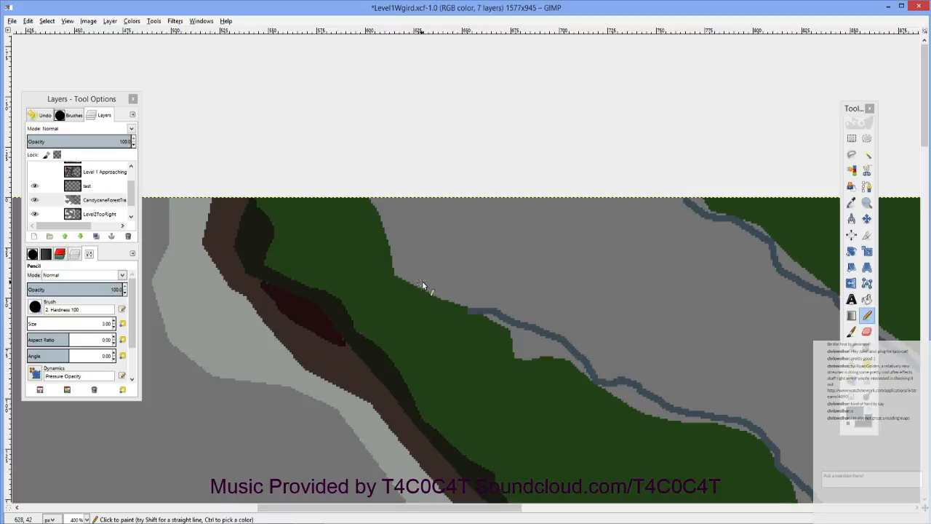
left_click(390, 255, "shift")
left_click_drag(400, 225, 413, 277)
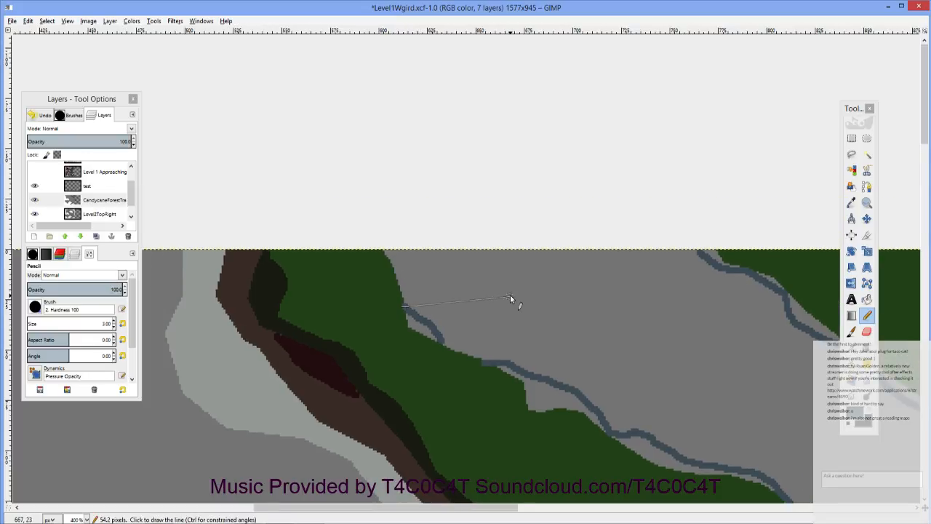
Step: Bucket-fill the gaps between the second blue-grey line and the green strip with the blue-grey foreground colour
key("shift+b")
left_click(420, 333)
left_click(422, 332)
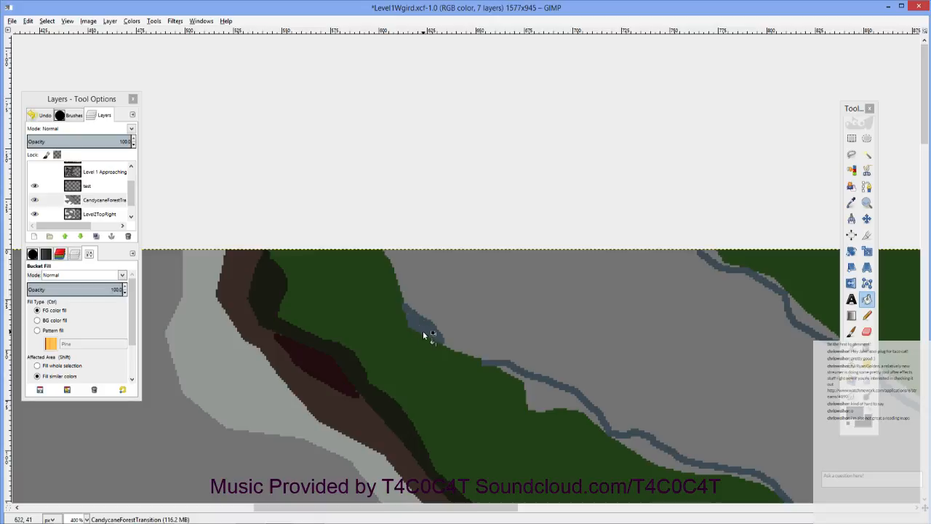
left_click(550, 392)
left_click_drag(586, 401, 470, 315)
left_click_drag(504, 347, 292, 176)
left_click_drag(503, 351, 415, 220)
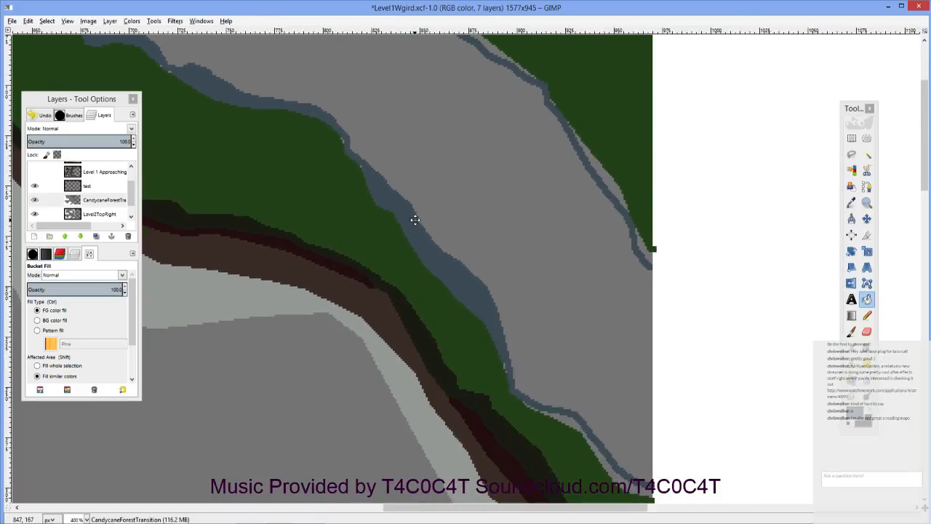
left_click(561, 416)
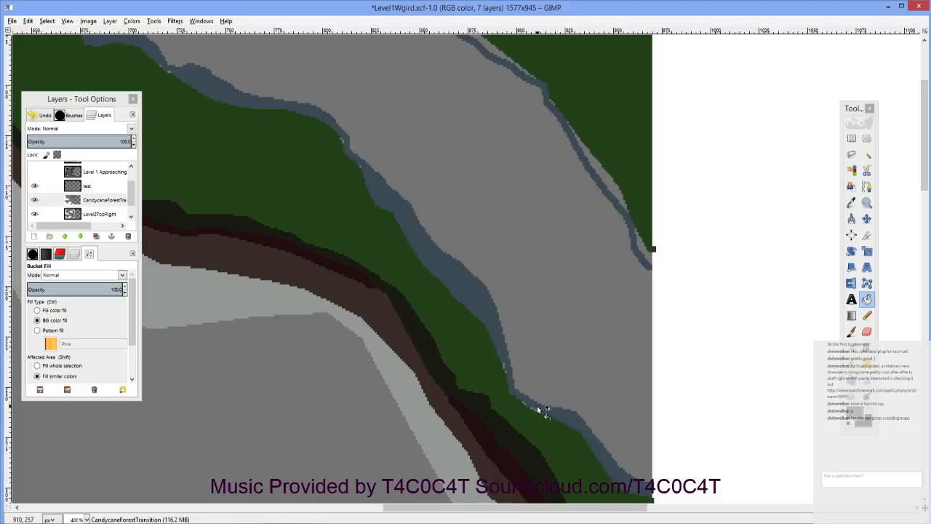
Step: Bucket-fill the stray grey pixels along the border between the green strip and its blue-grey bank with the blue-grey foreground colour
scroll(537, 405, "up", 5)
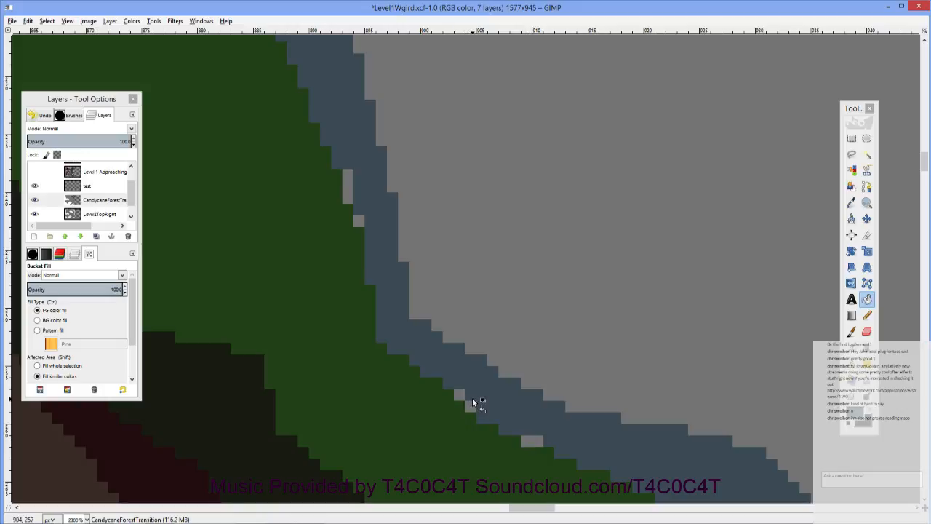
scroll(408, 306, "up", 3)
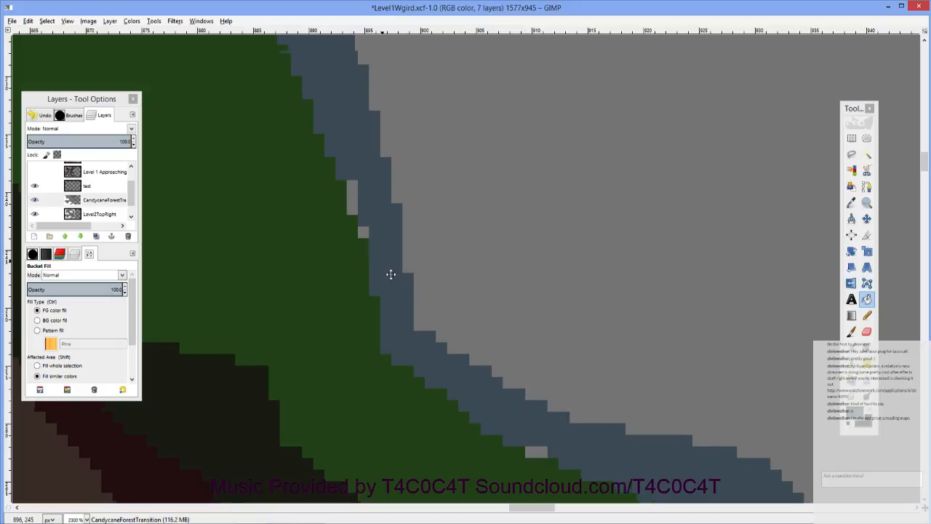
scroll(436, 375, "left", 2)
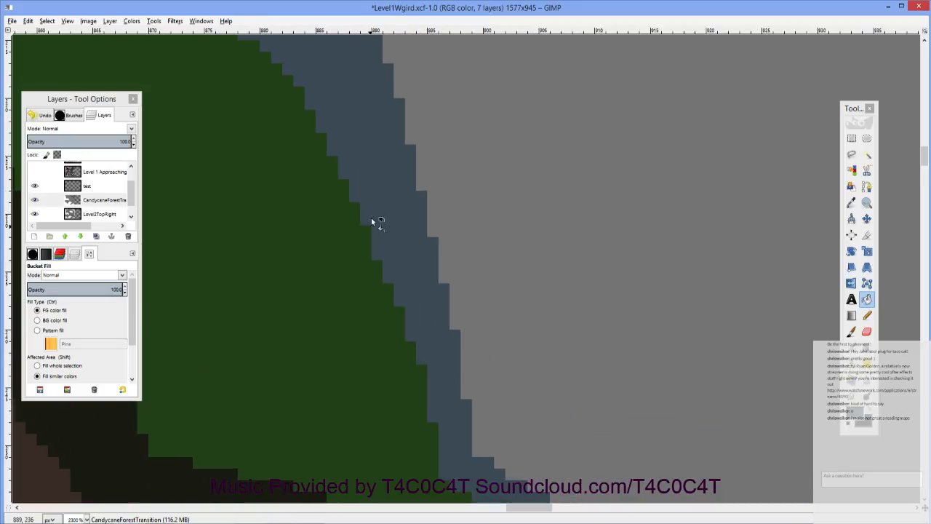
scroll(371, 218, "up", 3)
scroll(342, 196, "left", 3)
scroll(317, 179, "left", 4)
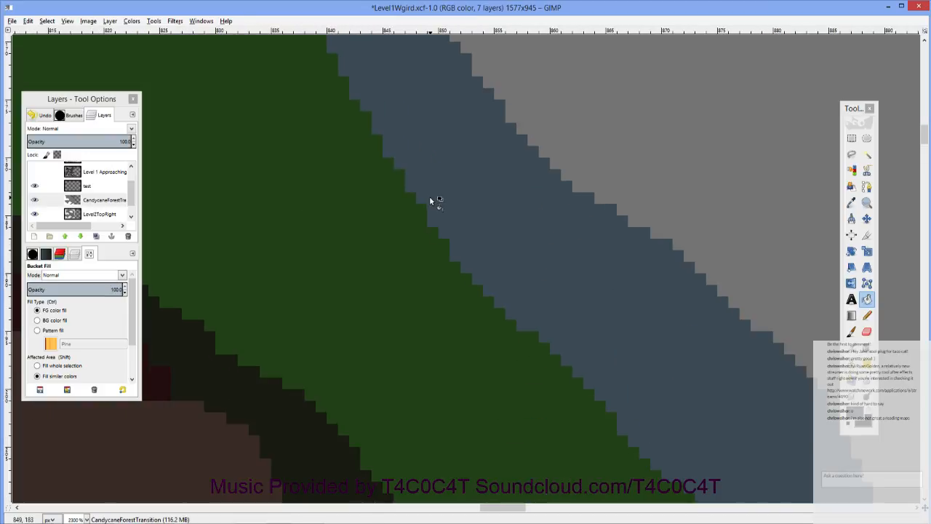
scroll(547, 403, "up", 5)
scroll(480, 324, "left", 3)
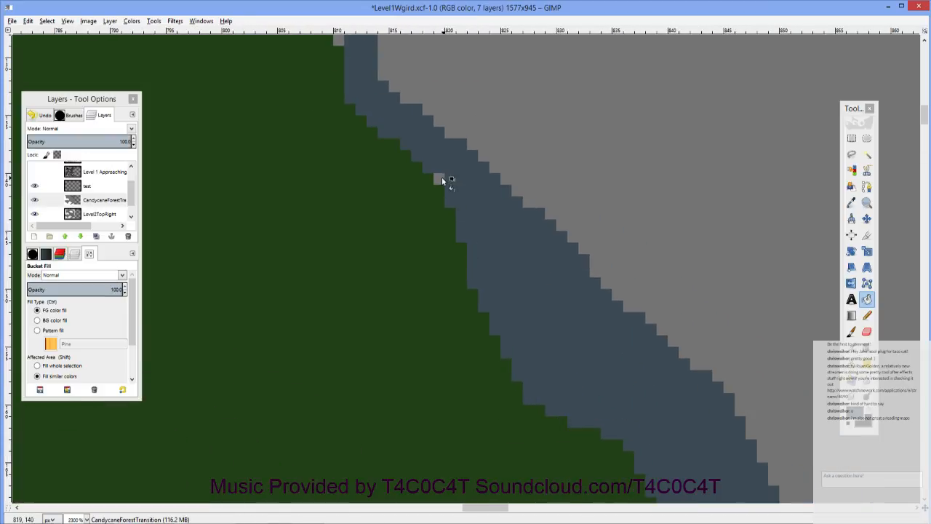
scroll(436, 232, "up", 2)
scroll(407, 201, "left", 3)
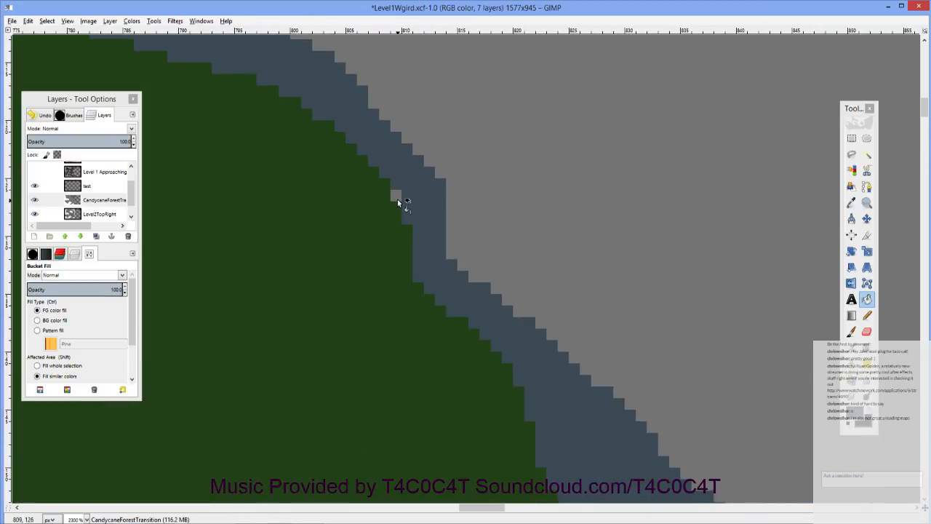
scroll(418, 245, "up", 4)
scroll(366, 270, "left", 7)
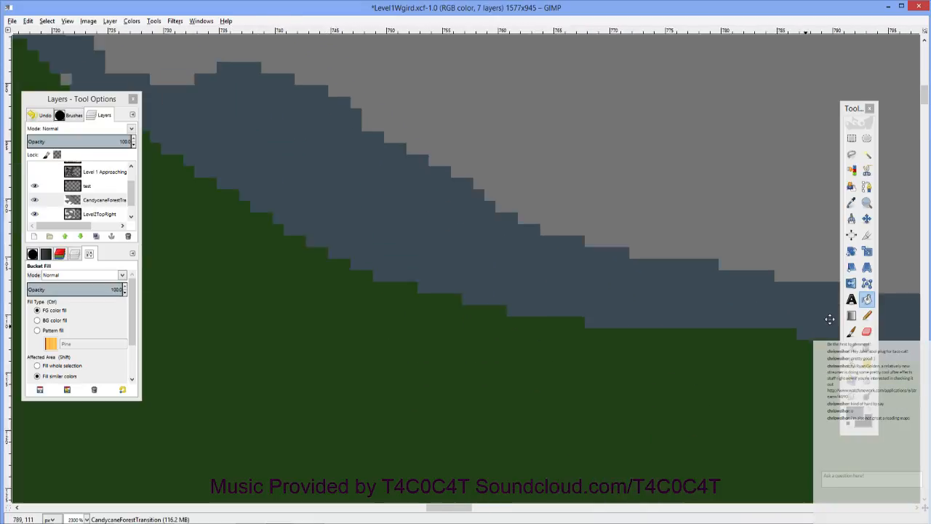
scroll(212, 156, "up", 5)
left_click(440, 397)
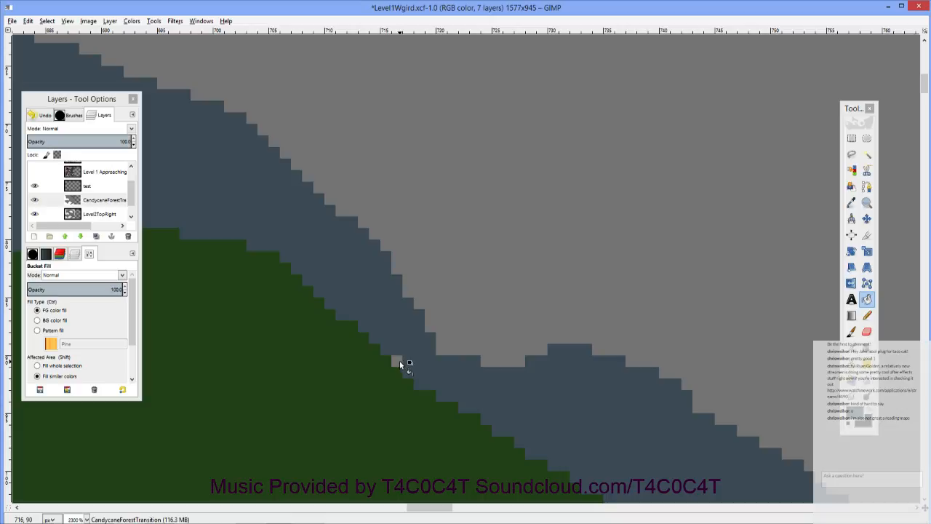
left_click(399, 362)
left_click_drag(331, 296, 802, 468)
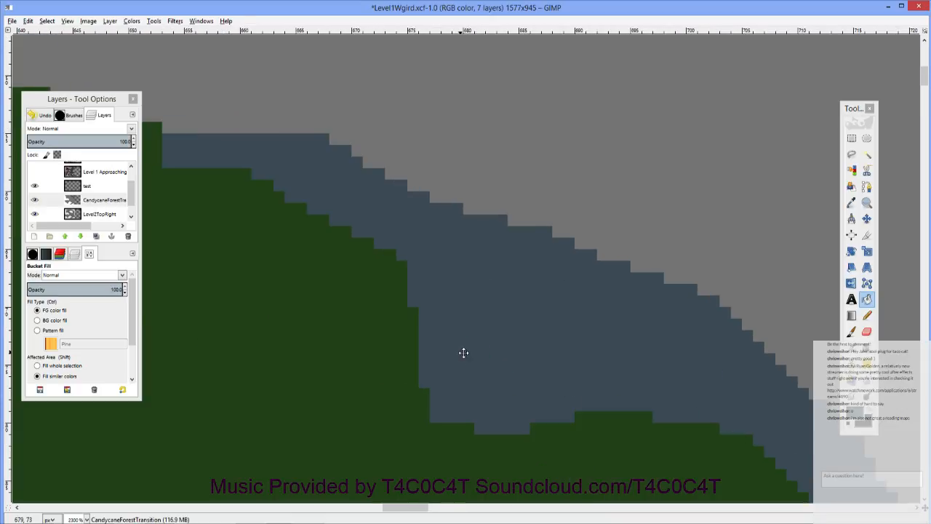
Step: Bucket-fill the grey gaps between the green corner area and its blue-grey line near the canvas's top edge with the blue-grey foreground colour
left_click_drag(462, 349, 604, 413)
scroll(520, 372, "down", 5)
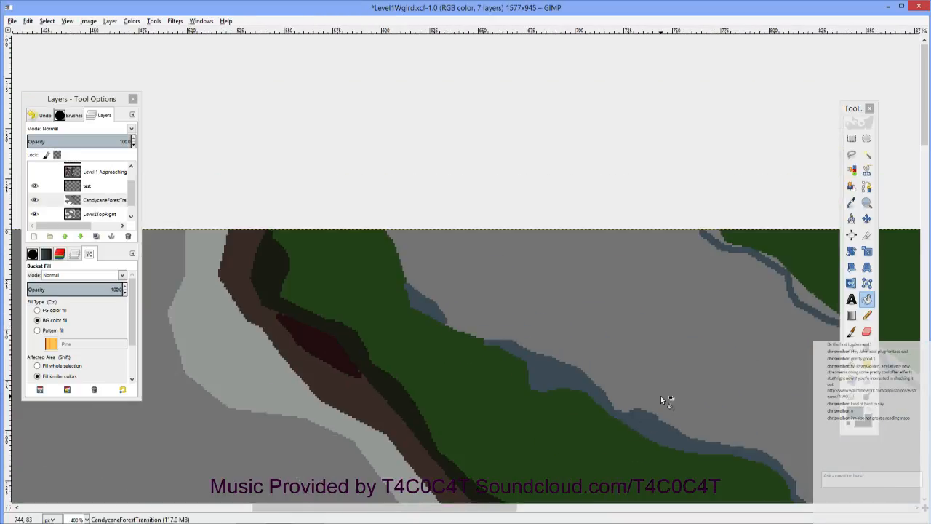
scroll(422, 349, "up", 2)
scroll(476, 287, "up", 2)
scroll(490, 187, "up", 1)
left_click_drag(490, 187, 459, 465)
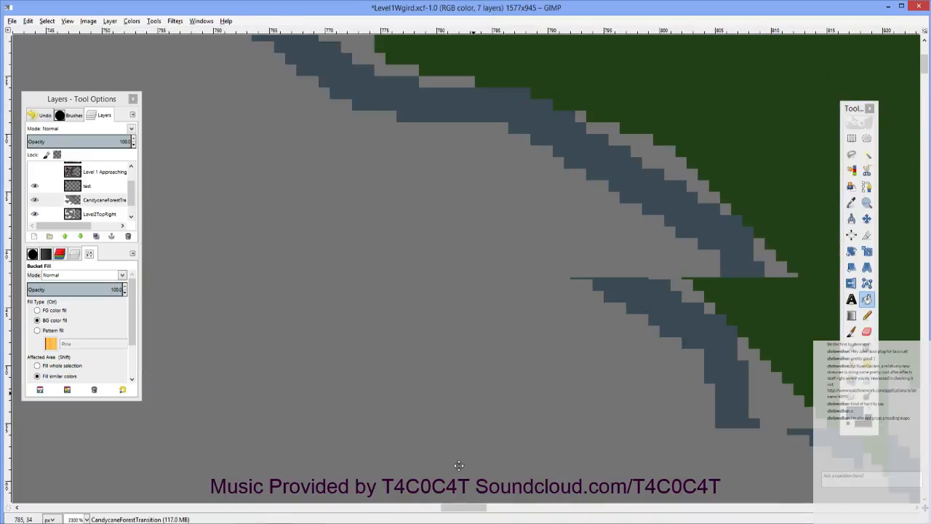
scroll(458, 466, "up", 3)
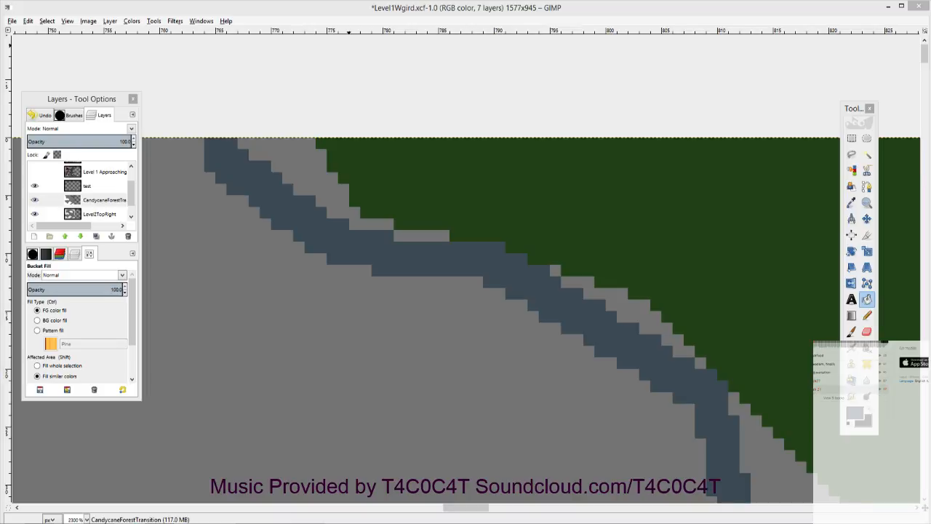
left_click_drag(407, 254, 501, 320)
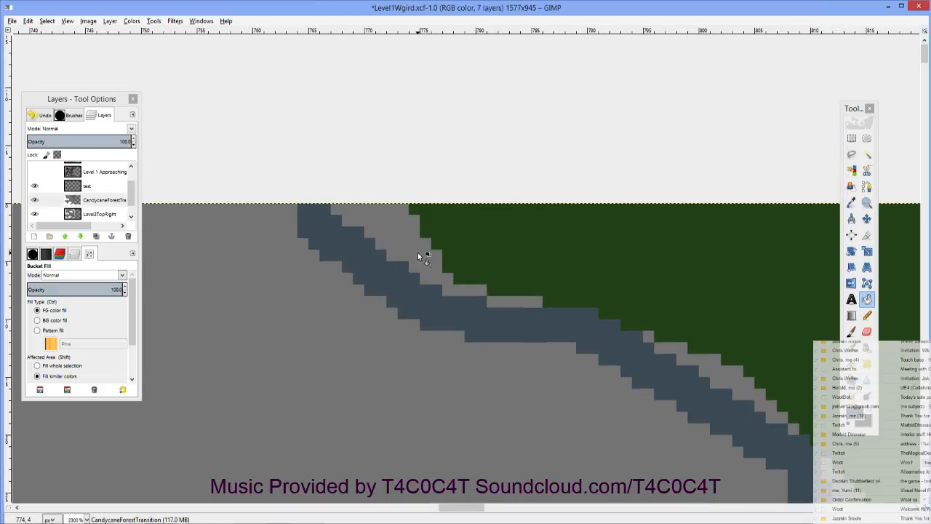
left_click(418, 254)
left_click(528, 303)
left_click(665, 350)
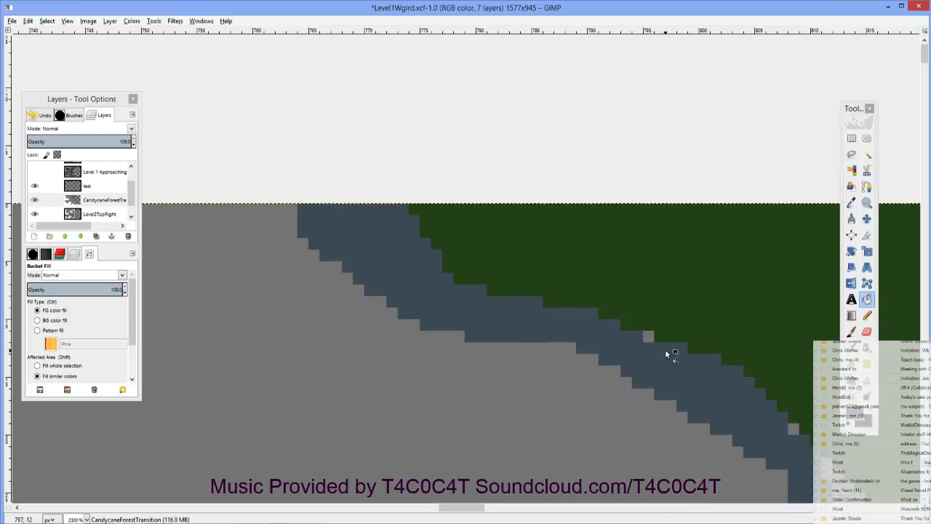
Step: Bucket-fill the grey gaps and stray pixels along the middle stretch of the green corner area's bank with blue-grey
left_click_drag(688, 369, 366, 182)
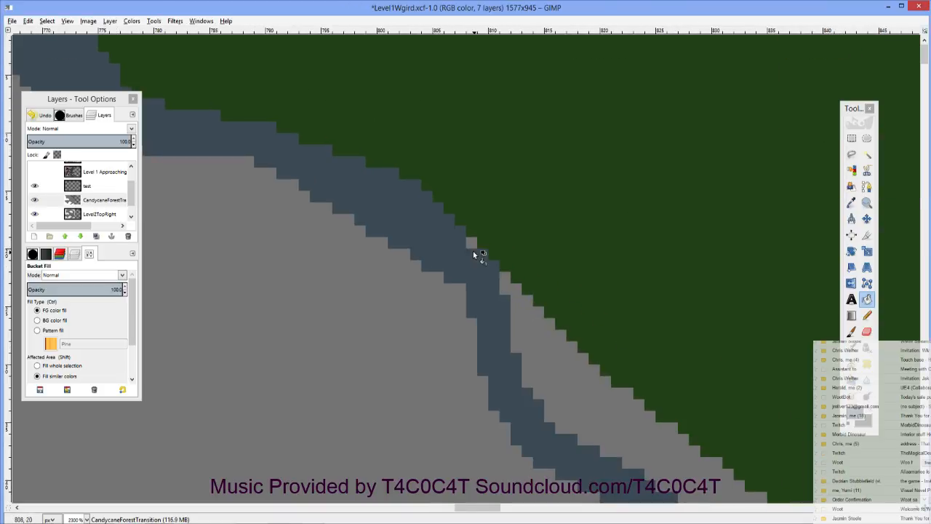
left_click(520, 324)
left_click_drag(676, 393, 366, 23)
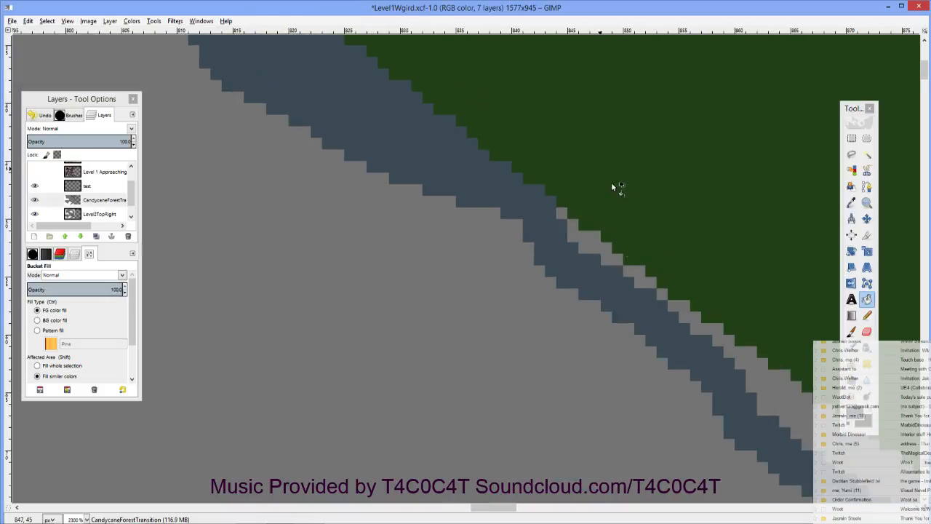
left_click_drag(683, 309, 590, 216)
left_click(600, 244)
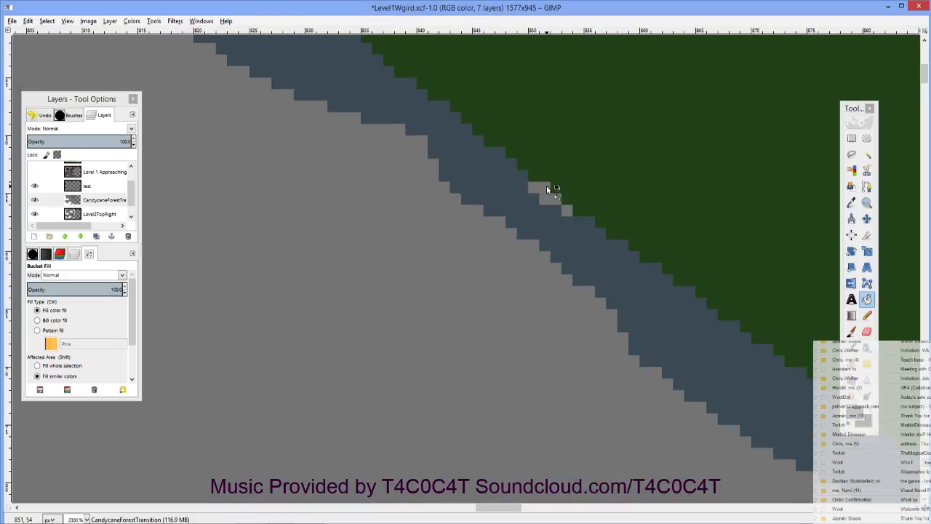
left_click(565, 209)
scroll(408, 114, "down", 5)
scroll(407, 114, "right", 10)
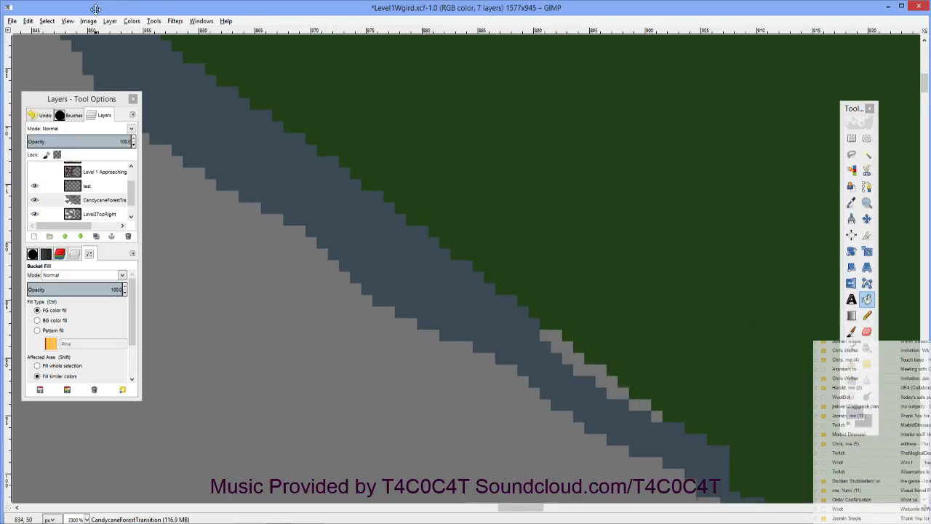
left_click(551, 334)
Step: Bucket-fill the remaining grey gaps along the lower stretch of the corner area's bank with blue-grey, down to the painted terrain's right edge
scroll(412, 206, "down", 4)
scroll(412, 206, "right", 4)
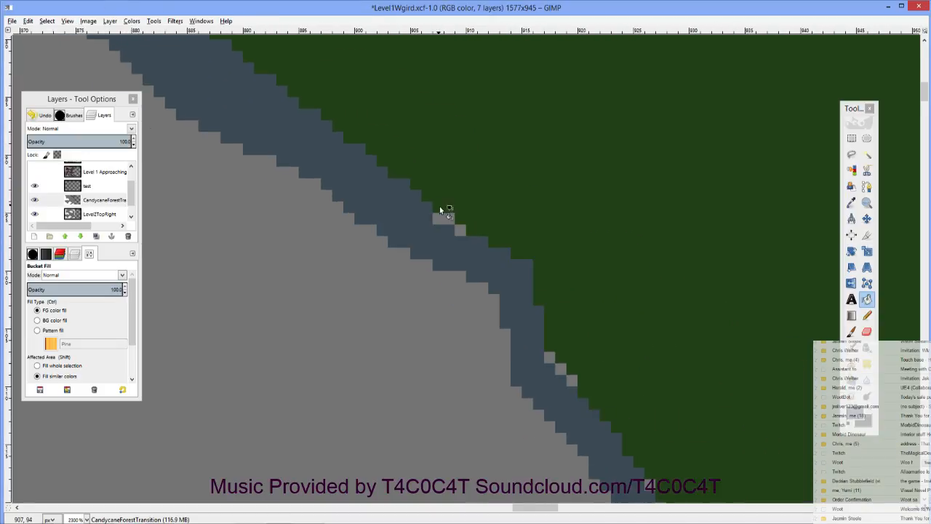
left_click(461, 229)
scroll(429, 182, "down", 3)
scroll(429, 182, "right", 3)
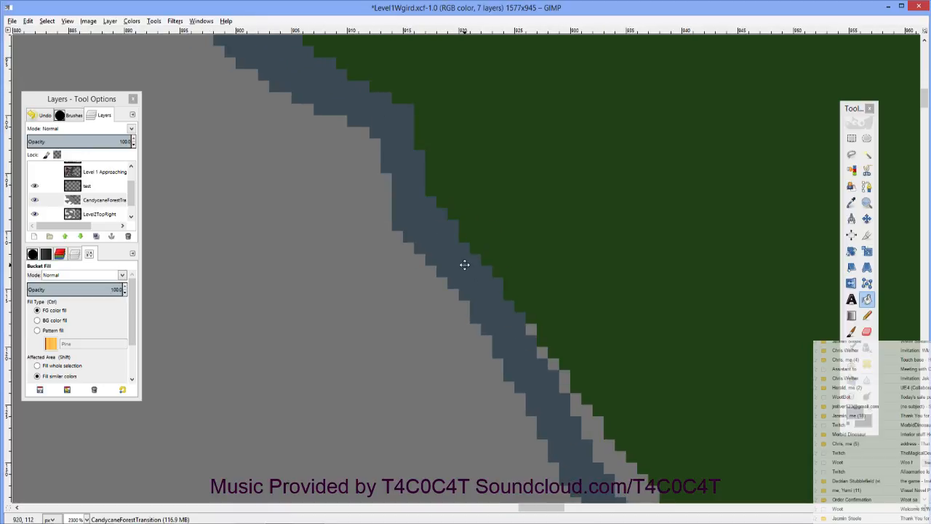
scroll(432, 162, "down", 3)
scroll(432, 162, "right", 3)
left_click(430, 196)
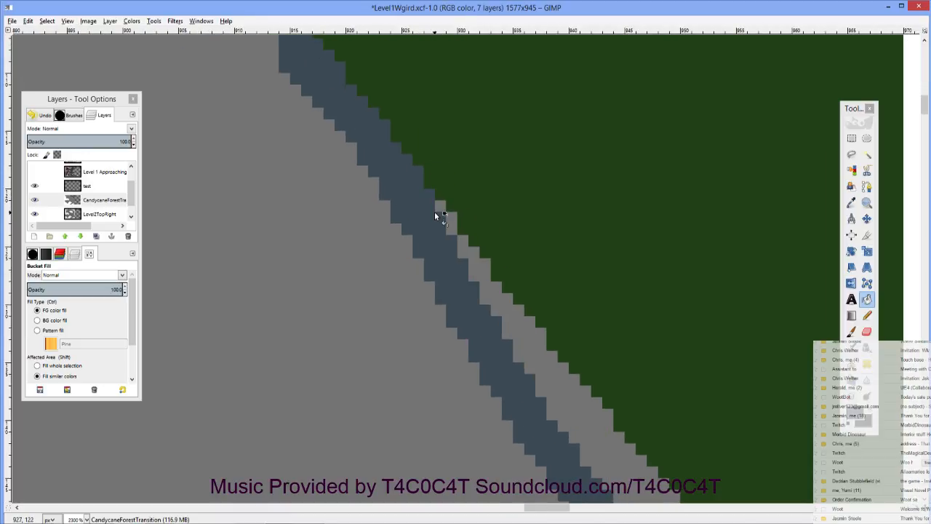
scroll(469, 269, "up", 4)
scroll(469, 270, "right", 4)
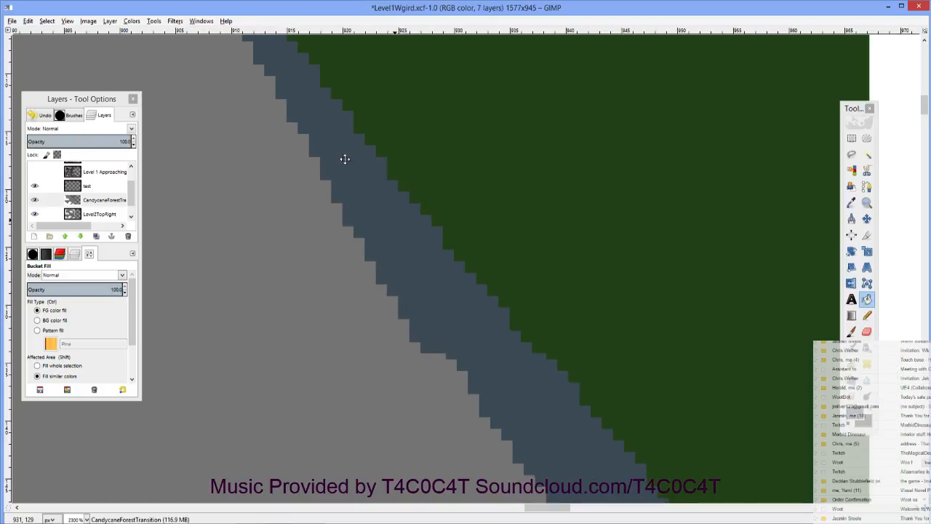
scroll(441, 285, "down", 2)
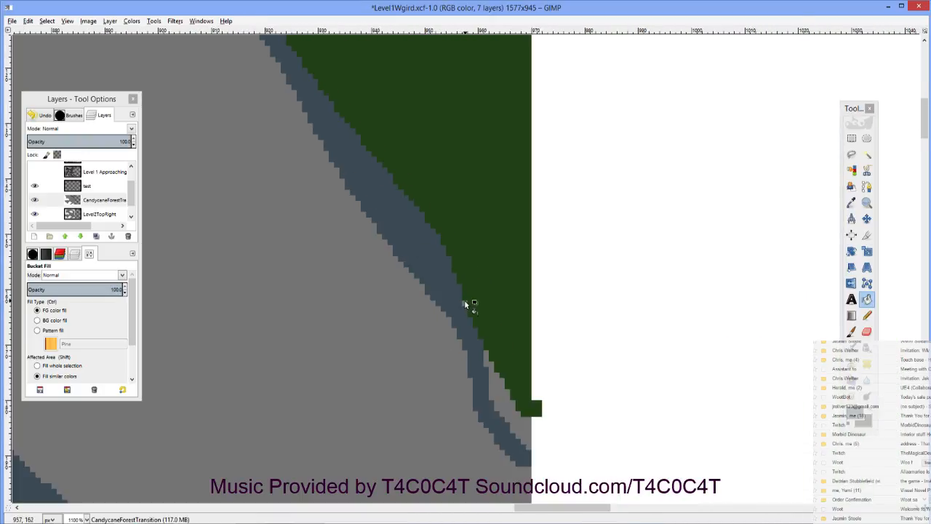
scroll(409, 245, "down", 3)
scroll(393, 225, "right", 3)
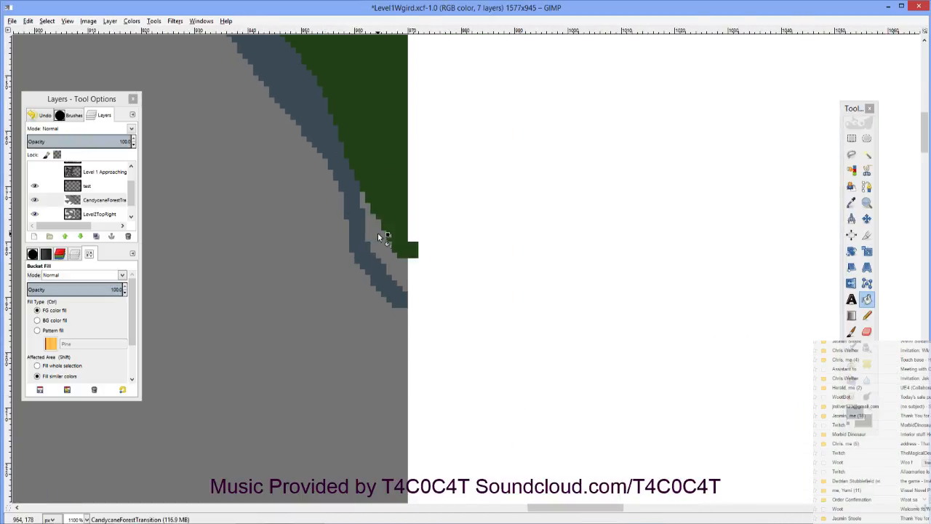
scroll(259, 118, "down", 2)
scroll(428, 215, "down", 2)
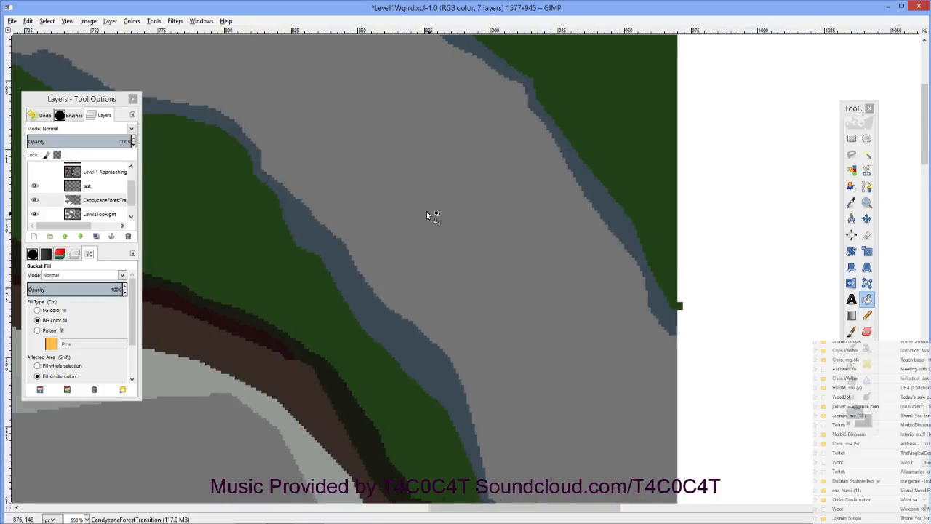
Step: Set the foreground colour to blue 3a6583 and bucket-fill the grey channel between the two blue-grey banks
scroll(422, 210, "down", 3)
left_click_drag(337, 199, 433, 296)
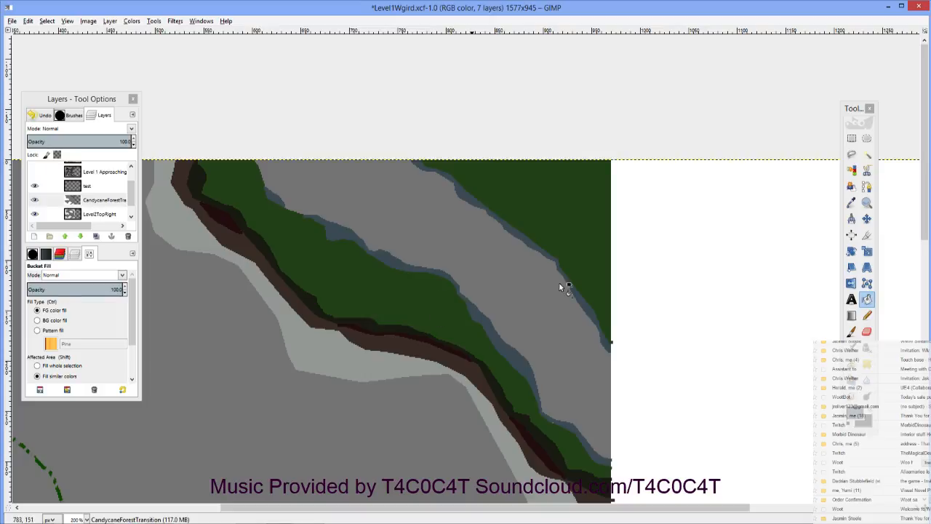
left_click_drag(482, 415, 581, 307)
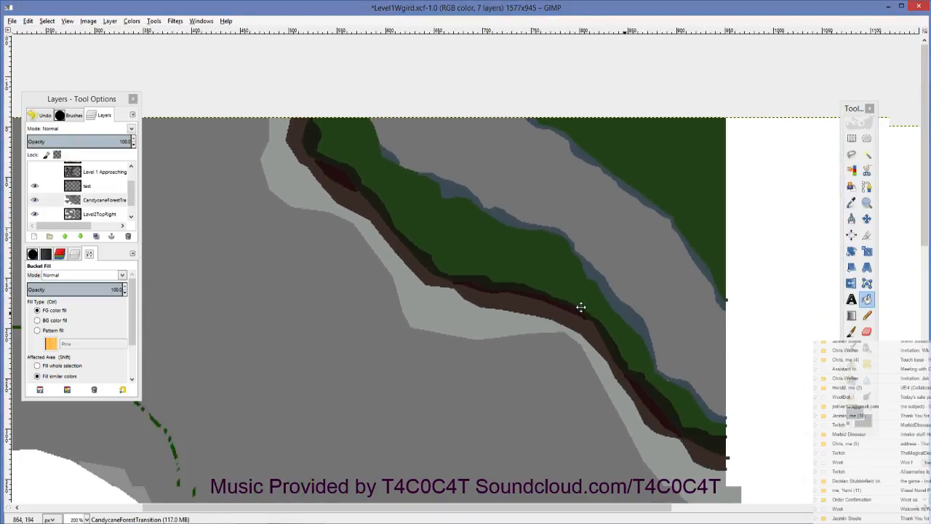
scroll(579, 295, "up", 2, "ctrl")
scroll(567, 284, "down", 3, "ctrl")
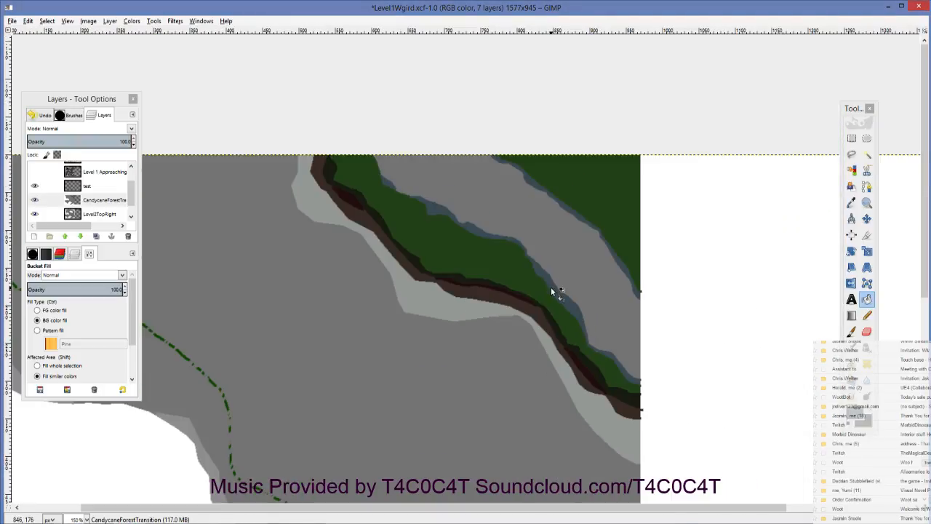
scroll(551, 287, "up", 1, "ctrl")
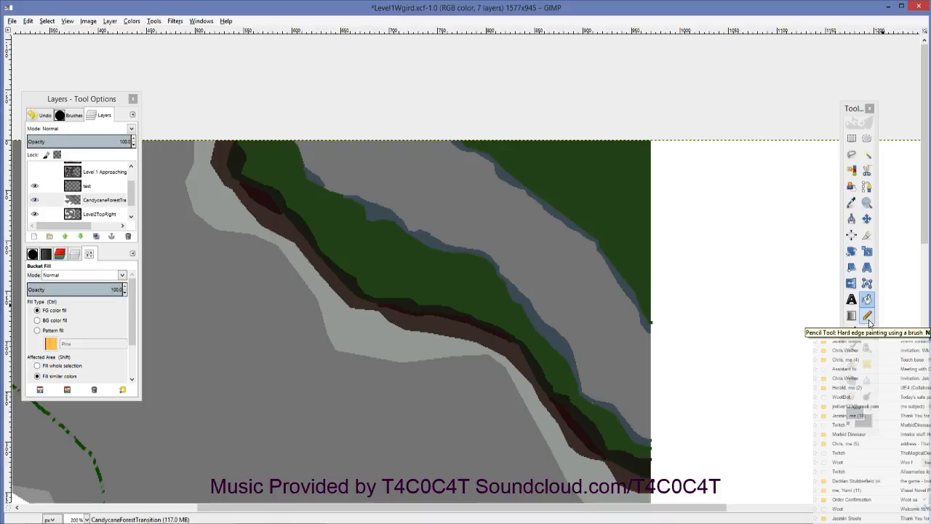
left_click(858, 417)
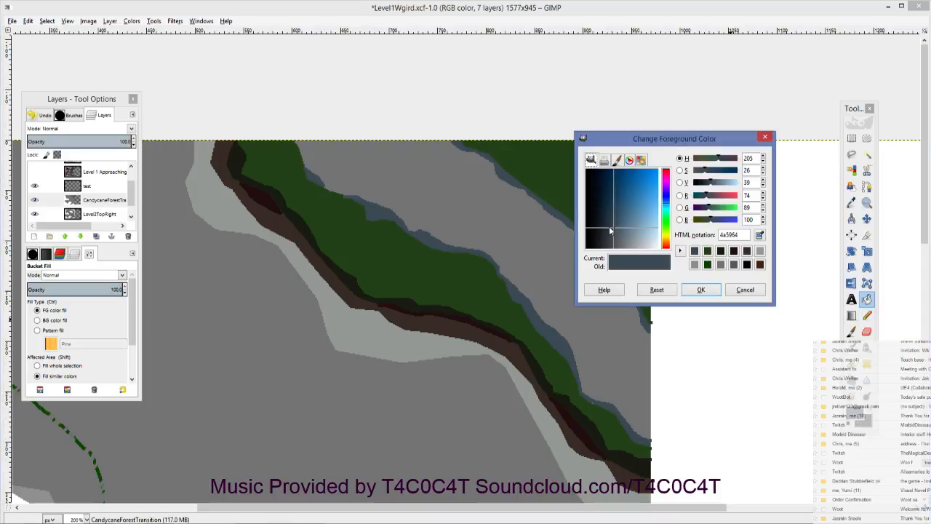
left_click_drag(610, 230, 623, 203)
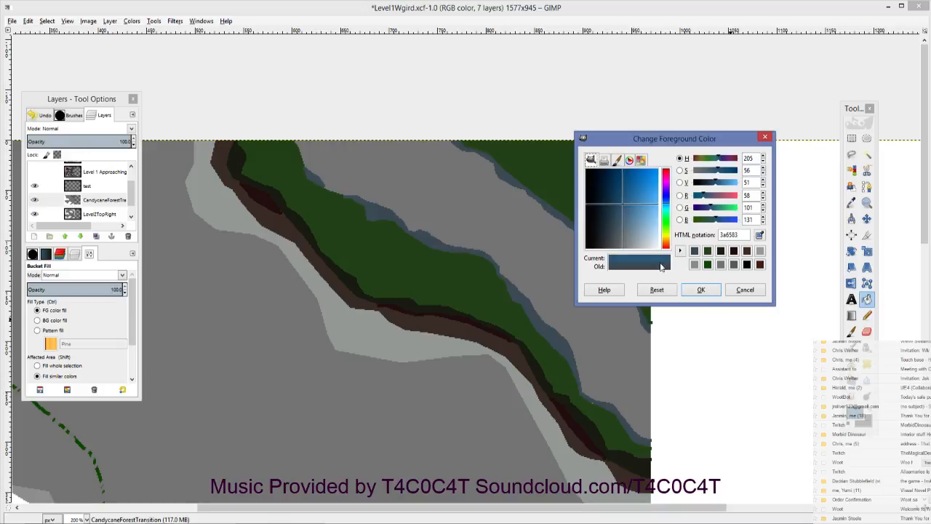
left_click(699, 290)
left_click(598, 308)
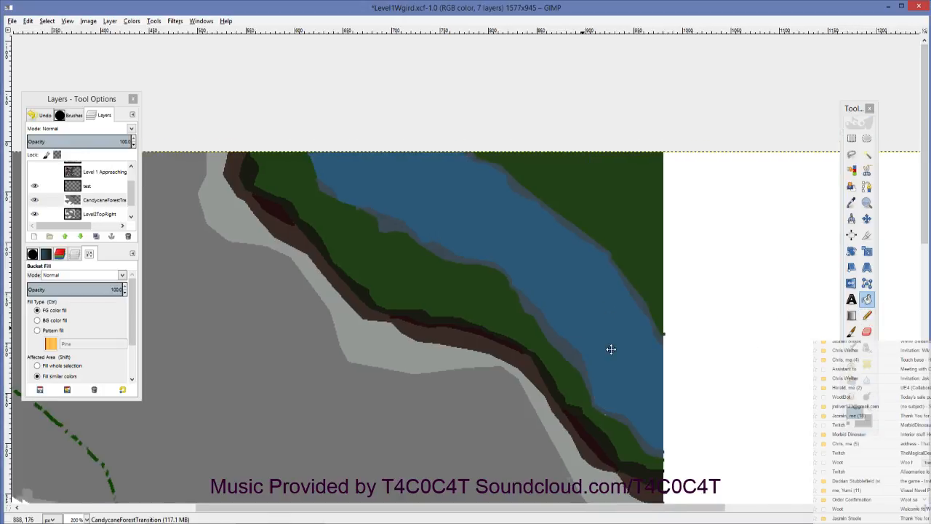
Step: Examine the blue river in the context of the whole map and up close
scroll(608, 333, "down", 3, "ctrl")
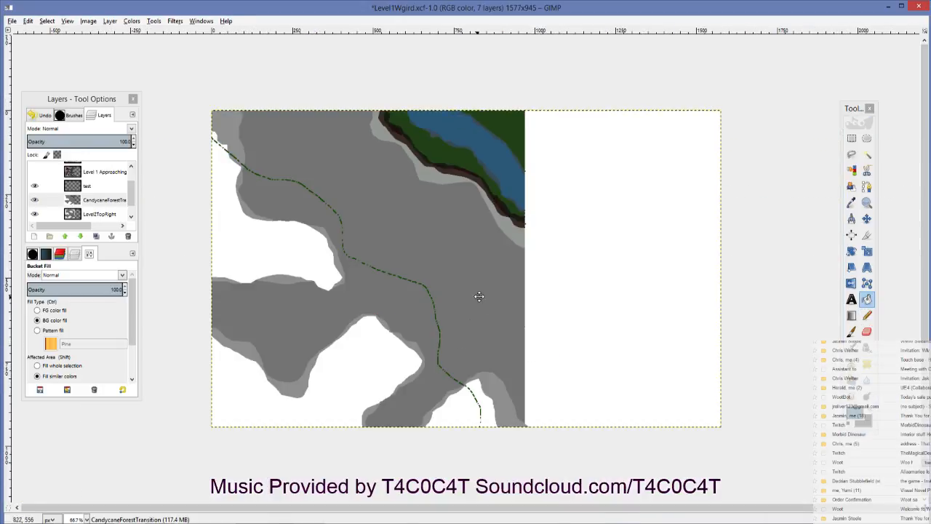
left_click_drag(478, 296, 623, 291)
scroll(613, 275, "up", 1, "ctrl")
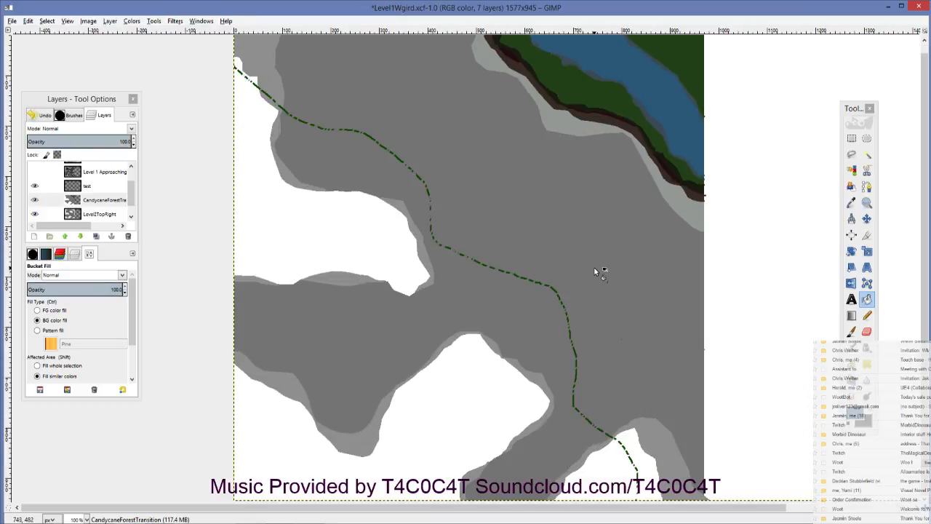
scroll(597, 271, "down", 1, "ctrl")
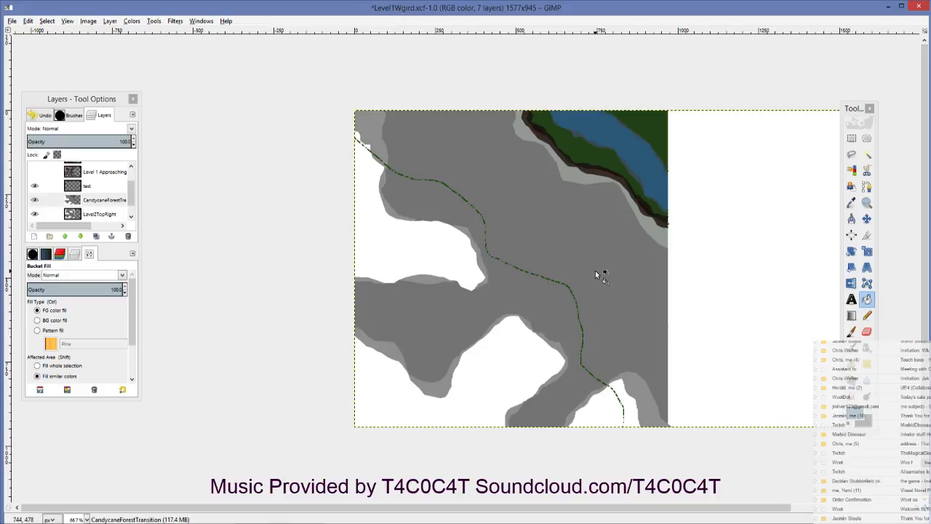
scroll(595, 270, "up", 2, "ctrl")
scroll(574, 269, "up", 2, "ctrl")
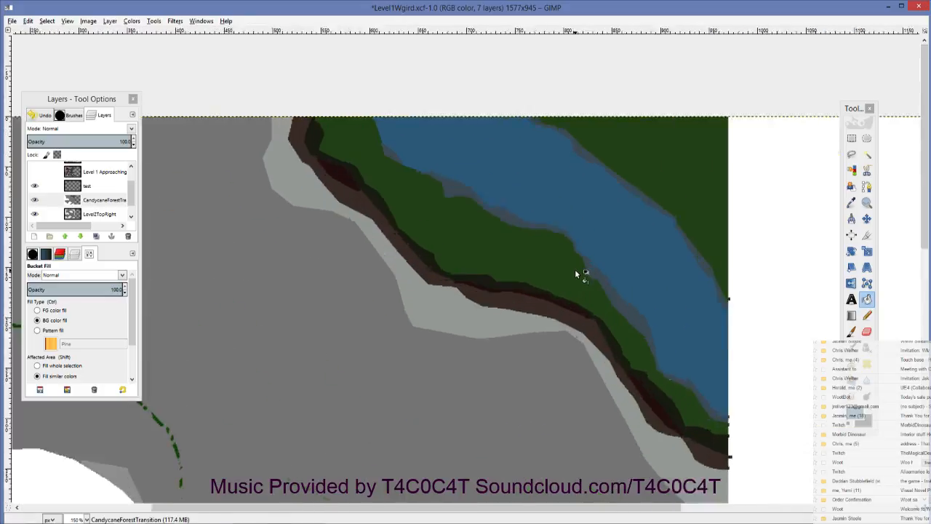
scroll(567, 249, "down", 2, "ctrl")
left_click_drag(544, 238, 492, 257)
Step: Set the foreground colour to the lighter greyish blue 66859b
left_click(852, 415)
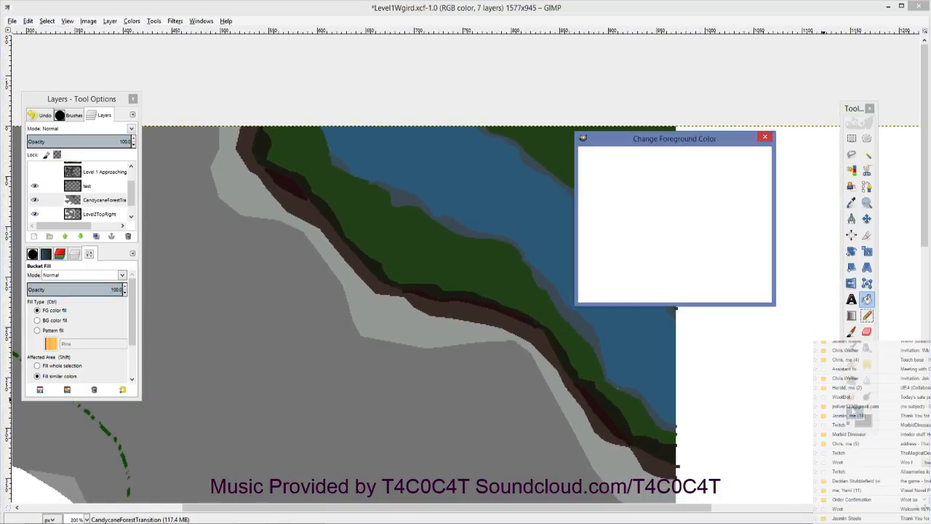
left_click_drag(622, 208, 631, 219)
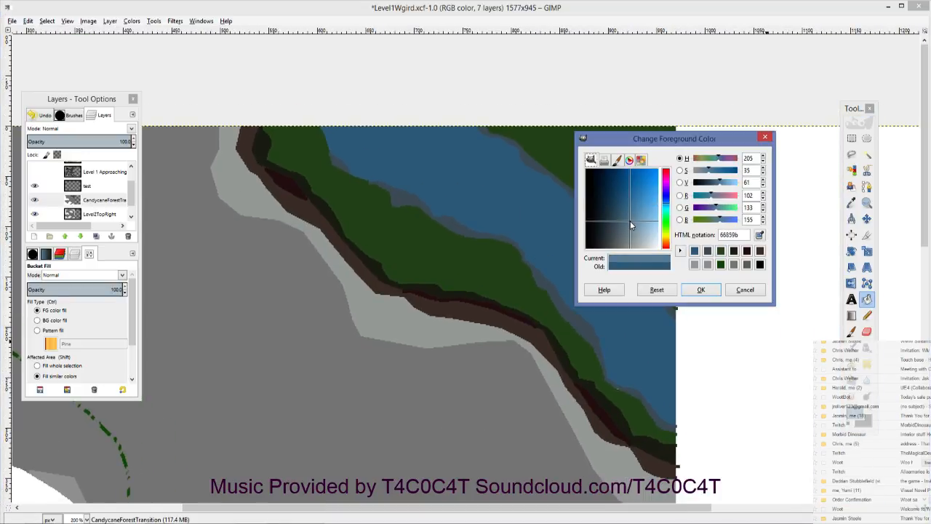
left_click(701, 290)
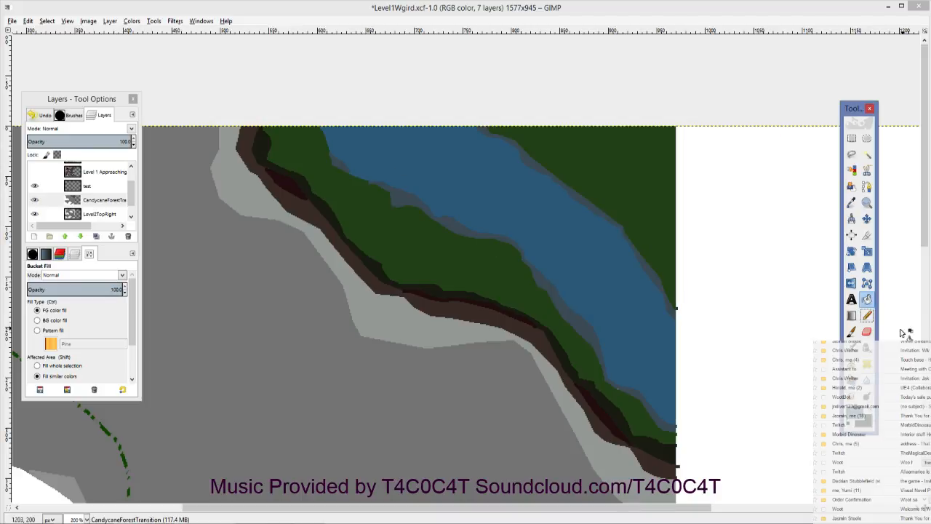
Step: Draw the first widely spaced light ripple lines along the river with the Pencil at size 3
left_click(866, 315)
left_click_drag(381, 141, 420, 163)
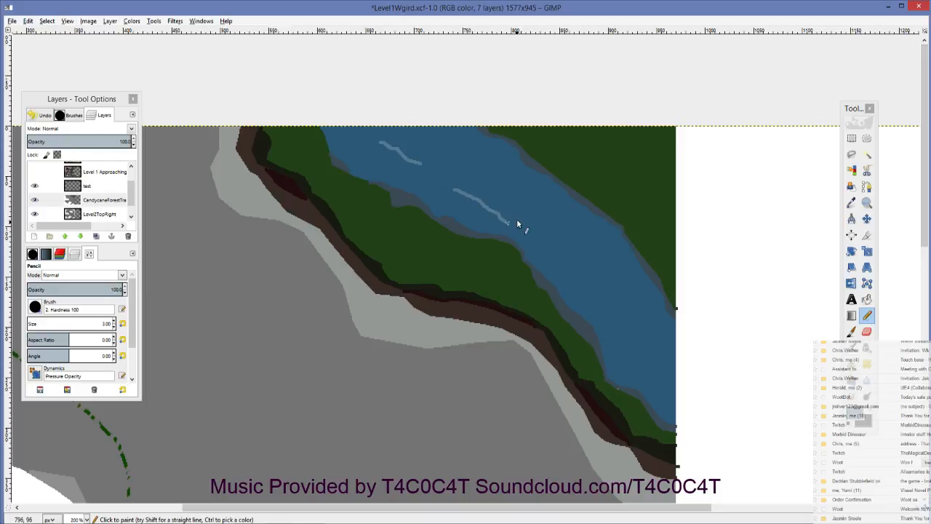
left_click(581, 255)
Step: Try covering the lower half of the river with many short, closely spaced ripple strokes
mouse_move(627, 321)
left_mouse_down()
mouse_move(664, 376)
mouse_move(670, 354)
left_mouse_up()
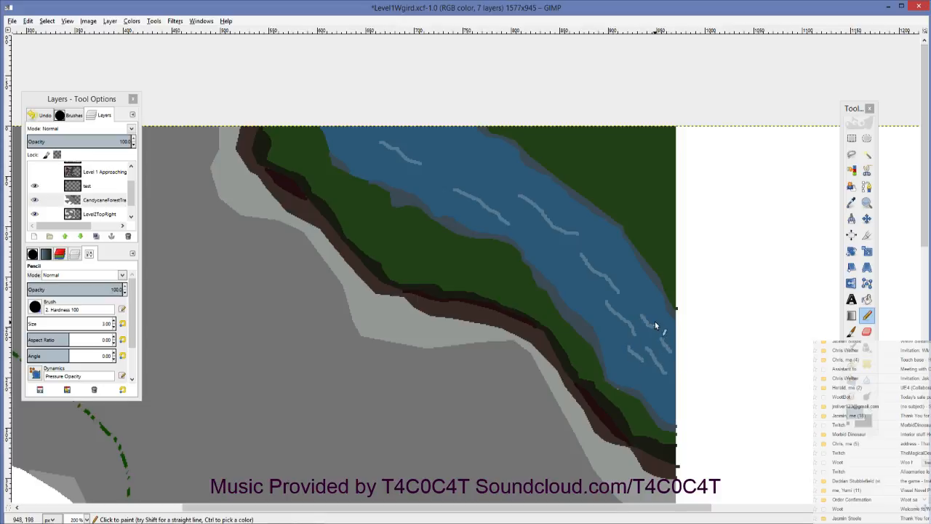
left_click_drag(644, 318, 659, 331)
mouse_move(637, 284)
left_mouse_down()
mouse_move(648, 294)
mouse_move(634, 313)
mouse_move(642, 331)
left_mouse_up()
left_click_drag(646, 368, 659, 380)
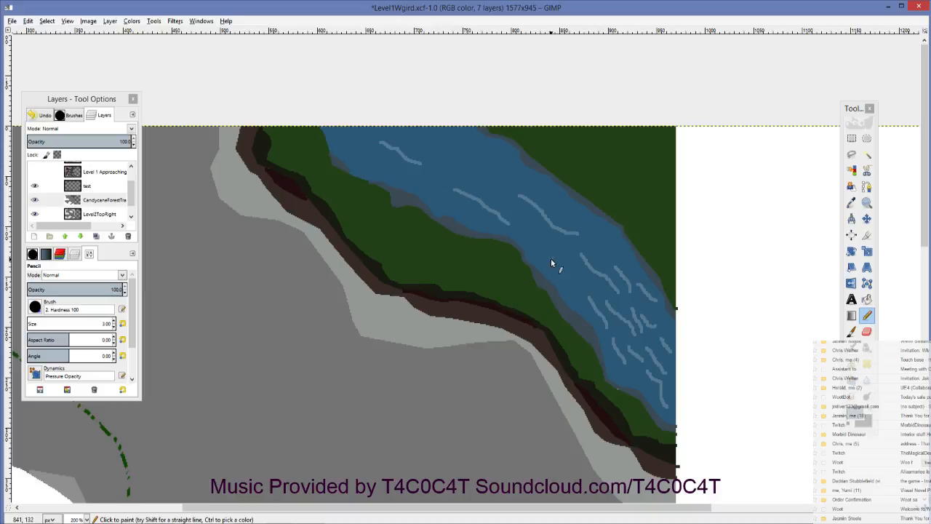
left_click_drag(565, 243, 579, 270)
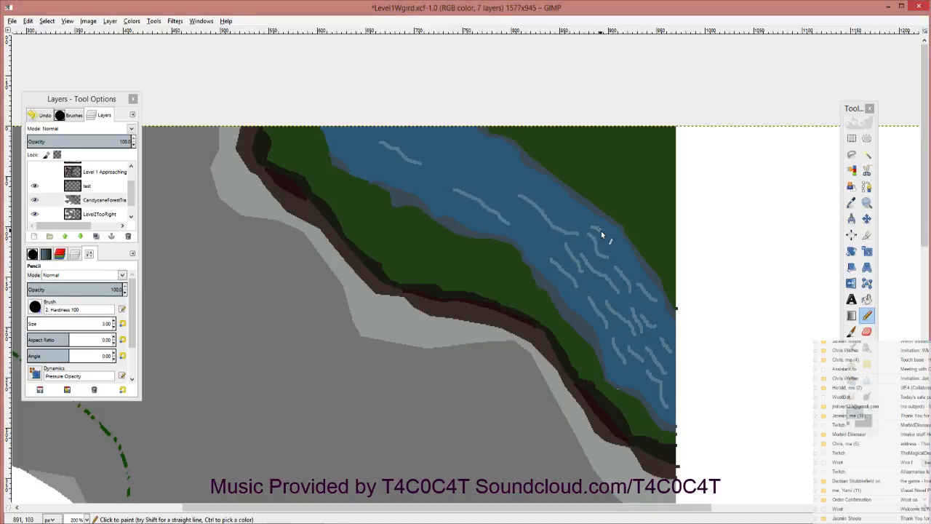
left_click_drag(601, 234, 609, 246)
left_click_drag(563, 207, 578, 220)
left_click(523, 239)
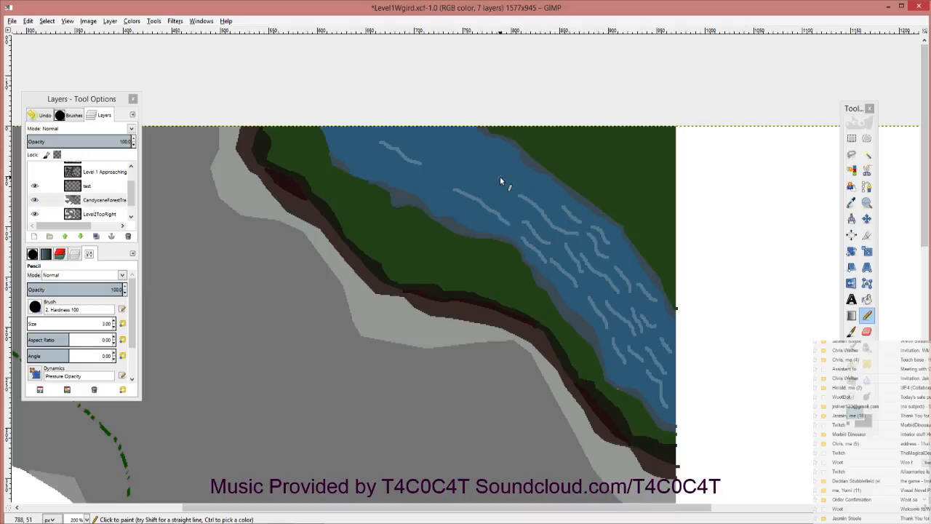
Step: Try extending the dense ripple strokes over the upper half of the river to the map's top edge
left_click_drag(500, 177, 523, 190)
left_click_drag(466, 176, 504, 198)
key("ctrl+z")
left_click_drag(460, 152, 486, 160)
left_click_drag(432, 182, 453, 205)
mouse_move(380, 165)
left_mouse_down()
mouse_move(412, 186)
mouse_move(414, 144)
mouse_move(426, 155)
mouse_move(431, 132)
mouse_move(466, 139)
left_mouse_up()
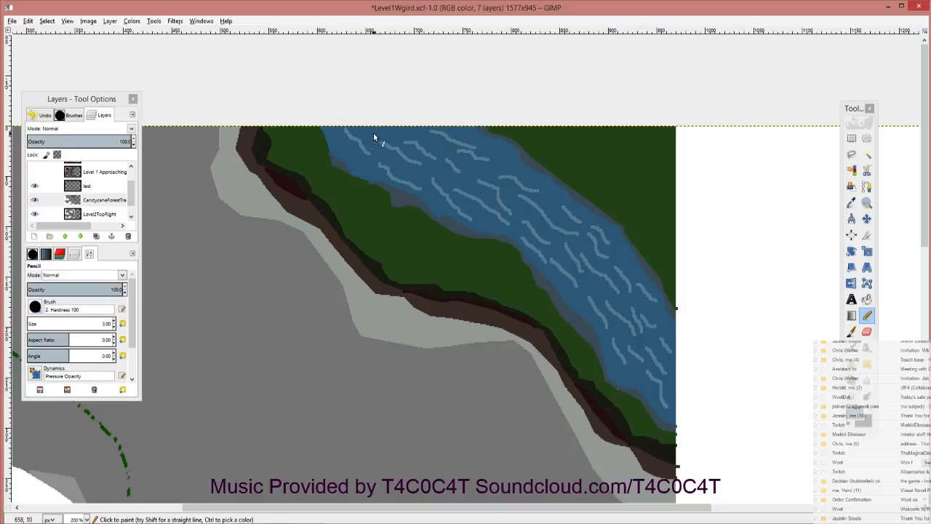
left_click_drag(379, 132, 405, 137)
Step: Replace the dense ripples with a few widely spaced light strokes along the river
scroll(542, 189, "down", 4)
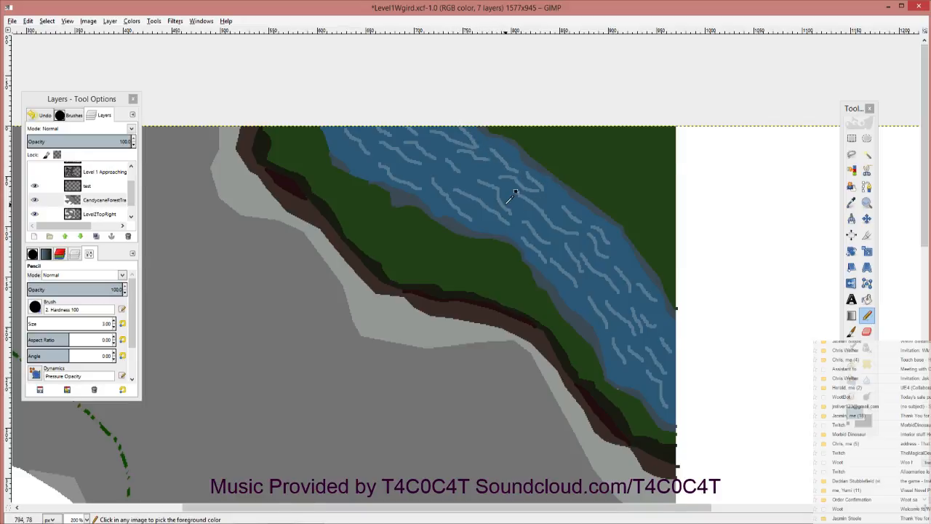
scroll(461, 182, "up", 3)
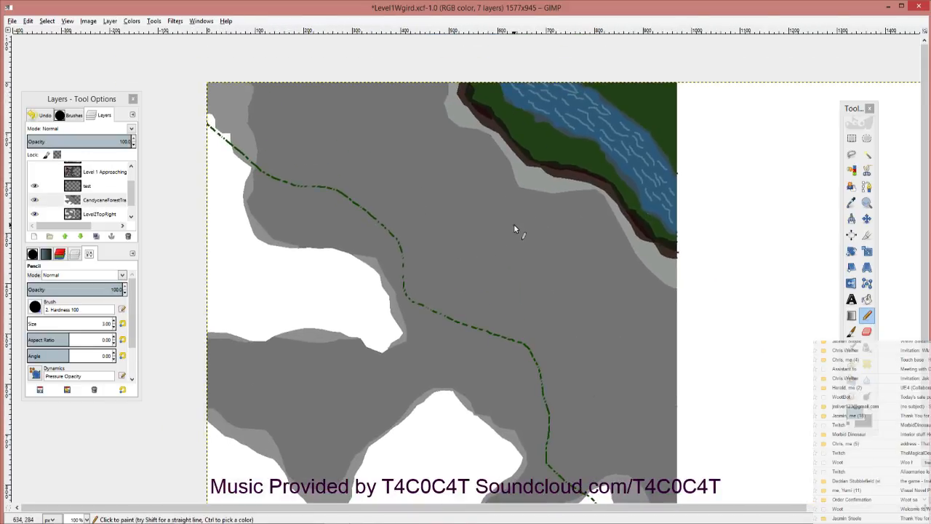
left_click_drag(514, 227, 641, 217)
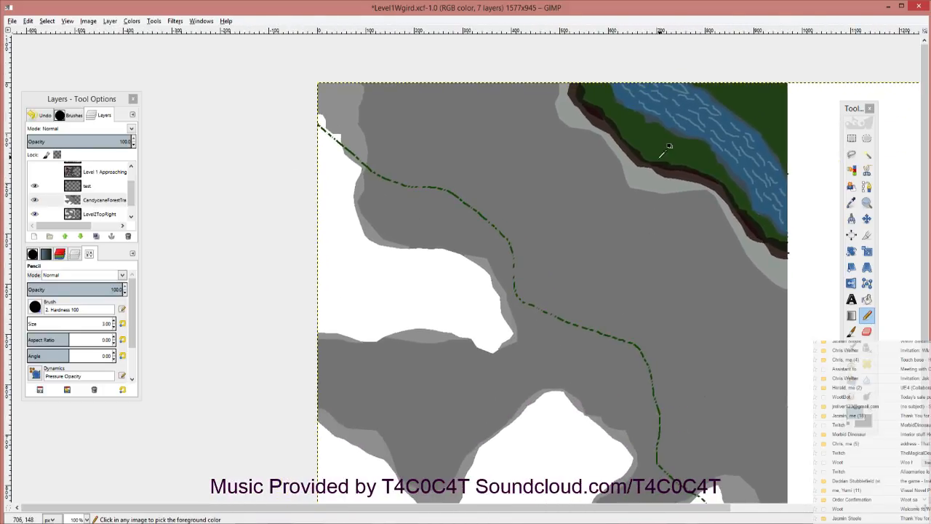
scroll(668, 147, "up", 2)
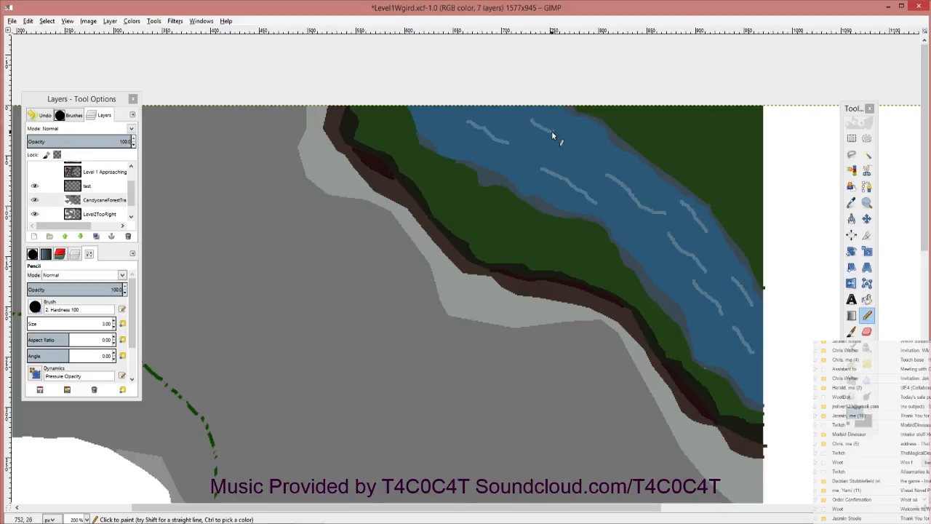
Step: Check the sparser ripples against the whole map and hide the test layer containing the dashed green path
scroll(574, 156, "down", 3)
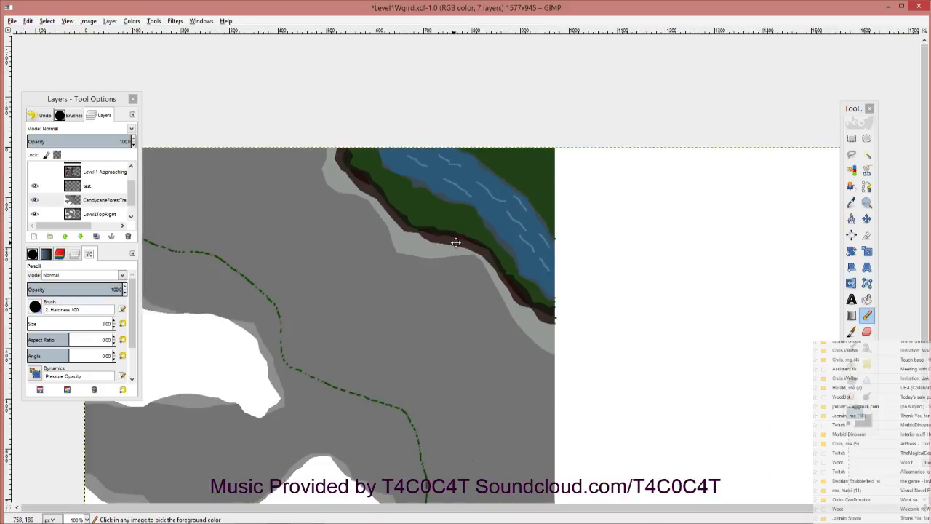
scroll(586, 142, "up", 1)
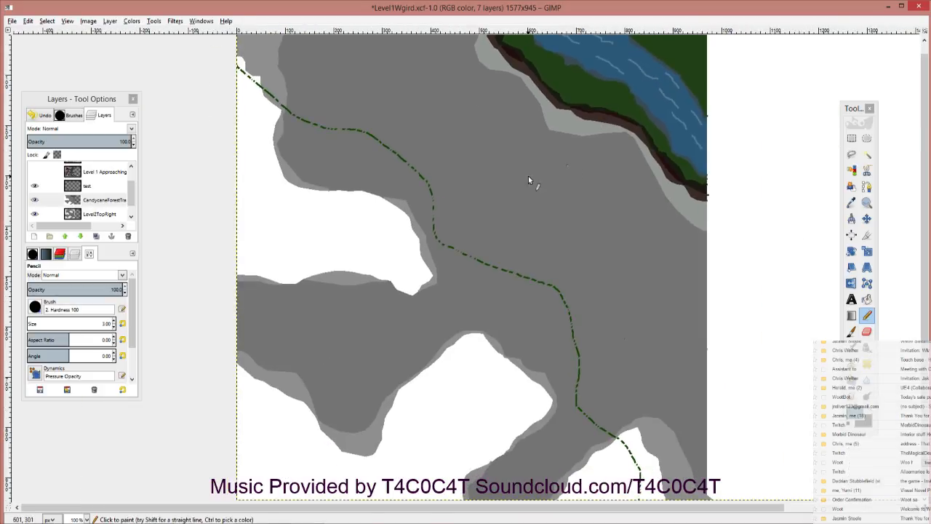
left_click_drag(532, 182, 565, 209)
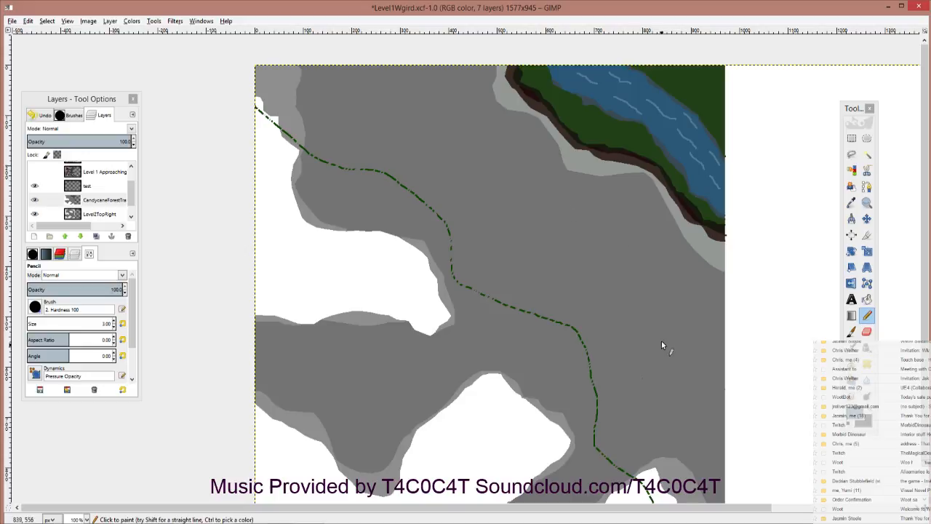
mouse_move(485, 248)
left_mouse_down()
mouse_move(521, 285)
mouse_move(540, 270)
mouse_move(493, 186)
mouse_move(476, 209)
mouse_move(415, 220)
mouse_move(401, 262)
mouse_move(375, 189)
left_mouse_up()
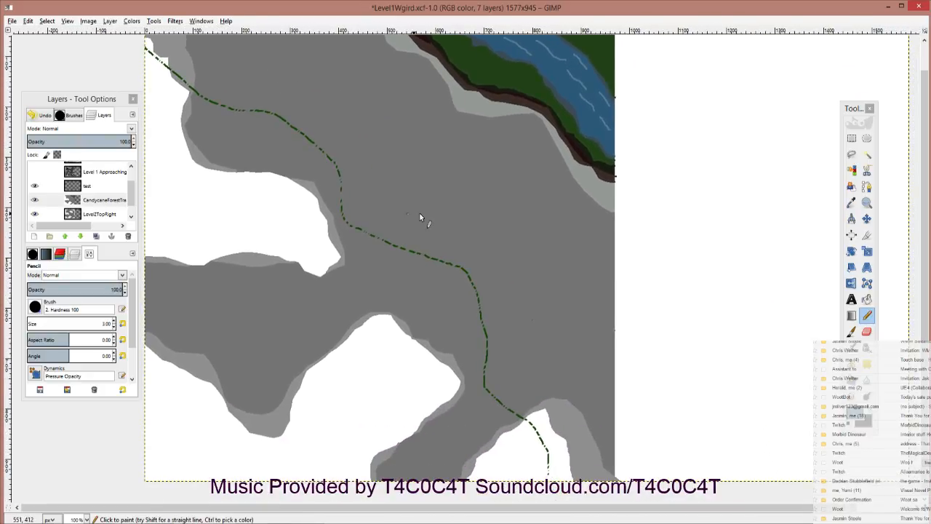
left_click_drag(531, 213, 669, 349)
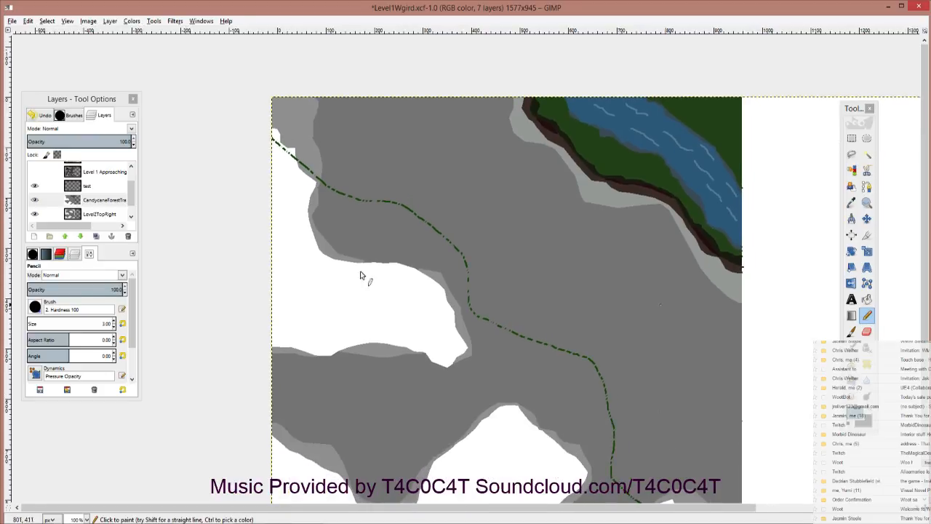
left_click(34, 186)
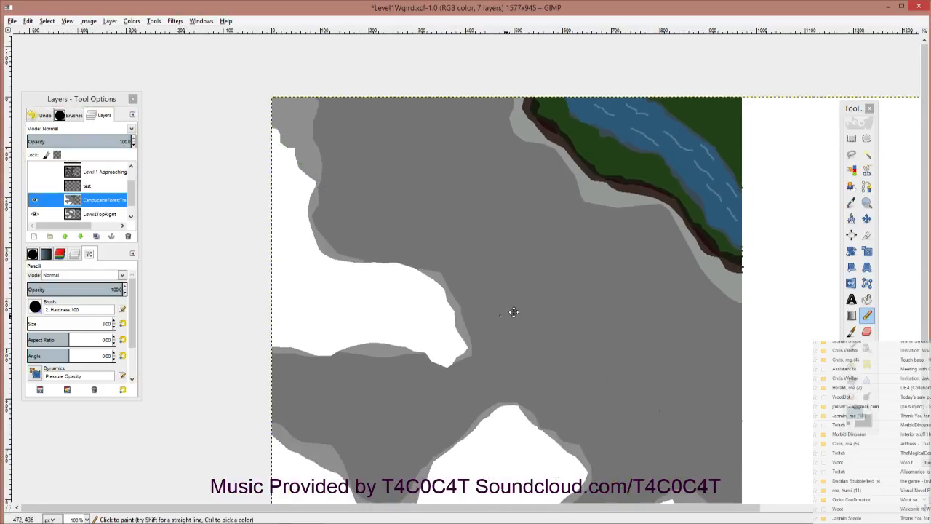
Step: Examine the remaining grey terrain and its white cut-outs down to the map's bottom edge
mouse_move(509, 312)
left_mouse_down()
mouse_move(524, 342)
mouse_move(518, 321)
mouse_move(472, 364)
mouse_move(476, 339)
mouse_move(436, 284)
mouse_move(430, 322)
mouse_move(438, 323)
left_mouse_up()
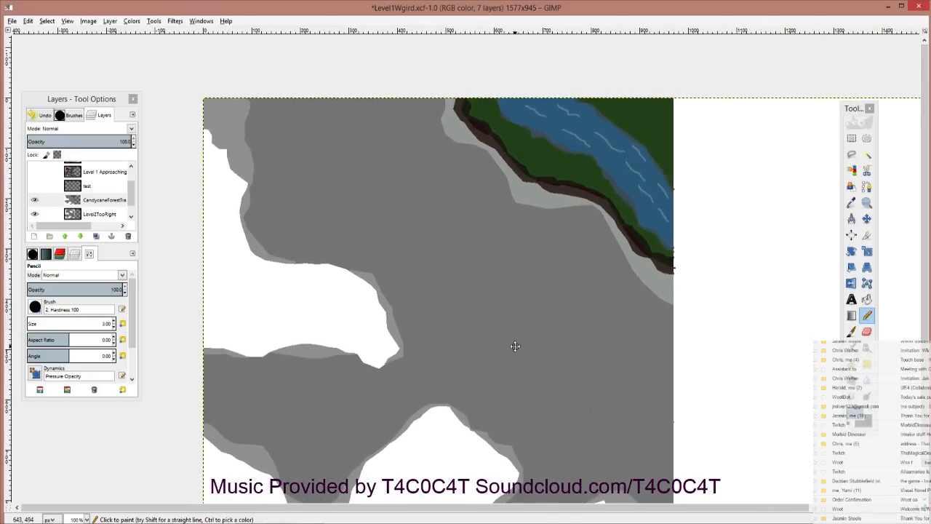
left_click_drag(511, 342, 510, 287)
mouse_move(492, 326)
left_mouse_down()
mouse_move(584, 265)
mouse_move(439, 369)
mouse_move(381, 337)
mouse_move(378, 295)
mouse_move(353, 332)
mouse_move(354, 353)
mouse_move(342, 357)
mouse_move(503, 328)
left_mouse_up()
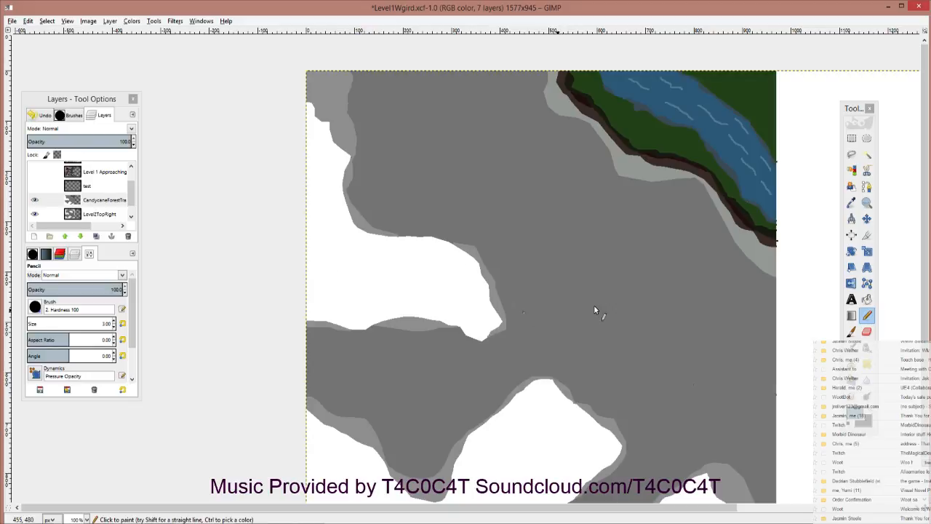
mouse_move(595, 306)
left_mouse_down()
mouse_move(551, 239)
mouse_move(383, 193)
mouse_move(354, 277)
mouse_move(456, 288)
left_mouse_up()
left_click_drag(686, 365, 587, 296)
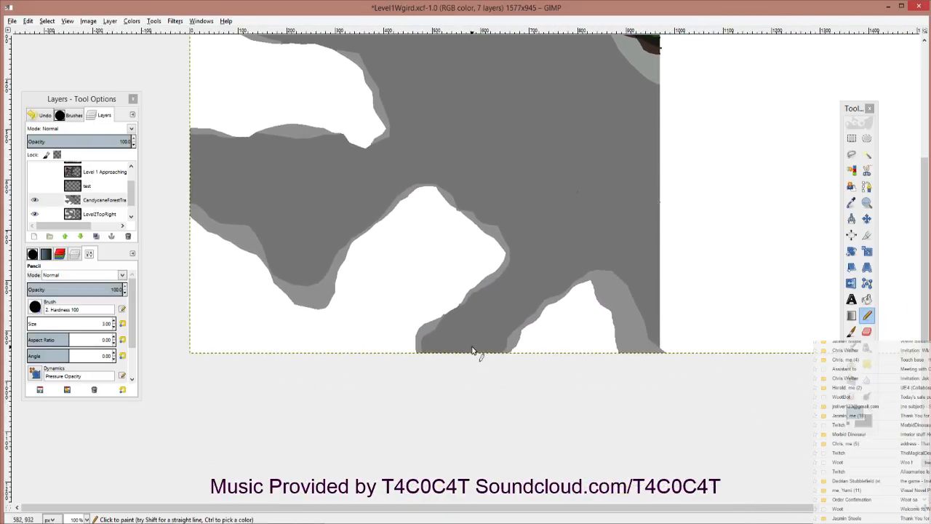
mouse_move(511, 328)
left_mouse_down()
mouse_move(432, 398)
mouse_move(424, 416)
left_mouse_up()
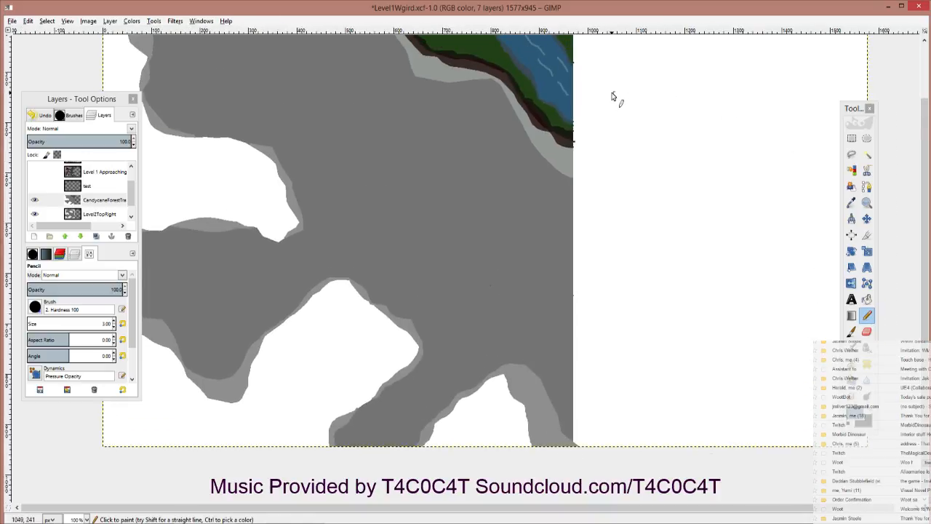
left_click_drag(590, 109, 589, 225)
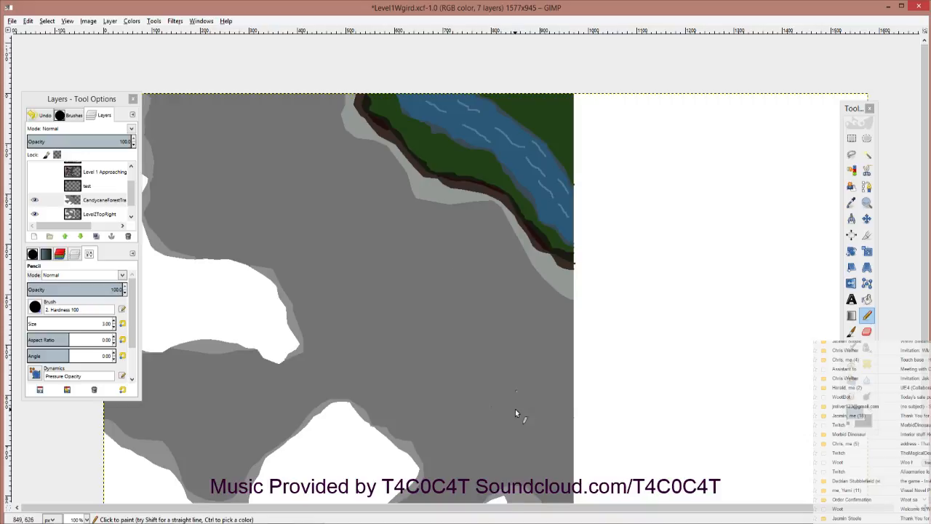
left_click_drag(515, 413, 478, 374)
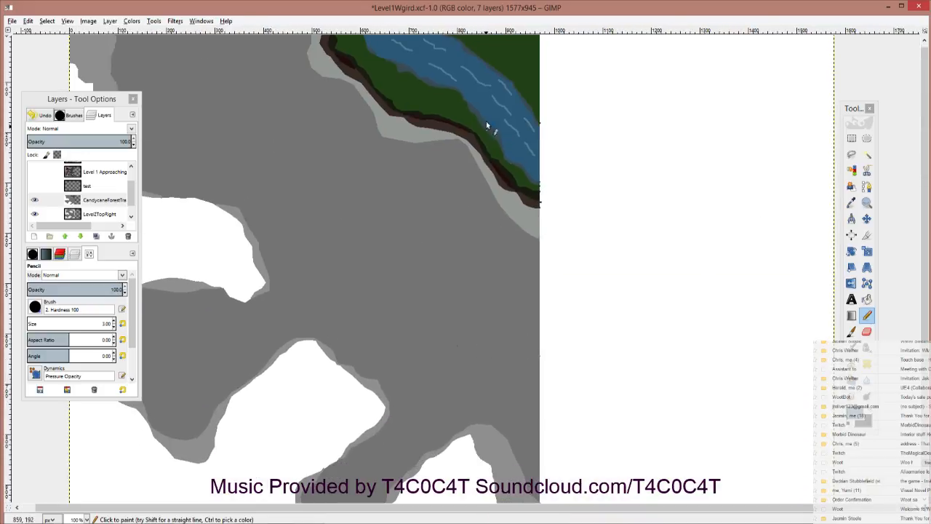
scroll(522, 269, "down", 4)
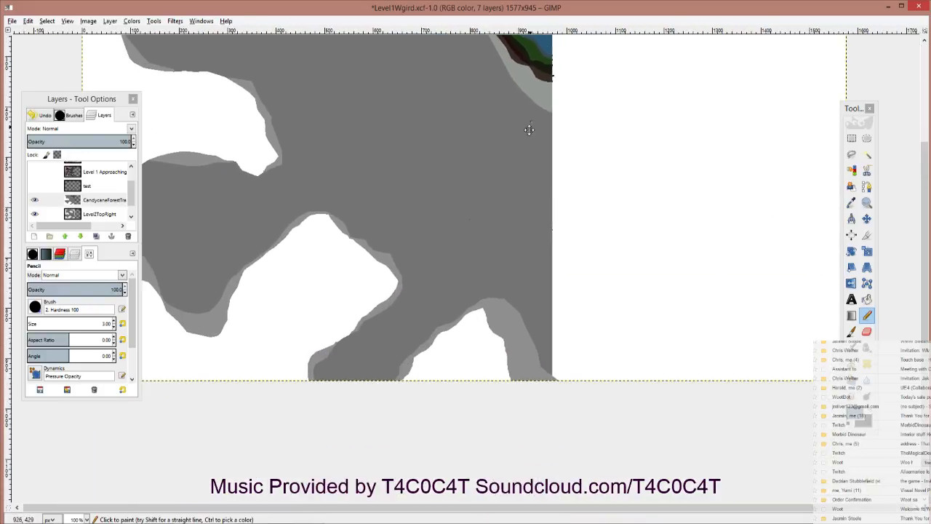
left_click_drag(529, 130, 510, 244)
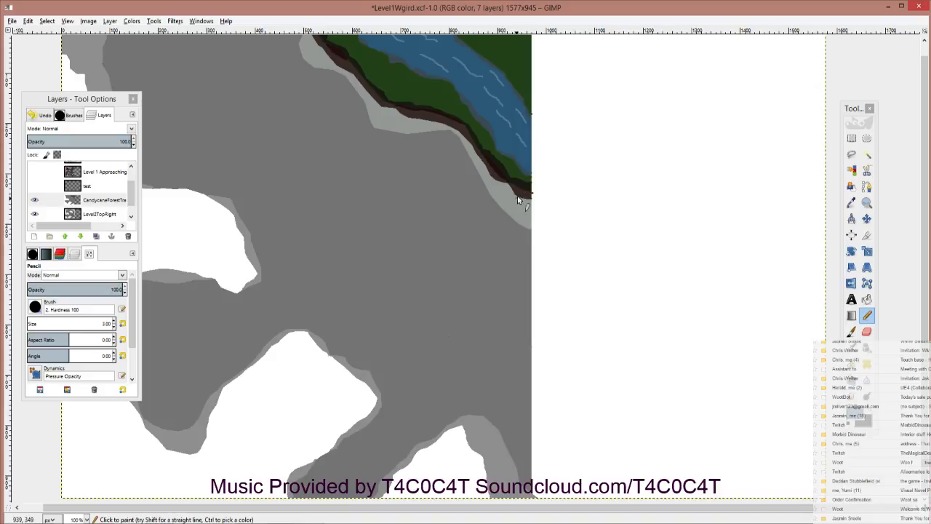
Step: Pick the light greenish grey beside the cliff and bucket-fill the rim around the white notch at the map's bottom edge
left_click(853, 202)
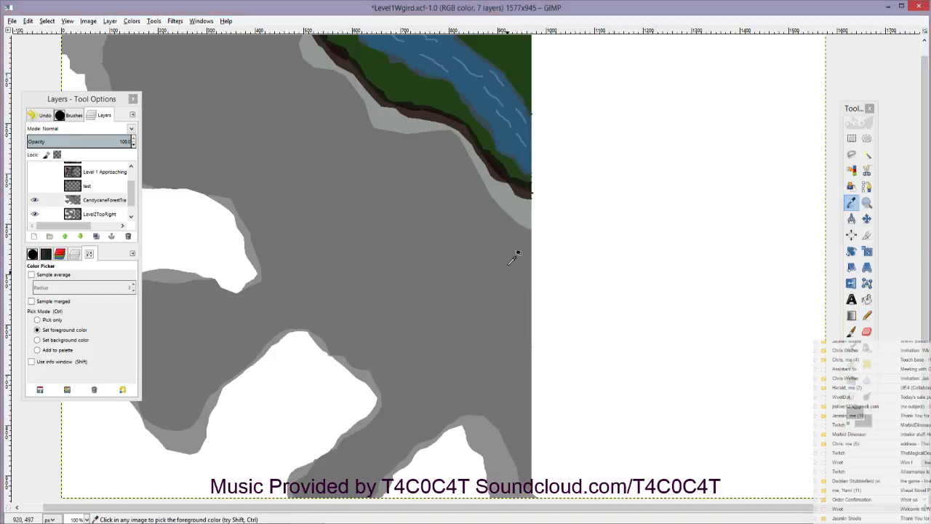
scroll(534, 217, "down", 5)
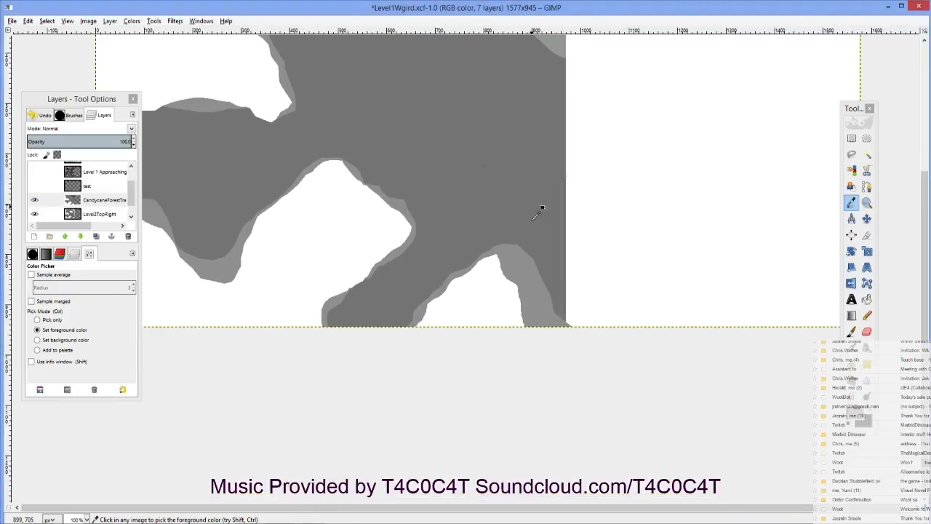
key("shift+b")
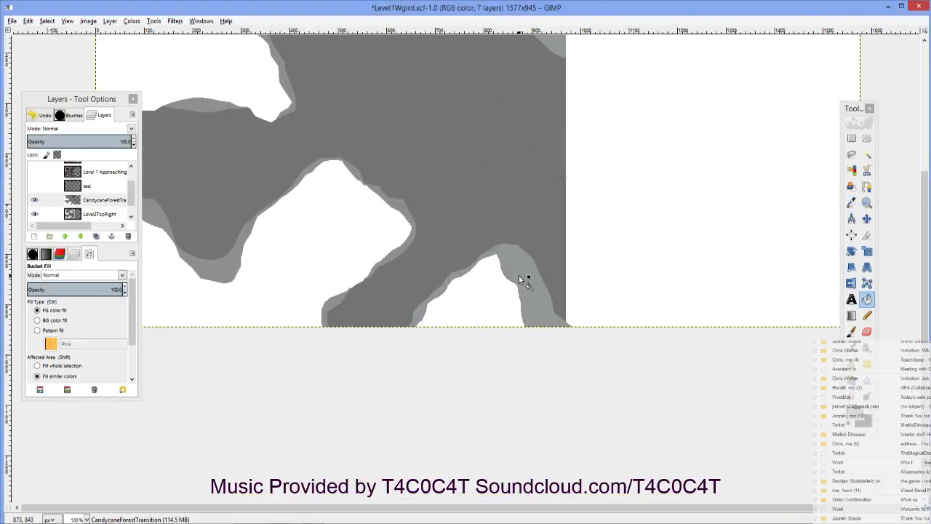
Step: Pick the cliff's dark brown and outline the white notch at the map's bottom edge with the size 3 Pencil
left_click_drag(575, 177, 557, 378)
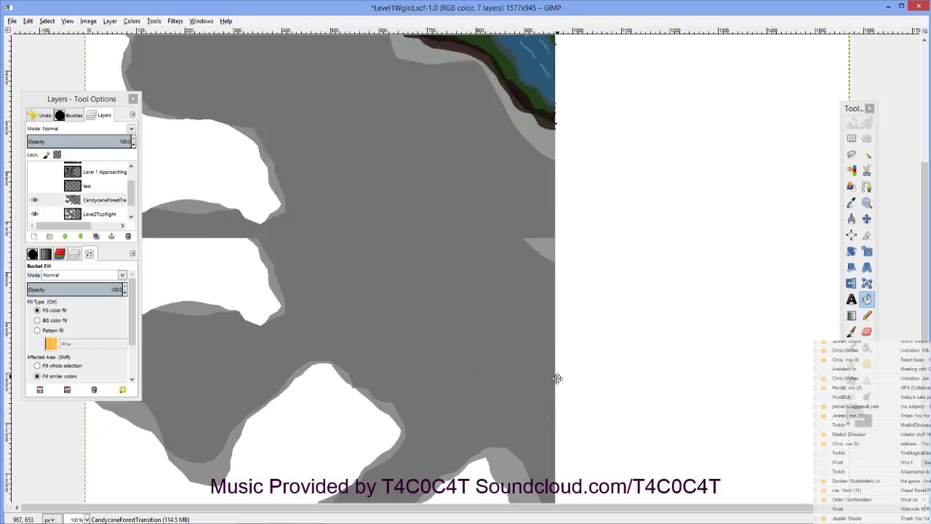
left_click(851, 203)
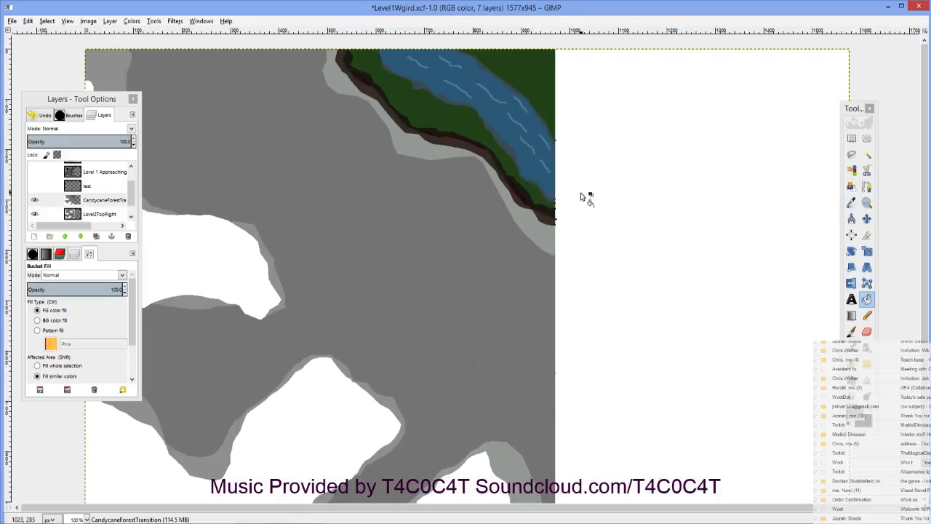
left_click(544, 211)
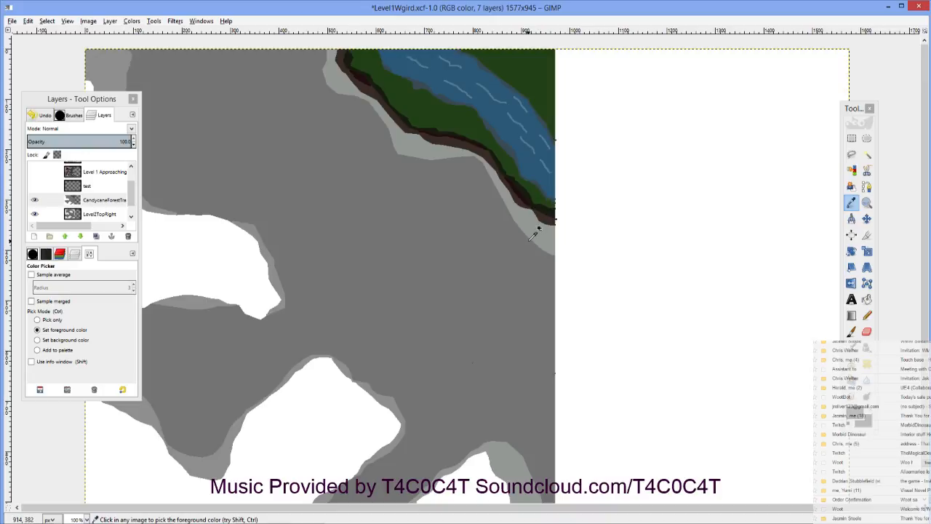
key("n")
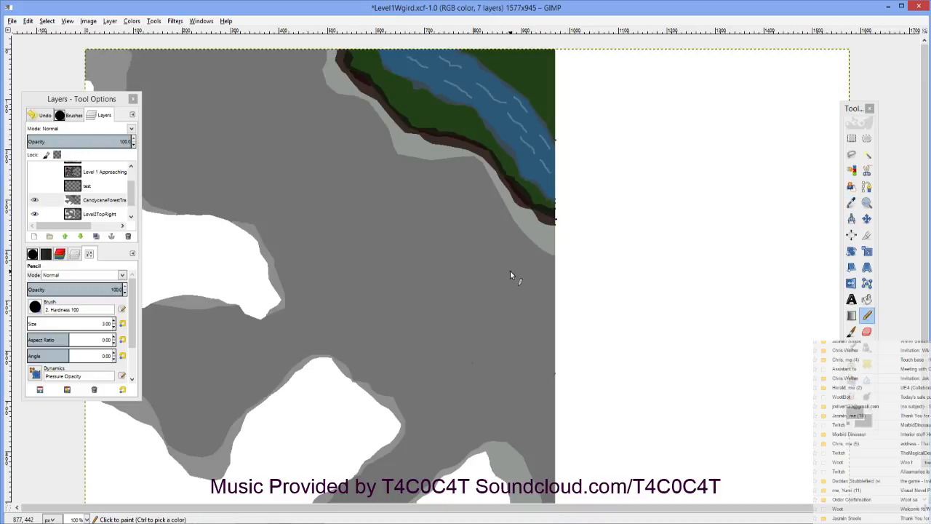
key("shift+b")
key("n")
scroll(507, 294, "down", 8)
scroll(519, 201, "up", 3, "ctrl")
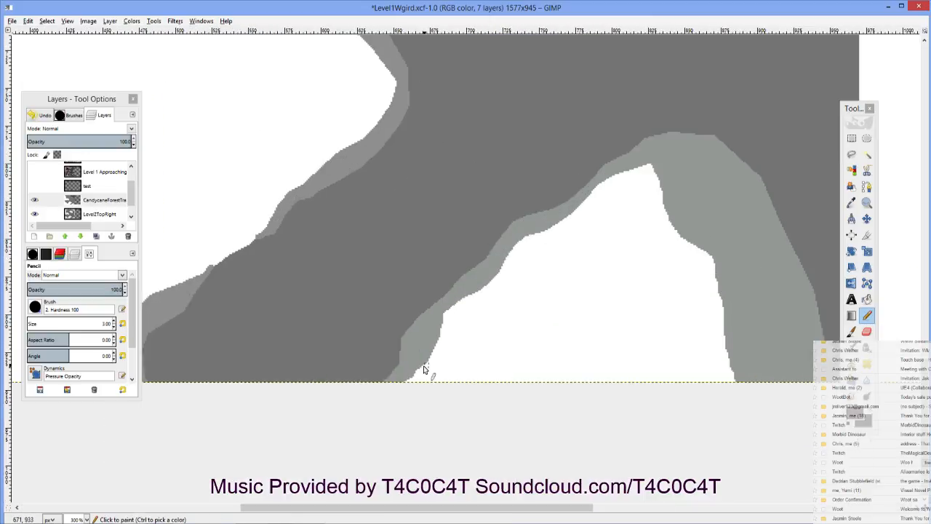
left_click(406, 381)
mouse_move(423, 359)
left_mouse_down()
mouse_move(515, 251)
mouse_move(564, 226)
mouse_move(615, 176)
mouse_move(648, 171)
mouse_move(718, 259)
mouse_move(740, 380)
left_mouse_up()
left_click(743, 383, "shift")
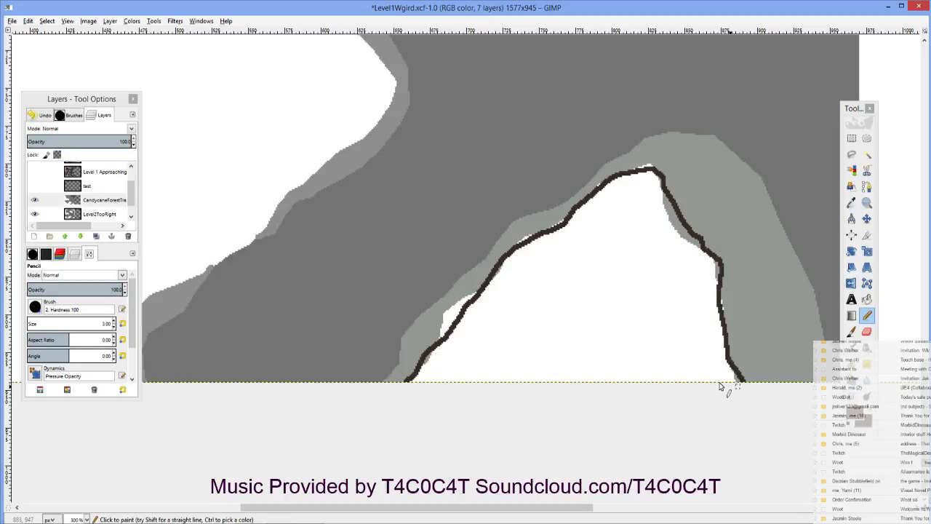
Step: Bucket-fill the leftover grey pixels at the lower right end of the notch's outline with the dark brown
left_click_drag(699, 338, 573, 252)
scroll(609, 273, "up", 3)
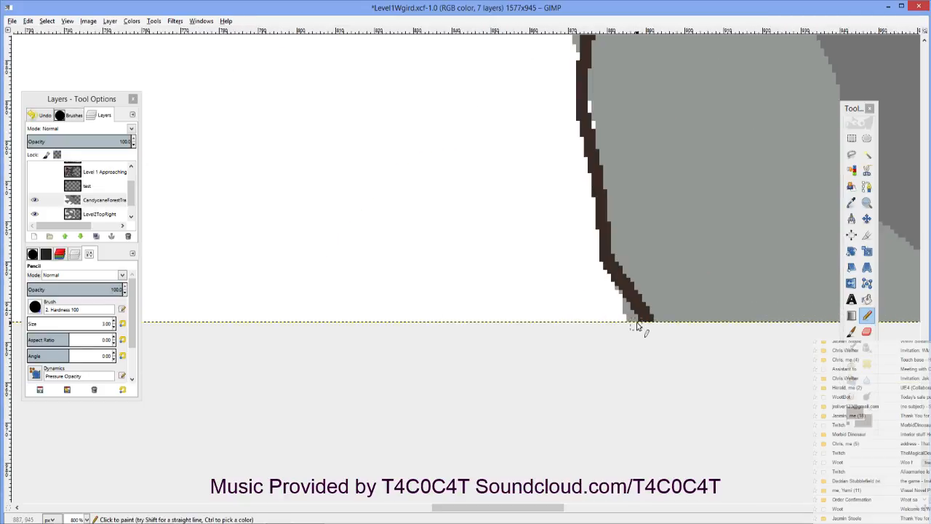
key("shift+b")
left_click(630, 317)
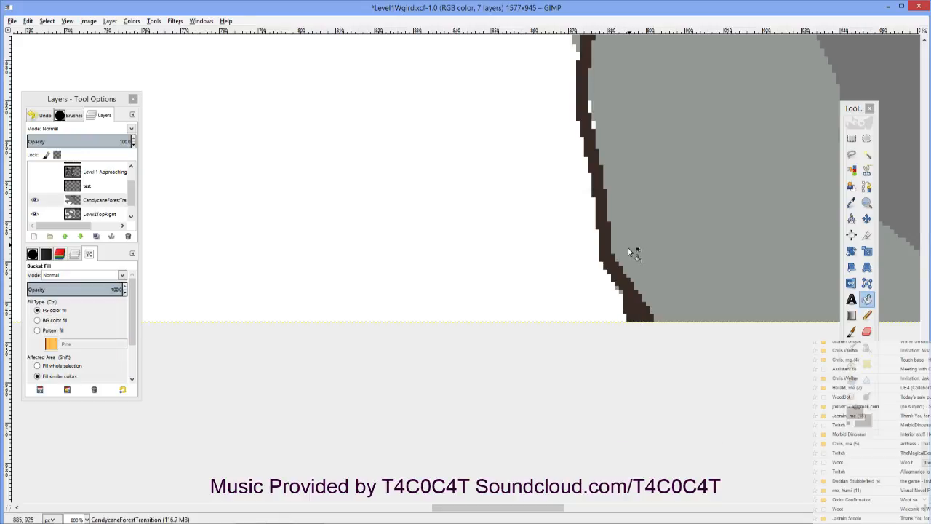
Step: Bucket-fill the leftover grey and white pixels along the right side of the notch's outline with the dark brown
scroll(627, 247, "up", 3)
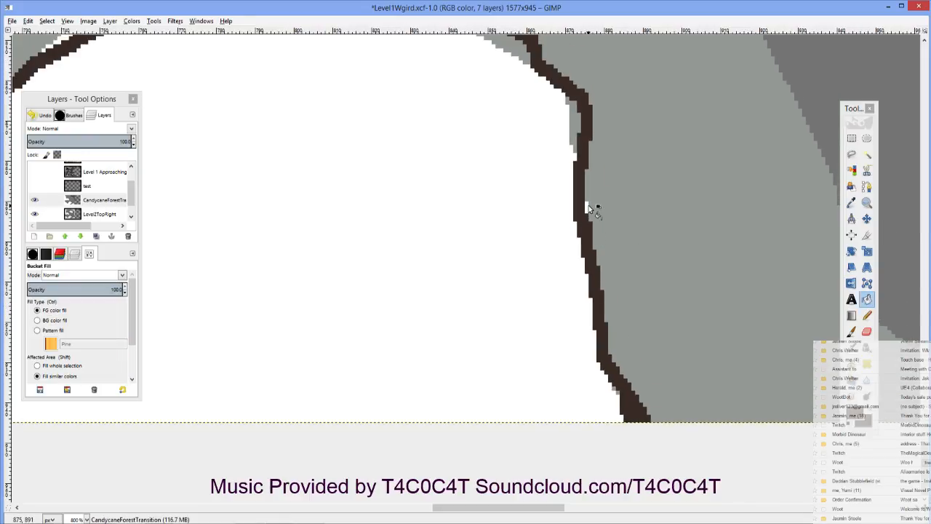
scroll(577, 145, "up", 5)
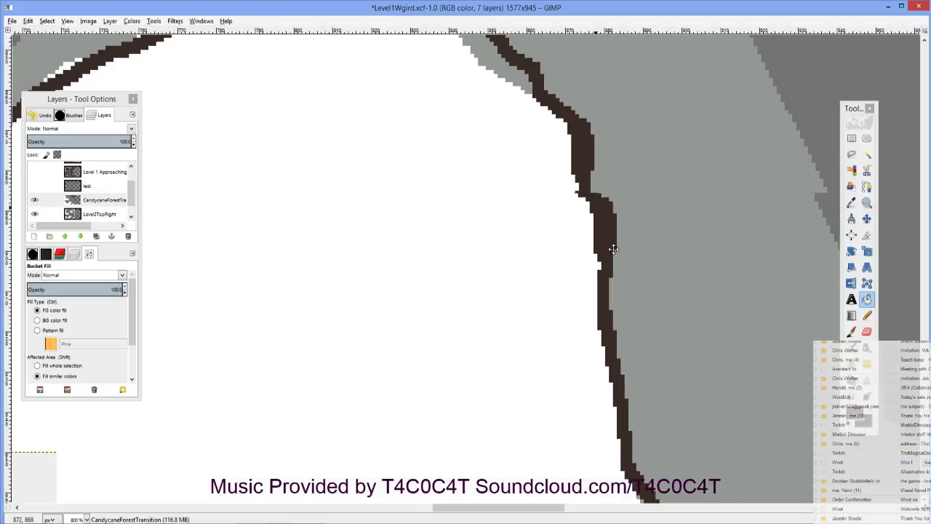
left_click(574, 190)
scroll(568, 277, "up", 4)
scroll(567, 276, "left", 3)
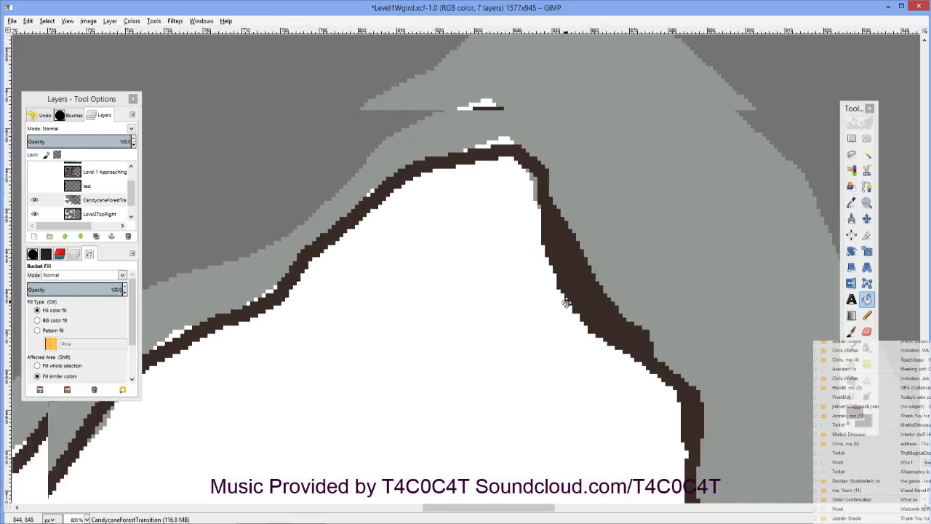
left_click(539, 194)
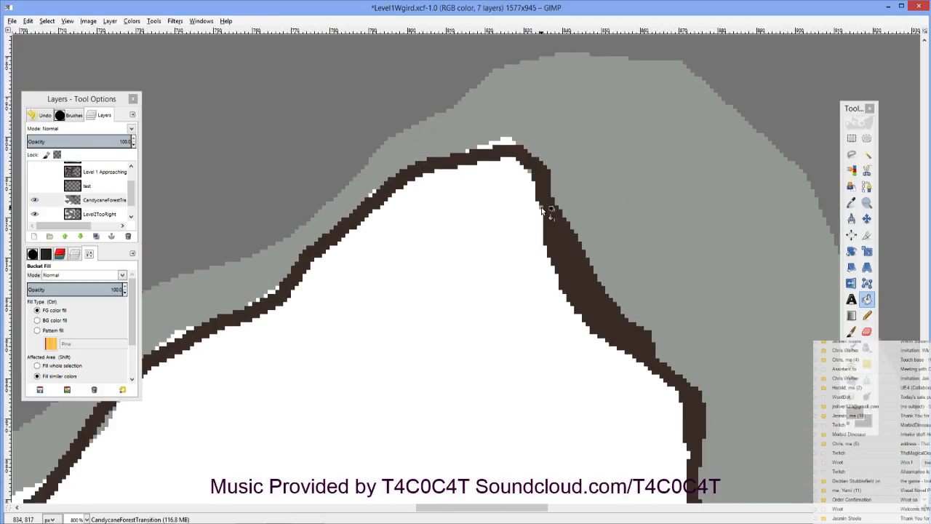
left_click(542, 208)
left_click(530, 171)
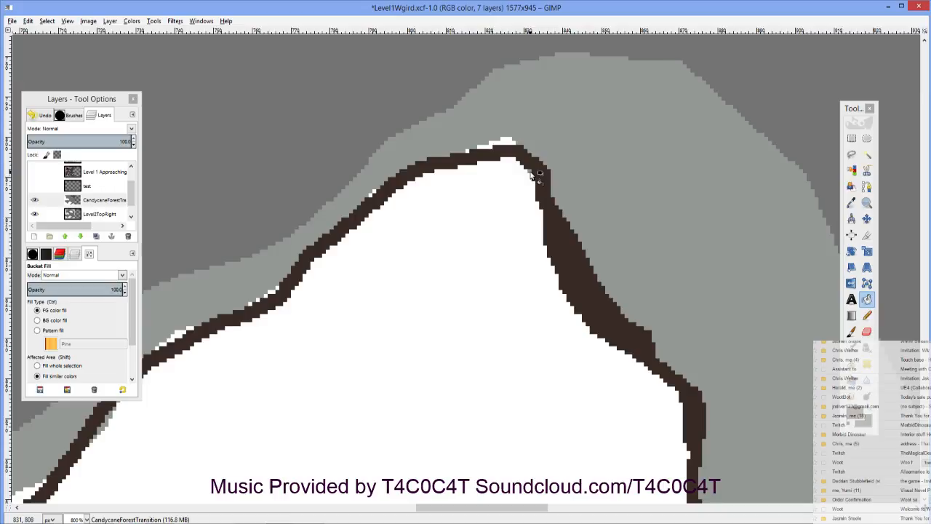
Step: Bucket-fill the white gaps between the grey rim and the outline at the notch's peak and upper left slope with dark brown
left_click(468, 151)
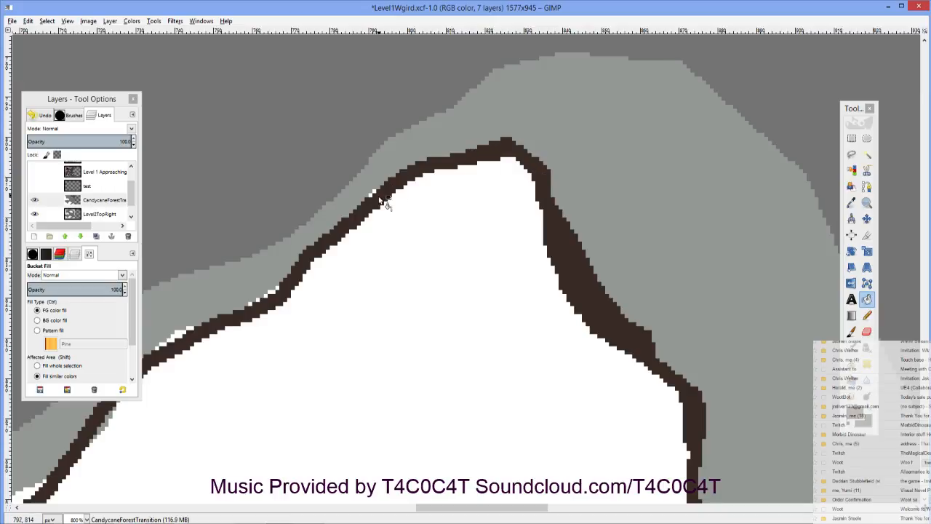
left_click(375, 195)
left_click_drag(275, 296, 359, 242)
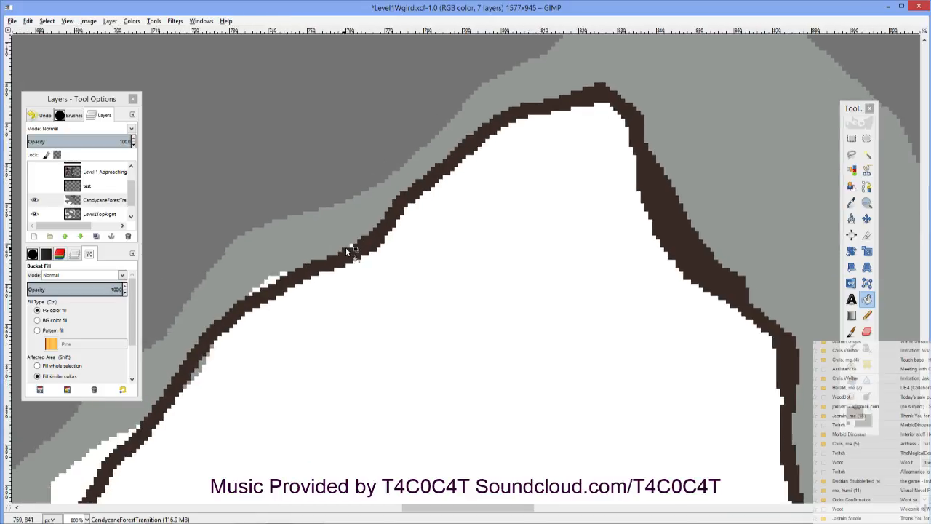
left_click(351, 248)
key("ctrl+z")
left_click_drag(326, 249, 478, 202)
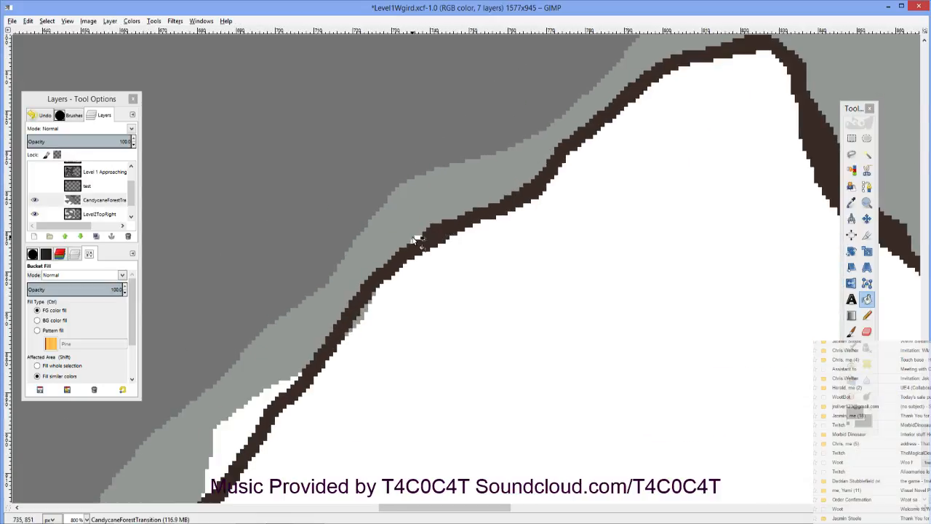
left_click(416, 240)
key("ctrl+z")
Step: Bucket-fill the white wedge and the stray pixels along the notch's lower left slope with the dark brown
scroll(415, 244, "left", 3)
scroll(426, 265, "down", 2)
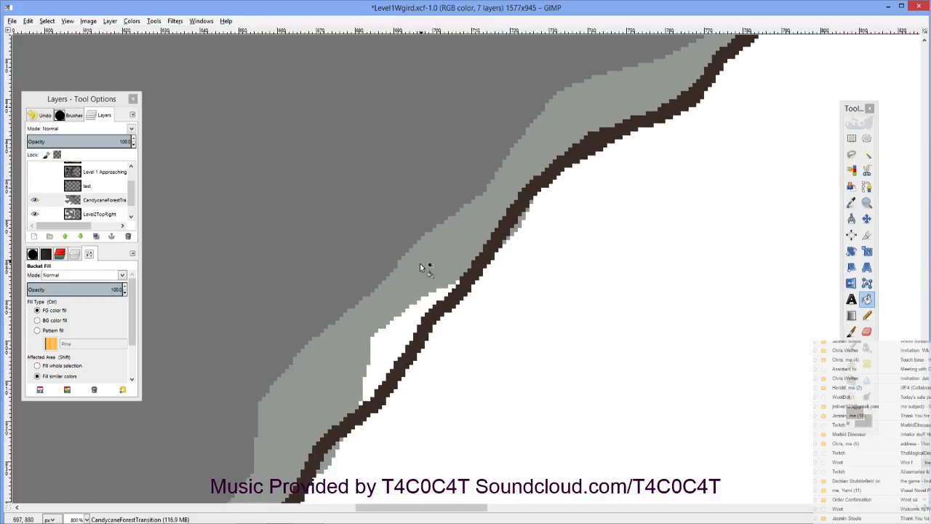
left_click(419, 315)
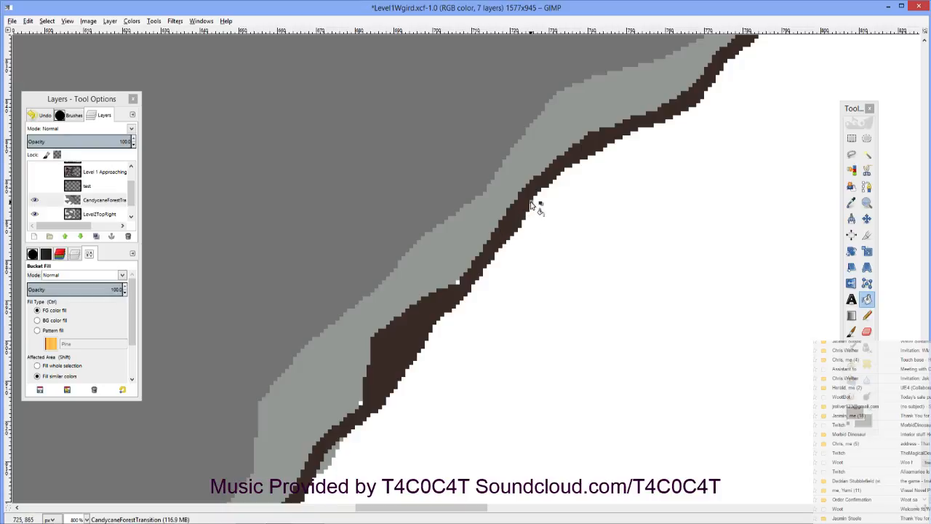
scroll(532, 206, "down", 2)
scroll(532, 206, "left", 2)
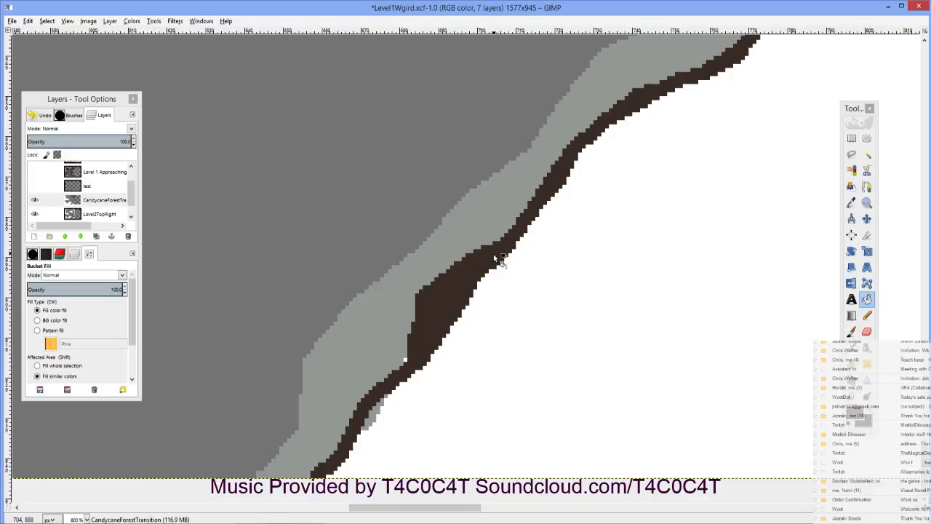
scroll(497, 259, "down", 3)
scroll(497, 259, "left", 3)
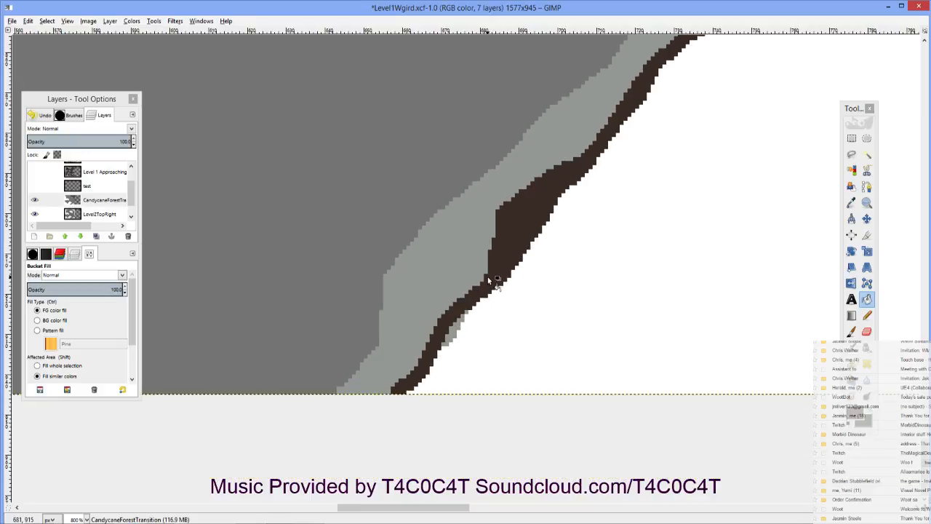
left_click(459, 333)
Step: Pick the darkest reddish brown from the cliff edge beside the river as the foreground color
scroll(520, 316, "down", 6, "ctrl")
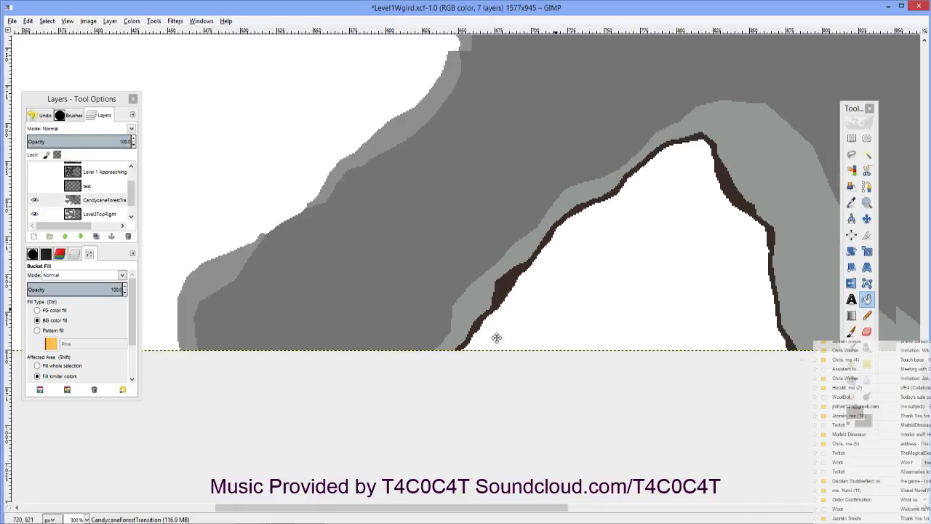
scroll(497, 337, "down", 3, "ctrl")
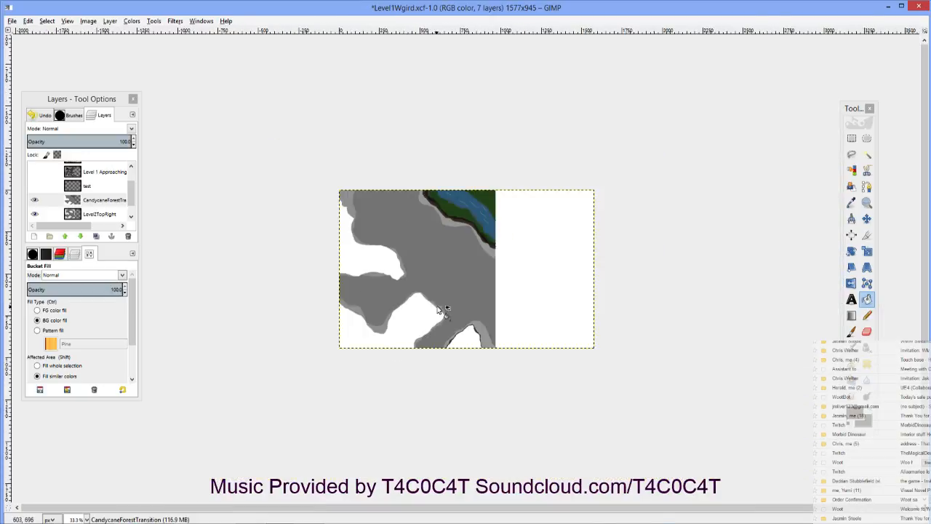
scroll(439, 309, "up", 3, "ctrl")
scroll(435, 320, "down", 1, "ctrl")
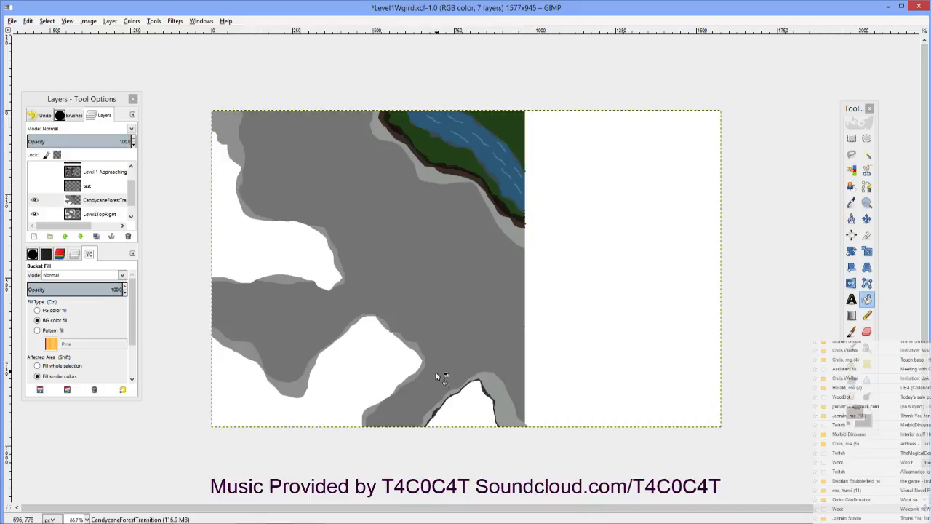
scroll(437, 373, "up", 3, "ctrl")
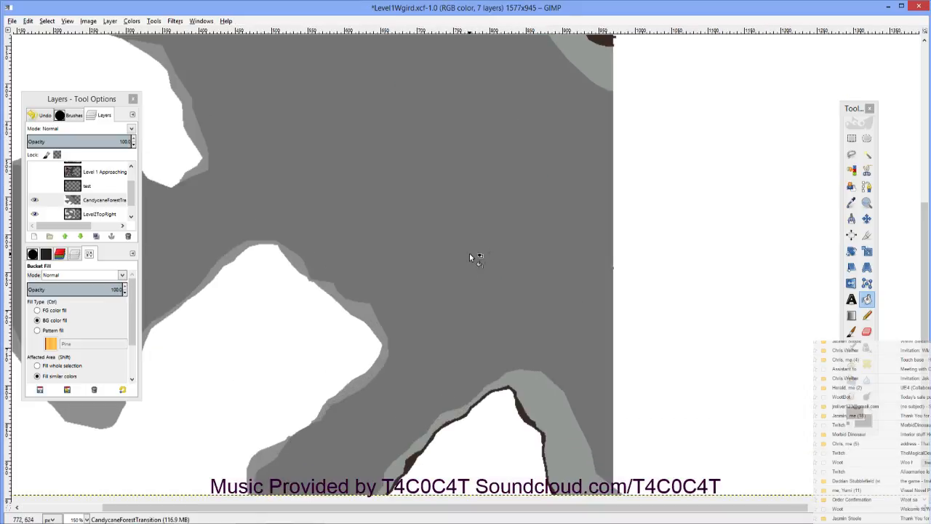
scroll(469, 256, "down", 1, "ctrl")
scroll(473, 269, "up", 5)
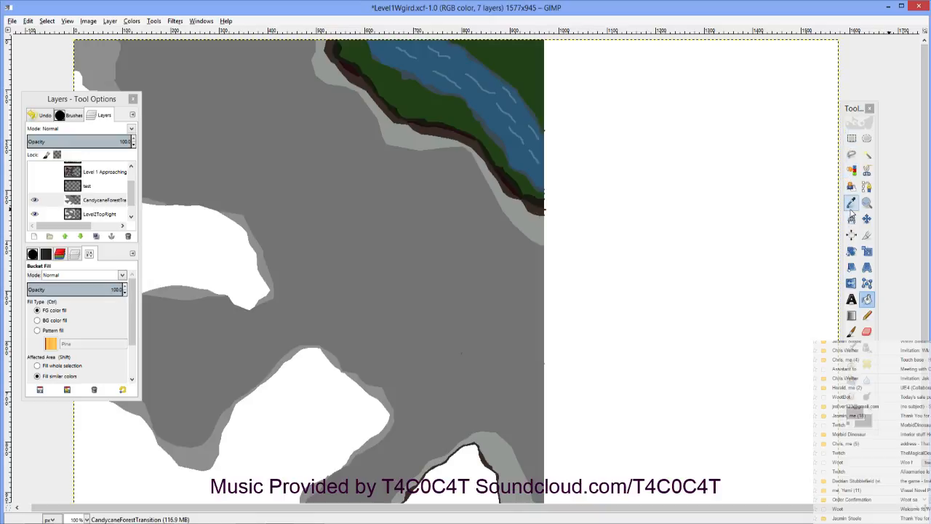
left_click(852, 206)
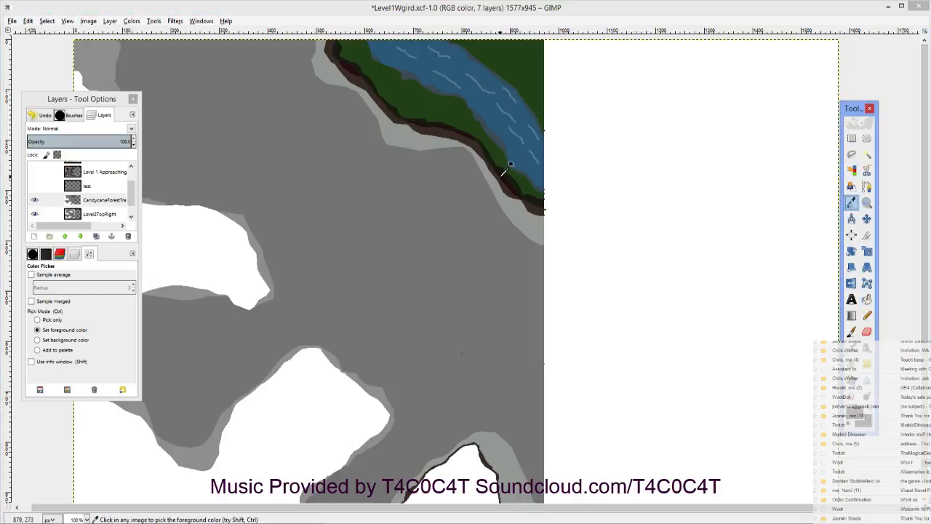
scroll(405, 388, "down", 5)
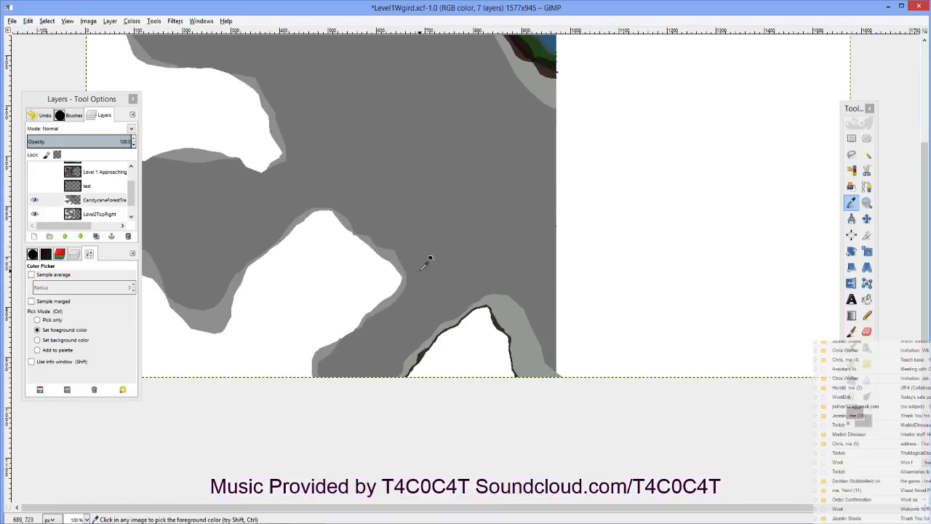
Step: Draw a darkest-brown shadow line inside the outline along the notch's left slope with the size 3 Pencil
left_click(865, 317)
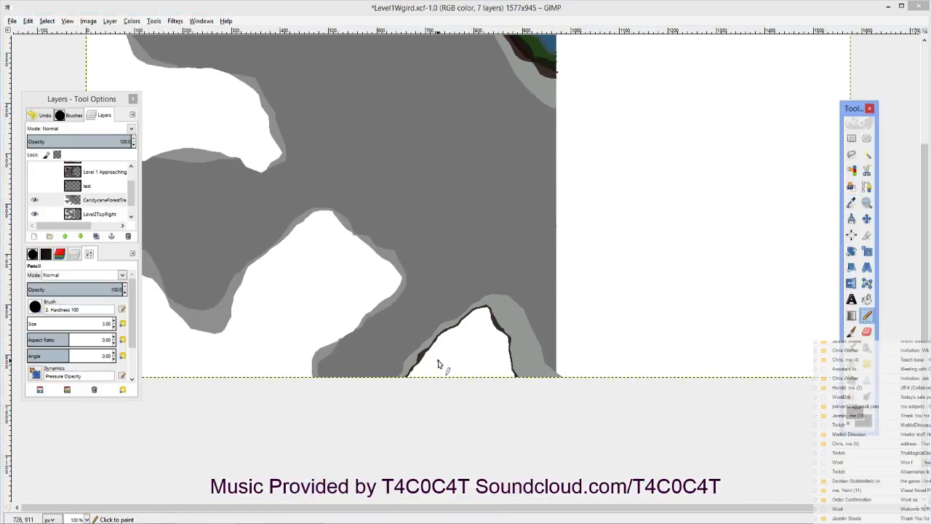
scroll(437, 367, "up", 4)
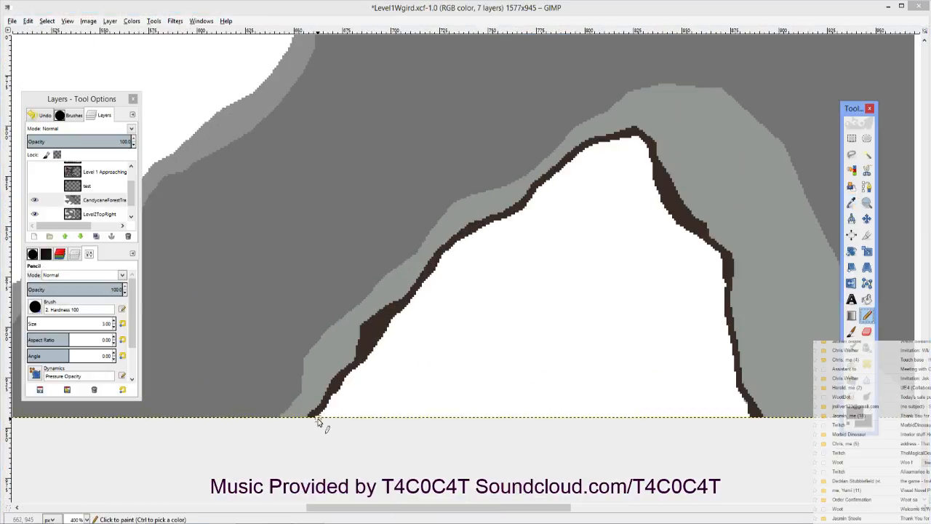
left_click_drag(334, 410, 359, 367)
mouse_move(406, 379)
left_mouse_down()
mouse_move(386, 345)
mouse_move(345, 389)
left_mouse_up()
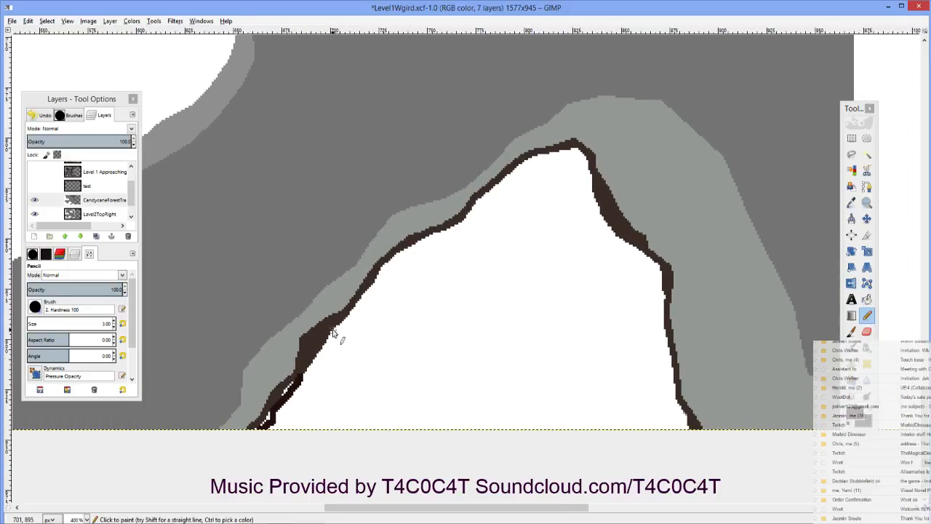
mouse_move(333, 333)
left_mouse_down()
mouse_move(360, 327)
mouse_move(395, 264)
mouse_move(382, 298)
mouse_move(387, 267)
mouse_move(399, 270)
mouse_move(390, 284)
mouse_move(415, 270)
mouse_move(420, 252)
mouse_move(400, 272)
mouse_move(426, 259)
left_mouse_up()
left_click(400, 268, "shift")
left_click(402, 260, "shift")
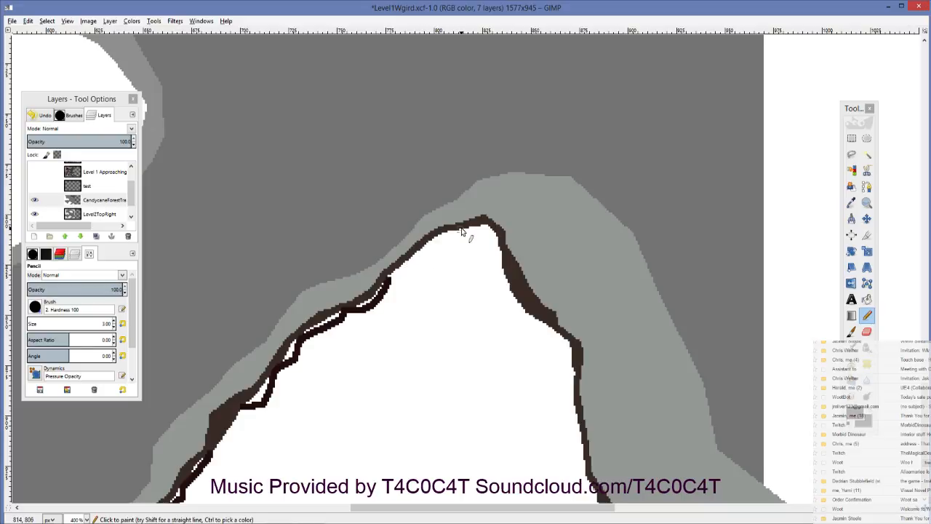
Step: Draw the darkest-brown shadow line under the notch's peak and down its right slope to the map's bottom edge
left_click_drag(477, 230, 500, 244)
left_click(498, 243, "shift")
mouse_move(499, 284)
left_mouse_down()
mouse_move(449, 260)
mouse_move(423, 221)
left_mouse_up()
mouse_move(471, 267)
left_mouse_down()
mouse_move(494, 299)
mouse_move(499, 339)
left_mouse_up()
scroll(493, 332, "down", 3)
scroll(493, 332, "right", 2)
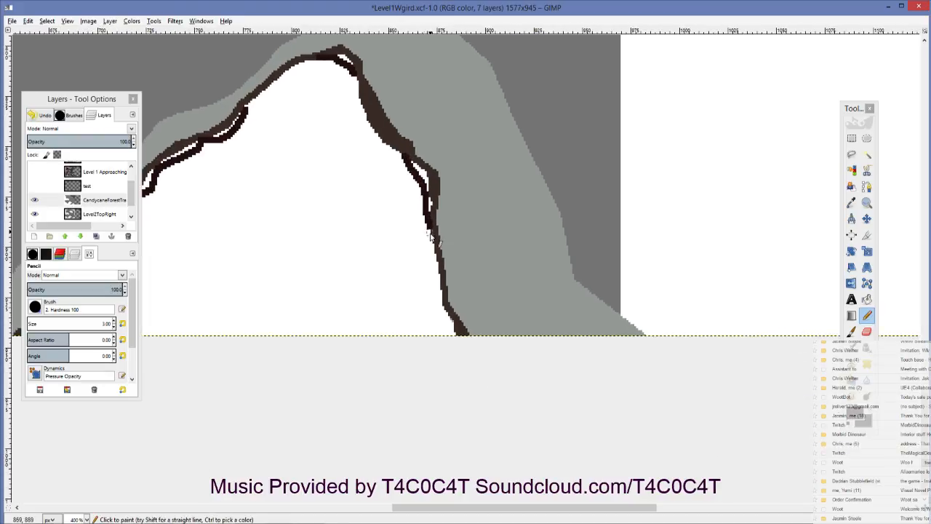
mouse_move(447, 320)
left_mouse_down()
mouse_move(442, 334)
mouse_move(470, 304)
left_mouse_up()
Step: Pencil over the white gaps between the two brown lines on the notch's right slope and under its peak
scroll(445, 323, "up", 3)
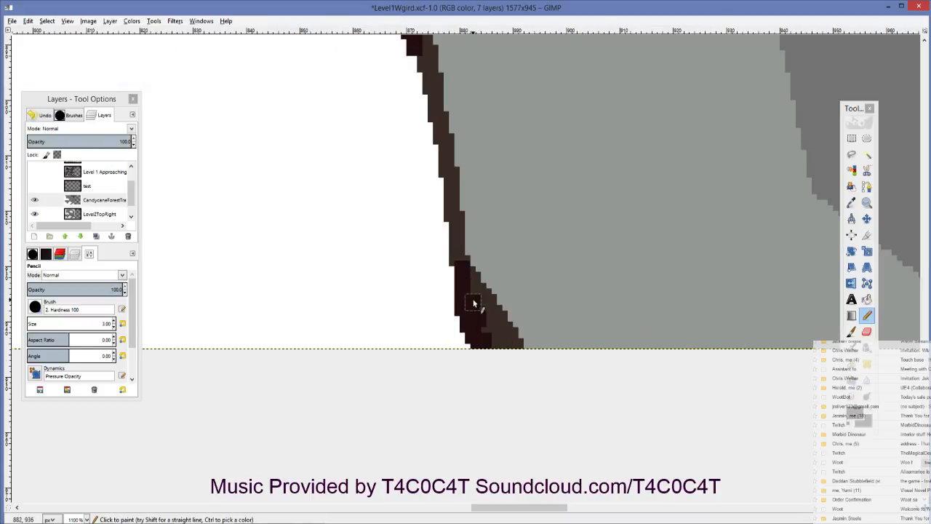
scroll(465, 305, "up", 3)
mouse_move(428, 144)
left_mouse_down()
mouse_move(425, 174)
mouse_move(424, 128)
mouse_move(395, 83)
mouse_move(400, 111)
left_mouse_up()
scroll(428, 160, "up", 1)
scroll(437, 218, "up", 6)
scroll(436, 219, "left", 3)
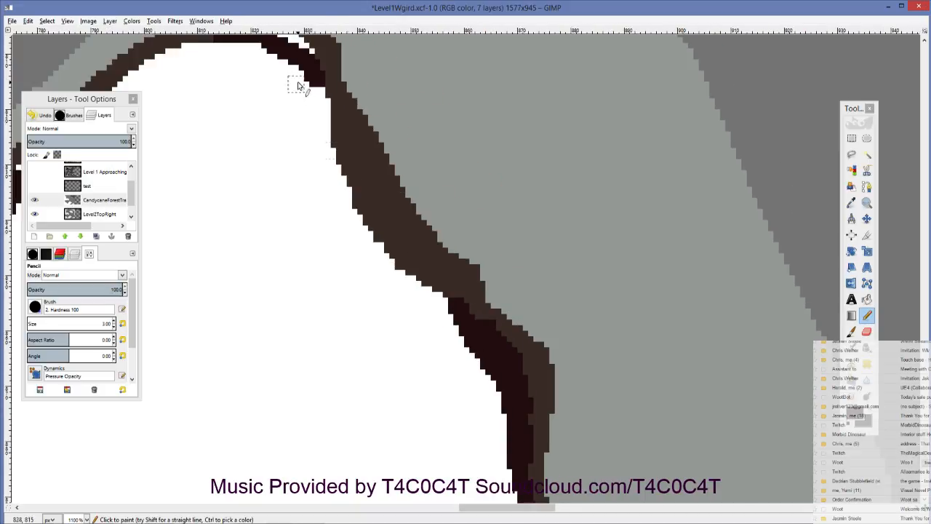
scroll(301, 83, "up", 4)
scroll(301, 83, "left", 3)
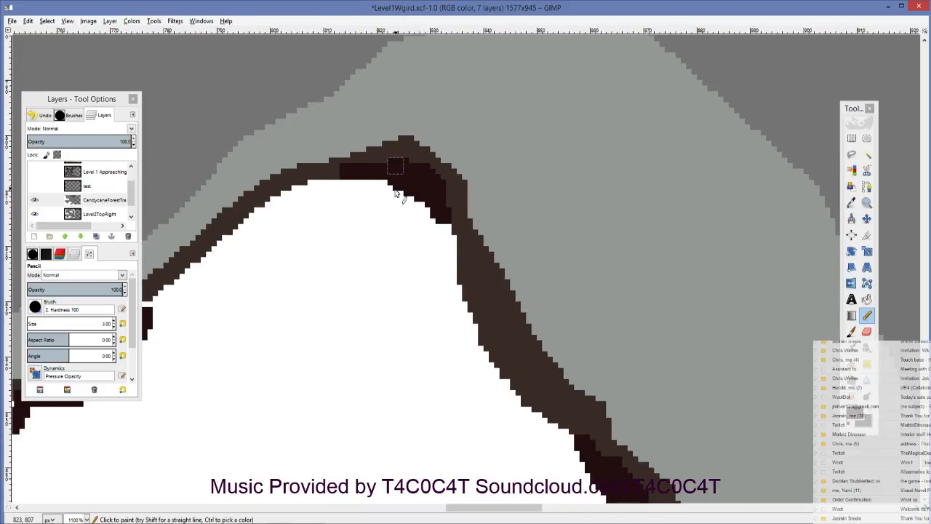
Step: Fill the white gaps between the two brown lines on the notch's upper left slope with the darkest brown, using Pencil and Bucket Fill
scroll(350, 218, "left", 4)
scroll(360, 275, "down", 1)
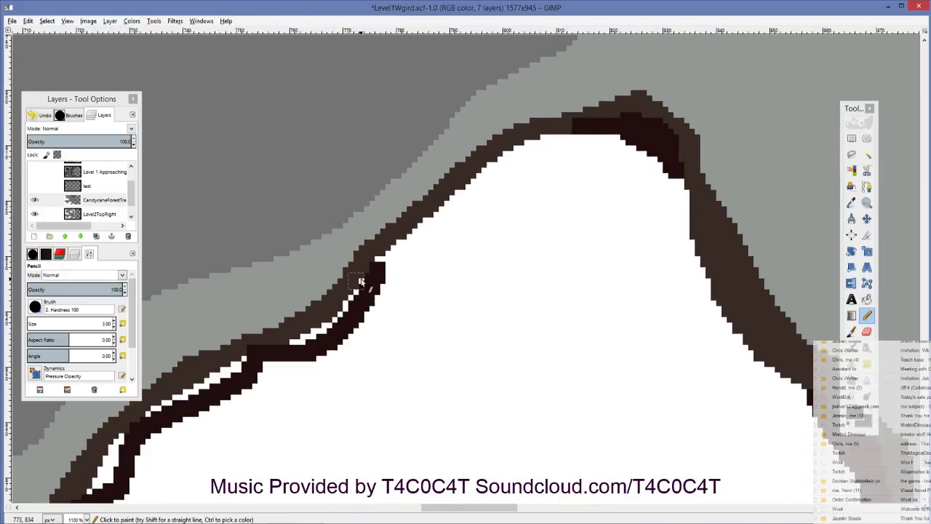
mouse_move(360, 280)
left_mouse_down()
mouse_move(346, 324)
mouse_move(305, 351)
mouse_move(344, 328)
mouse_move(357, 298)
left_mouse_up()
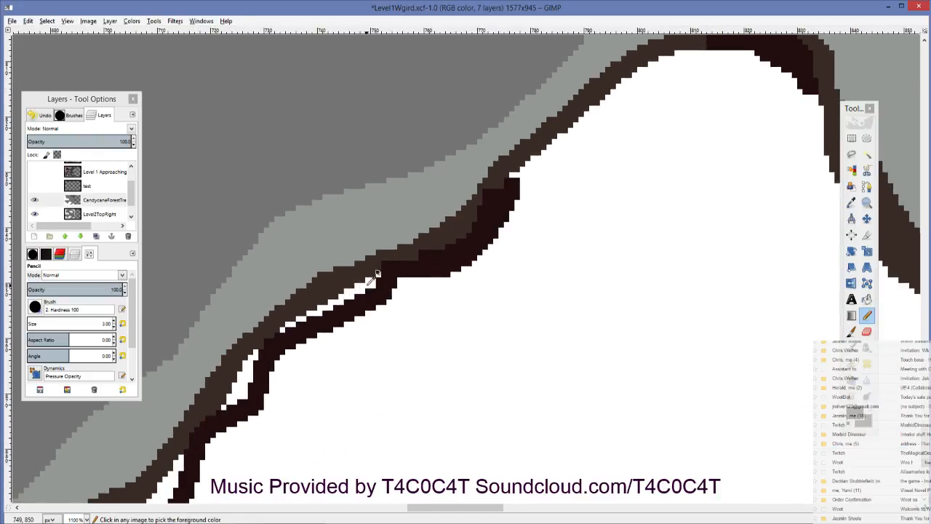
key("shift+b")
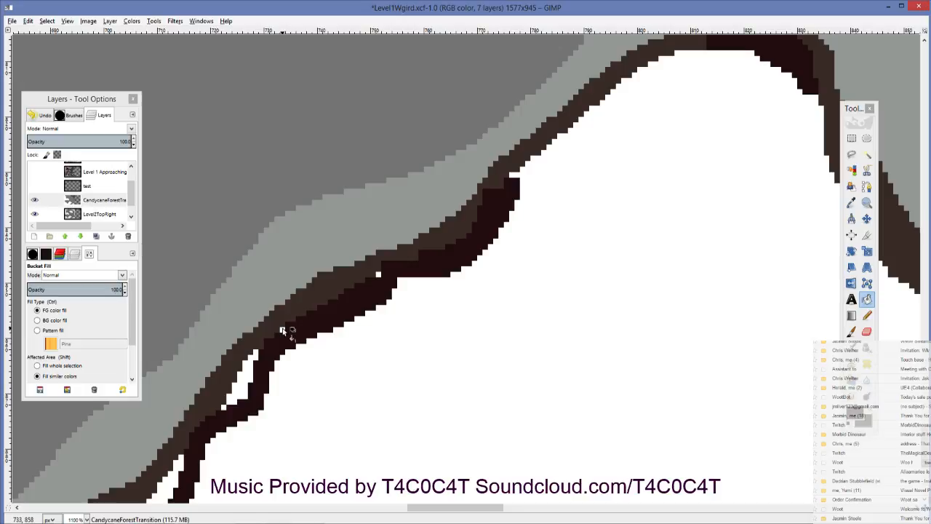
scroll(393, 305, "down", 3)
scroll(393, 306, "left", 4)
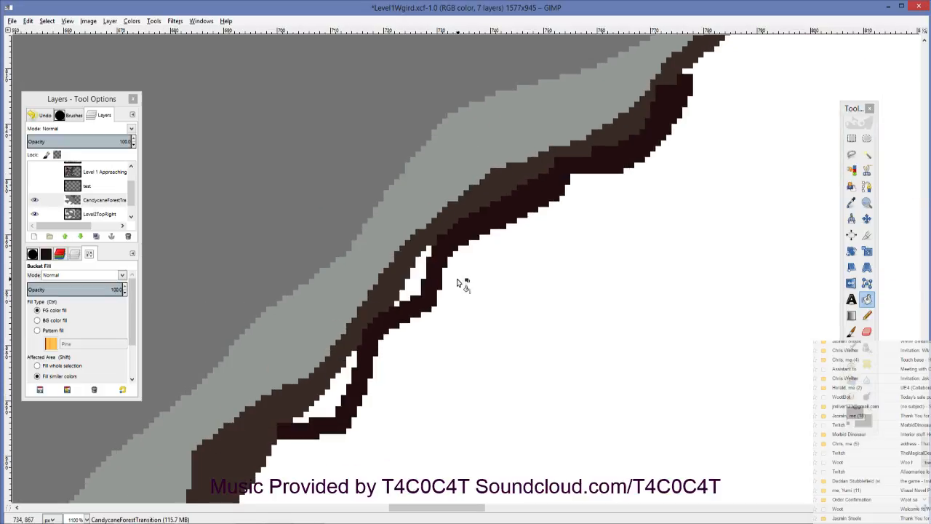
left_click(341, 393)
left_click_drag(338, 396, 429, 339)
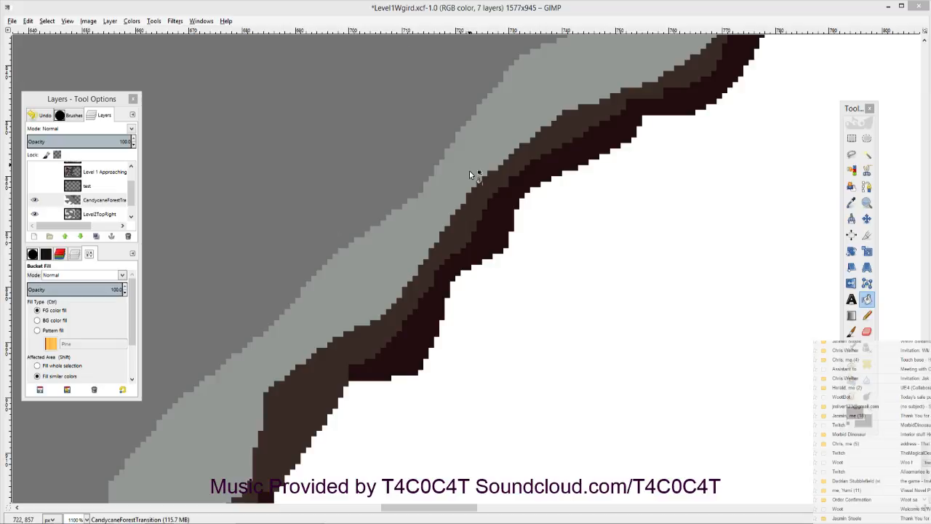
Step: Bucket-fill the remaining white pixels between the brown lines at the lower left end of the notch with the darkest brown
scroll(432, 222, "down", 5)
scroll(433, 222, "left", 2)
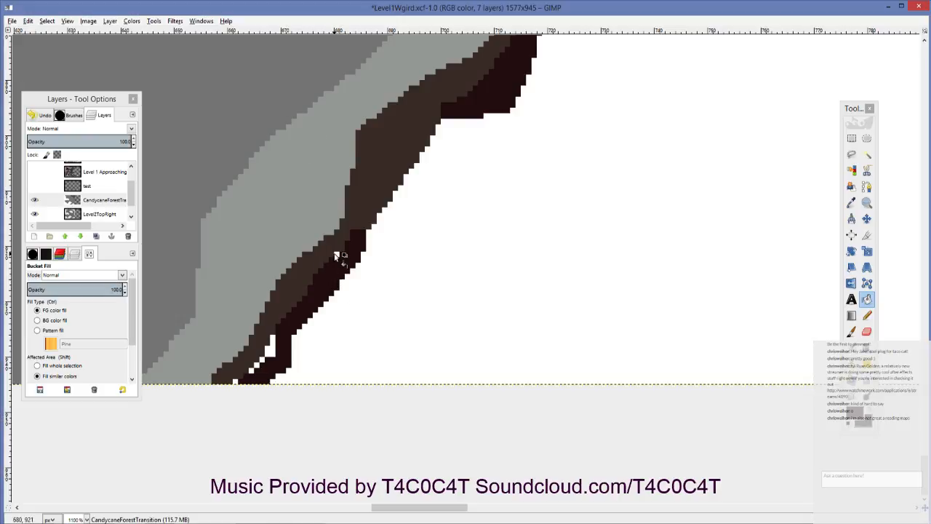
left_click(336, 255)
left_click(263, 360)
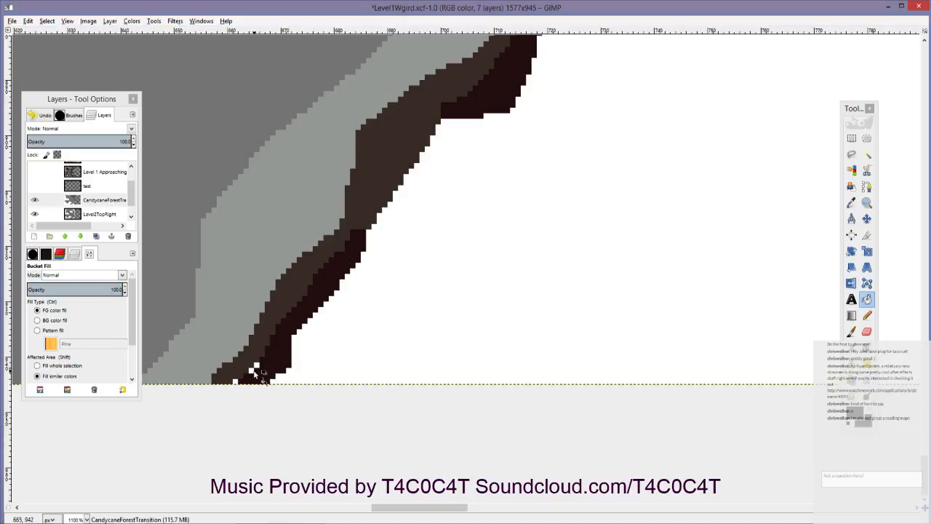
left_click(253, 371)
left_click(257, 369)
left_click(234, 383)
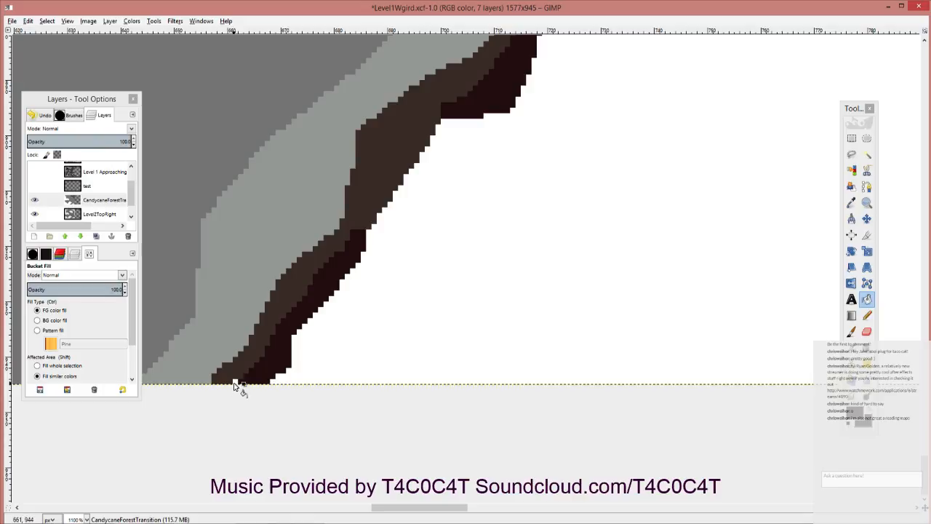
Step: Pick the near-black green from the river cliff's shadow and pencil an outer shadow line up the notch's left slope
scroll(507, 230, "down", 8, "ctrl")
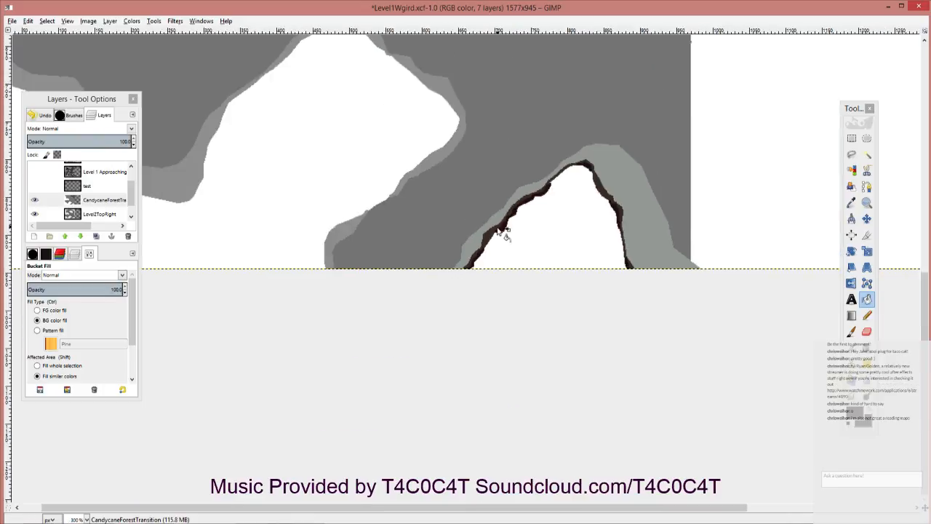
scroll(481, 361, "up", 3)
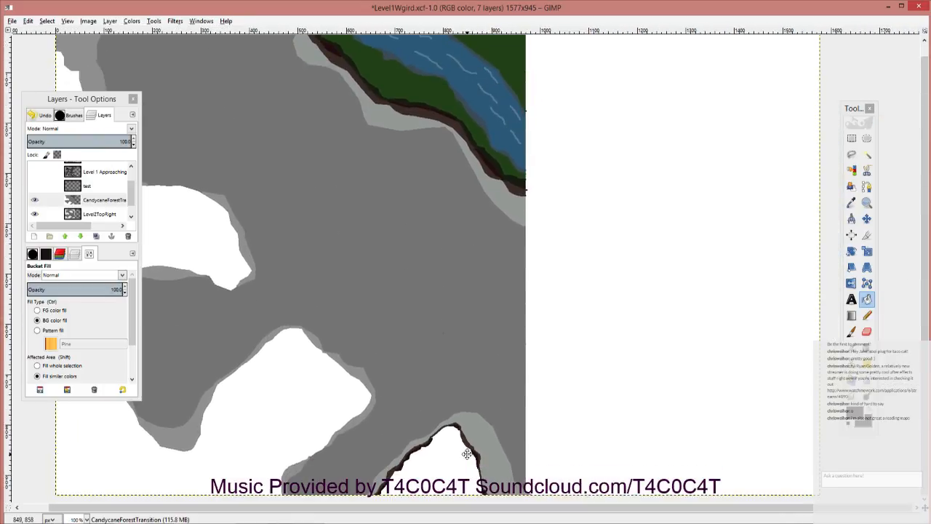
left_click(851, 203)
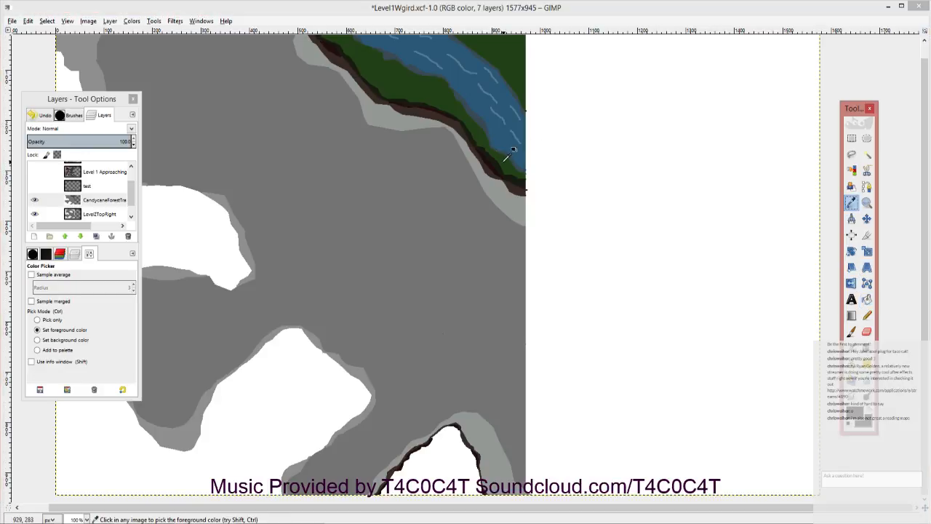
left_click(501, 166)
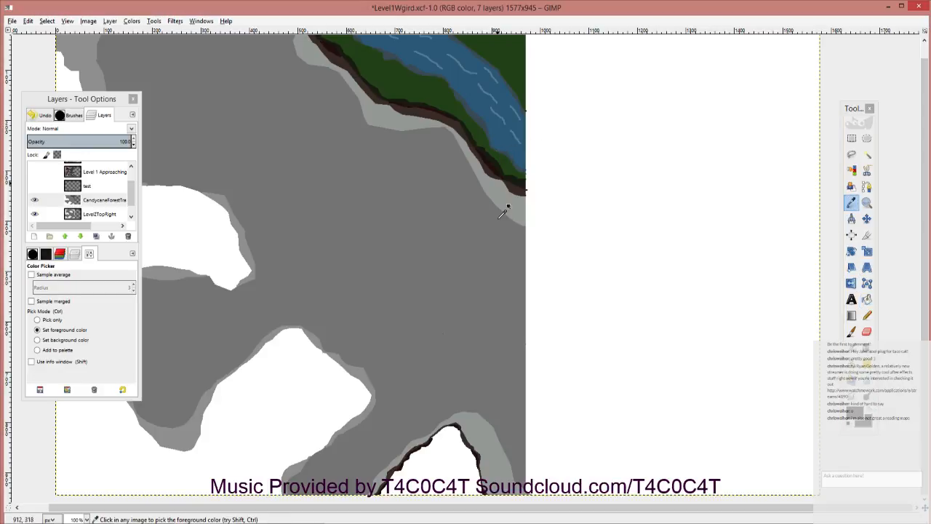
scroll(468, 349, "up", 4, "ctrl")
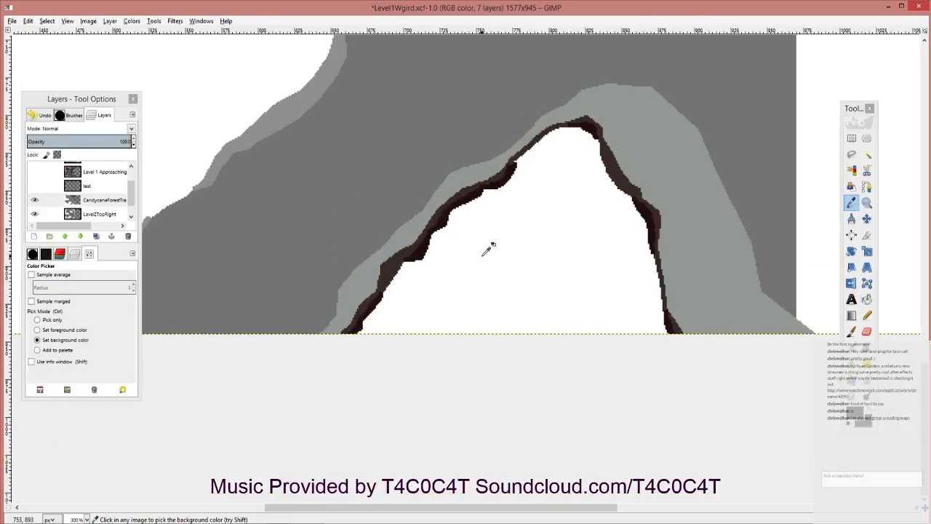
scroll(469, 249, "up", 3, "ctrl")
key("n")
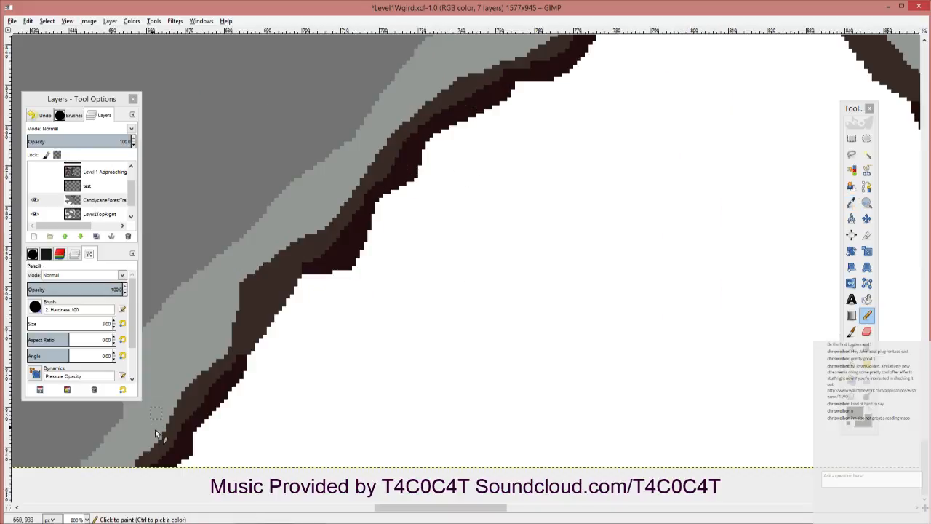
mouse_move(191, 468)
left_mouse_down()
mouse_move(225, 454)
mouse_move(233, 407)
mouse_move(276, 370)
mouse_move(334, 277)
mouse_move(357, 276)
mouse_move(363, 314)
mouse_move(348, 326)
mouse_move(373, 258)
mouse_move(432, 227)
mouse_move(464, 191)
mouse_move(526, 167)
mouse_move(546, 130)
mouse_move(473, 290)
left_mouse_up()
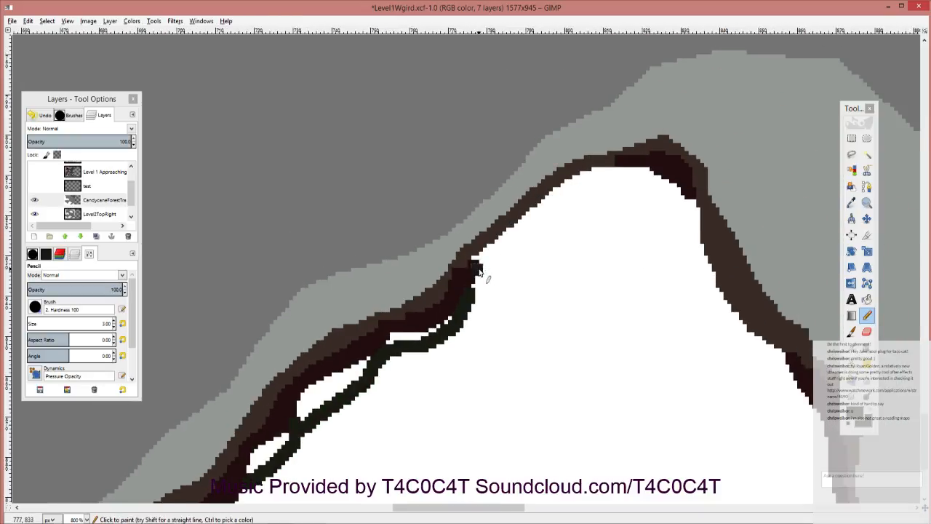
Step: Continue the near-black green shadow line under the notch's peak and down its right slope to the map's bottom edge
left_click(500, 249, "shift")
mouse_move(516, 239)
left_mouse_down()
mouse_move(575, 200)
mouse_move(601, 196)
mouse_move(634, 202)
mouse_move(670, 258)
mouse_move(710, 267)
mouse_move(459, 102)
left_mouse_up()
left_click(514, 177)
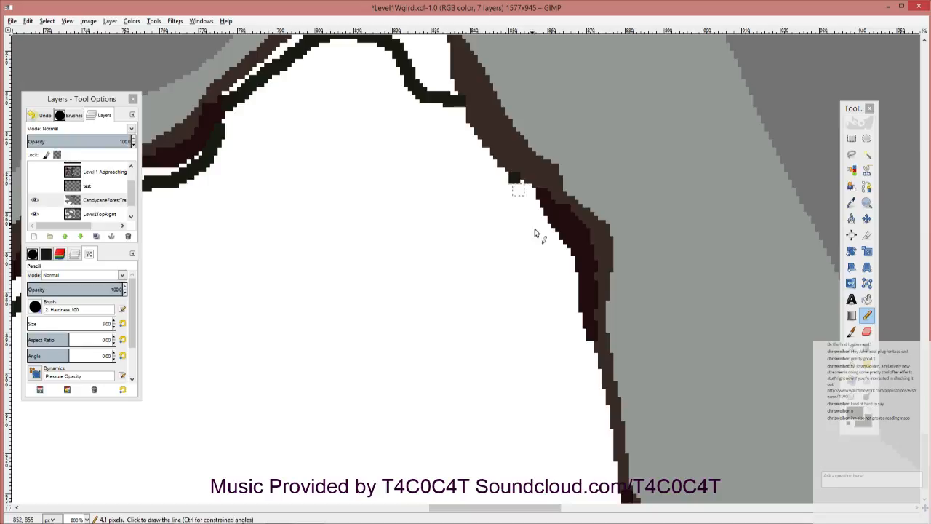
left_click(546, 252, "shift")
left_click(542, 266, "shift")
mouse_move(541, 267)
left_mouse_down()
mouse_move(551, 329)
mouse_move(606, 407)
mouse_move(510, 174)
left_mouse_up()
left_click_drag(521, 232, 511, 315)
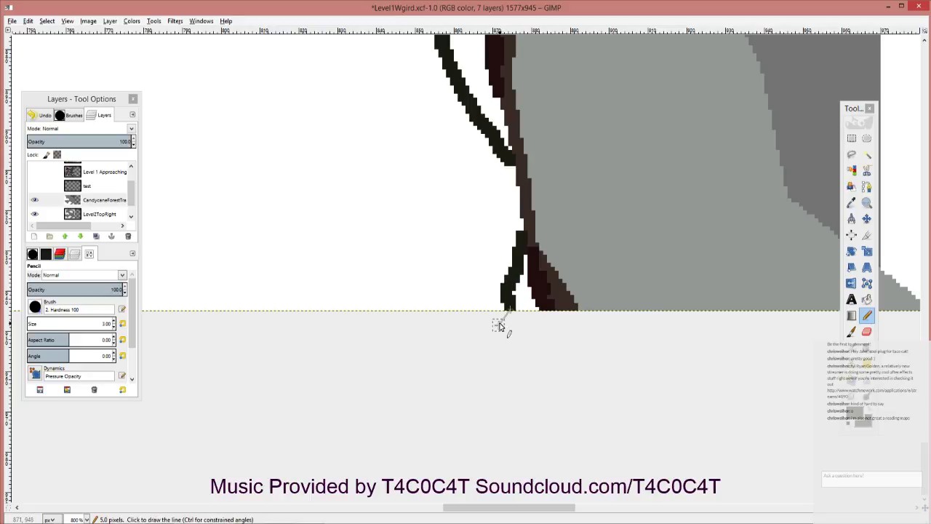
Step: Bucket-fill the white gaps behind the shadow line on the notch's right slope and under its peak with near-black green
key("shift+b")
left_click(518, 290)
mouse_move(500, 190)
left_mouse_down()
mouse_move(522, 426)
mouse_move(519, 419)
left_mouse_up()
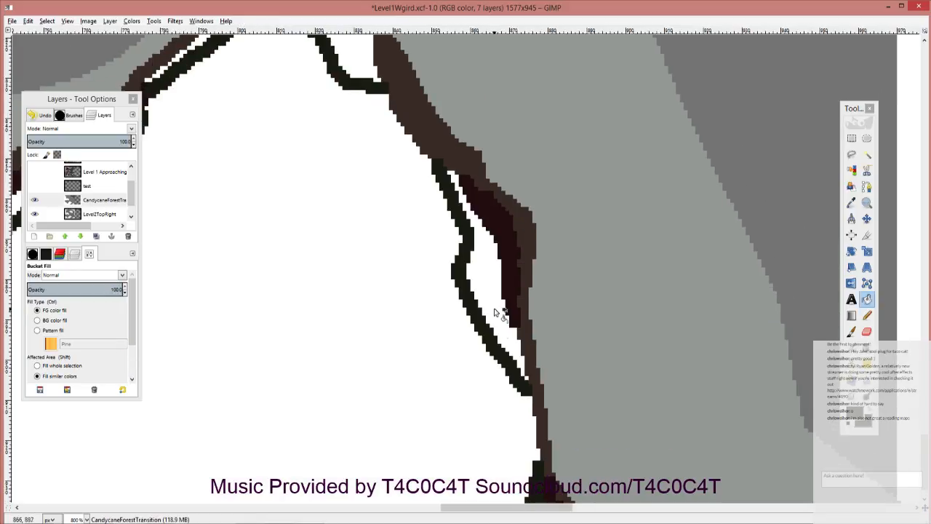
left_click(489, 303)
left_click_drag(435, 313, 607, 488)
left_click(519, 211)
left_click_drag(355, 306, 661, 204)
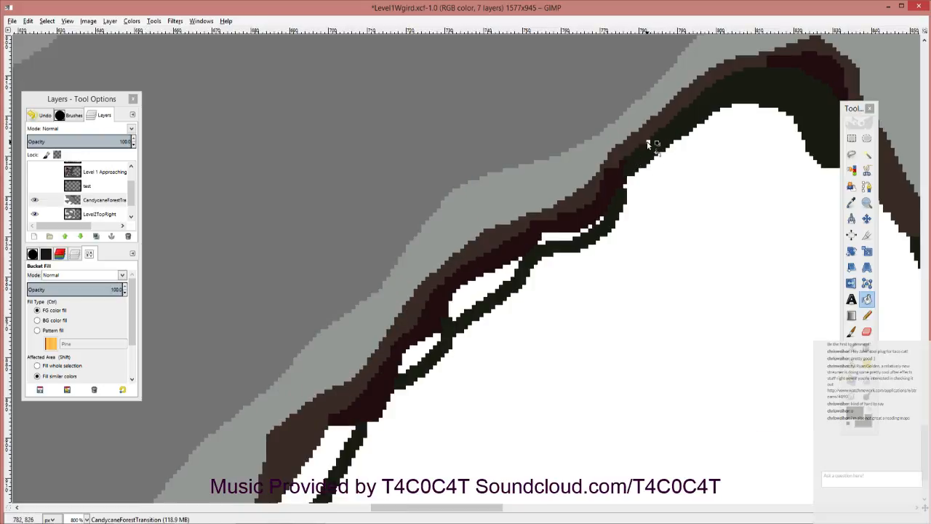
Step: Bucket-fill the remaining white gaps behind the shadow line down the notch's left slope with near-black green
left_click(581, 236)
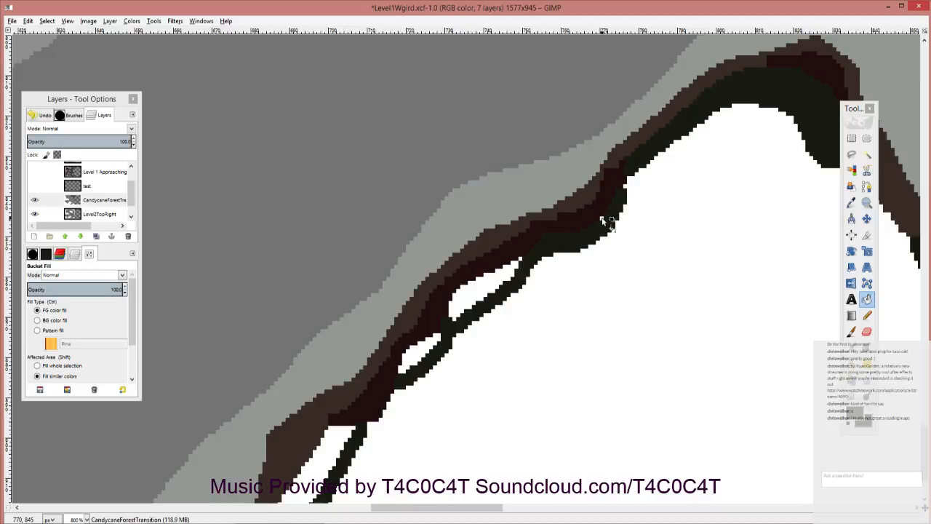
left_click(507, 274)
left_click_drag(462, 328, 632, 202)
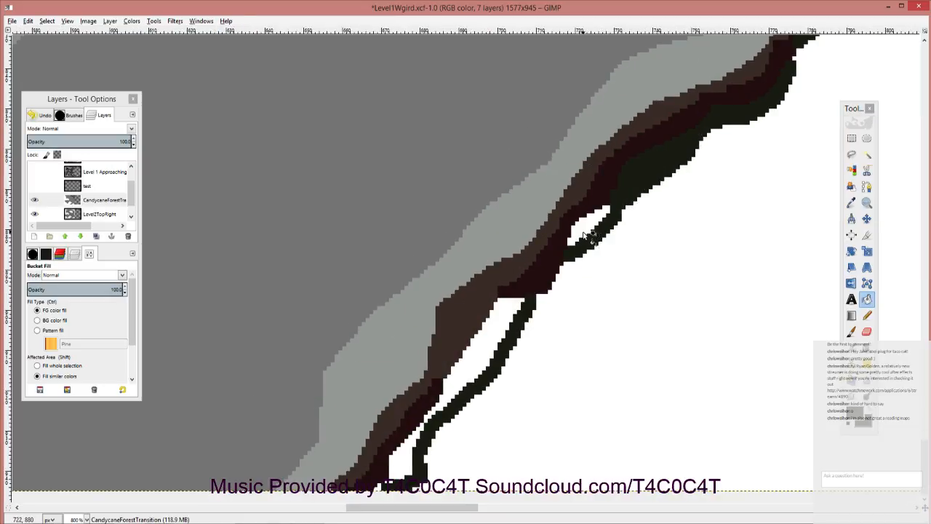
left_click_drag(589, 237, 613, 212)
left_click(618, 202)
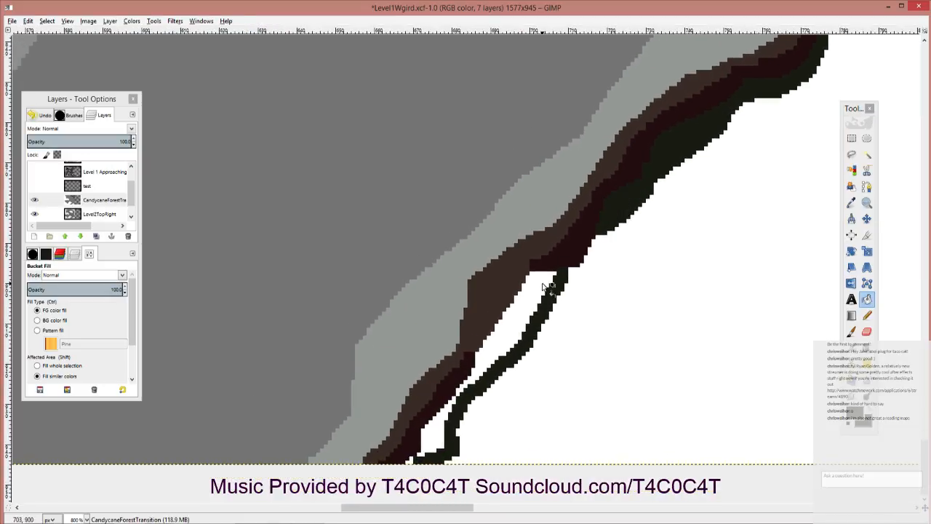
left_click(549, 291)
left_click(442, 419)
left_click_drag(442, 419, 511, 327)
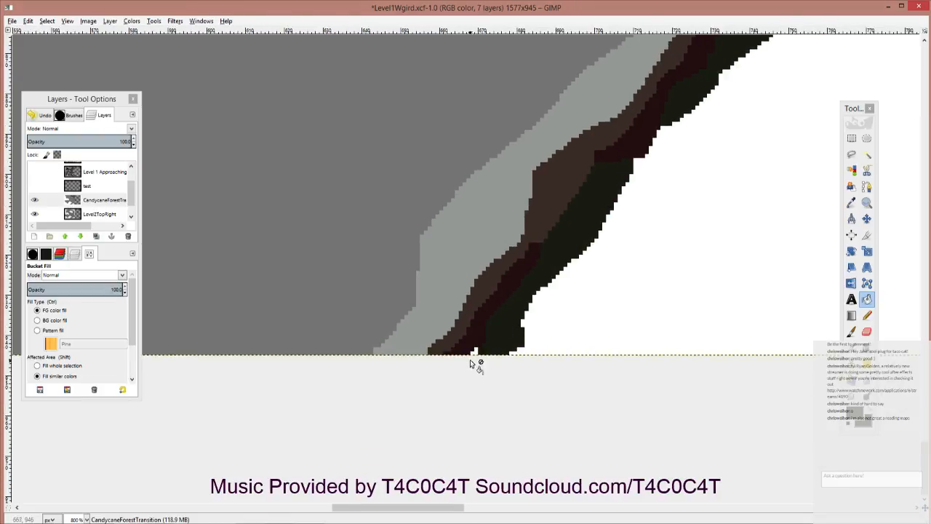
Step: Pick the dark green from the riverbank and bucket-fill the notch's white interior with it
scroll(530, 322, "down", 4)
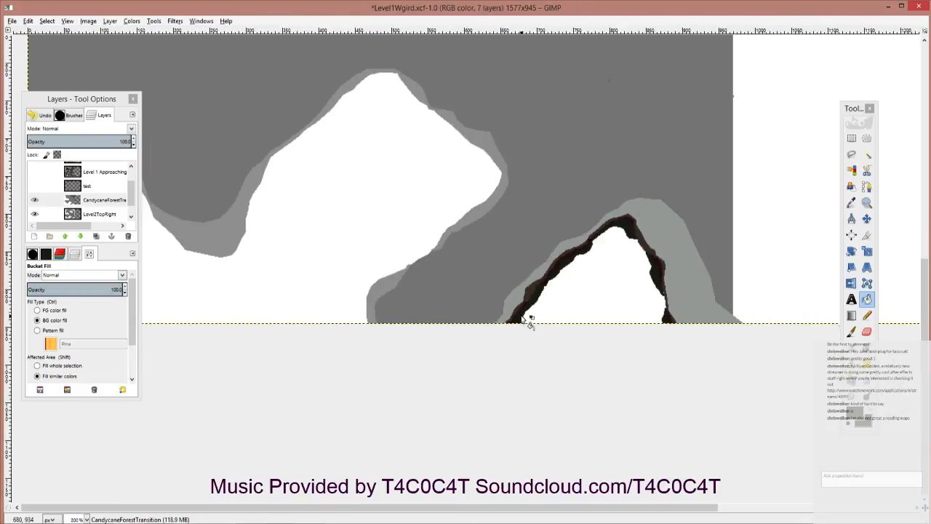
scroll(440, 360, "up", 5)
scroll(440, 360, "right", 3)
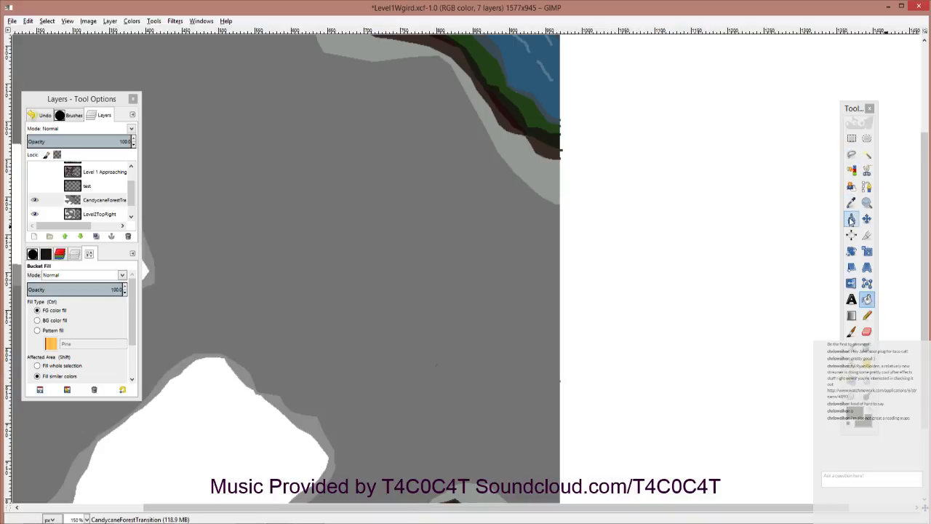
left_click(851, 204)
scroll(473, 257, "down", 5)
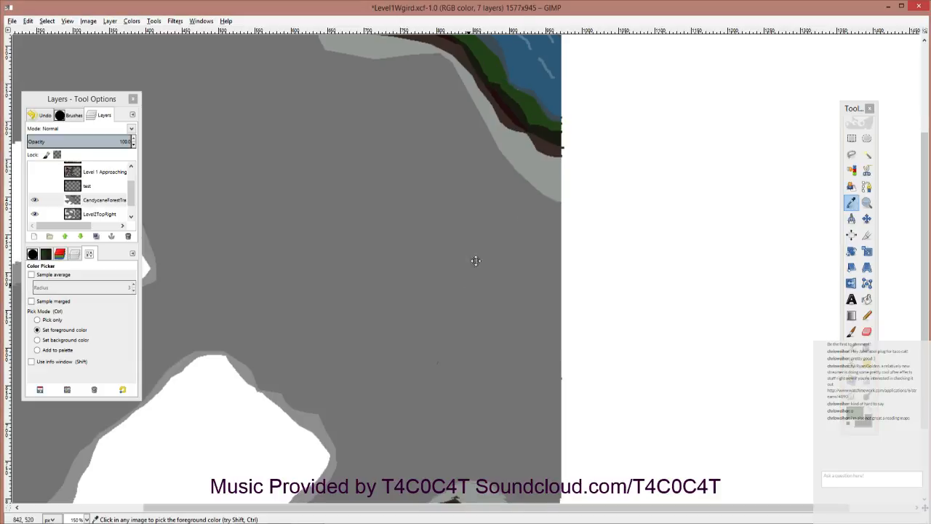
key("shift+b")
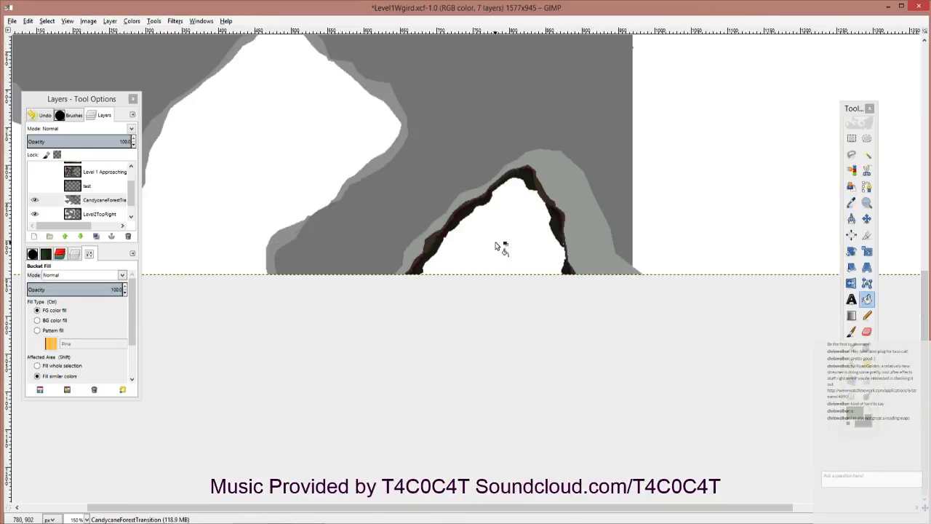
left_click(497, 246)
scroll(507, 220, "down", 3)
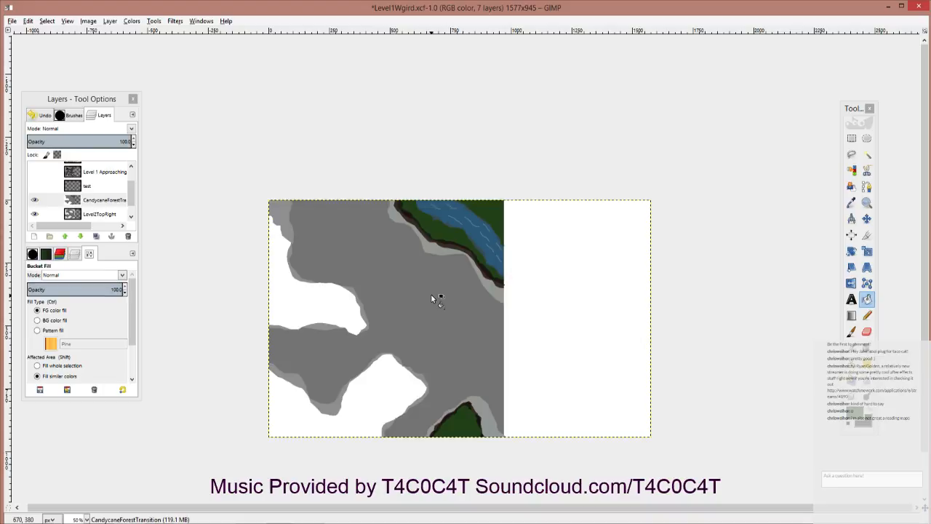
Step: Pick the light grey of the cliff rim and darken the foreground colour to value 58 (909391)
scroll(385, 412, "up", 3)
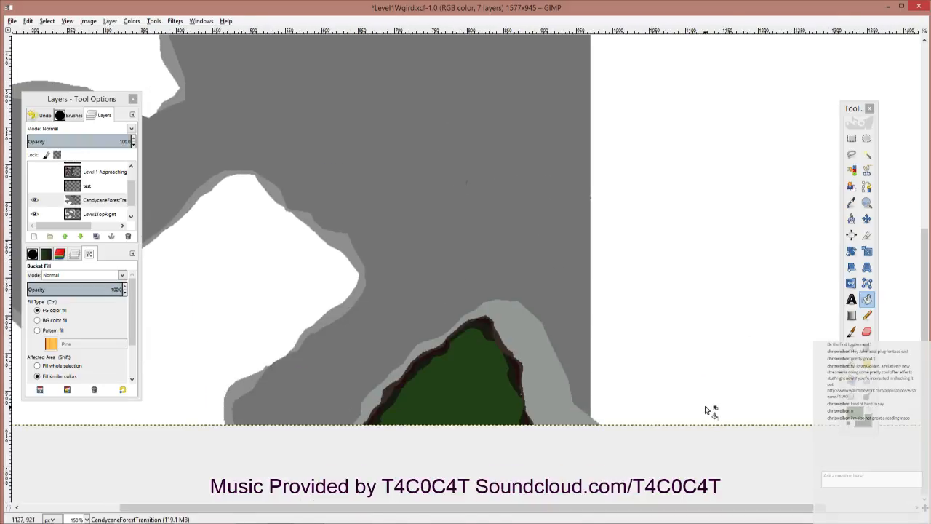
left_click(851, 202)
left_click(843, 421)
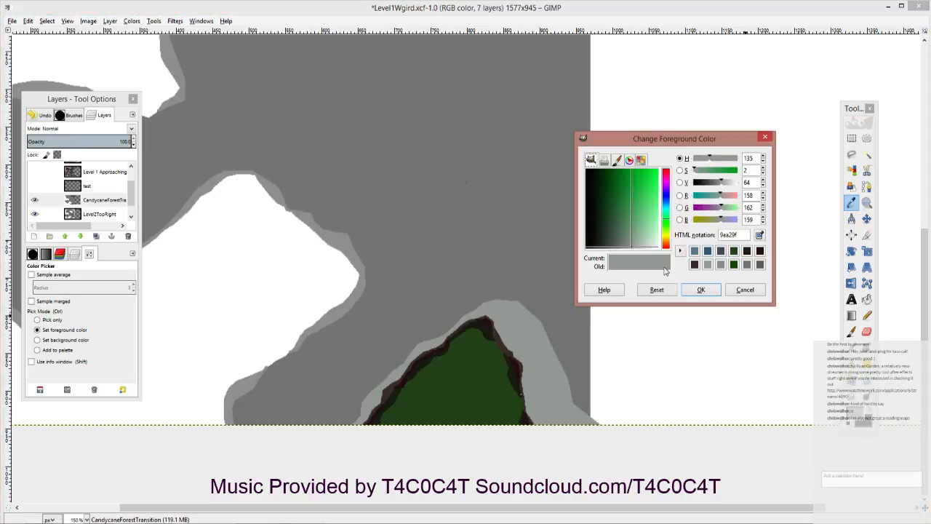
left_click_drag(721, 182, 717, 181)
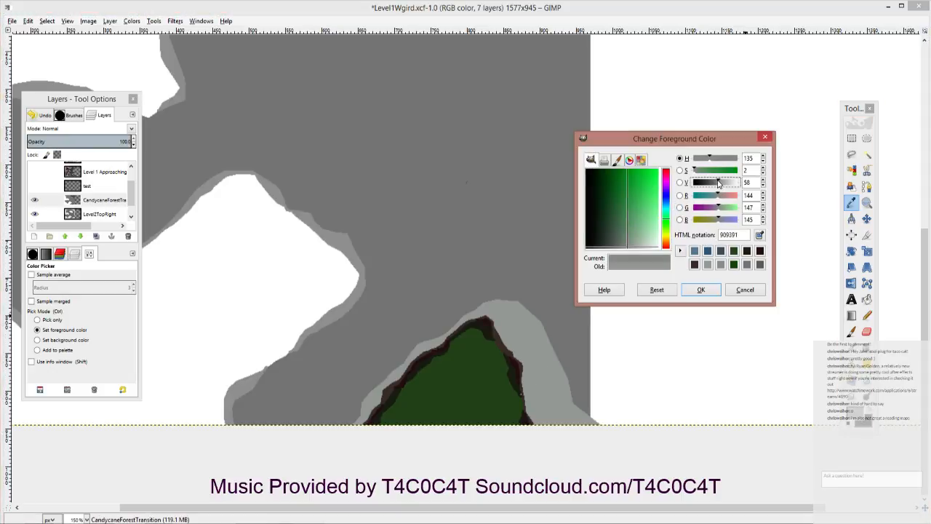
left_click(701, 289)
Step: Try penciling short, darker grey texture strokes across the light grey rim beside the notch's right slope
left_click_drag(467, 357, 458, 278)
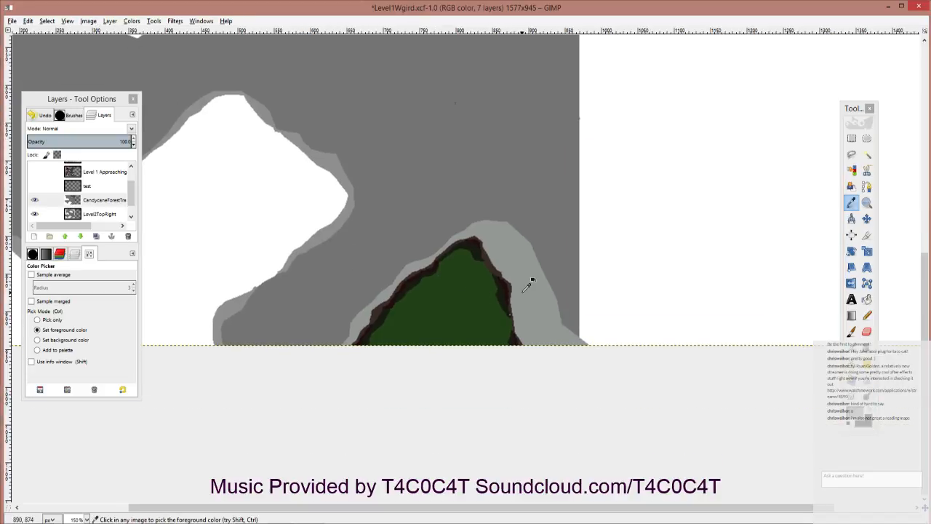
key("n")
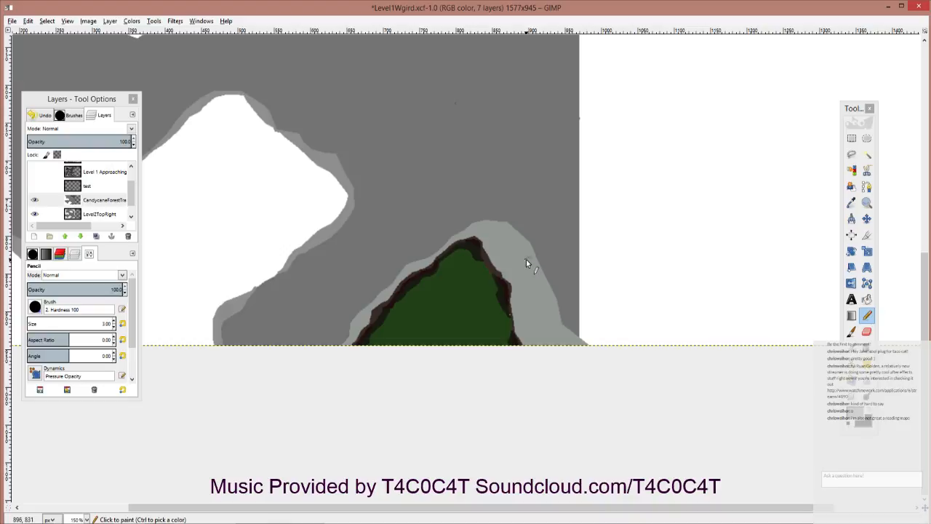
left_click_drag(528, 258, 524, 268)
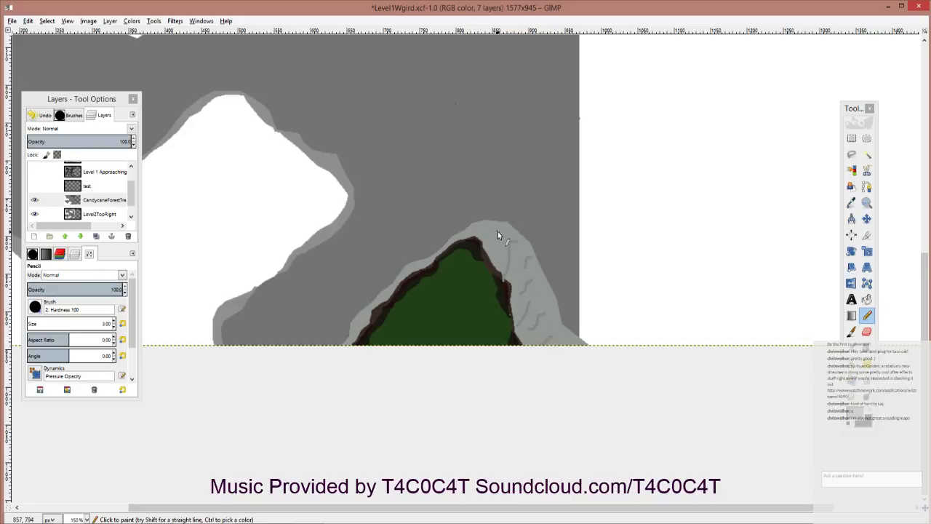
Step: Examine the whole map, comparing the green notch with the river cliff and the unpainted white areas
scroll(499, 282, "down", 3, "ctrl")
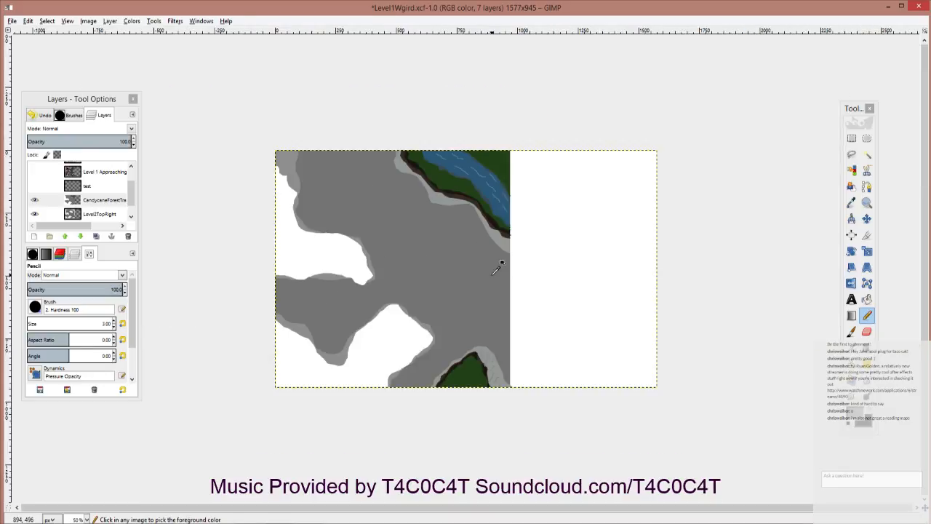
scroll(469, 291, "down", 3)
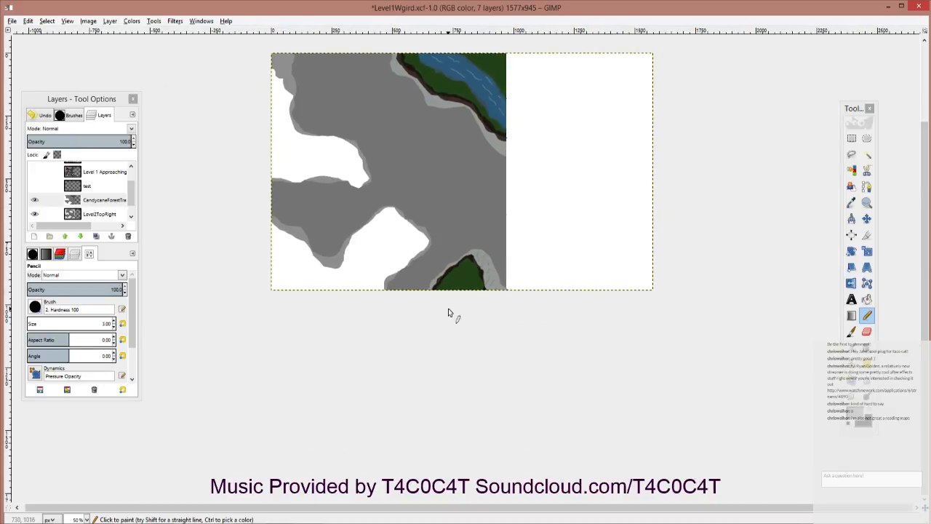
key("ctrl")
scroll(451, 298, "up", 2, "ctrl")
scroll(469, 278, "down", 3, "ctrl")
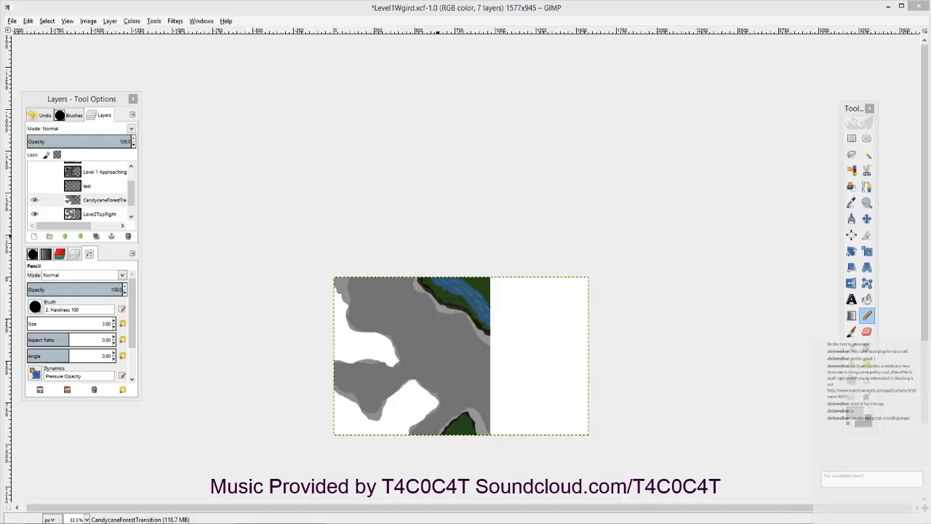
left_click_drag(539, 328, 547, 230)
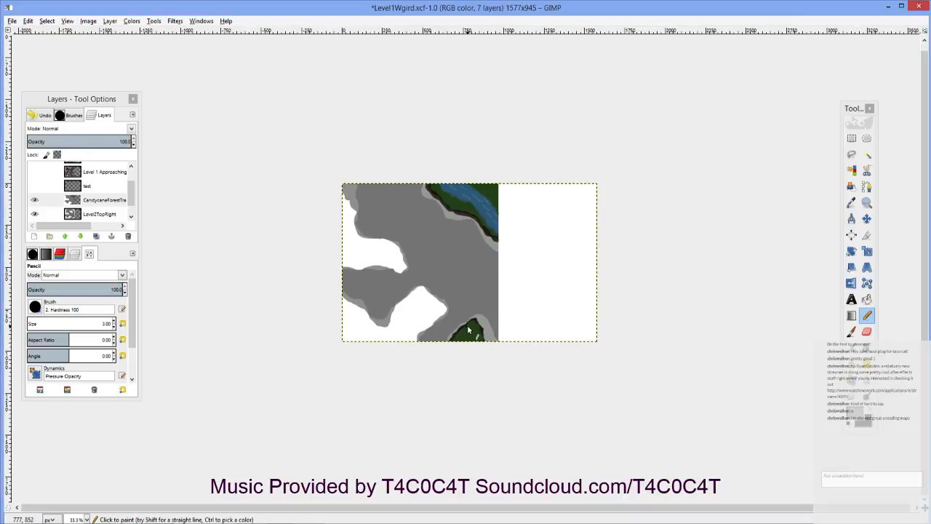
scroll(475, 306, "up", 2)
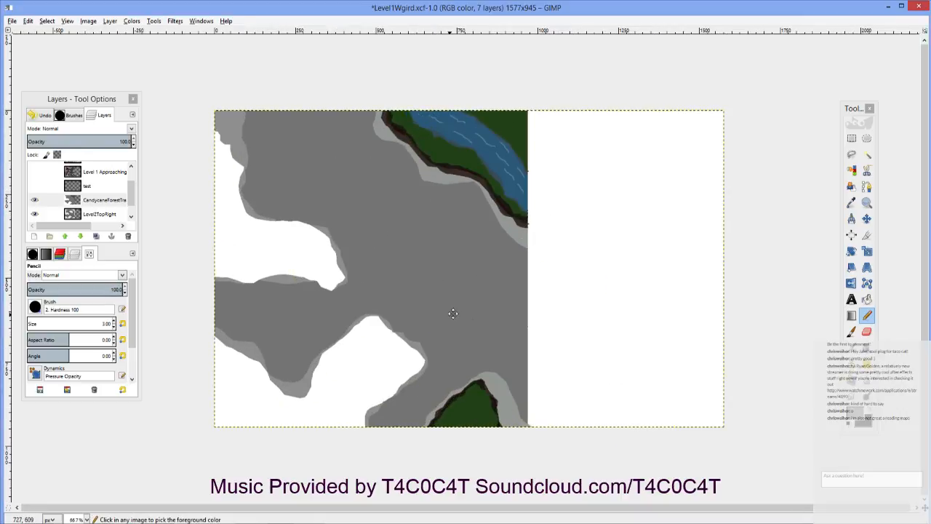
left_click_drag(453, 311, 513, 343)
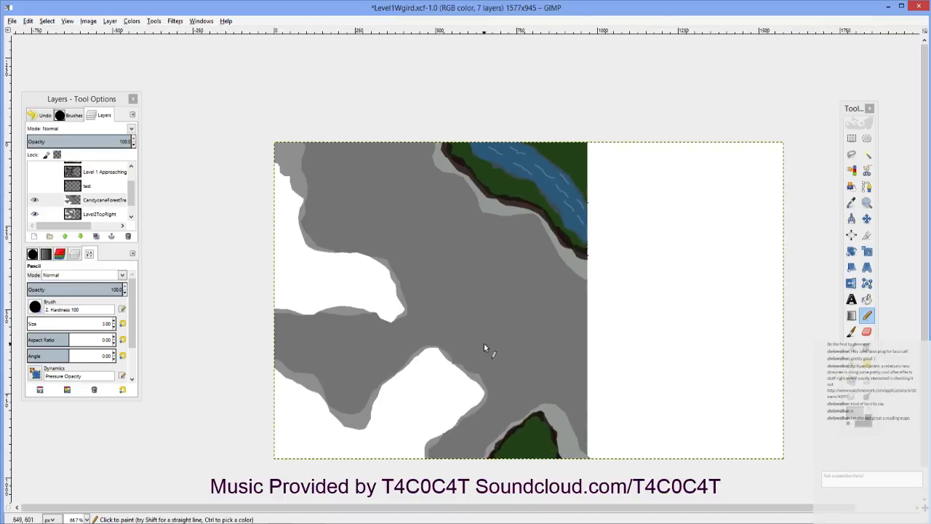
left_click_drag(485, 349, 487, 265)
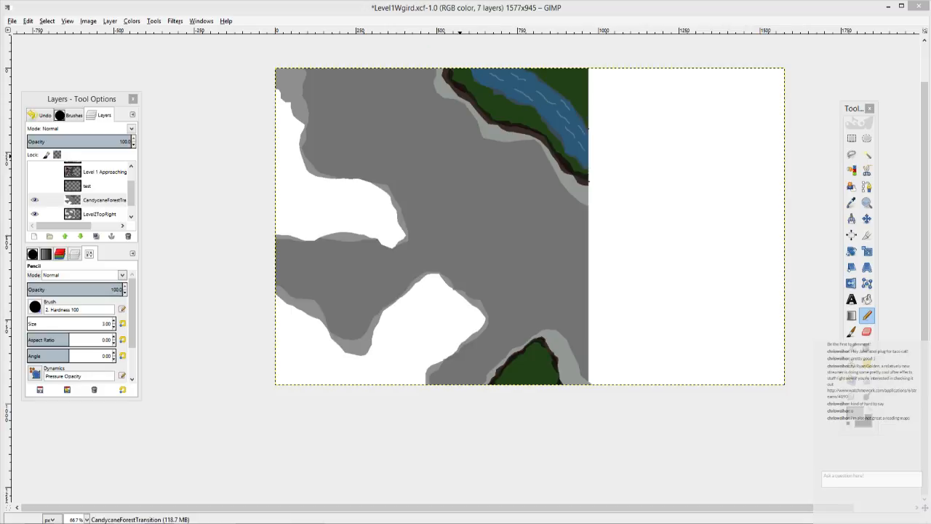
left_click_drag(533, 376, 531, 399)
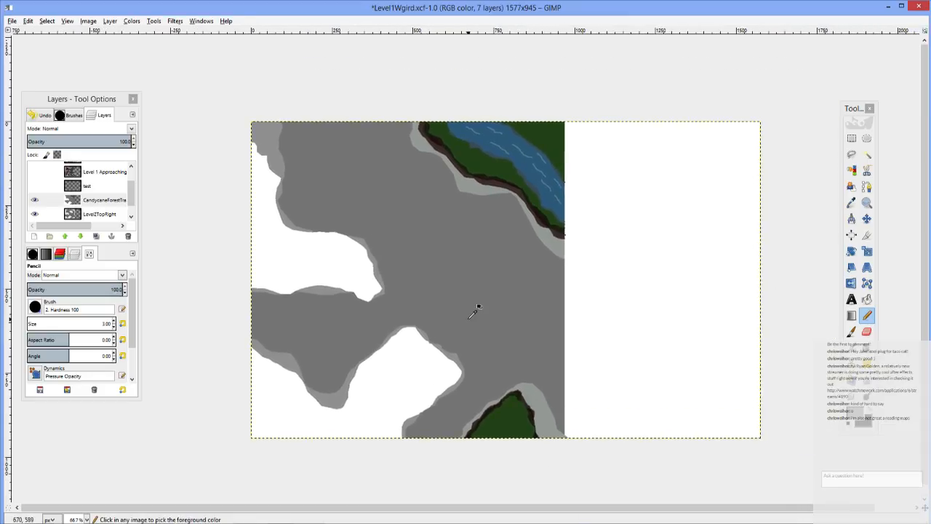
left_click_drag(473, 311, 426, 273)
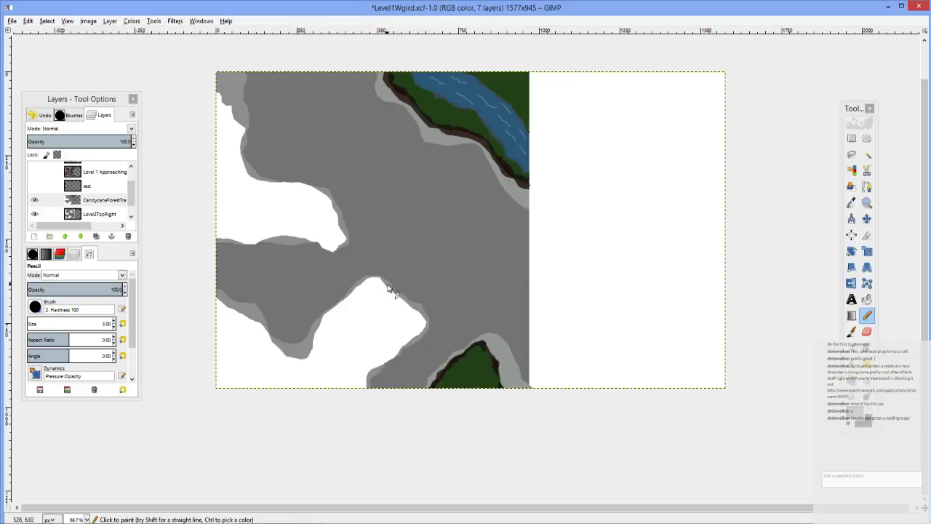
Step: Examine the grey ground between the white areas, the river cliff and the green notch
left_click_drag(433, 369, 367, 365)
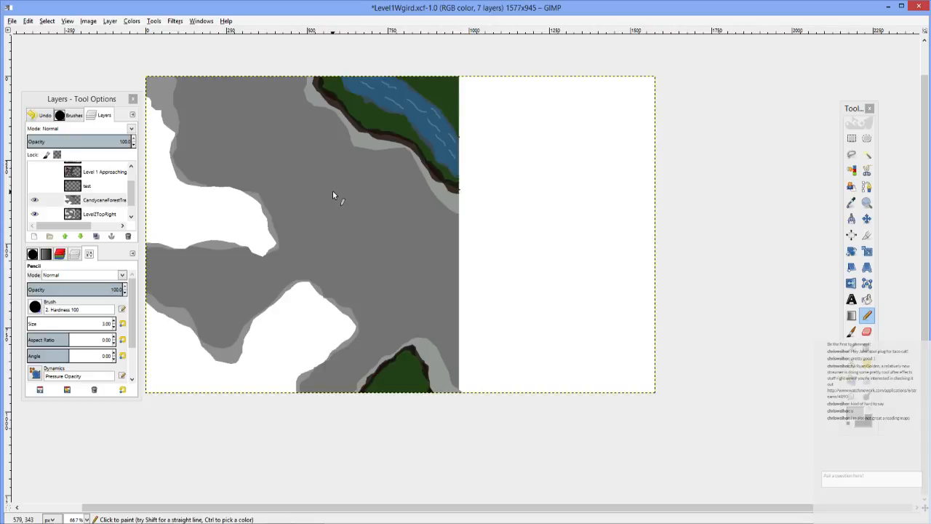
scroll(380, 291, "down", 3)
scroll(380, 291, "left", 3)
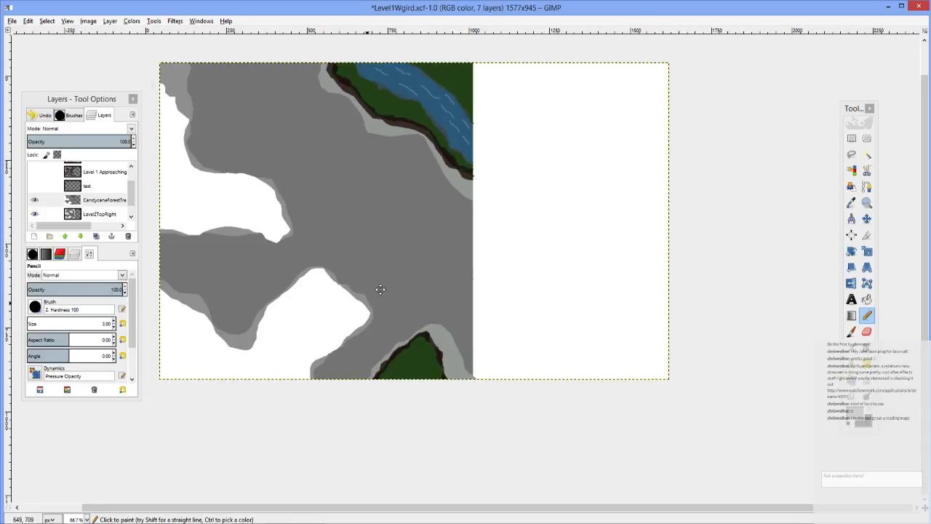
scroll(437, 252, "up", 6)
scroll(437, 252, "right", 2)
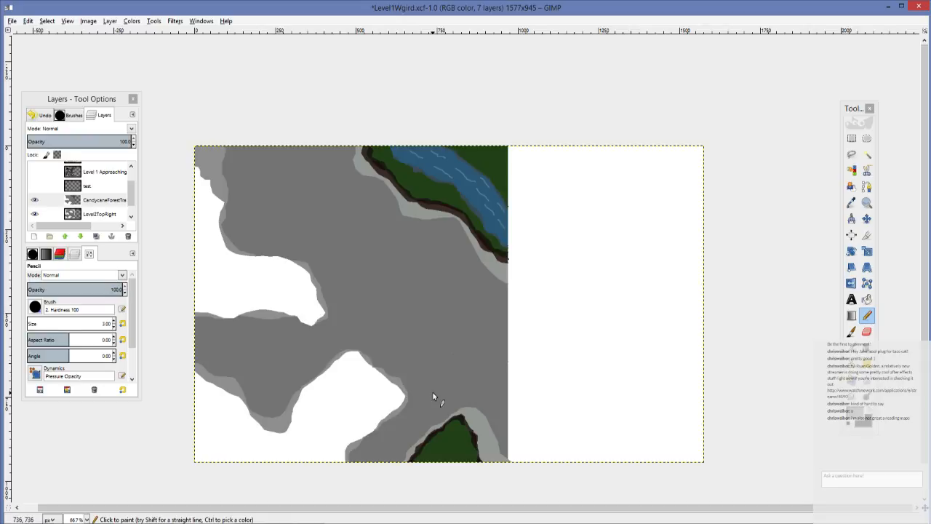
left_click_drag(432, 393, 501, 285)
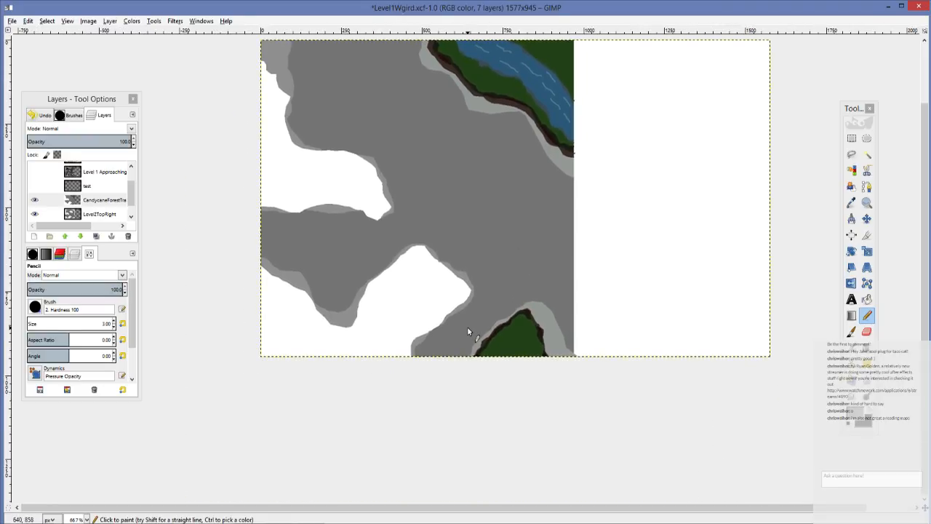
left_click_drag(471, 215, 491, 276)
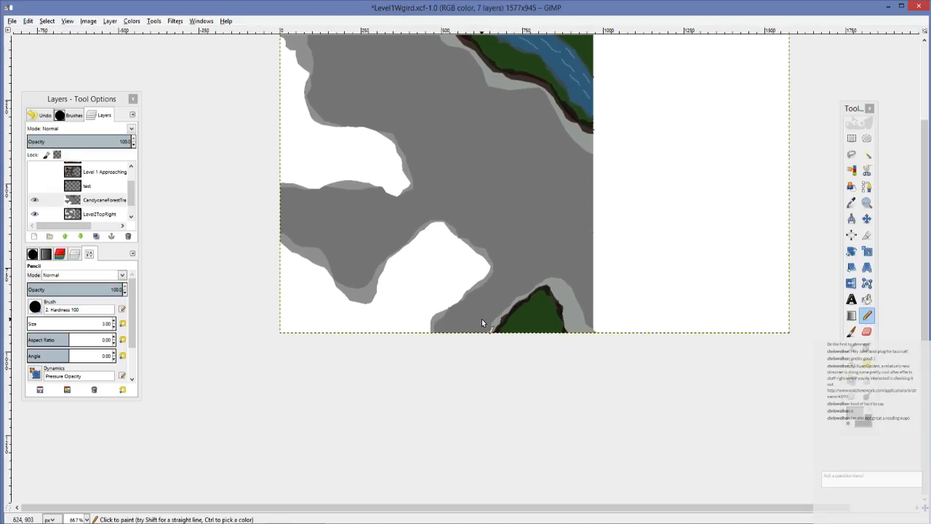
left_click_drag(543, 255, 554, 309)
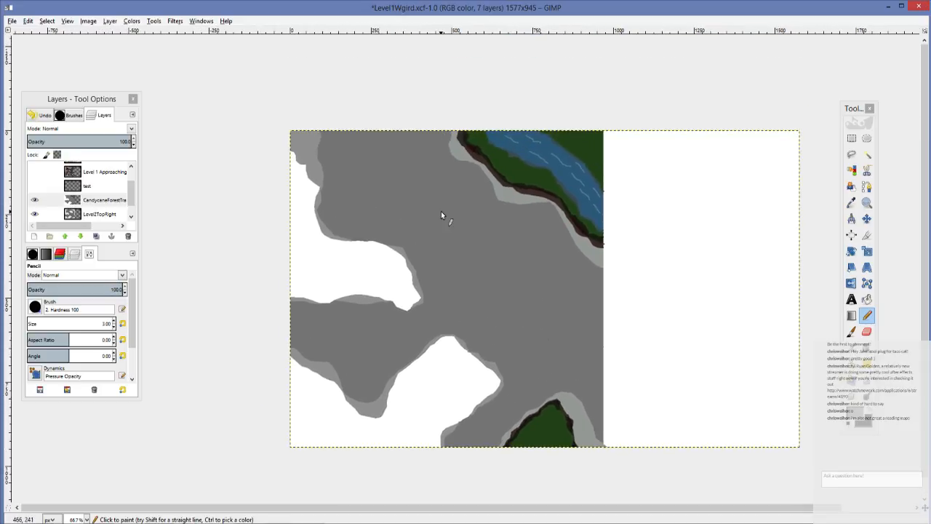
left_click_drag(444, 155, 501, 178)
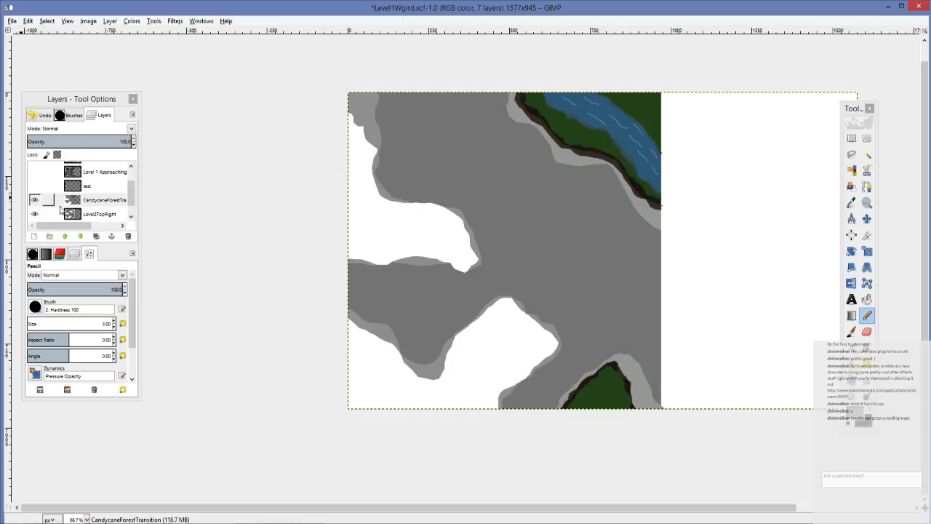
Step: Try deleting the Level2TopRight layer and briefly show the test layer's guide line over the terrain
left_click(32, 213)
left_click(33, 213)
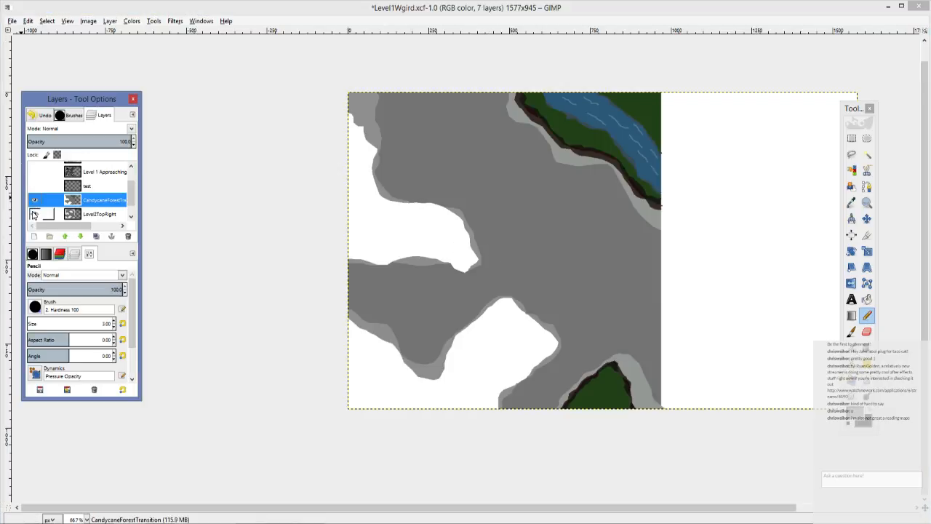
left_click(99, 214)
right_click(98, 214)
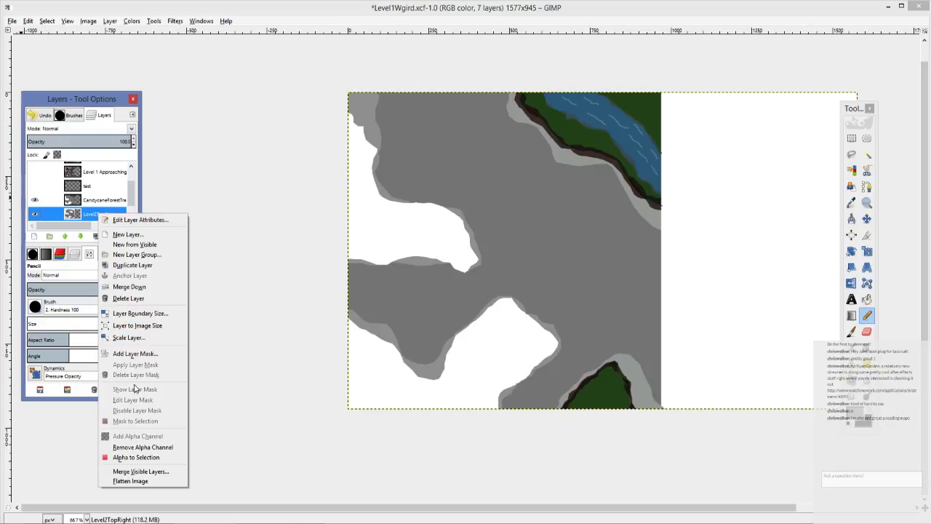
left_click(133, 298)
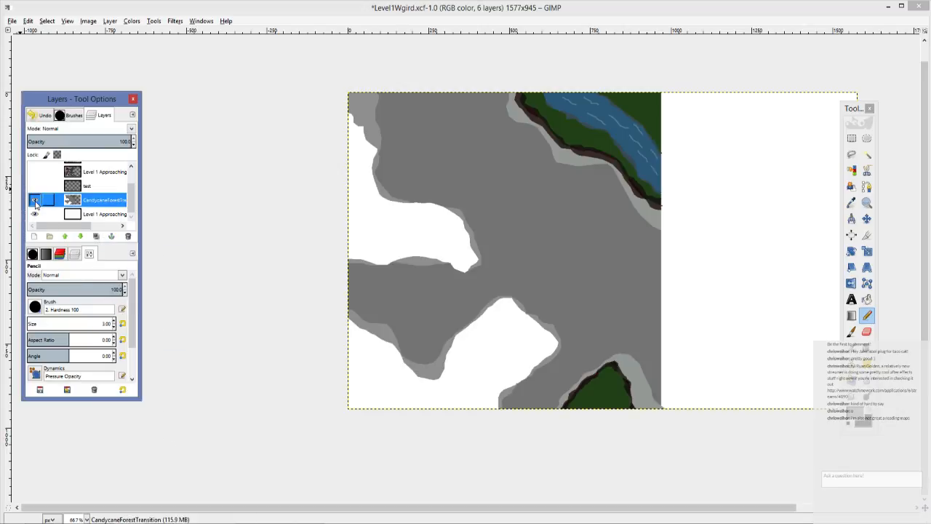
left_click(35, 186)
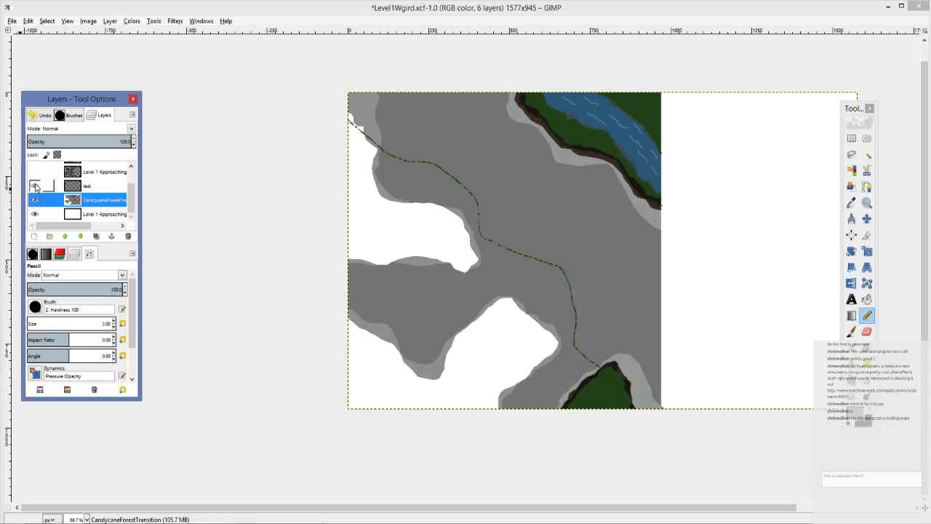
left_click(35, 187)
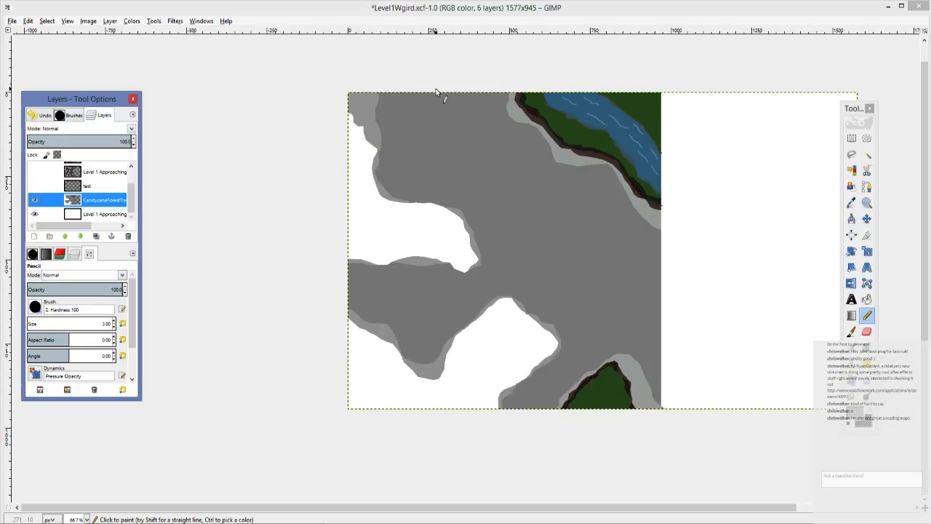
Step: Pick the grey of the open ground and change the foreground colour to a darker olive grey (6b6b5d)
left_click(848, 419)
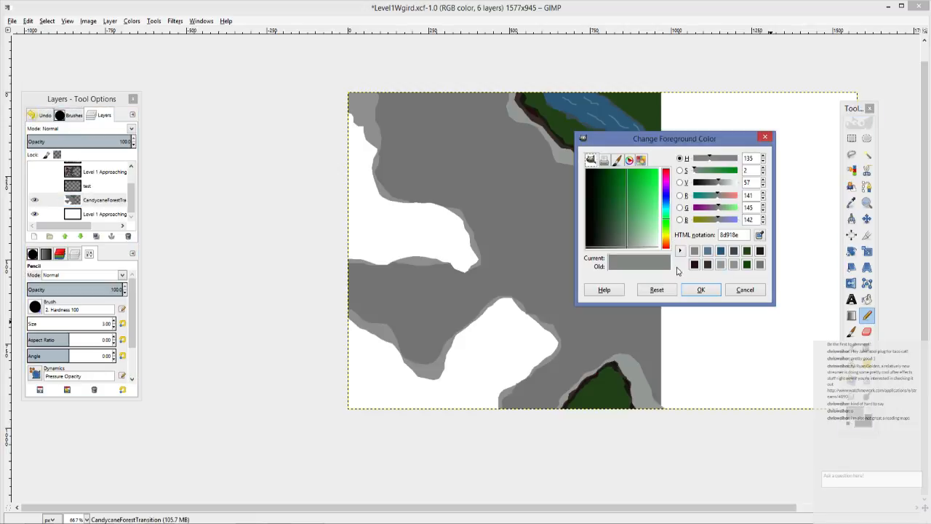
left_click(764, 137)
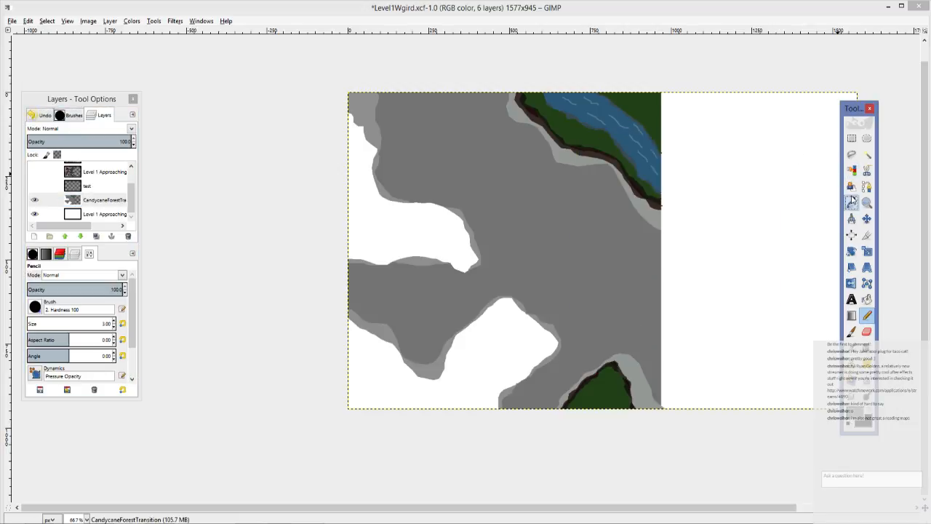
left_click(851, 204)
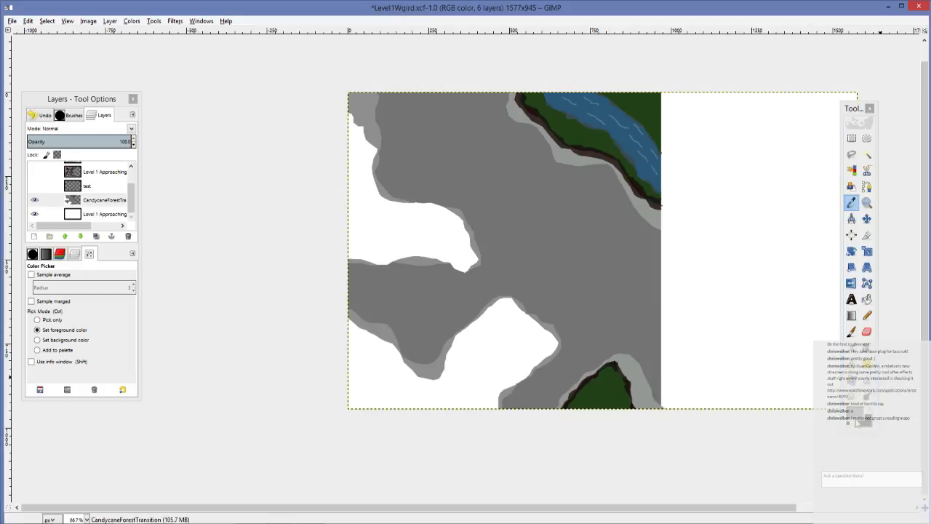
left_click(604, 260)
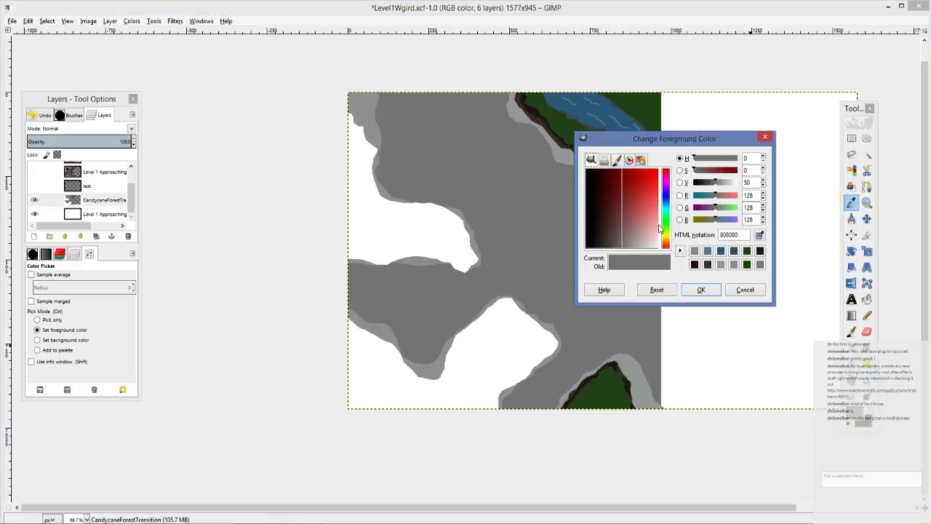
left_click_drag(668, 242, 617, 241)
left_click(622, 240)
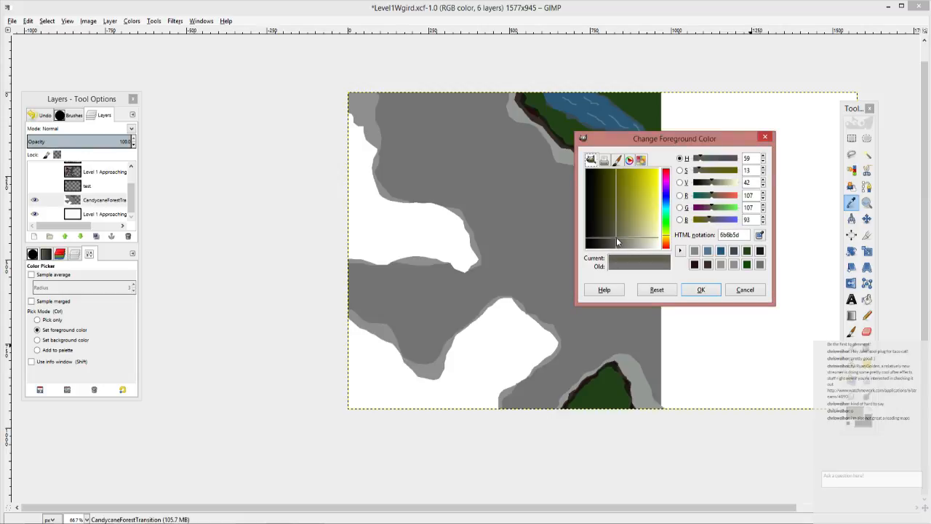
left_click(700, 290)
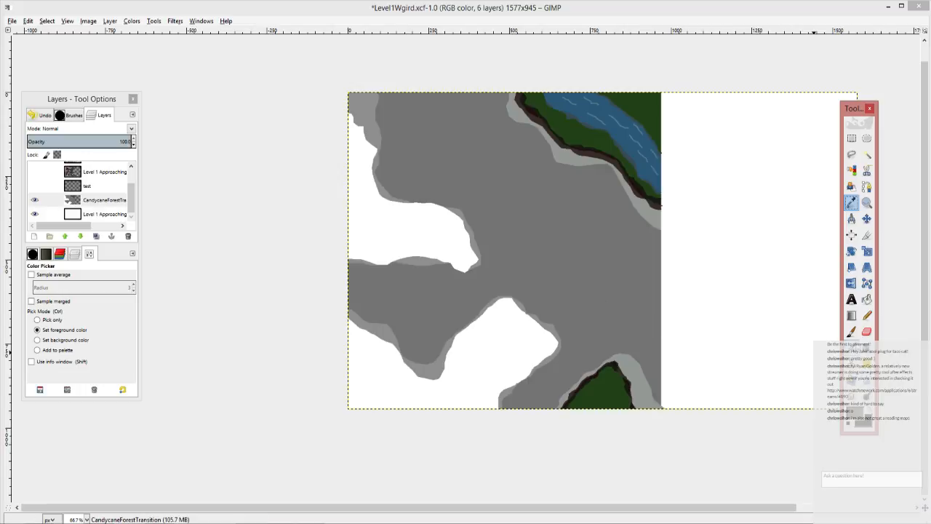
Step: Try penciling a bent 3-pixel line across the grey ground from its right edge up to the map's top edge
left_click(867, 315)
key("2")
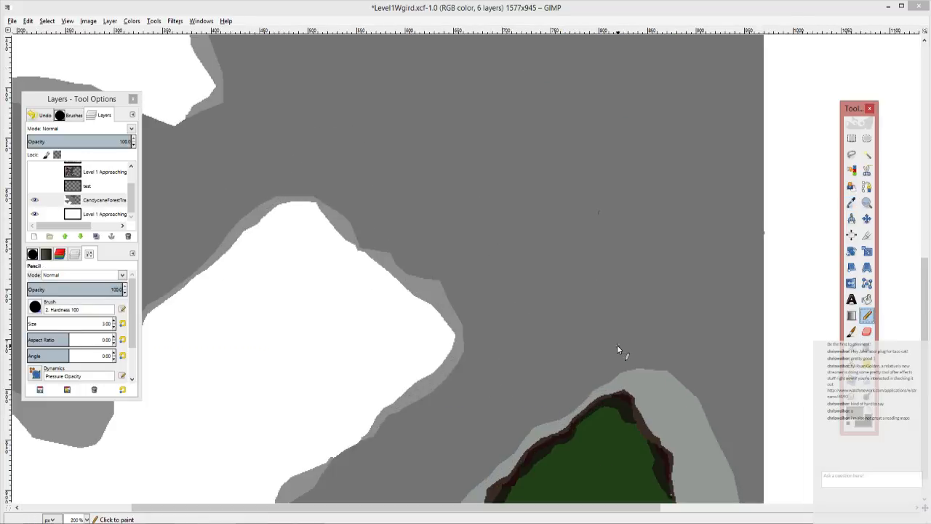
key("minus")
key("minus")
key("minus")
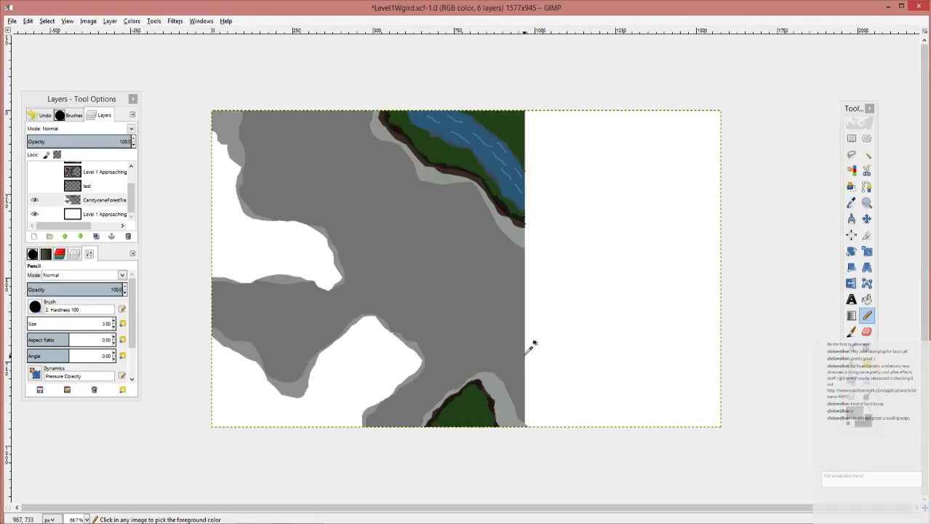
key("shift")
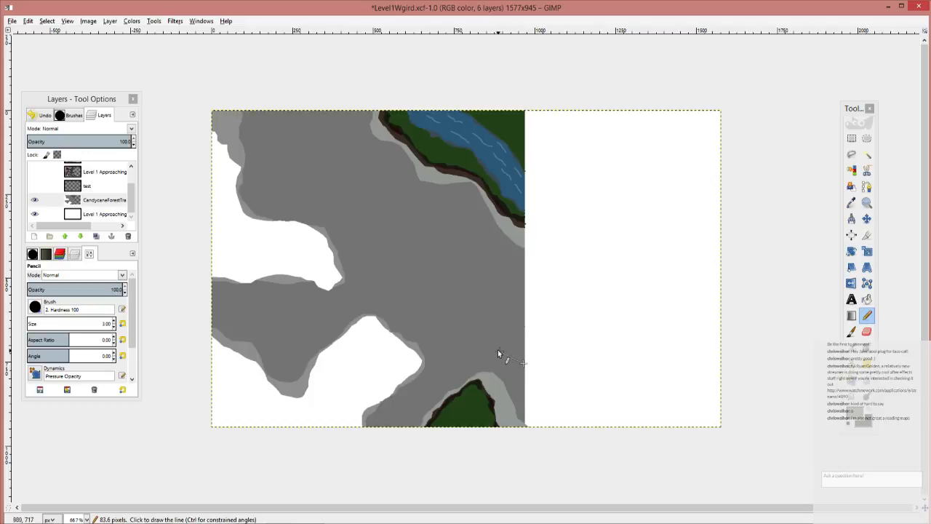
left_click(465, 329, "shift")
left_click(400, 275, "shift")
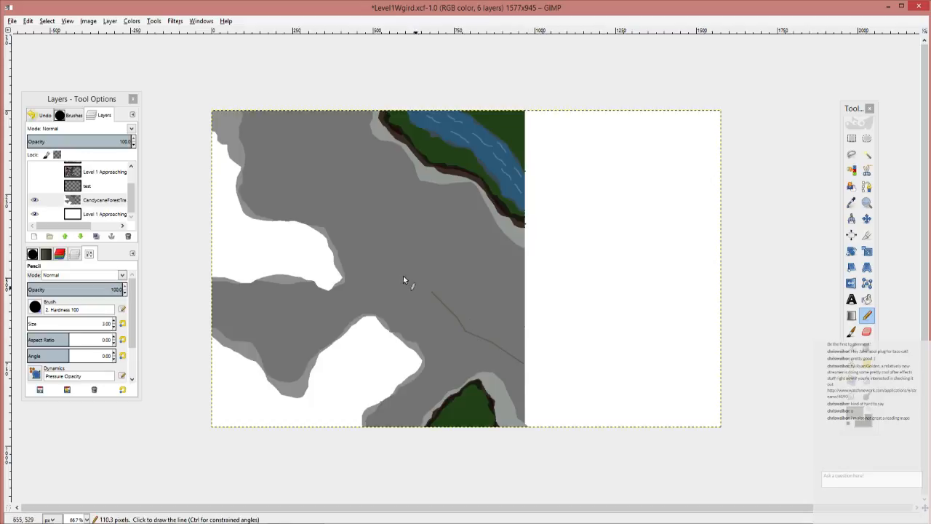
left_click(342, 195, "shift")
left_click(307, 159, "shift")
left_click(295, 111, "shift")
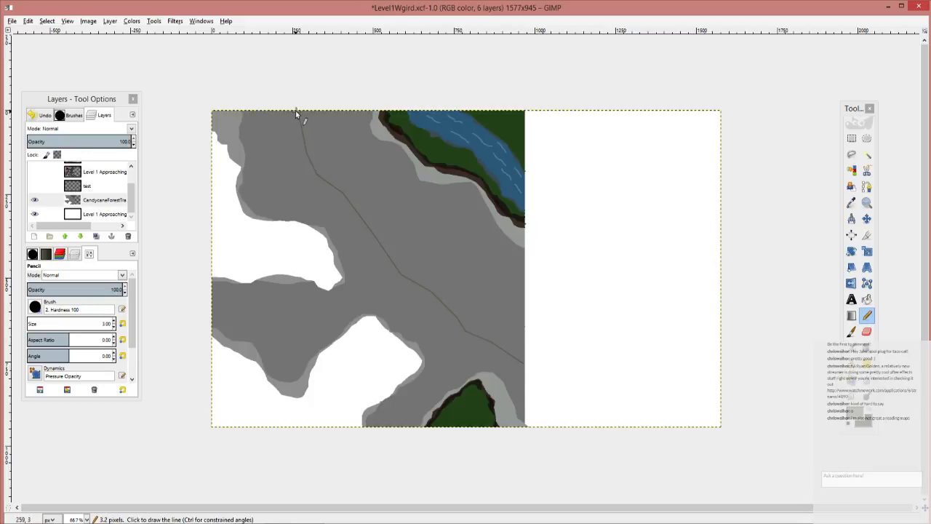
Step: Try penciling a second, roughly parallel line nearer the river cliff, from the top edge to the grey ground's right edge
left_click(332, 111)
left_click(360, 157, "shift")
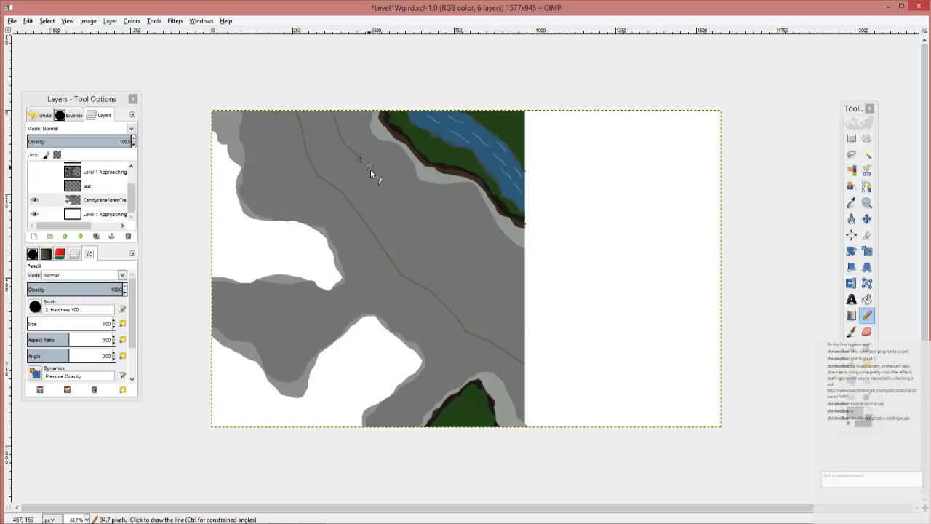
left_click(404, 218, "shift")
left_click(490, 288, "shift")
left_click(524, 315, "shift")
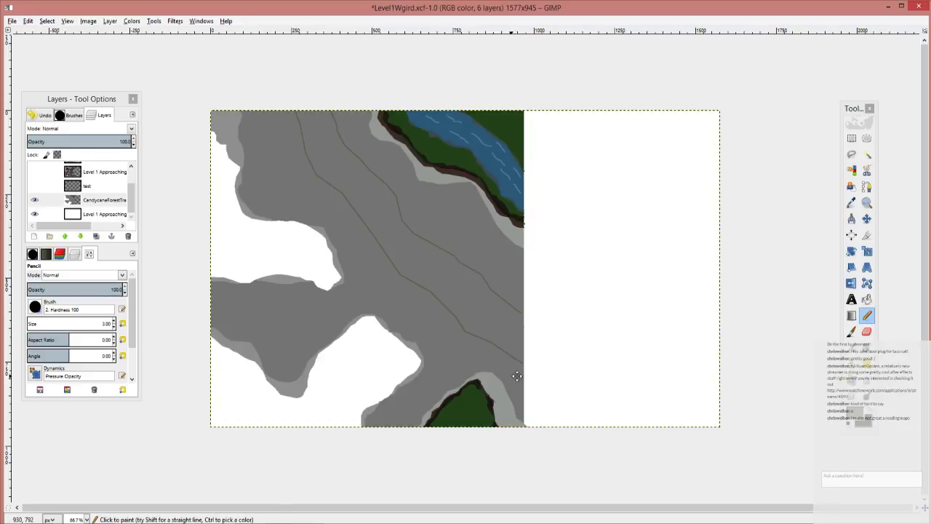
Step: Undo both pencil lines across the grey ground and the deletion of the Level2TopRight layer
left_click_drag(517, 376, 663, 386)
scroll(572, 318, "down", 1)
scroll(567, 324, "up", 1)
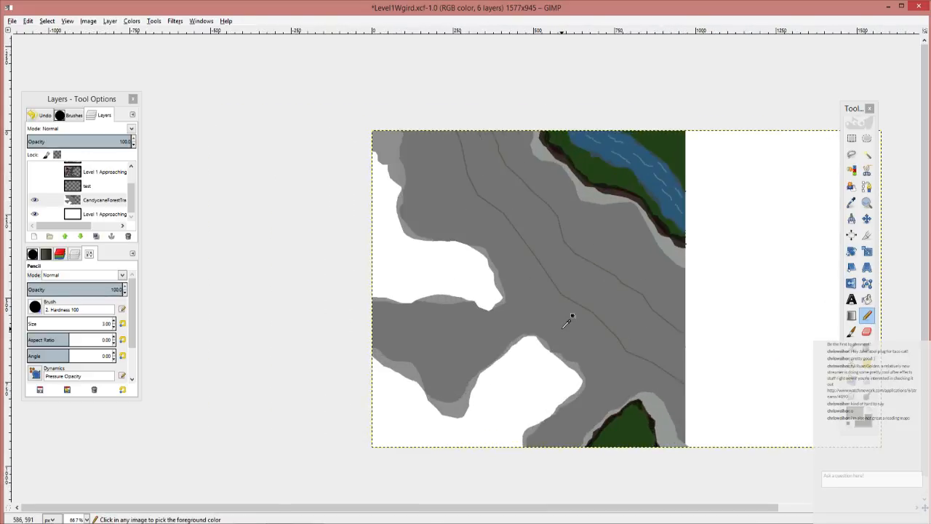
left_click_drag(573, 317, 500, 292)
key("ctrl+z")
key("ctrl+z")
key("ctrl+z")
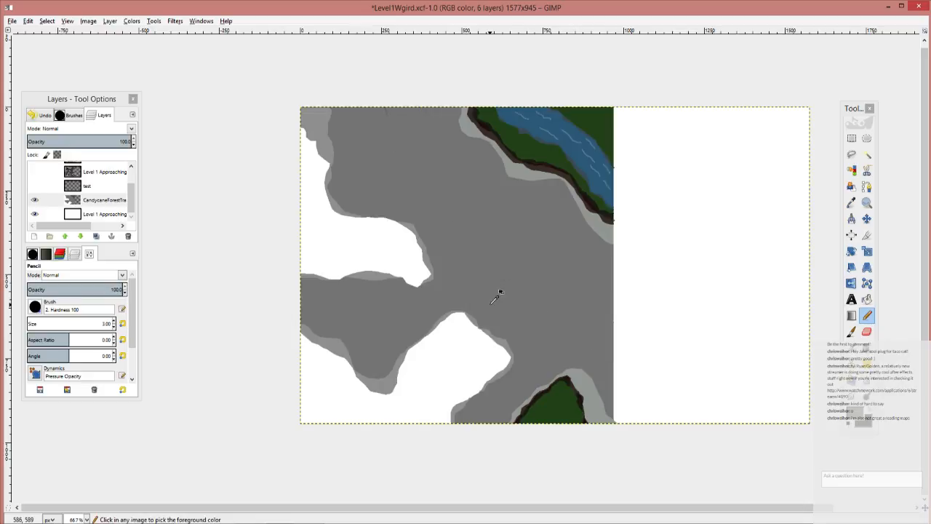
scroll(604, 355, "up", 2)
scroll(604, 357, "up", 2)
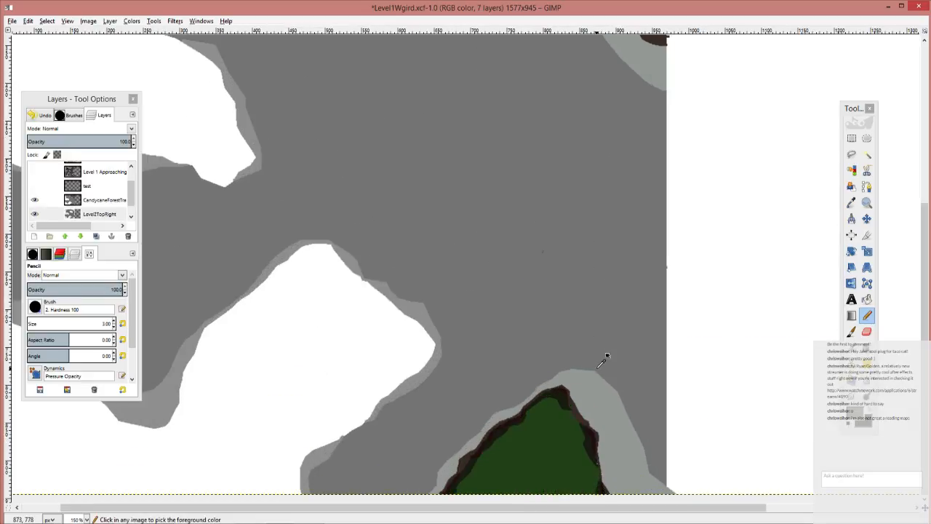
Step: Test the olive grey with a V-shaped pencil stroke on the white area beside the terrain, then undo it
scroll(660, 373, "up", 3)
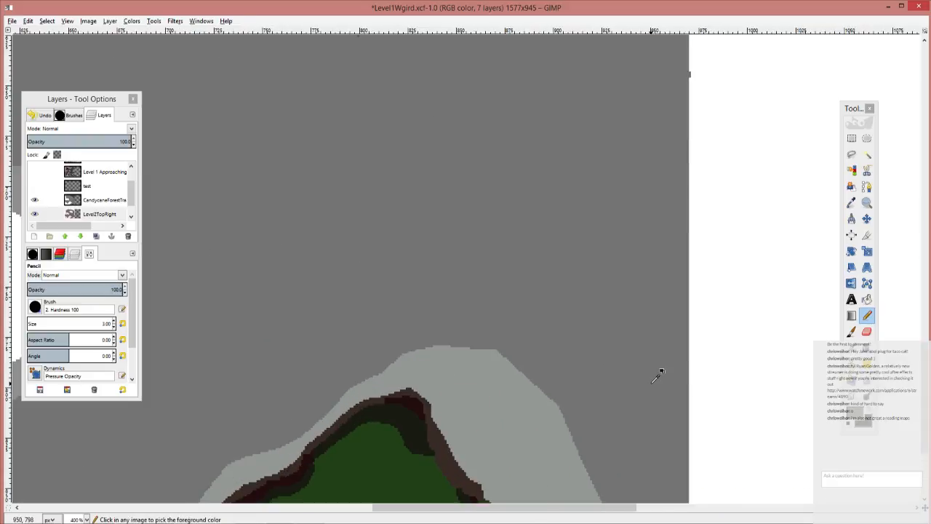
scroll(670, 362, "down", 3)
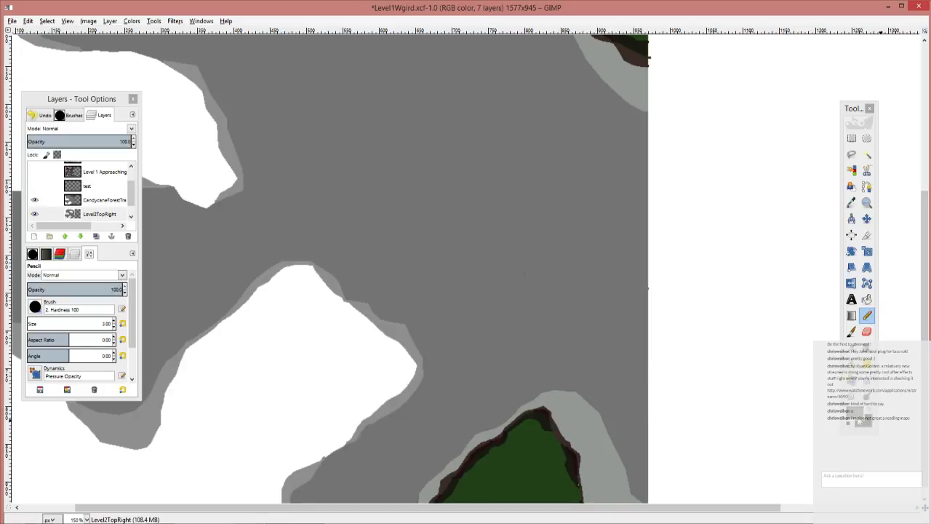
mouse_move(781, 342)
left_mouse_down()
mouse_move(754, 395)
mouse_move(741, 335)
left_mouse_up()
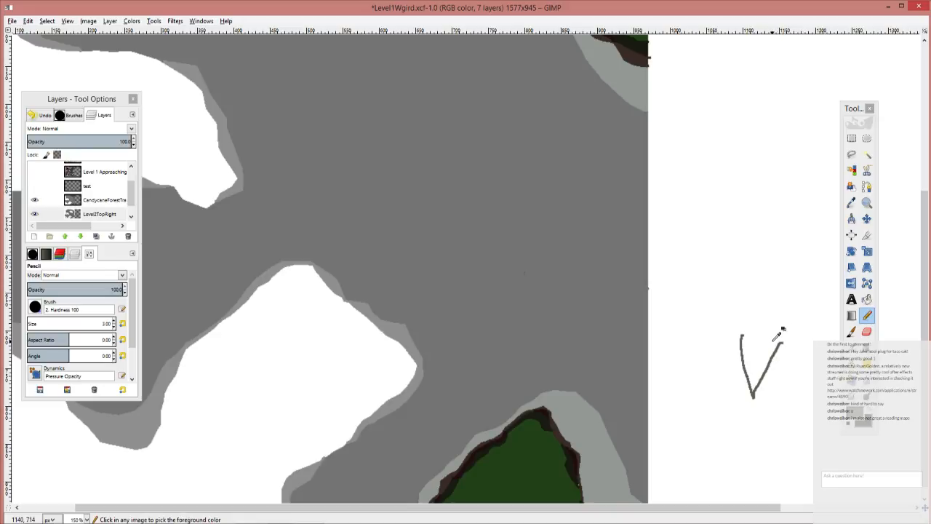
key("ctrl+z")
key("ctrl+z")
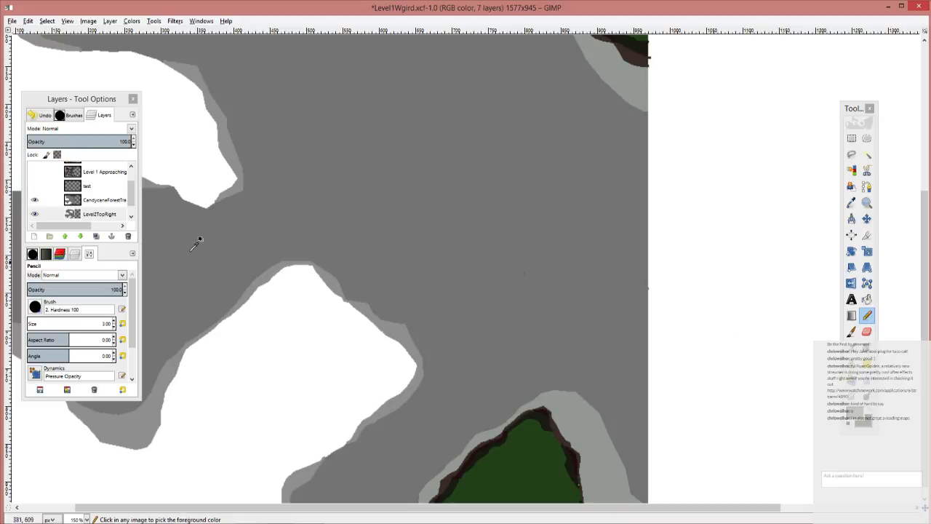
Step: Examine the pencil's olive-grey foreground colour settings and inspect the grey ground up close and as a whole
left_click(110, 204)
left_click(99, 214)
left_click(509, 245)
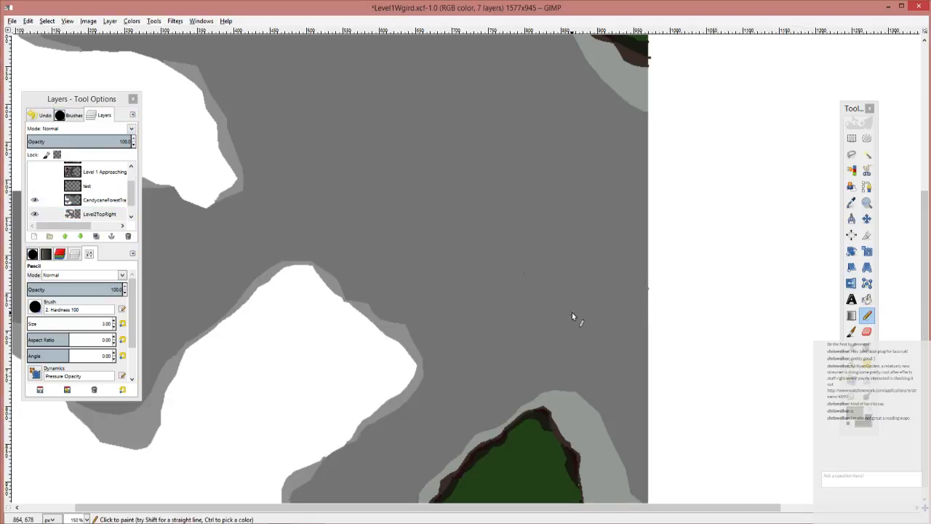
left_click(852, 413)
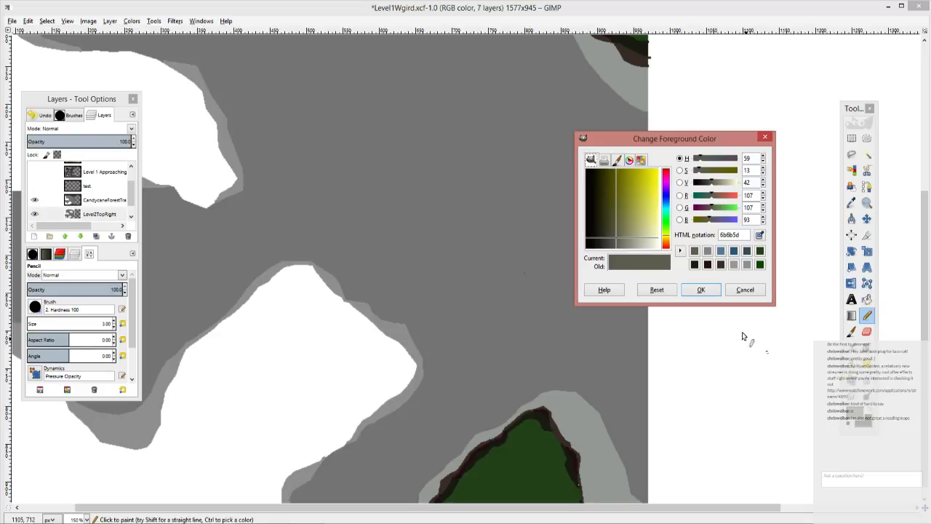
left_click(701, 290)
left_click(851, 138)
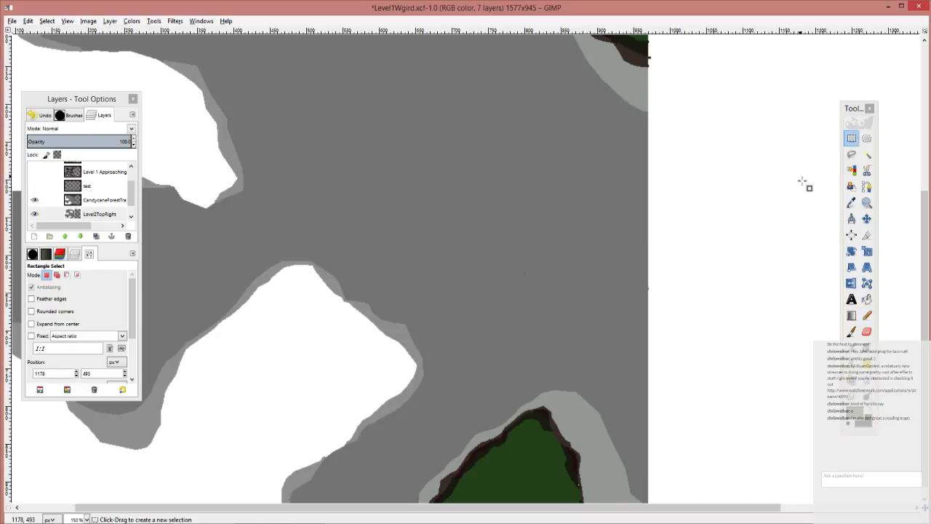
left_click(867, 315)
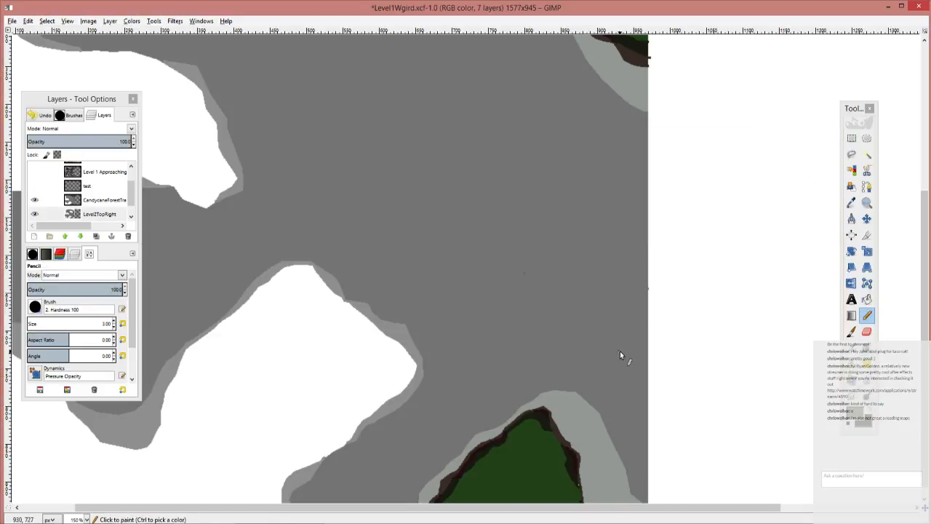
left_click(853, 412)
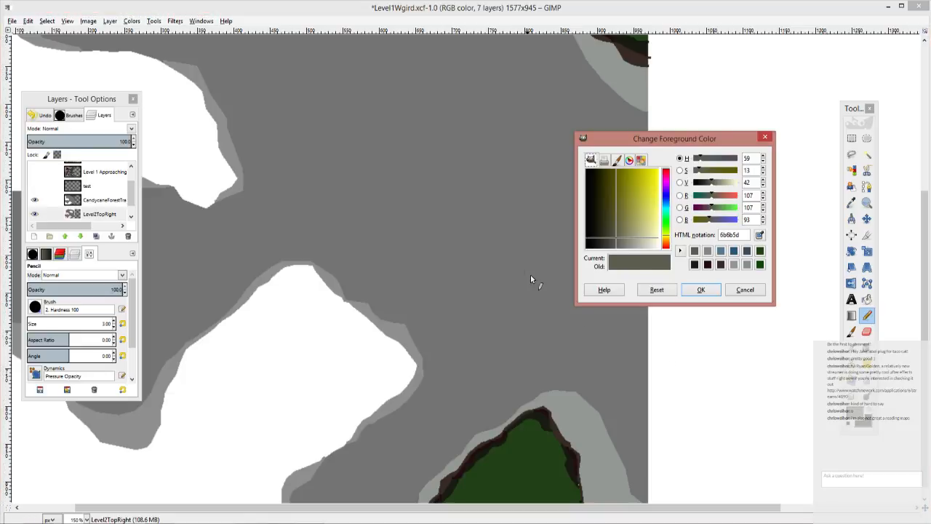
left_click(745, 289)
scroll(582, 339, "up", 3)
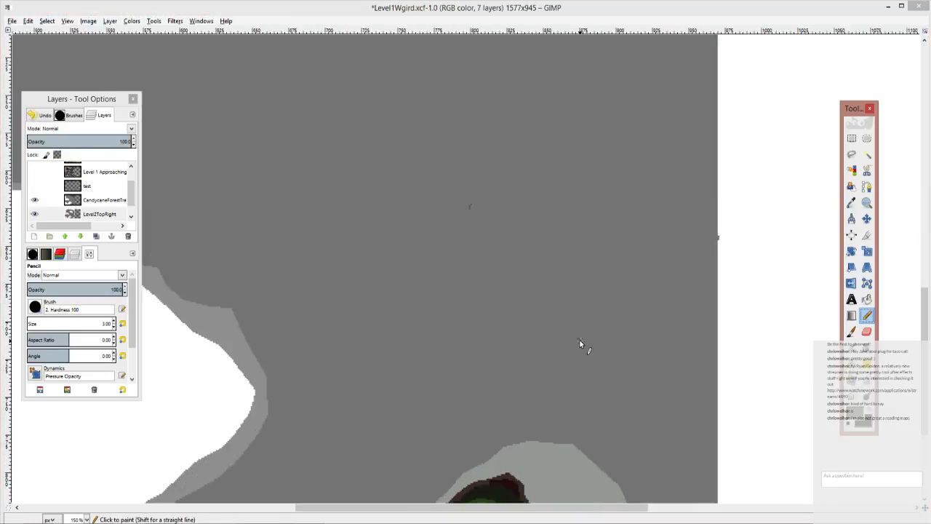
scroll(587, 340, "up", 4)
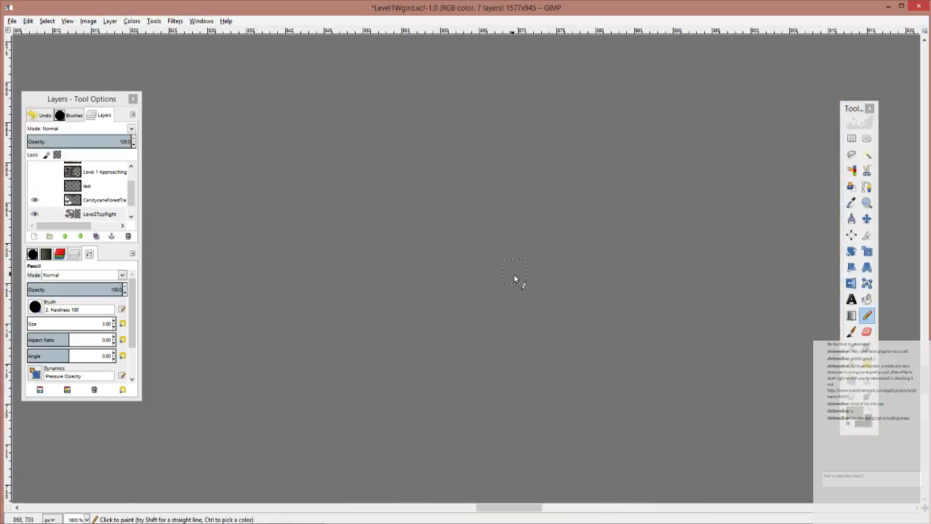
key("ctrl")
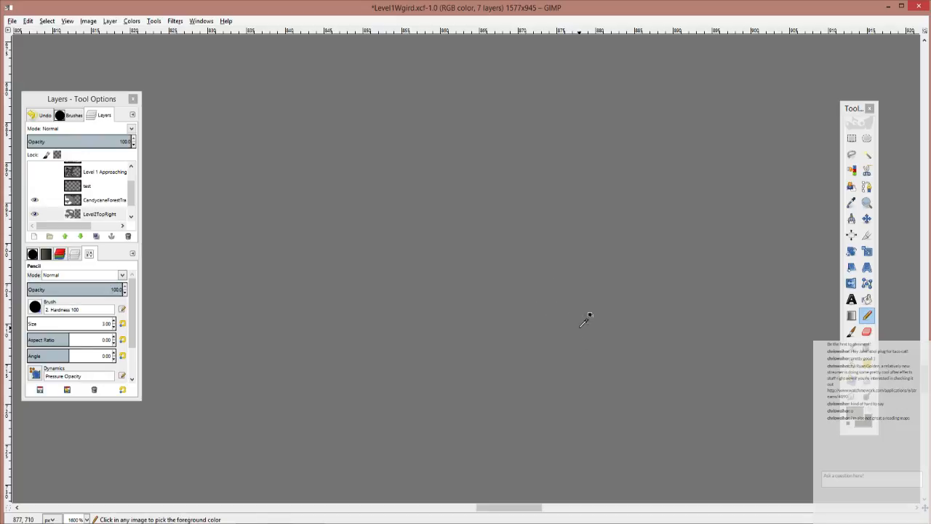
scroll(584, 320, "down", 7)
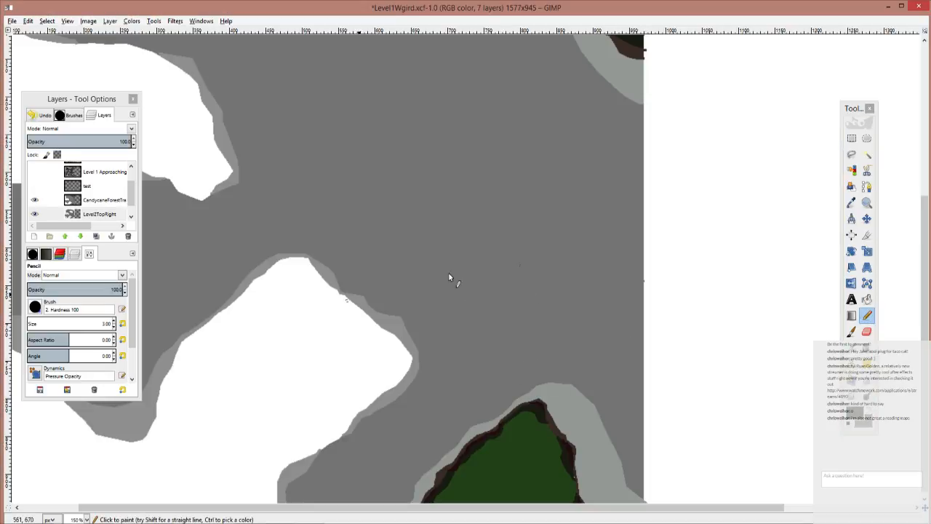
key("minus")
key("minus")
key("minus")
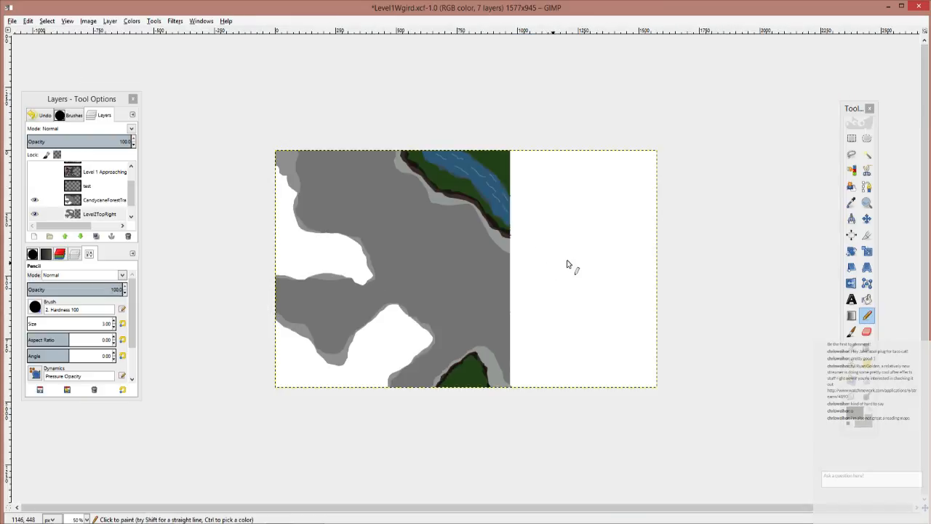
Step: Toggle the visibility of the Level2TopRight and CandycaneForestTransition layers to compare what each contains
left_click(851, 138)
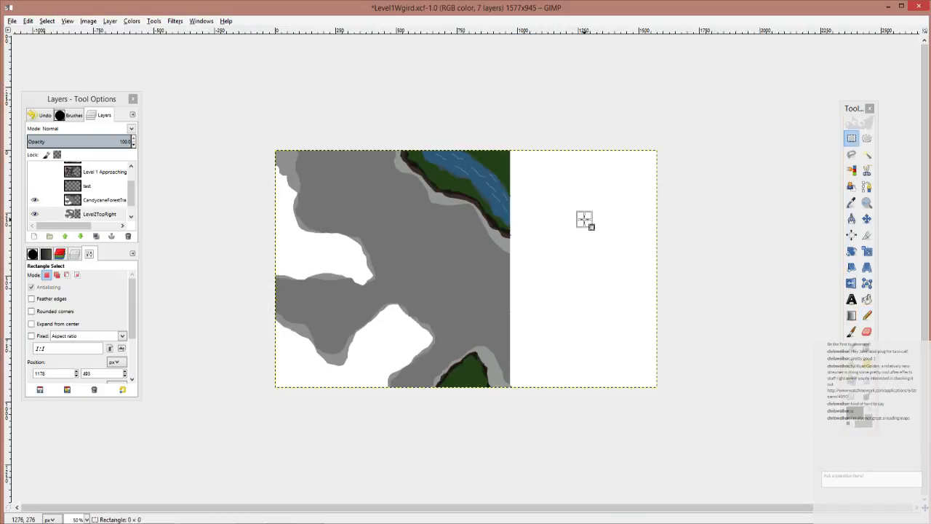
left_click(32, 214)
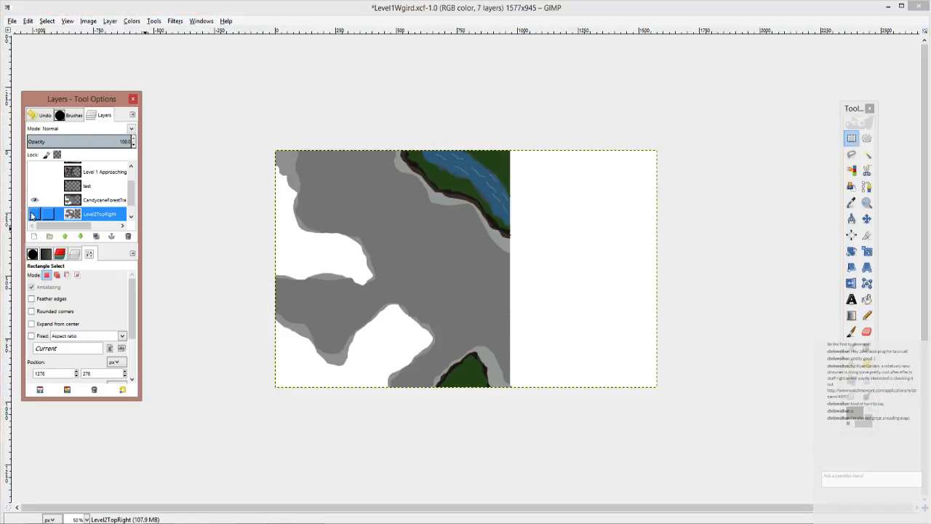
left_click(34, 212)
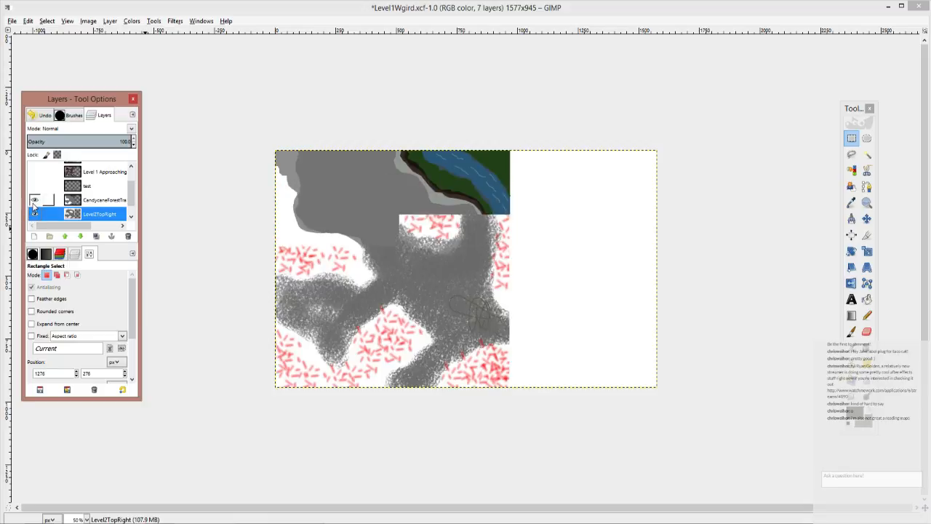
left_click(34, 212)
left_click(75, 201)
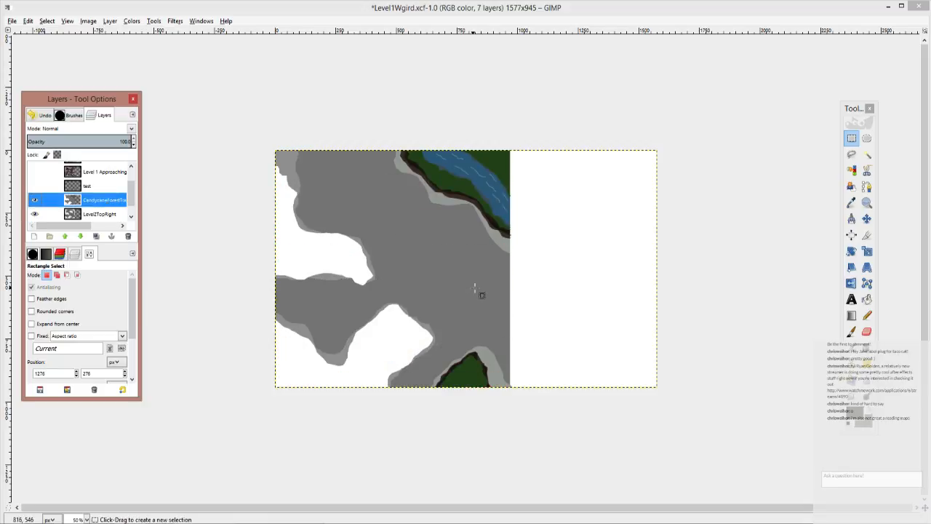
Step: Delete the Level2TopRight layer
key("1")
left_click(107, 214)
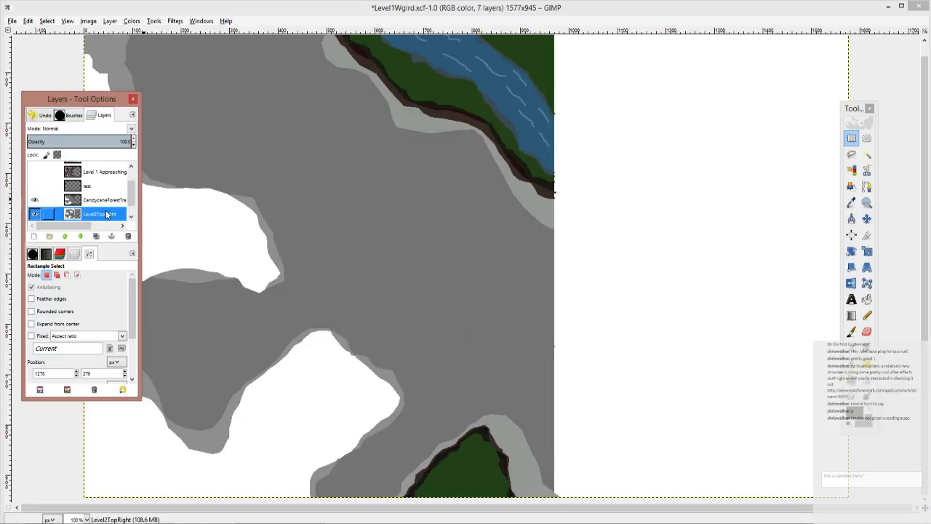
right_click(108, 214)
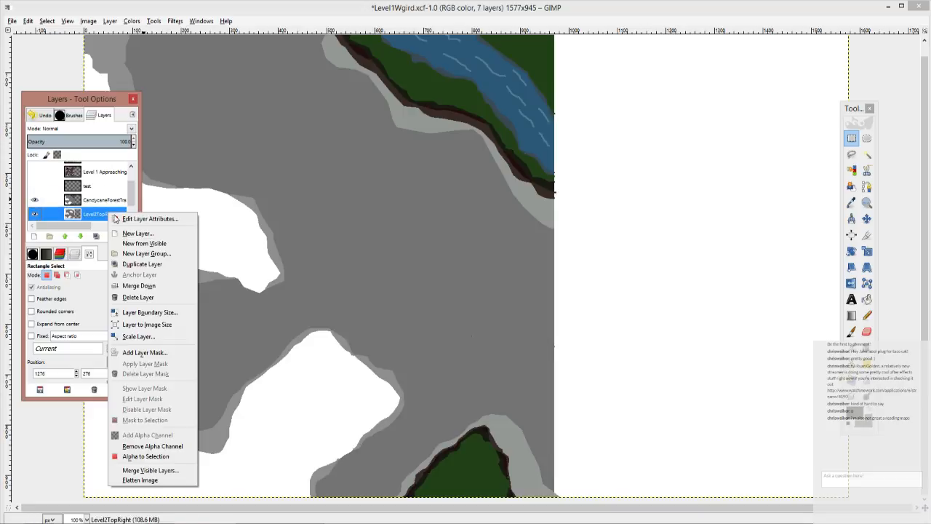
left_click(162, 297)
Step: Test a short dark pencil stroke at the grey ground's right edge and undo it
scroll(465, 284, "down", 3)
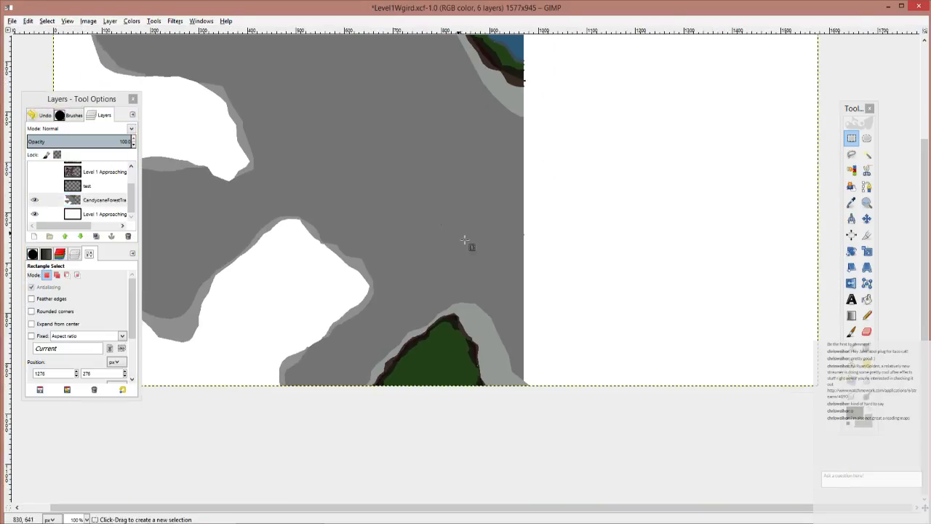
left_click(866, 315)
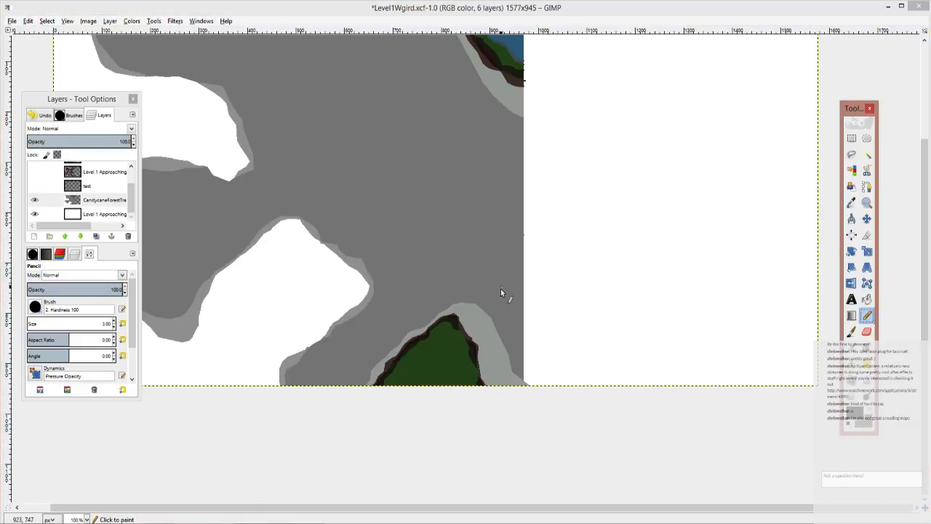
scroll(500, 289, "up", 2)
left_click_drag(542, 320, 531, 315)
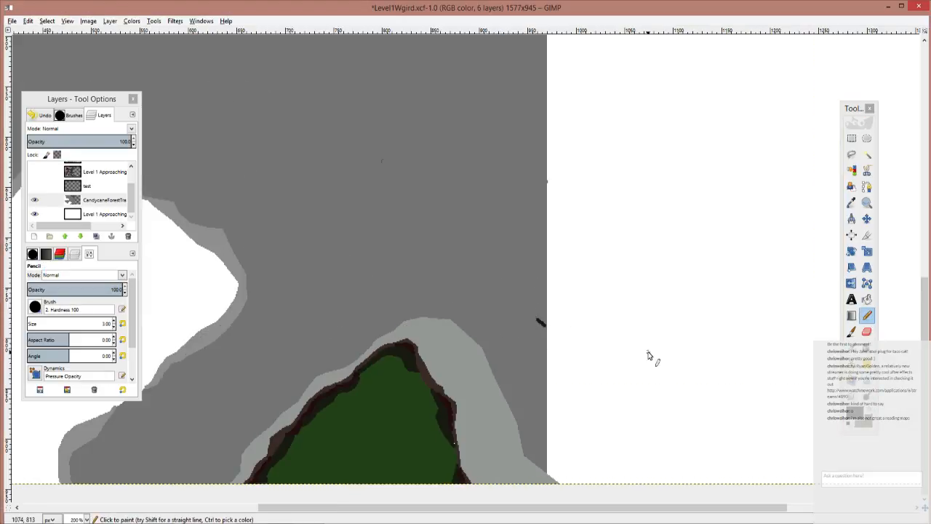
key("ctrl+z")
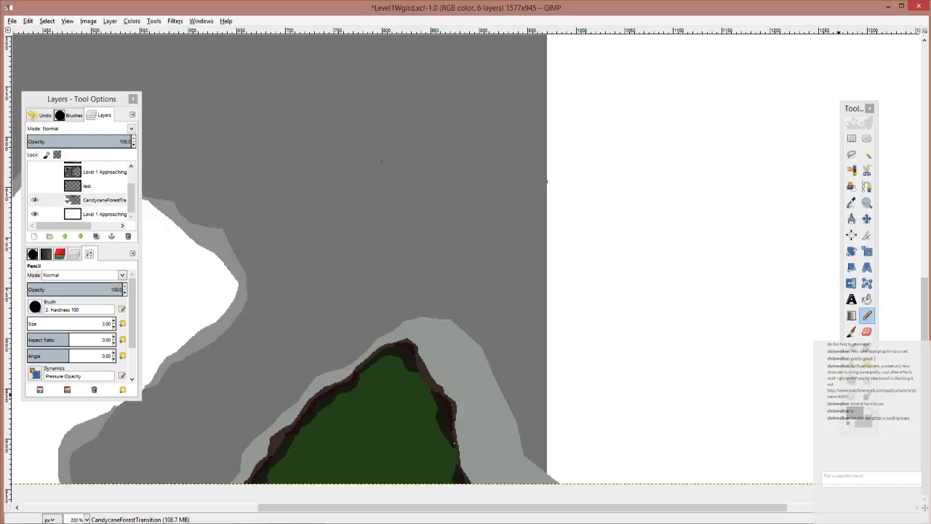
Step: Switch the foreground colour to olive grey and pencil a jagged 3-pixel line from near the ground's right edge diagonally up towards its middle
left_click(870, 411)
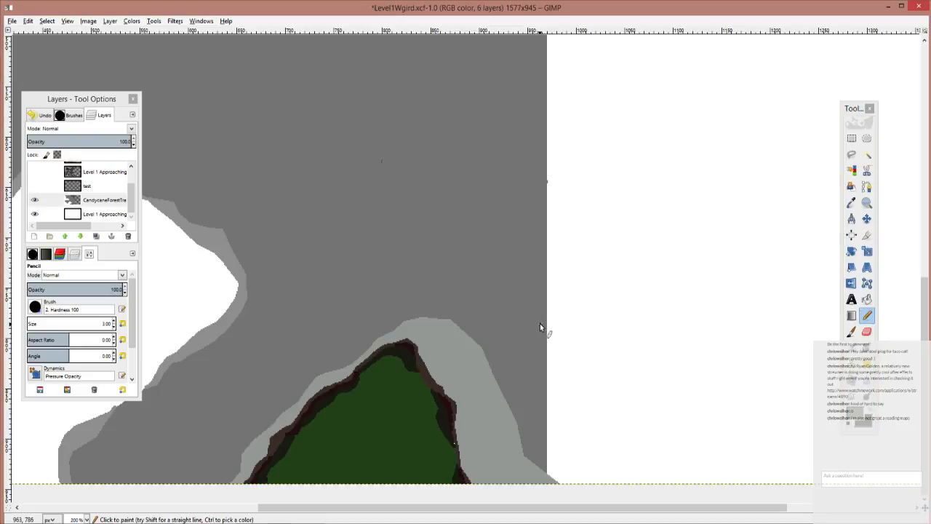
left_click_drag(540, 323, 505, 288)
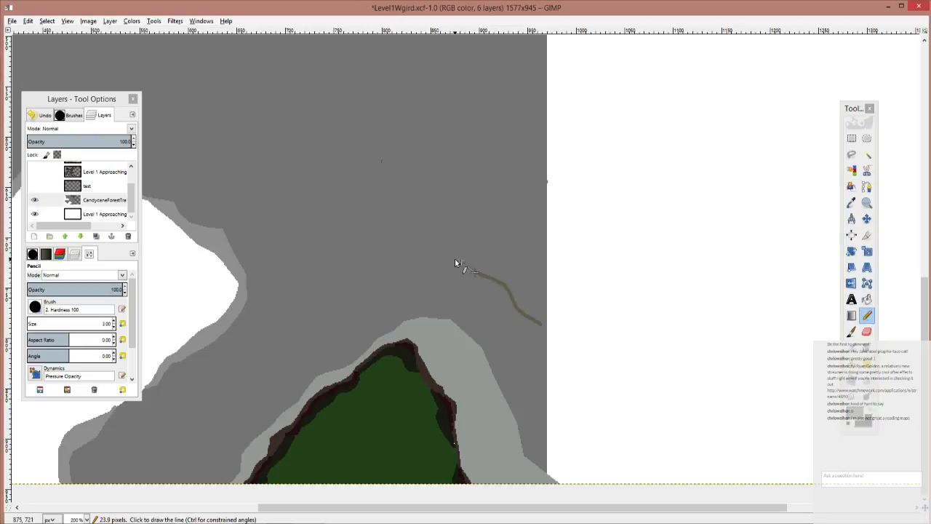
left_click(362, 175, "shift")
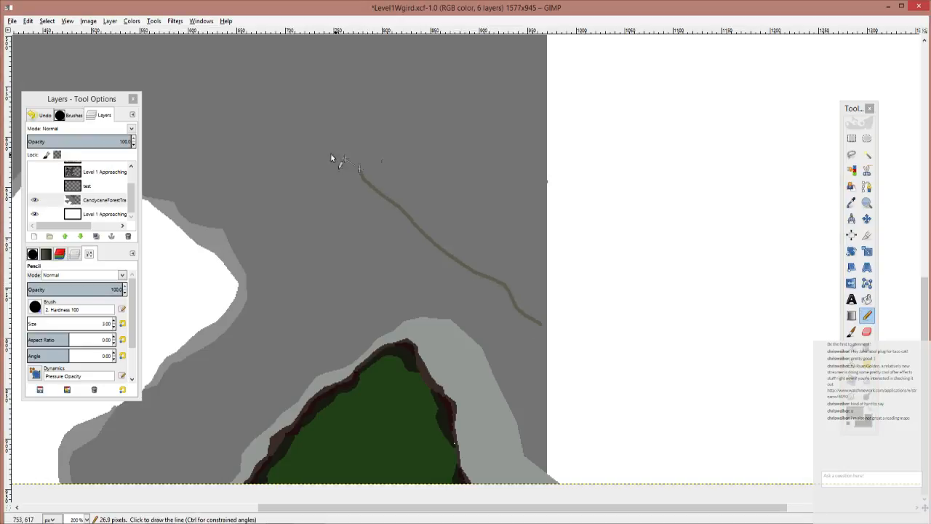
left_click(316, 148, "shift")
left_click(306, 121, "shift")
mouse_move(306, 119)
left_mouse_down()
mouse_move(395, 212)
mouse_move(572, 302)
left_mouse_up()
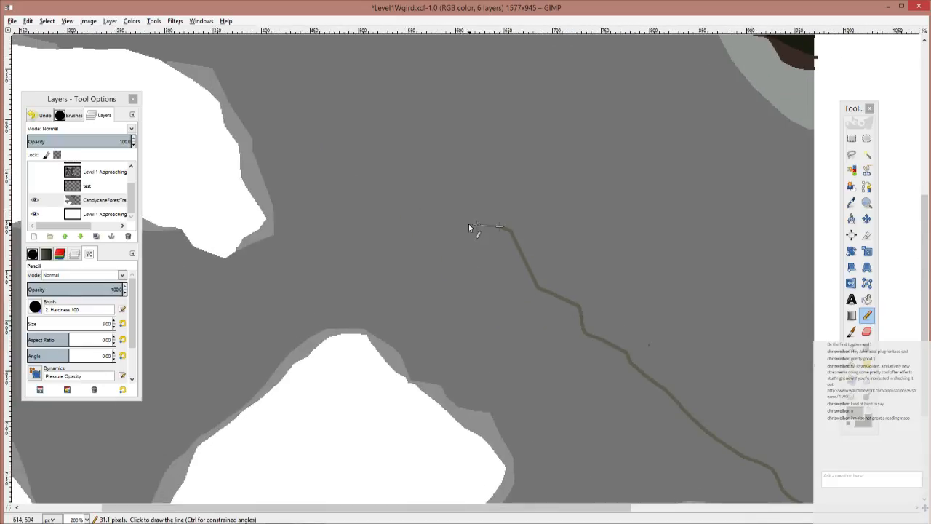
Step: Continue the olive-grey line in a loop beside the white areas and on in bends up to the map's top edge
mouse_move(422, 243)
left_mouse_down()
mouse_move(399, 273)
mouse_move(327, 264)
mouse_move(320, 248)
mouse_move(354, 231)
left_mouse_up()
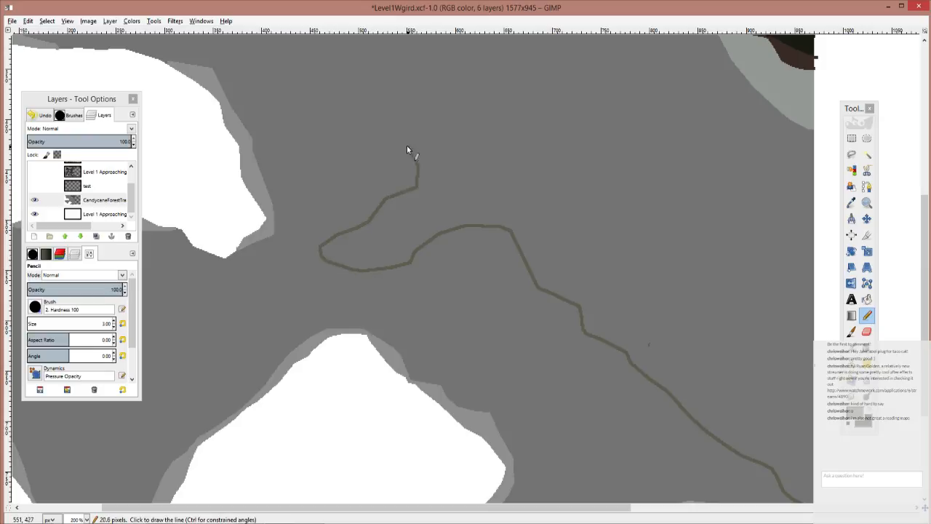
left_click_drag(407, 146, 381, 123)
mouse_move(325, 97)
left_mouse_down()
mouse_move(326, 66)
mouse_move(432, 195)
left_mouse_up()
left_click(418, 178, "shift")
left_click(383, 145, "shift")
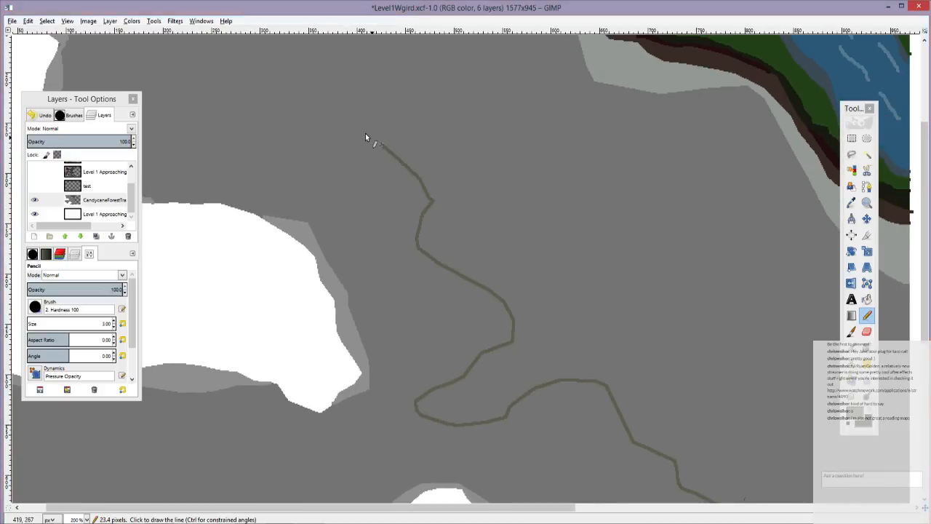
left_click_drag(365, 135, 351, 108)
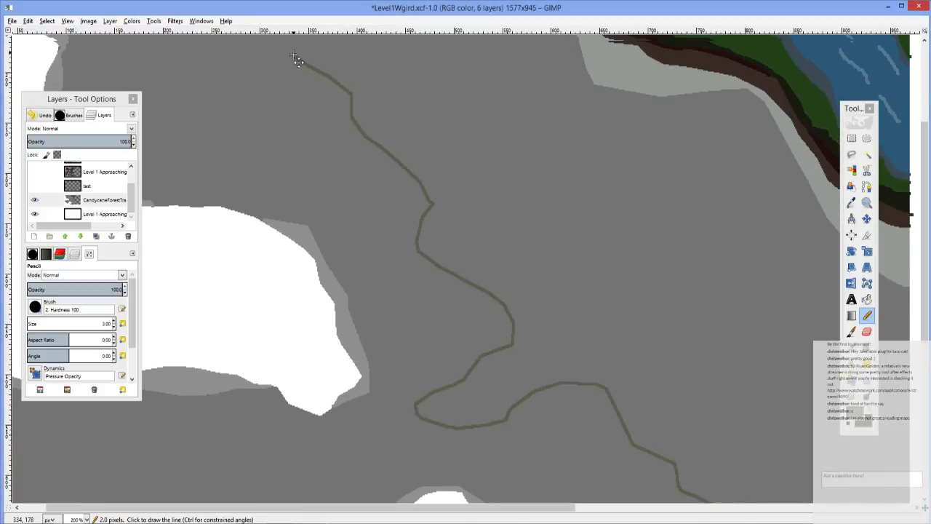
mouse_move(297, 58)
left_mouse_down()
mouse_move(415, 181)
mouse_move(396, 156)
left_mouse_up()
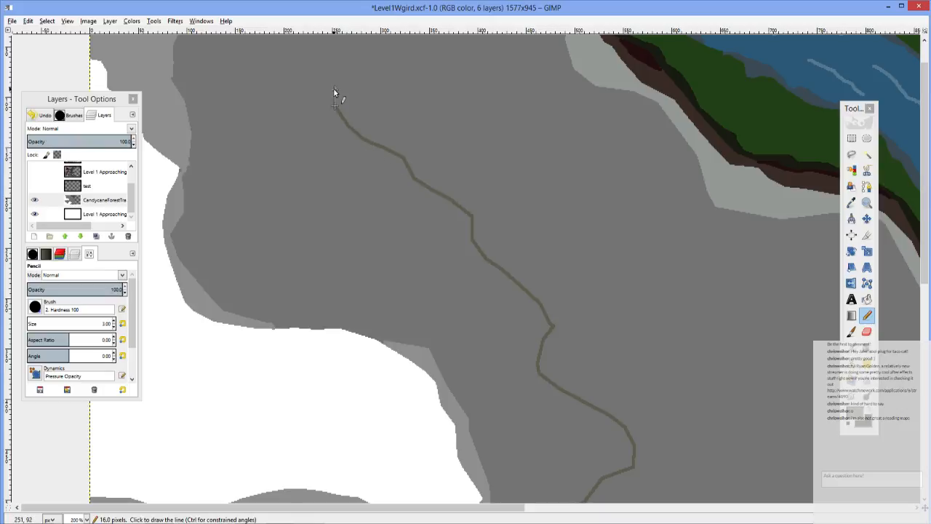
mouse_move(334, 93)
left_mouse_down()
mouse_move(332, 72)
mouse_move(356, 158)
left_mouse_up()
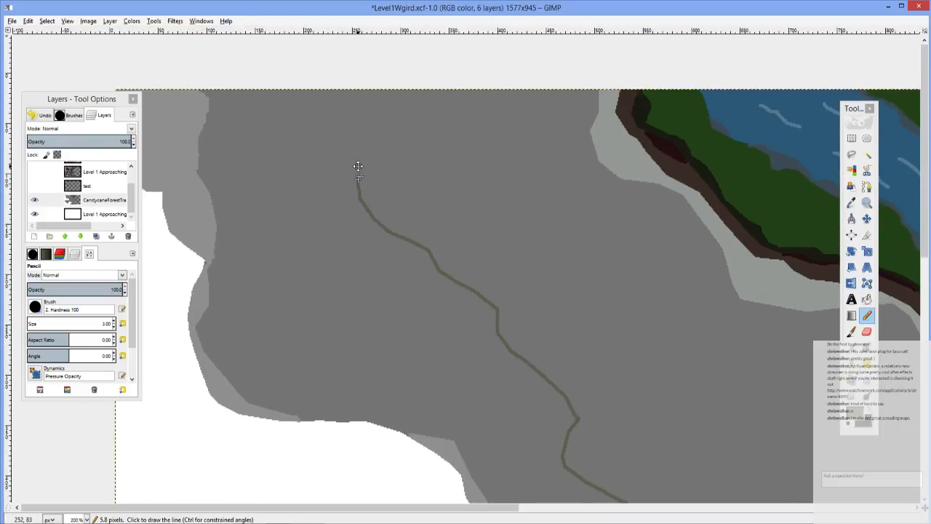
left_click(318, 87, "shift")
Step: Pencil the path's second winding line nearer the river cliff, from the map's top edge down to the grey ground's right edge
left_click_drag(423, 92, 442, 131)
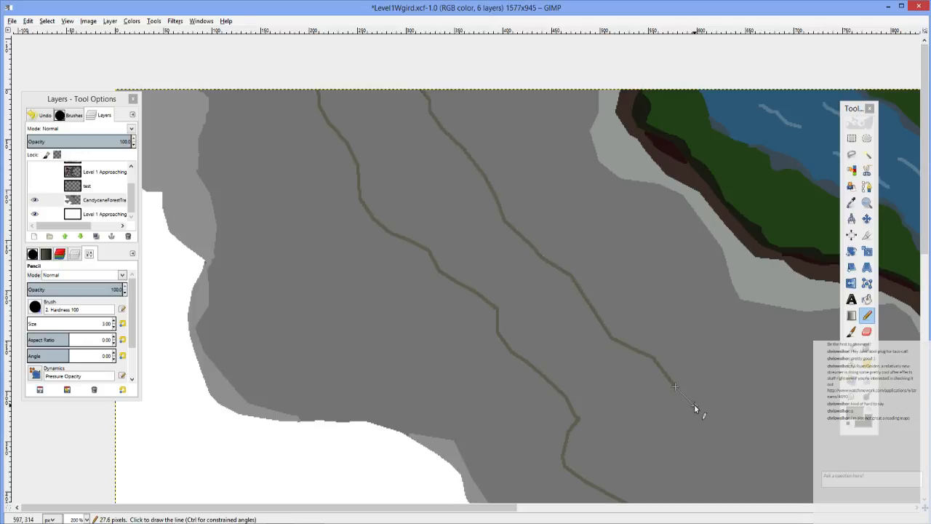
mouse_move(698, 409)
left_mouse_down()
mouse_move(461, 291)
mouse_move(473, 300)
left_mouse_up()
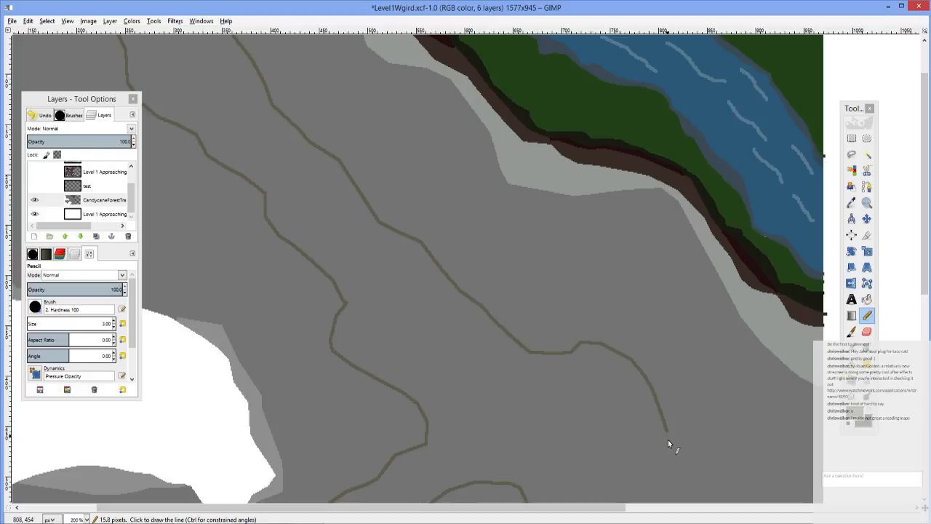
left_click_drag(667, 439, 445, 304)
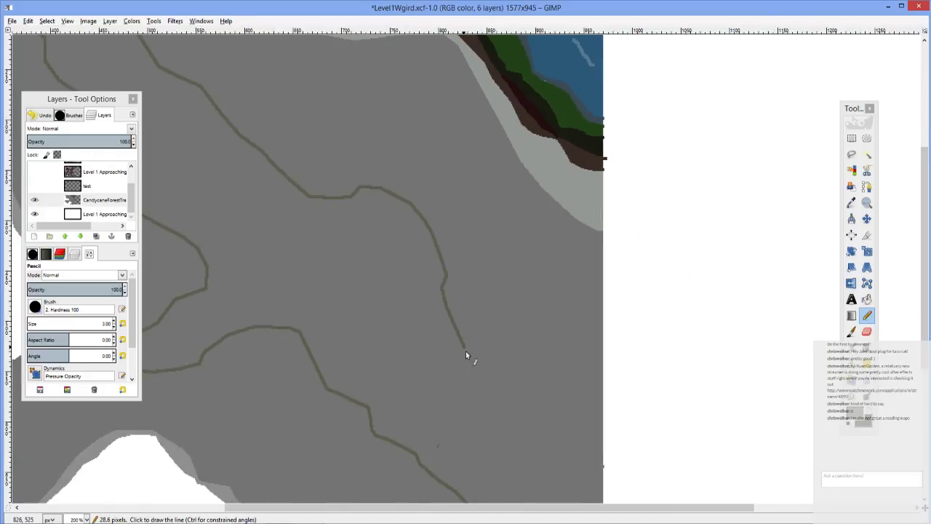
left_click(545, 407, "shift")
left_click(613, 413, "shift")
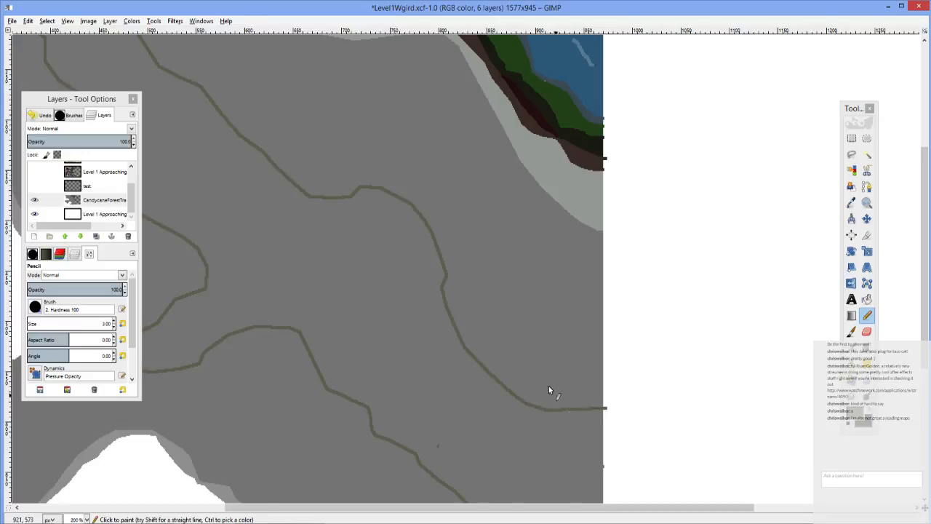
mouse_move(553, 390)
left_mouse_down()
mouse_move(526, 257)
mouse_move(594, 218)
left_mouse_up()
left_click_drag(500, 240, 191, 241)
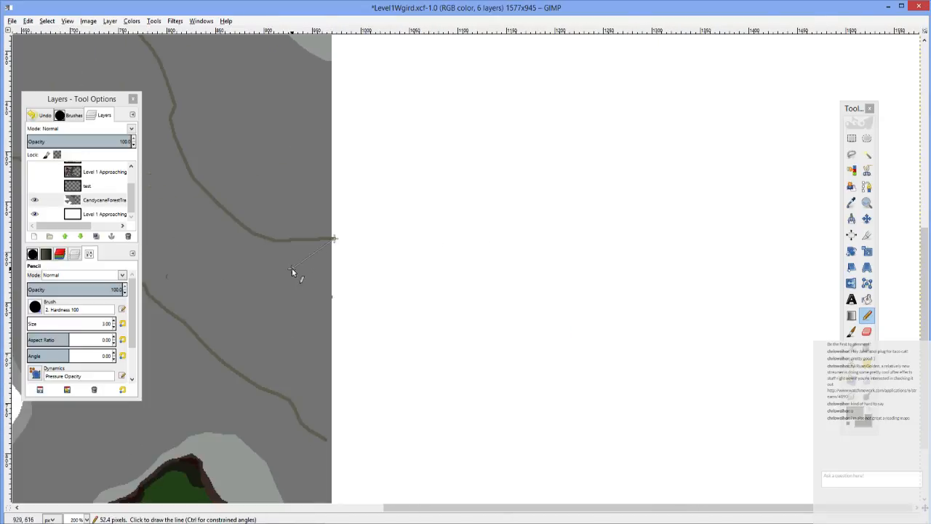
left_click_drag(332, 270, 434, 232)
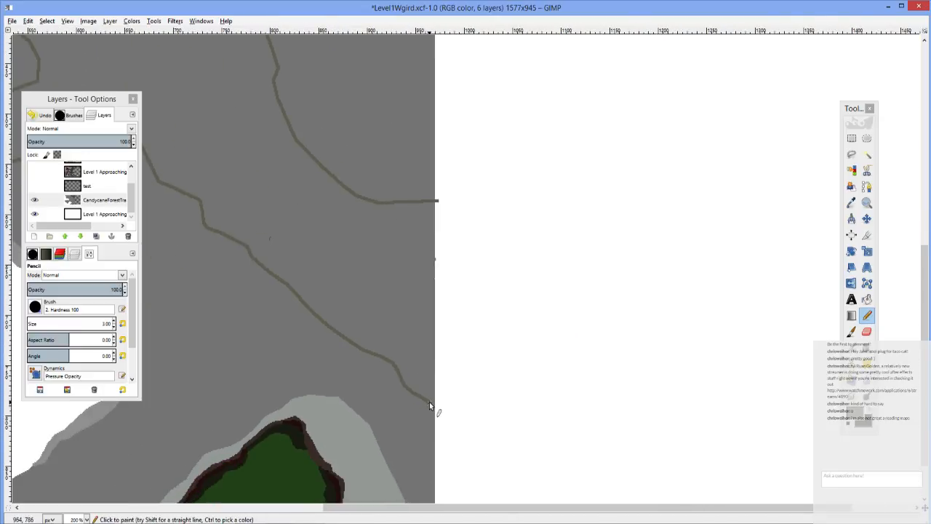
Step: Finish the path's lower line at the grey ground's right edge and try filling the path between its two lines with olive grey
left_click_drag(429, 402, 435, 405)
key("shift+b")
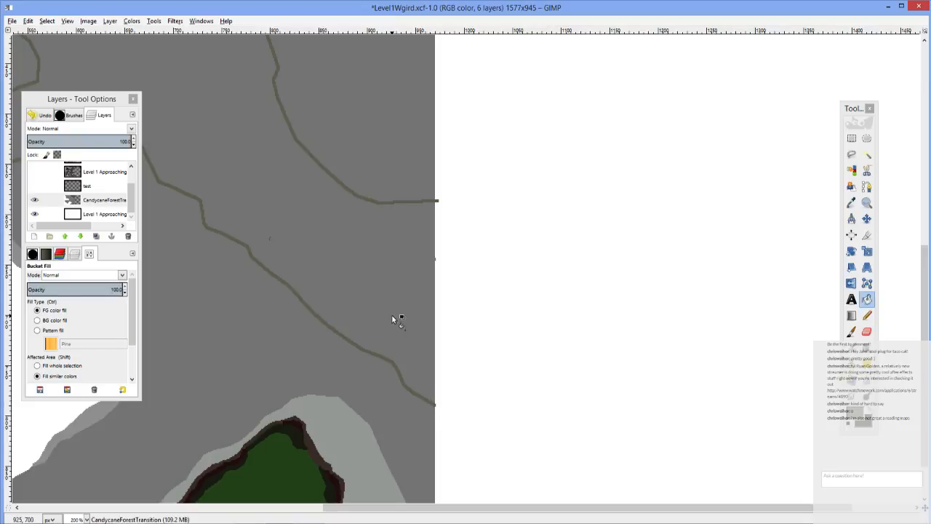
left_click(392, 314)
scroll(295, 245, "down", 2, "ctrl")
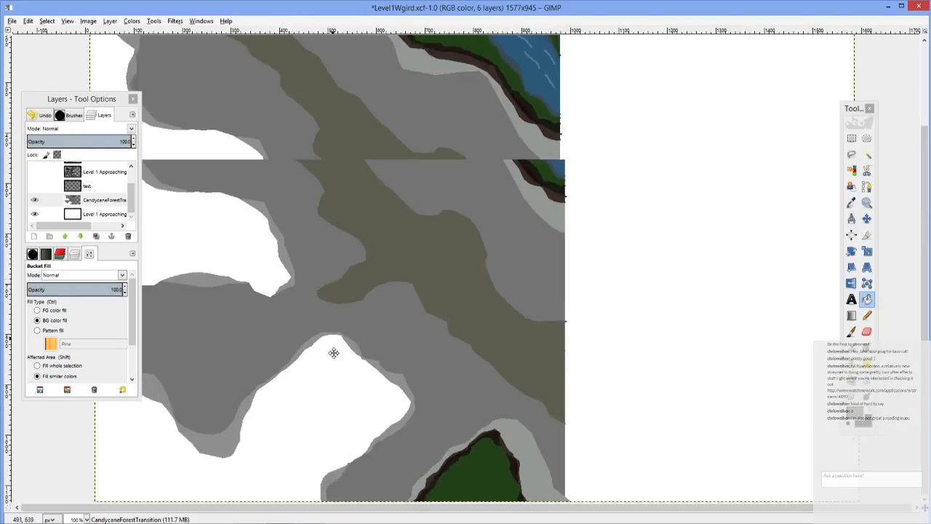
left_click_drag(334, 353, 391, 395)
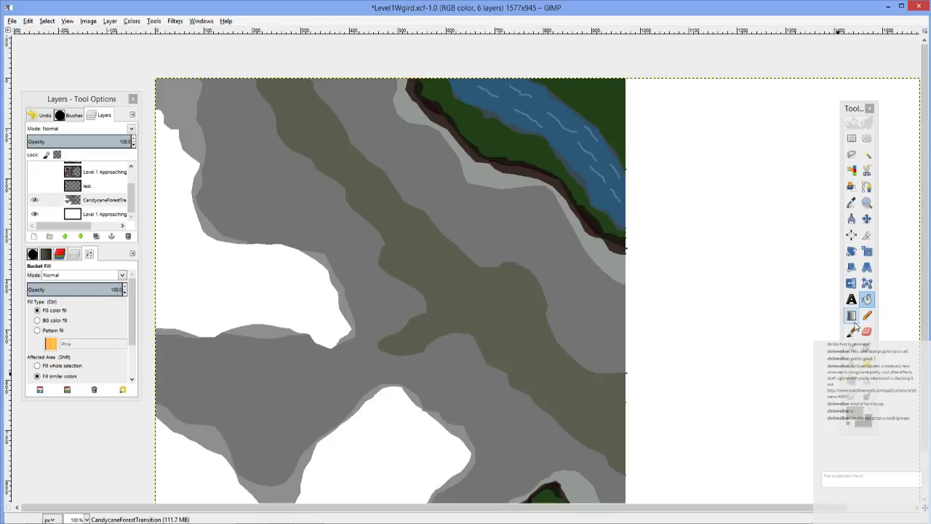
left_click(490, 355, "ctrl")
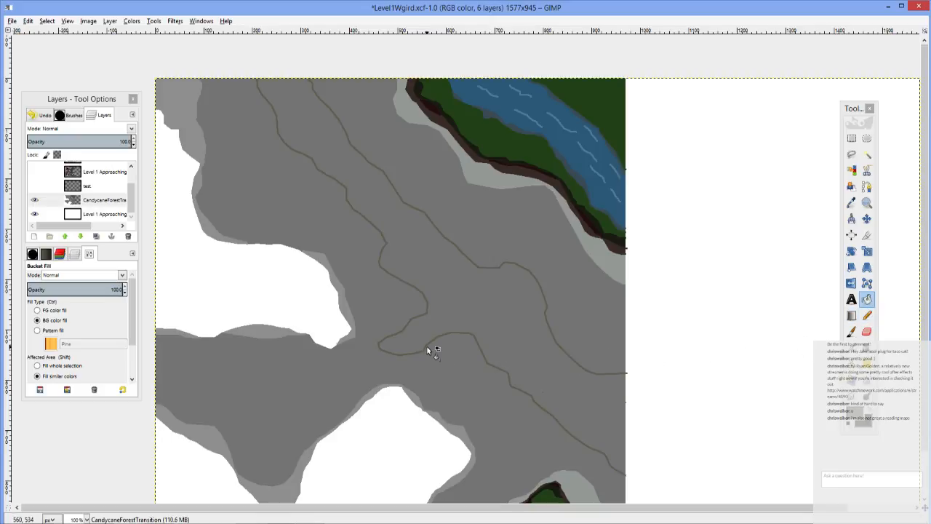
Step: Try shading the lower bend of the path's loop with a pencilled inner line and an olive-grey fill between the two lines
scroll(427, 346, "up", 2, "ctrl")
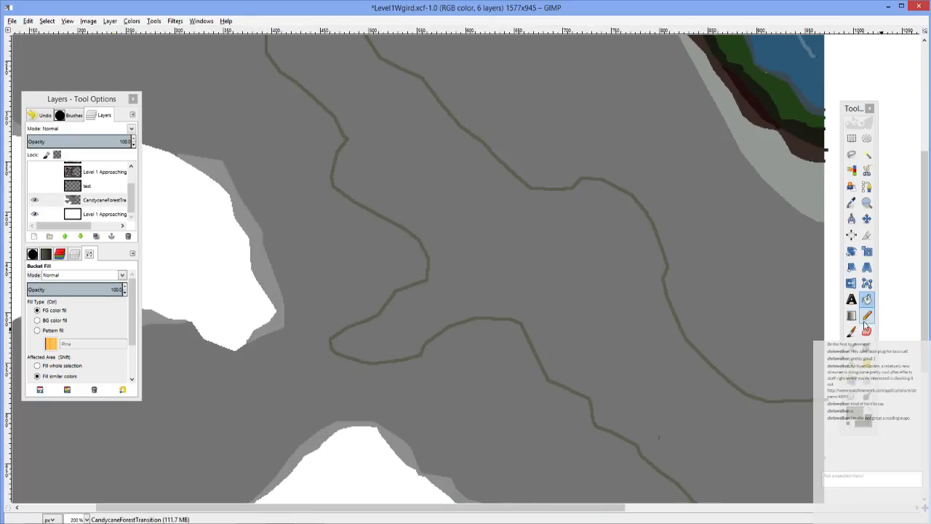
left_click(866, 318)
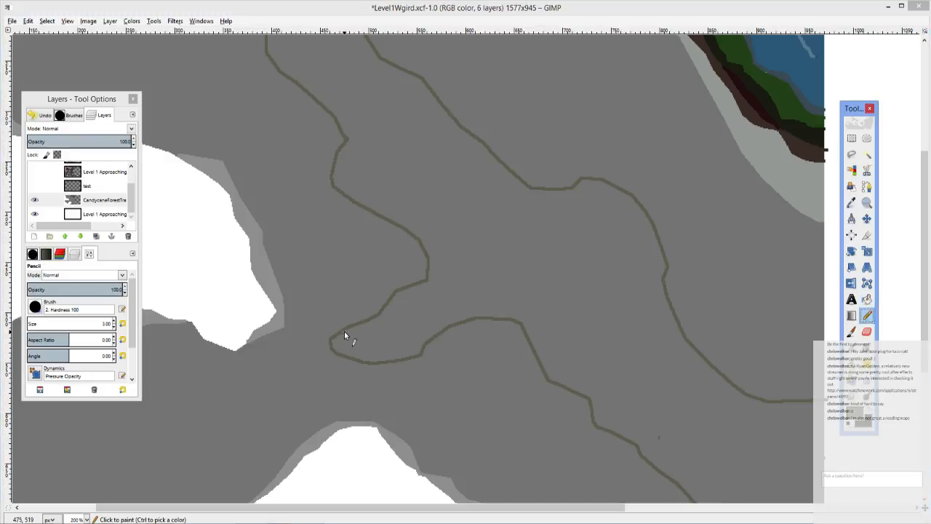
left_click_drag(339, 333, 335, 340)
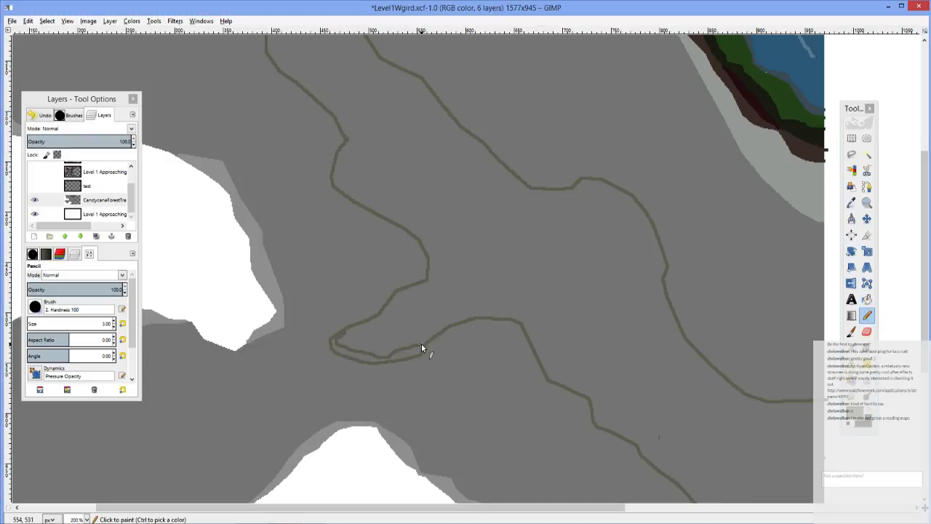
key("shift+b")
left_click(379, 357)
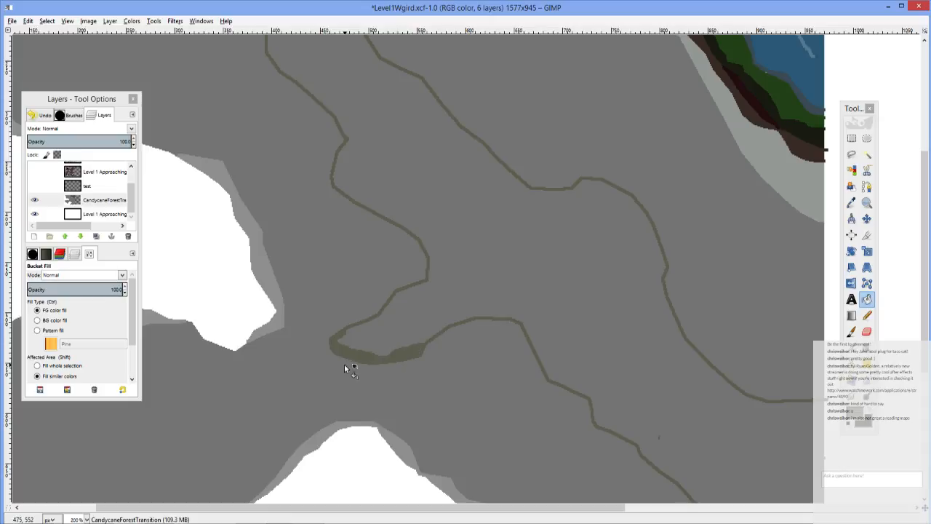
scroll(371, 338, "down", 3)
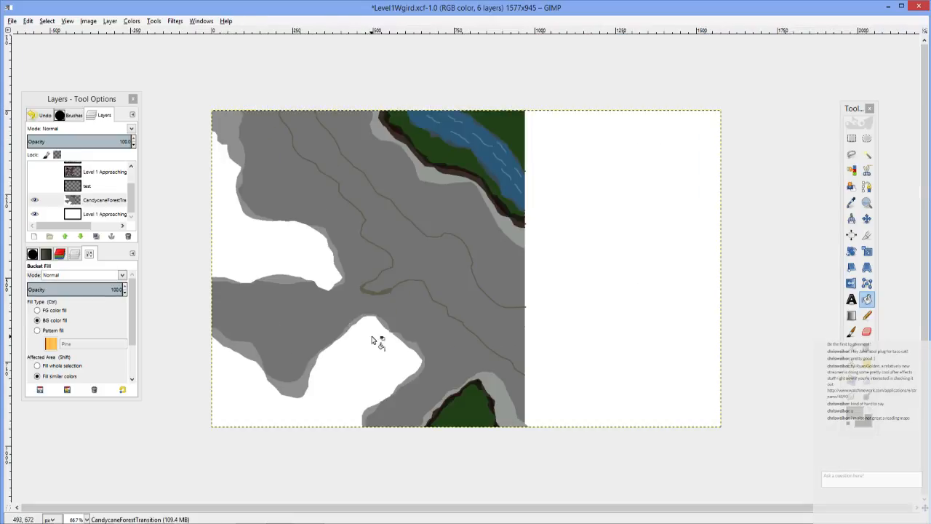
left_click_drag(374, 342, 410, 357)
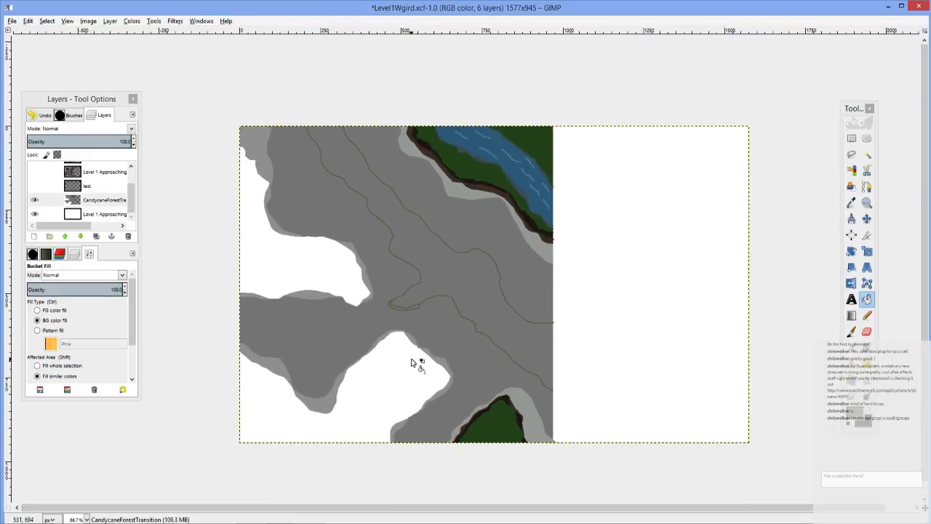
left_click_drag(456, 311, 444, 343)
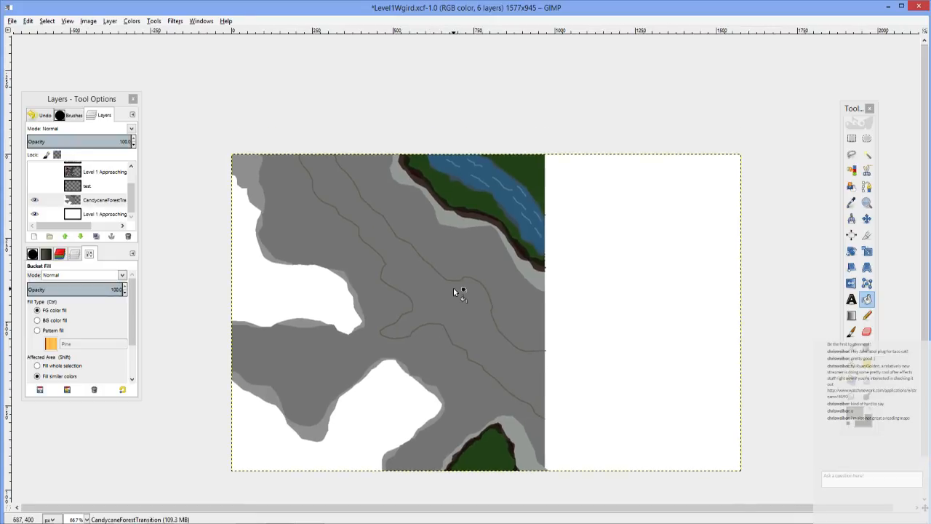
Step: Compare the terrain with the Level 1 Approaching candycane Forest layer, hide that layer again and reselect the CandycaneForestTransition layer
left_click_drag(420, 342, 446, 374)
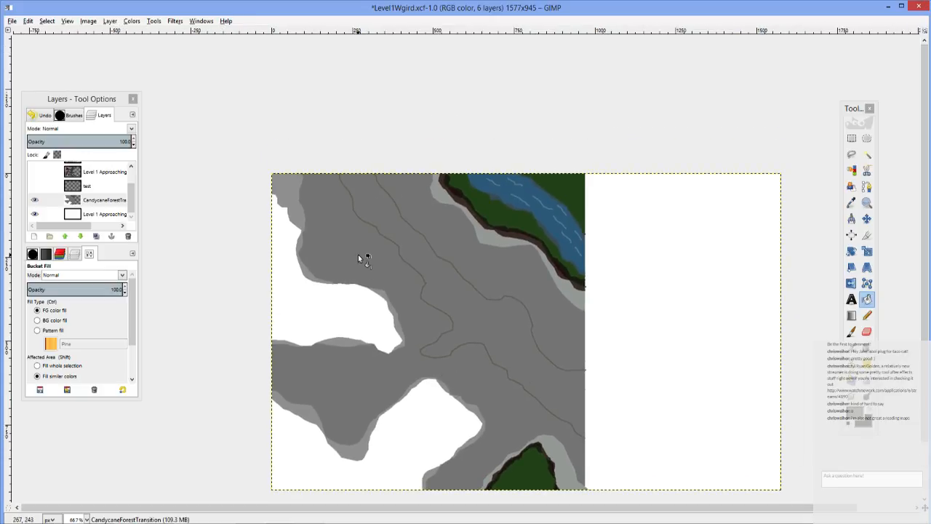
left_click_drag(358, 253, 354, 209)
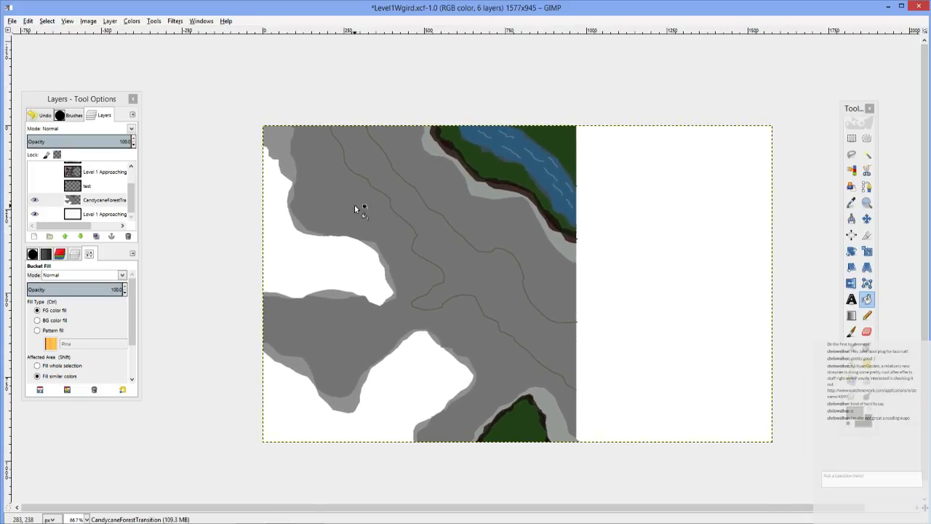
scroll(48, 186, "up", 2)
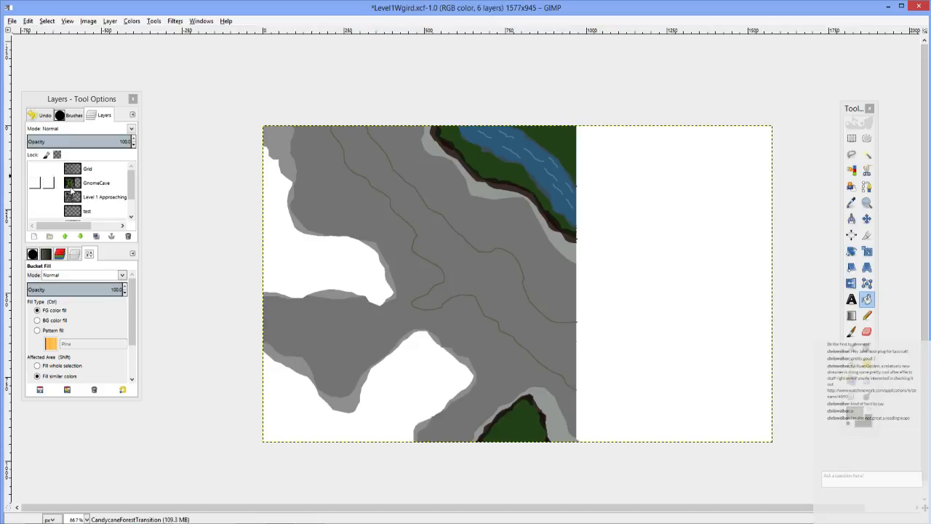
left_click(73, 197)
left_click(34, 197)
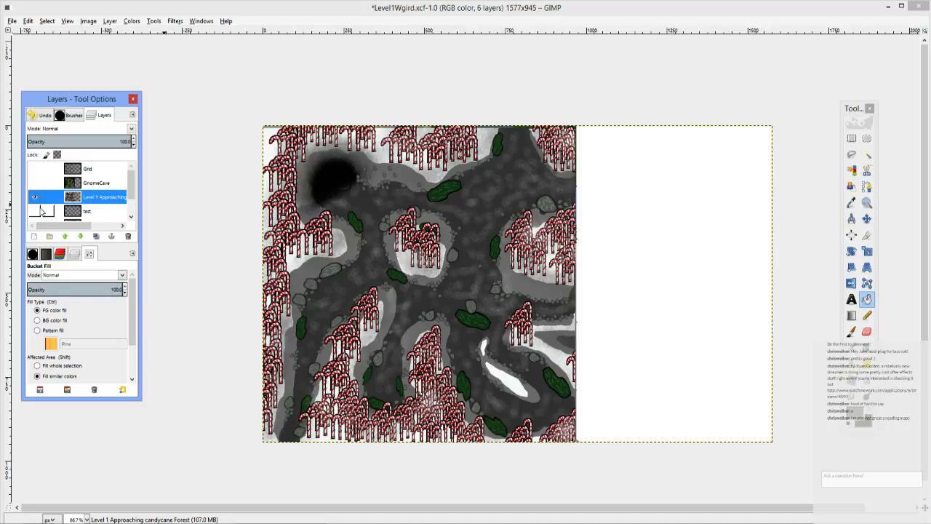
scroll(72, 204, "down", 2)
left_click(83, 201)
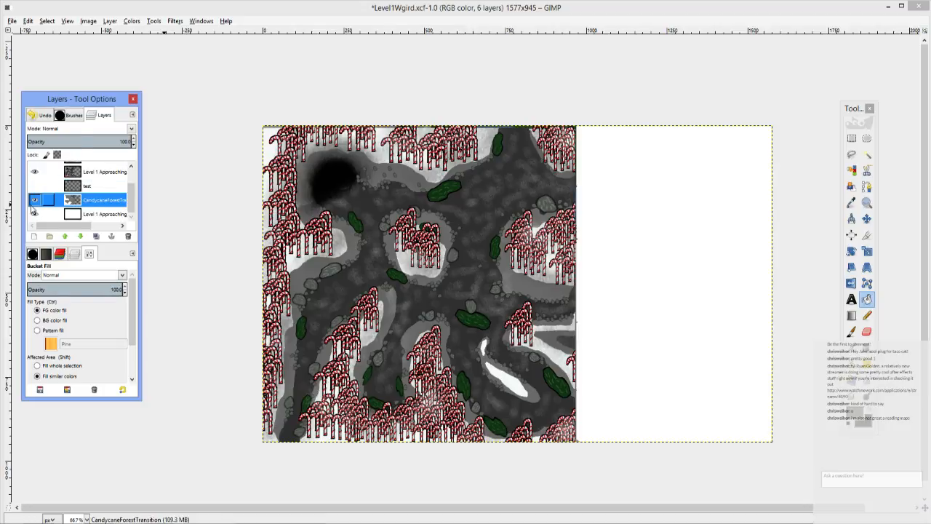
left_click(34, 172)
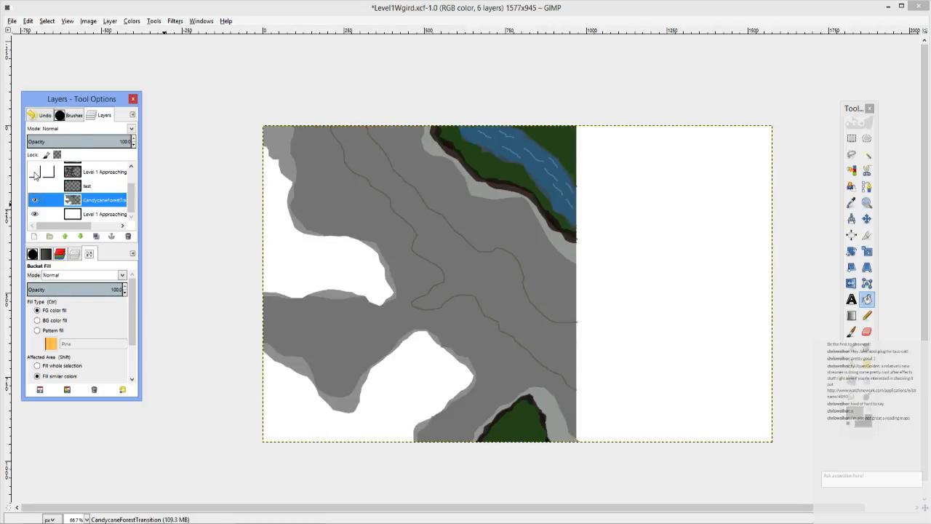
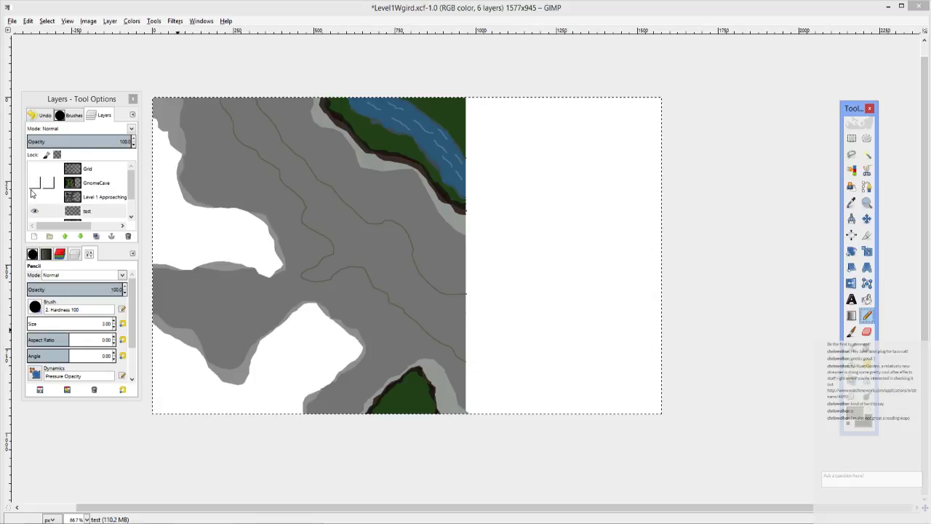
Step: Show the Level 1 Approaching candycane Forest layer and pick a drawing colour from the green bush near its upper middle
left_click(34, 197)
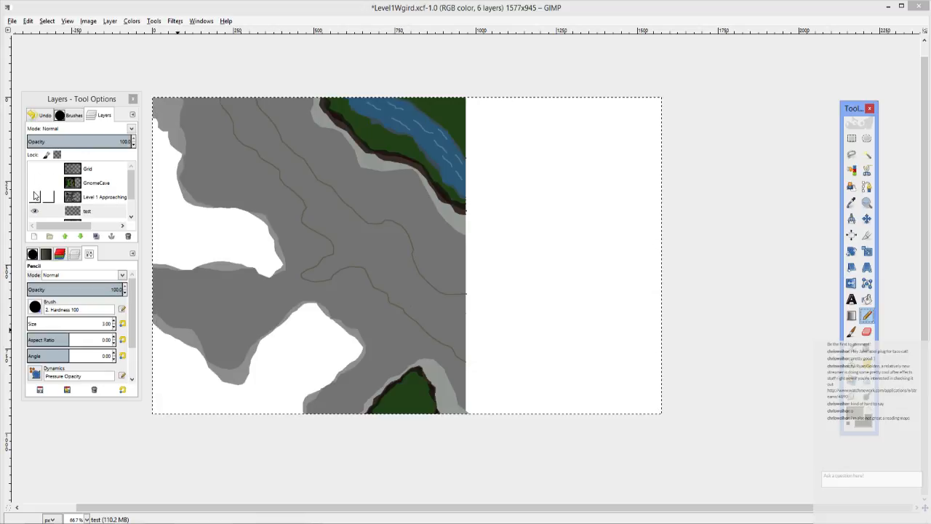
key("1")
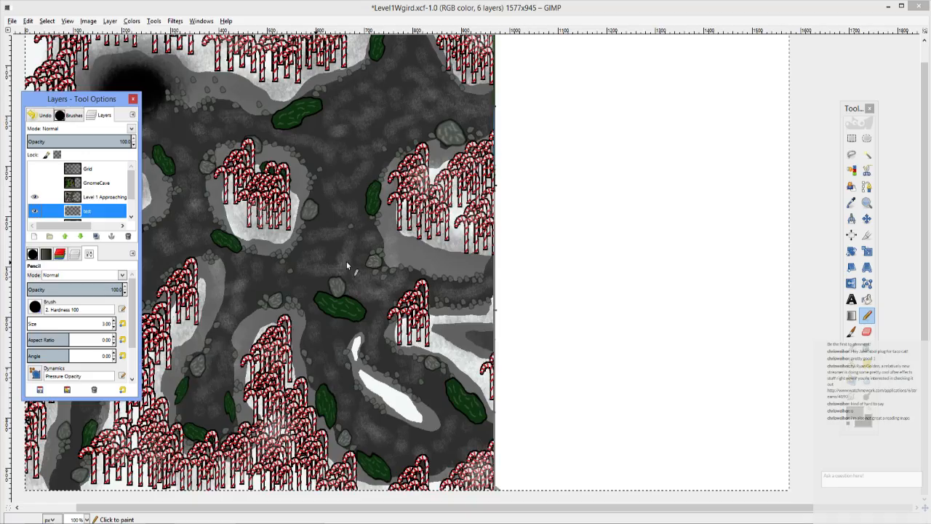
left_click_drag(346, 258, 377, 221)
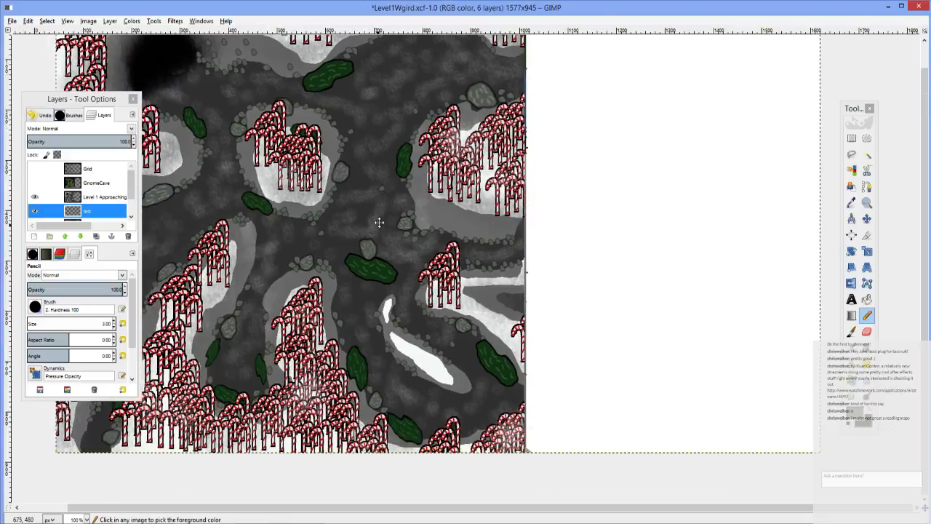
left_click(851, 204)
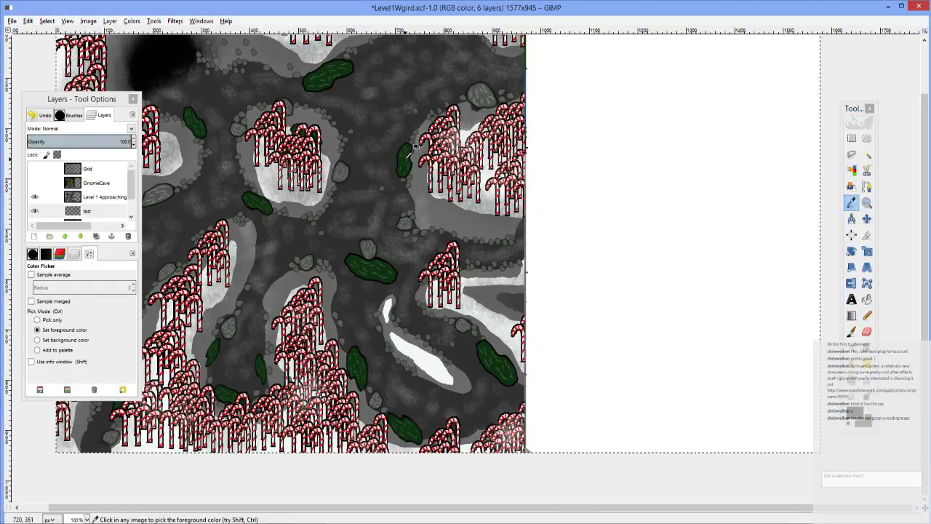
left_click(96, 196)
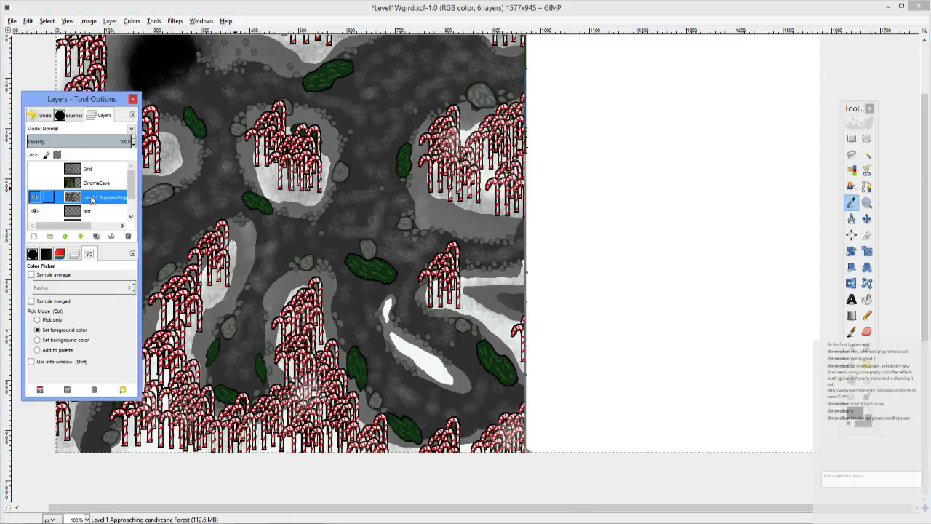
scroll(357, 64, "up", 2)
left_click(353, 65)
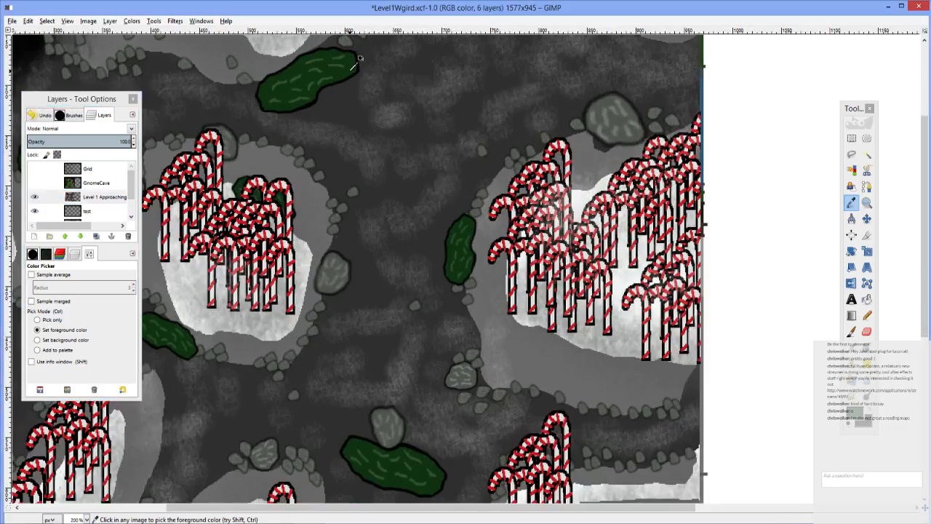
scroll(378, 116, "down", 2)
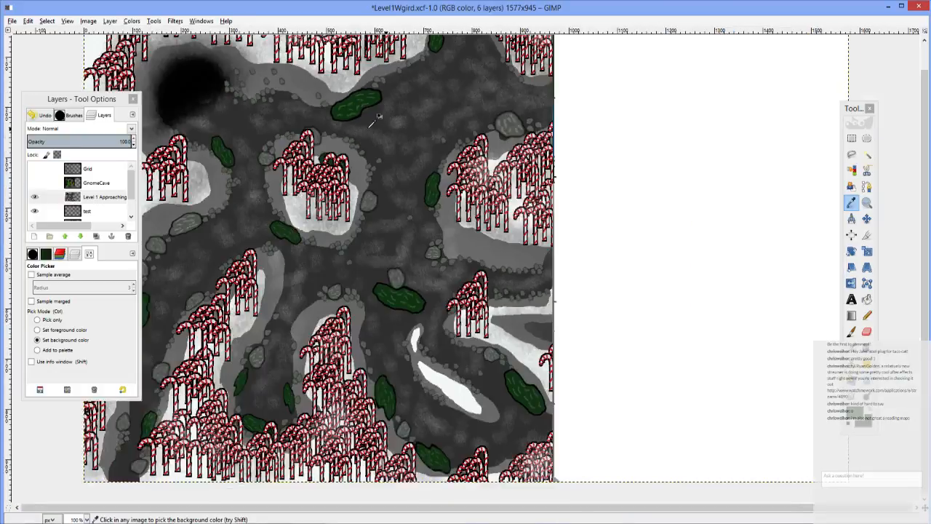
Step: Change the current drawing colours and sample the upper-middle green bush on the Level 1 Approaching candycane Forest layer again
left_click(87, 212)
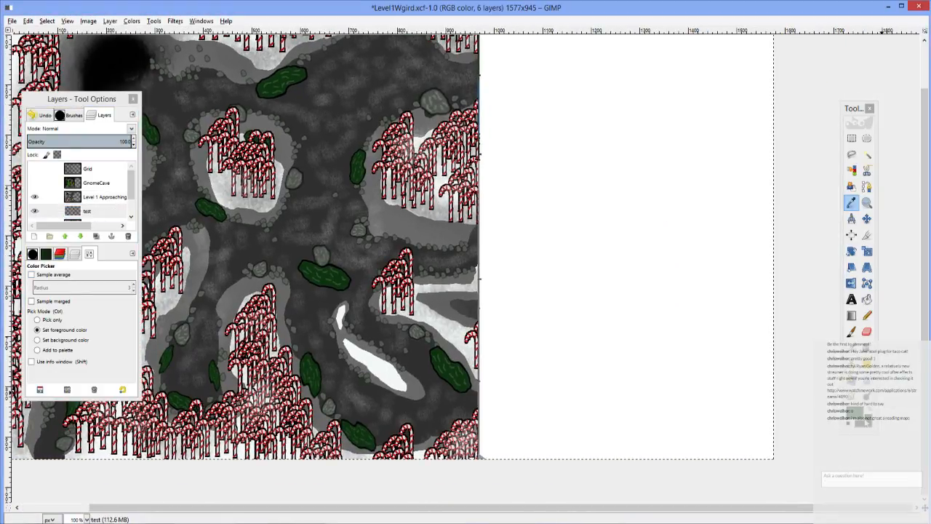
left_click(860, 420)
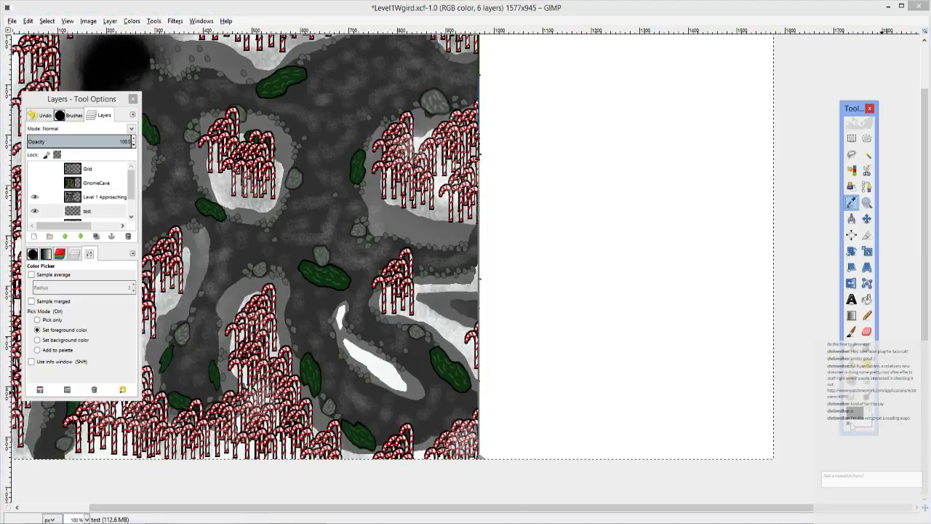
scroll(386, 253, "up", 2)
scroll(387, 253, "left", 2)
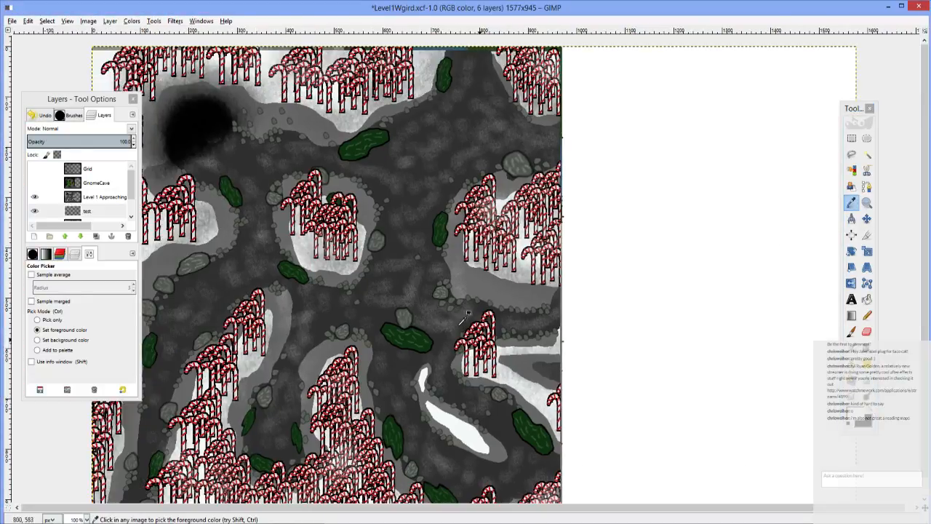
left_click(98, 199)
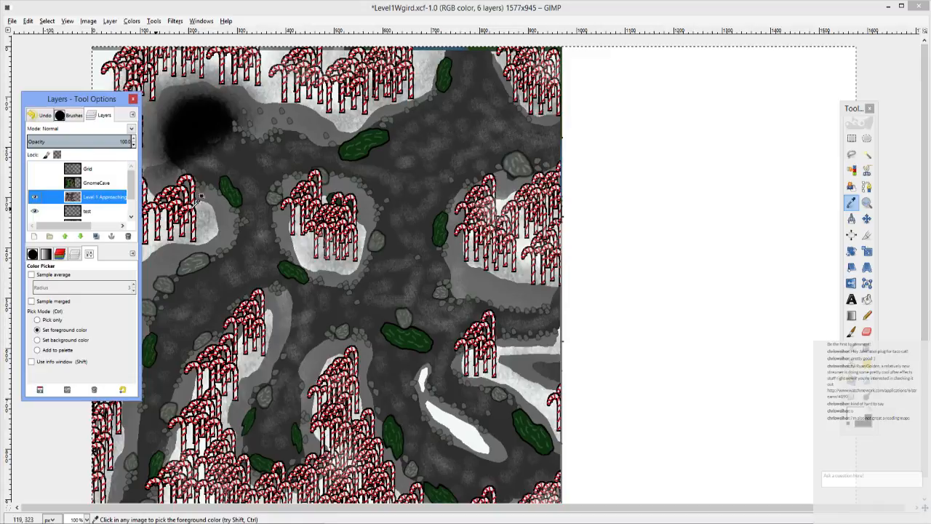
left_click(381, 142)
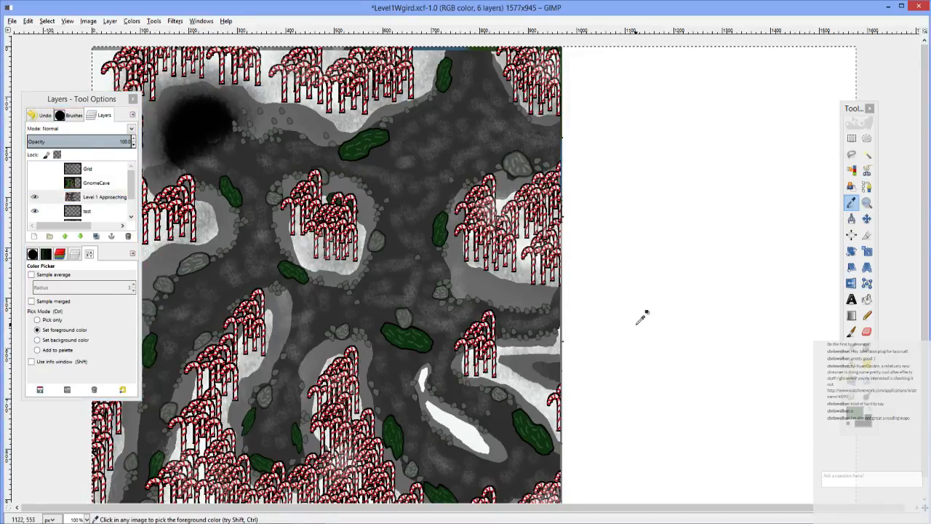
scroll(588, 308, "down", 1)
scroll(587, 308, "right", 1)
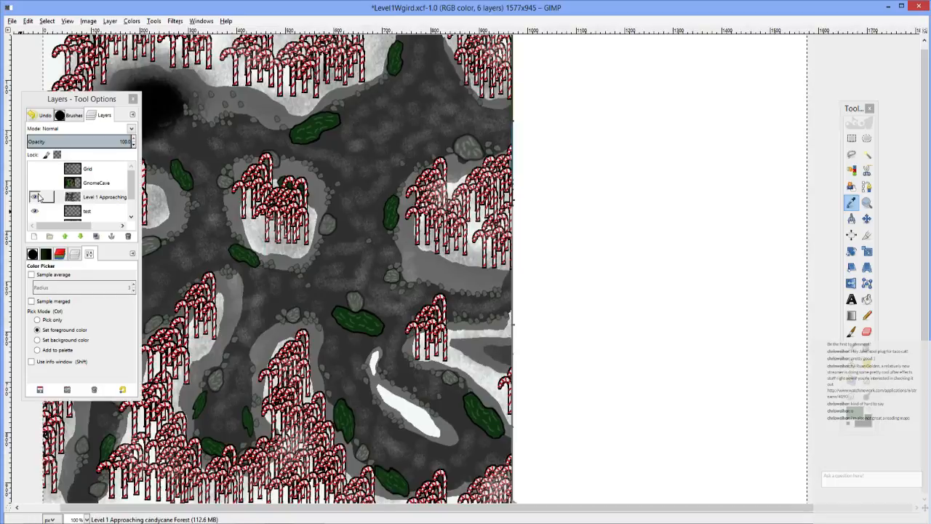
Step: Make the test layer active and get the Pencil ready over the blank area beside the map
left_click(76, 211)
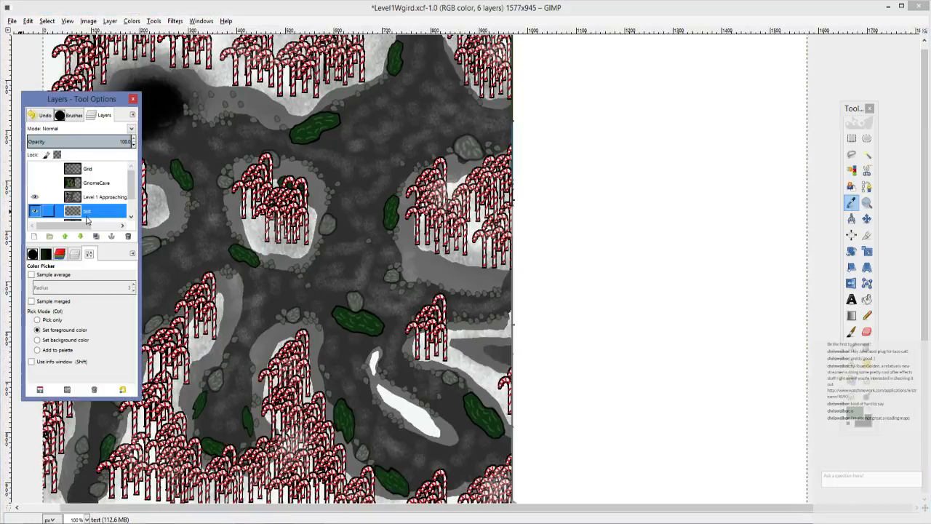
left_click(866, 315)
scroll(683, 290, "right", 3)
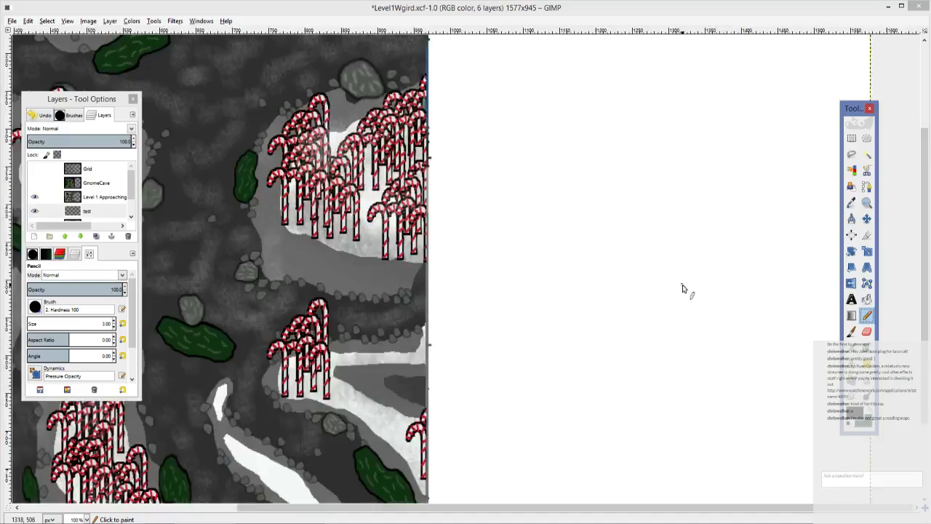
key("ctrl")
scroll(549, 233, "down", 2)
scroll(453, 276, "up", 2)
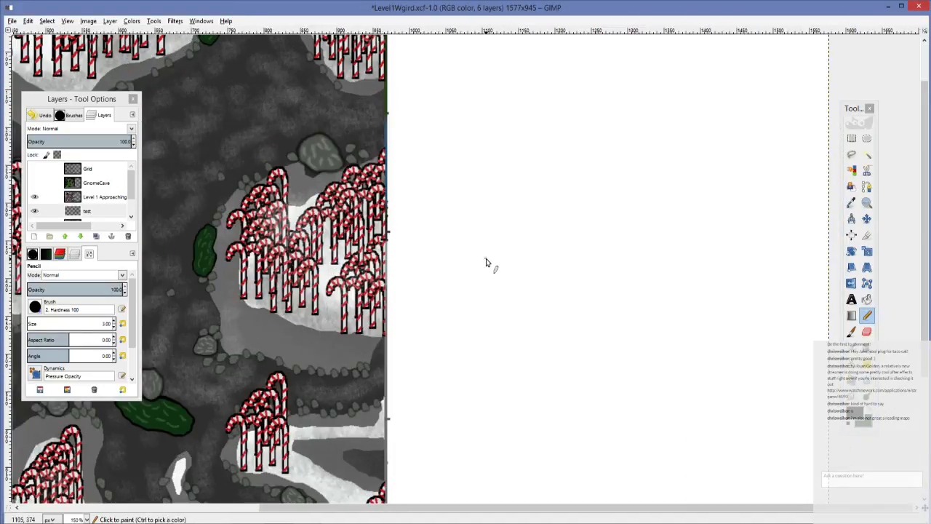
mouse_move(486, 259)
left_mouse_down()
mouse_move(541, 251)
mouse_move(549, 261)
mouse_move(592, 272)
left_mouse_up()
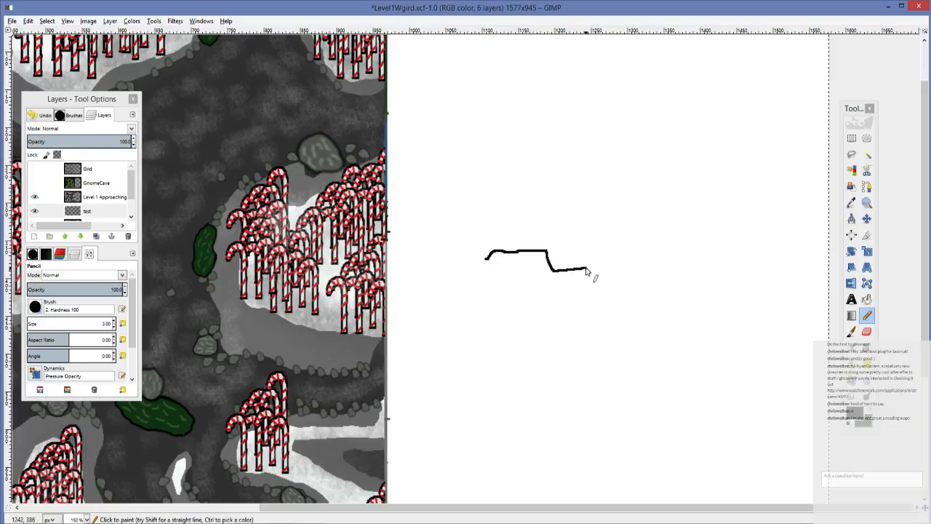
key("ctrl+z")
mouse_move(480, 265)
left_mouse_down()
mouse_move(578, 243)
mouse_move(611, 258)
mouse_move(608, 275)
mouse_move(582, 303)
mouse_move(476, 293)
left_mouse_up()
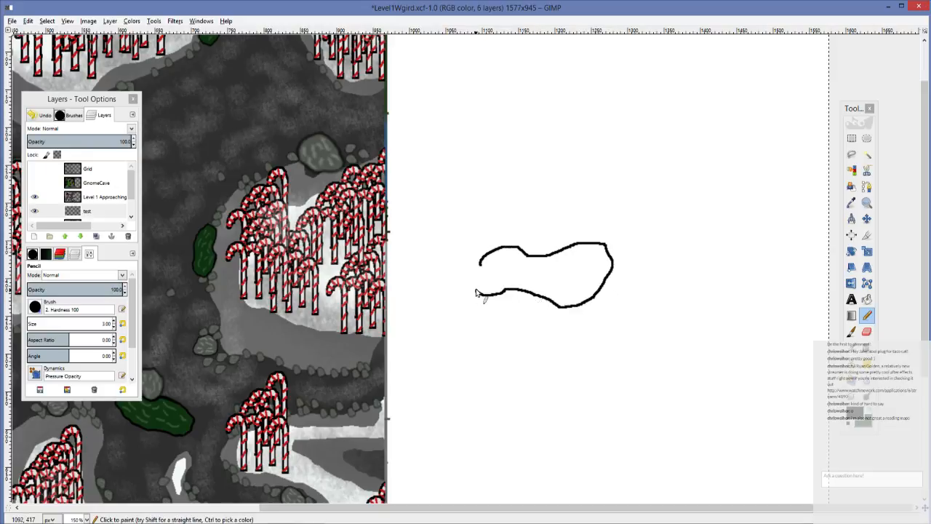
key("ctrl+z")
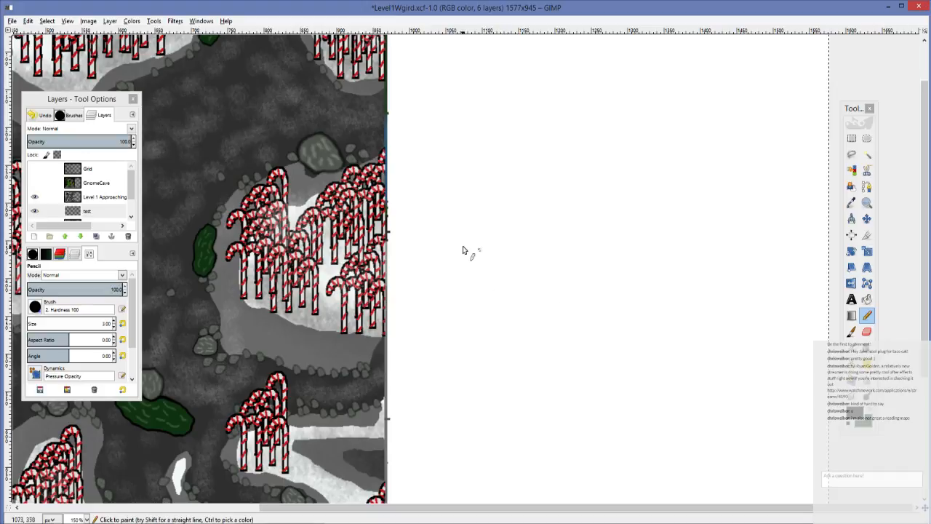
left_click_drag(462, 245, 539, 236)
key("ctrl+z")
Step: Pencil a closed, irregular black bush outline about 160 px wide beside the map and fill it with the sampled dark green
mouse_move(474, 260)
left_mouse_down()
mouse_move(498, 250)
mouse_move(545, 256)
mouse_move(583, 277)
mouse_move(545, 289)
mouse_move(484, 279)
left_mouse_up()
left_click(462, 281, "shift")
left_click(464, 262, "shift")
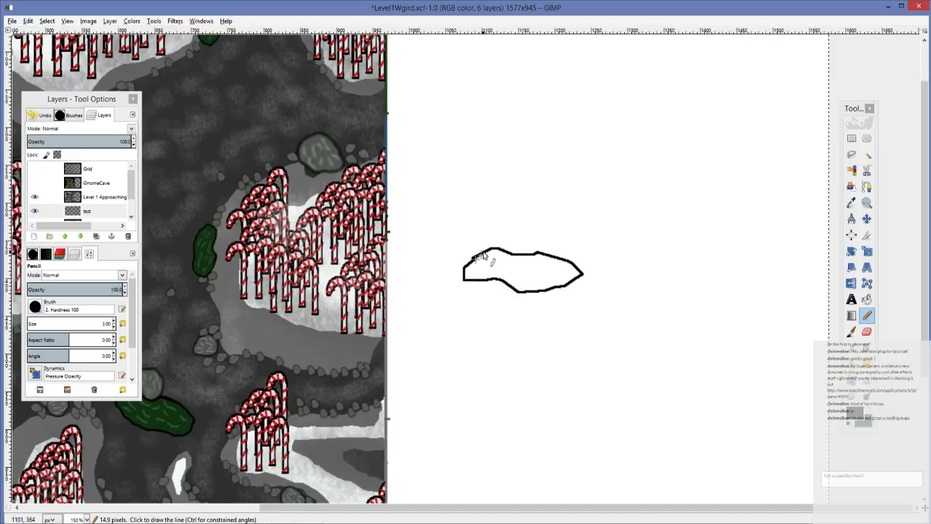
left_click_drag(514, 312, 459, 304)
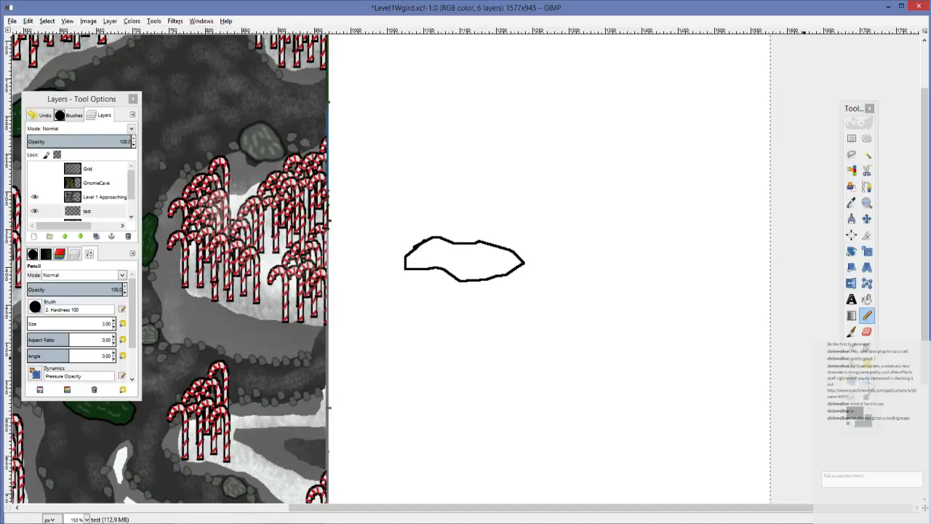
key("shift+b")
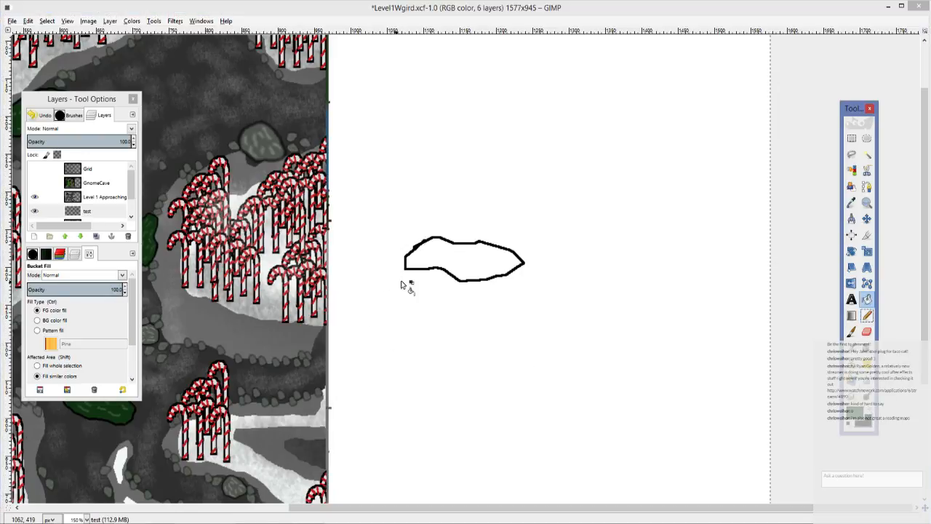
left_click(452, 262)
scroll(642, 349, "left", 5)
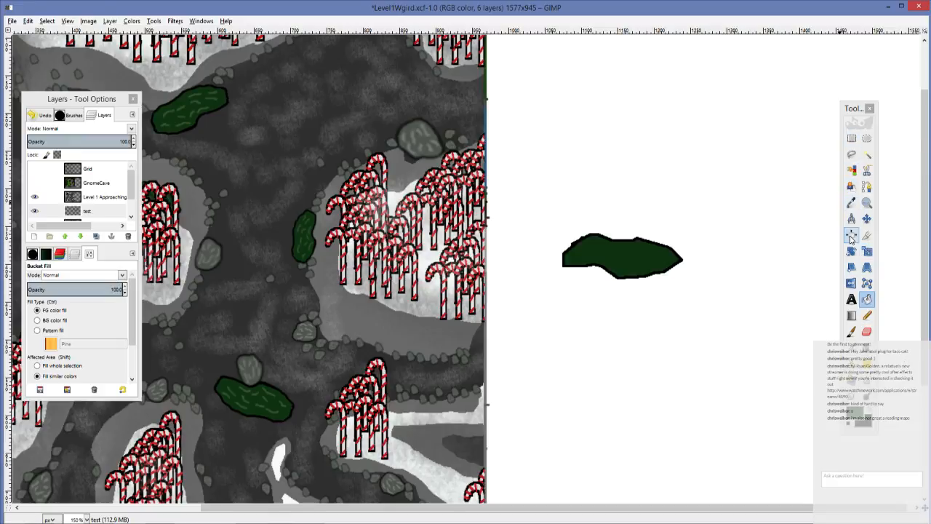
Step: Sample the light streak colour from the green bush beside the candy canes on the Level 1 Approaching candycane Forest layer
left_click(851, 202)
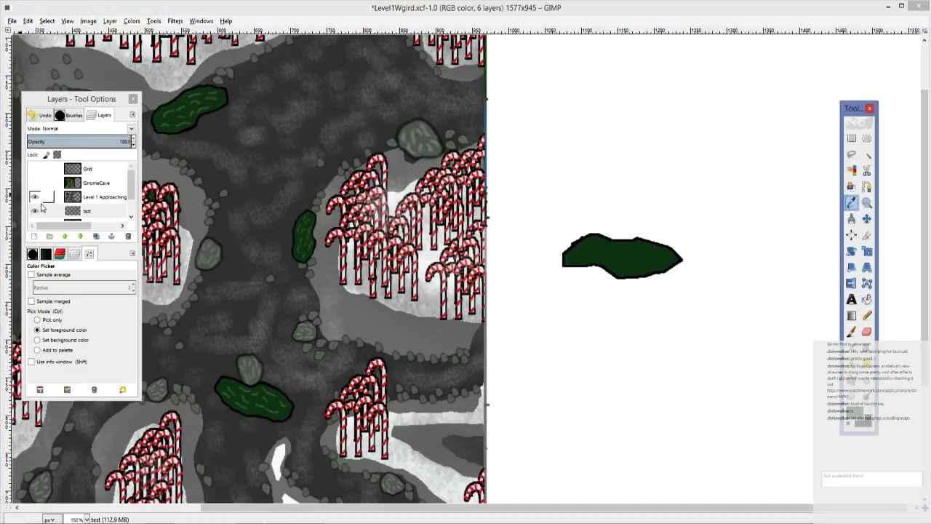
left_click(104, 199)
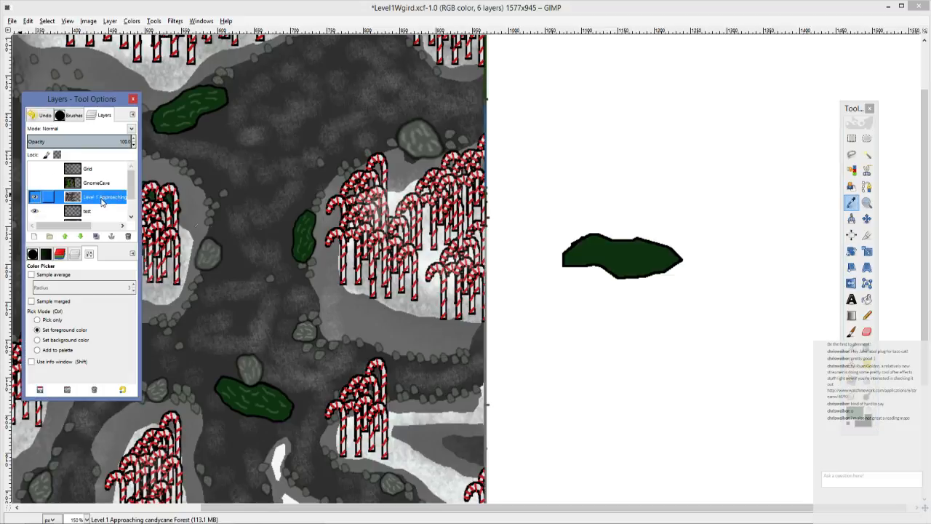
scroll(315, 285, "up", 3)
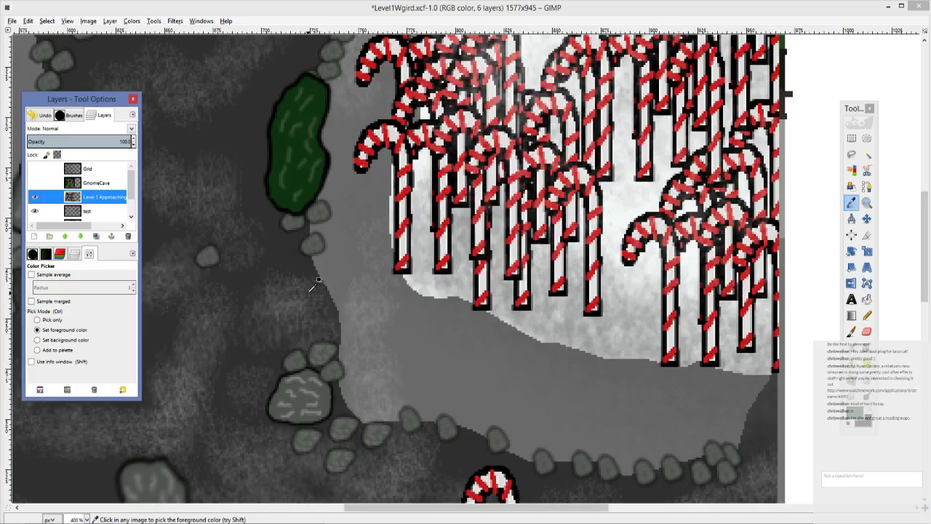
left_click(282, 177)
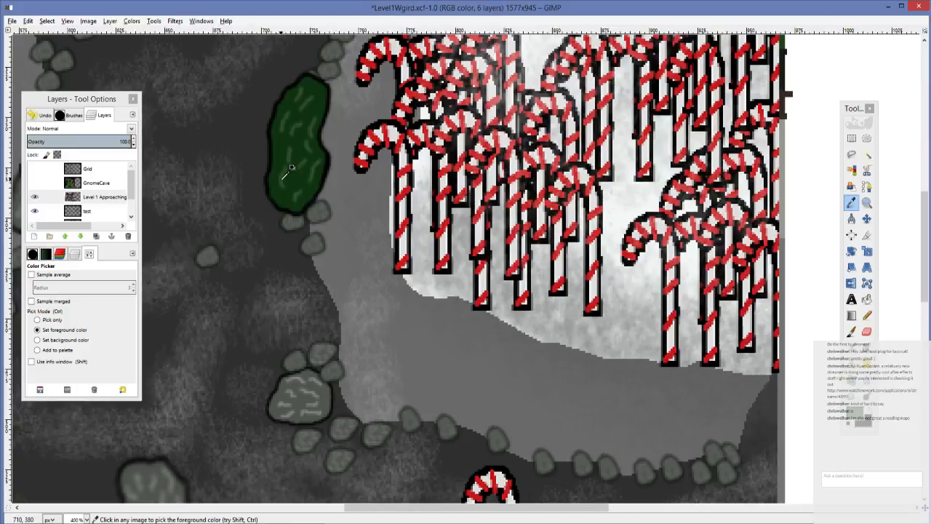
Step: Pencil short, light green leaf streaks across the newly drawn bush beside the map, using the sampled colour
scroll(391, 243, "down", 3)
left_click_drag(560, 266, 349, 304)
key("n")
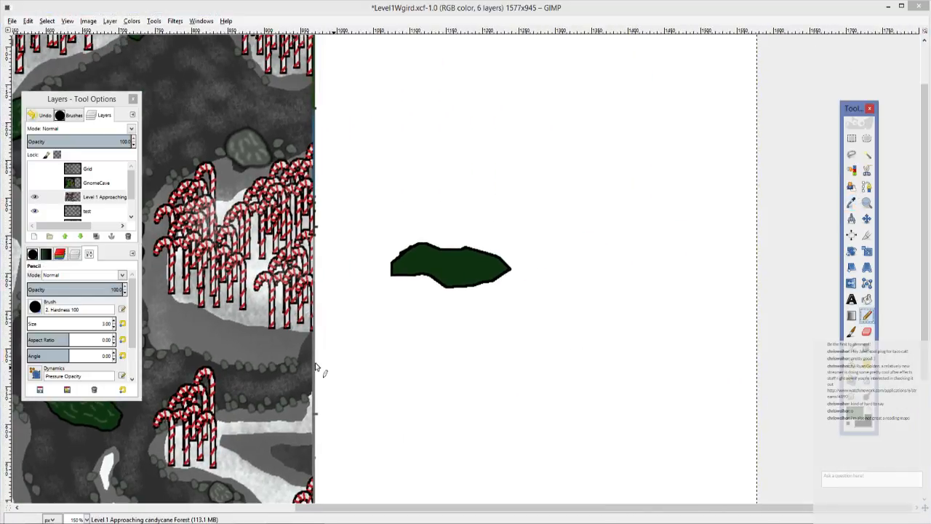
left_click_drag(398, 271, 412, 267)
key("ctrl")
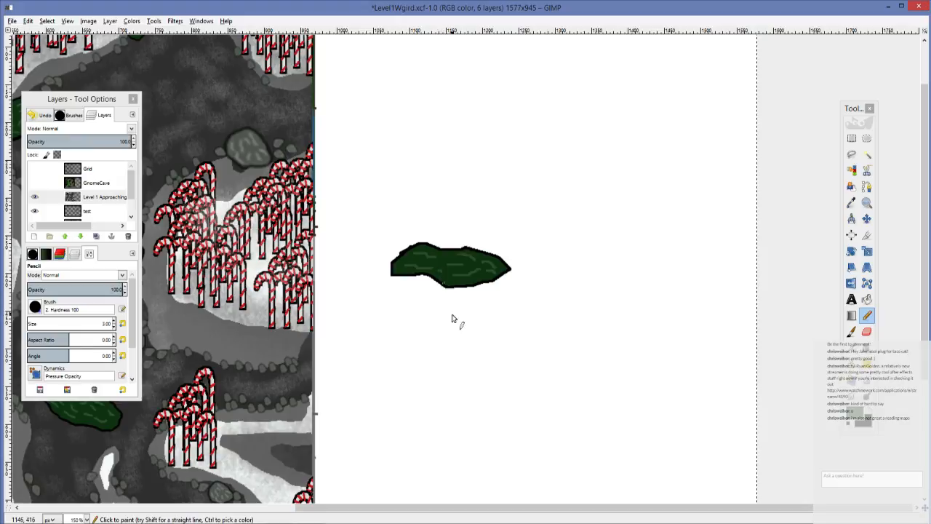
Step: Compare the new bush with the forest map, checking it with the Level 1 Approaching candycane Forest layer hidden and shown
scroll(452, 319, "down", 2, "ctrl")
left_click_drag(575, 295, 555, 309)
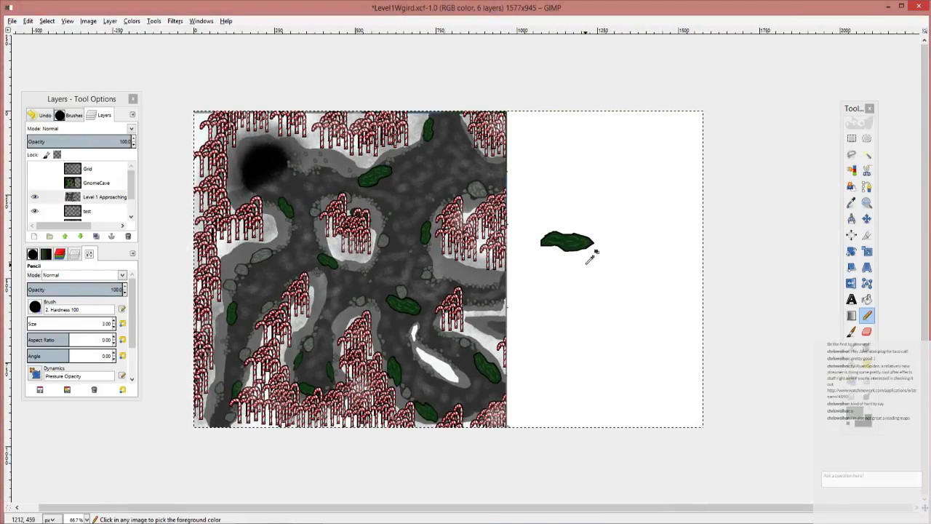
scroll(585, 256, "up", 4, "ctrl")
scroll(579, 264, "down", 2, "ctrl")
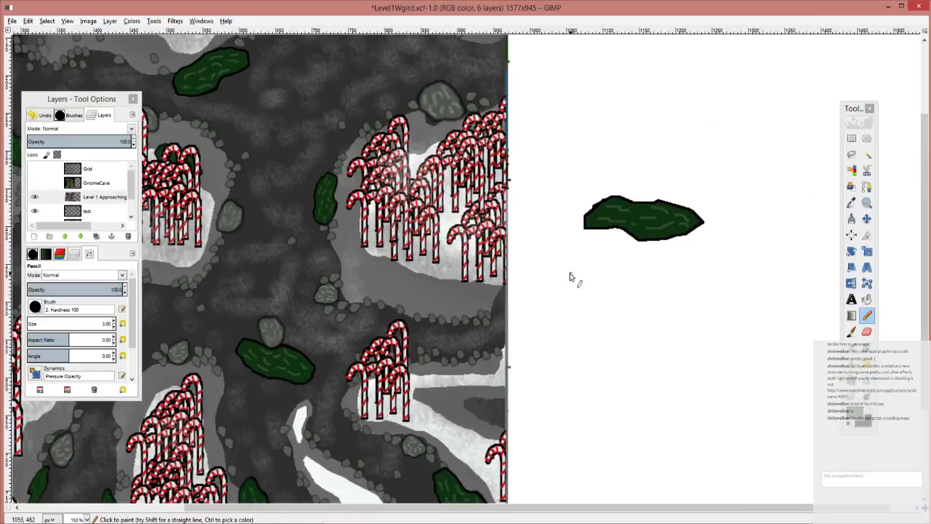
left_click(33, 201)
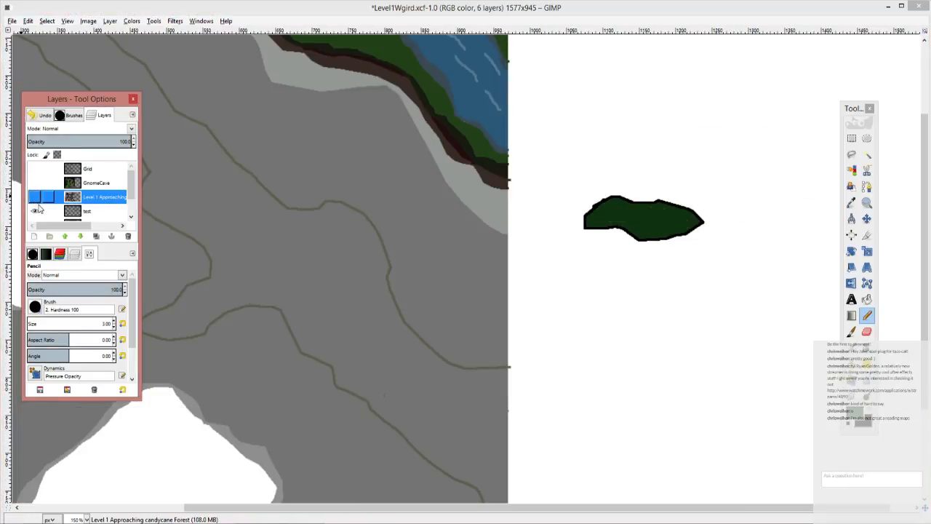
left_click_drag(642, 289, 608, 288)
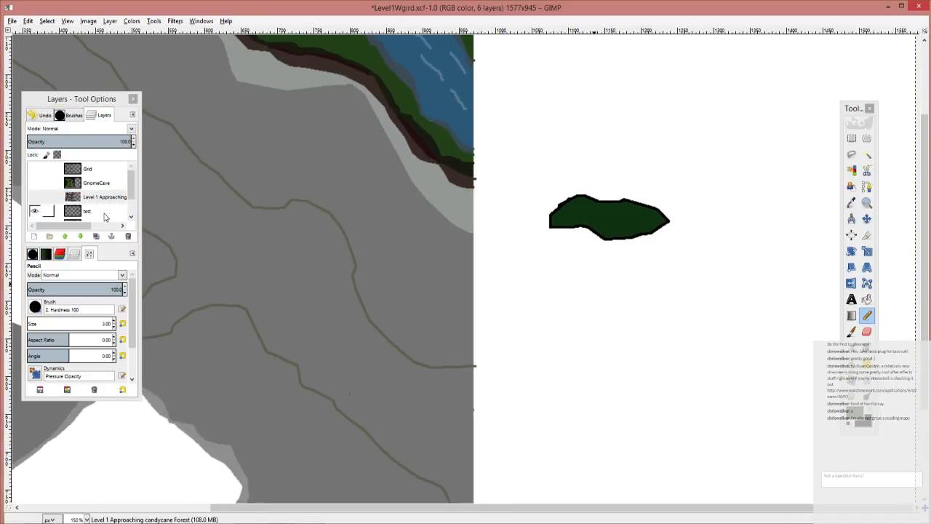
left_click(38, 203)
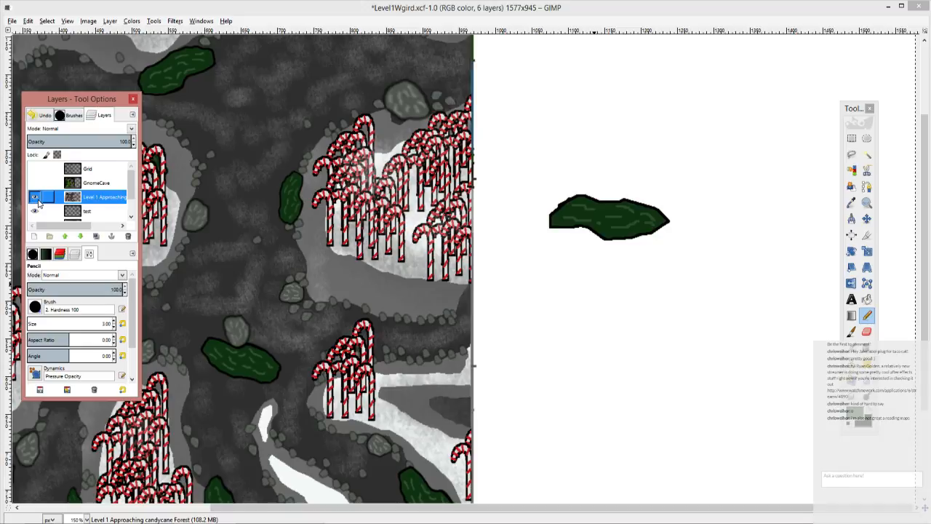
Step: Frame the new bush in a rectangular selection of about 250 by 180 px and try to cut it
left_click(857, 138)
mouse_move(533, 151)
left_mouse_down()
mouse_move(725, 297)
mouse_move(717, 291)
left_mouse_up()
key("ctrl+x")
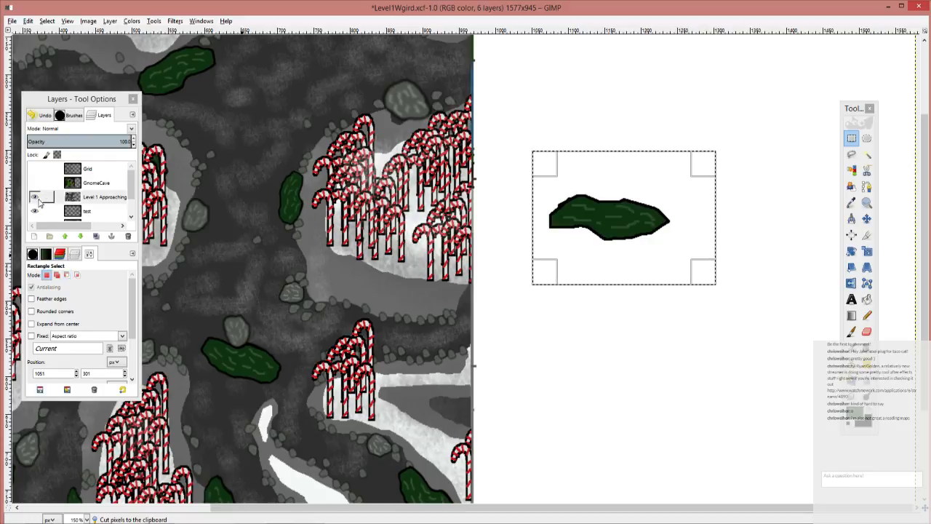
left_click(33, 198)
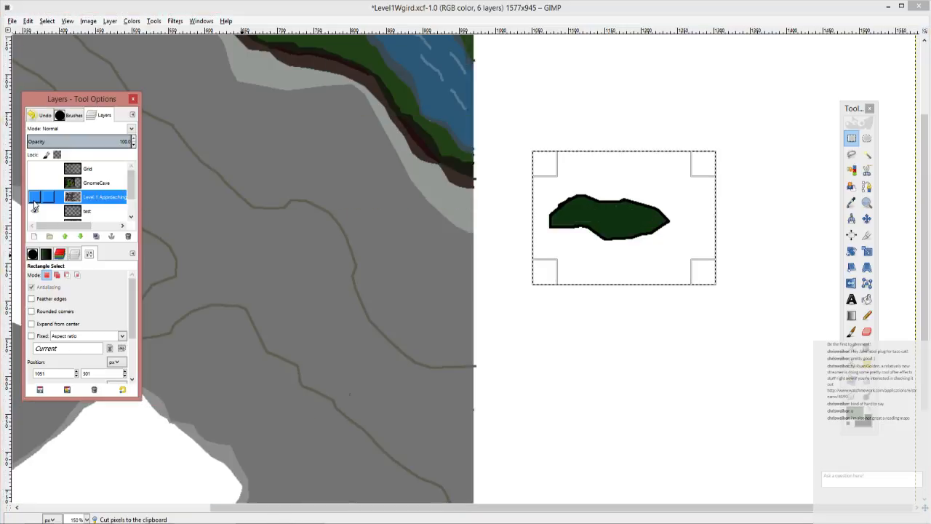
left_click(34, 198)
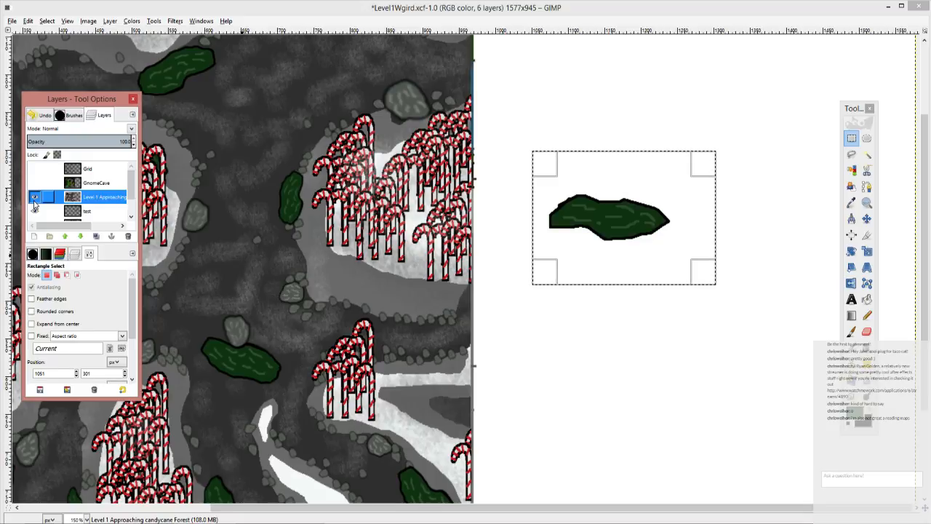
Step: Make the test layer active and pencil the light green leaf streaks onto the bush there
left_click(34, 211)
left_click(87, 211)
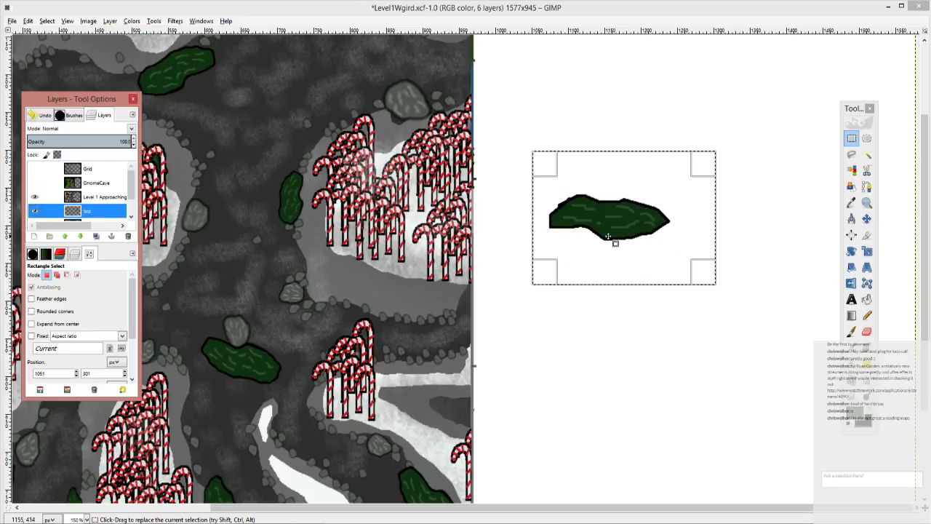
key("n")
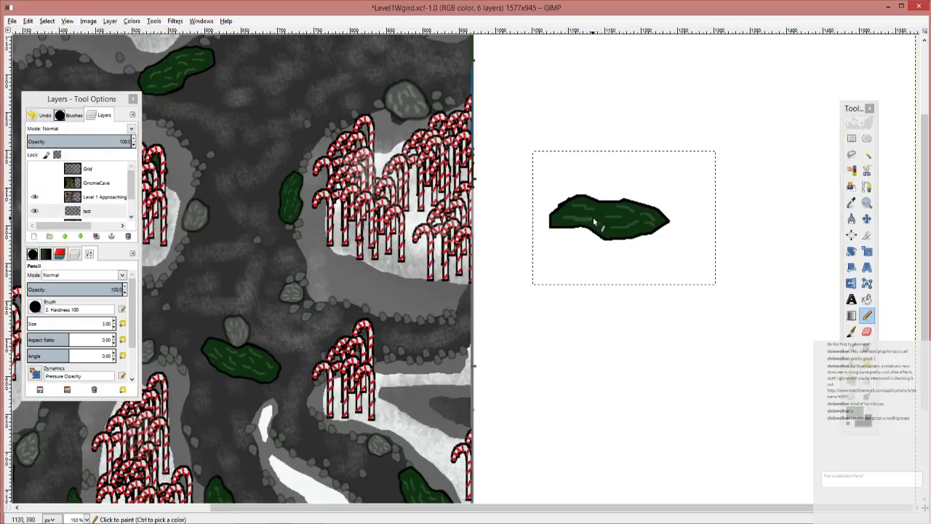
left_click(594, 221)
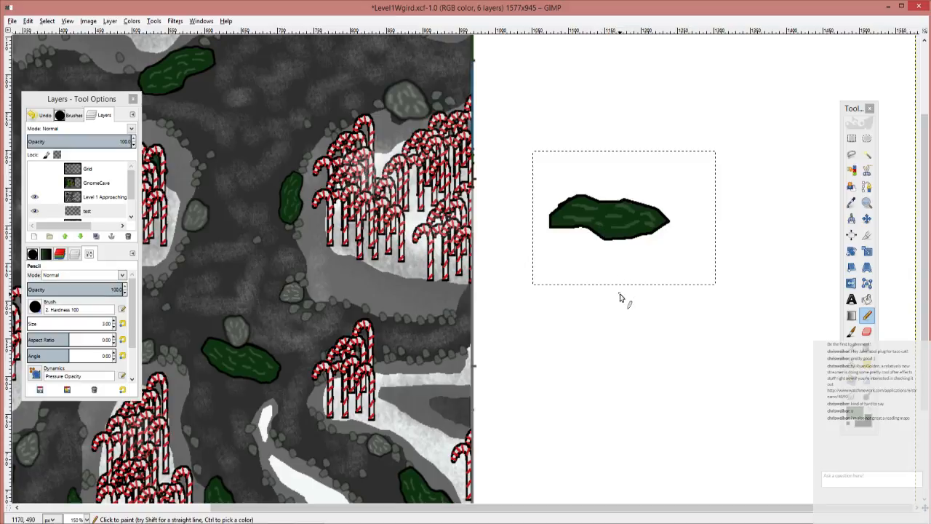
Step: Hide the Level 1 Approaching candycane Forest layer, and cut and paste the selected bush from the test layer
left_click(33, 200)
left_click_drag(536, 319, 682, 321)
scroll(652, 329, "down", 2)
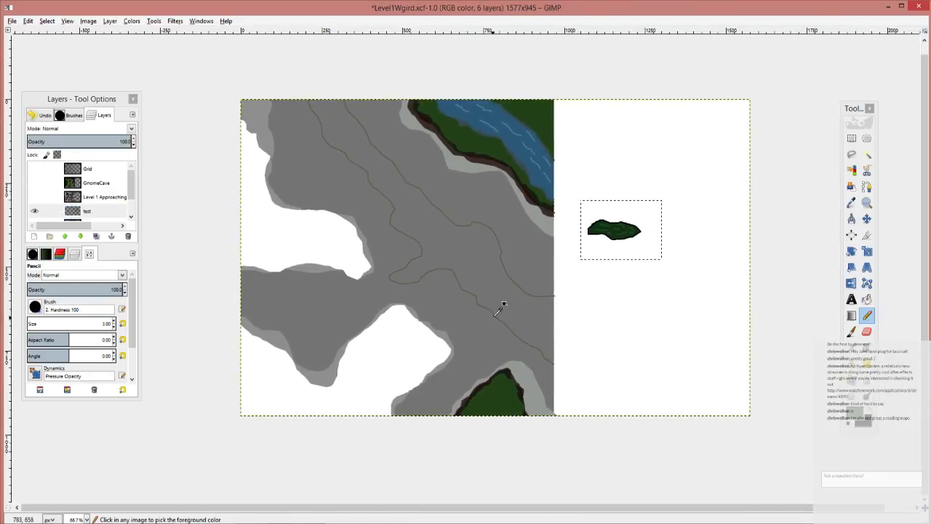
key("ctrl+x")
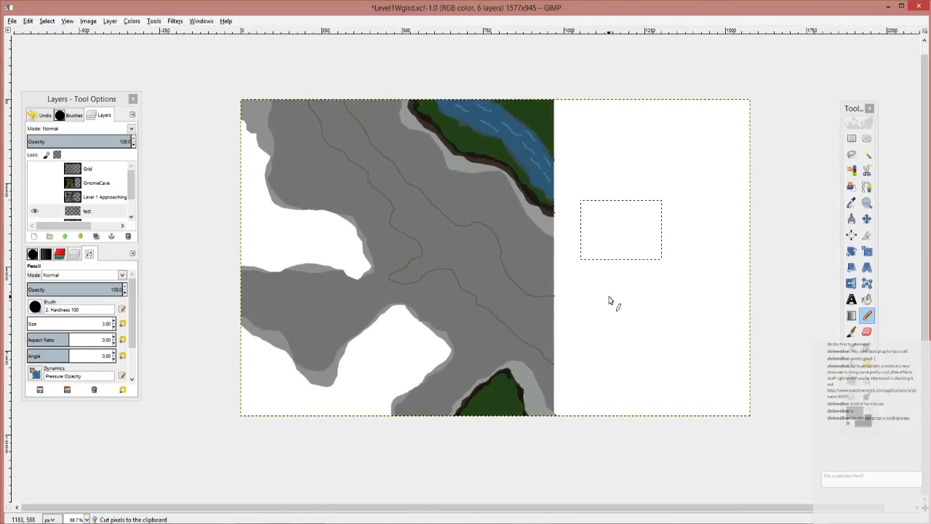
scroll(614, 281, "up", 4)
scroll(615, 280, "down", 3)
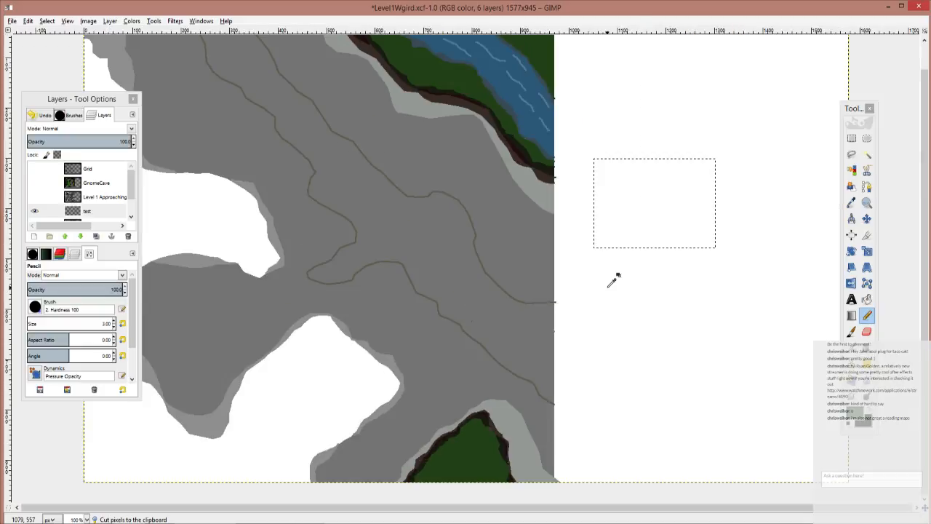
key("ctrl+v")
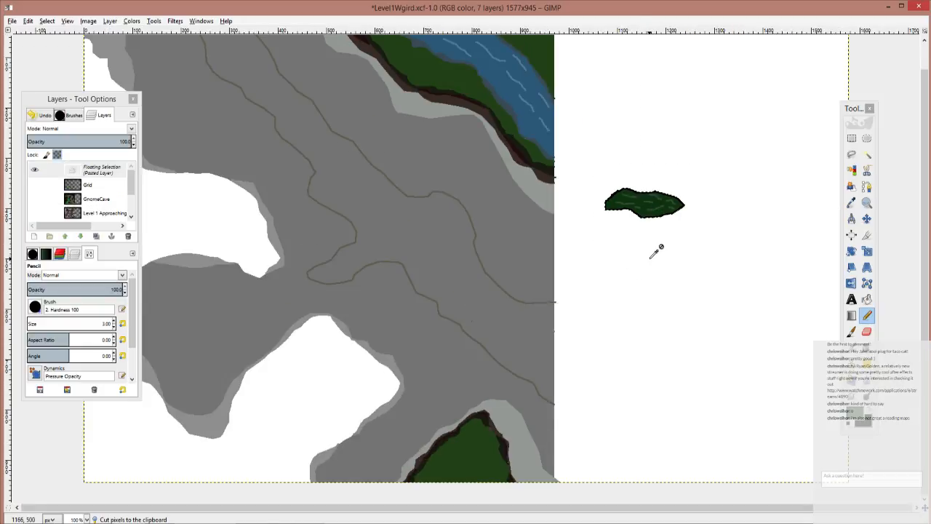
Step: Move the pasted bush to the upper edge of the upper-left white area and rotate it about 27 degrees
key("m")
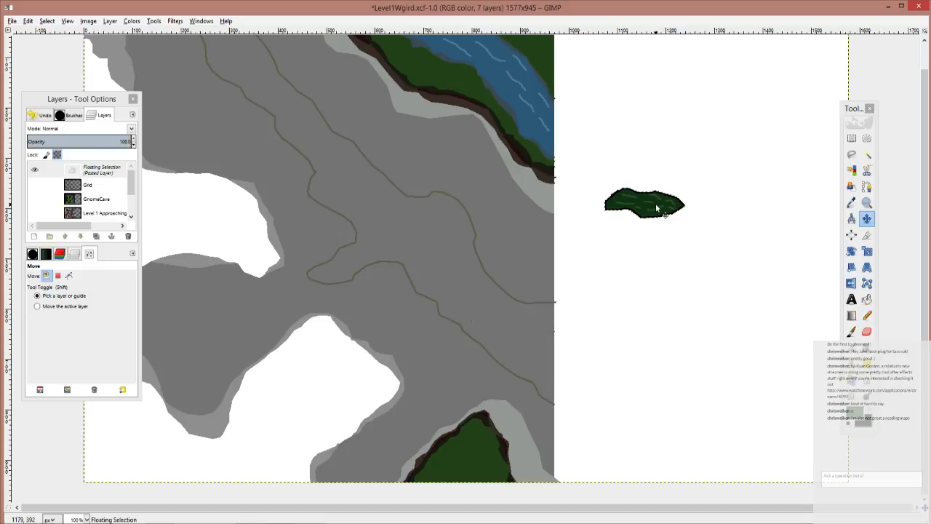
mouse_move(658, 206)
left_mouse_down()
mouse_move(578, 307)
mouse_move(515, 345)
mouse_move(461, 374)
mouse_move(405, 345)
mouse_move(420, 408)
mouse_move(391, 301)
mouse_move(434, 349)
mouse_move(497, 384)
mouse_move(409, 281)
mouse_move(294, 240)
left_mouse_up()
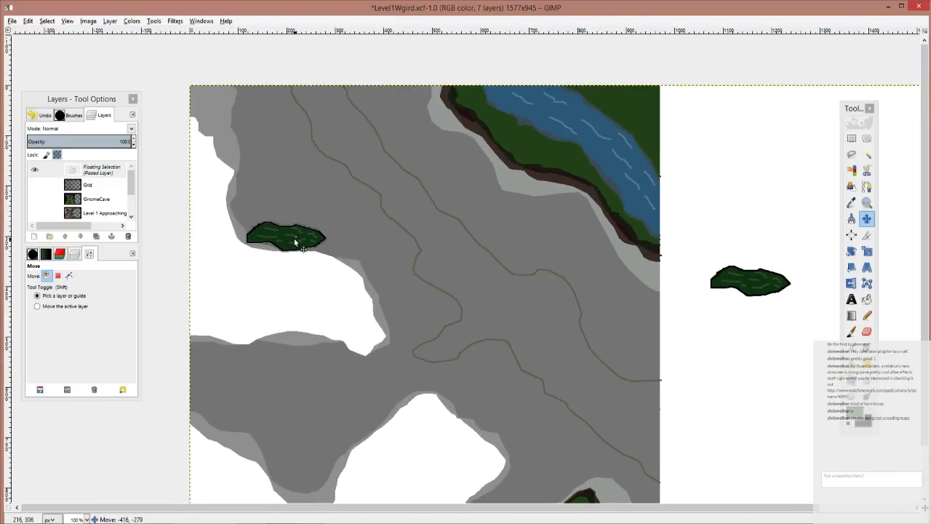
key("r")
key("shift+r")
left_click(333, 240)
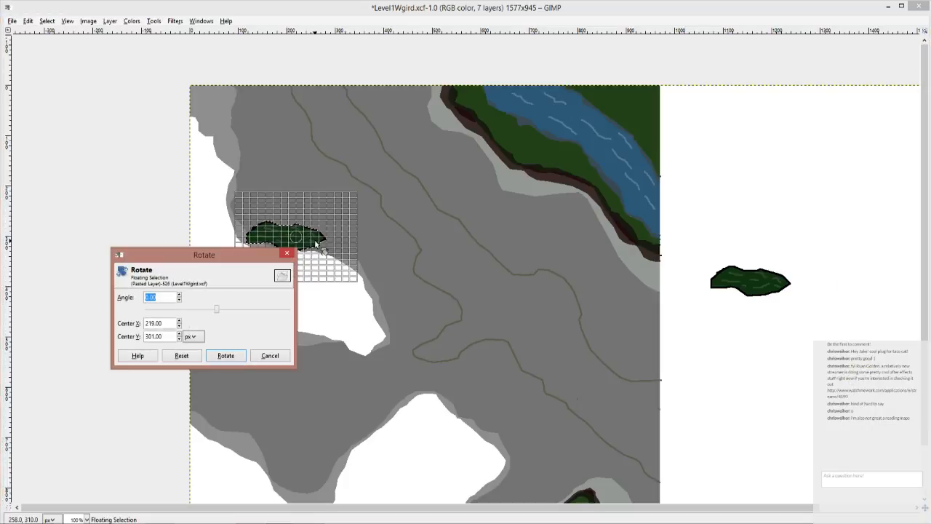
left_click_drag(333, 240, 302, 247)
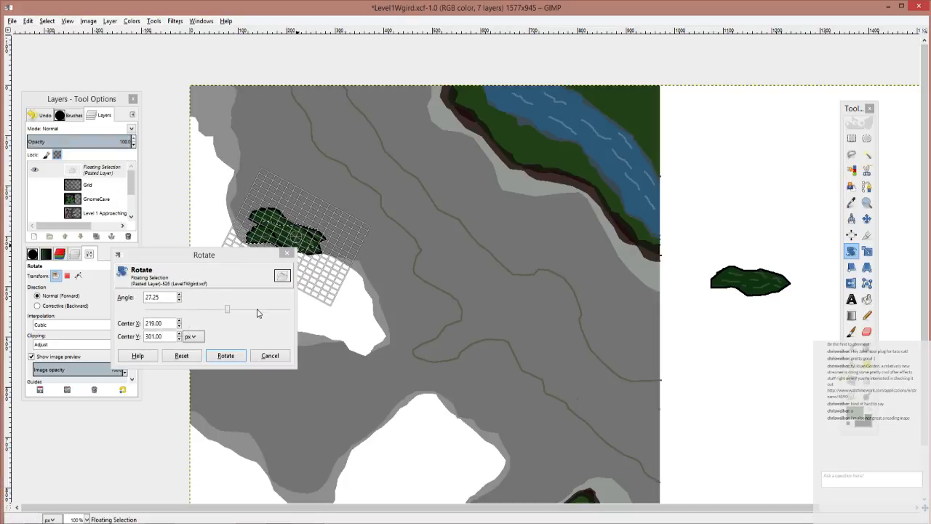
left_click(240, 356)
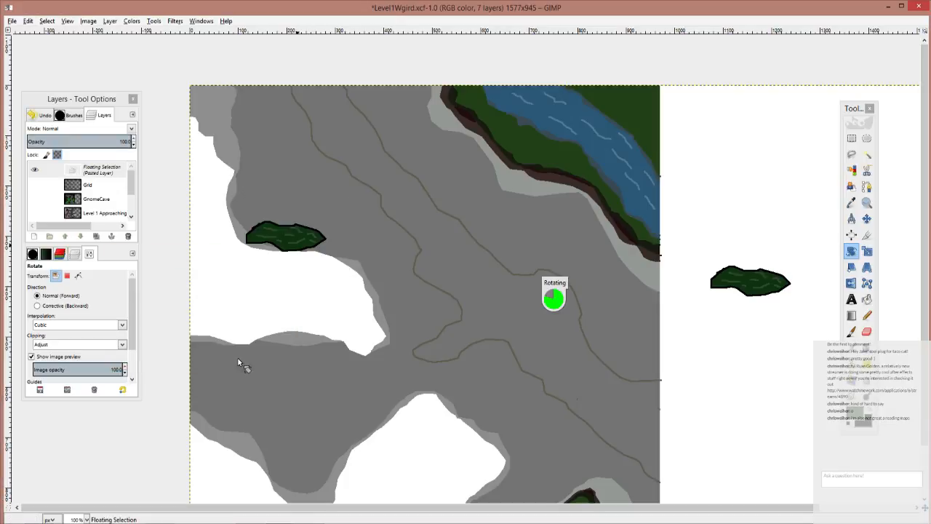
Step: Shift the rotated bush slightly left so it lines the slanted upper-left rim of the white area
left_click(298, 242)
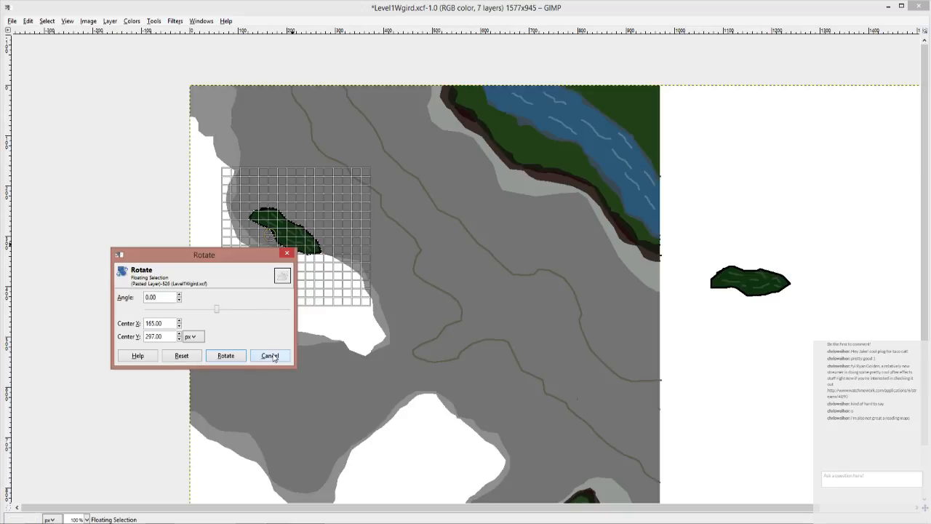
left_click(270, 356)
key("Tab")
key("m")
left_click(288, 237)
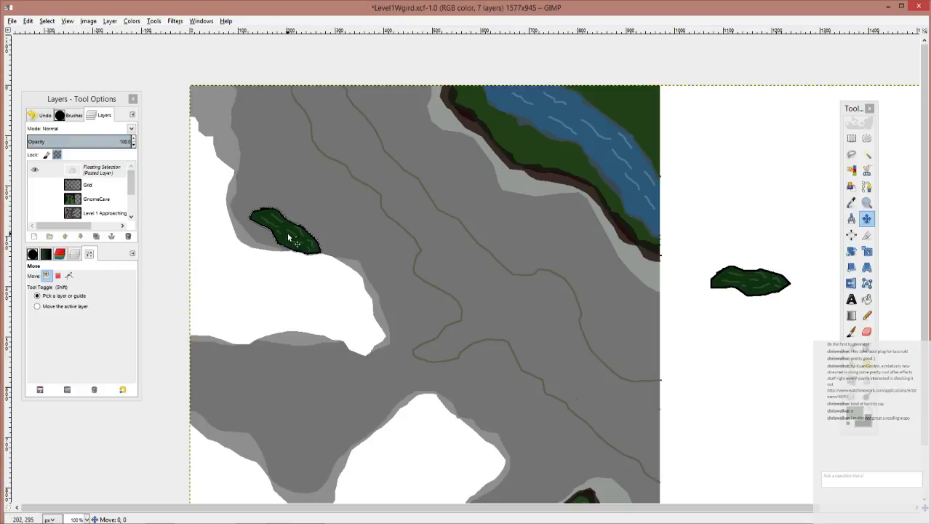
left_click_drag(288, 237, 264, 234)
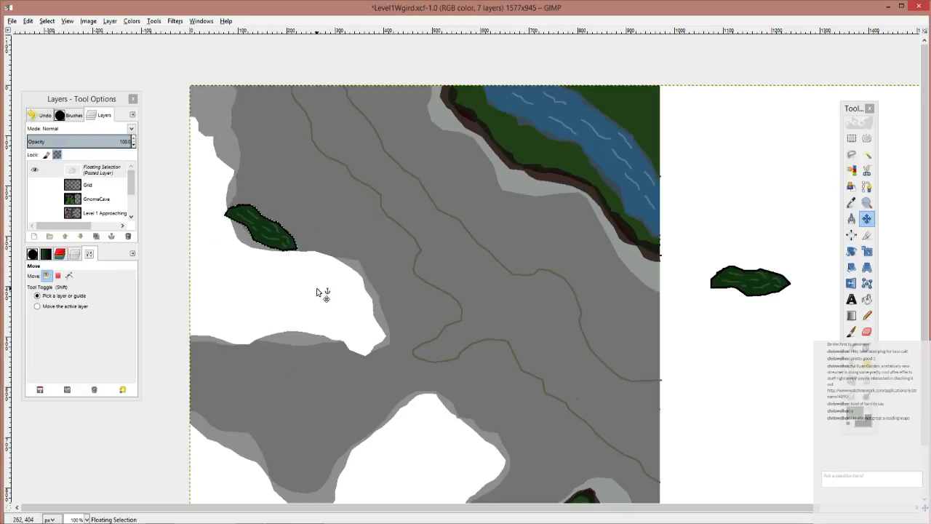
Step: Place a second bush copy along the lower edge of the upper-left white area and shear it sideways to follow the rim
left_click_drag(317, 292, 355, 286)
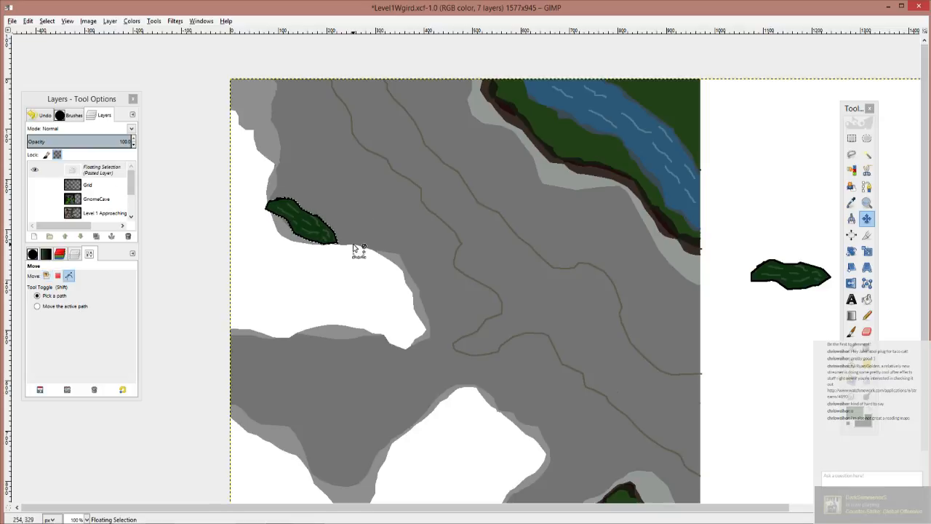
left_click_drag(293, 224, 343, 347)
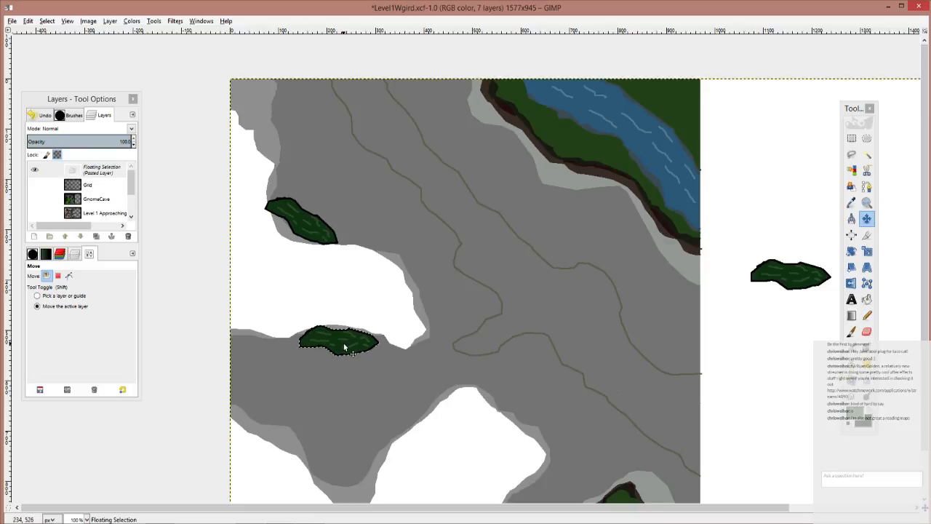
key("shift+h")
left_click_drag(375, 368, 430, 366)
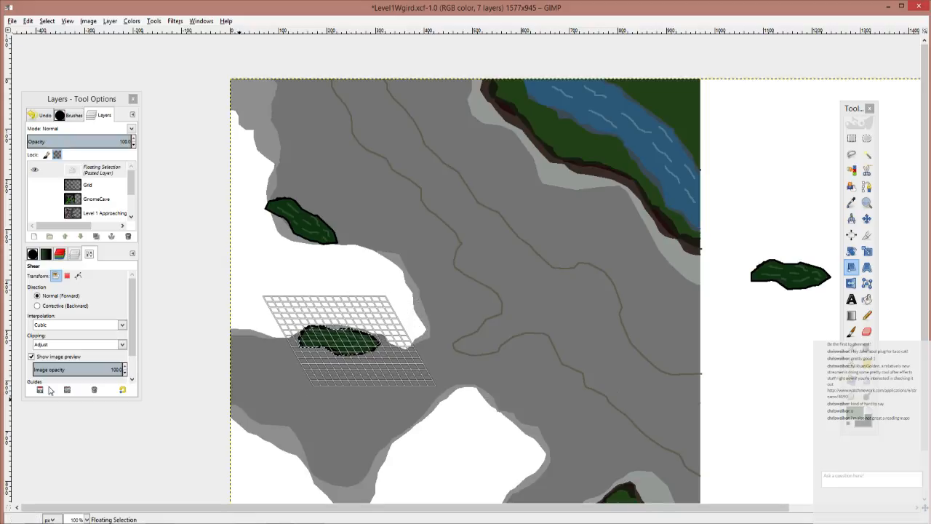
key("Escape")
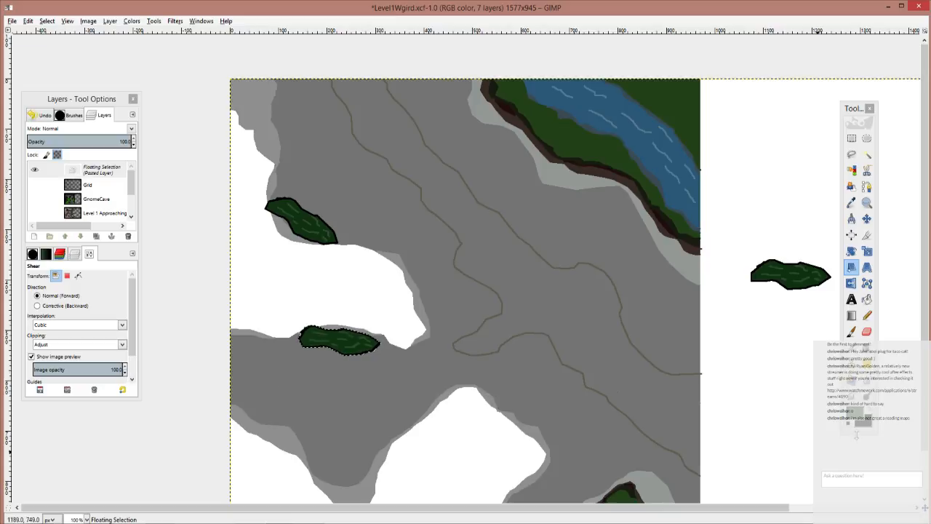
left_click(866, 218)
left_click_drag(365, 338, 422, 315)
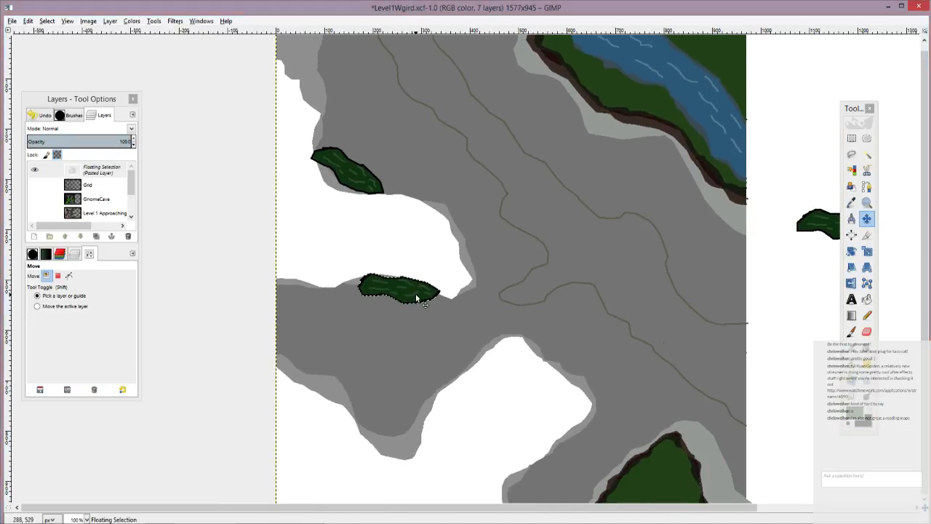
Step: Copy and paste the sheared bush, move the copy to the lower-left grey terrain and rotate it about 129 degrees
key("ctrl+c")
key("ctrl+v")
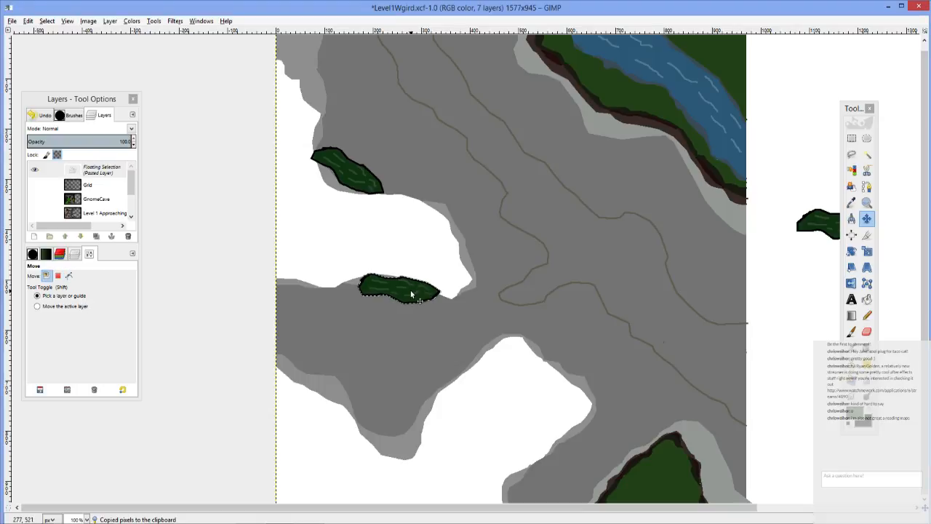
left_click_drag(414, 293, 366, 430)
key("r")
key("shift+r")
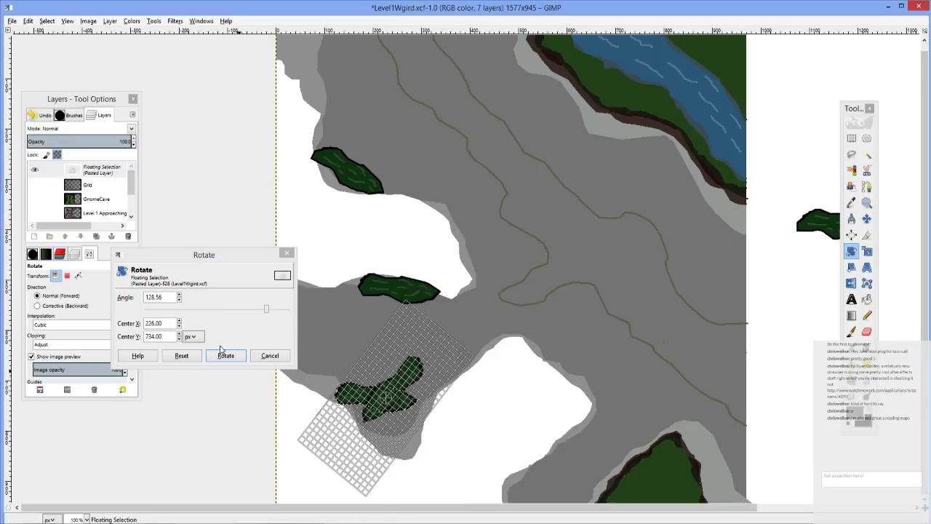
left_click(224, 354)
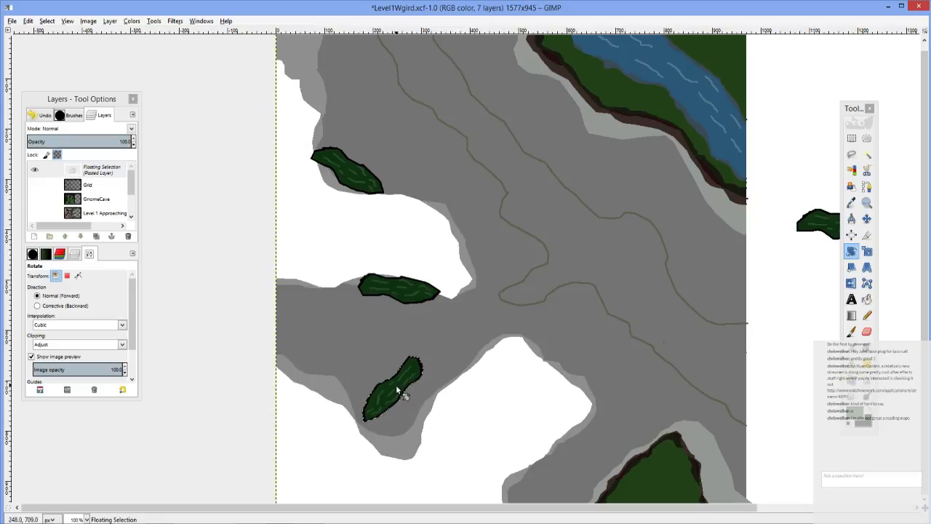
Step: Fit the third bush against the right edge of the lower-left grey spur and shear it slightly
key("m")
mouse_move(396, 384)
left_mouse_down()
mouse_move(417, 407)
mouse_move(413, 418)
mouse_move(407, 373)
left_mouse_up()
key("shift+h")
left_click(416, 418)
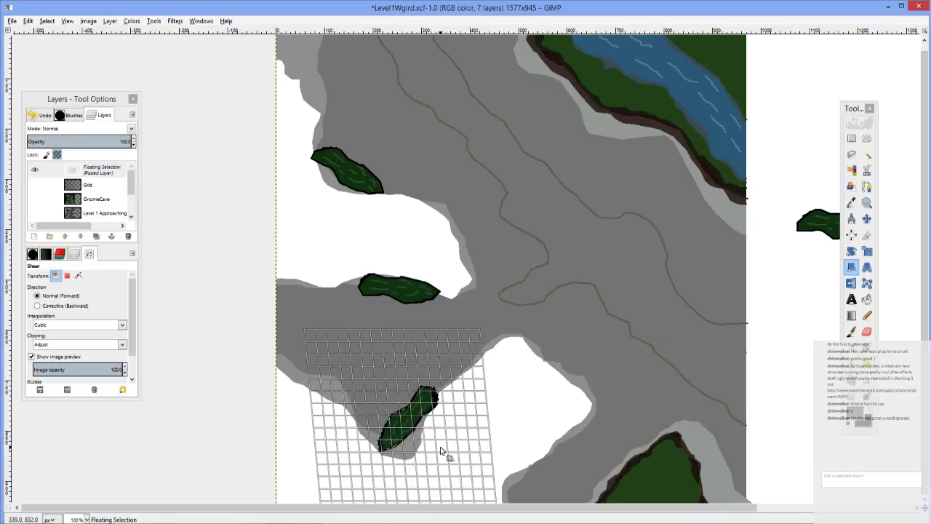
key("Return")
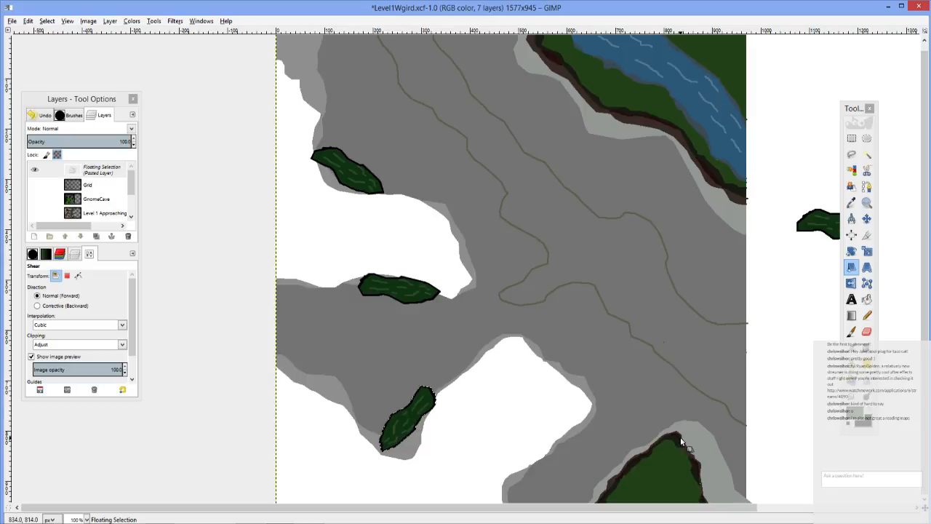
Step: Copy the slanted bush and place the duplicate on the lower-right rim of the bottom white area
left_click_drag(531, 413, 550, 376)
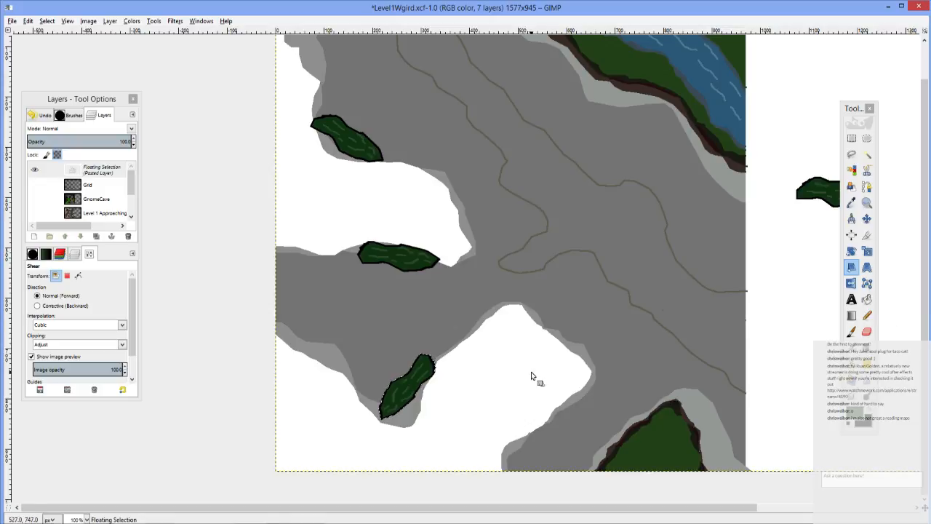
key("ctrl+c")
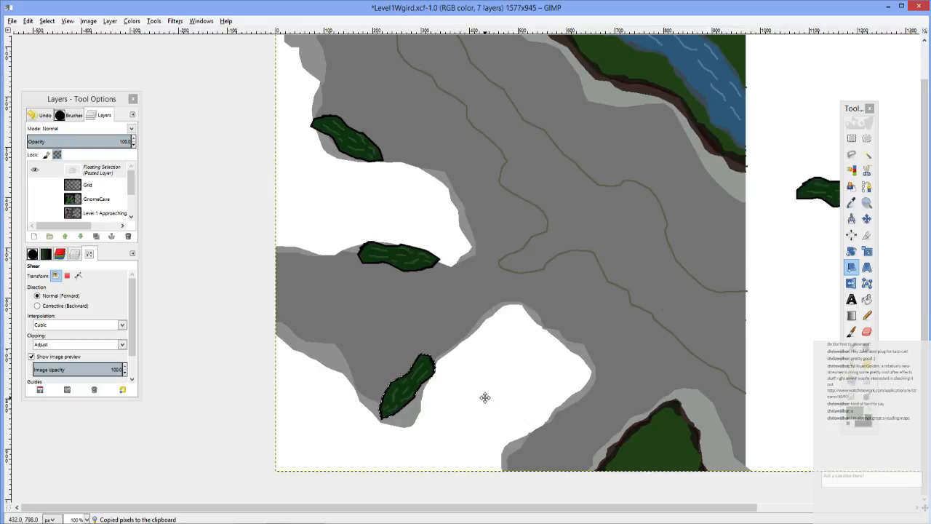
scroll(486, 346, "down", 2)
key("m")
left_click_drag(402, 336, 579, 359)
scroll(578, 358, "down", 2)
scroll(567, 273, "down", 1)
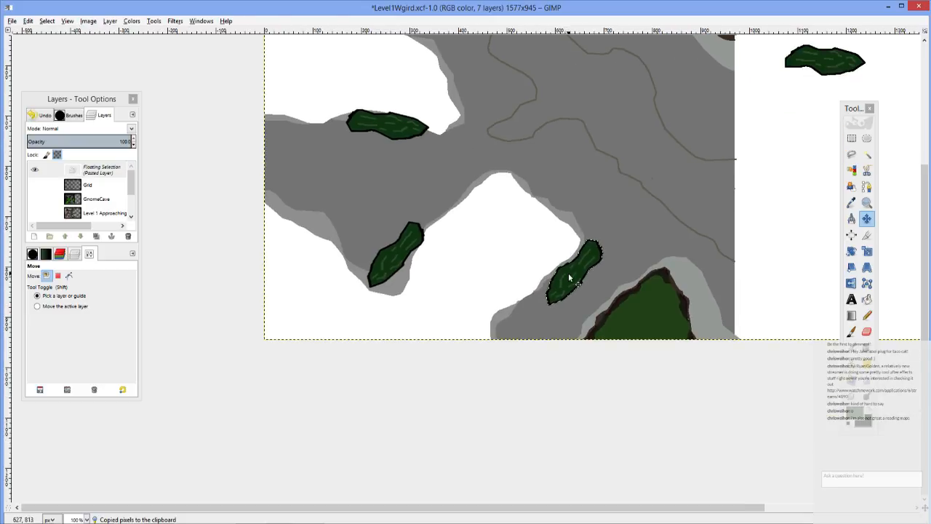
Step: Paste another bush above the bottom white area's upper-right rim and rotate it about 86 degrees
key("ctrl+v")
left_click_drag(571, 282, 557, 176)
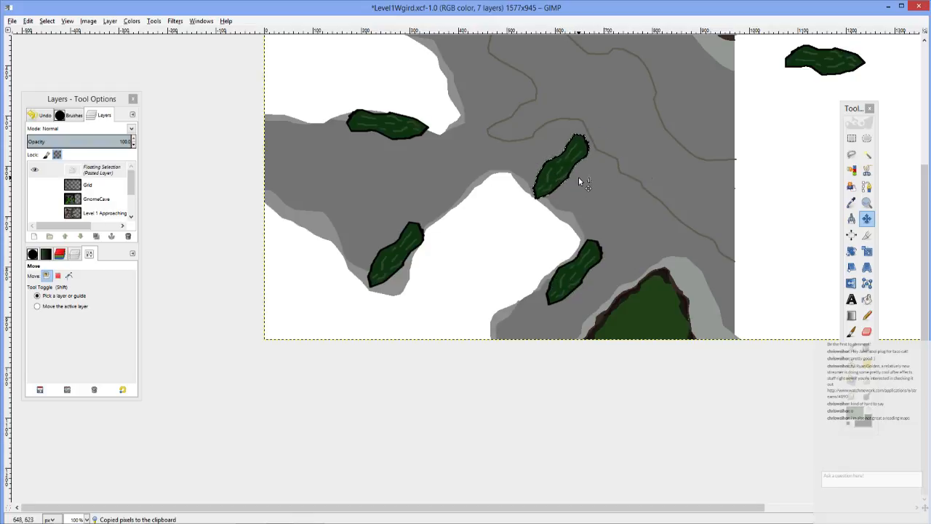
key("shift+r")
left_click(585, 149)
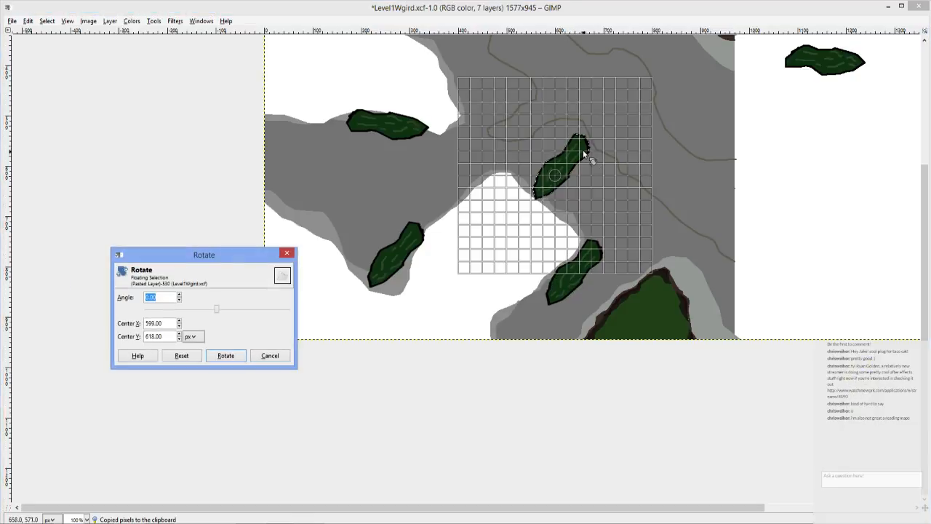
left_click_drag(586, 147, 599, 219)
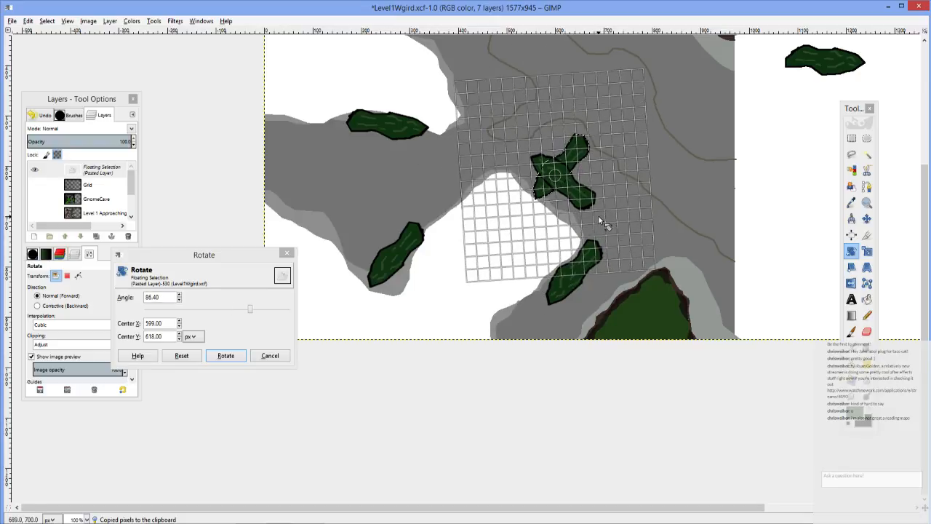
Step: Rotate the pasted green bush by 86.40 degrees and scale it down
left_click(231, 354)
key("shift+s")
left_click(535, 156)
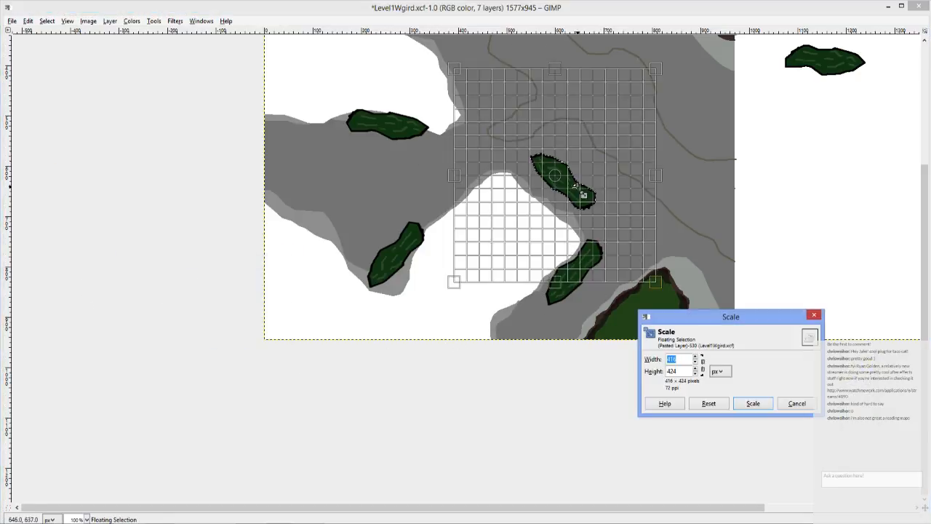
left_click_drag(627, 258, 600, 235)
left_click(751, 403)
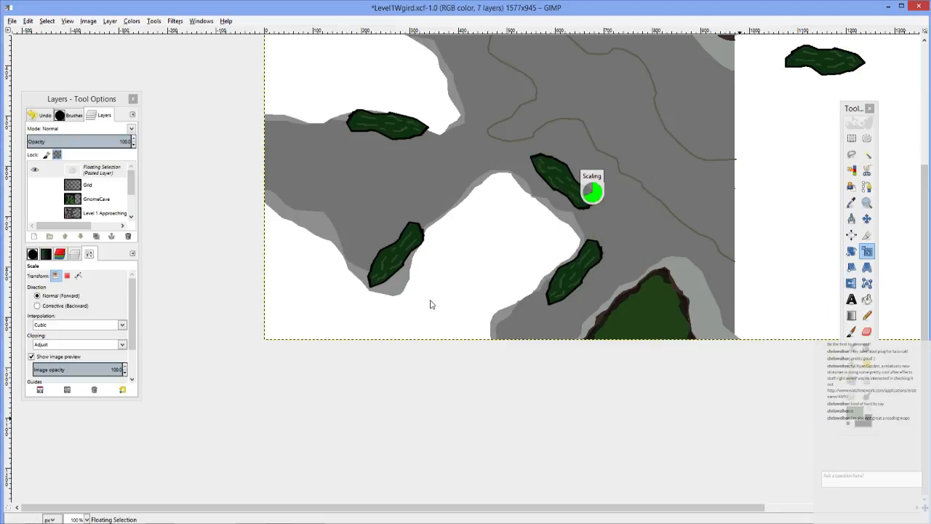
Step: Move the reduced bush onto the upper-right edge of the lower white area and anchor it
key("m")
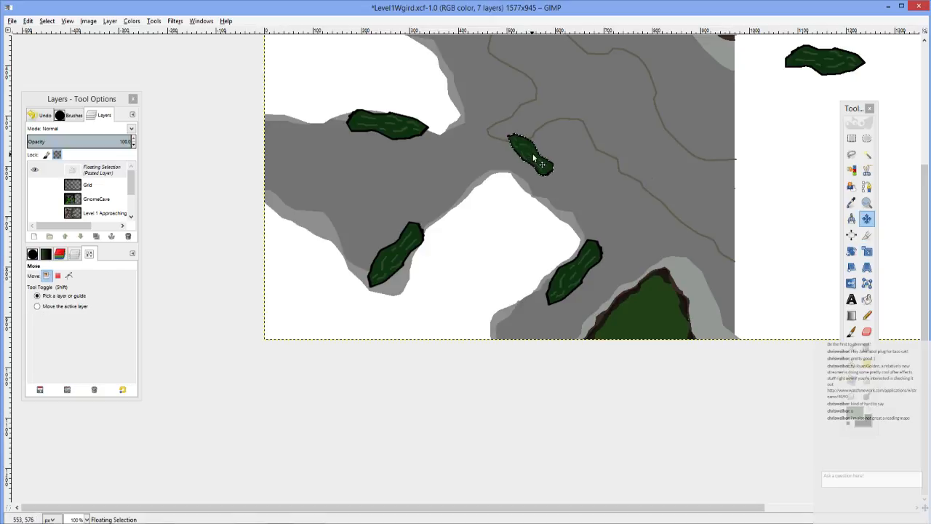
left_click_drag(530, 156, 491, 281)
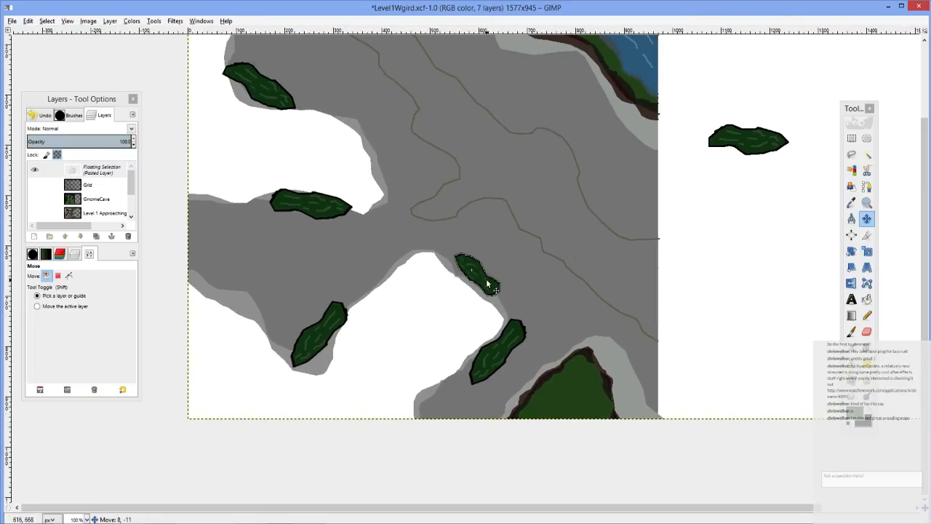
key("shift+d")
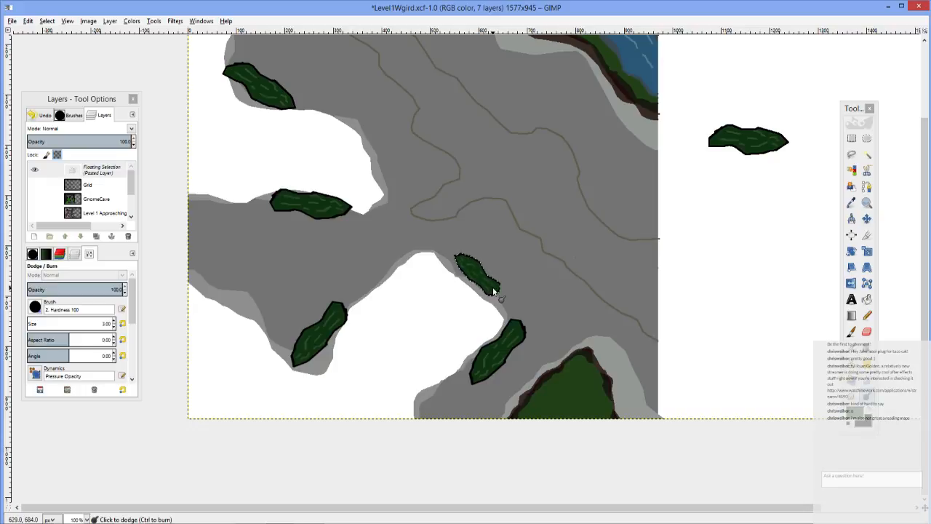
key("ctrl")
Step: Duplicate the small bush and place the copy in the map's lower-right corner, beside the green hill
key("ctrl+c")
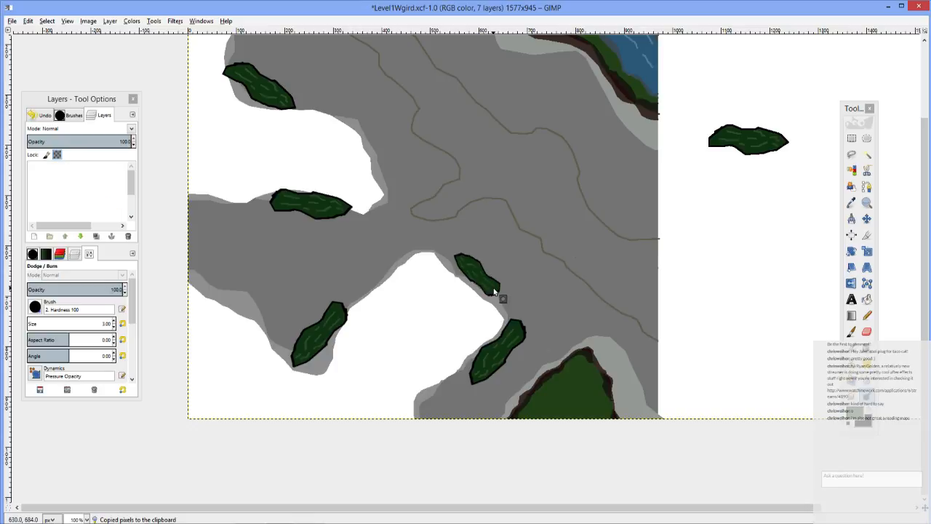
key("m")
mouse_move(488, 284)
left_mouse_down()
mouse_move(606, 345)
mouse_move(640, 371)
mouse_move(654, 400)
left_mouse_up()
Step: Rotate the copied bush in the lower-right corner by about 12.45 degrees
key("r")
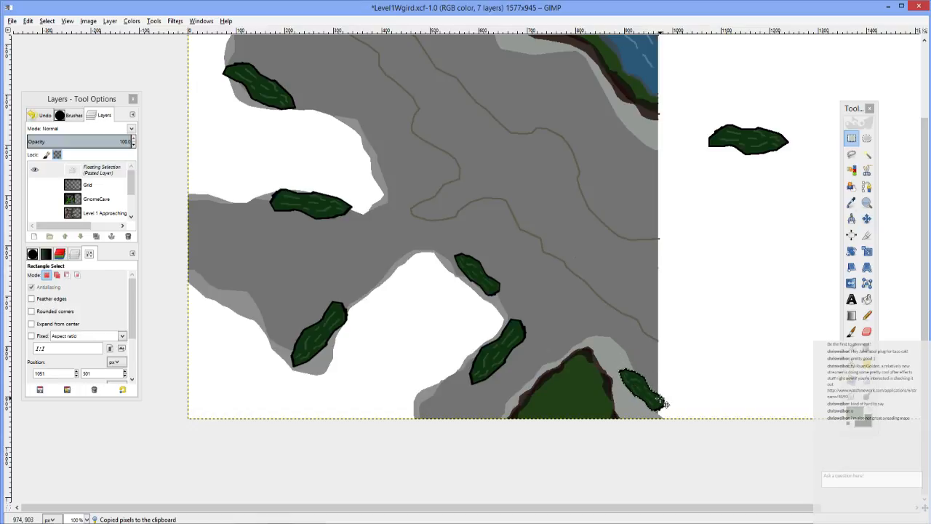
key("shift+r")
left_click_drag(664, 403, 666, 413)
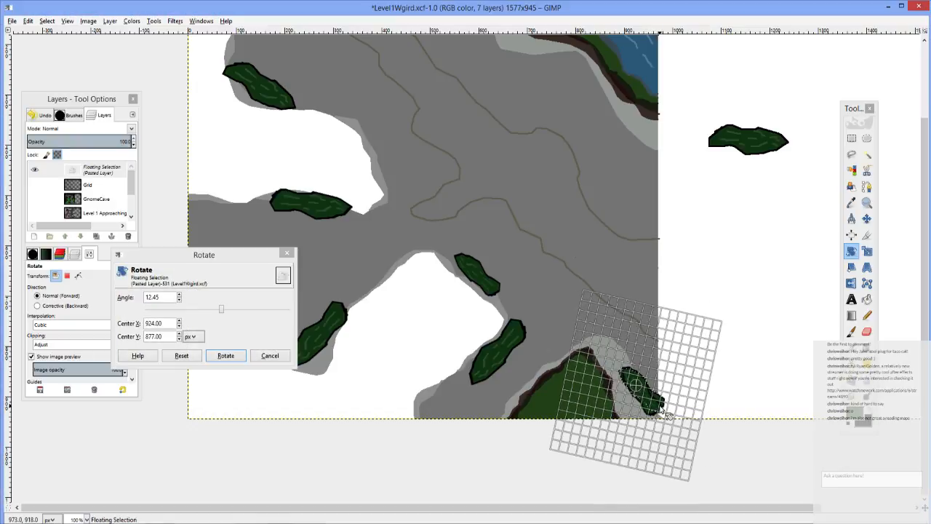
left_click(225, 356)
Step: Move the rotated bush up along the map's right edge, to where the lower path line ends
key("m")
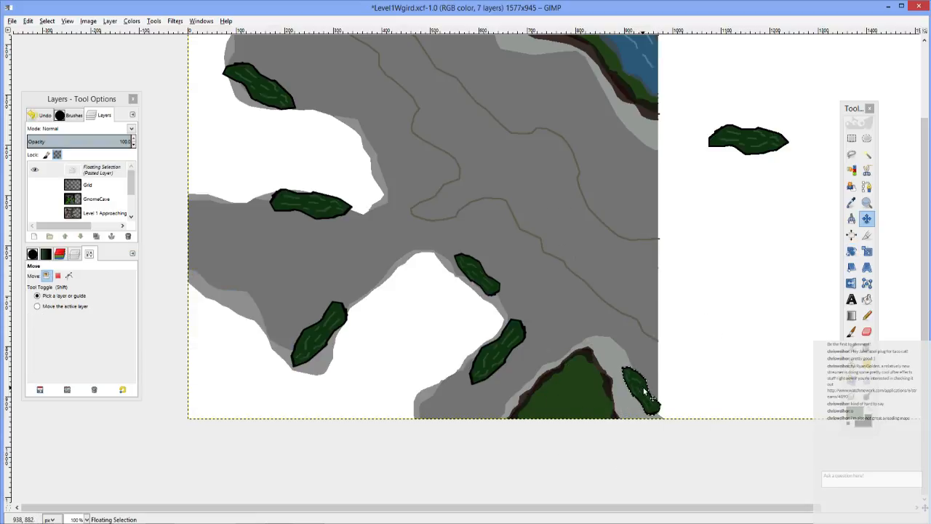
left_click_drag(641, 391, 641, 389)
scroll(641, 389, "down", 2)
scroll(641, 389, "right", 3)
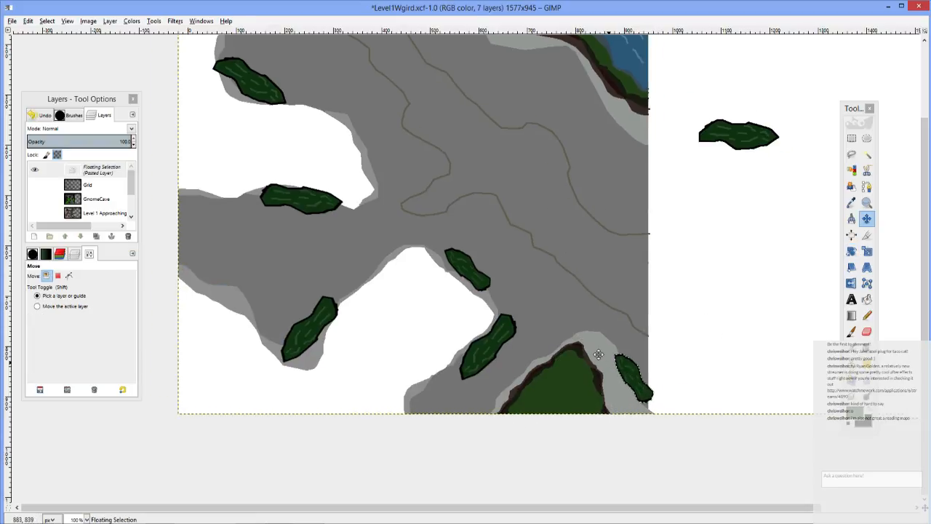
left_click_drag(560, 333, 554, 301)
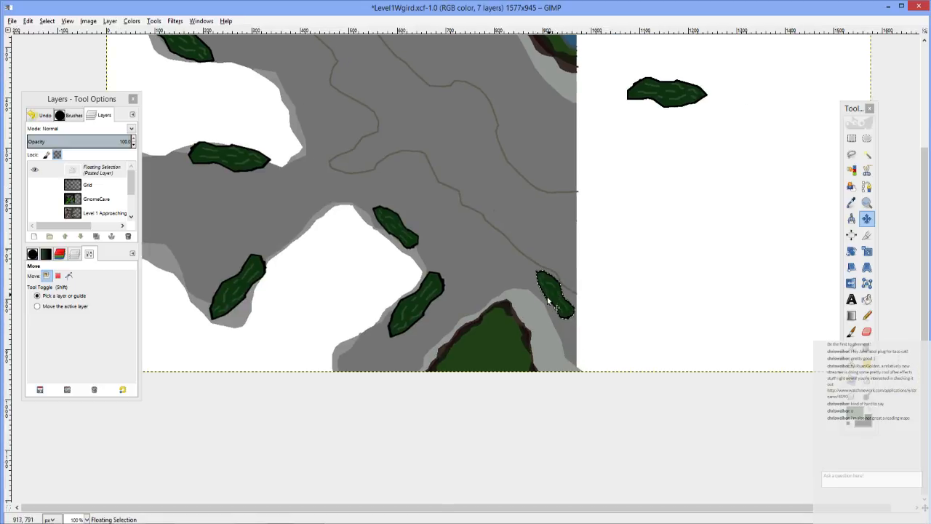
scroll(544, 328, "up", 1)
scroll(538, 332, "up", 1)
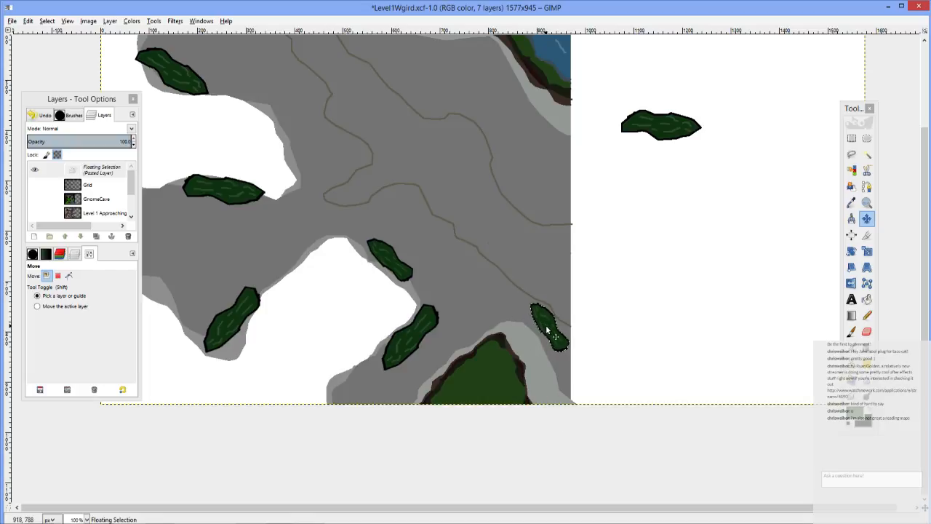
mouse_move(554, 335)
left_mouse_down()
mouse_move(516, 315)
mouse_move(483, 281)
mouse_move(480, 267)
mouse_move(528, 213)
mouse_move(520, 201)
mouse_move(534, 316)
mouse_move(553, 336)
left_mouse_up()
scroll(550, 342, "left", 4)
scroll(551, 342, "up", 5)
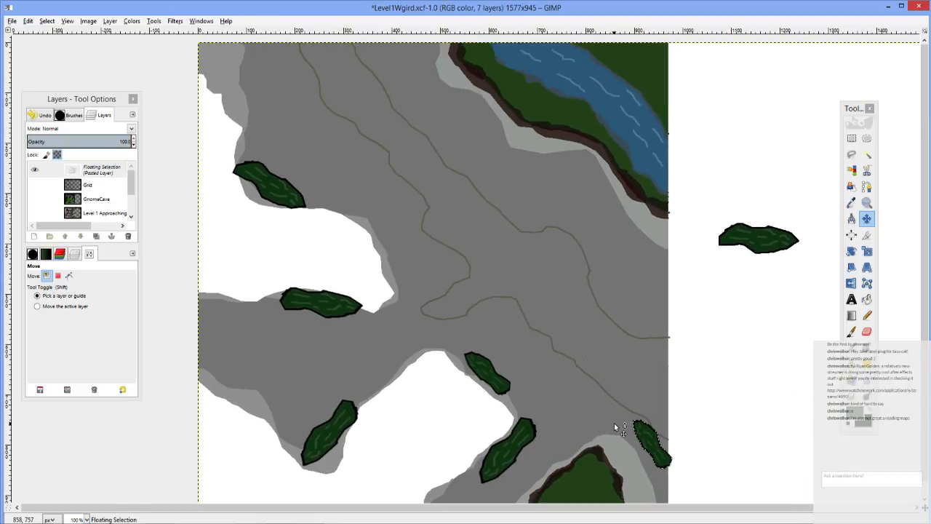
Step: Duplicate the right-edge bush over the eastern path bend and enlarge the copy, stretching it mainly in height
key("ctrl+c")
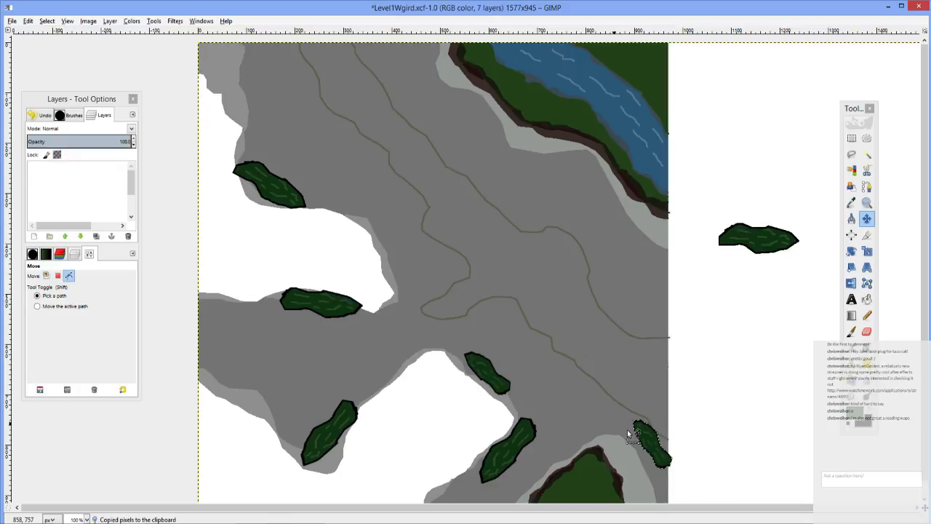
left_click_drag(645, 440, 613, 308)
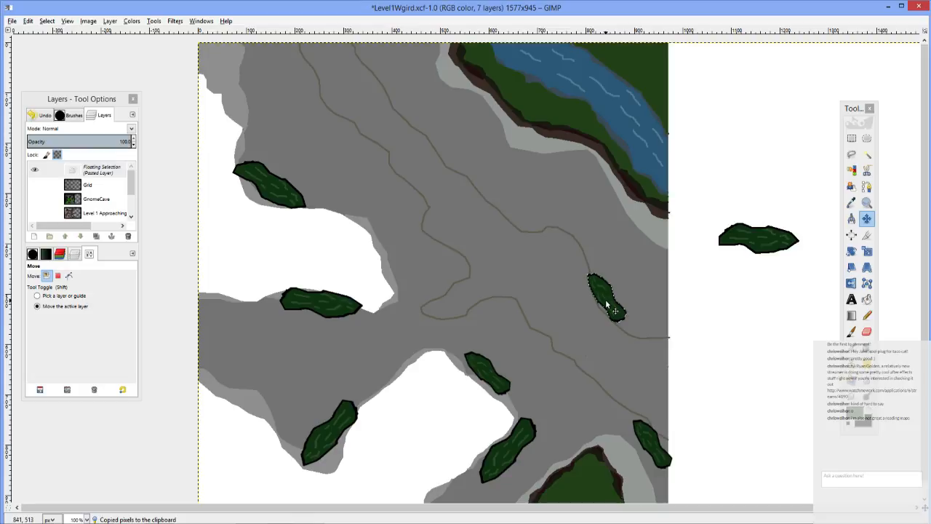
key("Tab")
key("shift+s")
left_click(615, 311)
key("Tab")
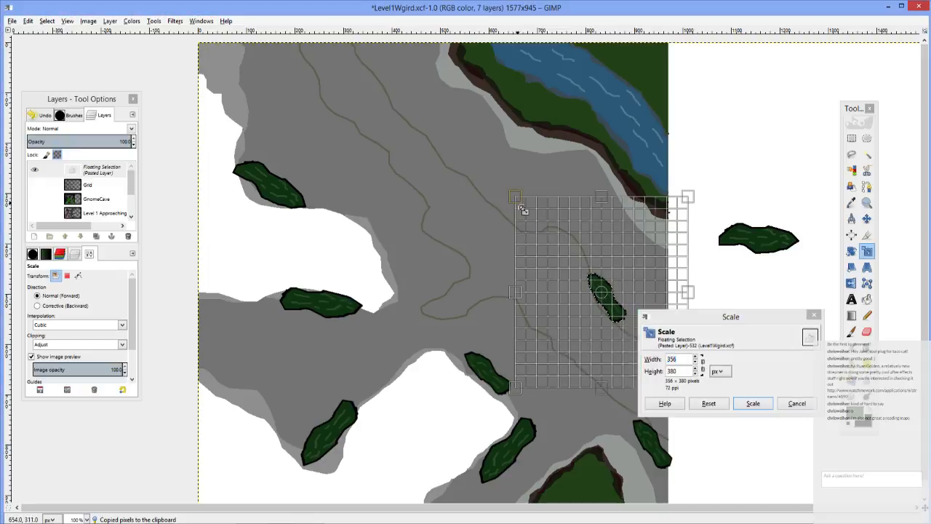
left_click_drag(514, 211, 528, 227)
left_click_drag(583, 368, 607, 420)
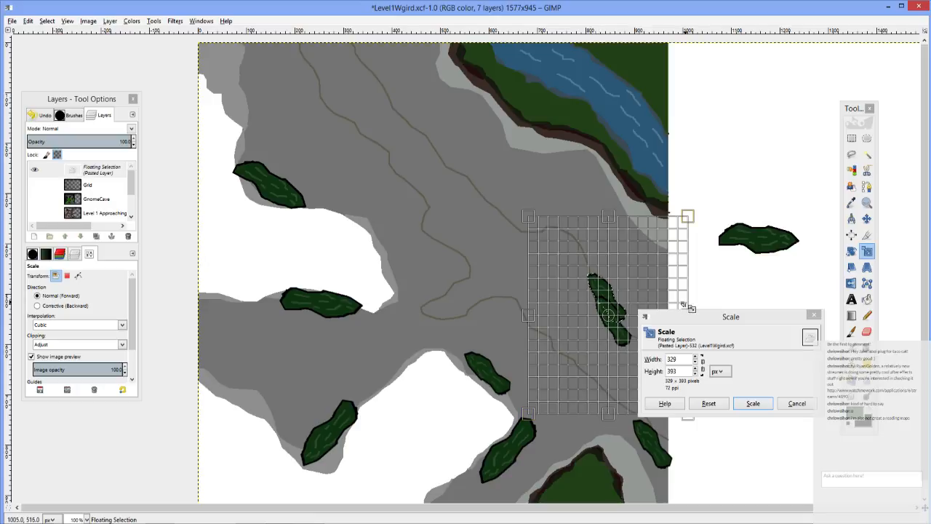
left_click_drag(684, 304, 774, 283)
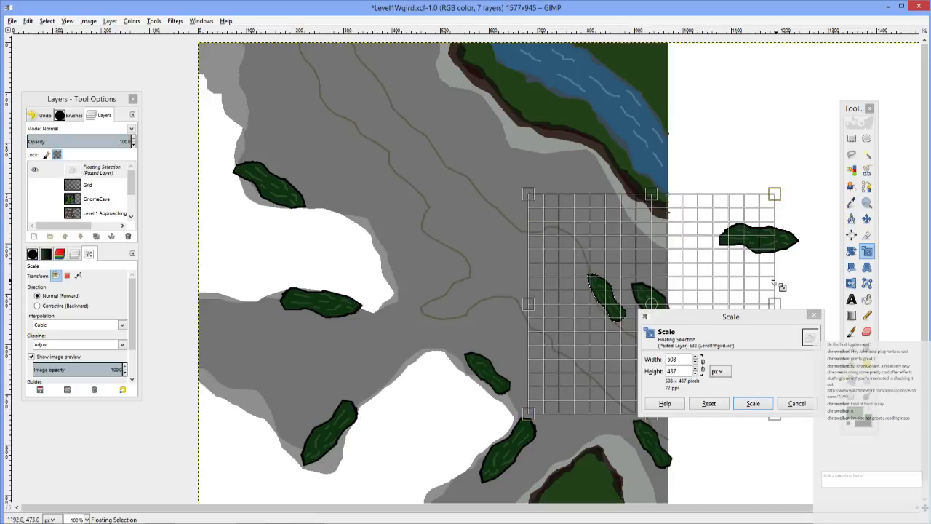
left_click_drag(657, 197, 649, 154)
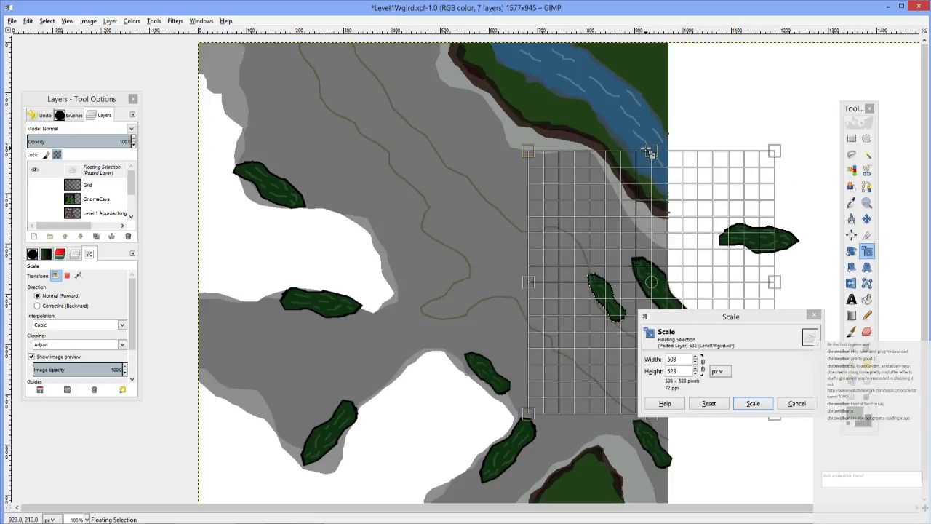
left_click_drag(478, 139, 549, 75)
left_click(752, 403)
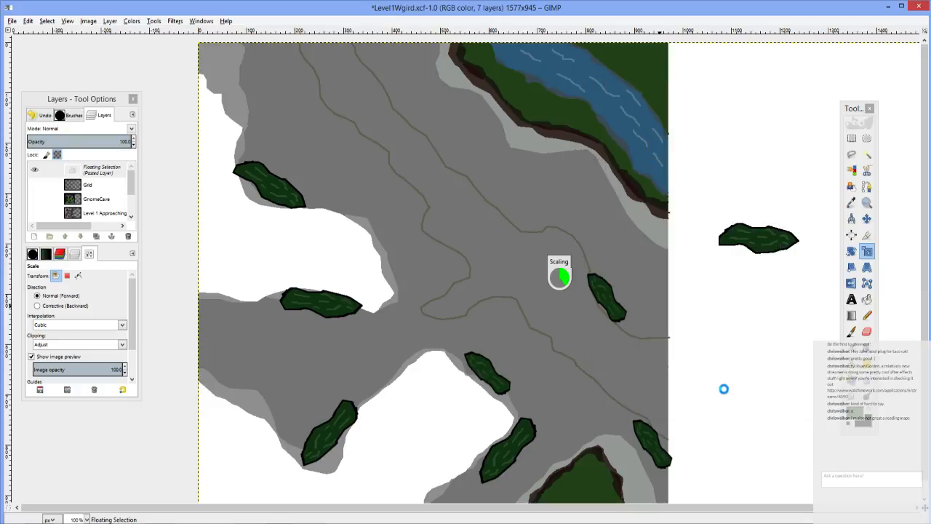
Step: Move the enlarged bush to the upper middle of the map and rotate it by about -16.5 degrees
key("m")
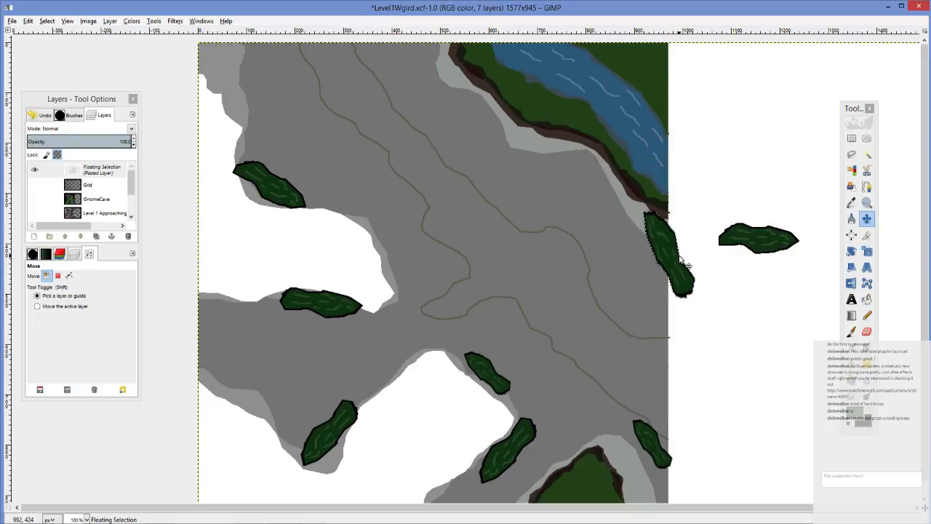
left_click_drag(670, 256, 469, 179)
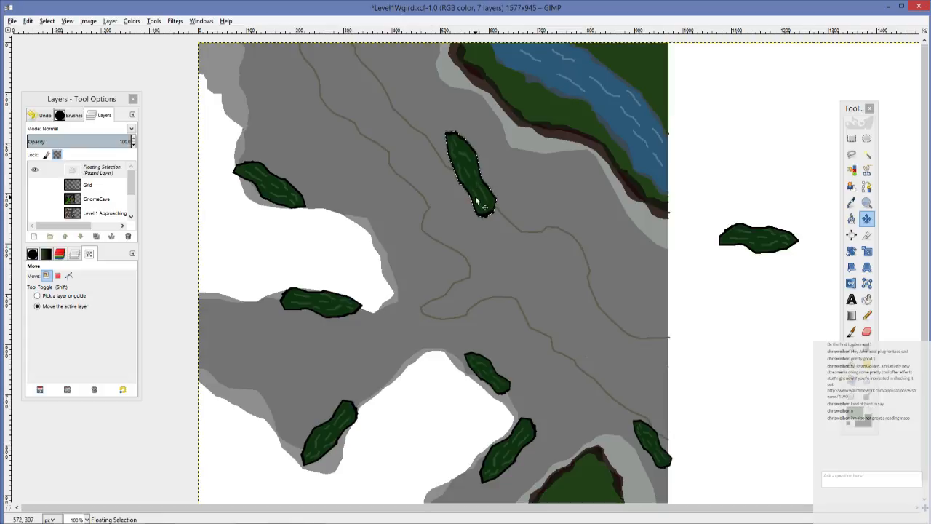
key("shift+r")
left_click(480, 205)
left_click_drag(484, 211, 499, 204)
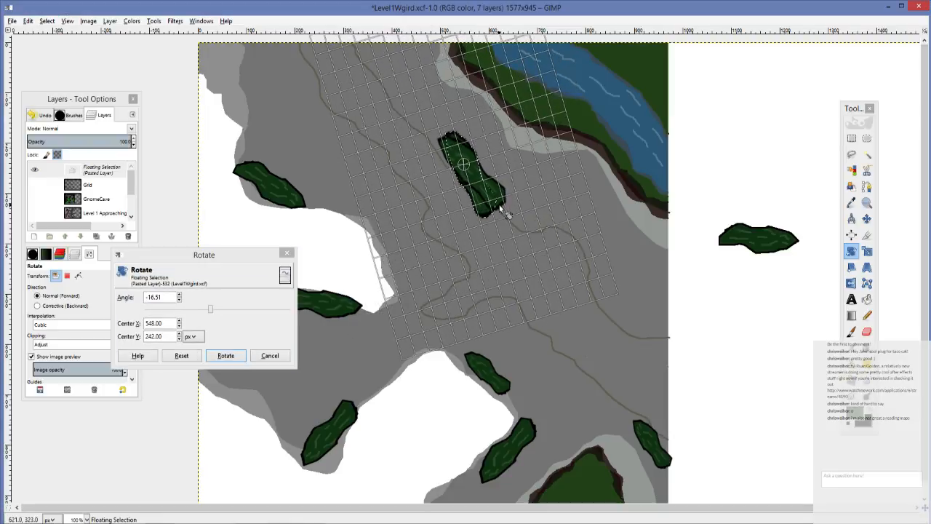
left_click(238, 356)
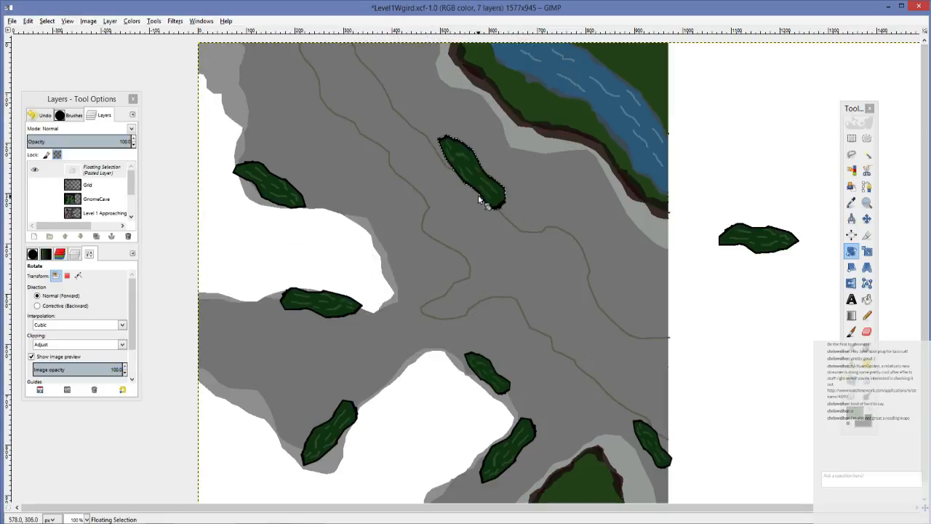
Step: Shift the rotated bush so it lies along the path's outer line, between the path and the river bank
key("m")
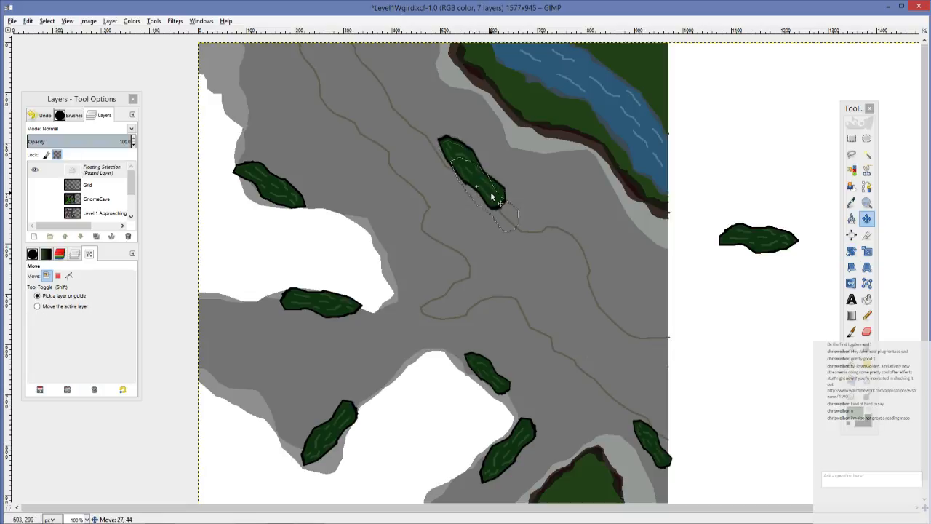
left_click_drag(480, 178, 488, 206)
mouse_move(515, 278)
left_mouse_down()
mouse_move(564, 227)
mouse_move(603, 276)
mouse_move(521, 206)
mouse_move(499, 202)
mouse_move(526, 282)
left_mouse_up()
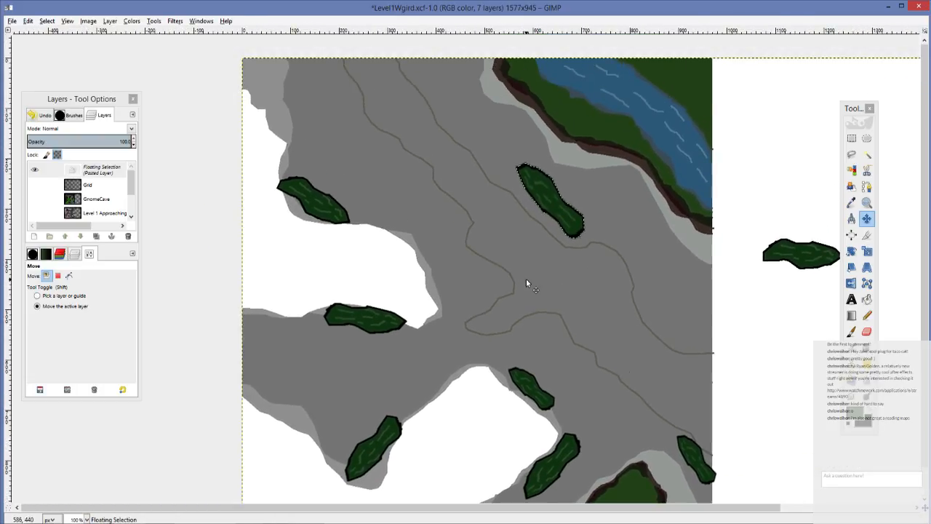
Step: Duplicate the large bush to the map's upper-left area and narrow the copy, scaling the floating selection to 447 × 780 px
key("ctrl+c")
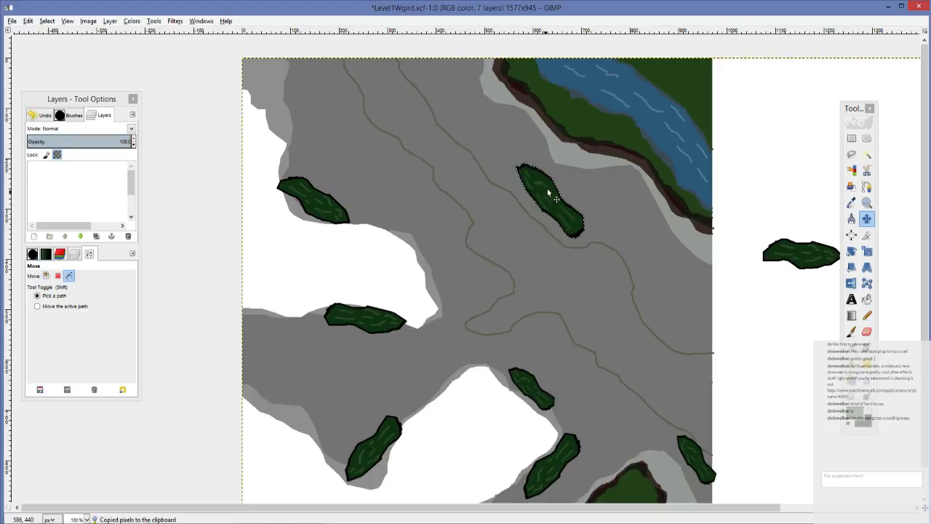
left_click_drag(547, 188, 352, 115)
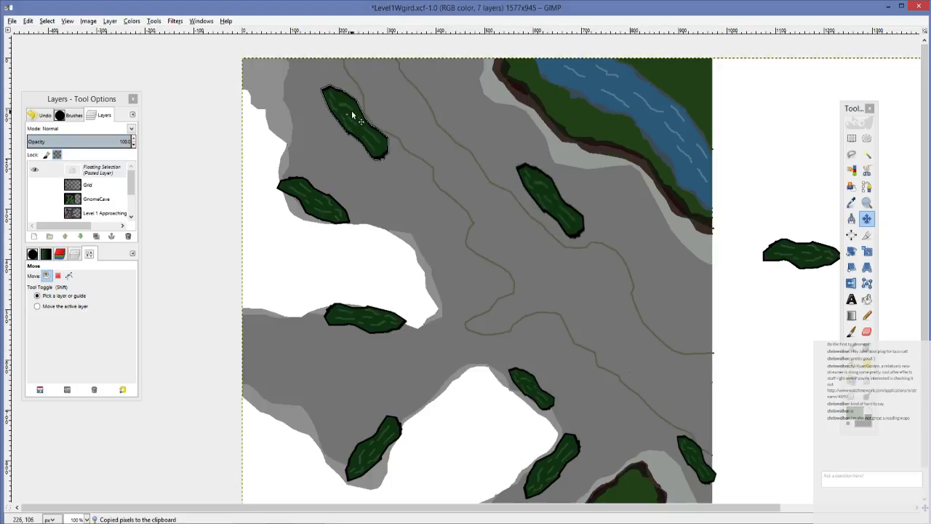
key("shift+s")
left_click(386, 153)
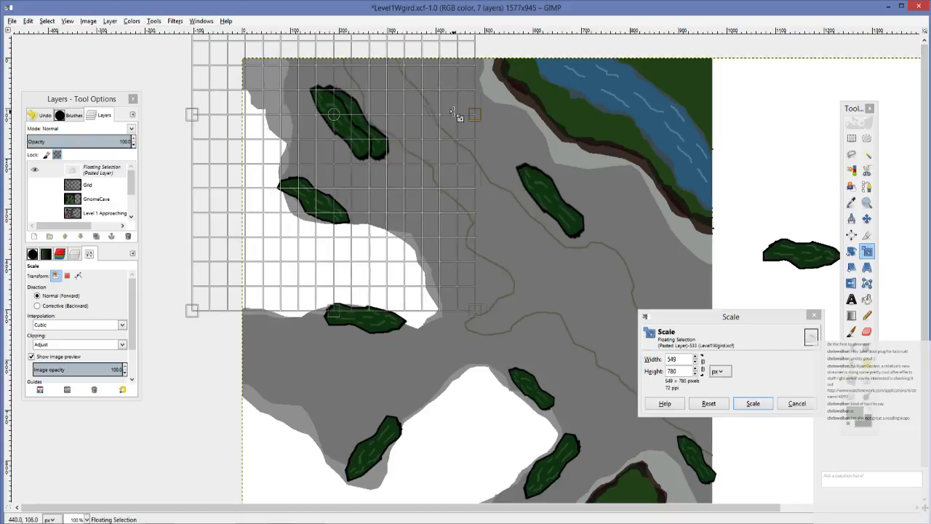
left_click_drag(452, 113, 409, 114)
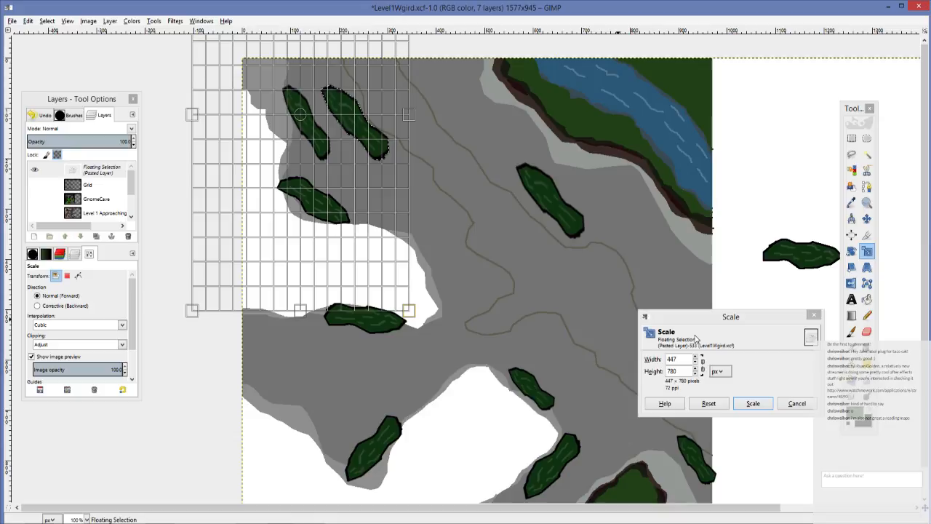
left_click(752, 404)
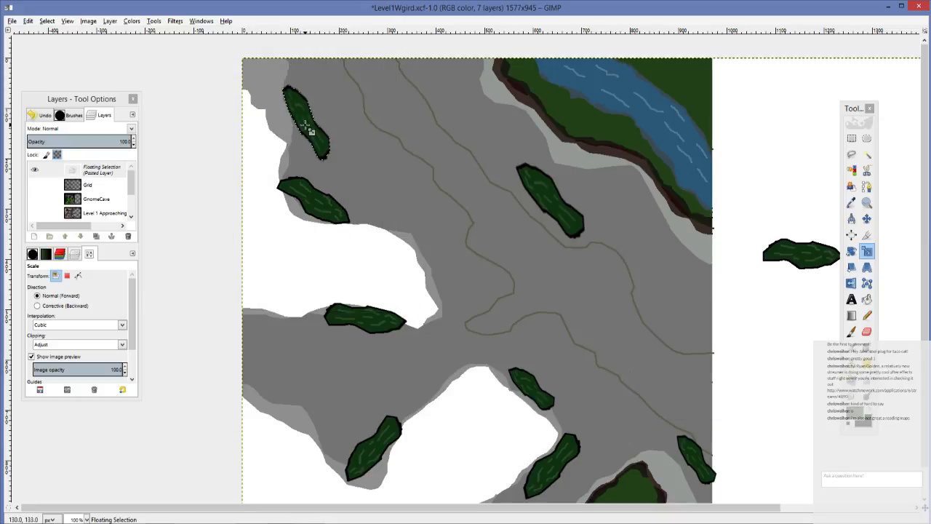
Step: Move the narrowed bush onto the path's left line near the top of the map
key("m")
left_click_drag(303, 125, 355, 122)
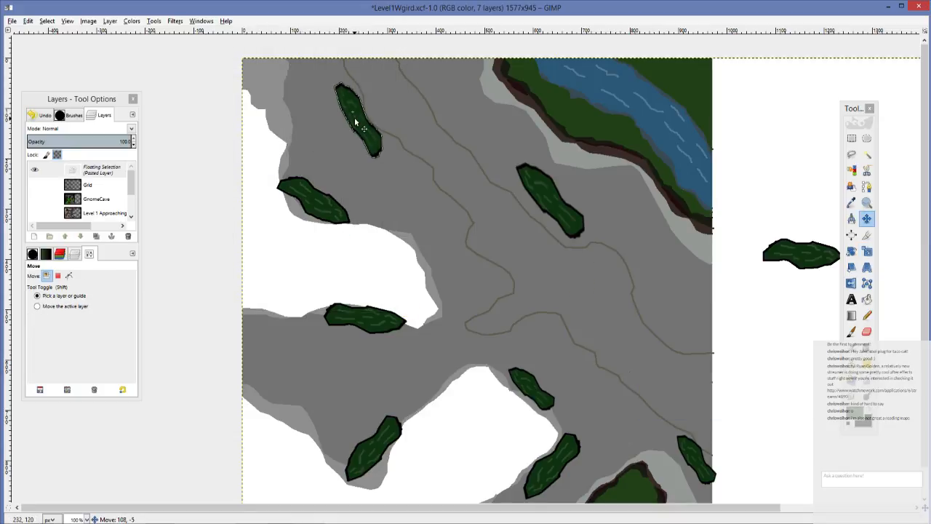
scroll(318, 120, "right", 3)
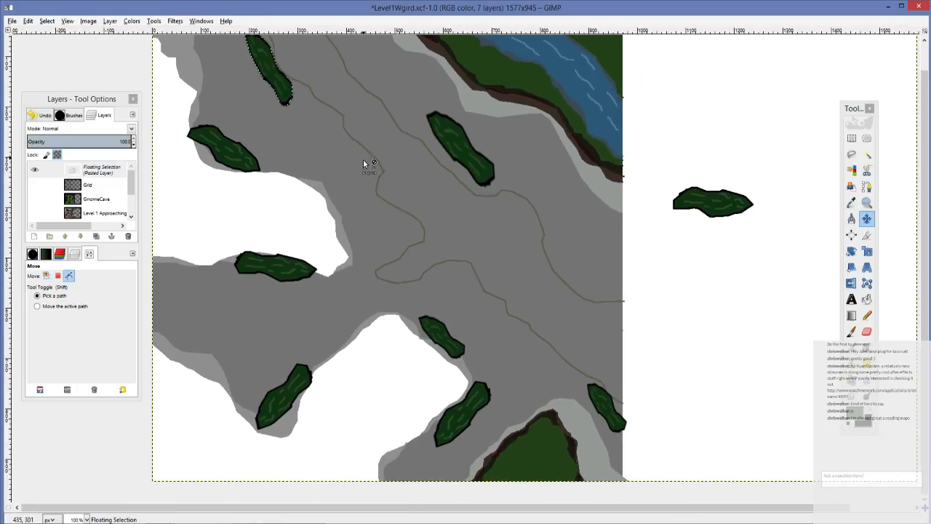
Step: Paste another copy of the narrowed bush and move it beside the path's outer line near the map's right edge
scroll(363, 159, "down", 2, "ctrl")
scroll(470, 220, "up", 2, "ctrl")
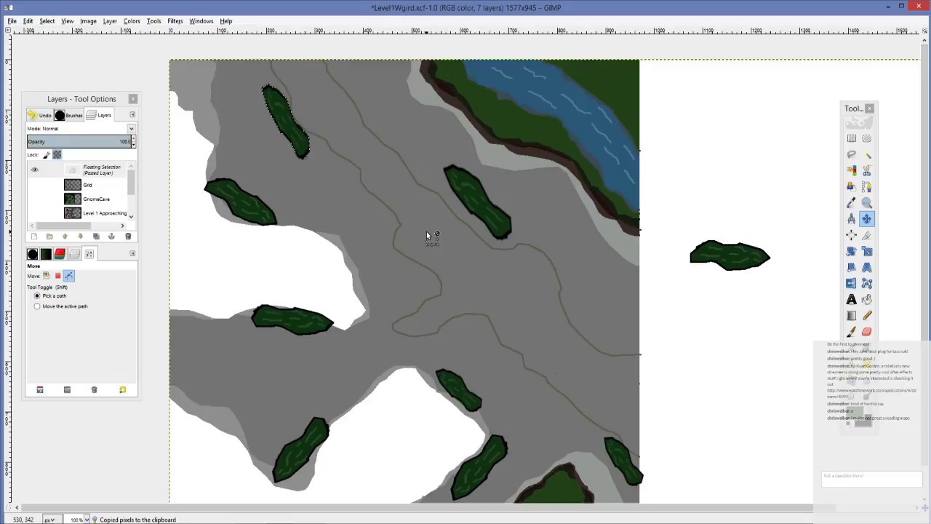
key("m")
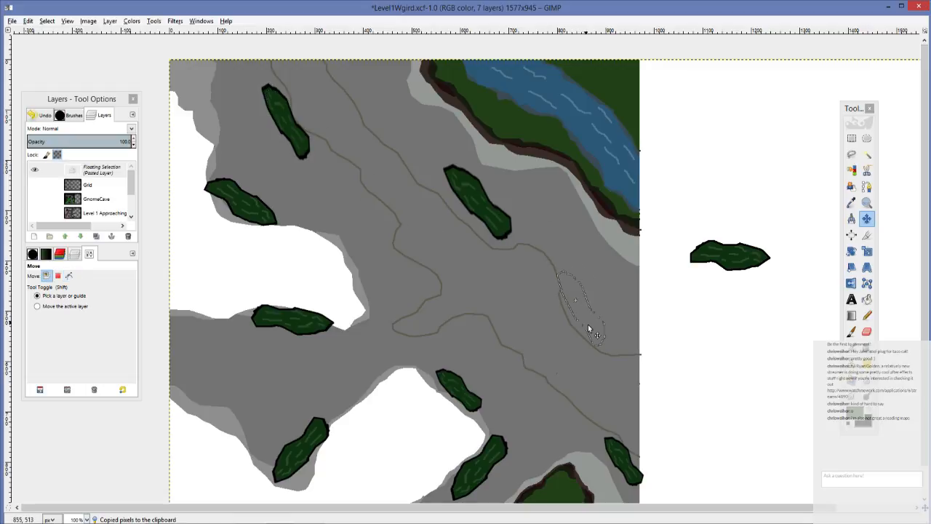
left_click_drag(591, 330, 601, 353)
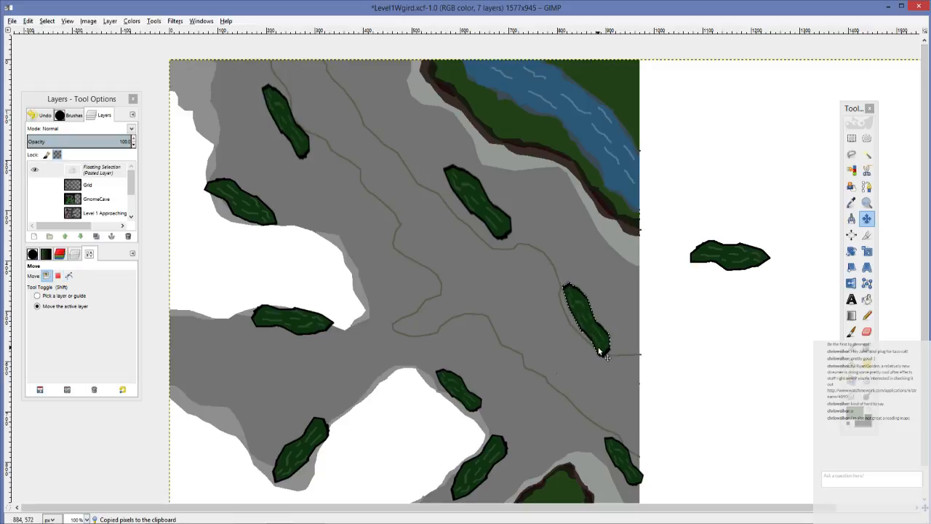
Step: Widen and shorten the pasted bush by scaling the floating selection to 522 × 715 px
key("shift+s")
left_click(602, 352)
left_click_drag(689, 116, 728, 150)
left_click(753, 403)
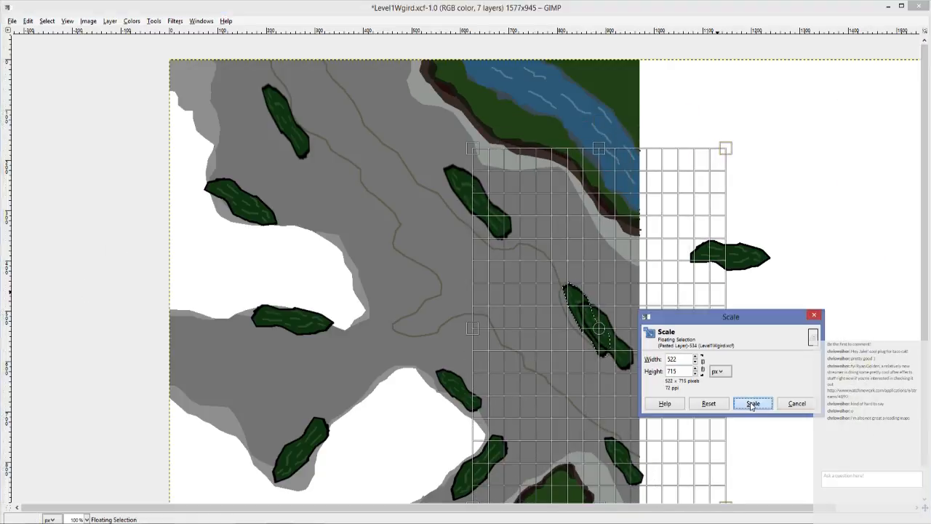
Step: Shear the scaled bush horizontally so it slants more toward the lower right, with the direction set to Normal (Forward)
left_click(630, 338)
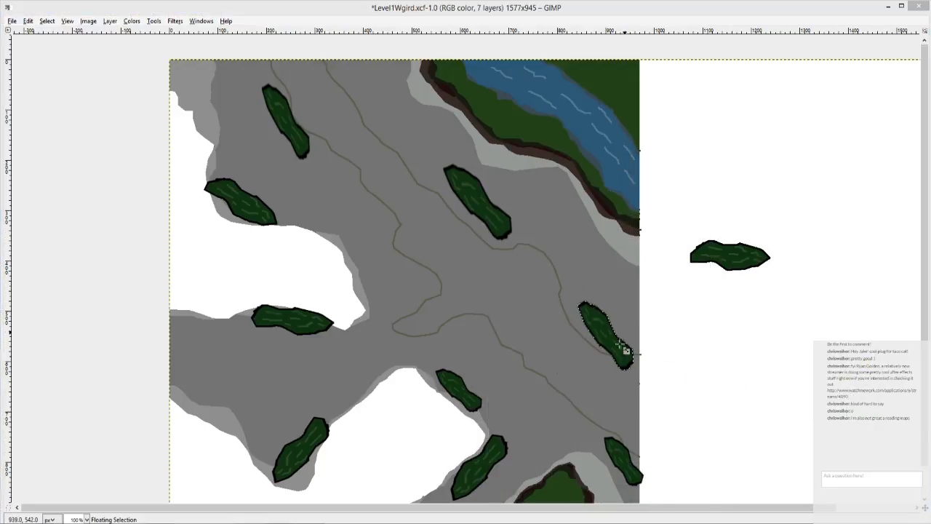
key("Tab")
left_click_drag(560, 177, 662, 213)
left_click_drag(710, 231, 632, 267)
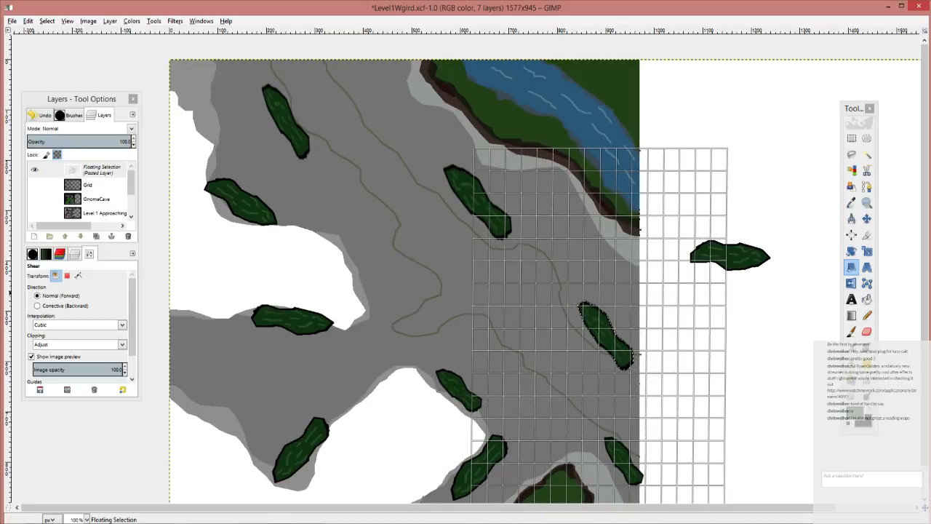
left_click(38, 307)
left_click_drag(595, 280, 665, 348)
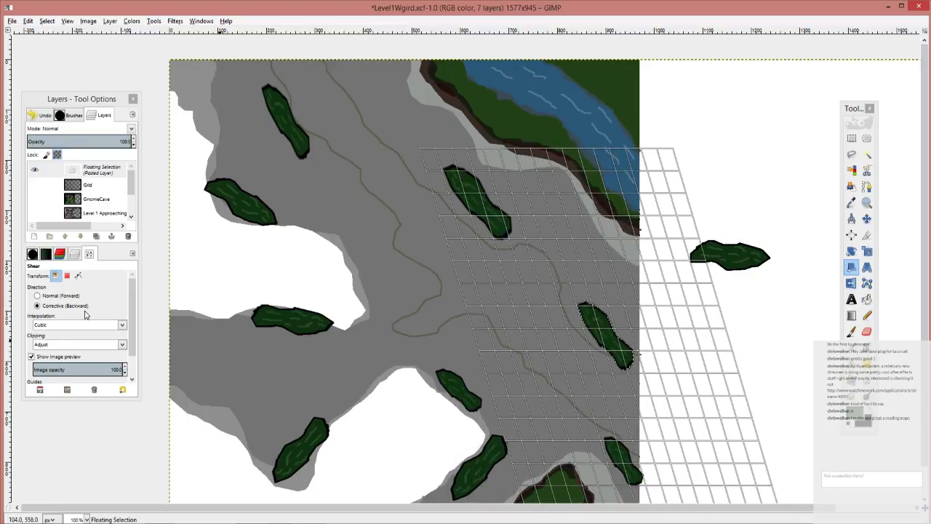
left_click(37, 296)
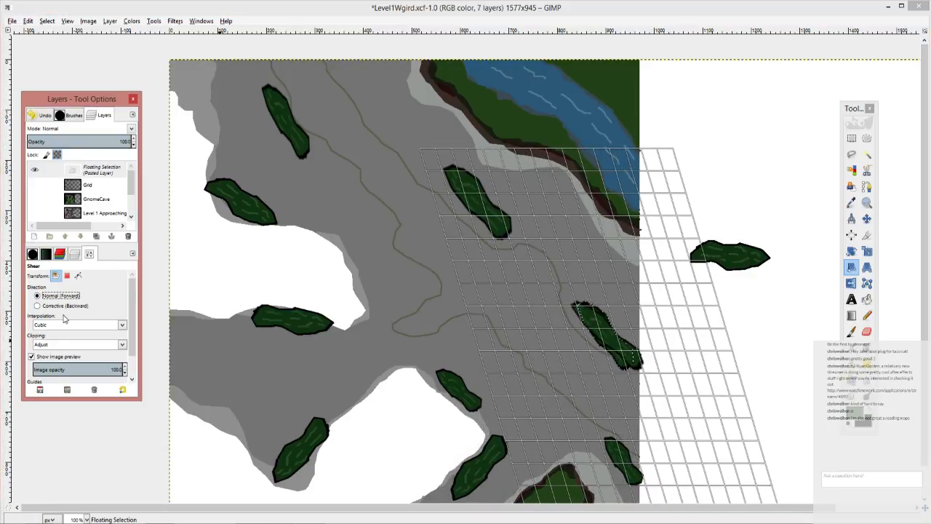
Step: Set the Shear tool's interpolation to None and its guides to No guides
scroll(64, 317, "down", 1)
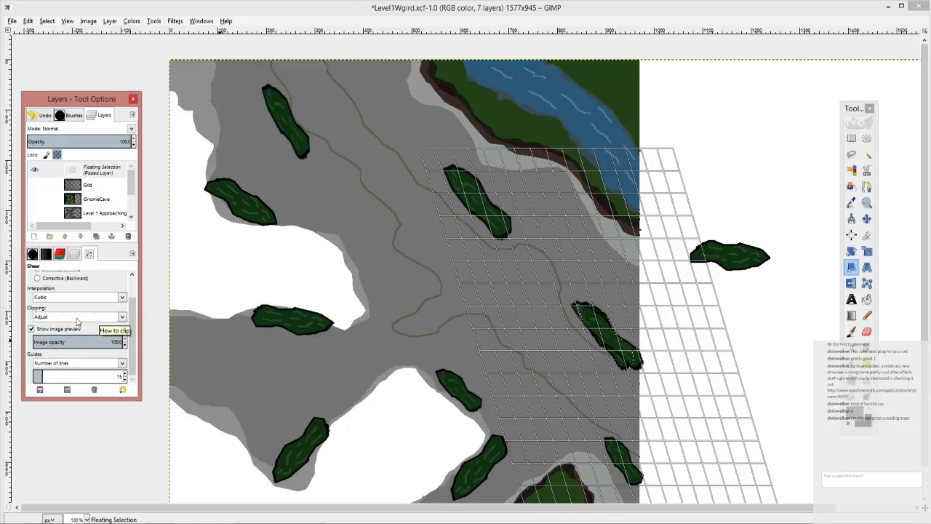
scroll(80, 298, "up", 2)
scroll(85, 299, "up", 1)
left_click(123, 363)
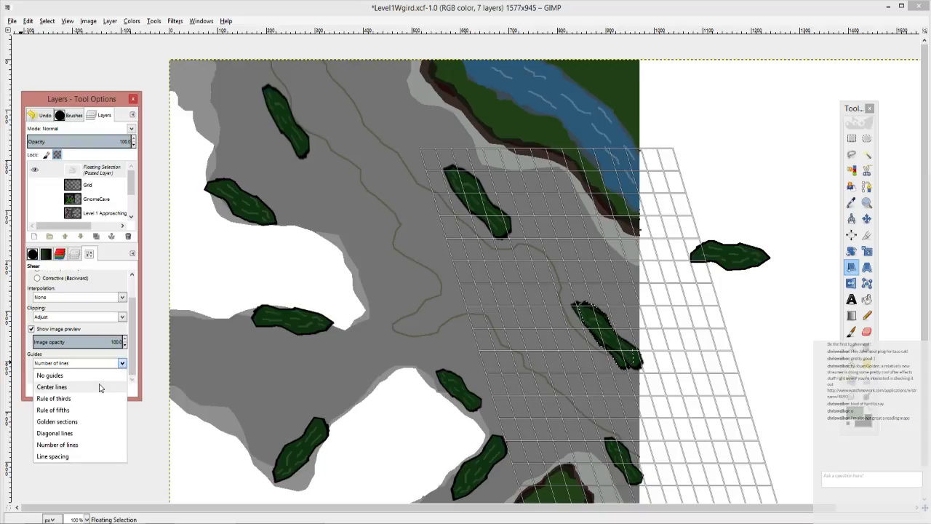
left_click(100, 386)
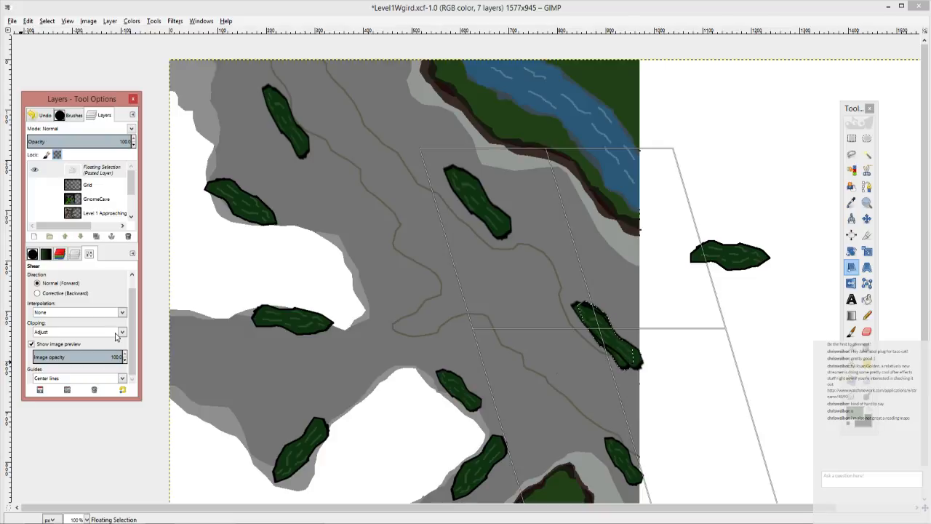
left_click(122, 379)
left_click(87, 394)
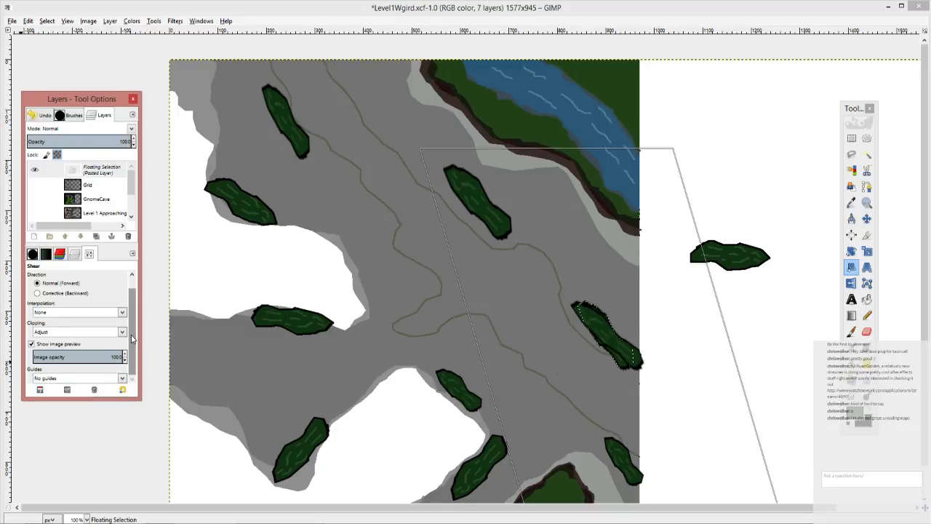
scroll(132, 338, "up", 1)
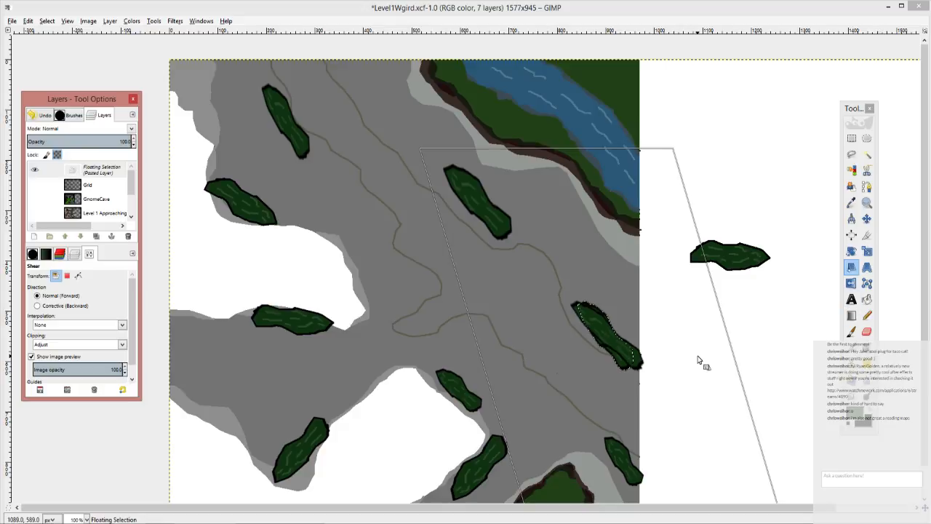
Step: Apply the shear and move the slanted bush up and left onto the path's outer line
key("Return")
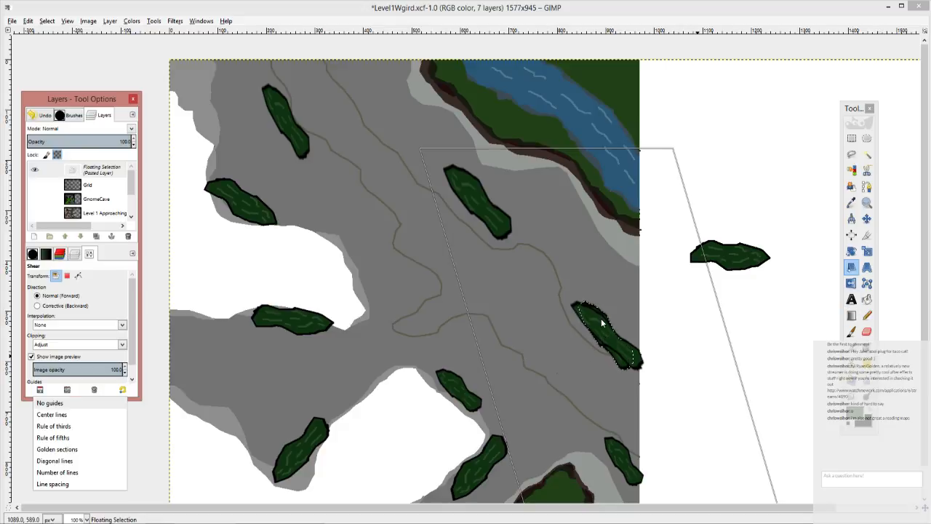
key("Escape")
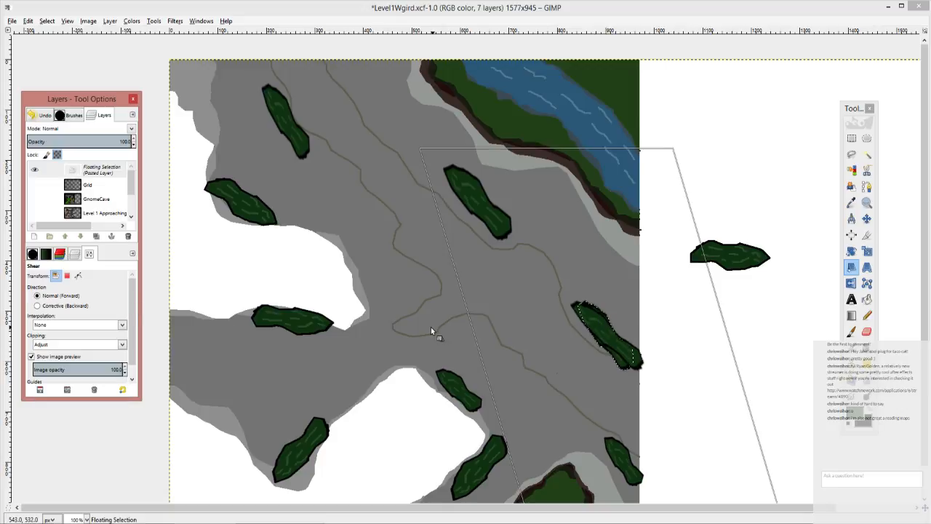
key("space")
left_click(779, 162)
key("Return")
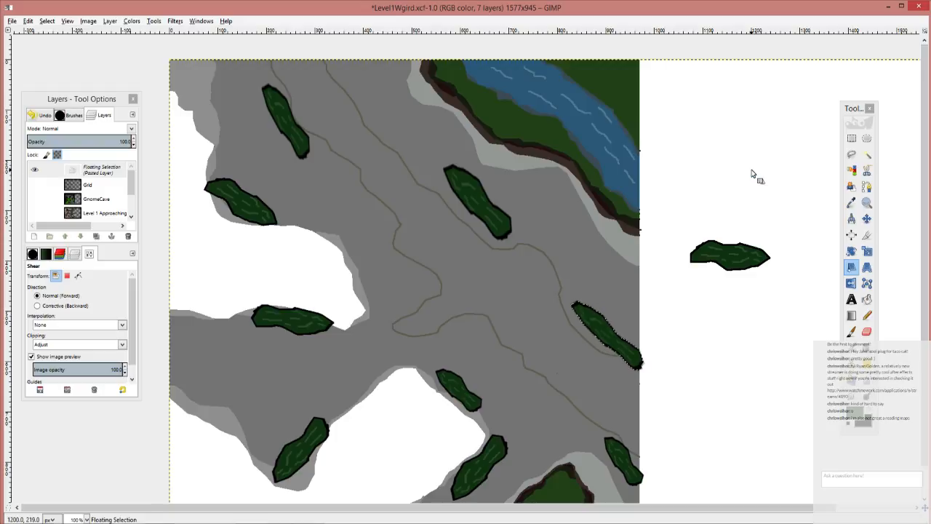
key("m")
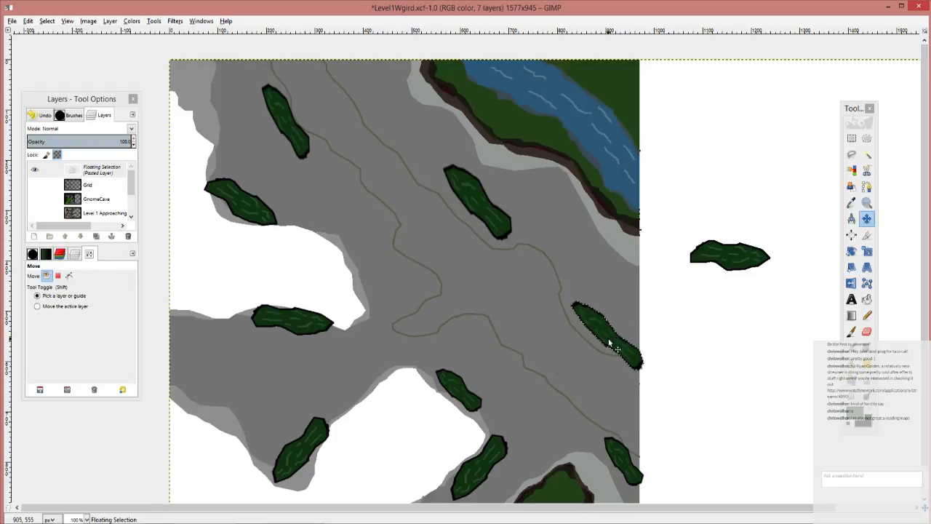
left_click_drag(603, 328, 582, 309)
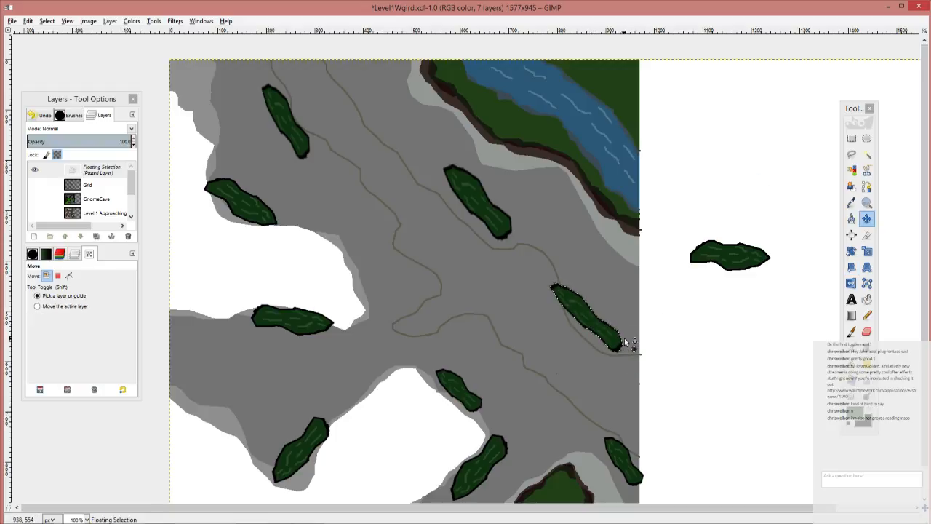
Step: Shrink the slanted bush in both width and height by scaling the floating selection
key("shift+s")
left_click(629, 337)
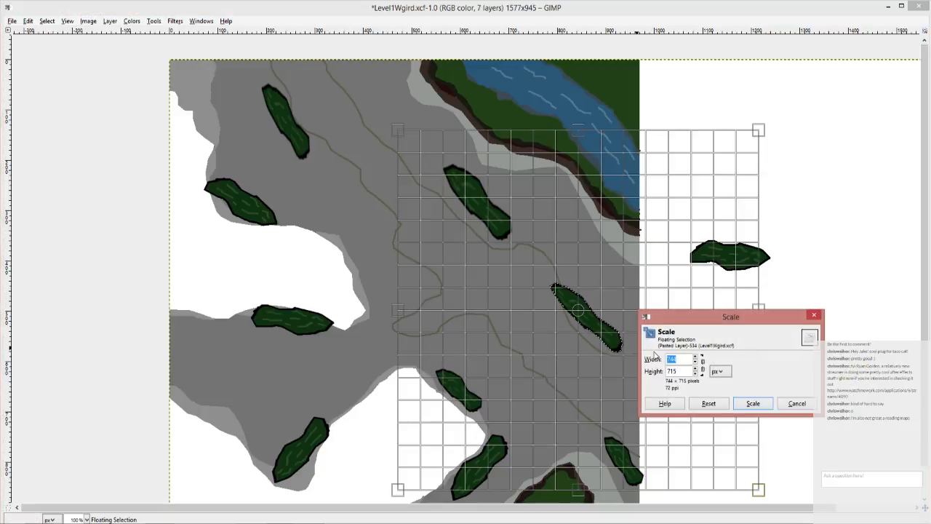
left_click_drag(777, 321, 394, 224)
key("Tab")
left_click_drag(758, 315, 611, 315)
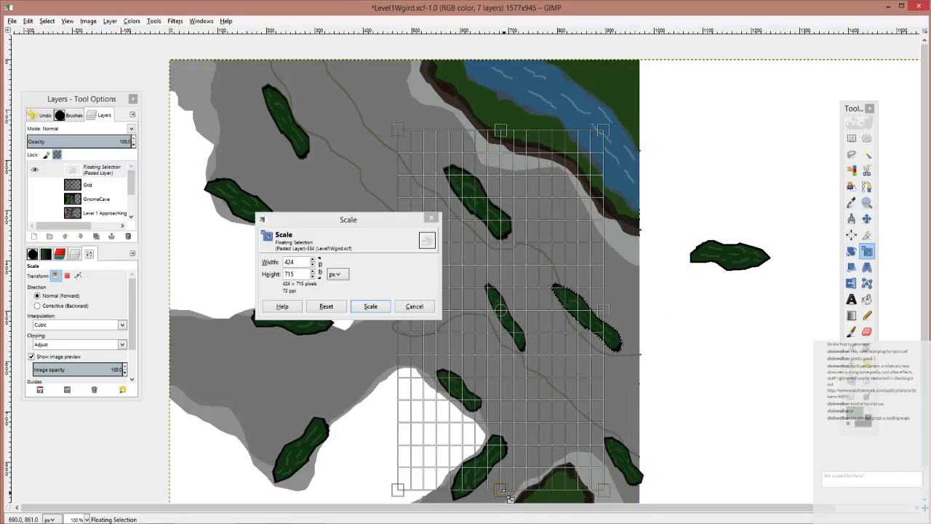
left_click_drag(505, 491, 511, 332)
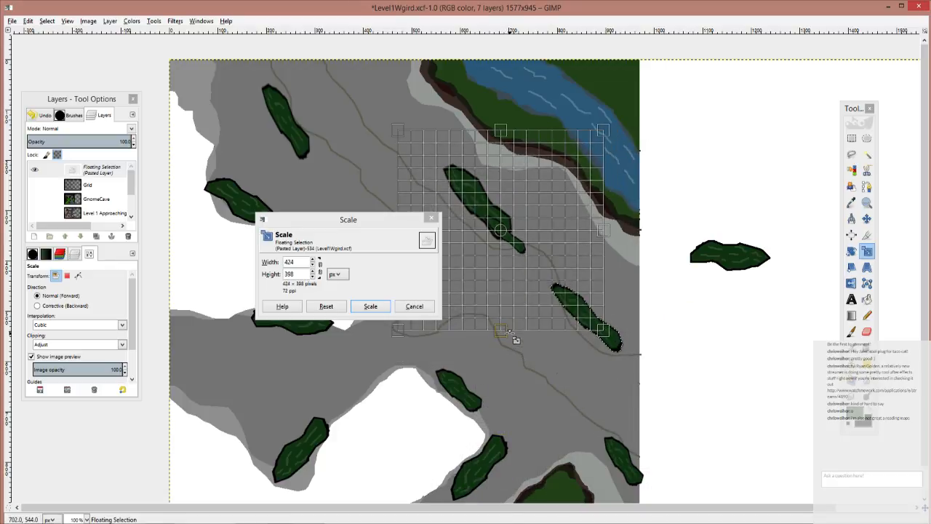
left_click_drag(603, 131, 671, 99)
left_click(366, 308)
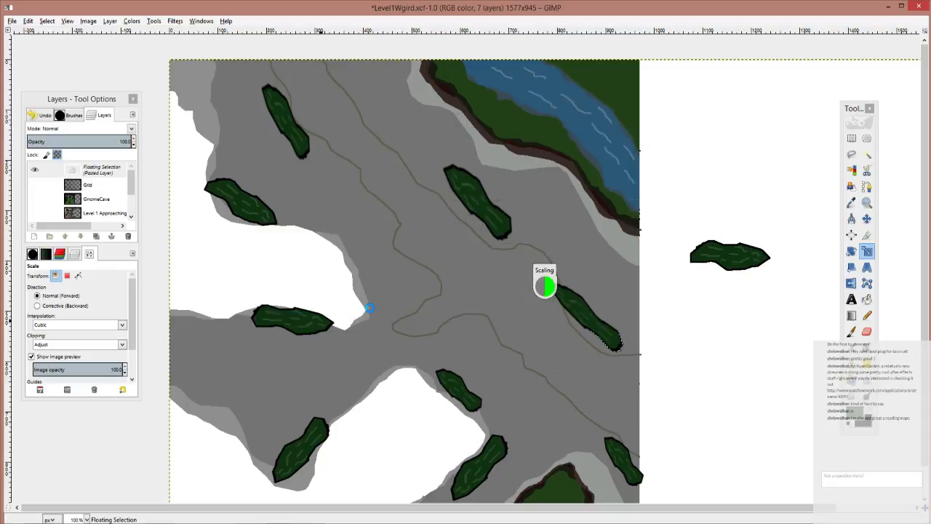
Step: Move the shrunken bush down into the bend of the path's outer line near the map's right edge
key("m")
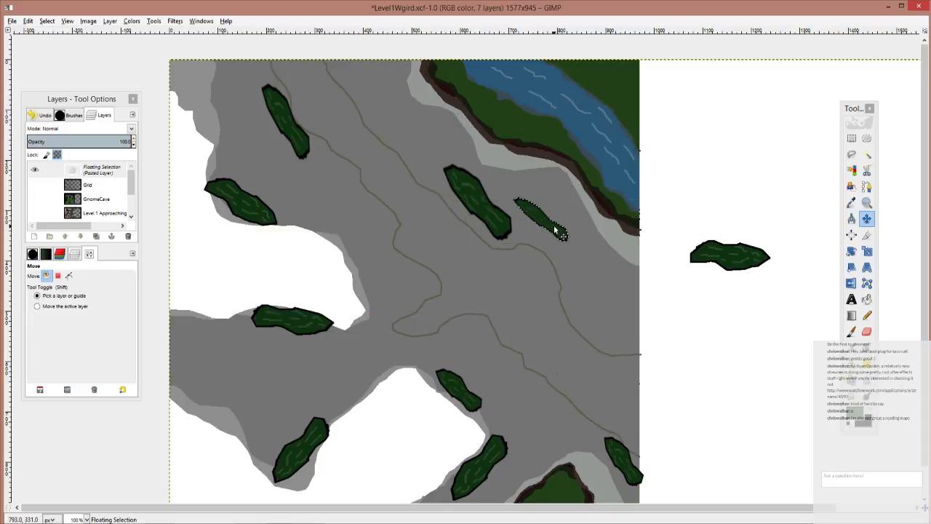
left_click_drag(557, 231, 603, 332)
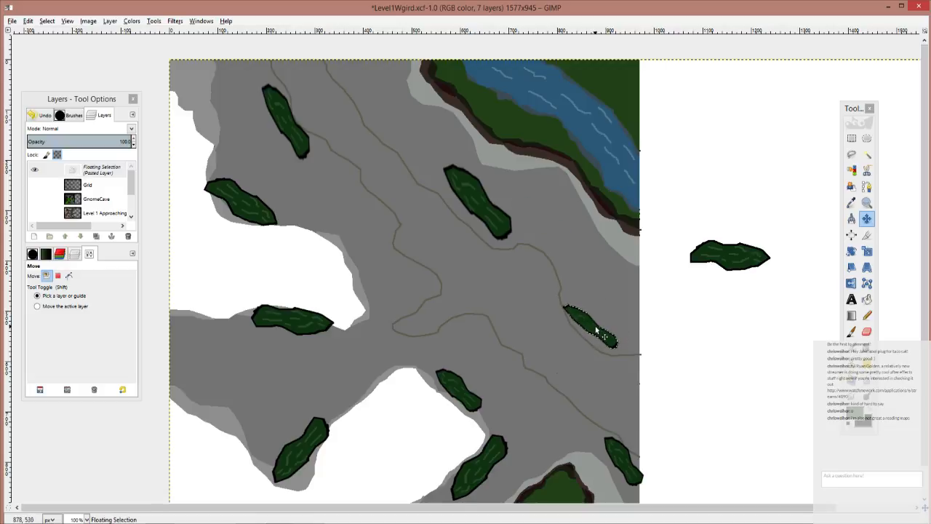
left_click_drag(493, 355, 615, 431)
scroll(615, 432, "down", 1)
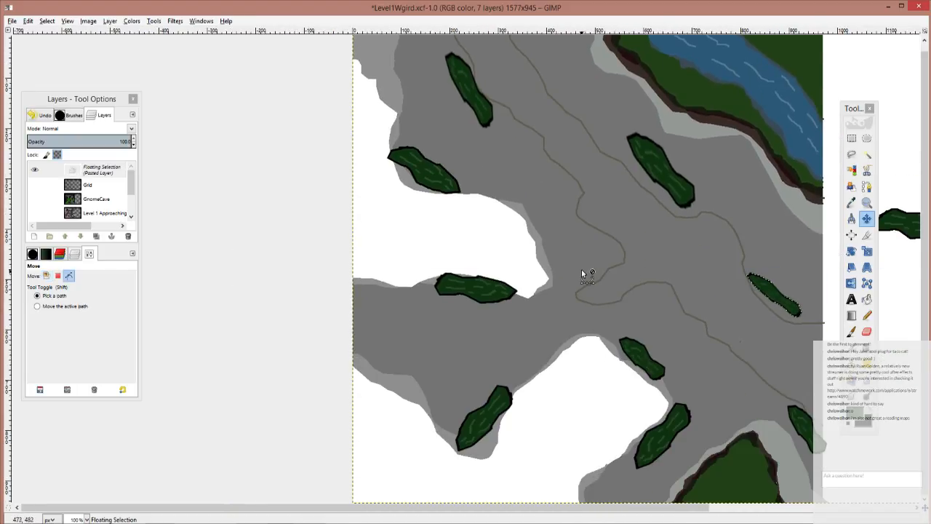
Step: Set the Move tool back to layer mode and anchor the floating bush with the Rectangle Select tool active
scroll(587, 272, "down", 1)
left_click_drag(588, 272, 451, 272)
scroll(451, 271, "up", 2)
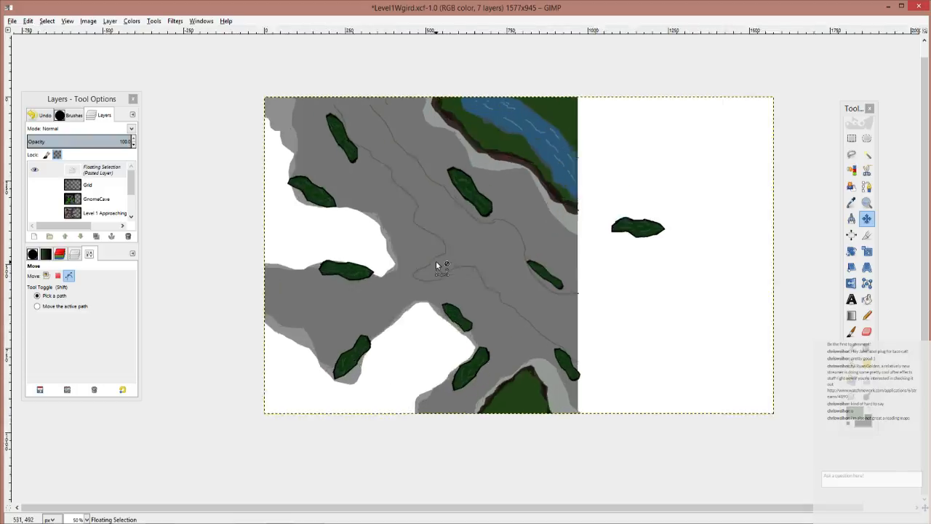
left_click(46, 275)
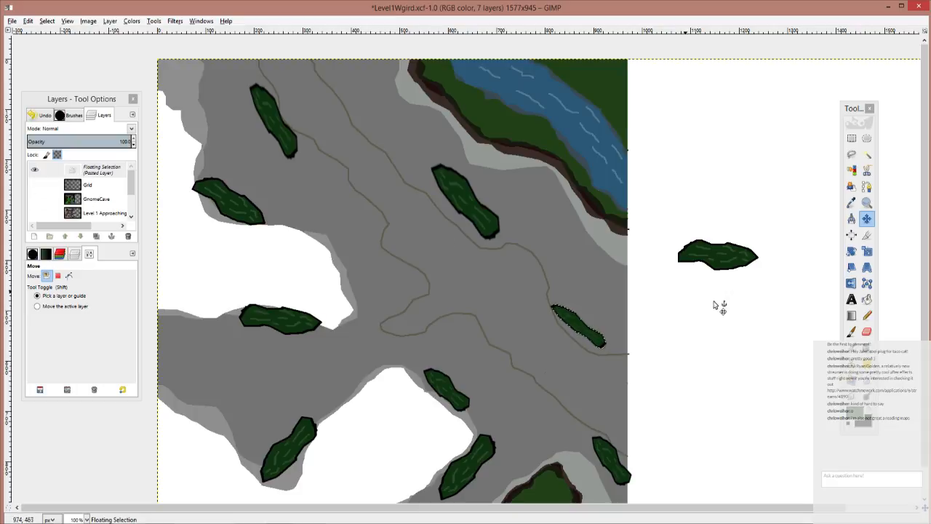
left_click(851, 138)
left_click(771, 186)
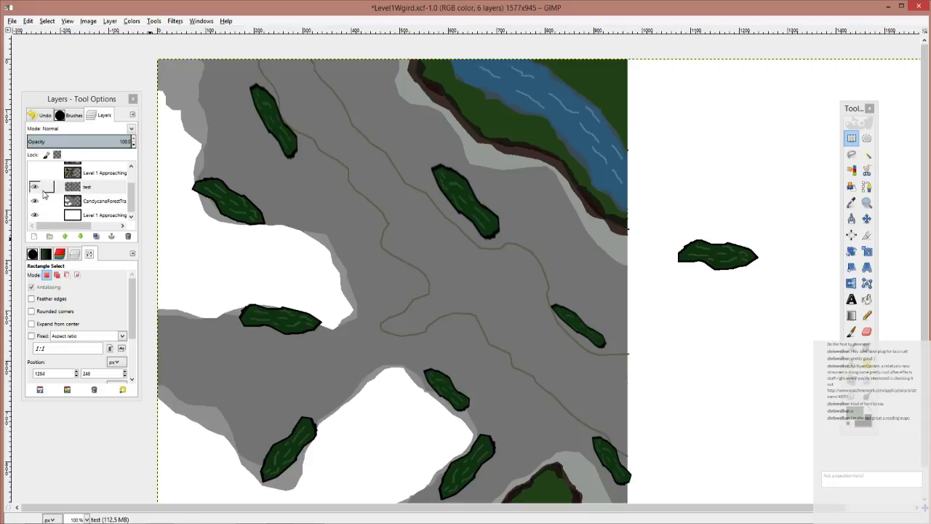
Step: Select the Level 1 Approaching candycane Forest layer and make it visible above the test layer
left_click(41, 187)
left_click(35, 187)
left_click(34, 187)
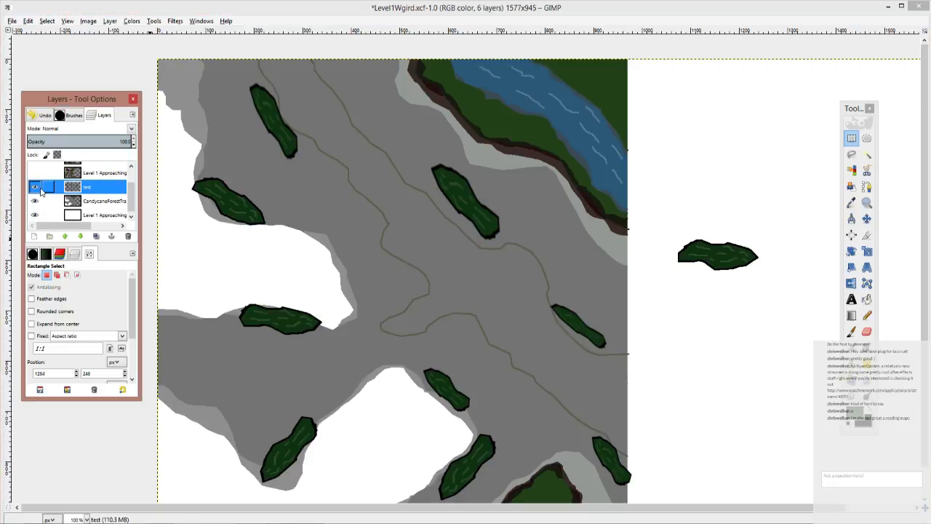
scroll(87, 197, "up", 2)
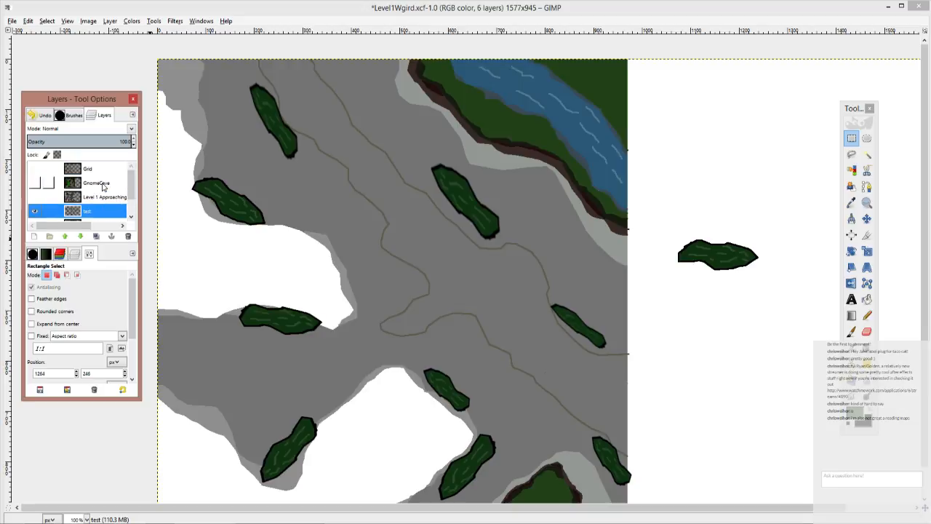
left_click(94, 183)
left_click(99, 199)
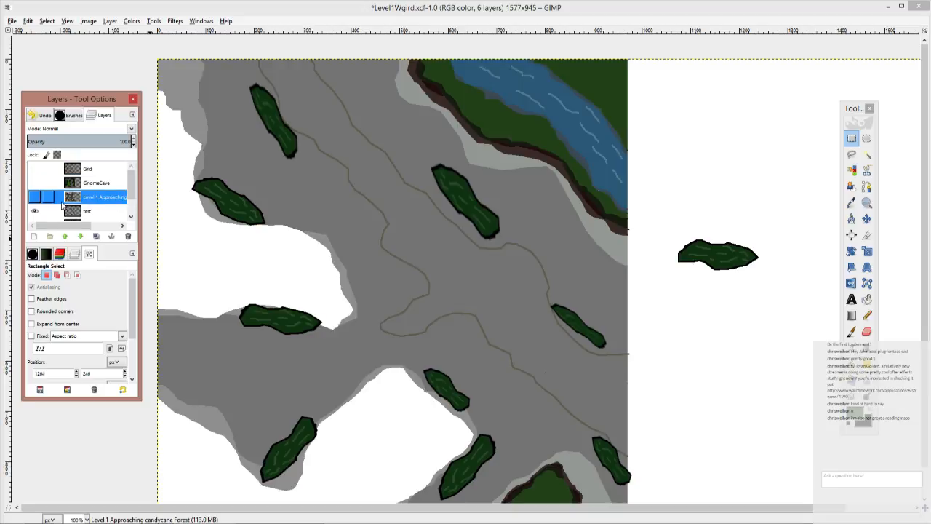
left_click(34, 197)
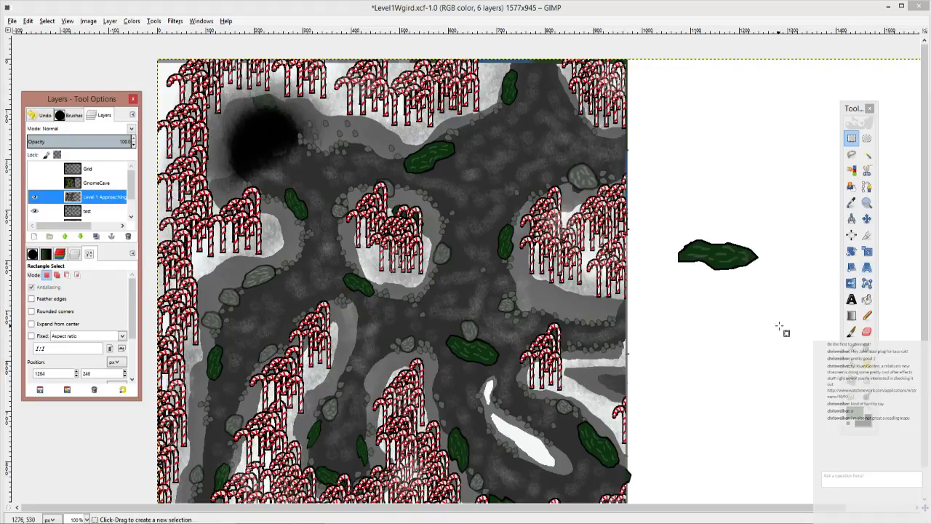
Step: Sample the grey of the large boulder on the candycane forest layer as a drawing colour
left_click(851, 203)
scroll(584, 175, "up", 2)
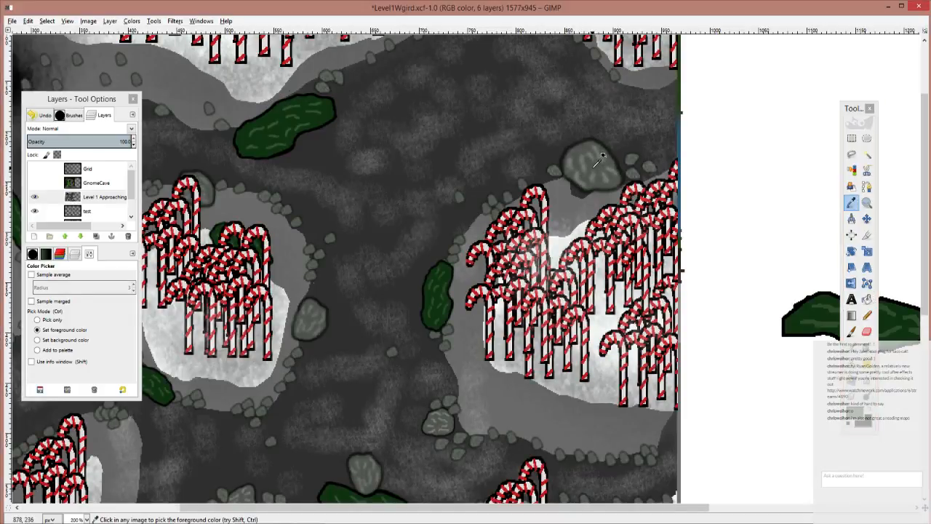
left_click(860, 422)
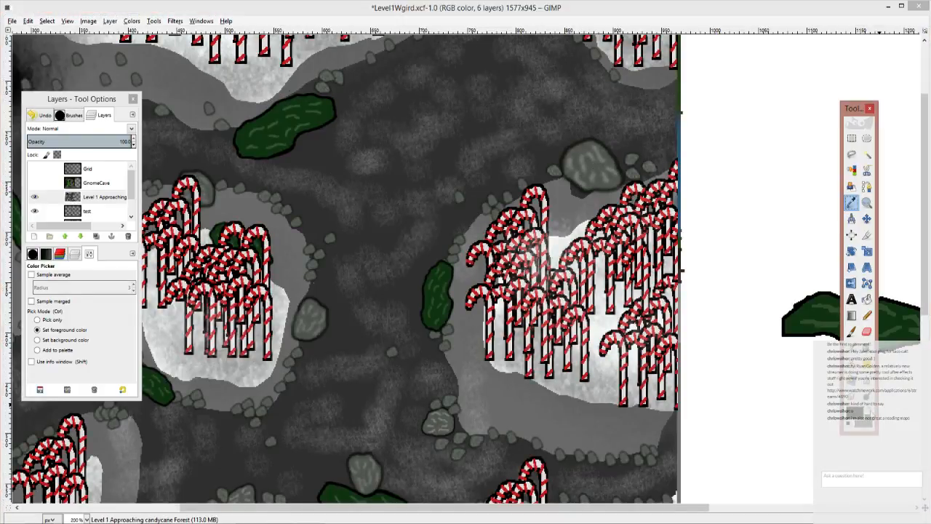
Step: Draw a closed black rock outline on the test layer with the size 3 Pencil, in the blank area above the spare bush
left_click_drag(703, 269, 363, 297)
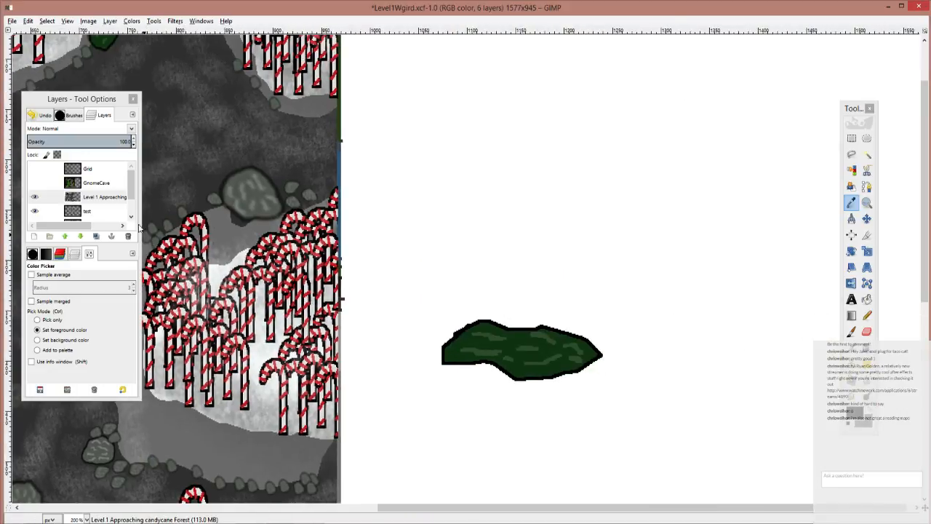
left_click(867, 315)
left_click(525, 139)
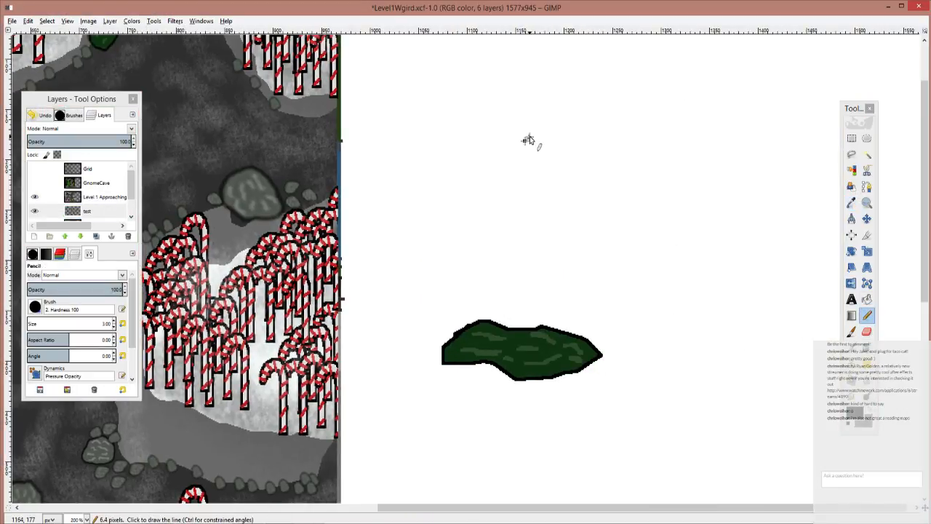
mouse_move(536, 132)
left_mouse_down()
mouse_move(574, 137)
mouse_move(600, 172)
mouse_move(590, 186)
mouse_move(557, 191)
mouse_move(533, 175)
mouse_move(526, 153)
left_mouse_up()
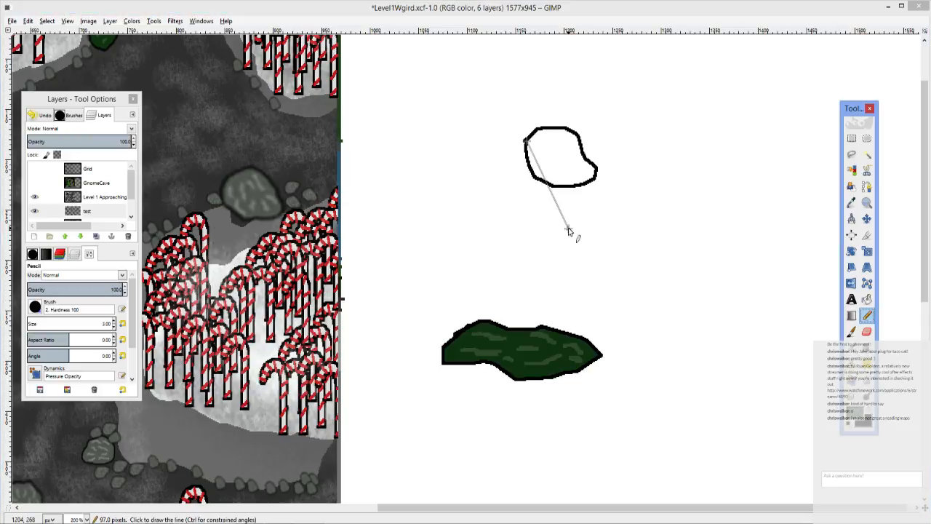
Step: Fill the rock outline with the sampled dark grey using Bucket Fill
key("shift+b")
left_click(575, 178)
left_click_drag(576, 252, 614, 363)
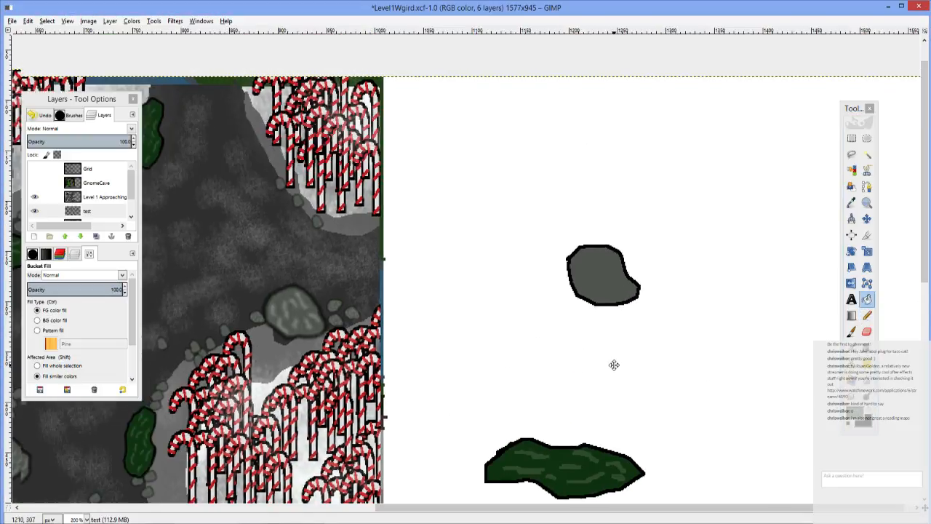
Step: Switch to the Pencil and lighten the foreground grey to value 54 (828b81)
key("n")
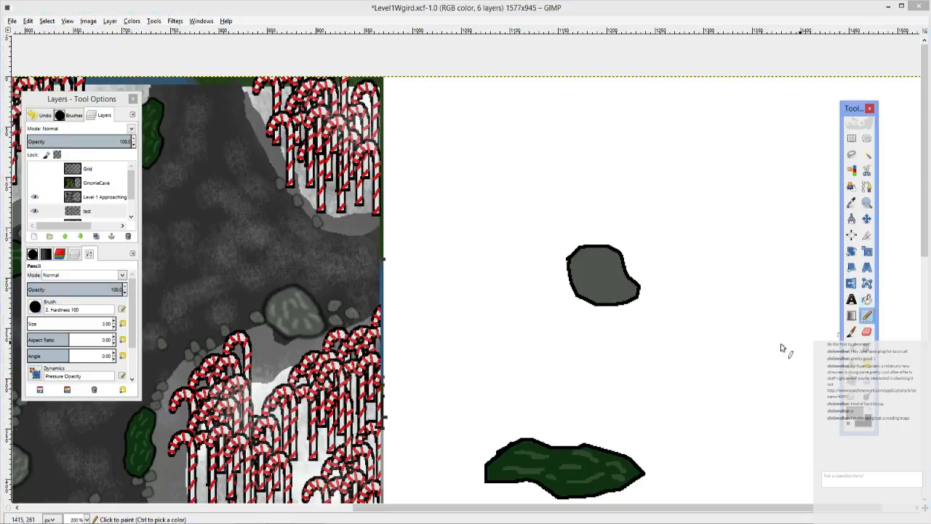
left_click(856, 414)
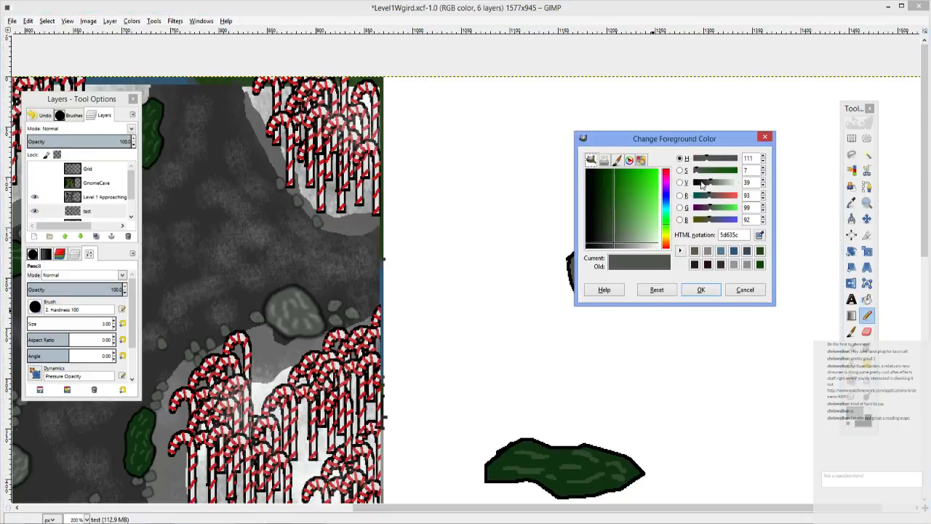
left_click_drag(701, 184, 719, 185)
left_click(712, 292)
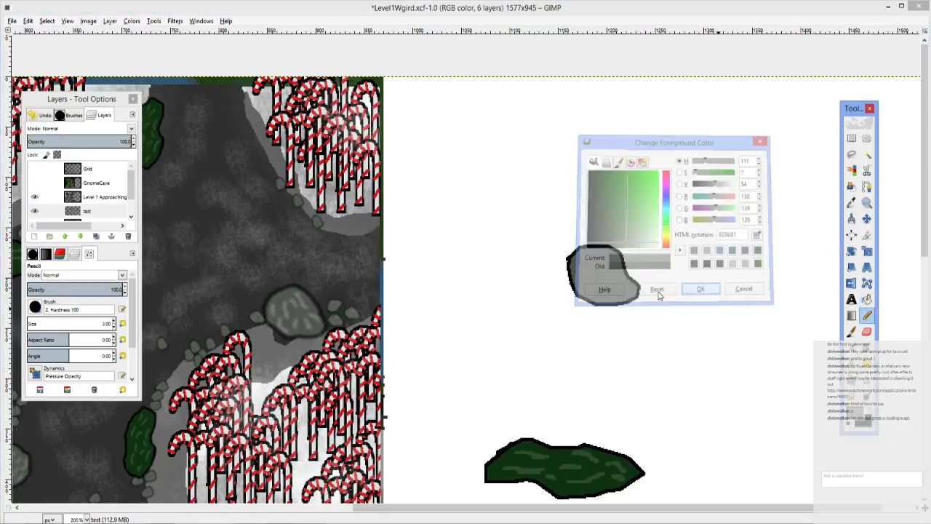
Step: Draw several short, wavy light-grey highlight strokes inside the rock
left_click(592, 282)
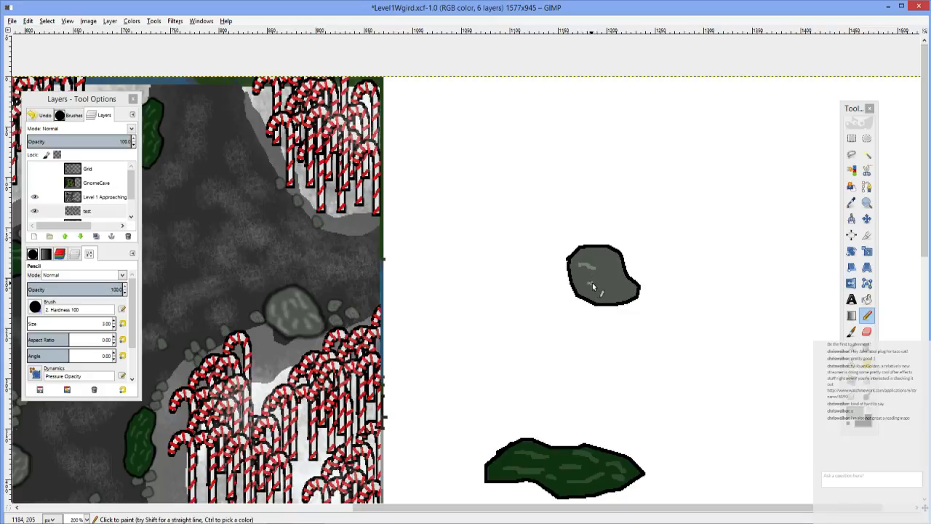
mouse_move(603, 289)
left_mouse_down()
mouse_move(608, 266)
mouse_move(625, 286)
left_mouse_up()
scroll(616, 313, "right", 1)
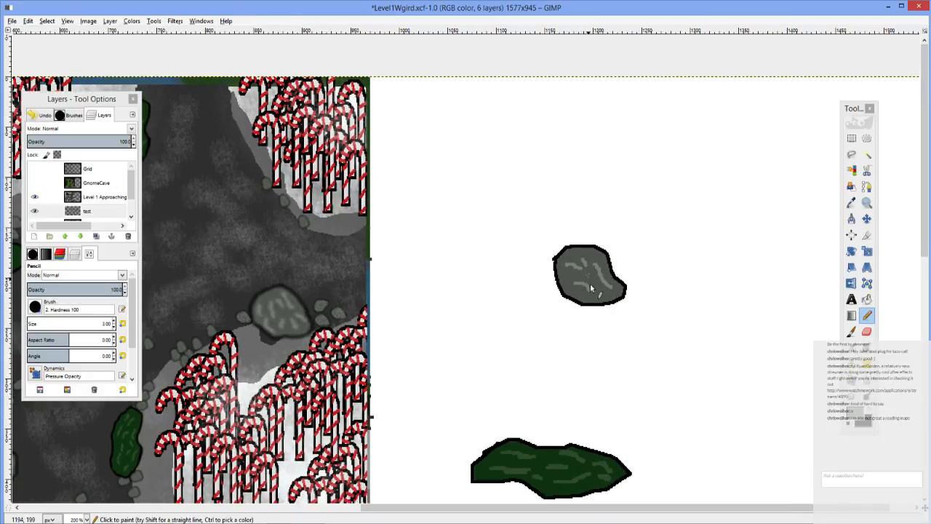
scroll(608, 316, "down", 3)
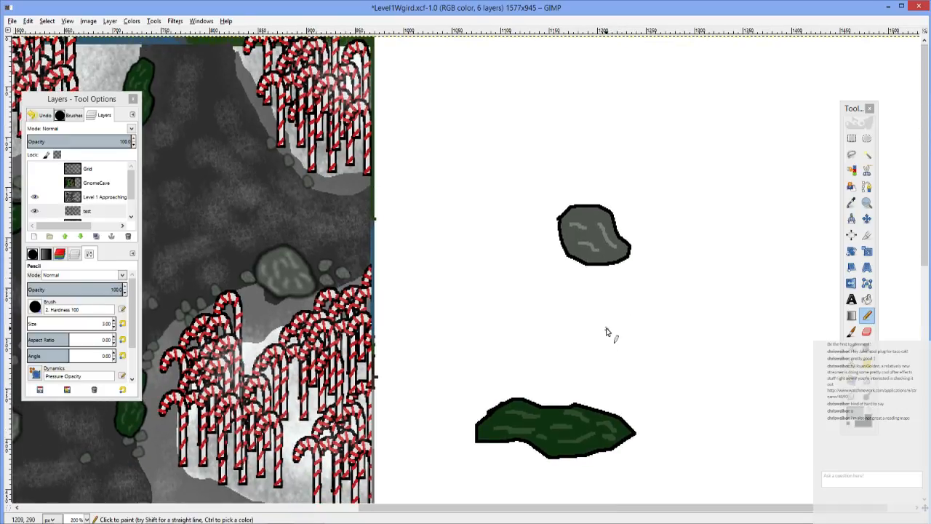
Step: Hide the Level 1 Approaching candycane Forest layer and make the test layer active
scroll(609, 298, "down", 2)
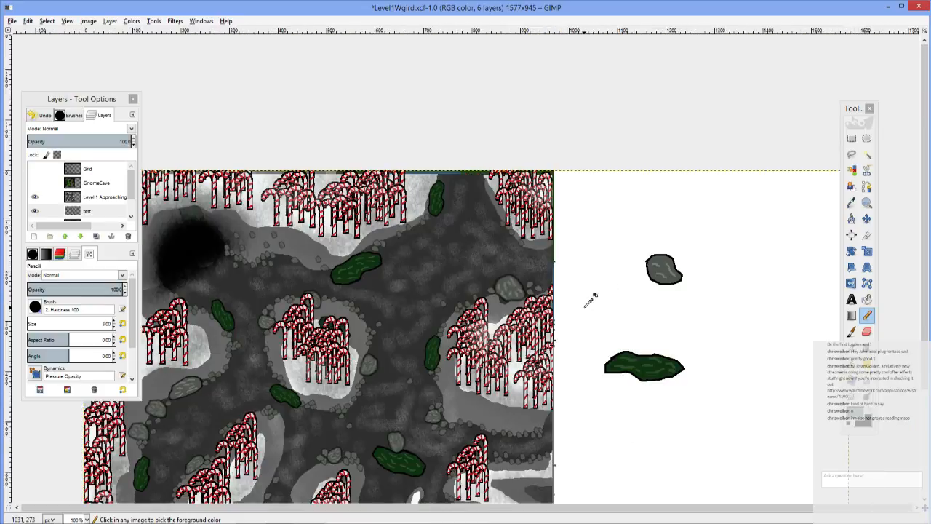
scroll(592, 276, "down", 1)
left_click_drag(591, 211, 473, 293)
scroll(482, 291, "up", 1)
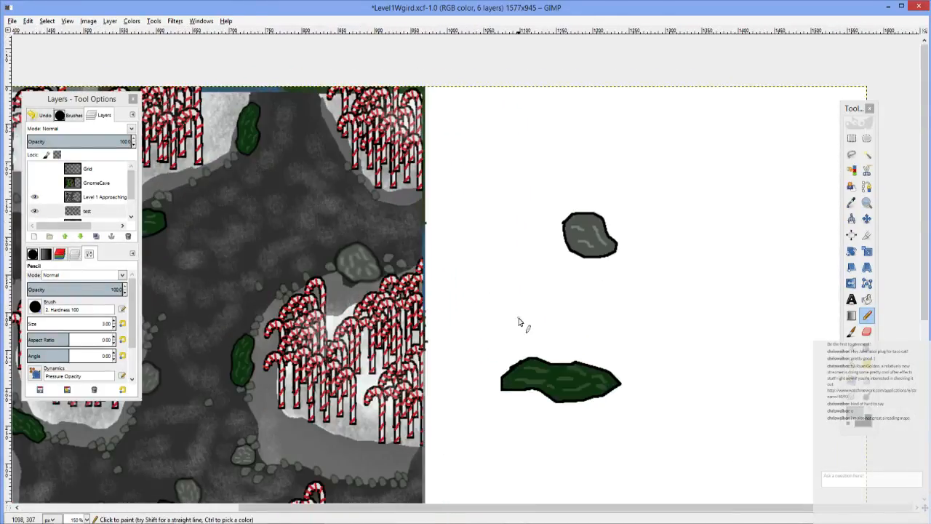
scroll(38, 181, "down", 2)
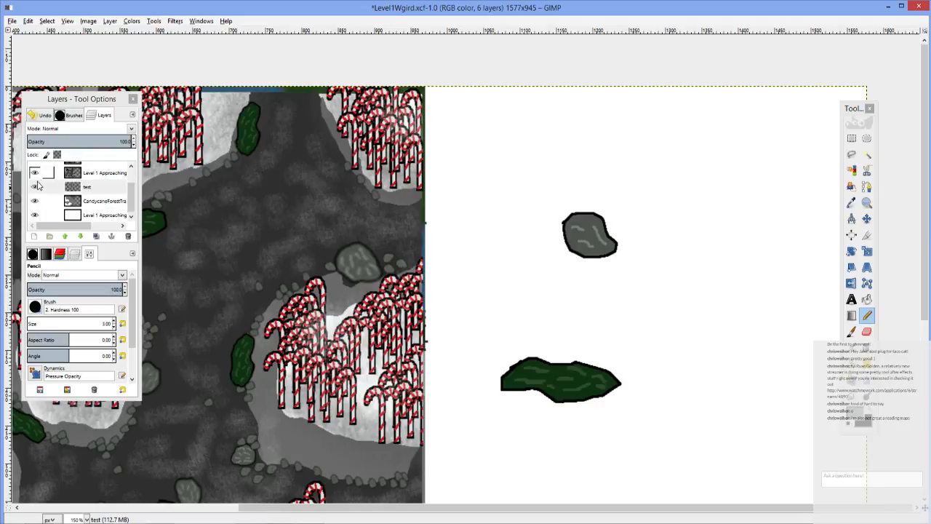
left_click(34, 187)
left_click(34, 187)
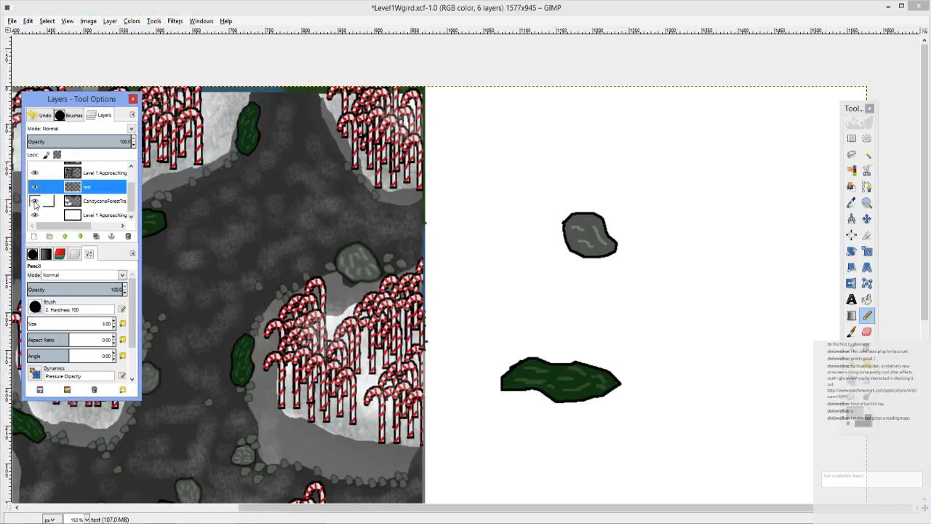
left_click(85, 205)
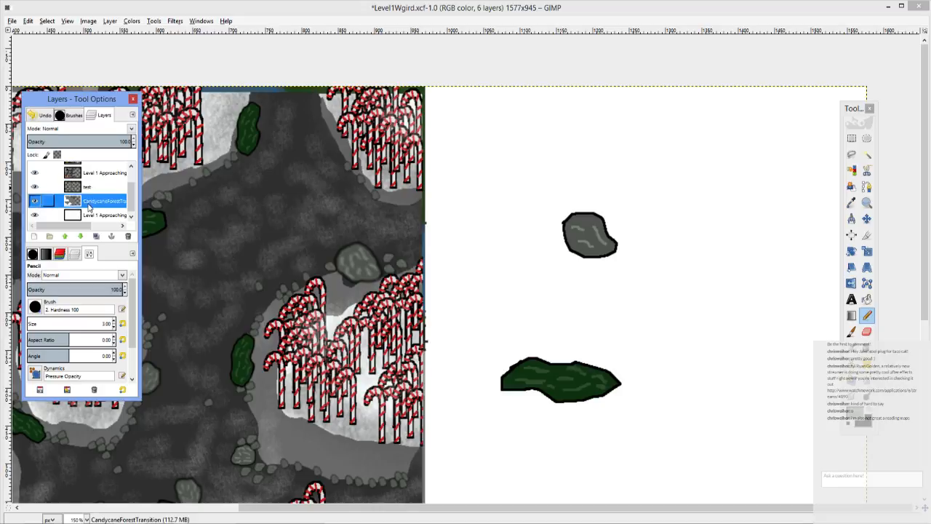
left_click(35, 214)
left_click_drag(34, 173, 37, 193)
left_click(35, 187)
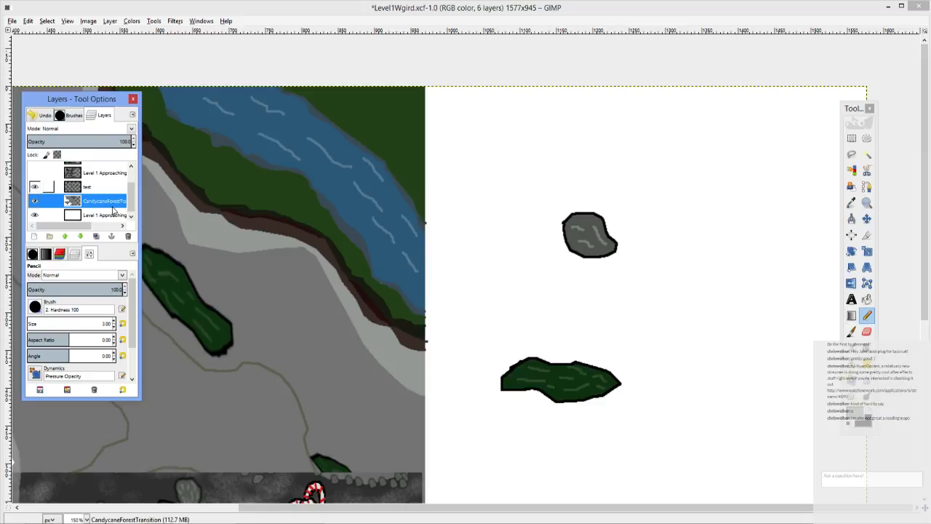
left_click_drag(285, 259, 398, 200)
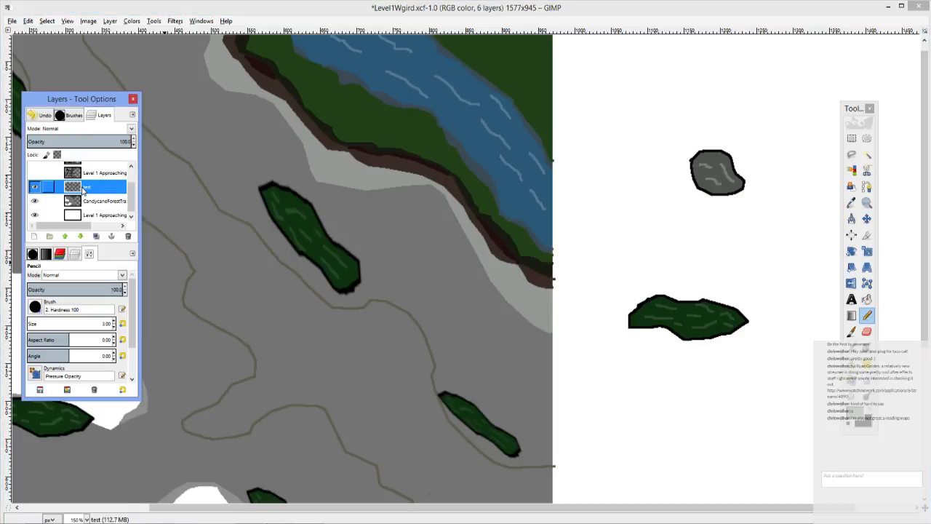
left_click_drag(589, 202, 630, 212)
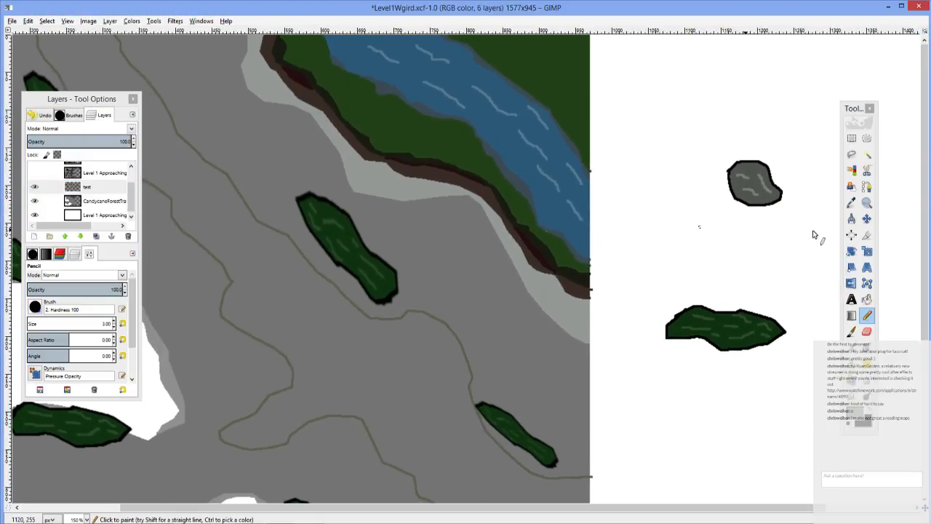
Step: Cut the rock out with a rectangular selection, paste it, and place it on the map between the bush and the river
left_click(852, 139)
left_click_drag(697, 113, 789, 222)
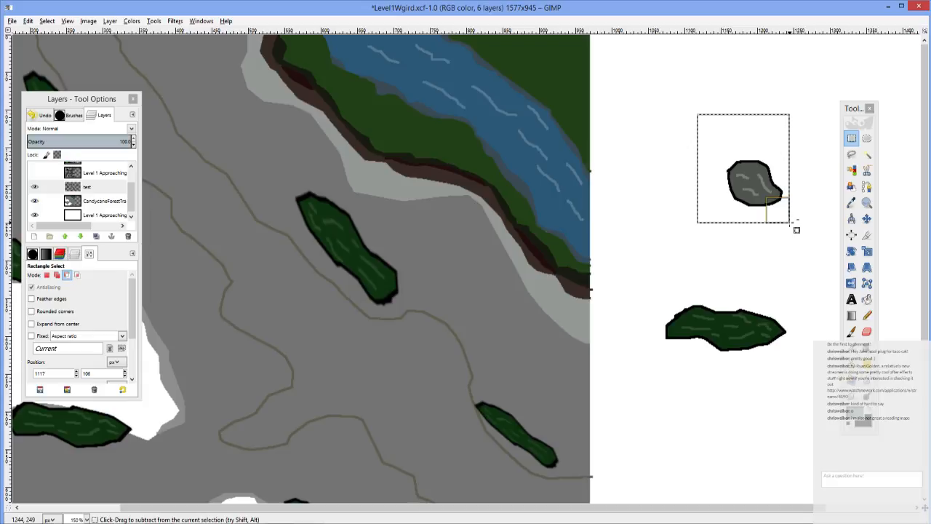
key("ctrl+x")
key("ctrl+v")
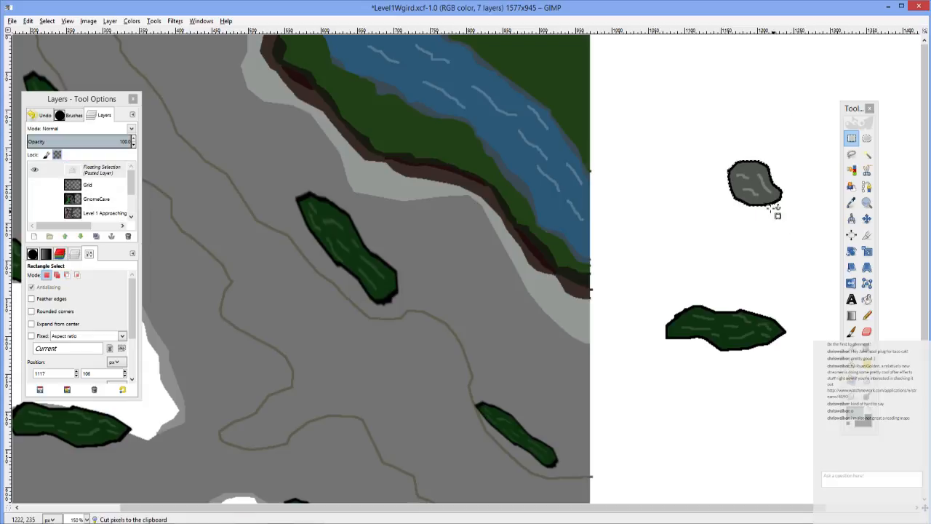
left_click_drag(752, 182, 457, 238)
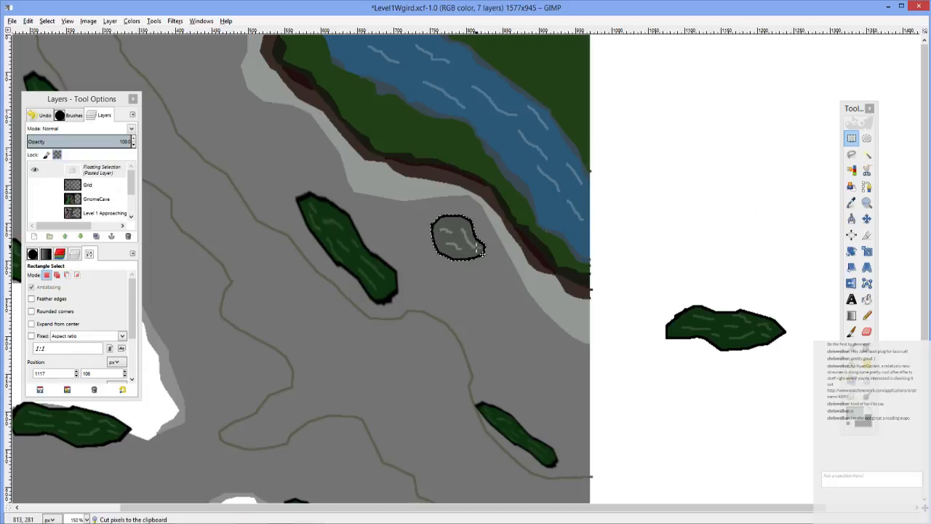
Step: Move the floating rock to the path's lower-left edge and scale the floating selection to 69 × 102 px
scroll(615, 263, "down", 2)
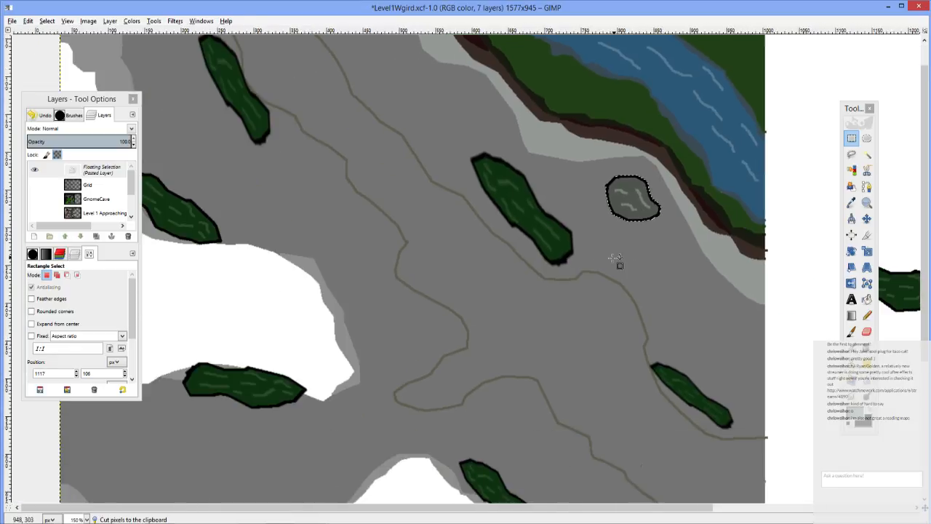
left_click_drag(466, 201, 250, 347)
key("shift")
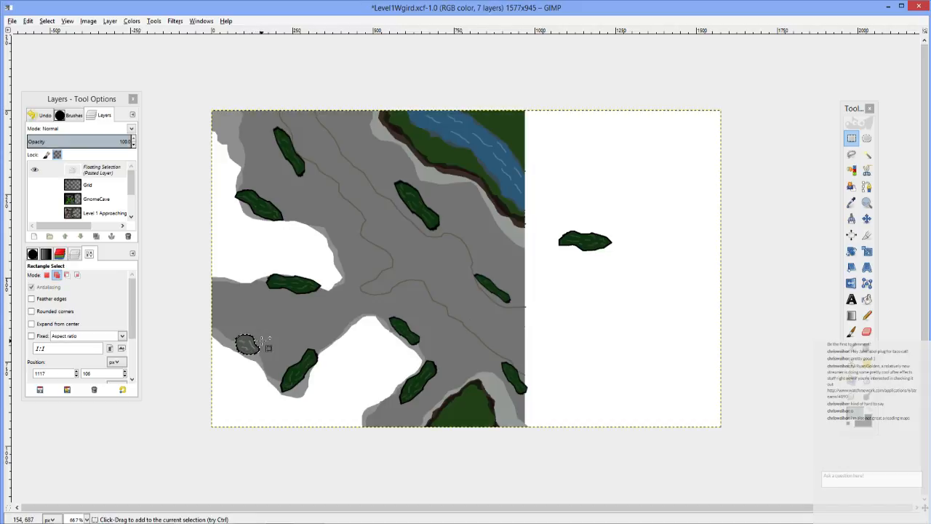
key("shift+s")
left_click(268, 347)
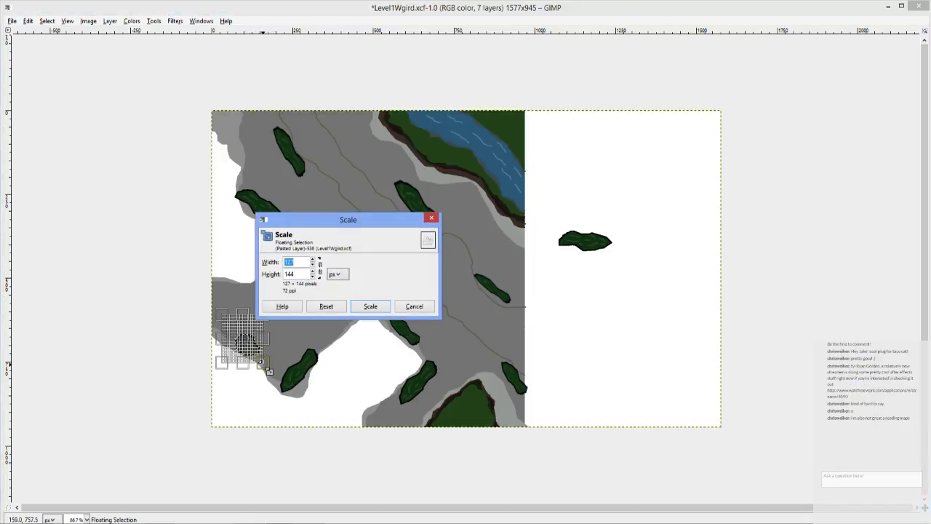
left_click_drag(251, 359, 251, 357)
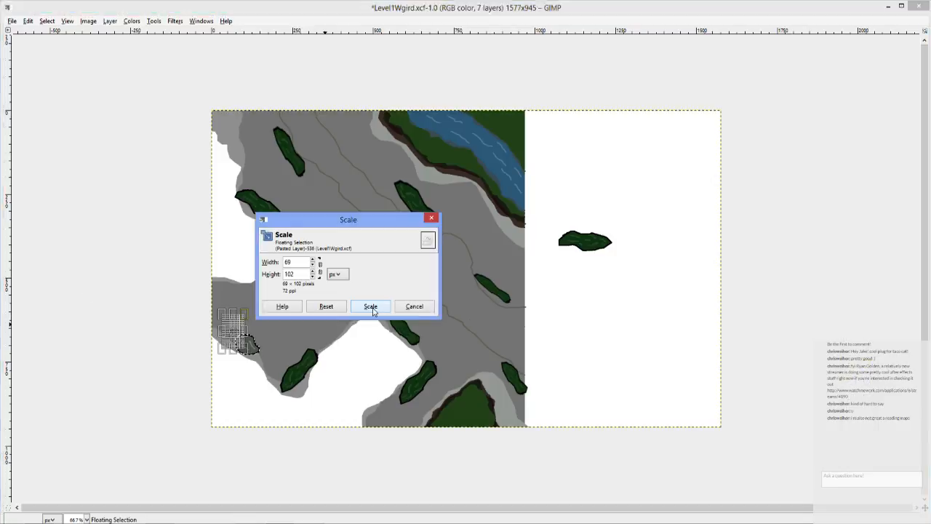
left_click(371, 306)
Step: Shift the shrunken rock slightly left onto the lighter border of the path
key("plus")
key("plus")
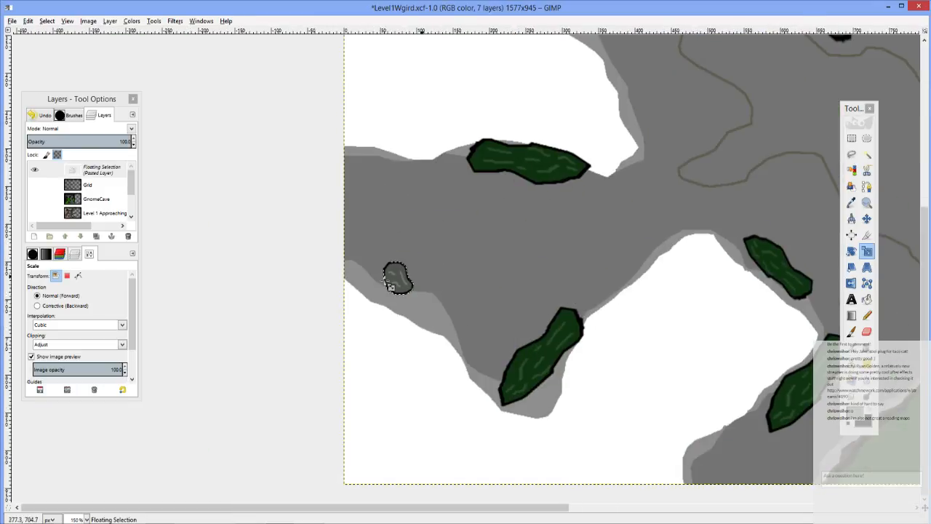
key("m")
left_click_drag(398, 280, 381, 283)
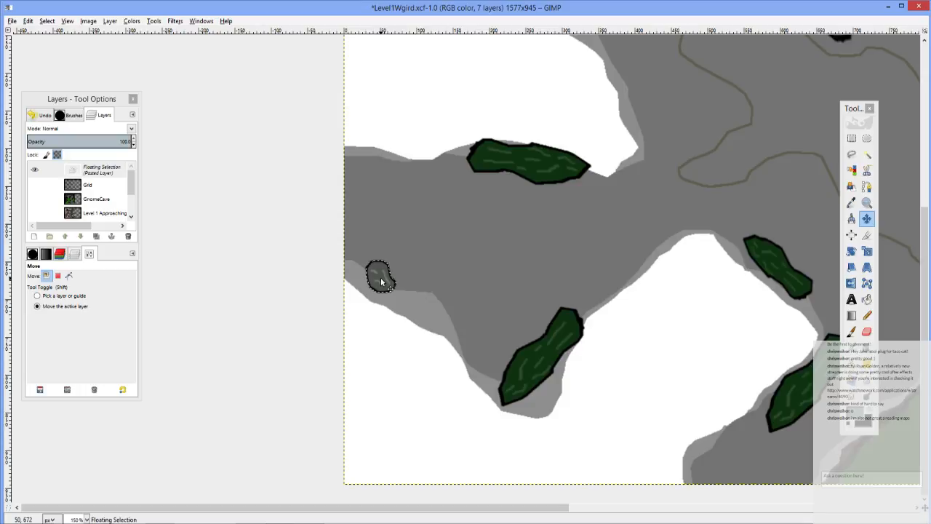
Step: Rotate the small rock so it lies lengthwise and reposition it on the path's lighter border
key("shift+r")
left_click(384, 287)
left_click_drag(325, 298, 348, 273)
left_click(228, 355)
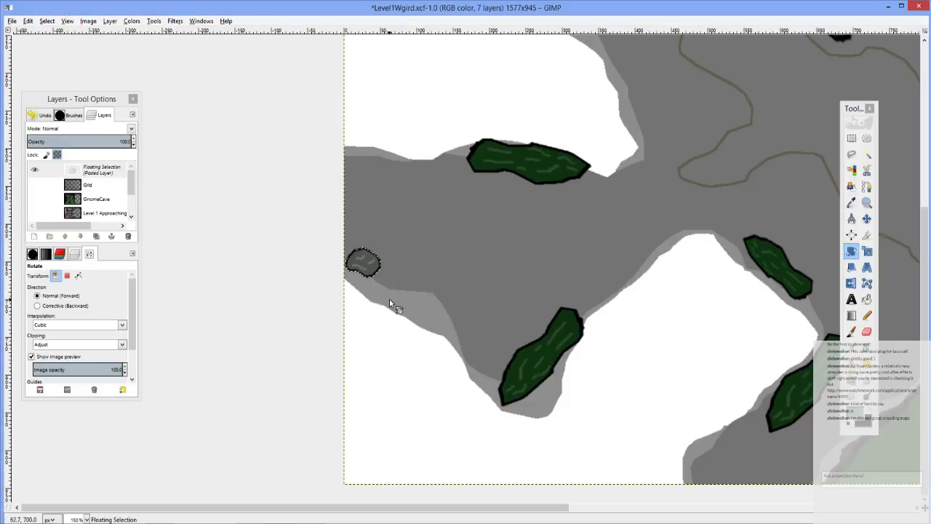
key("m")
left_click_drag(368, 269, 387, 288)
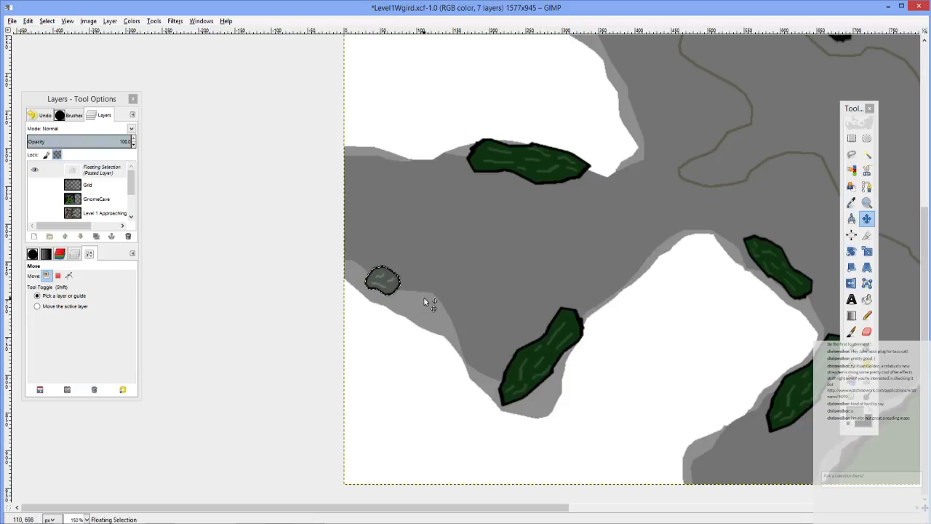
Step: Try to slant the small rock with the Shear tool
key("s")
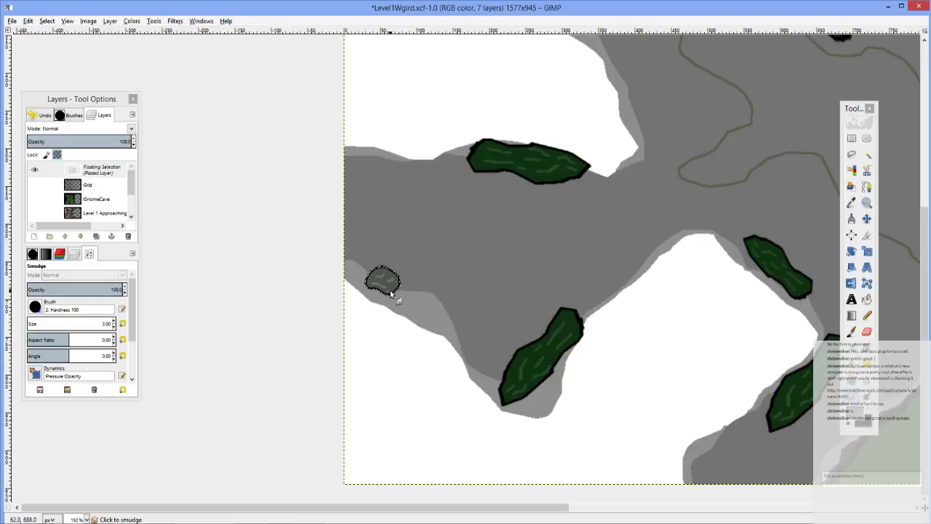
key("shift+h")
mouse_move(396, 293)
left_mouse_down()
mouse_move(424, 294)
mouse_move(347, 311)
mouse_move(411, 328)
mouse_move(271, 320)
left_mouse_up()
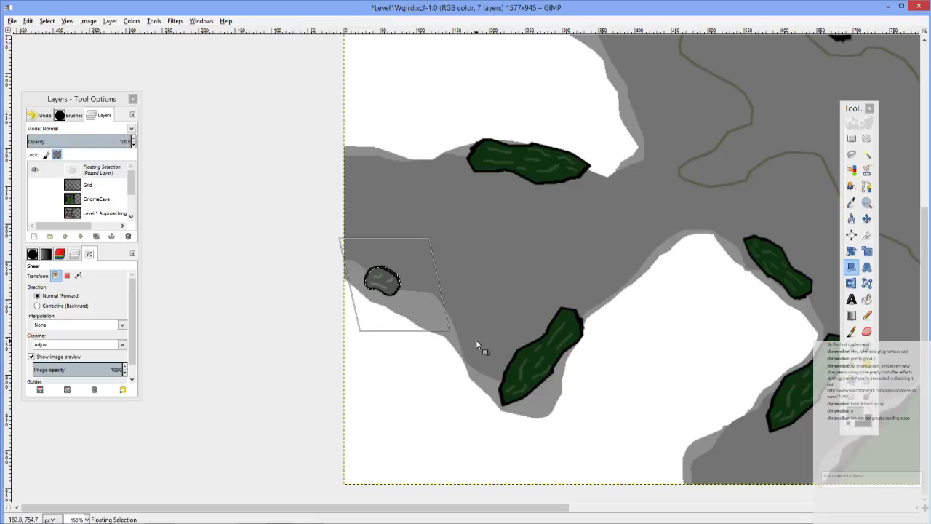
Step: Undo the shear, rotation, scaling and moves back to the full-size floating rock beside the river
scroll(477, 307, "down", 1)
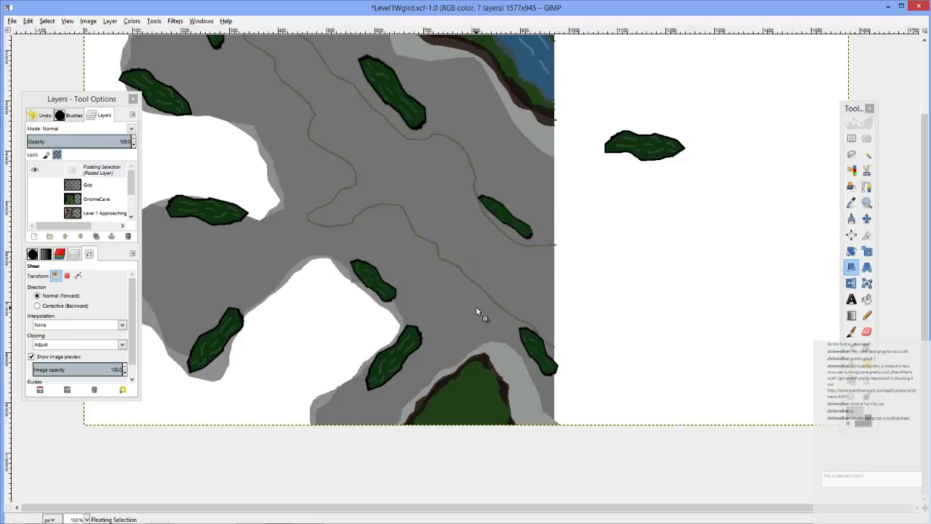
scroll(466, 309, "down", 1)
scroll(439, 317, "up", 1)
left_click_drag(436, 320, 571, 296)
key("ctrl+z")
key("ctrl+z")
key("ctrl+z")
key("ctrl+z")
key("ctrl+z")
key("ctrl+z")
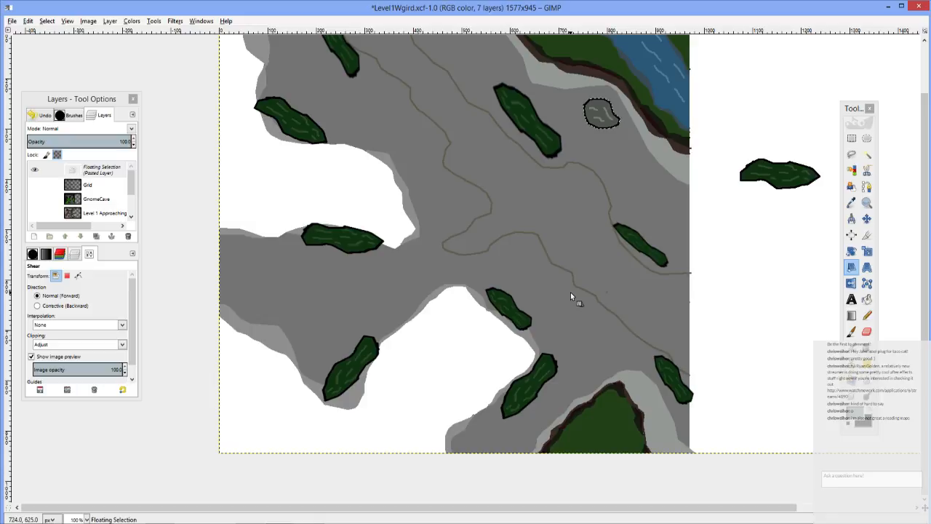
Step: Undo the rock's move onto the path, returning it to the white area above the spare bush
key("ctrl+z")
left_click_drag(743, 209, 661, 272)
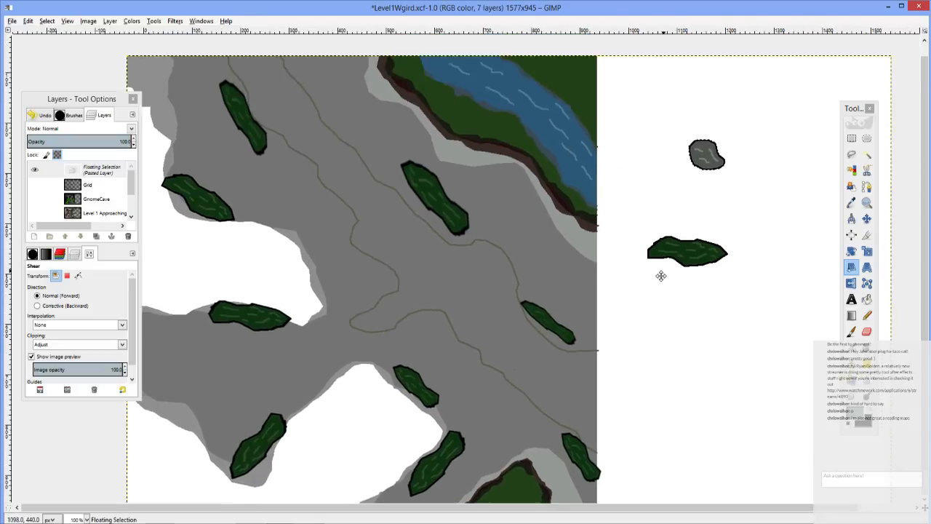
scroll(727, 145, "up", 4)
scroll(718, 182, "up", 1)
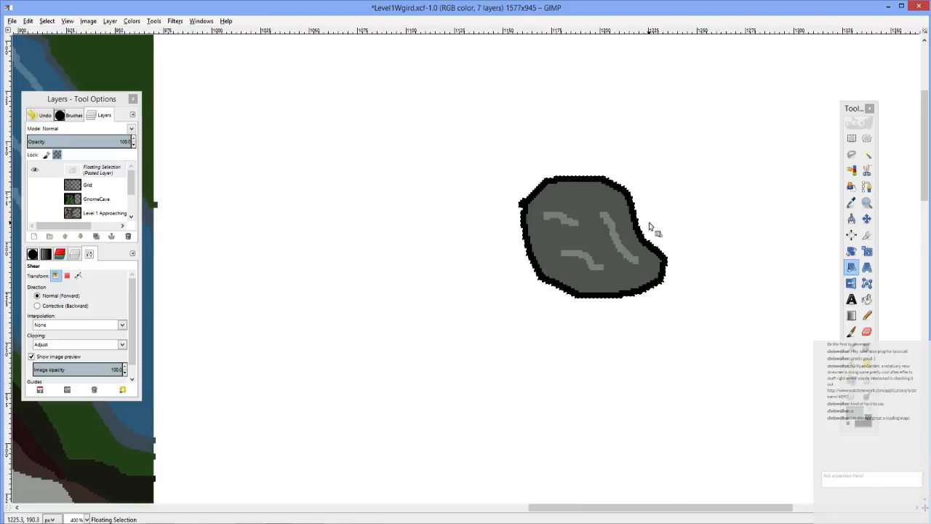
Step: Pencil extra light-grey highlight lines along the rock's bottom and top edges and on its lower-right lobe
left_click(866, 315)
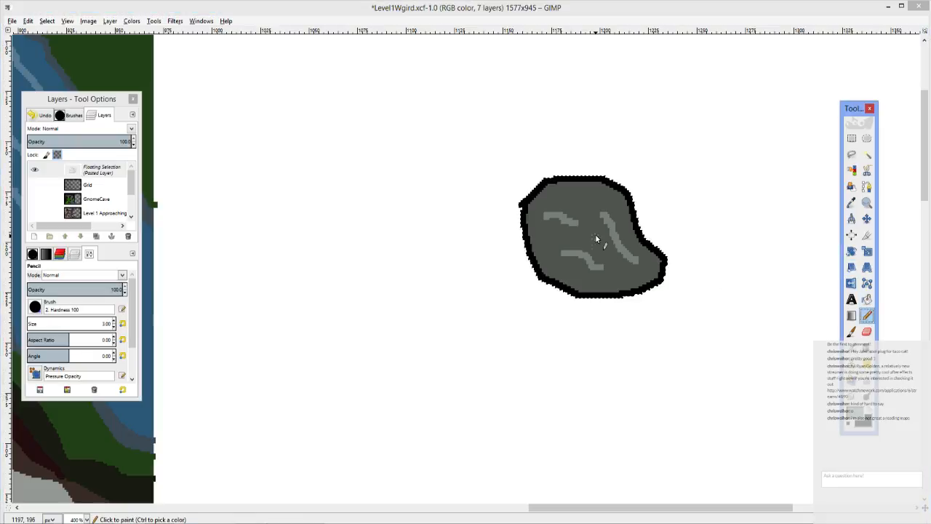
left_click_drag(581, 210, 590, 226)
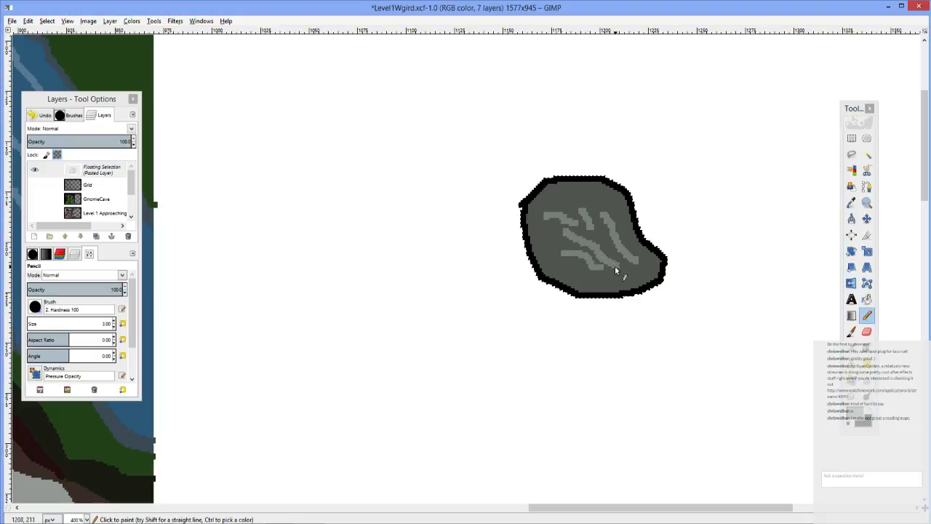
key("ctrl+z")
key("ctrl+z")
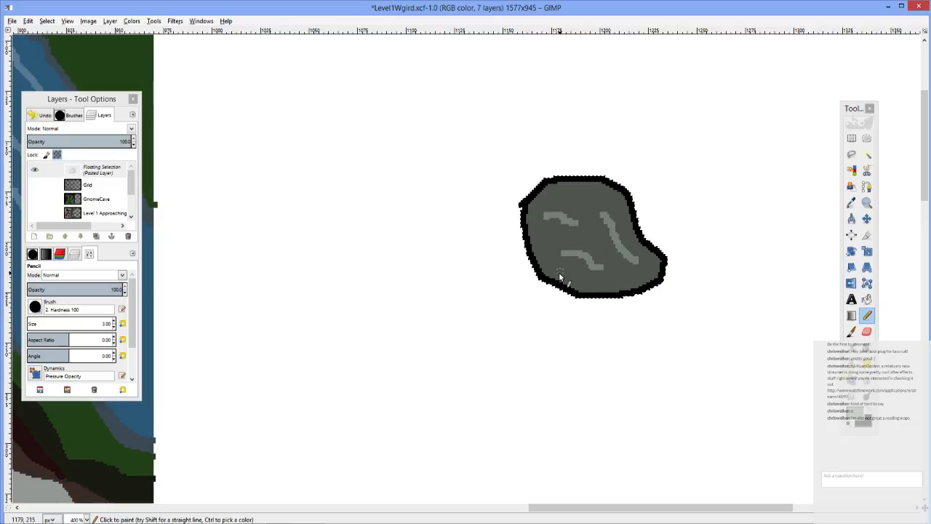
left_click_drag(588, 283, 630, 288)
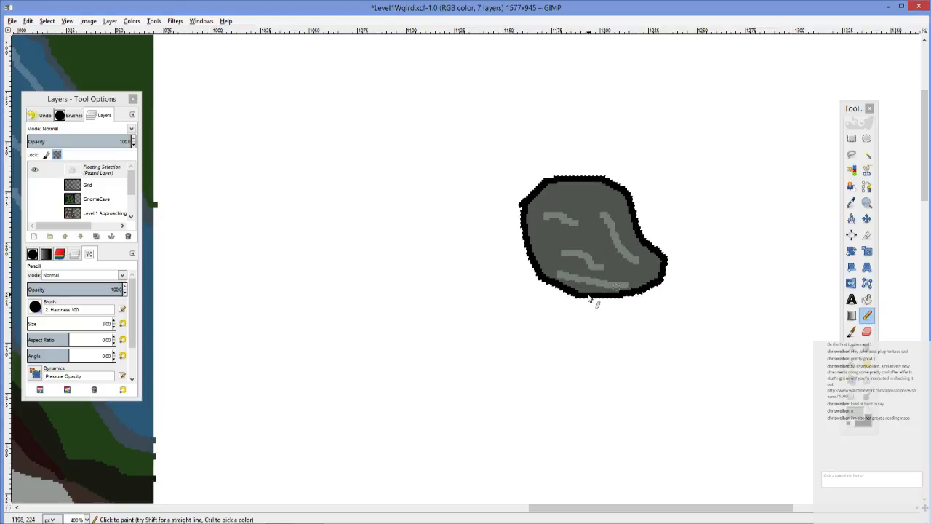
left_click_drag(555, 188, 585, 189)
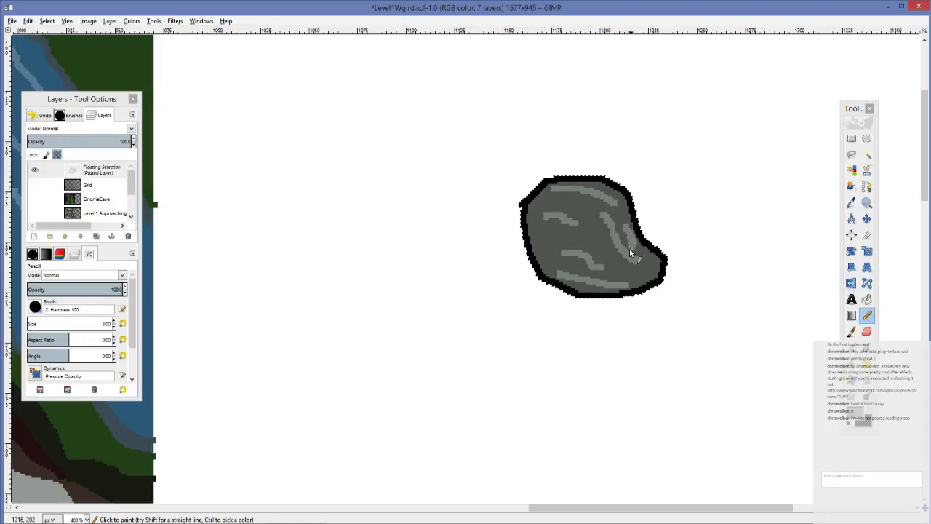
key("ctrl+z")
left_click_drag(619, 266, 657, 280)
scroll(595, 258, "down", 1)
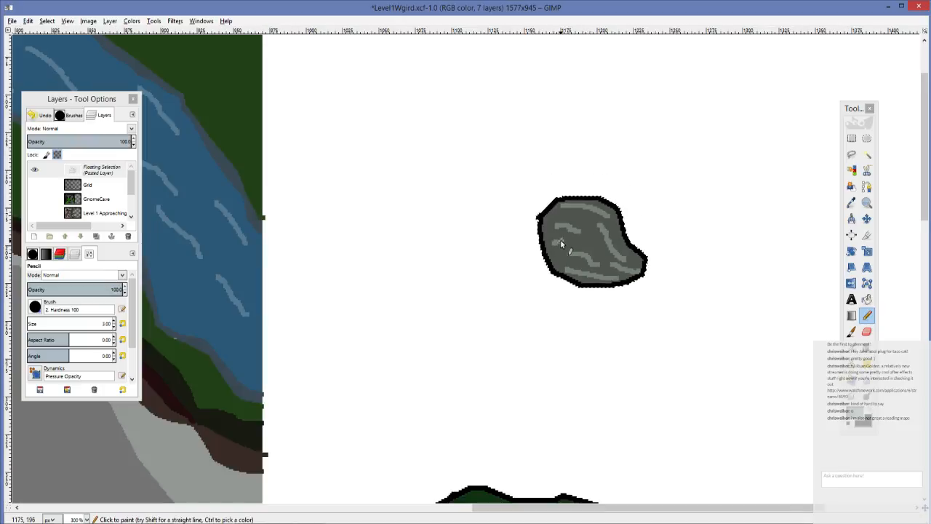
Step: Cut the detailed rock and paste it back as a master copy on the white area above the spare bush
scroll(567, 253, "left", 2)
scroll(630, 264, "down", 3, "ctrl")
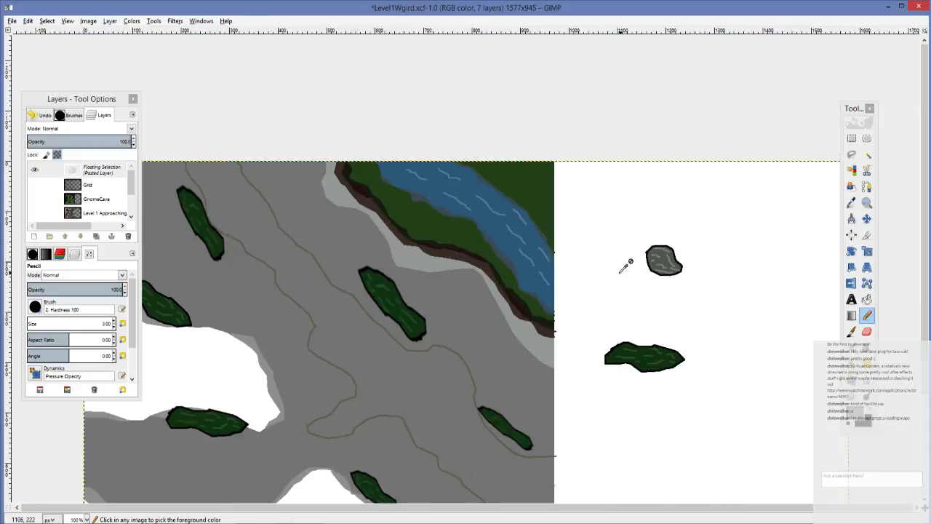
left_click_drag(635, 269, 643, 266)
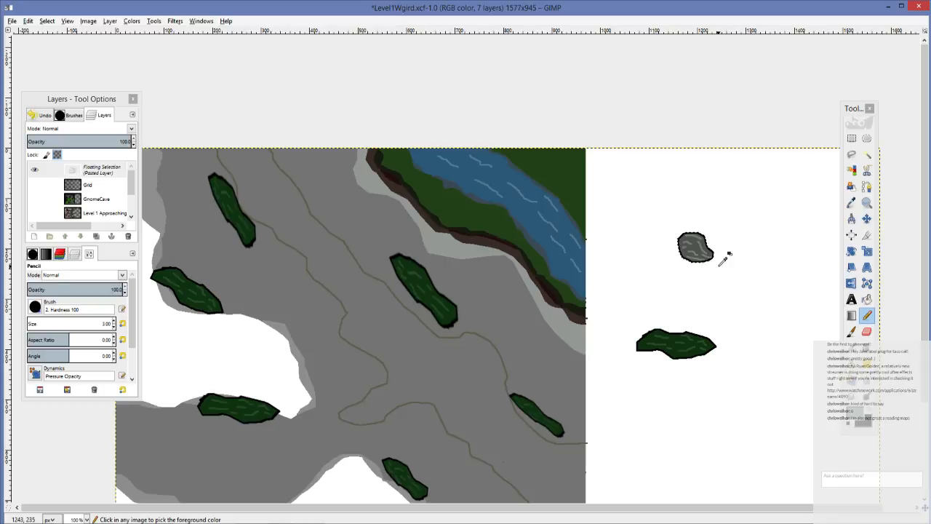
key("ctrl+x")
key("ctrl+v")
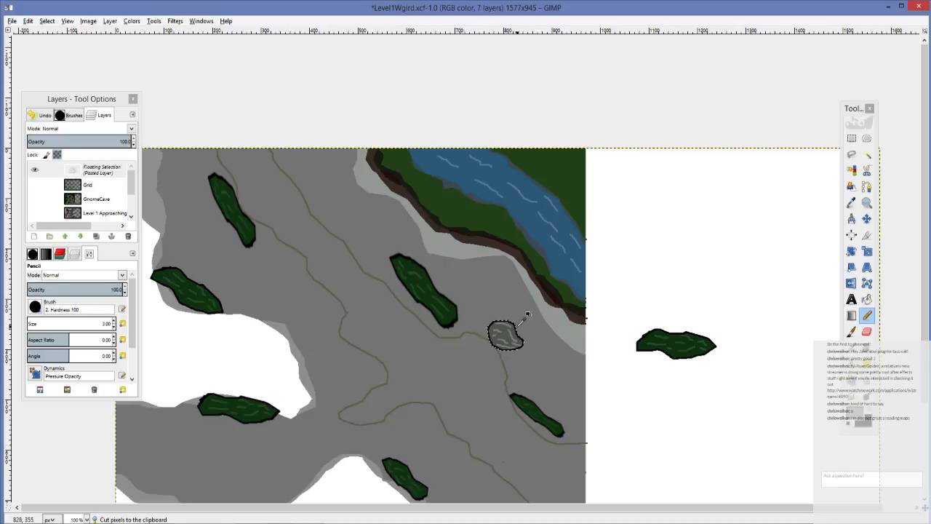
key("ctrl+z")
key("ctrl+v")
key("m")
left_click_drag(502, 339, 666, 247)
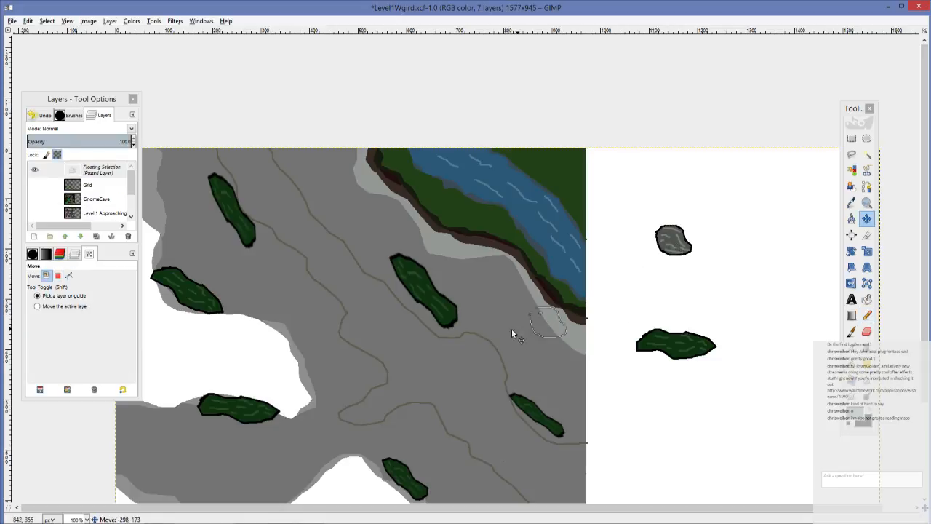
Step: Paste two rock copies, one between the large bush and the river bank, the other on the path's lower-left edge
key("ctrl+v")
left_click_drag(502, 331, 623, 162)
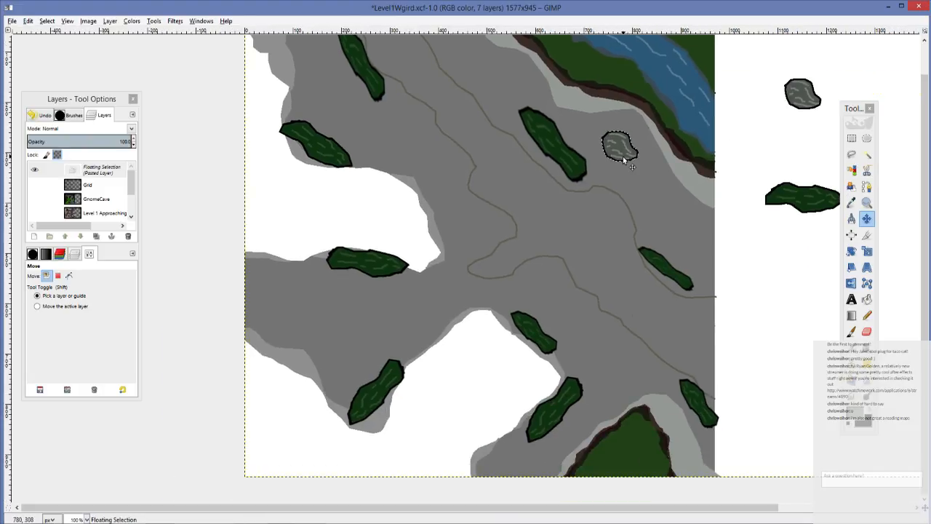
key("ctrl")
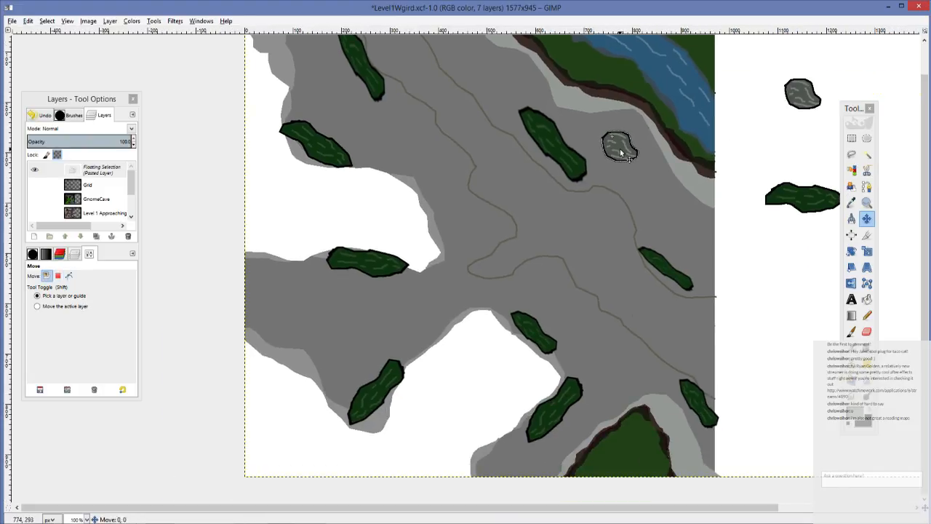
left_click_drag(623, 162, 432, 309)
left_click_drag(333, 369, 297, 345)
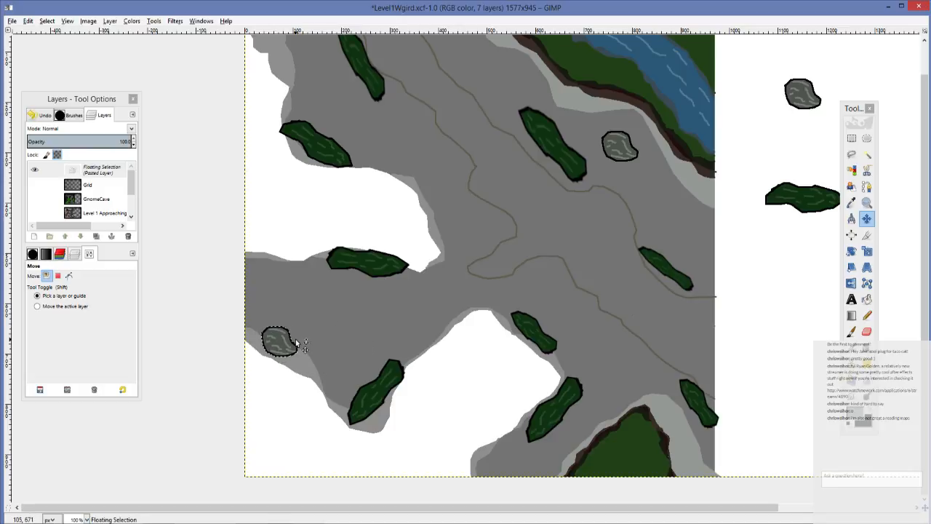
Step: Rotate the rock on the lower-left path edge by 110.92 degrees
key("Tab")
key("shift+r")
left_click(296, 345)
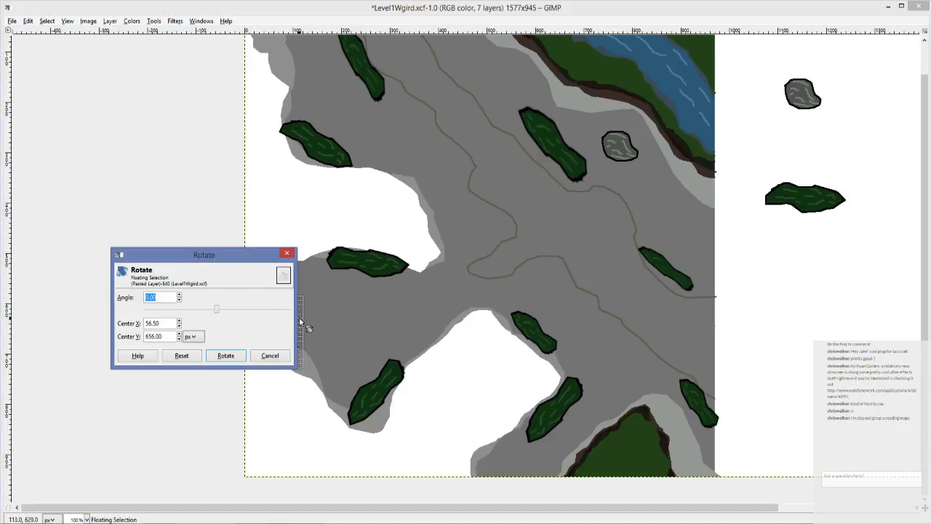
left_click_drag(300, 320, 214, 362)
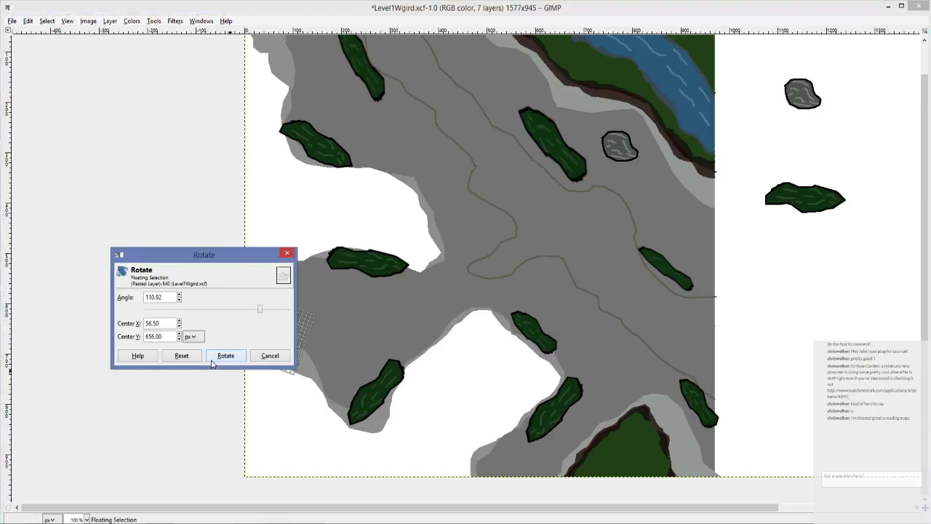
left_click(212, 360)
Step: Move the rotated rock up to the map's upper-left corner, beside the topmost bush
key("m")
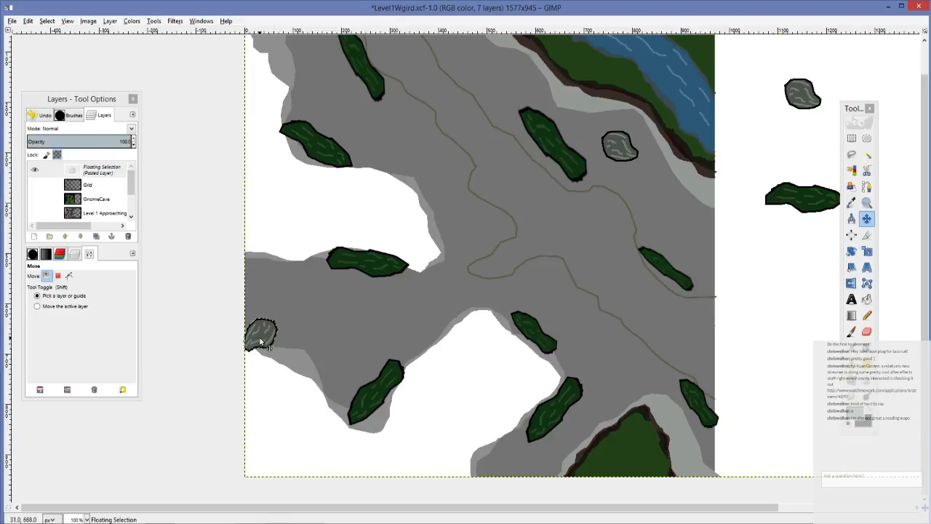
left_click_drag(260, 341, 321, 59)
key("ctrl")
scroll(322, 58, "up", 4)
scroll(321, 59, "left", 2)
left_click_drag(397, 212, 359, 210)
Step: Rotate the upper-left rock so its narrow end points down and shift it onto the path's lighter border
key("shift+r")
left_click(354, 189)
left_click(226, 356)
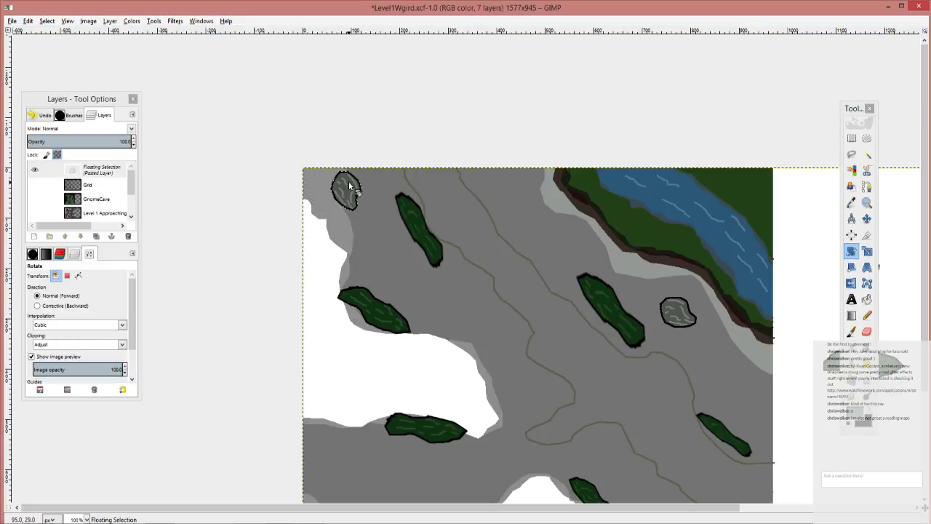
key("m")
left_click_drag(350, 189, 354, 205)
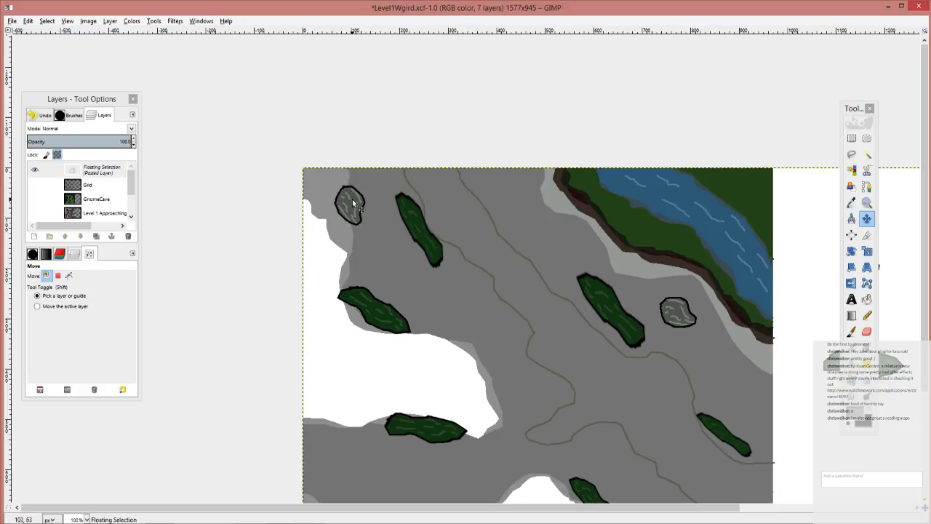
Step: Paste another rock copy and place it directly below the upper-left rock
left_click_drag(440, 330, 480, 275)
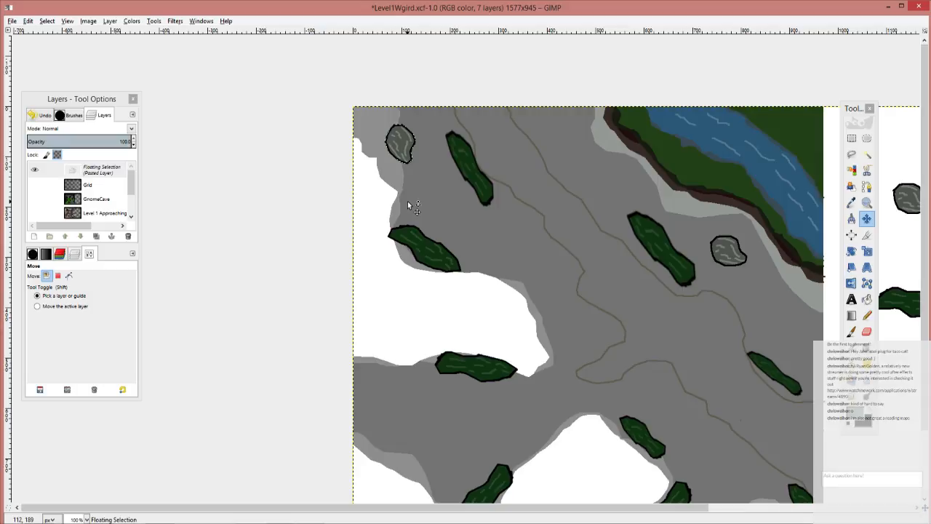
key("shift+c")
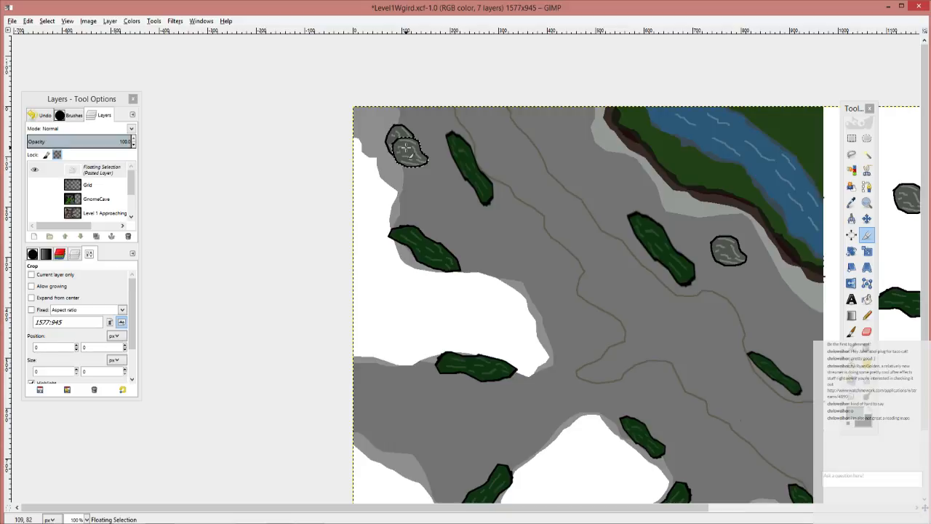
key("m")
left_click_drag(415, 156, 418, 187)
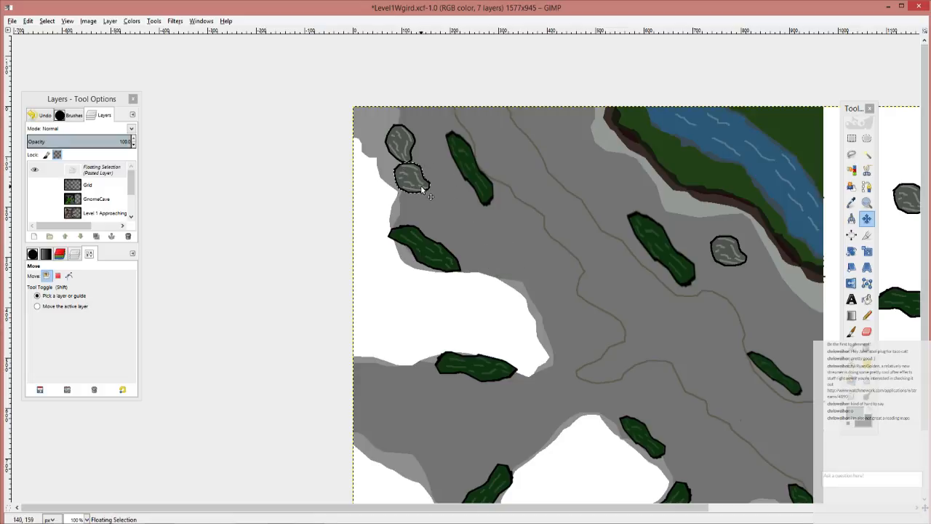
Step: Shear the lower of the two upper-left rocks slightly sideways
key("shift+s")
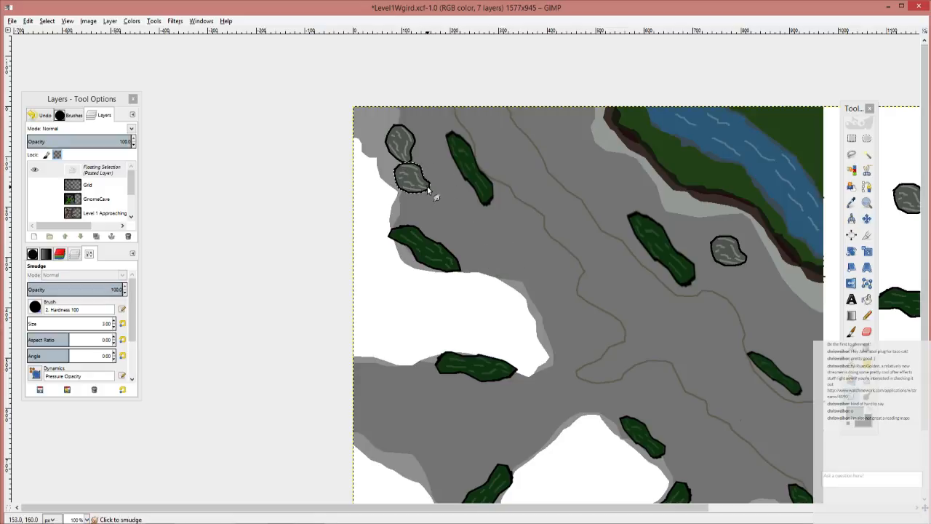
key("Tab")
key("r")
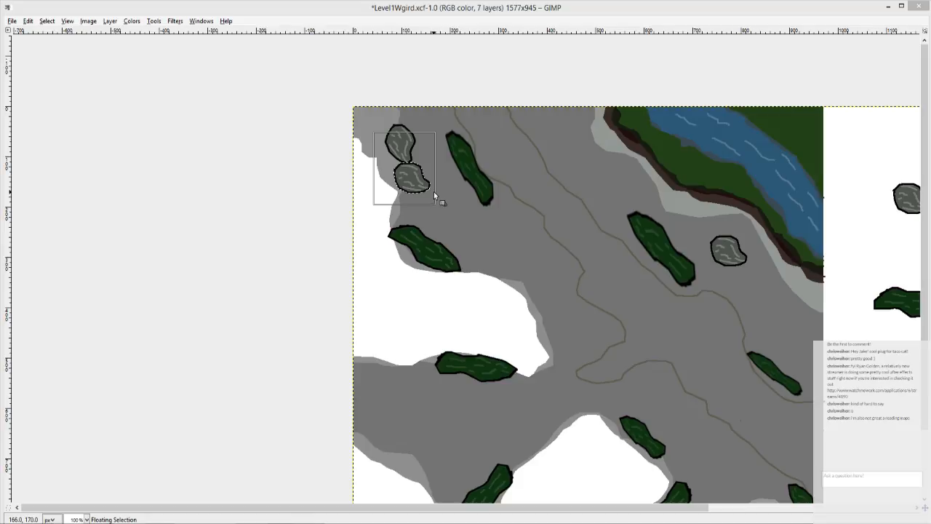
right_click(433, 192)
left_click(432, 191)
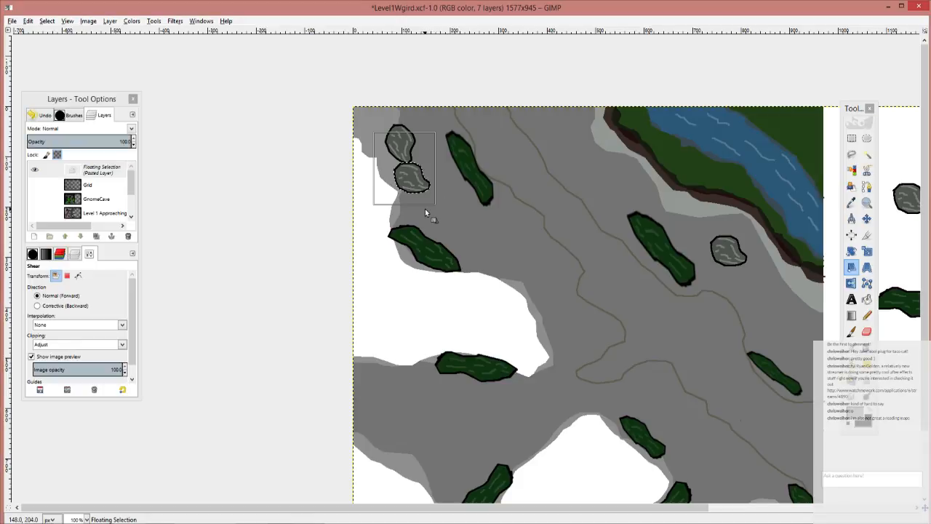
left_click_drag(425, 200, 436, 200)
key("Return")
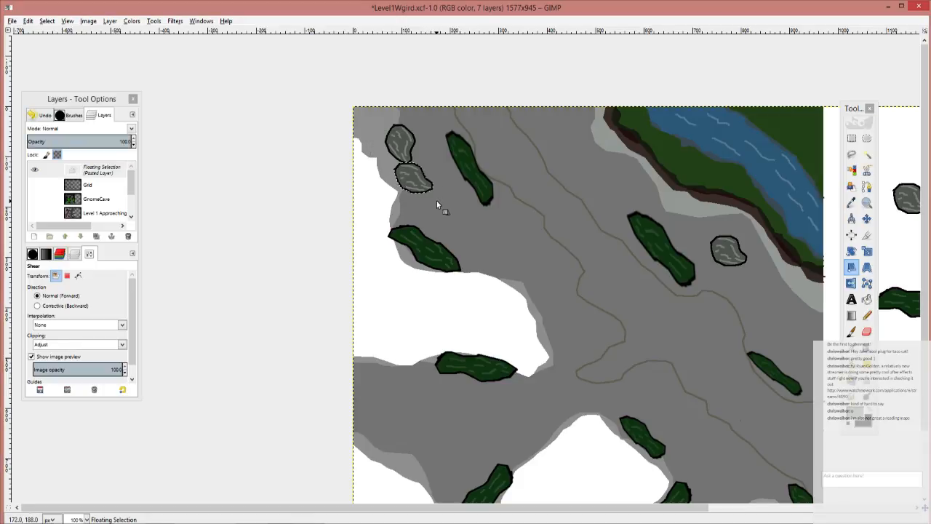
Step: Scale the sheared rock's floating layer down to 62 × 66 px
key("shift+s")
left_click(436, 200)
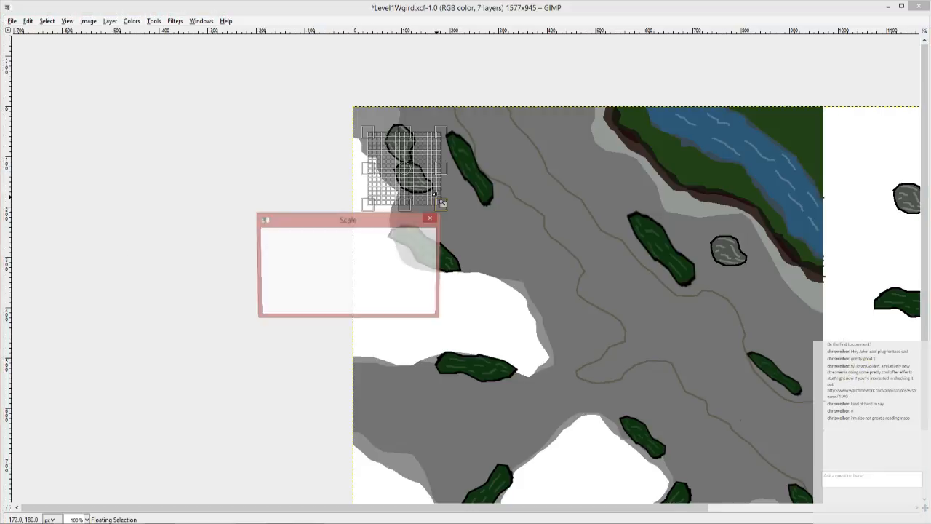
left_click_drag(437, 207, 406, 169)
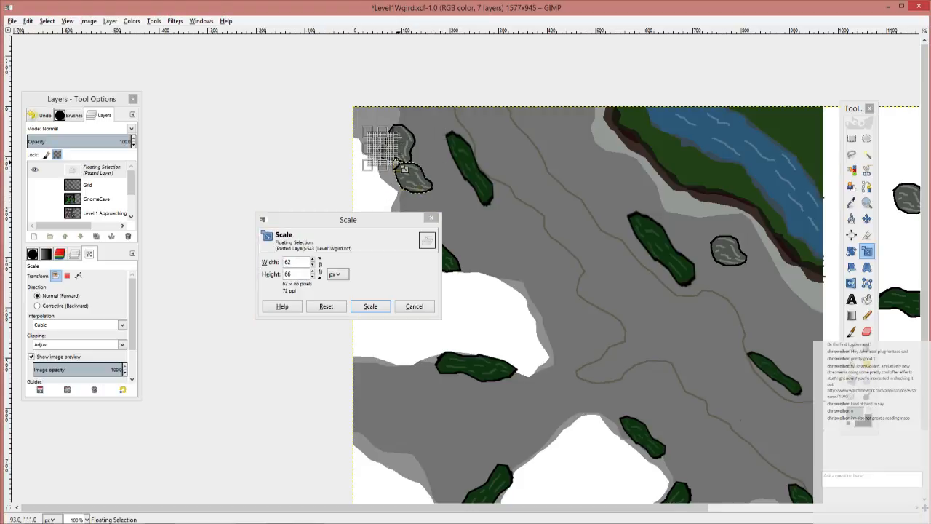
left_click(376, 306)
Step: Move the shrunken rock to just below the large upper-left rock on the path's lighter border
scroll(399, 175, "up", 2)
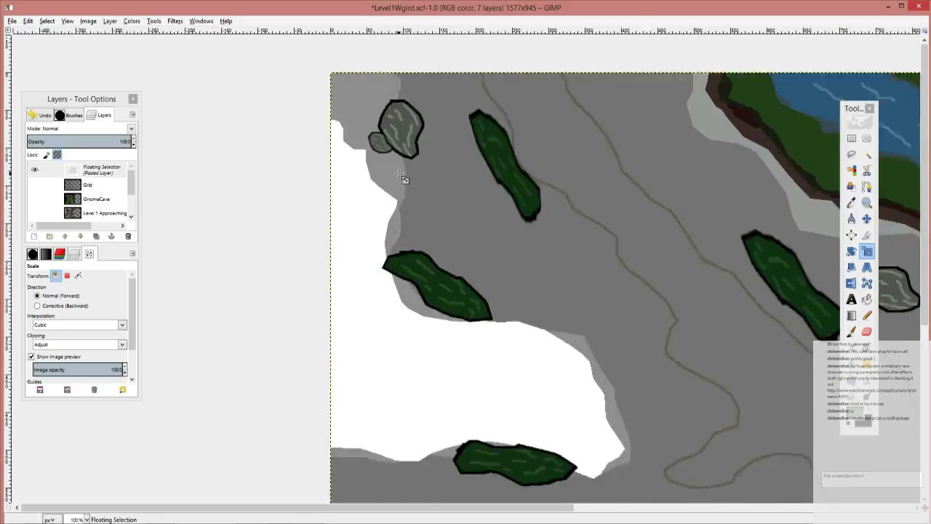
scroll(397, 204, "up", 2)
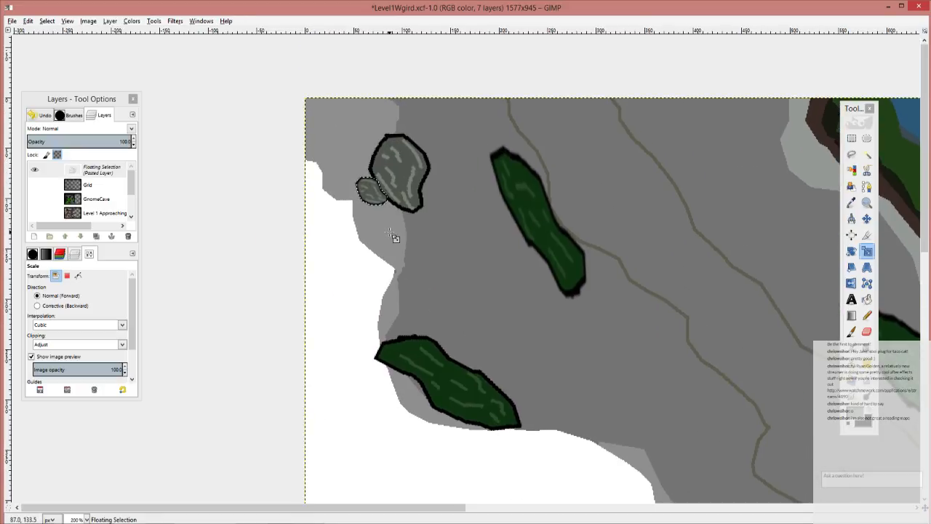
key("m")
left_click_drag(371, 191, 398, 218)
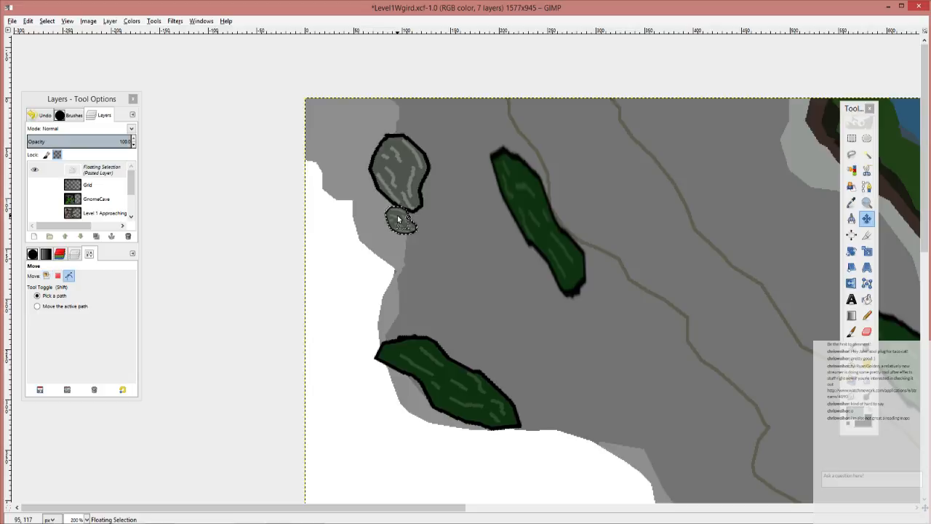
Step: Copy the small rock and paste copies along the white inlet's border, from above the upper-left bush round to the map's left edge
key("ctrl+c")
key("ctrl+v")
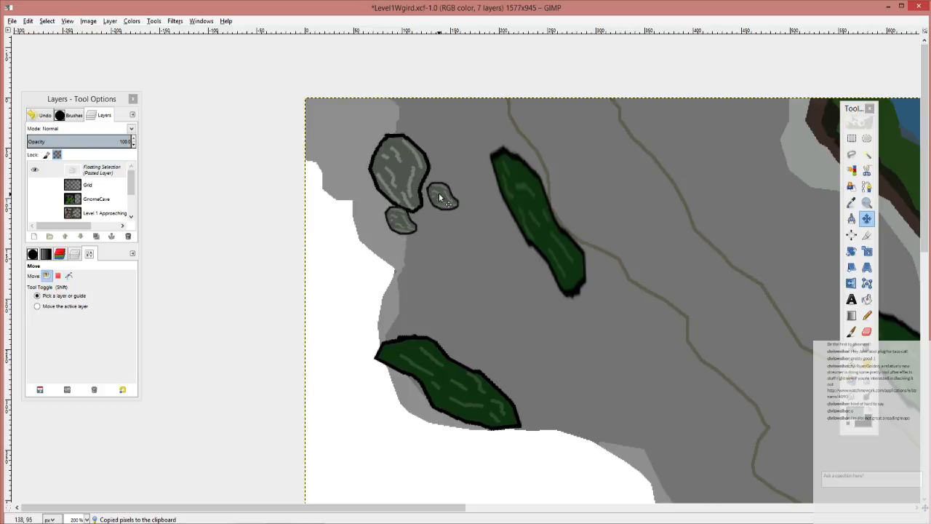
key("ctrl+v")
left_click_drag(439, 196, 418, 210)
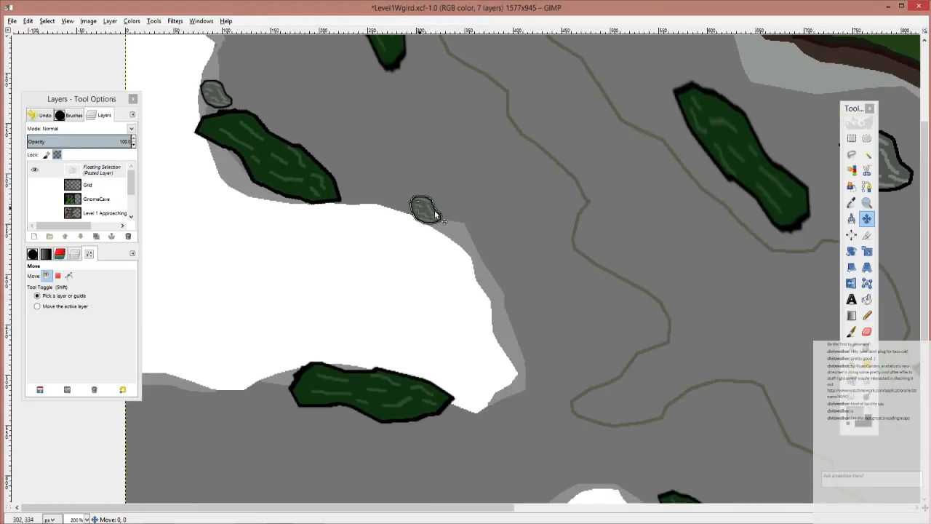
key("ctrl+v")
left_click_drag(493, 273, 342, 280)
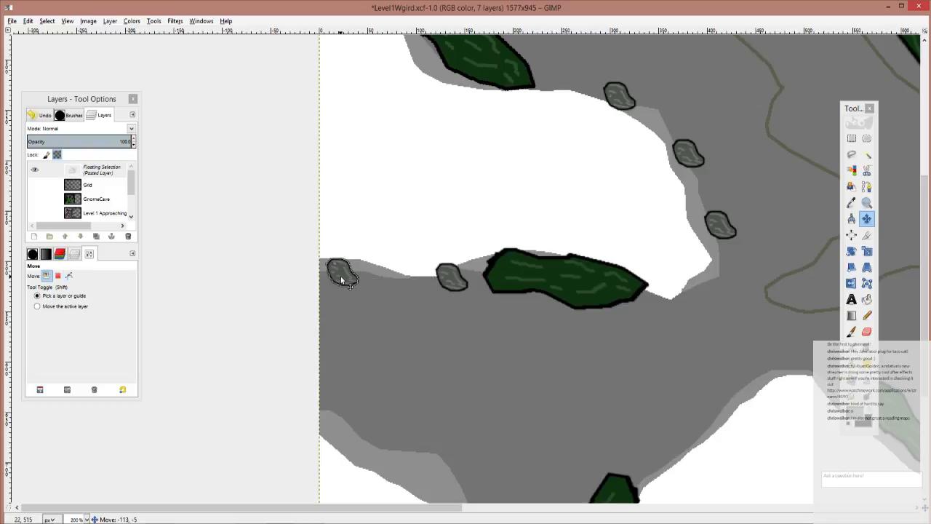
Step: Rotate the floating rock at the map's left edge by -41.96° and shift it slightly onto the white inlet's lower border
key("shift+r")
left_click(350, 278)
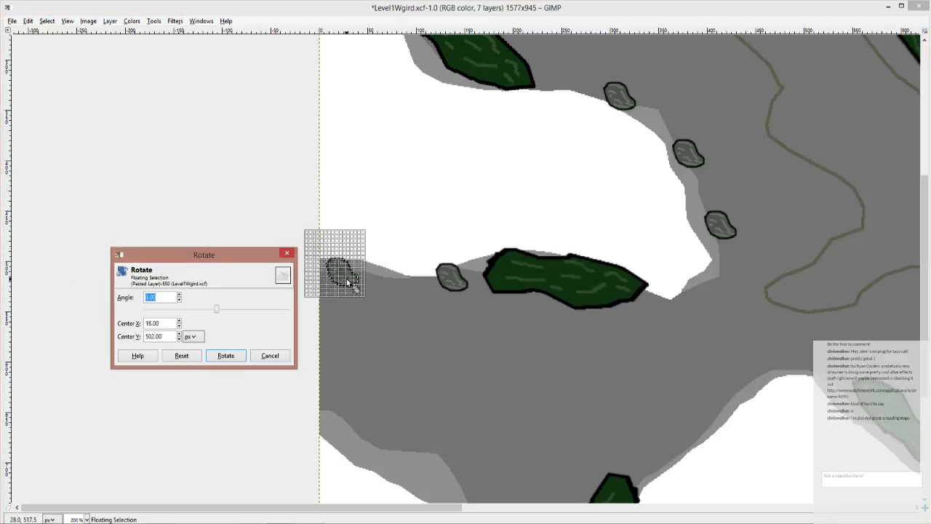
left_click_drag(364, 280, 376, 277)
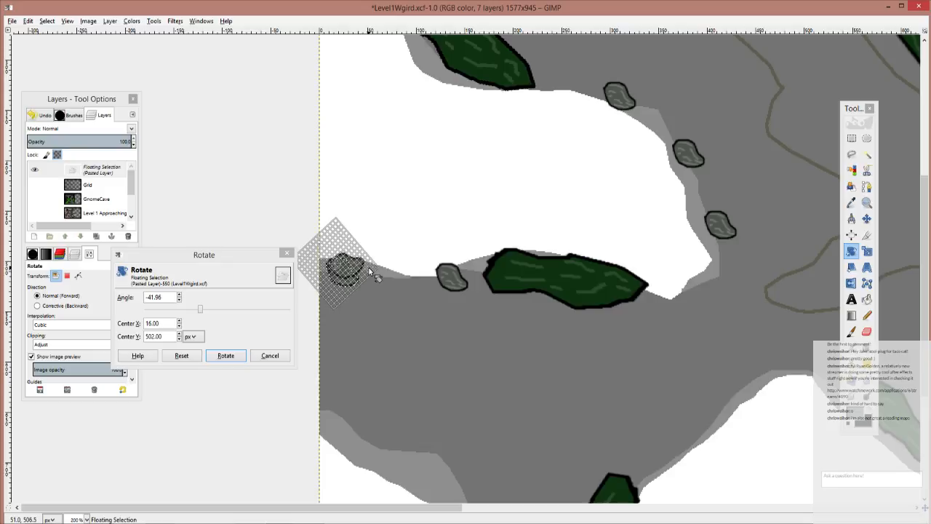
left_click(232, 355)
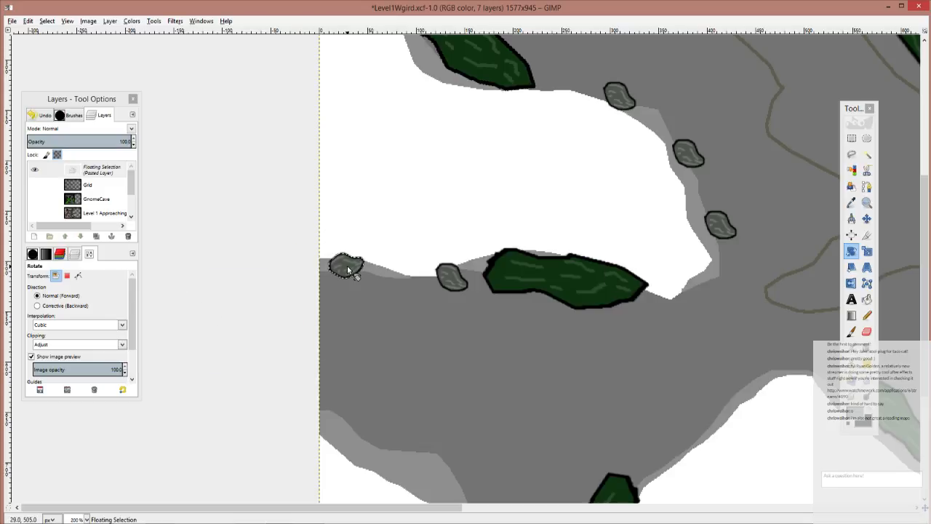
key("m")
left_click_drag(348, 269, 352, 275)
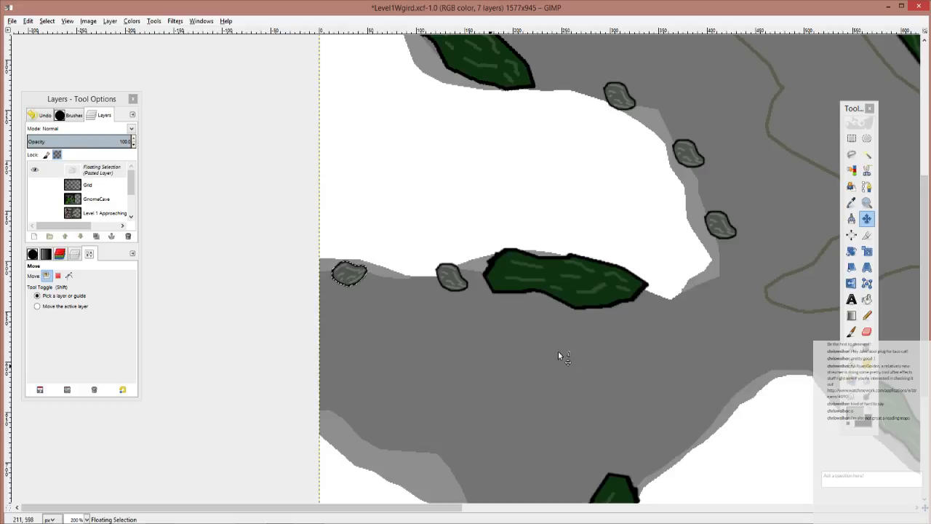
Step: Copy the rotated rock and place copies beside the lower-left bush and on the left slope of the lower white area's border
scroll(557, 351, "down", 5)
scroll(424, 318, "left", 2)
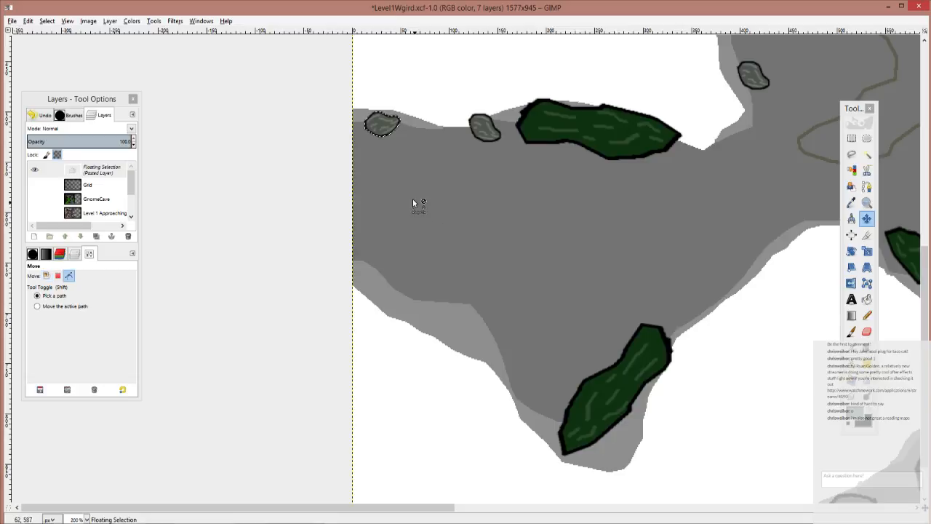
key("ctrl+c")
key("ctrl+v")
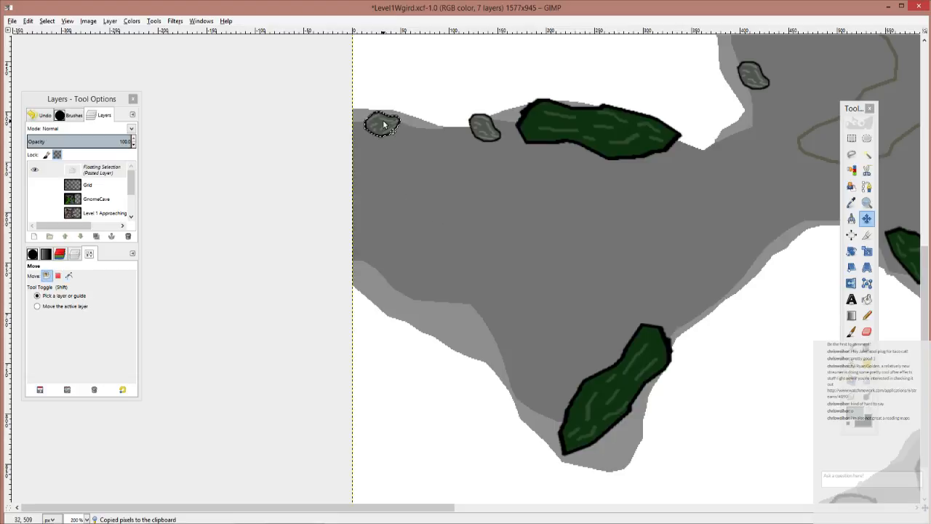
left_click_drag(386, 128, 479, 284)
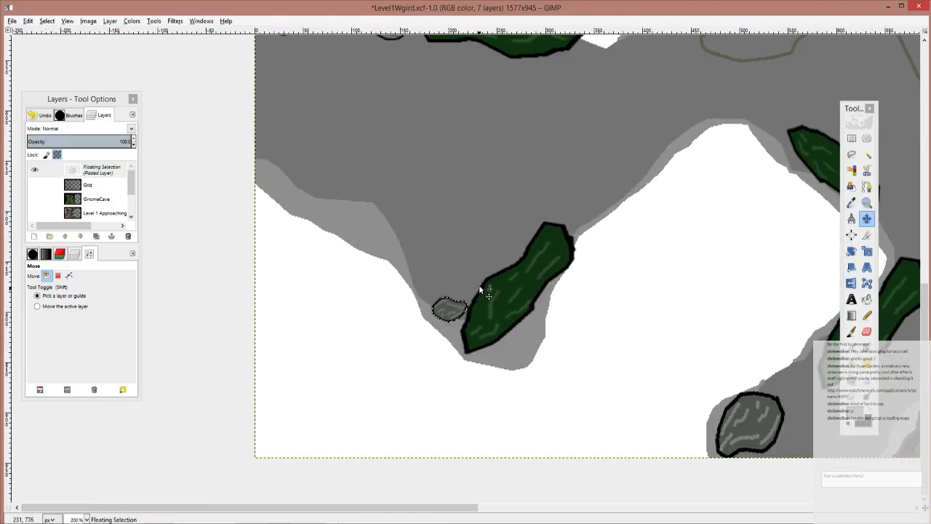
key("ctrl")
left_click_drag(449, 309, 338, 195)
left_click_drag(642, 197, 605, 285)
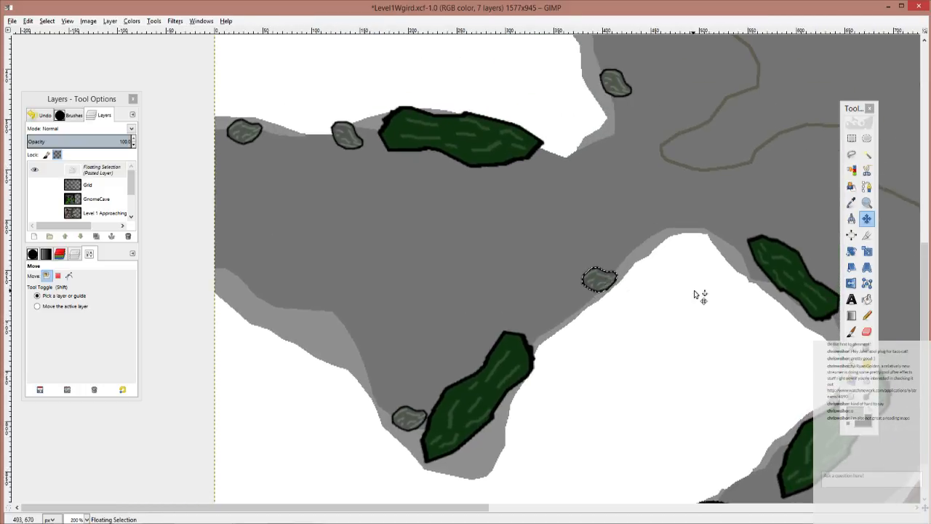
Step: Copy the small rock again and place a copy on the open path between the lower bushes and the brown-edged green hill
left_click_drag(696, 235, 501, 177)
mouse_move(575, 432)
left_mouse_down()
mouse_move(387, 235)
mouse_move(322, 369)
mouse_move(441, 517)
mouse_move(547, 509)
left_mouse_up()
left_click_drag(383, 240, 418, 422)
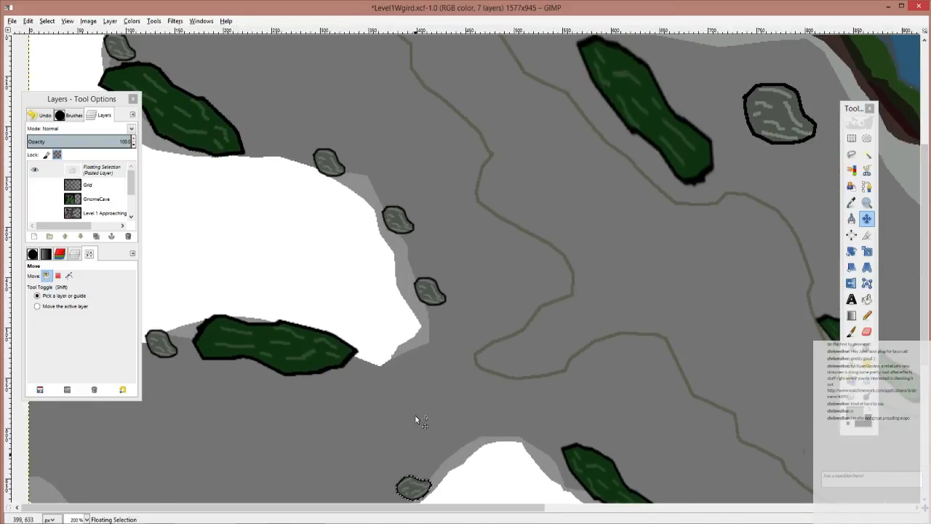
mouse_move(488, 235)
left_mouse_down()
mouse_move(530, 183)
mouse_move(509, 306)
mouse_move(609, 181)
mouse_move(588, 229)
mouse_move(500, 24)
mouse_move(451, 85)
mouse_move(439, 167)
left_mouse_up()
key("ctrl")
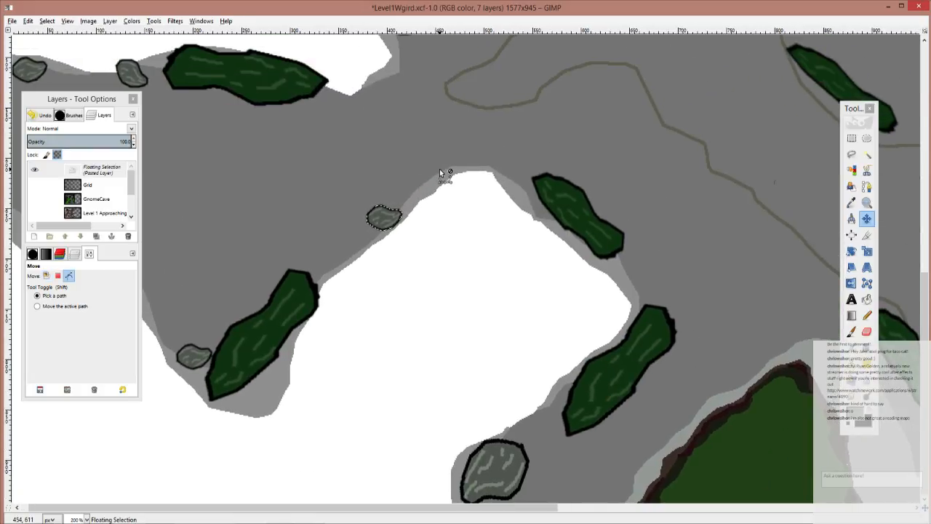
key("ctrl+c")
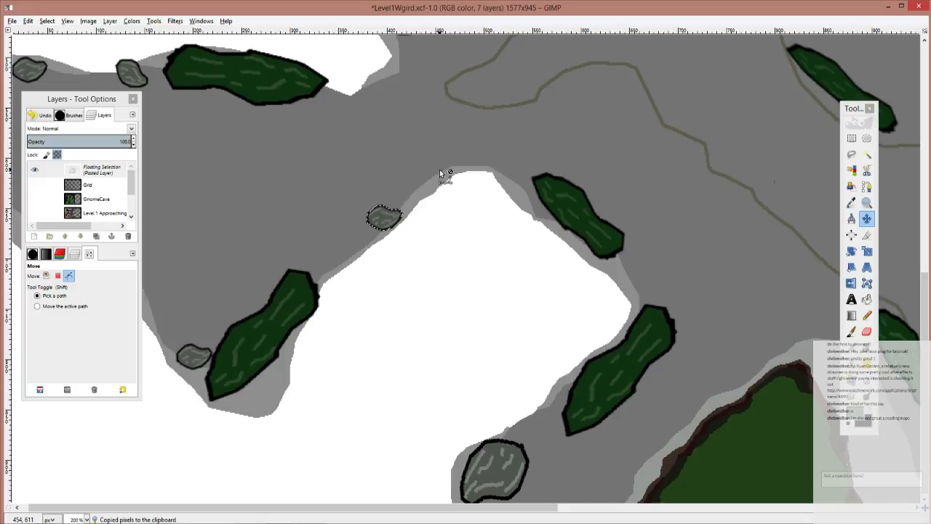
left_click_drag(379, 219, 530, 431)
left_click_drag(543, 387, 413, 259)
left_click_drag(424, 313, 635, 323)
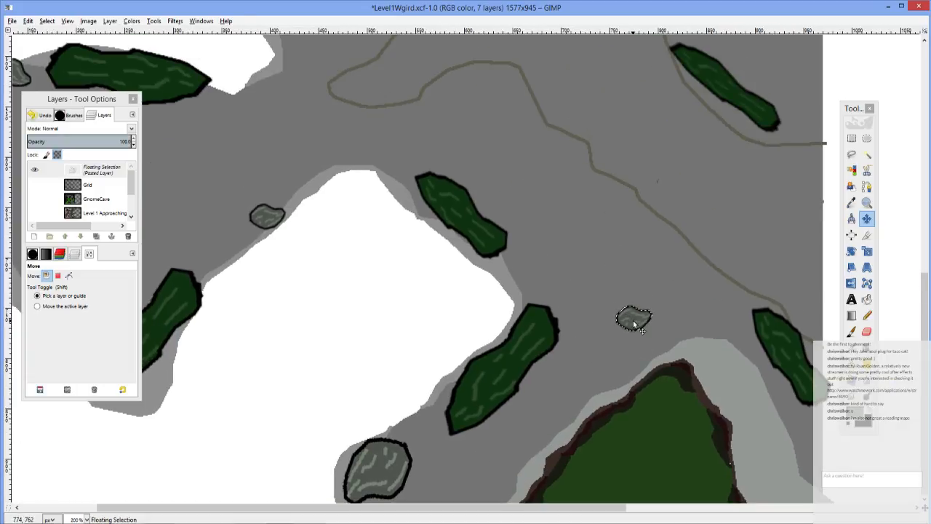
mouse_move(565, 220)
left_mouse_down()
mouse_move(559, 292)
mouse_move(563, 218)
left_mouse_up()
scroll(527, 262, "down", 2)
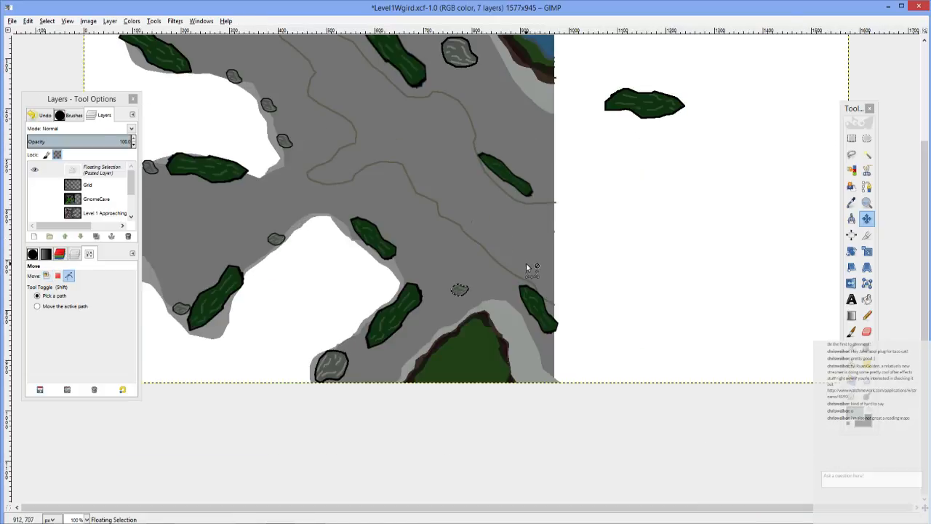
left_click_drag(445, 267, 571, 340)
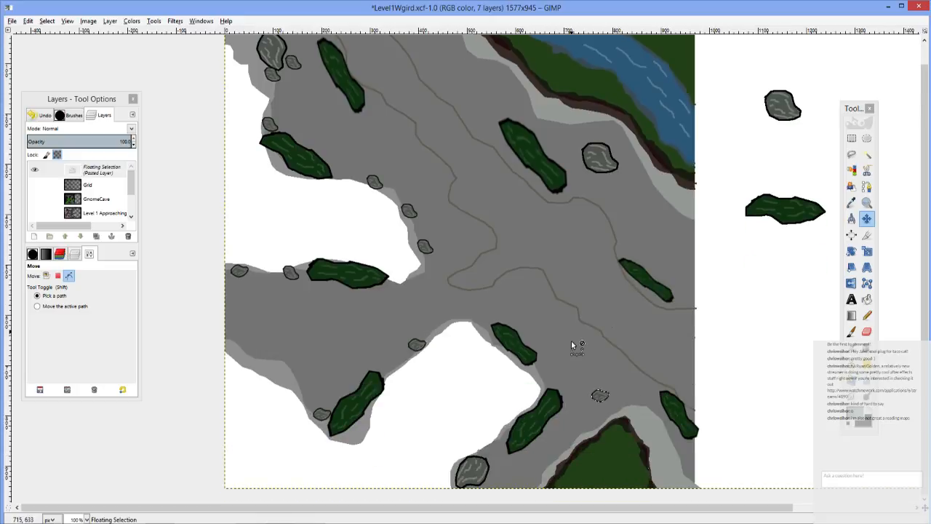
left_click_drag(597, 397, 596, 389)
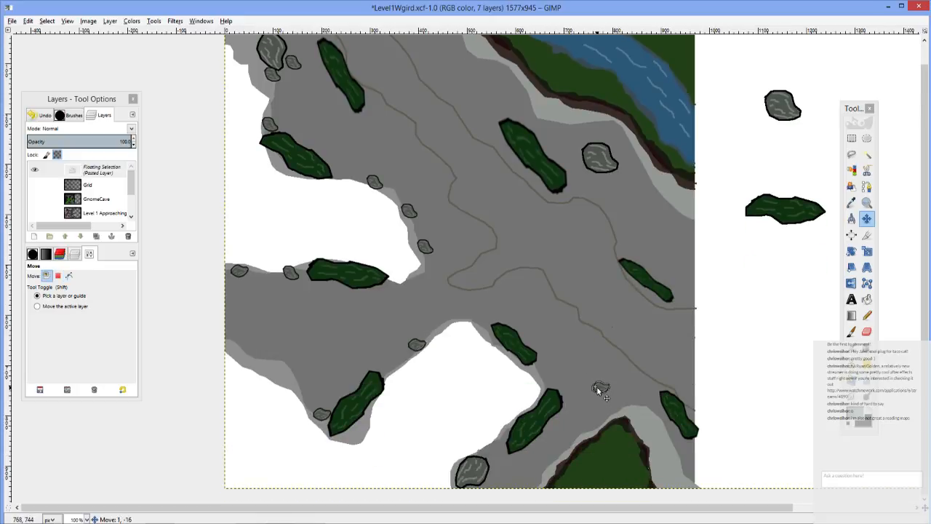
Step: Copy the rock and paste copies on the path beside the riverbank, one above the central upper bush and one near the map's top edge
key("ctrl+c")
left_click_drag(602, 390, 509, 96)
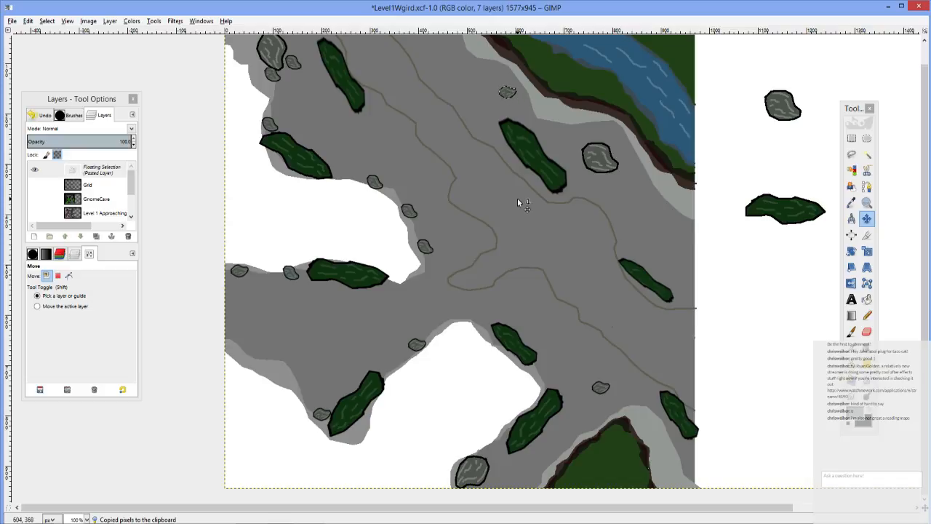
left_click_drag(518, 203, 587, 317)
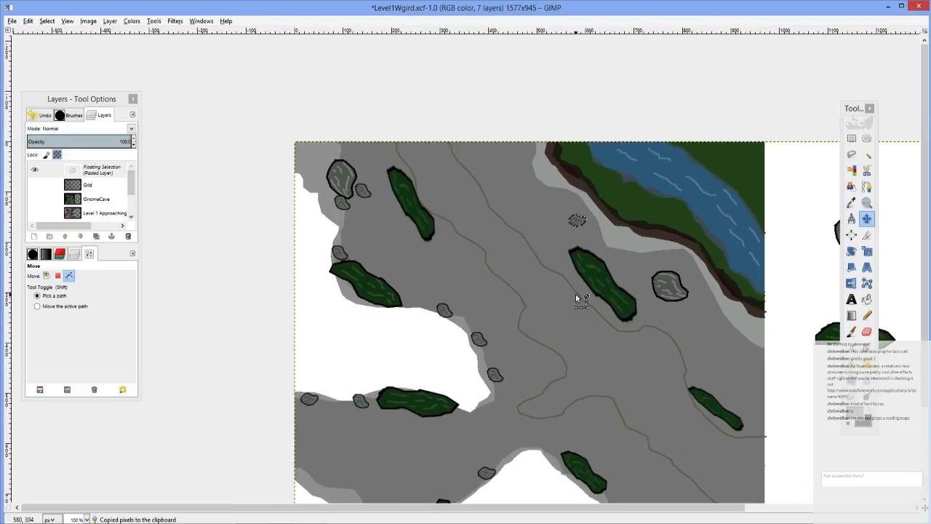
left_click_drag(579, 220, 512, 164)
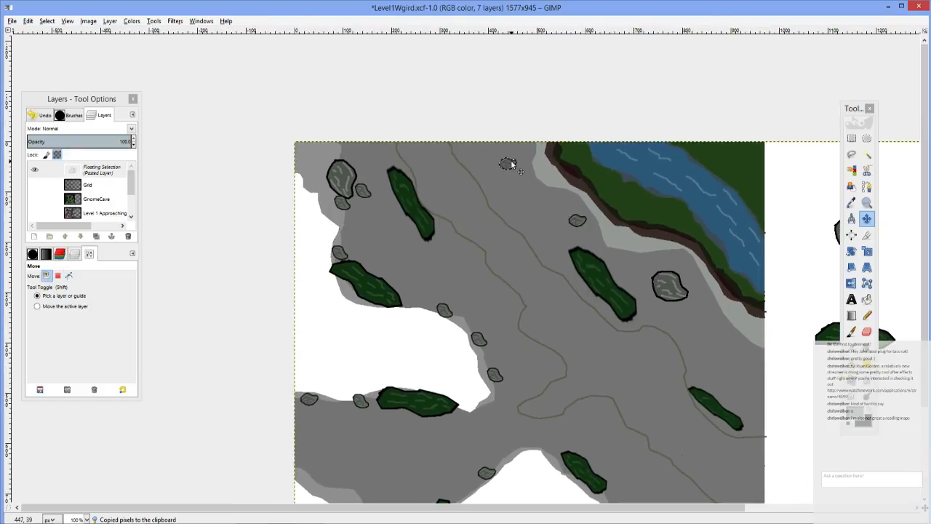
Step: Paste another rock copy, scale it to 30 × 41 px and move it onto the green strip along the river
key("ctrl")
key("s")
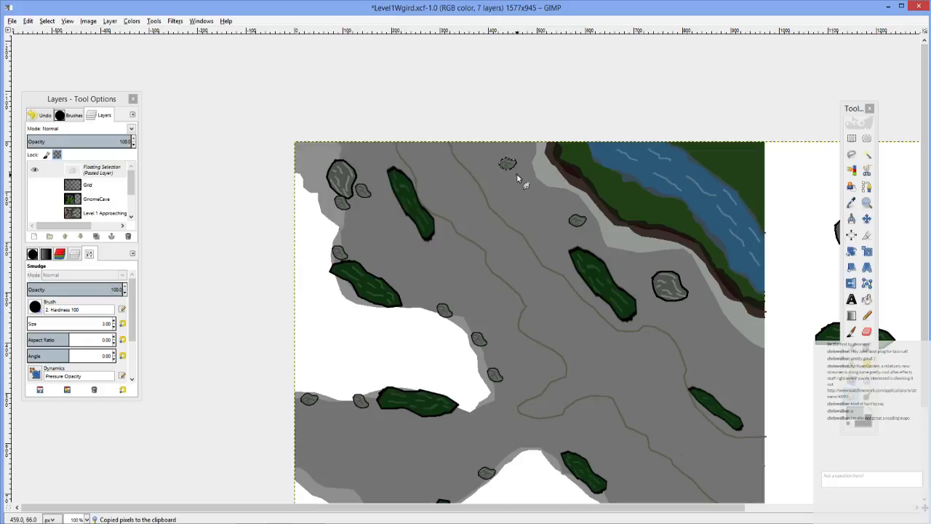
key("shift+s")
left_click(517, 173)
left_click_drag(515, 182, 499, 165)
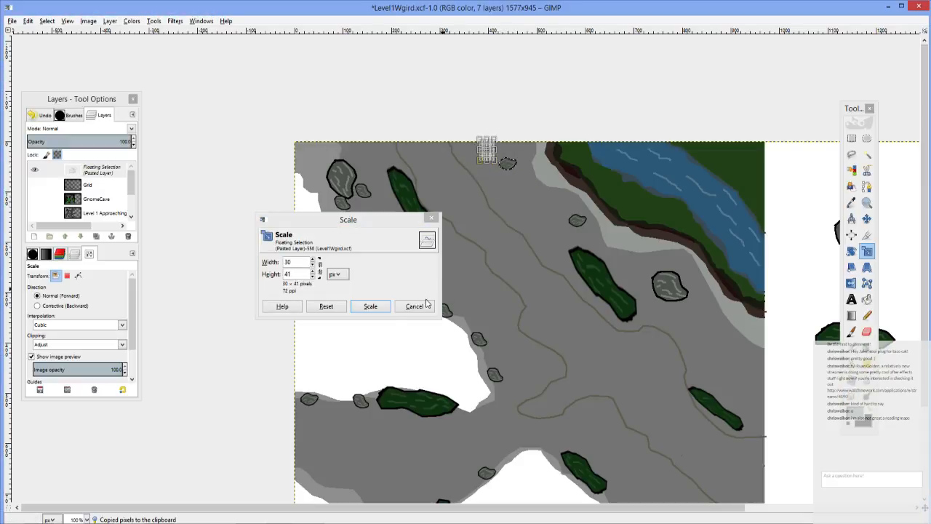
left_click(371, 306)
key("m")
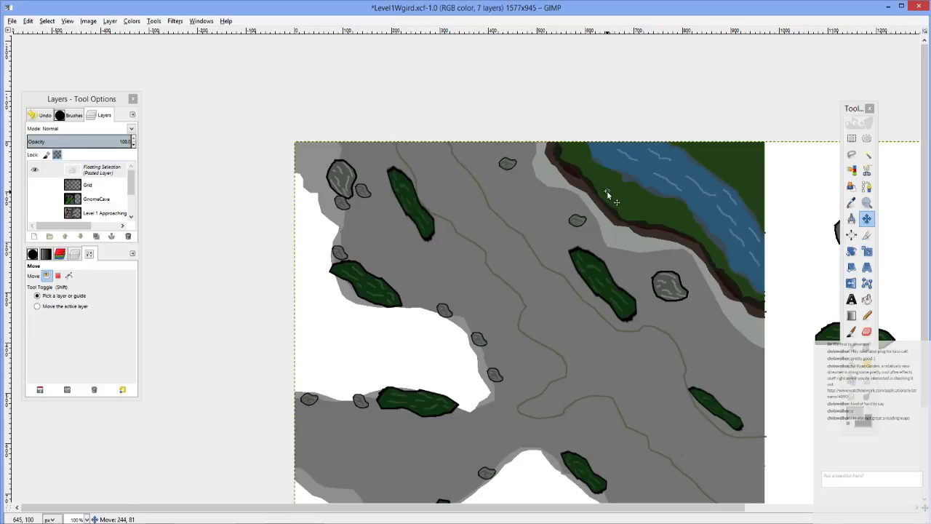
key("alt")
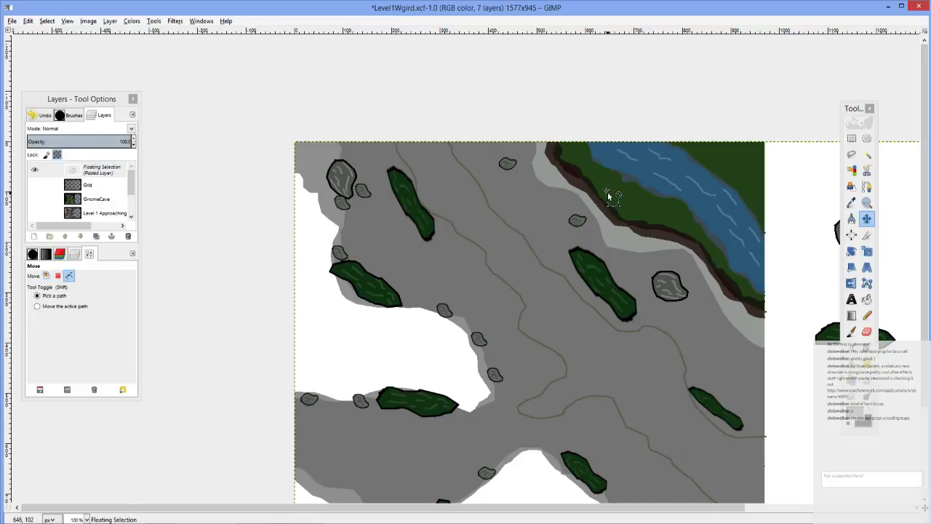
Step: Copy the tiny rock and place three more along the near green riverbank and one on the far bank at the map's edge
key("ctrl+c")
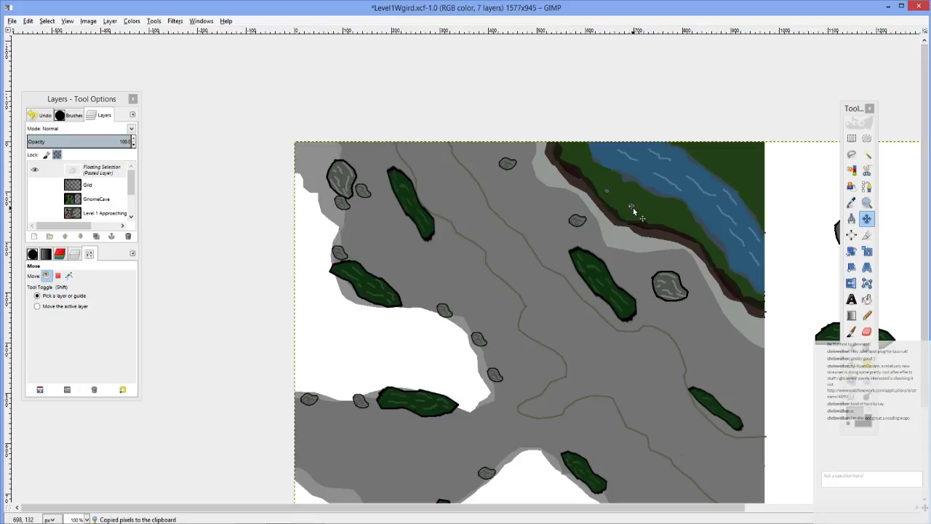
key("alt")
key("alt")
key("alt")
left_click_drag(665, 211, 753, 186)
key("alt")
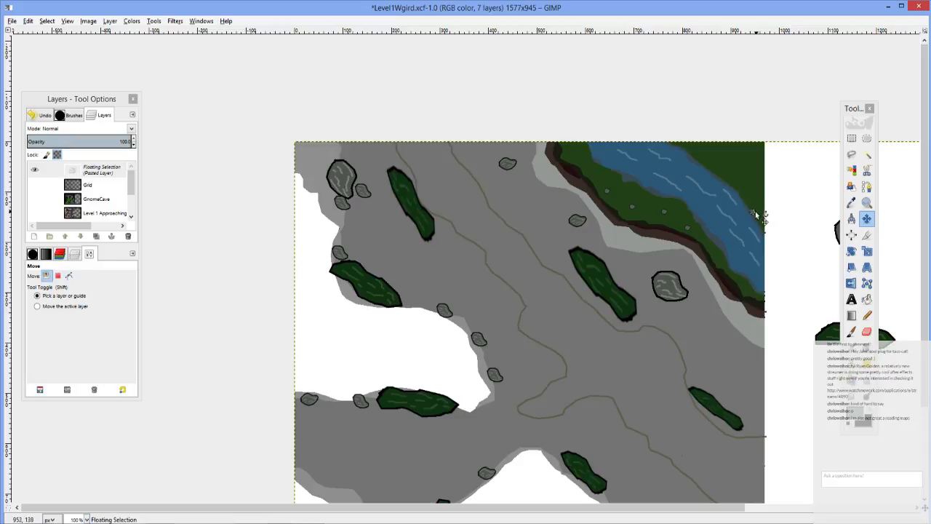
key("alt")
key("alt")
key("ctrl+h")
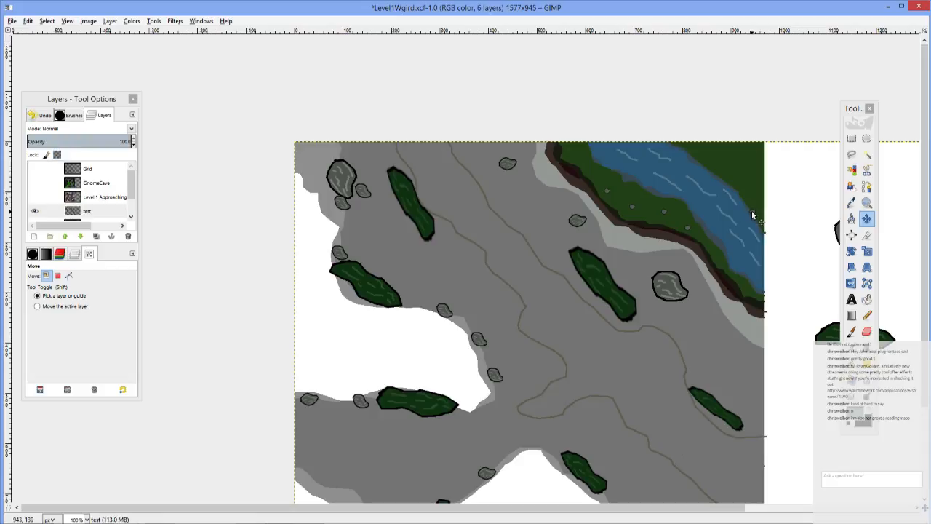
Step: Paste two more tiny rocks onto the green area across the river and anchor them to the test layer
key("ctrl+v")
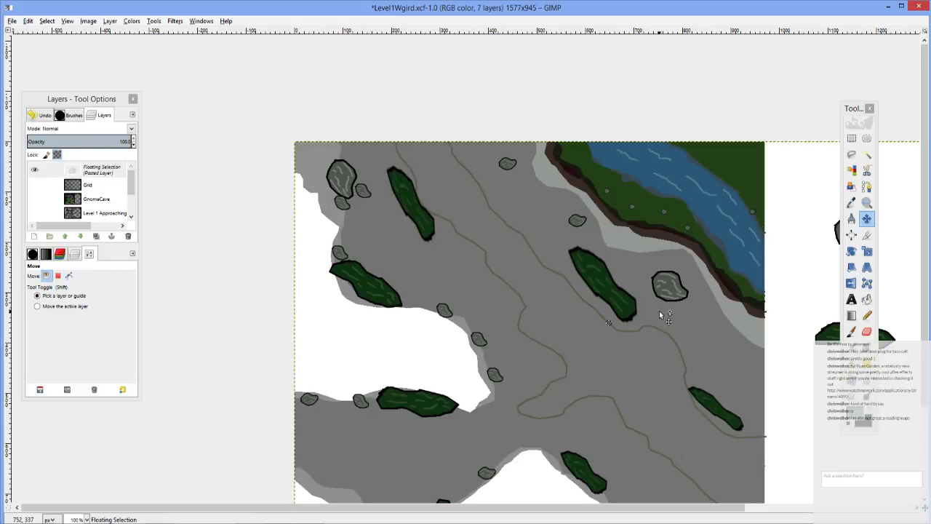
left_click_drag(609, 324, 748, 161)
key("ctrl+h")
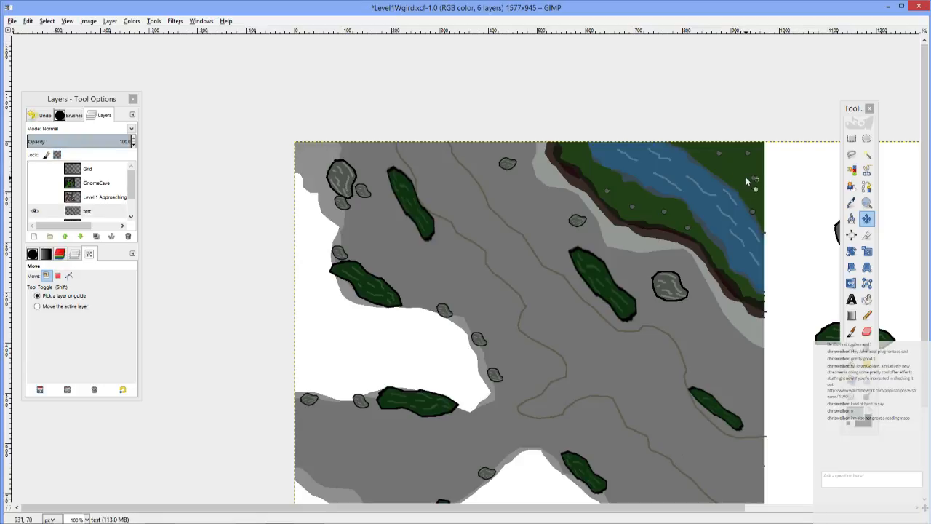
key("ctrl+v")
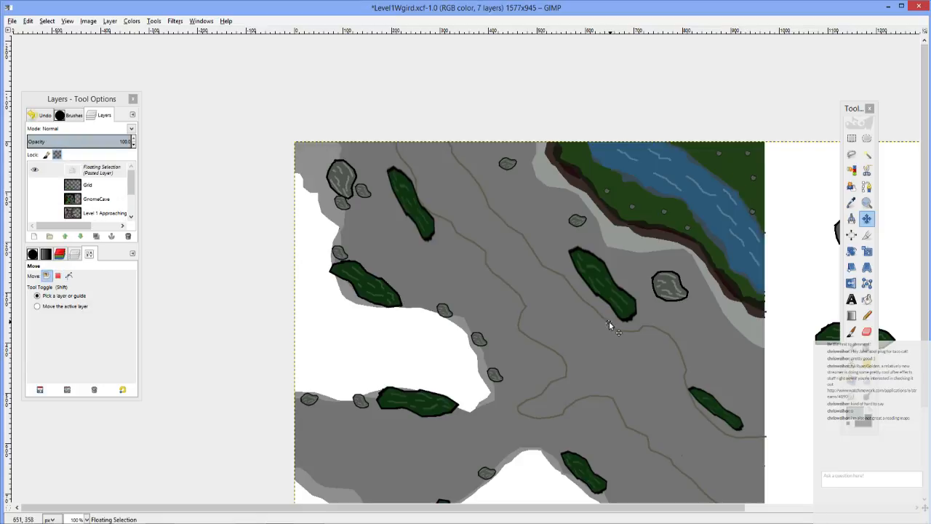
left_click_drag(609, 324, 734, 176)
scroll(655, 268, "down", 3)
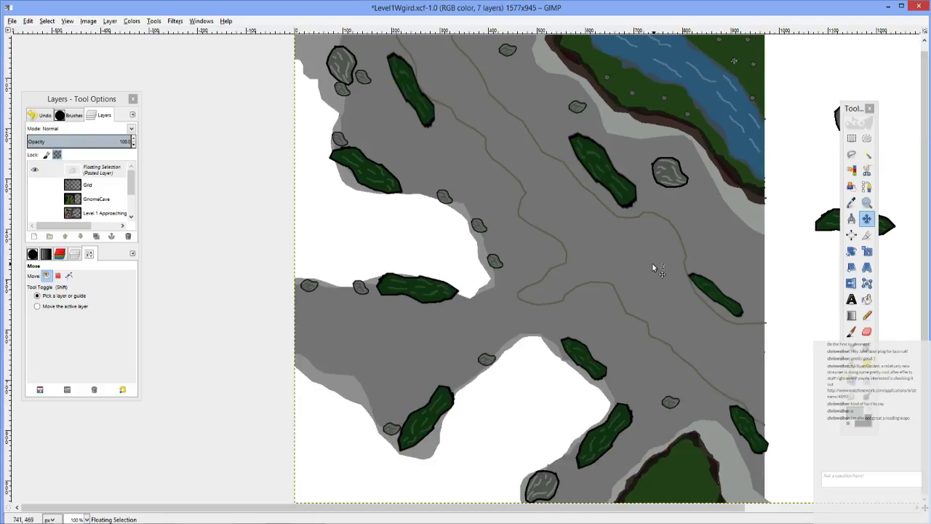
scroll(577, 250, "down", 2, "ctrl")
scroll(620, 196, "up", 3, "ctrl")
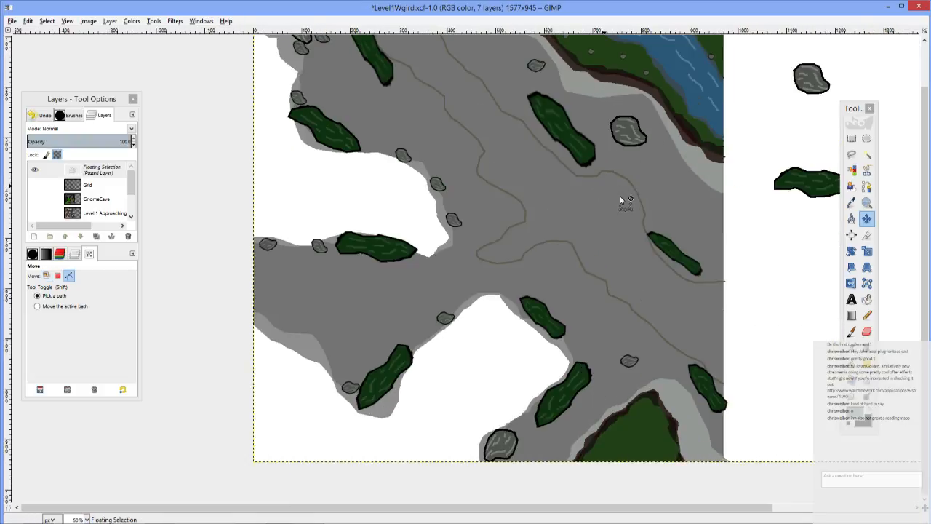
scroll(611, 204, "down", 2, "ctrl")
left_click_drag(484, 201, 527, 178)
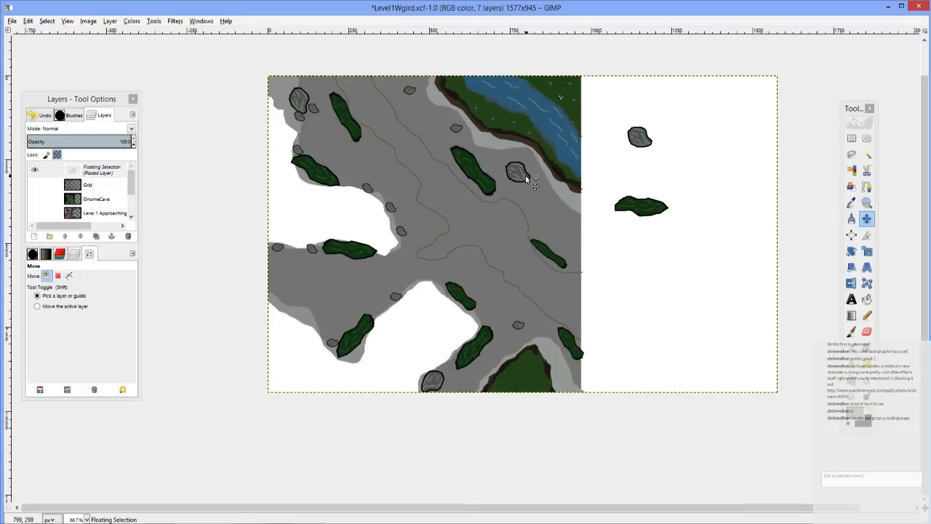
key("ctrl+h")
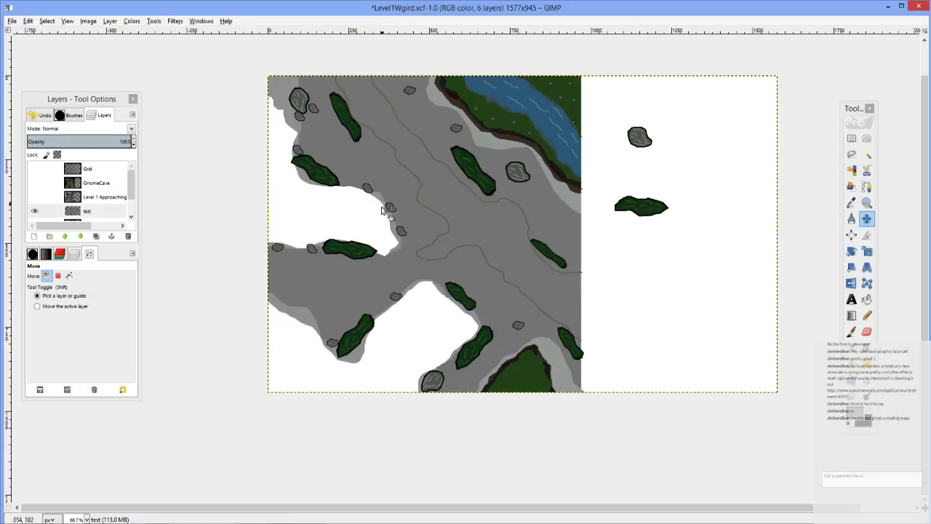
left_click_drag(371, 234, 400, 284)
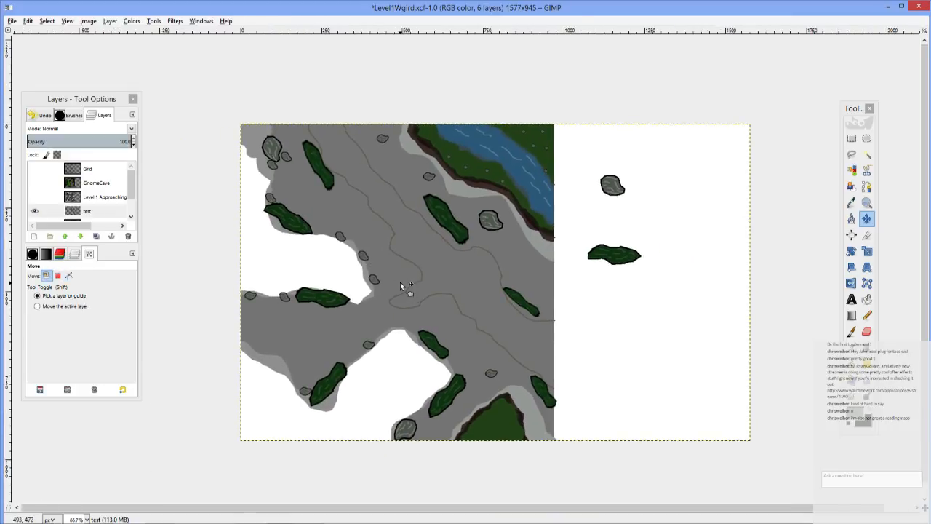
key("super")
key("super")
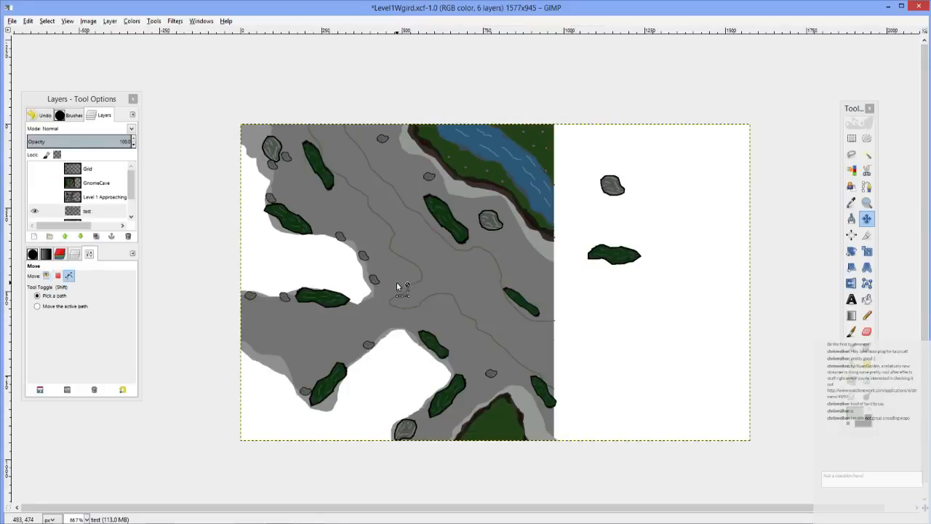
scroll(399, 284, "up", 5)
scroll(517, 337, "down", 1)
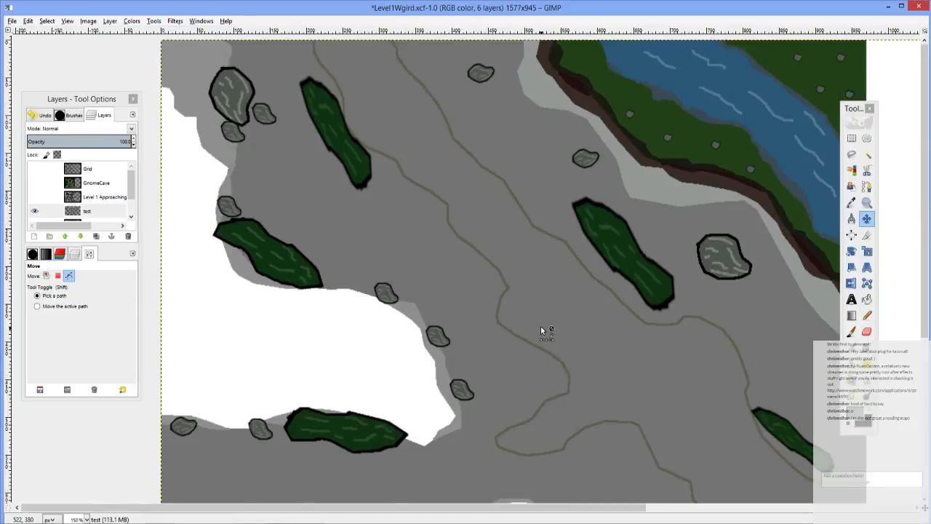
Step: Show the Level 1 Approaching candycane Forest layer above the test map
scroll(546, 330, "down", 1)
left_click_drag(474, 333, 542, 333)
scroll(482, 336, "up", 1)
scroll(482, 336, "down", 1)
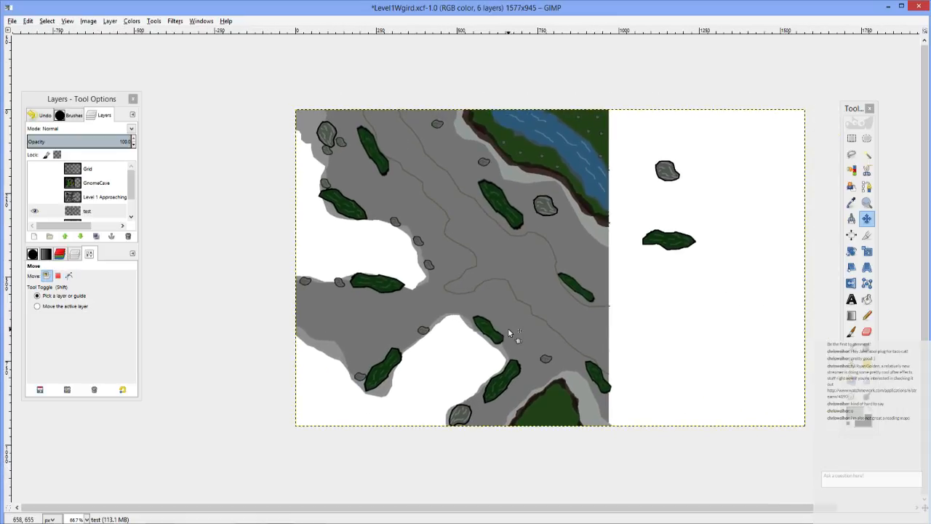
left_click(35, 197)
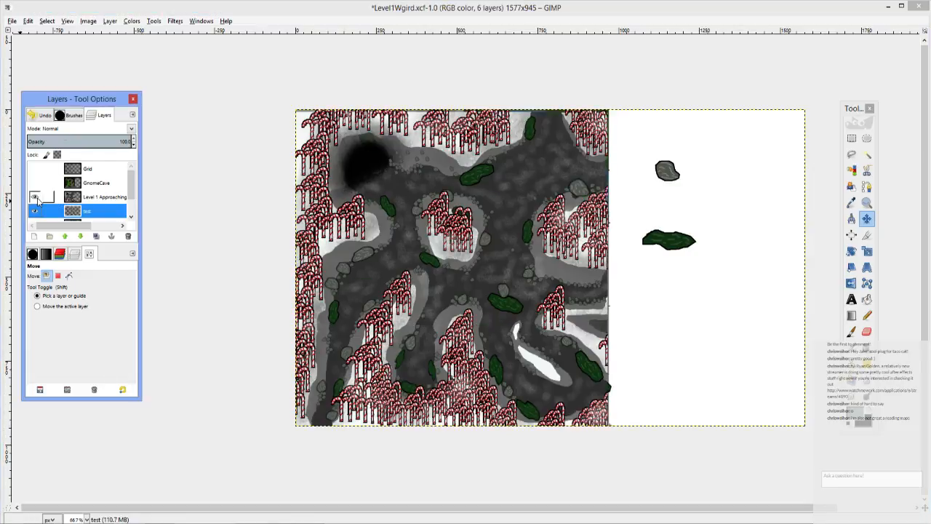
Step: Make the Level 1 Approaching candycane Forest layer active and choose the Free Select tool
scroll(333, 216, "up", 2)
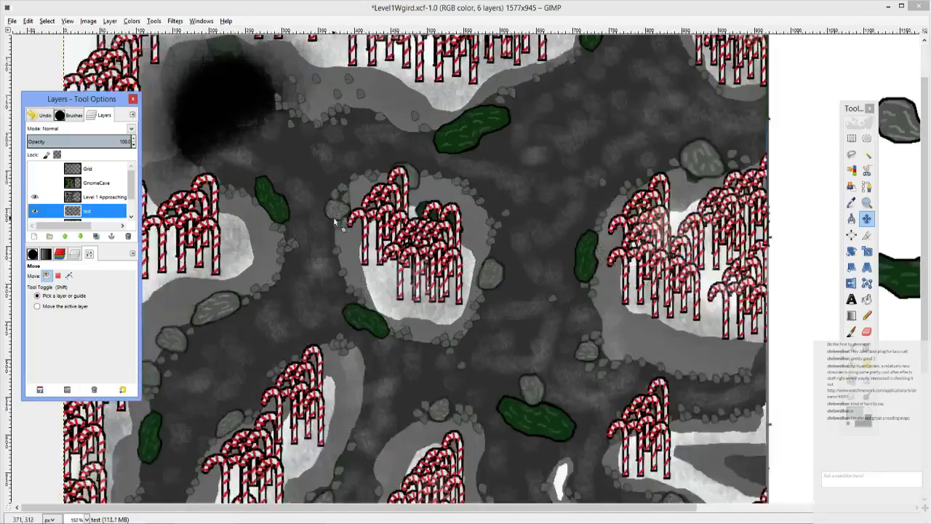
scroll(325, 213, "down", 1)
scroll(329, 210, "up", 2)
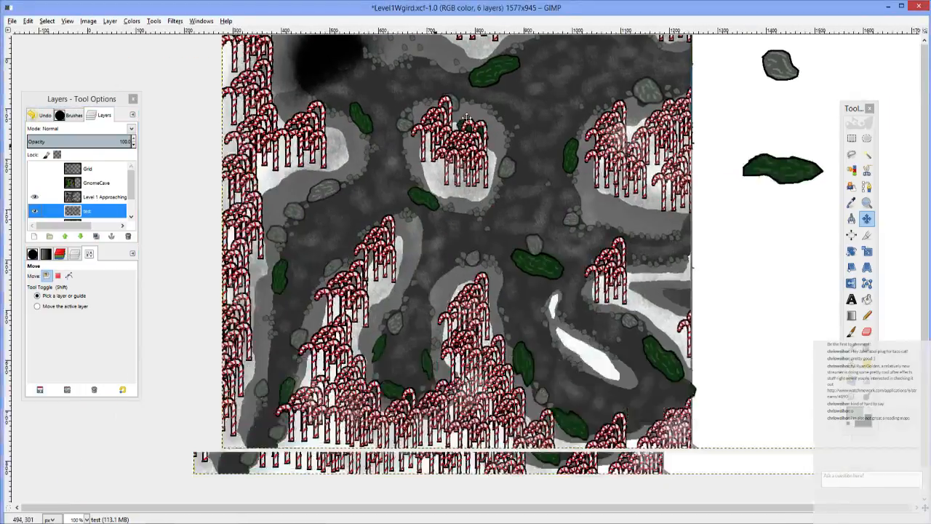
scroll(440, 219, "up", 1)
scroll(439, 218, "down", 5)
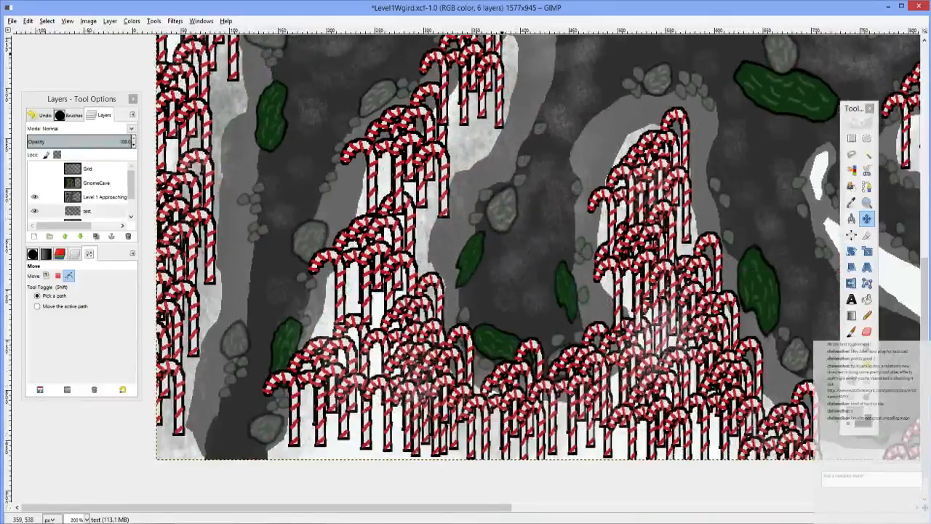
scroll(439, 233, "left", 2)
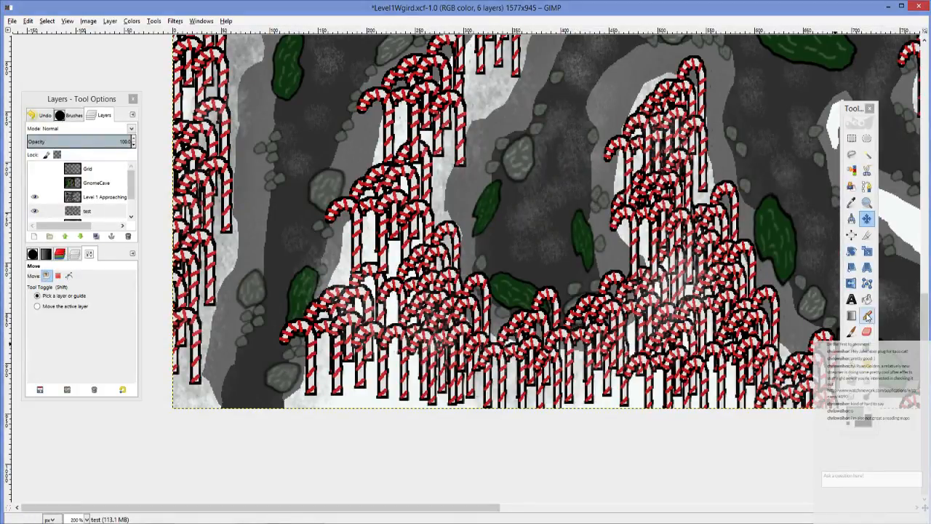
left_click(852, 156)
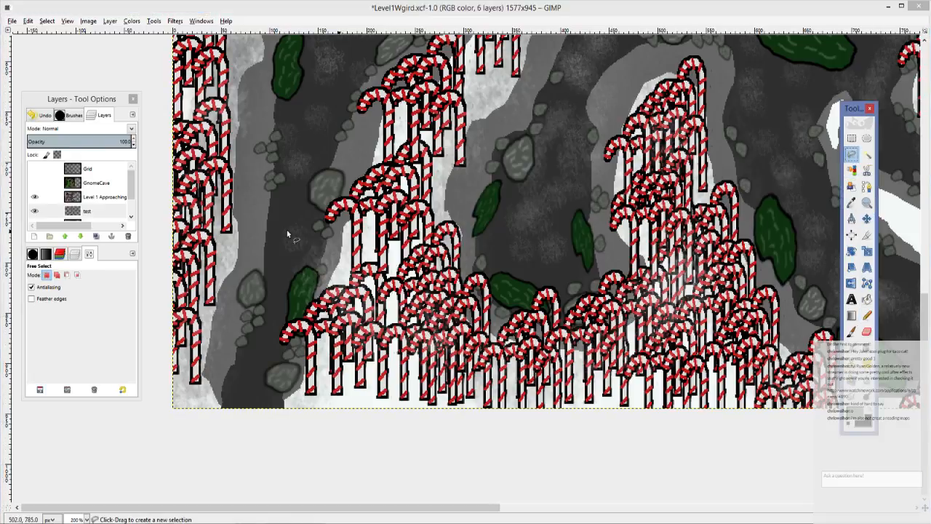
left_click(90, 203)
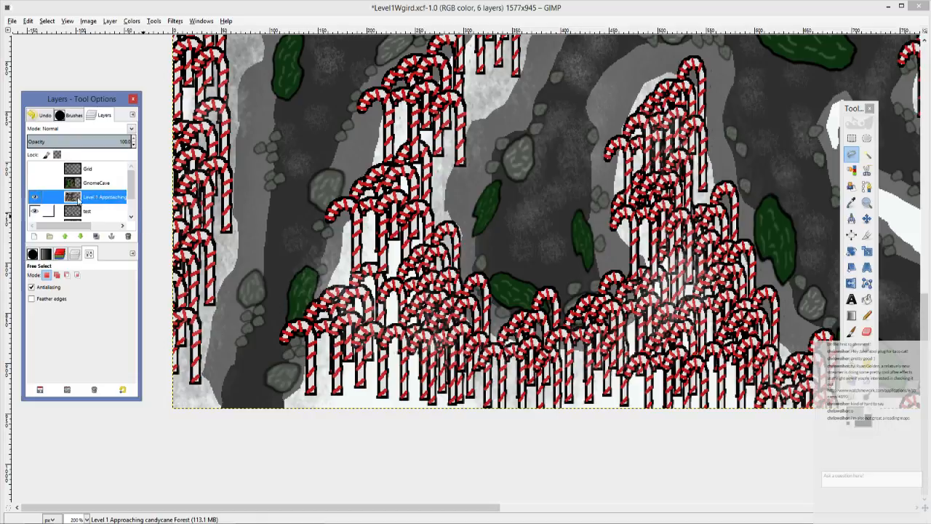
left_click(37, 198)
left_click(34, 197)
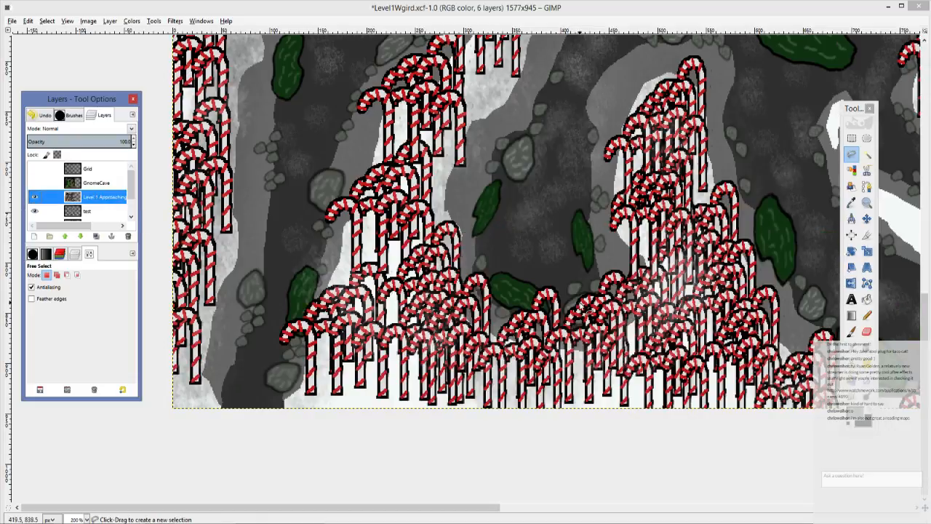
Step: Trace a loose freehand selection around the lower candy canes and snow on the central island and copy it
scroll(375, 314, "right", 5)
scroll(374, 314, "up", 1, "ctrl")
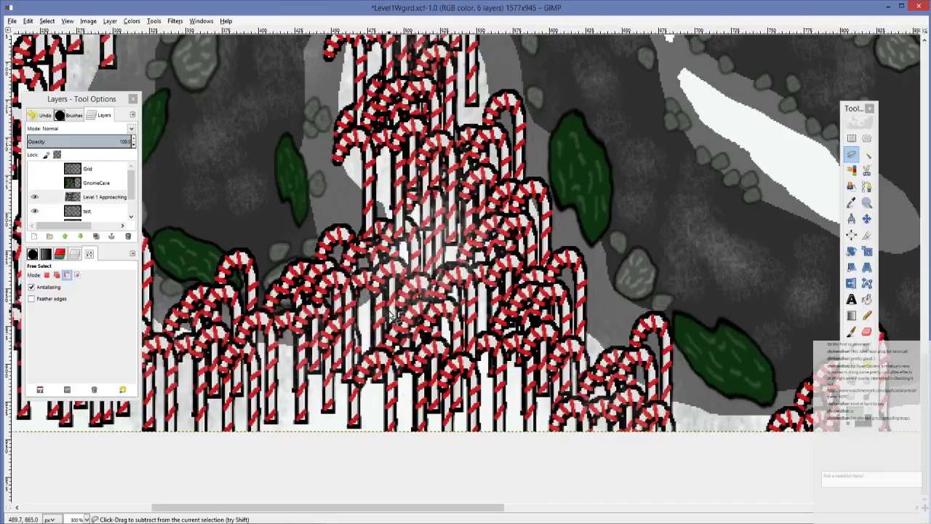
left_click_drag(404, 322, 296, 505)
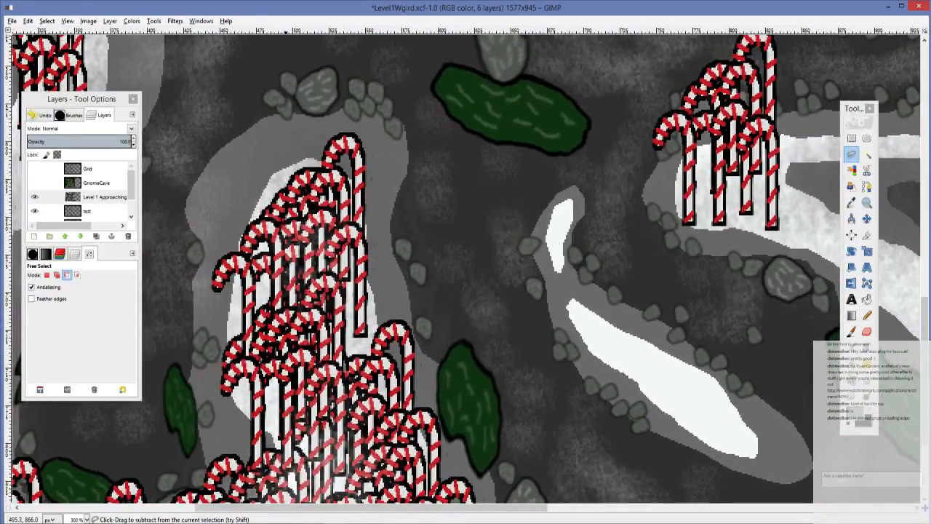
left_click_drag(726, 227, 630, 304)
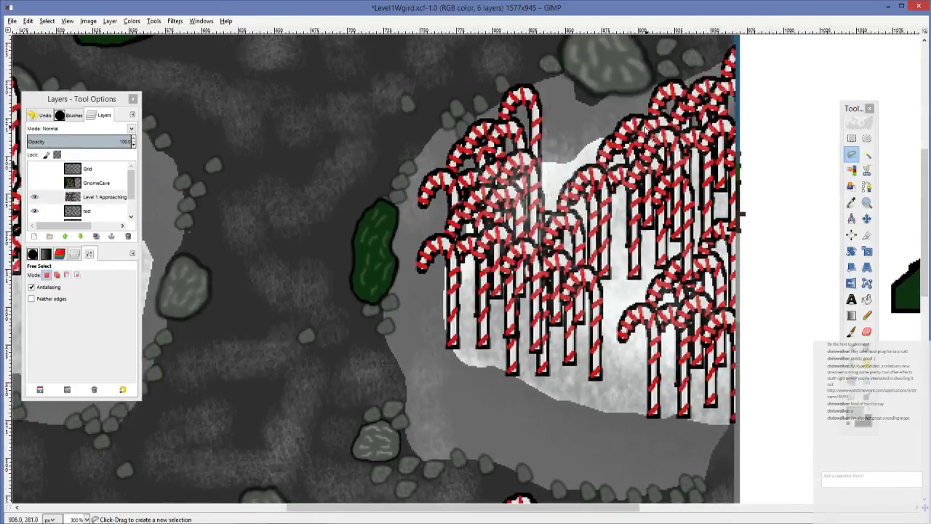
left_click_drag(555, 167, 419, 190)
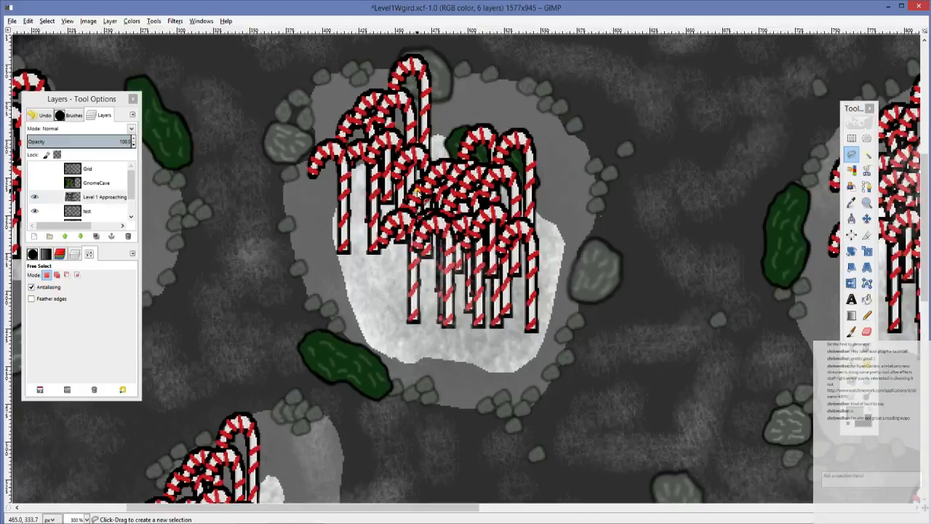
mouse_move(380, 246)
left_mouse_down()
mouse_move(387, 291)
mouse_move(424, 339)
mouse_move(530, 331)
mouse_move(535, 270)
left_mouse_up()
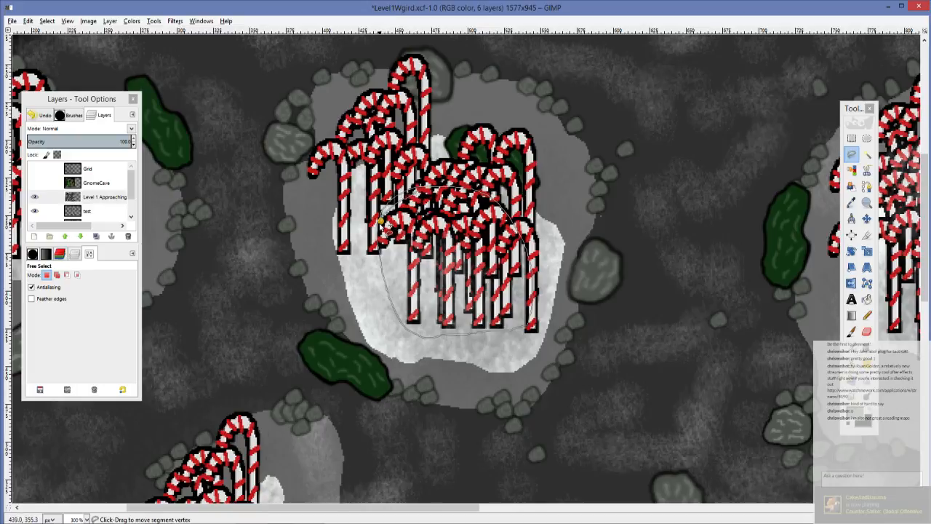
key("Return")
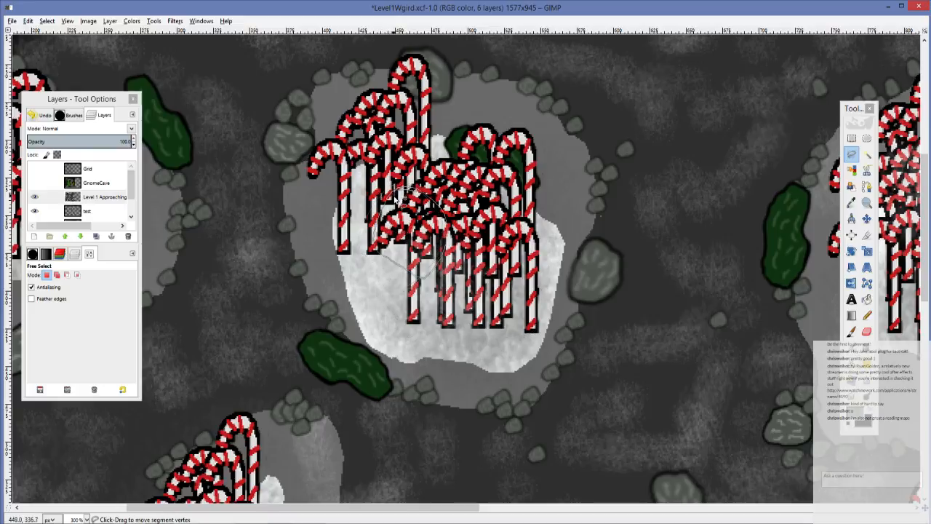
left_click_drag(390, 225, 374, 230)
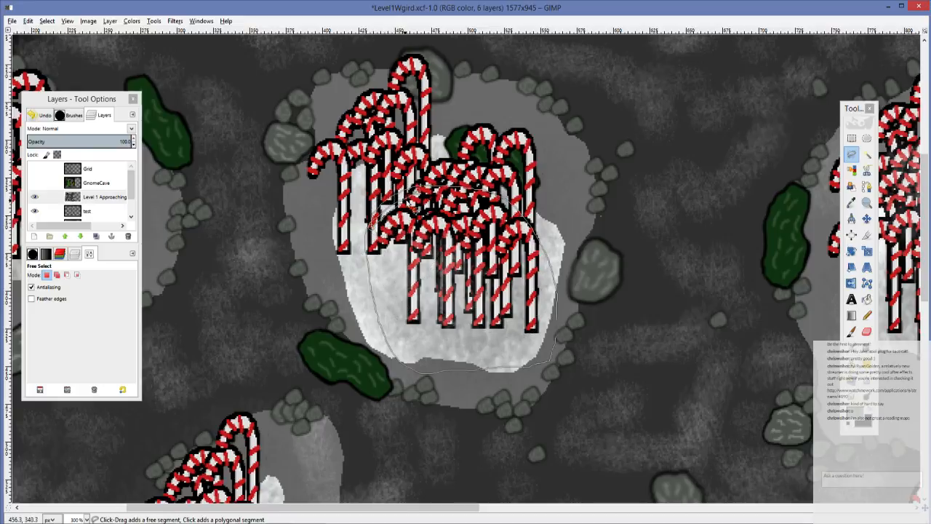
key("Return")
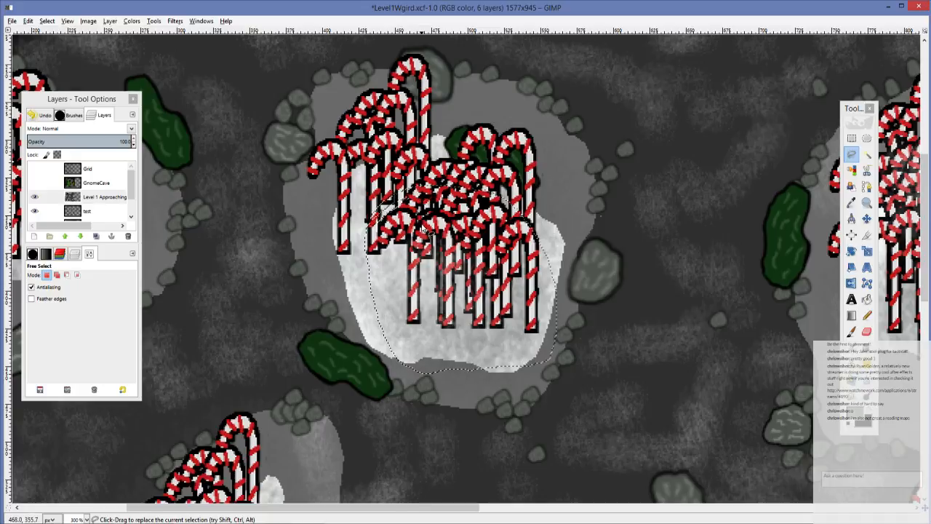
key("ctrl")
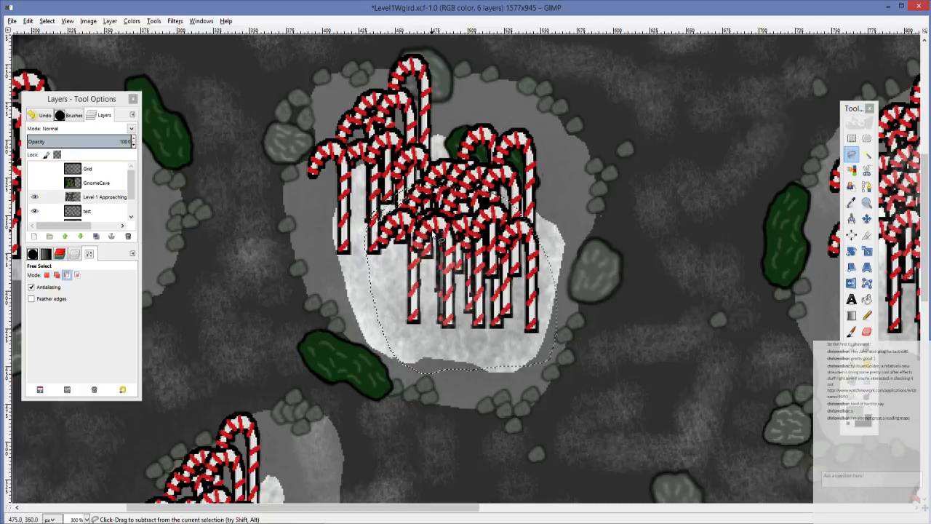
key("ctrl+c")
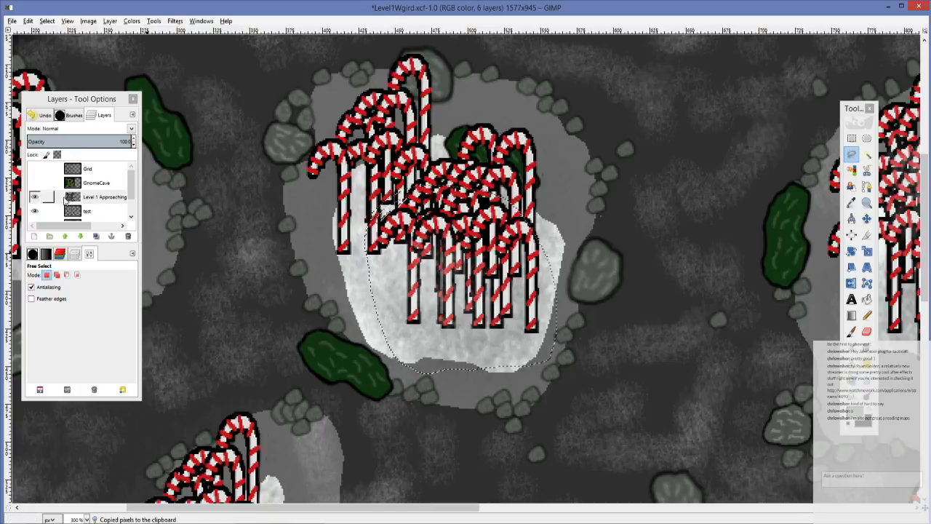
Step: Paste the copied candy canes with the test layer active and move them to the blank area below the sample bush
left_click(81, 210)
scroll(670, 247, "down", 5)
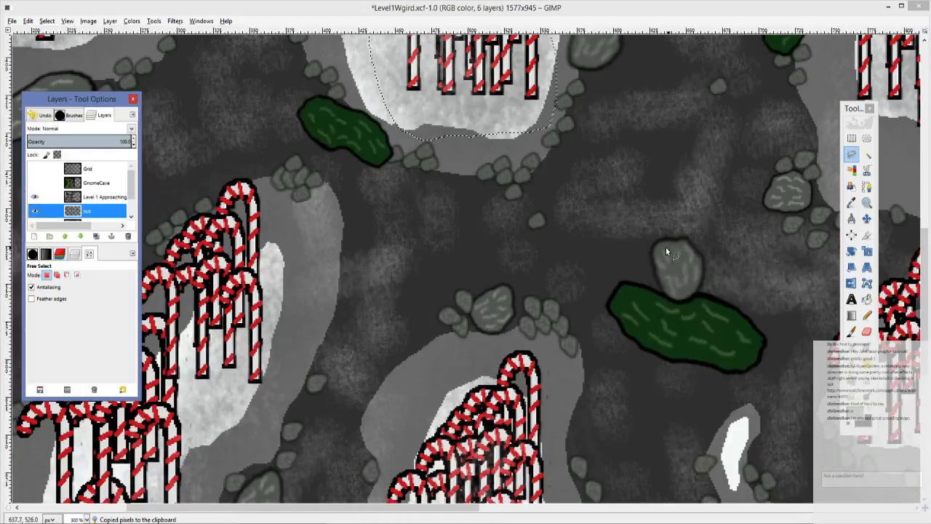
scroll(665, 247, "right", 10)
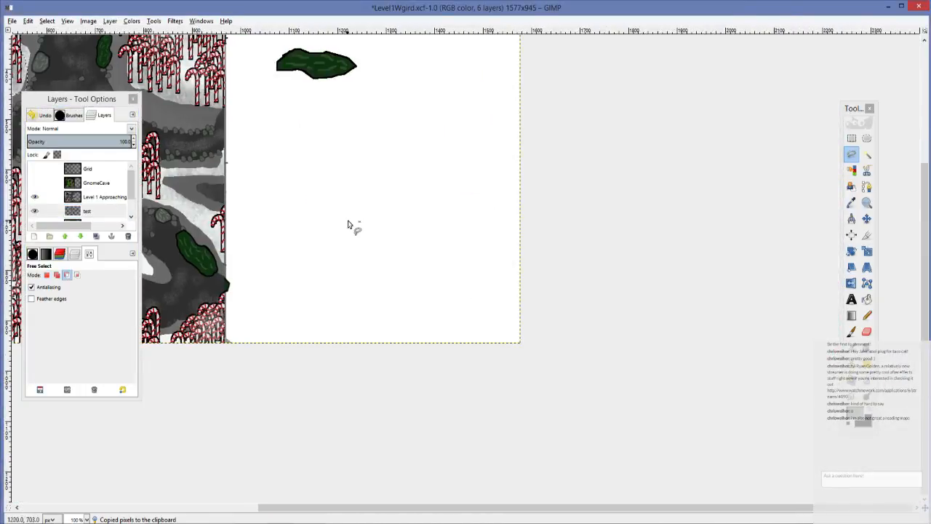
key("ctrl+v")
left_click_drag(348, 223, 688, 302)
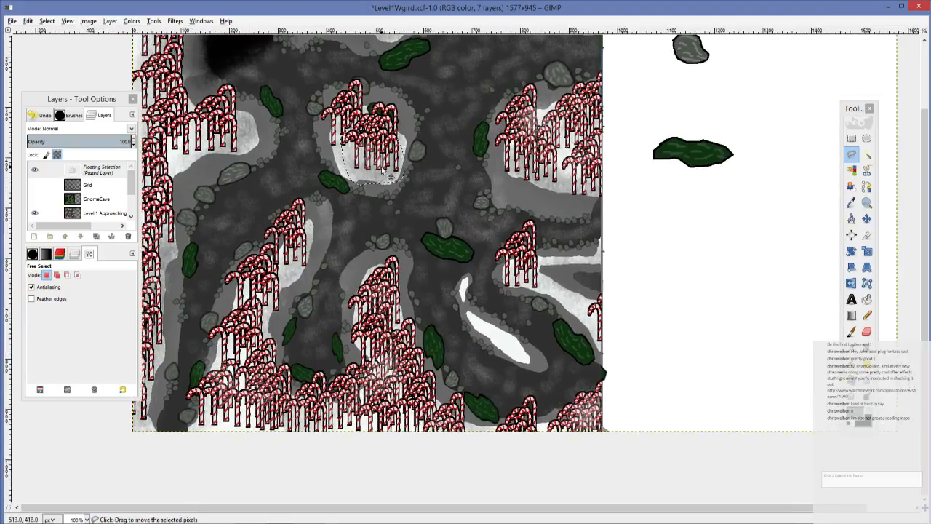
left_click_drag(353, 143, 686, 253)
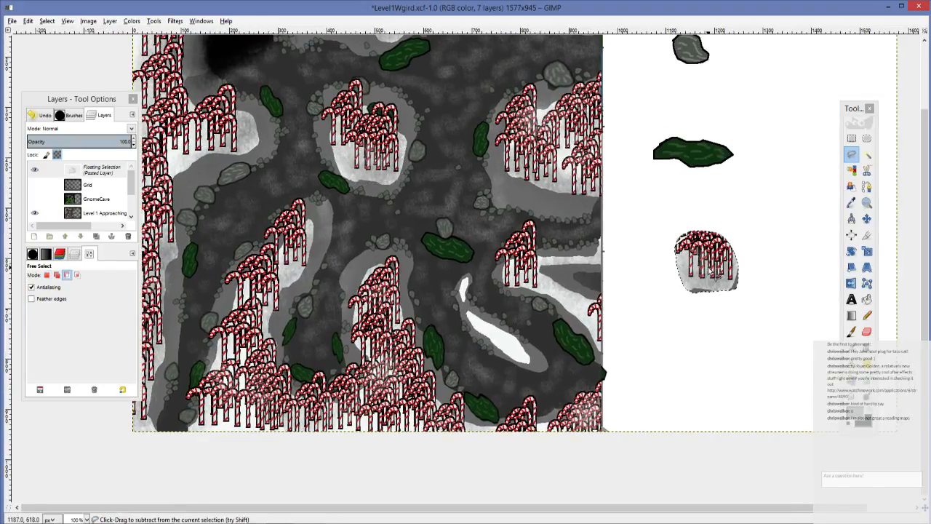
Step: Inspect the pasted candy cane piece up close and clear its floating selection
scroll(712, 271, "up", 3)
scroll(476, 272, "up", 4)
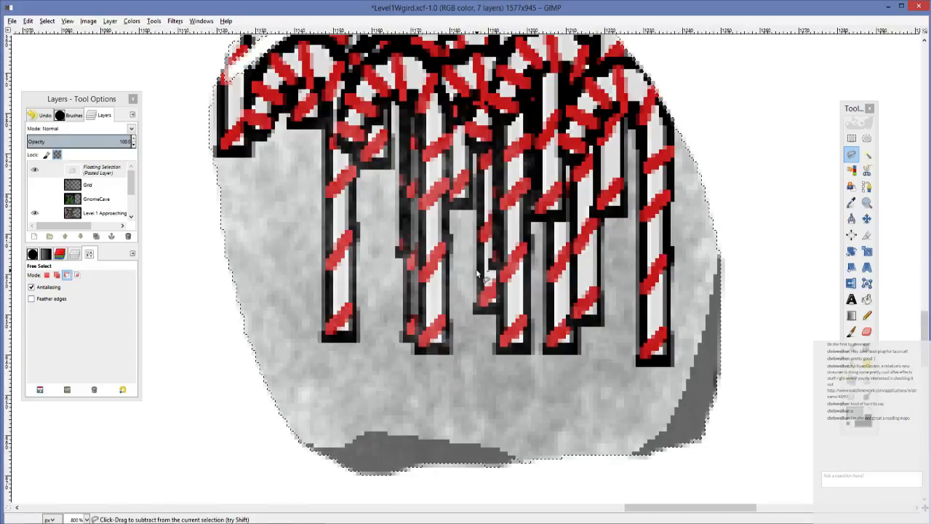
scroll(480, 271, "down", 1)
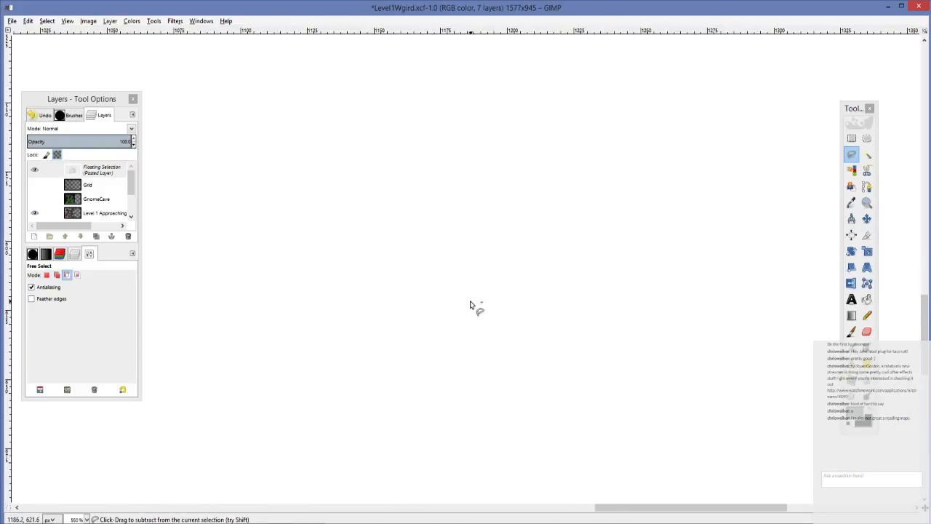
scroll(793, 377, "left", 6)
scroll(270, 226, "left", 6)
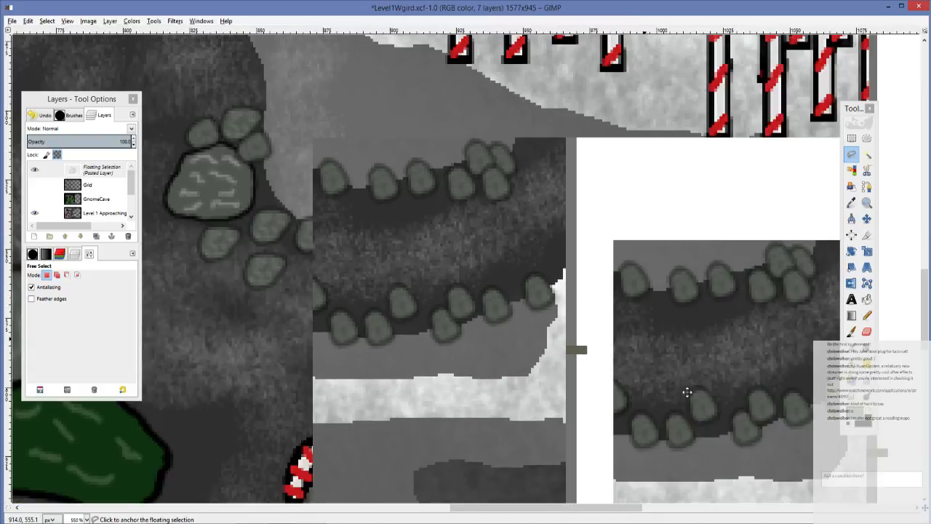
key("1")
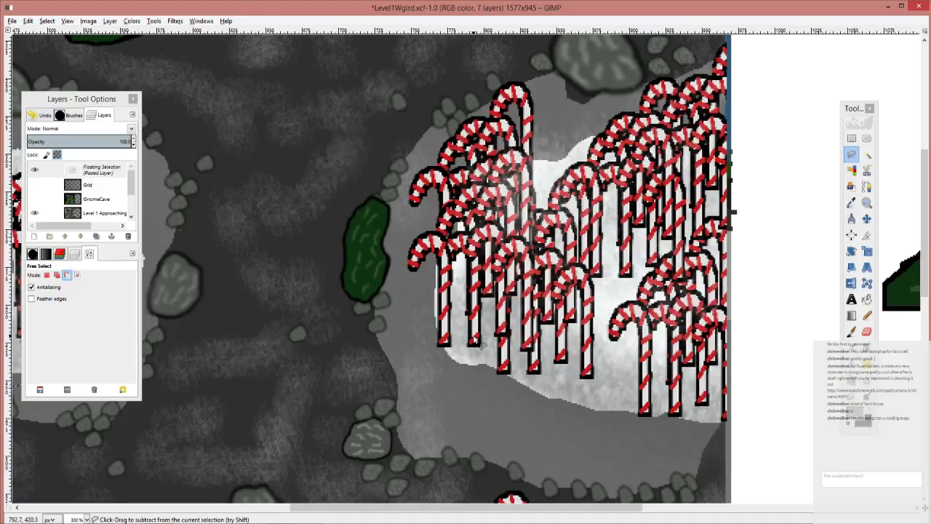
scroll(444, 291, "left", 10)
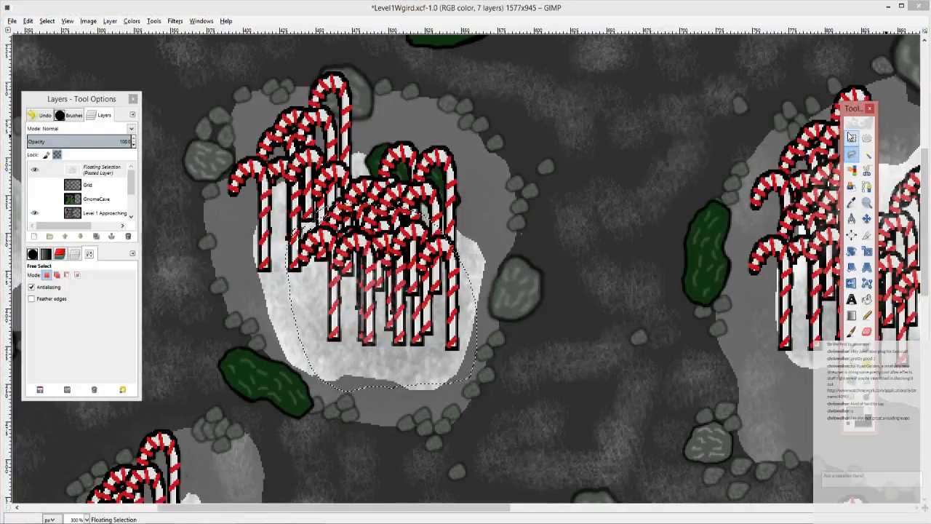
left_click(852, 138)
key("ctrl+h")
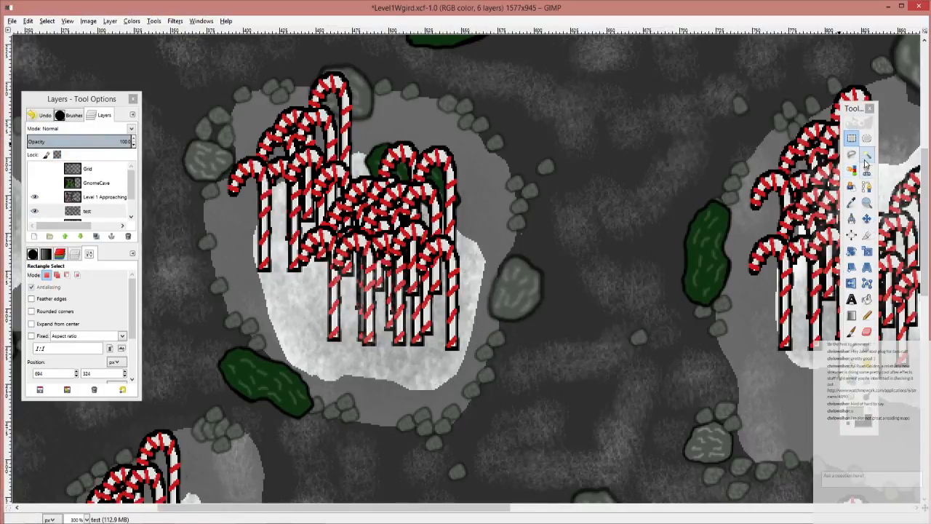
Step: Trace a tighter freehand selection around the lower candy canes on the central island and copy it
left_click(851, 155)
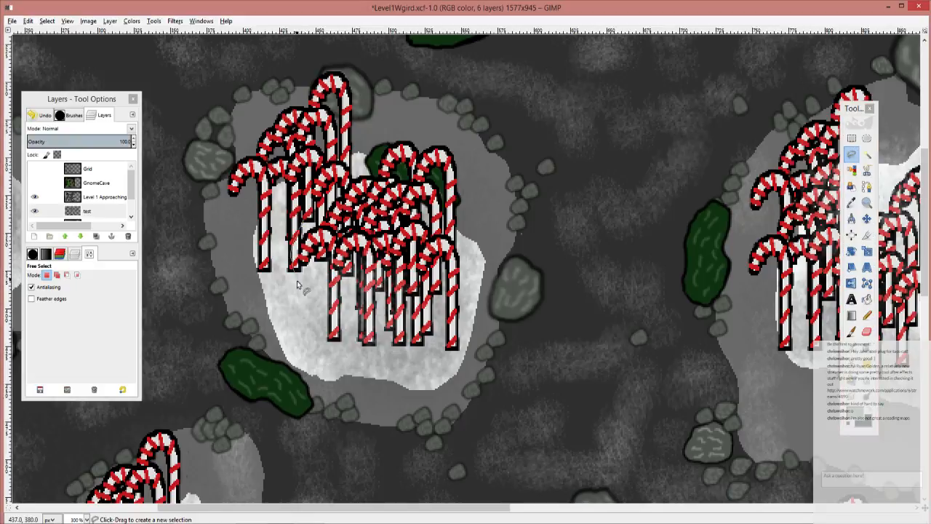
mouse_move(295, 271)
left_mouse_down()
mouse_move(334, 334)
mouse_move(371, 348)
left_mouse_up()
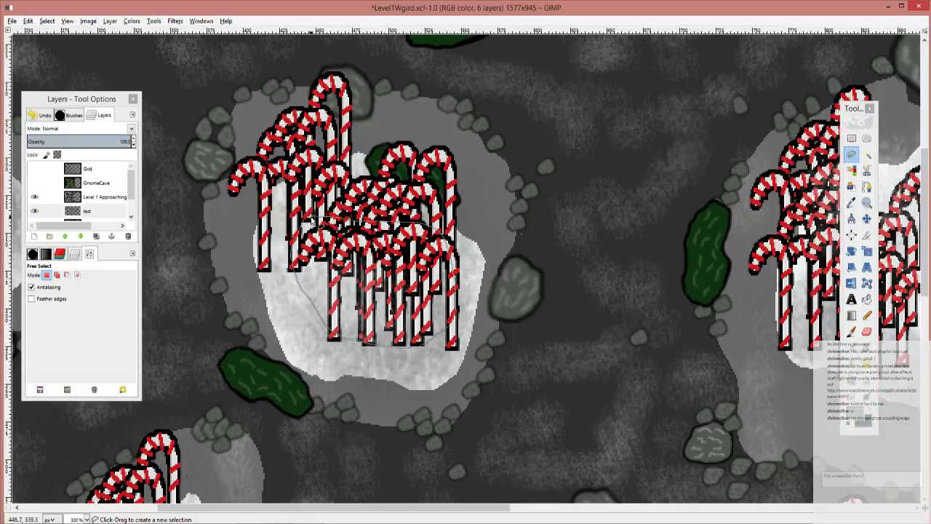
key("Return")
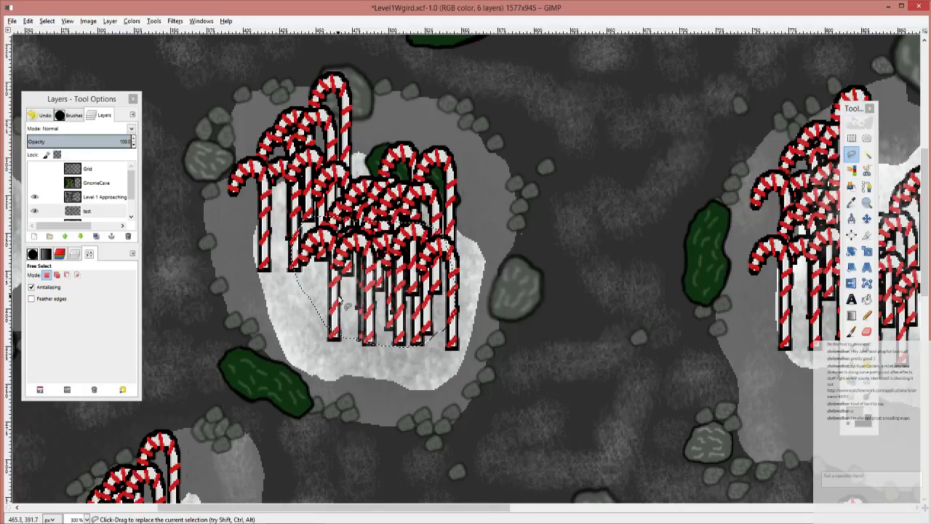
key("ctrl+c")
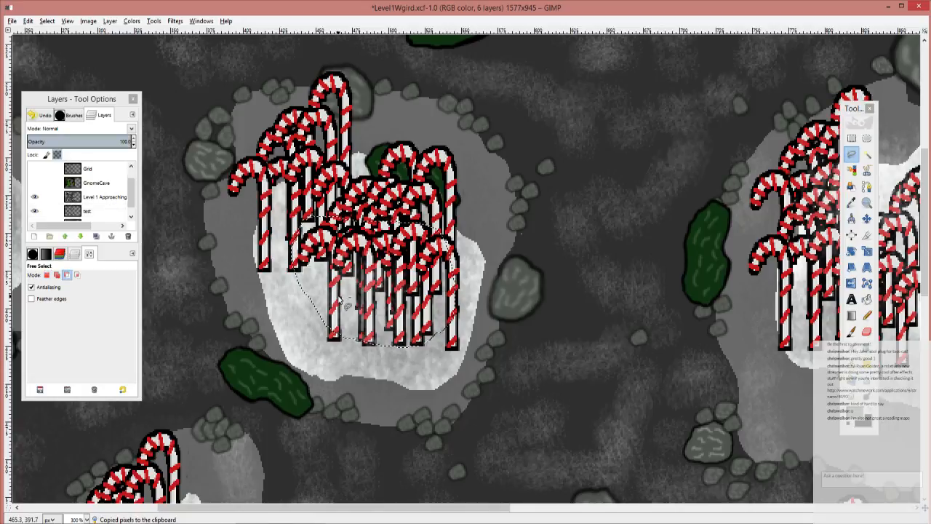
Step: Paste the tightly cut candy canes and move them onto the blank area just below the sample bush
key("ctrl+v")
left_click_drag(347, 306, 843, 333)
scroll(680, 332, "right", 2)
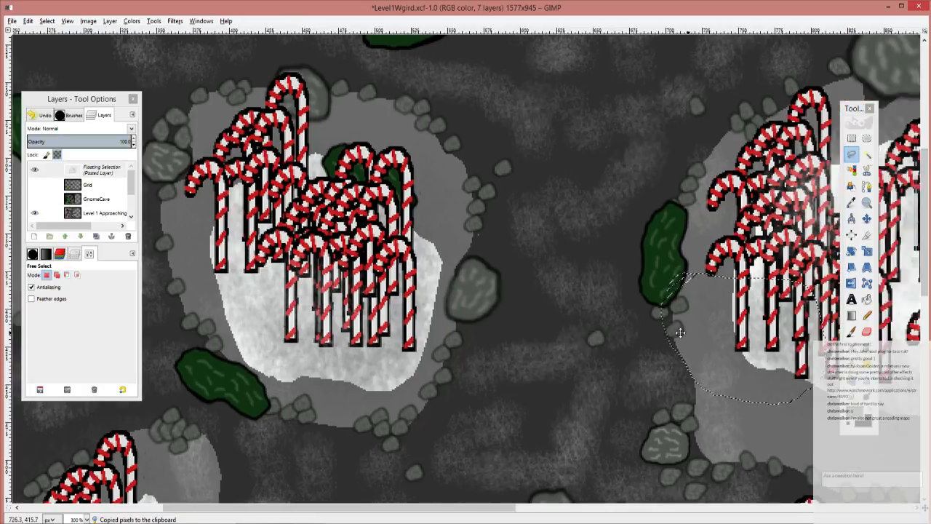
left_click_drag(680, 333, 627, 364)
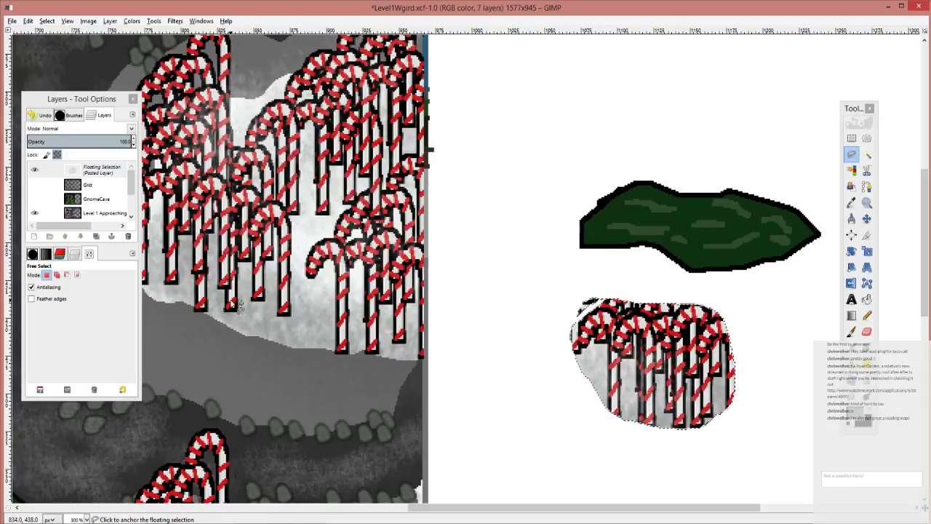
Step: Hide the Level 1 Approaching layer above the test layer and anchor the floating candy canes onto the test layer
scroll(80, 193, "down", 2)
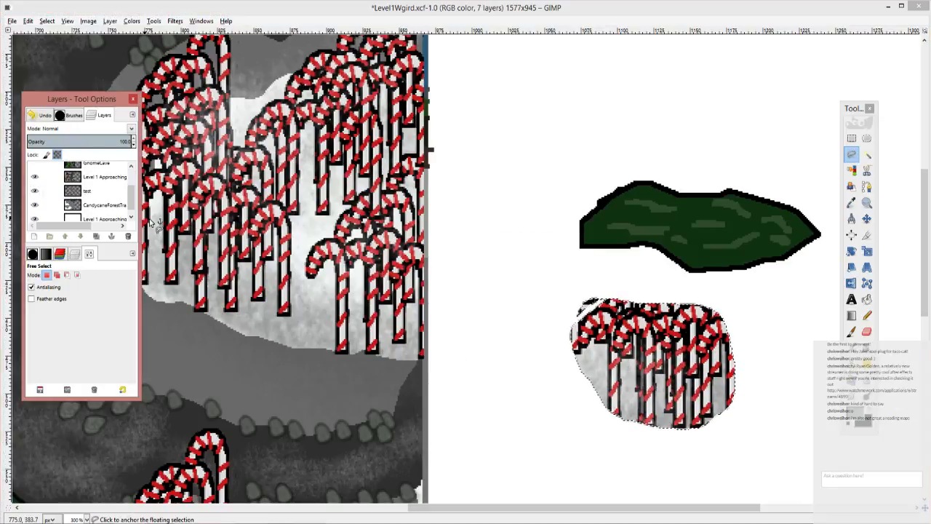
left_click(35, 182)
left_click(35, 182)
left_click(34, 182)
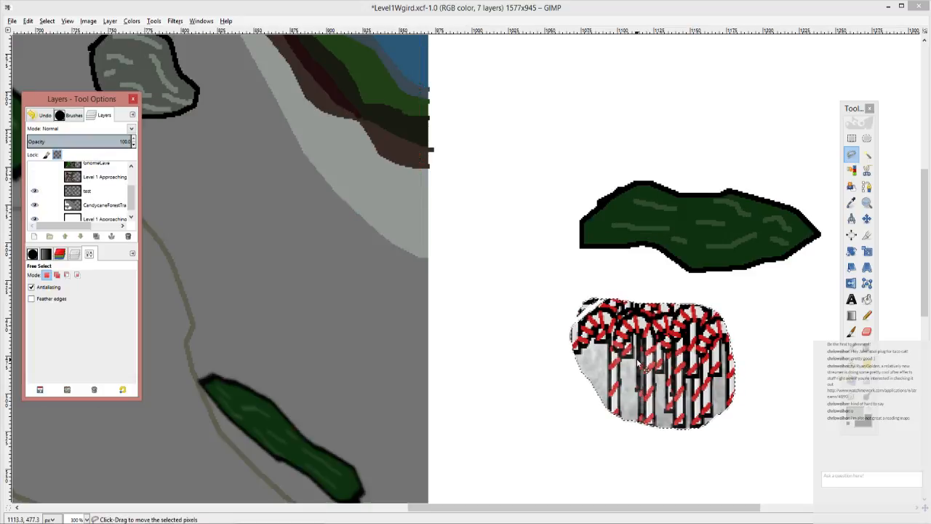
left_click(851, 138)
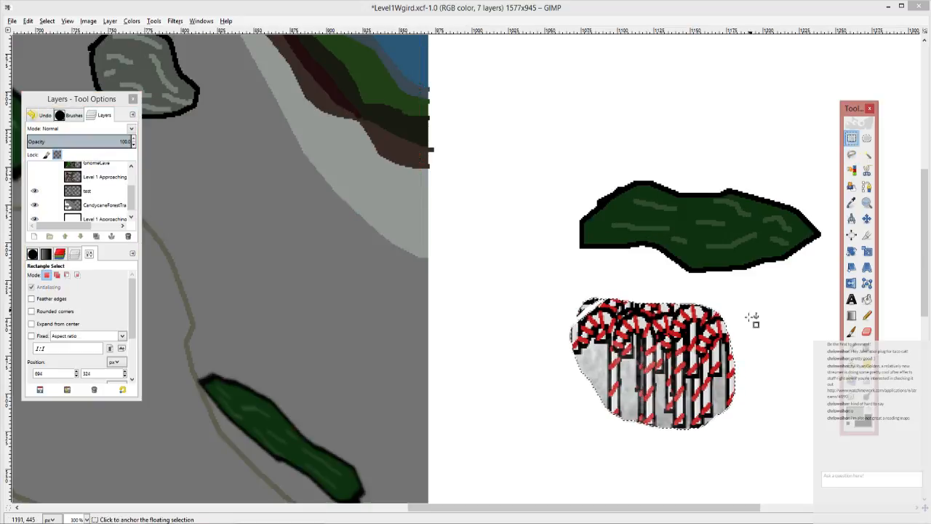
left_click(752, 318)
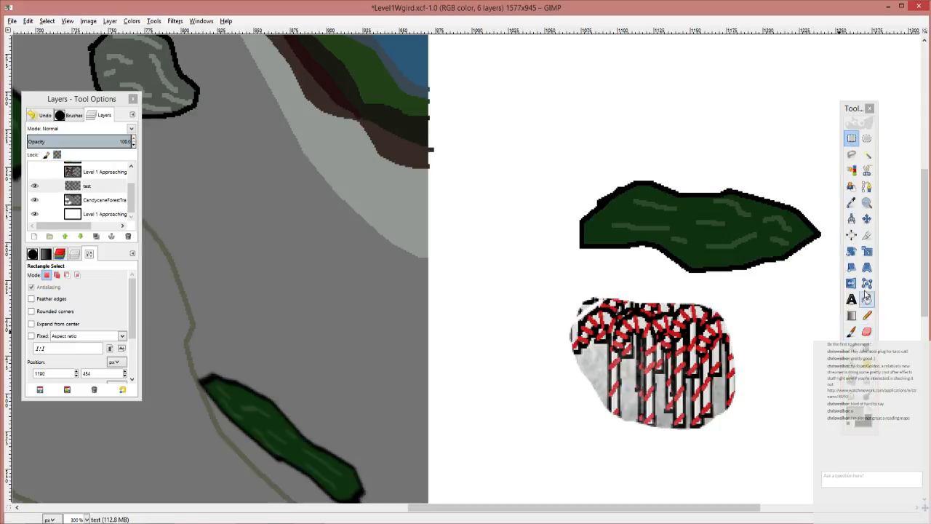
Step: Fuzzy-select and delete the grey background areas beside and between the pasted candy cane poles
left_click(867, 154)
left_click(592, 368)
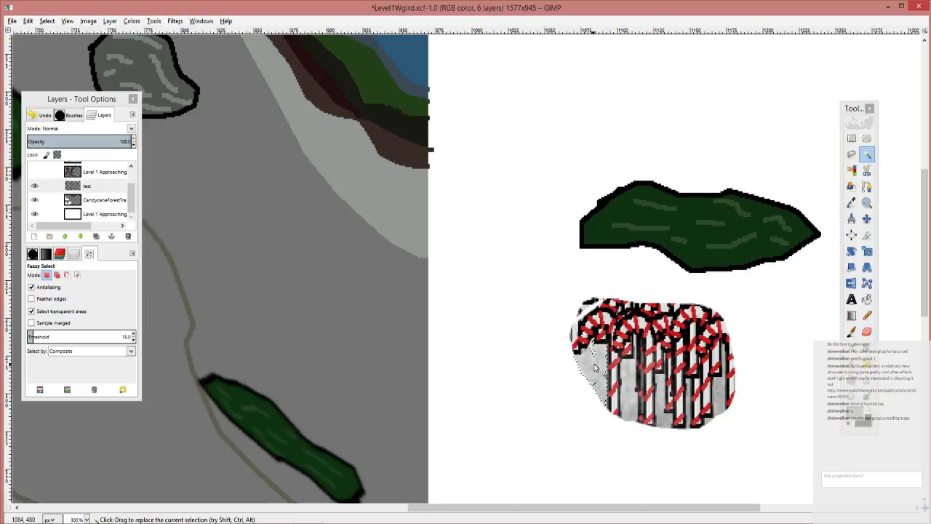
key("Delete")
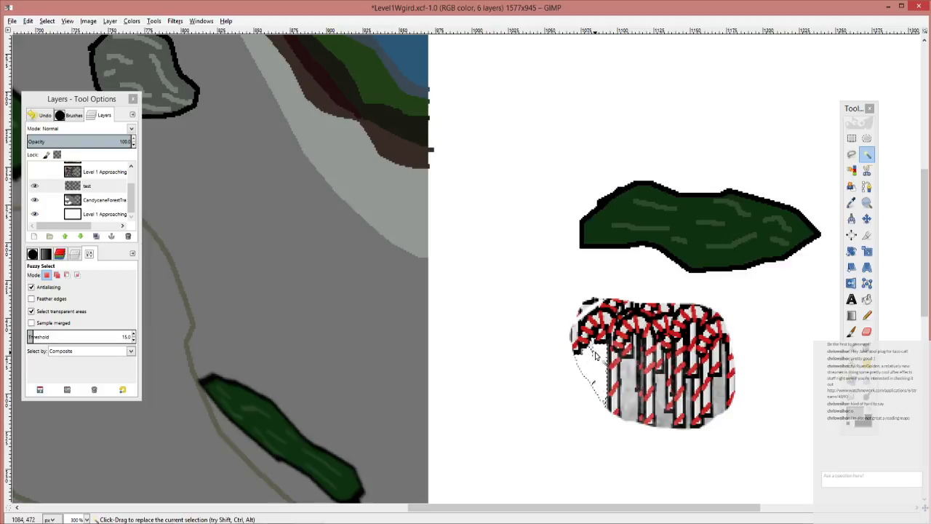
left_click_drag(636, 382, 659, 402)
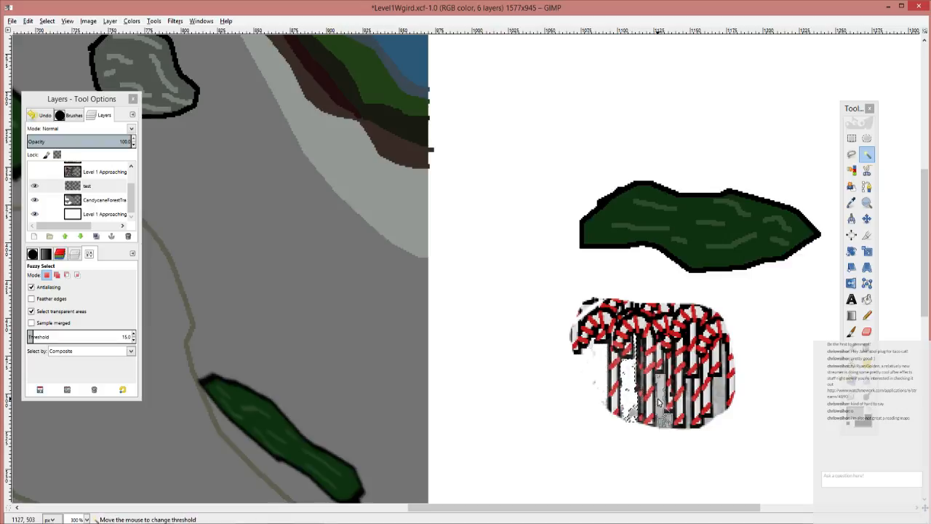
key("Delete")
left_click(721, 399)
key("Delete")
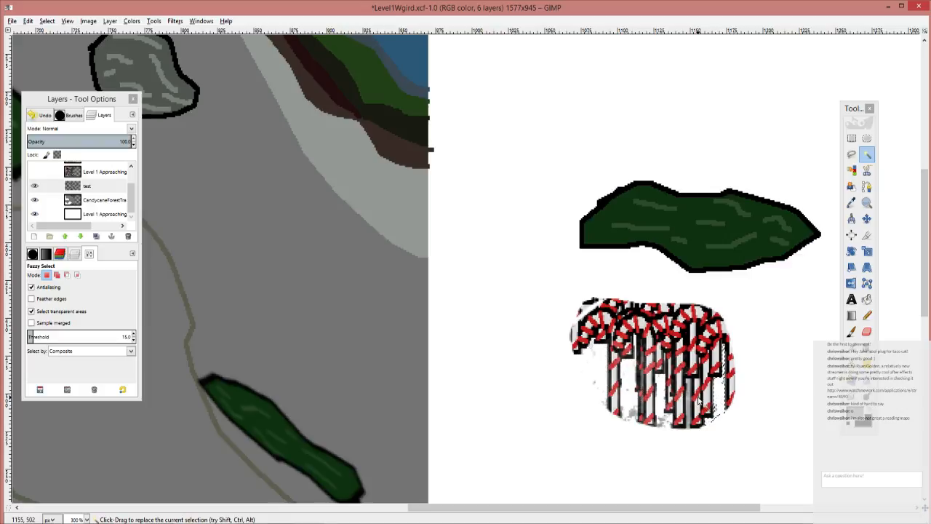
left_click(688, 407)
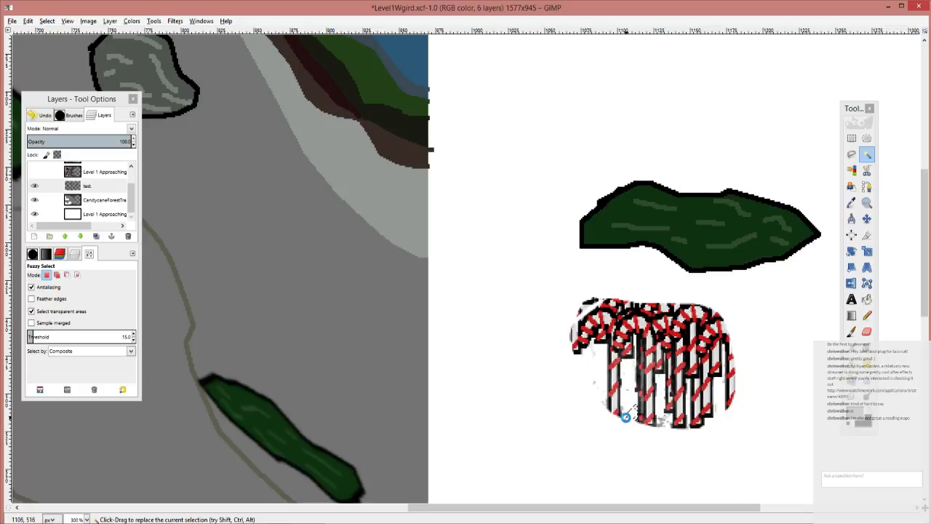
key("Delete")
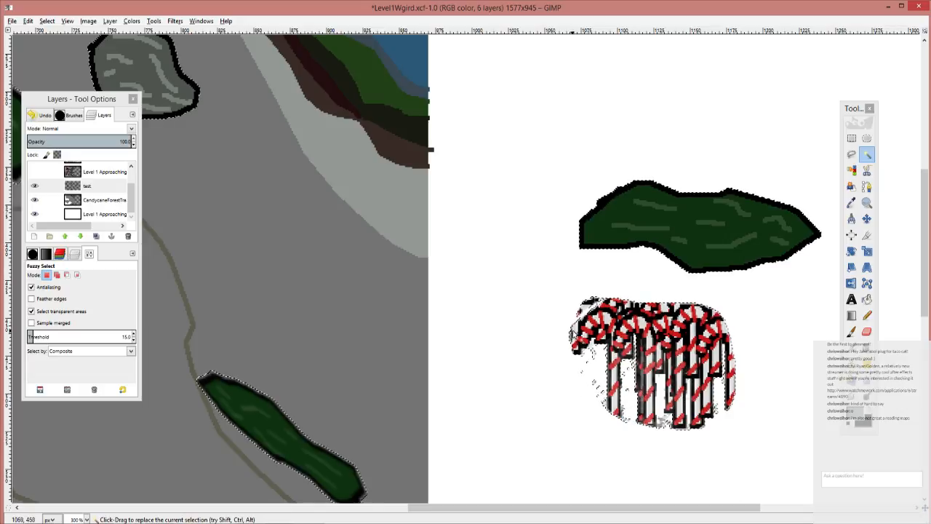
Step: Remove the leftover outline fringe along the outer edge of the leftmost candy cane with Fuzzy Select
left_click(574, 333)
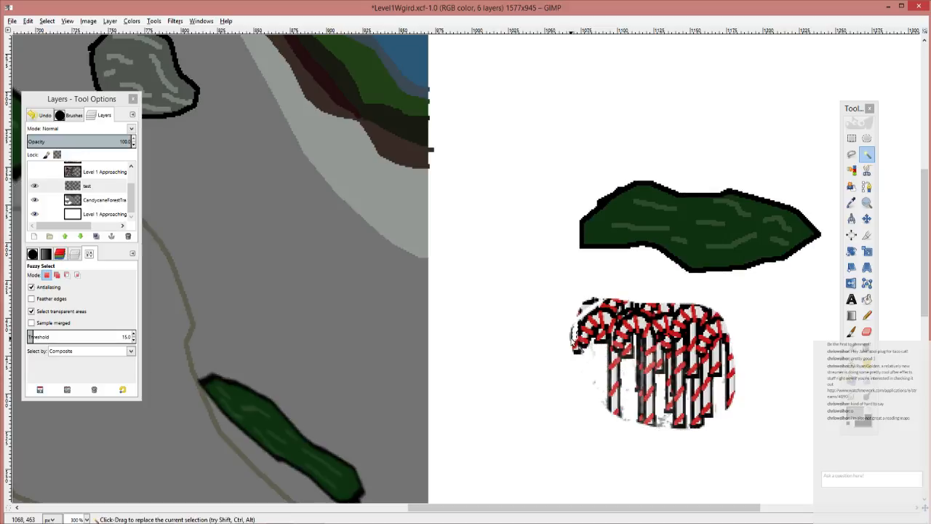
left_click(578, 311)
left_click(576, 352)
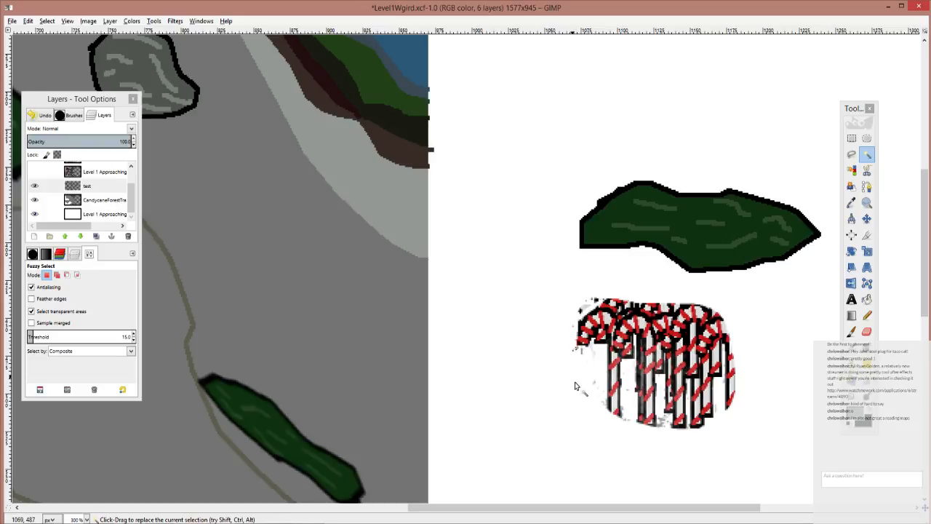
Step: Clear the selection and erase the stray pixels around the upper left of the sample candy canes
left_click(866, 331)
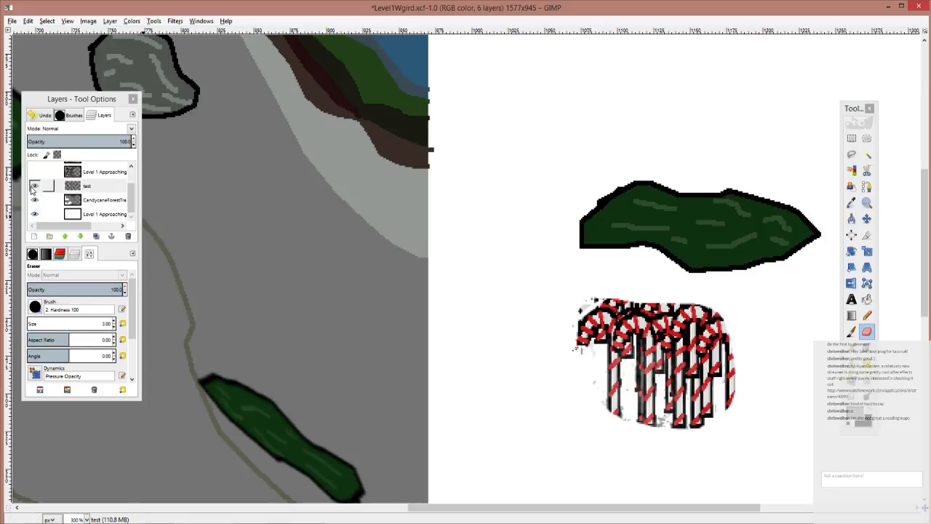
left_click(33, 186)
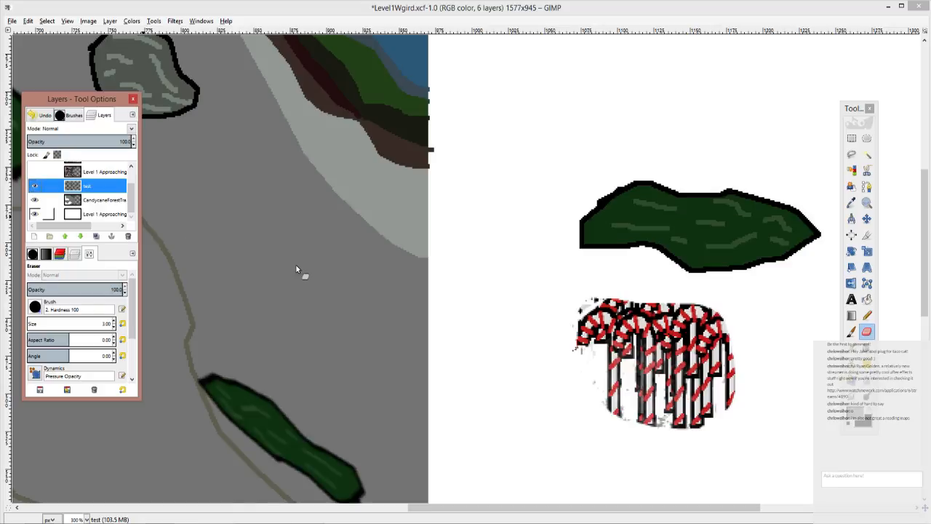
left_click(852, 138)
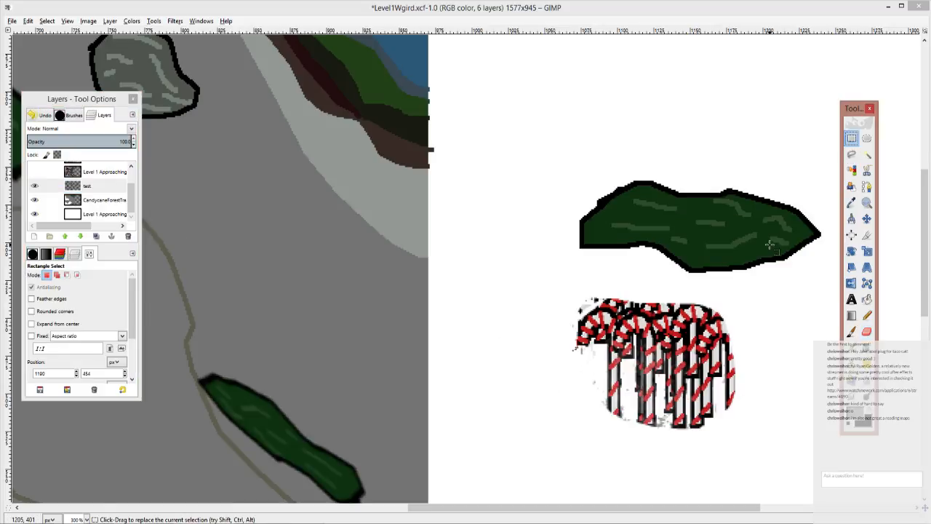
left_click(866, 331)
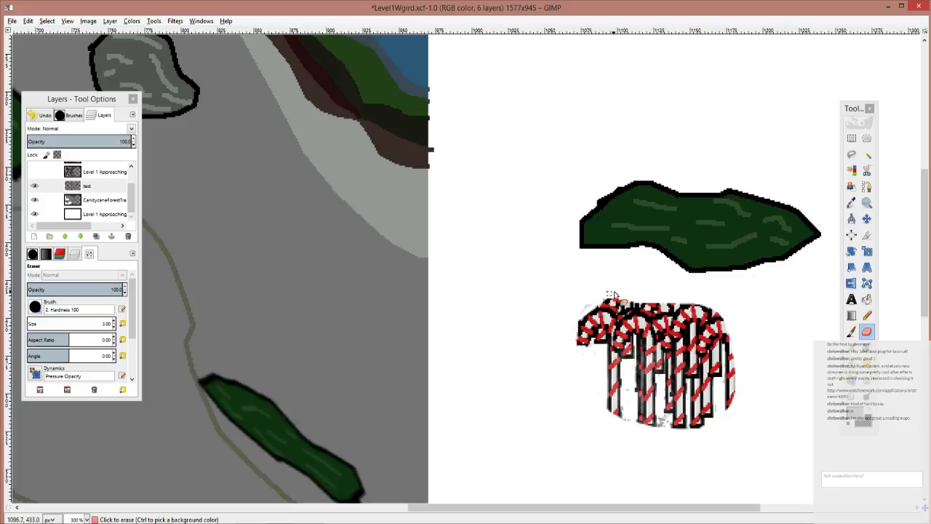
left_click(685, 295)
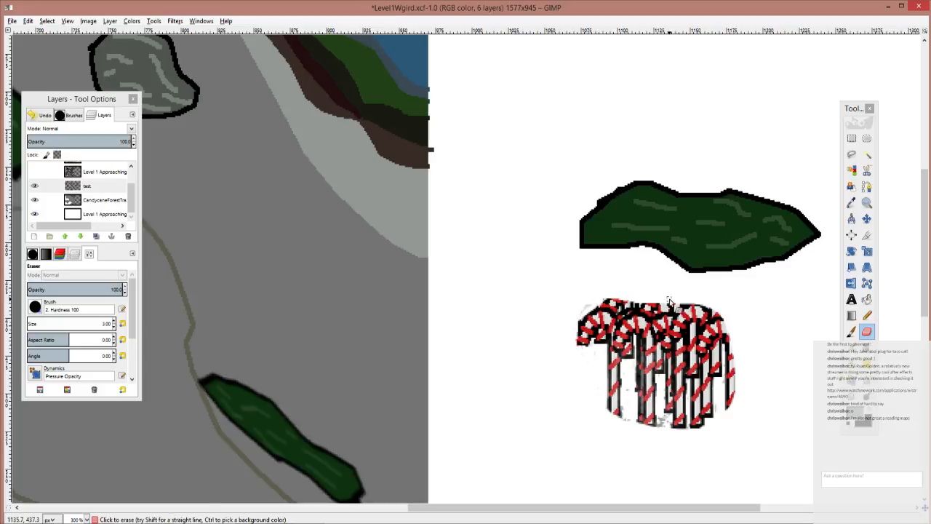
Step: Erase the cut-off cane pieces and leftover pixels along the top and right edges of the sample cluster with the size 3 eraser
scroll(670, 301, "up", 6)
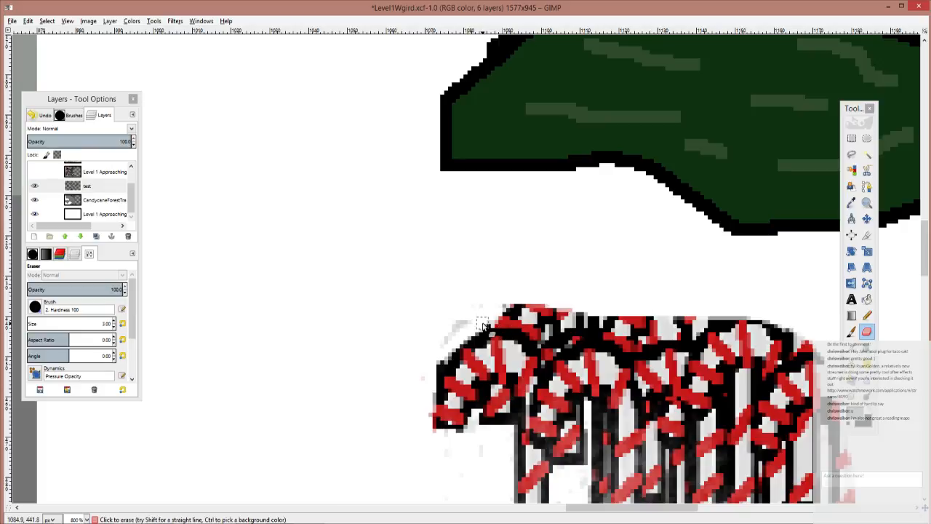
mouse_move(483, 325)
left_mouse_down()
mouse_move(457, 327)
mouse_move(438, 345)
left_mouse_up()
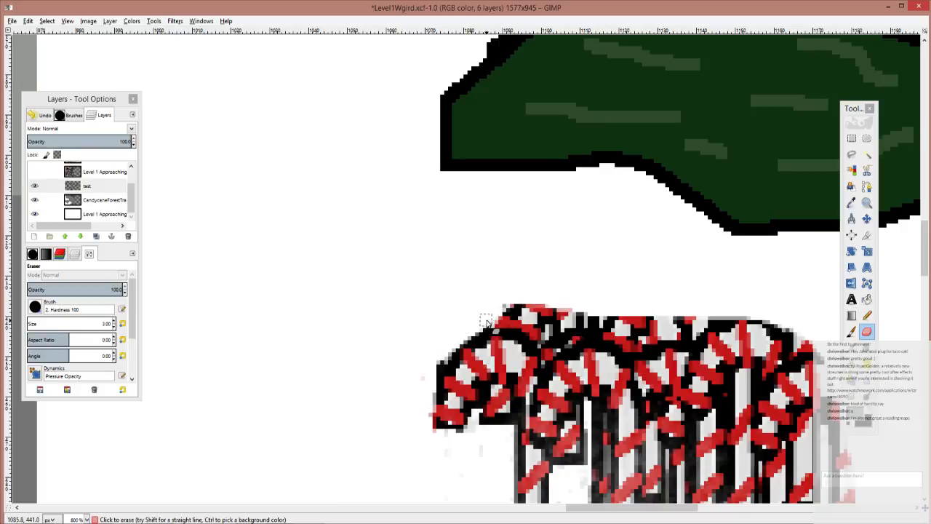
mouse_move(487, 323)
left_mouse_down()
mouse_move(540, 340)
mouse_move(507, 310)
mouse_move(562, 318)
mouse_move(503, 319)
mouse_move(585, 314)
mouse_move(546, 332)
mouse_move(540, 326)
mouse_move(601, 315)
mouse_move(624, 320)
mouse_move(581, 321)
mouse_move(654, 333)
mouse_move(644, 336)
mouse_move(622, 328)
mouse_move(655, 324)
mouse_move(646, 336)
mouse_move(701, 321)
mouse_move(655, 324)
mouse_move(691, 334)
mouse_move(654, 339)
mouse_move(716, 318)
left_mouse_up()
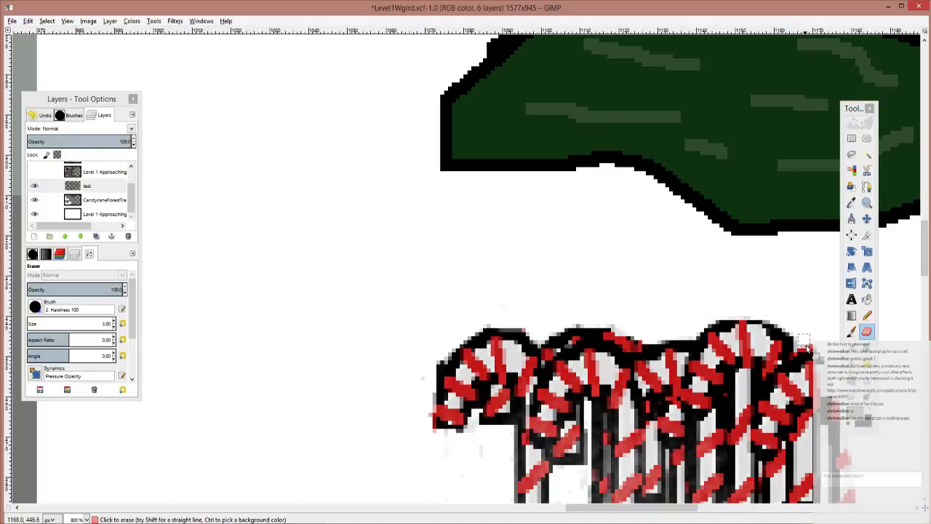
mouse_move(817, 378)
left_mouse_down()
mouse_move(791, 349)
mouse_move(678, 295)
mouse_move(558, 258)
mouse_move(576, 306)
mouse_move(589, 445)
mouse_move(576, 491)
mouse_move(580, 434)
mouse_move(578, 472)
mouse_move(595, 454)
mouse_move(582, 420)
mouse_move(565, 440)
mouse_move(581, 358)
mouse_move(577, 399)
mouse_move(564, 244)
mouse_move(586, 314)
mouse_move(594, 410)
mouse_move(571, 315)
left_mouse_up()
left_click_drag(599, 371, 643, 229)
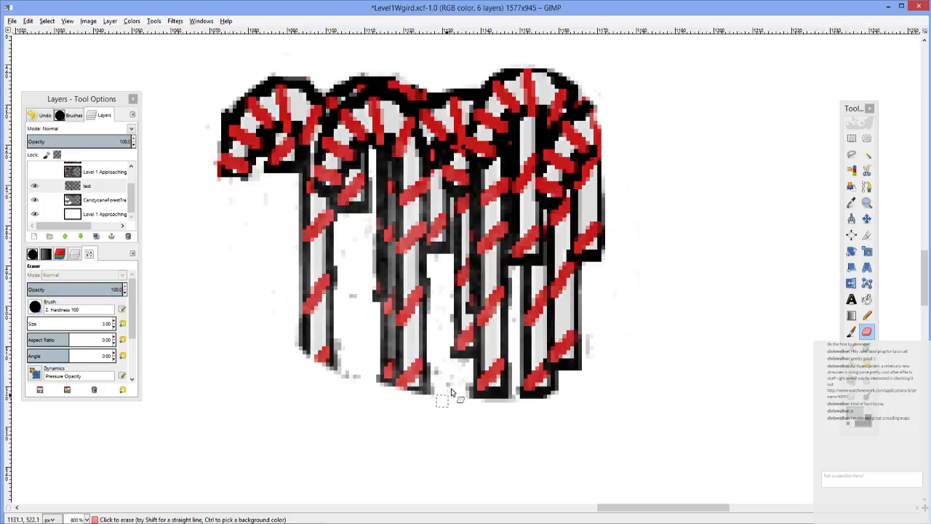
Step: Select the cleaned candy canes with a rectangle below the sample bush and paste a copy of them
scroll(462, 398, "down", 1, "ctrl")
scroll(462, 398, "down", 2, "ctrl")
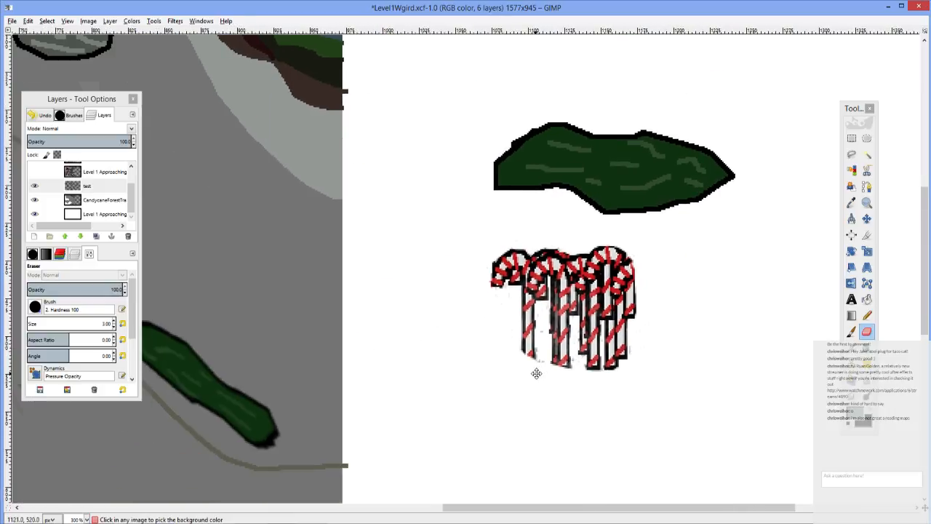
left_click(851, 138)
left_click_drag(487, 221, 656, 384)
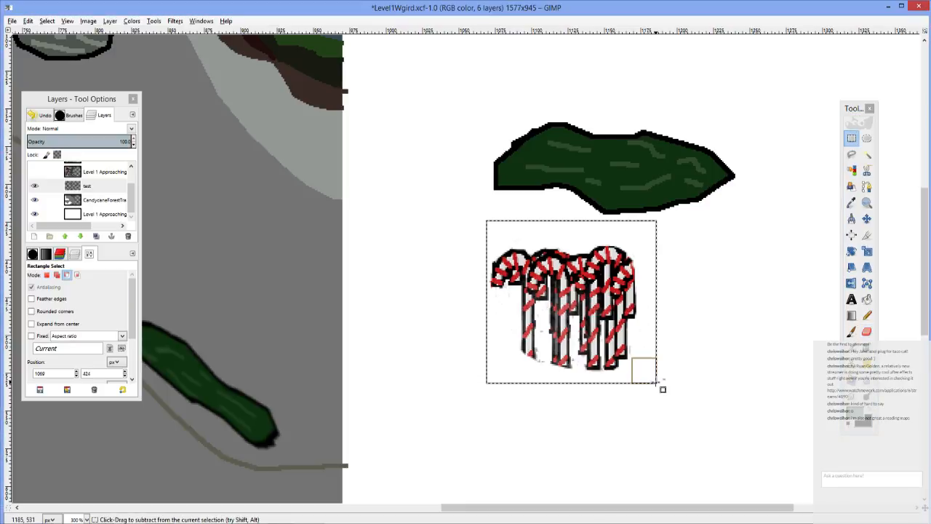
key("ctrl+x")
key("ctrl+v")
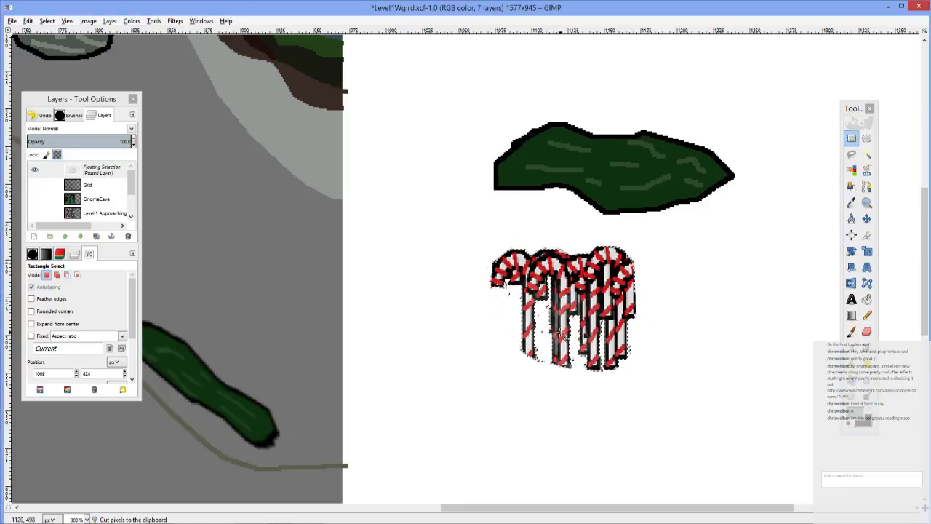
Step: Try placing the pasted candy canes on the white area west of the central candy cane island
left_click_drag(558, 316, 252, 337)
scroll(609, 270, "down", 2)
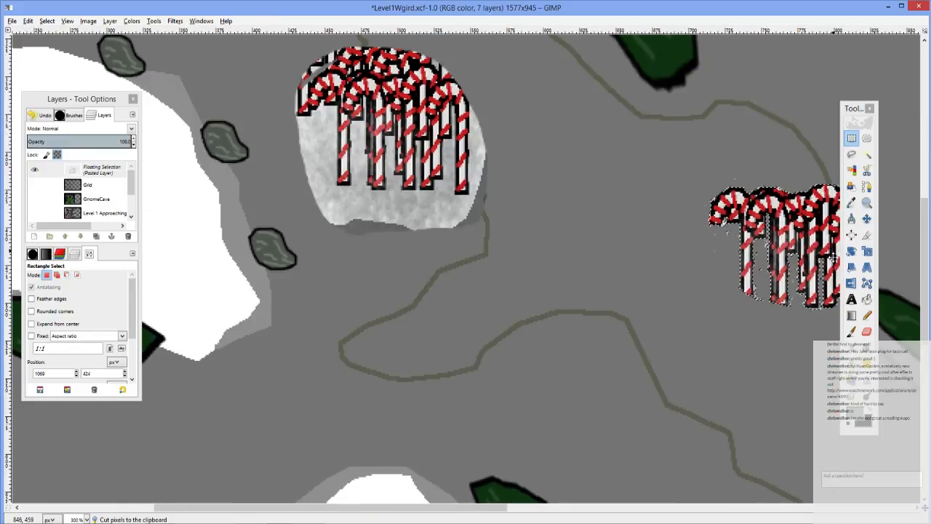
scroll(609, 269, "down", 1)
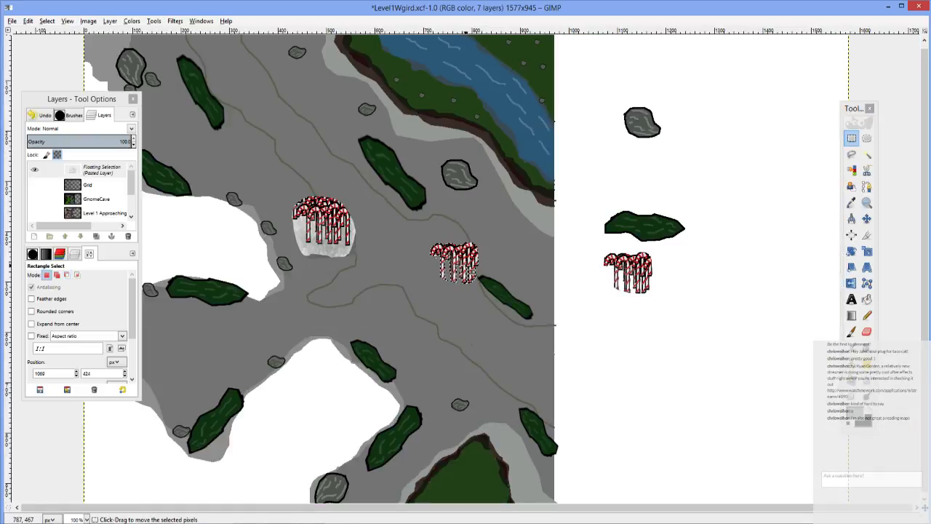
left_click_drag(467, 275, 245, 271)
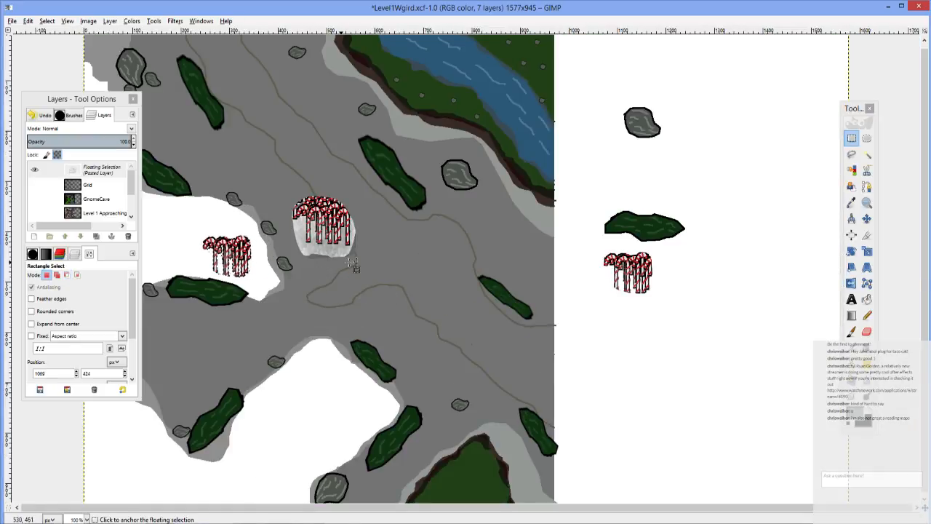
scroll(277, 251, "left", 3)
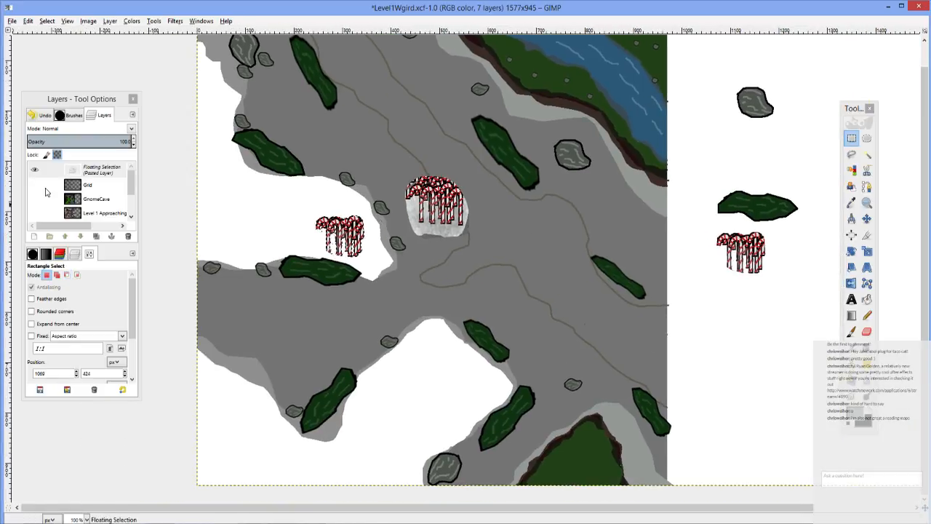
Step: Toggle the test layer's visibility off and on, and undo the moves of the pasted candy canes
scroll(76, 198, "down", 1)
left_click(35, 192)
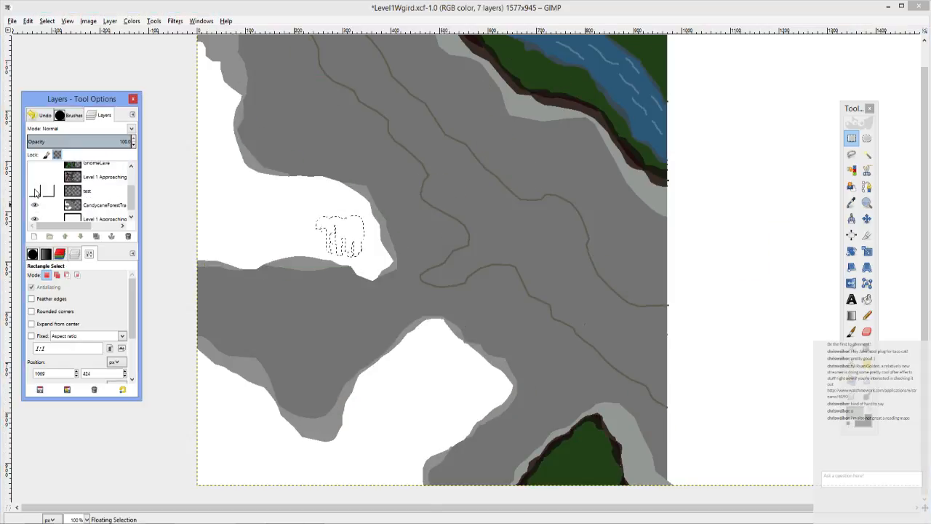
left_click(34, 192)
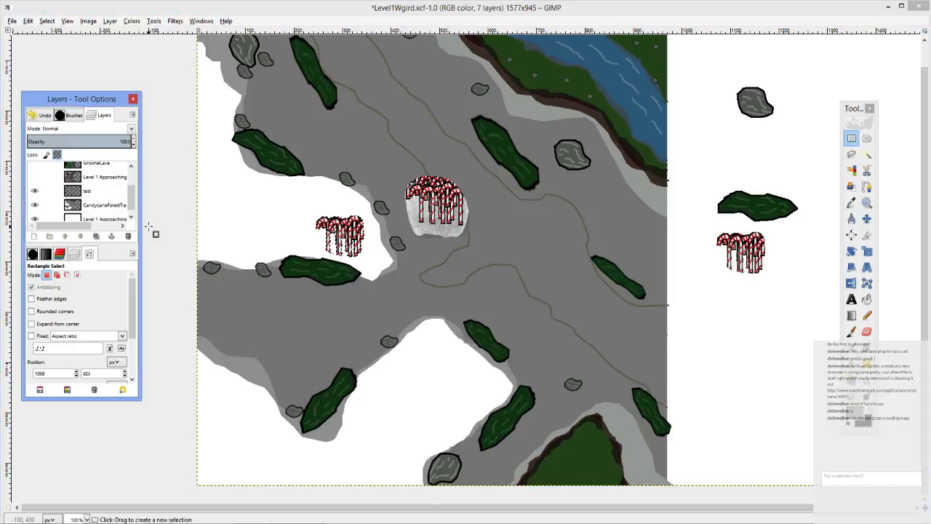
key("ctrl+z")
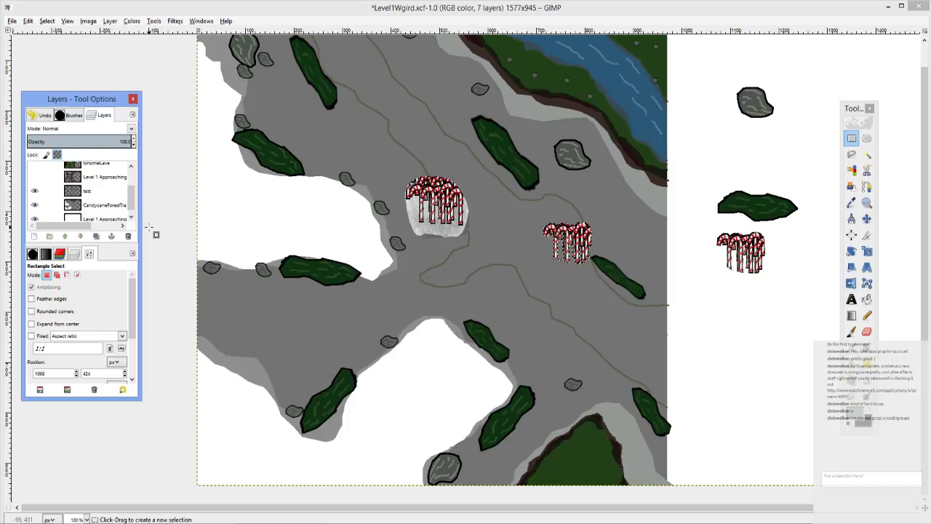
key("ctrl+z")
scroll(390, 234, "up", 2)
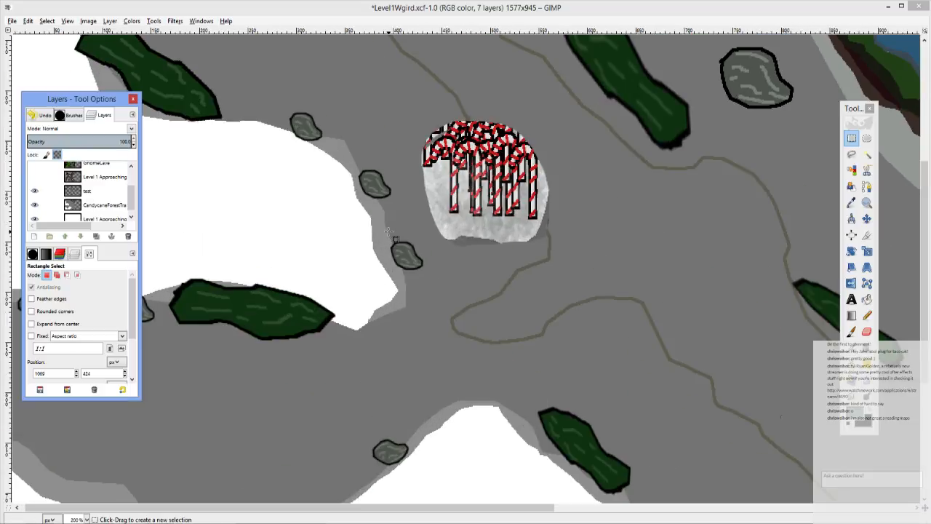
scroll(397, 240, "right", 4)
scroll(397, 240, "up", 3)
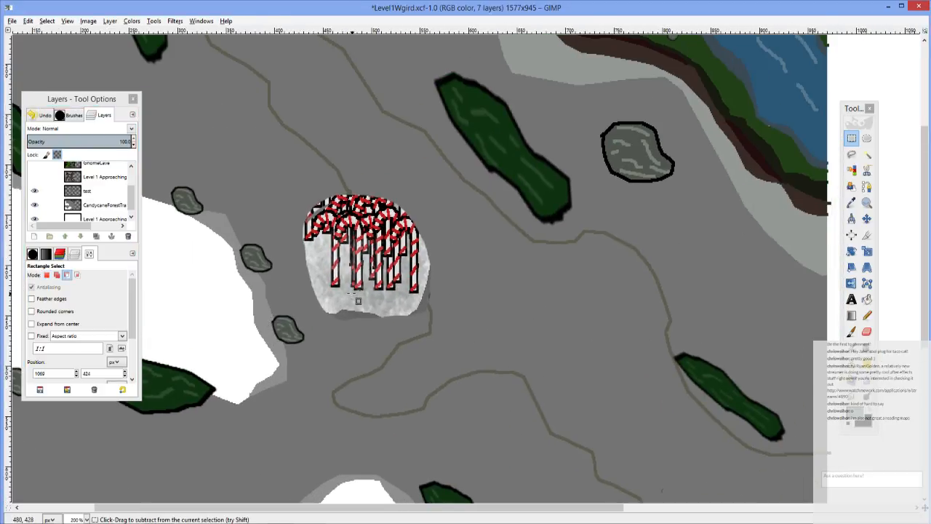
scroll(358, 300, "down", 4)
scroll(354, 298, "up", 4)
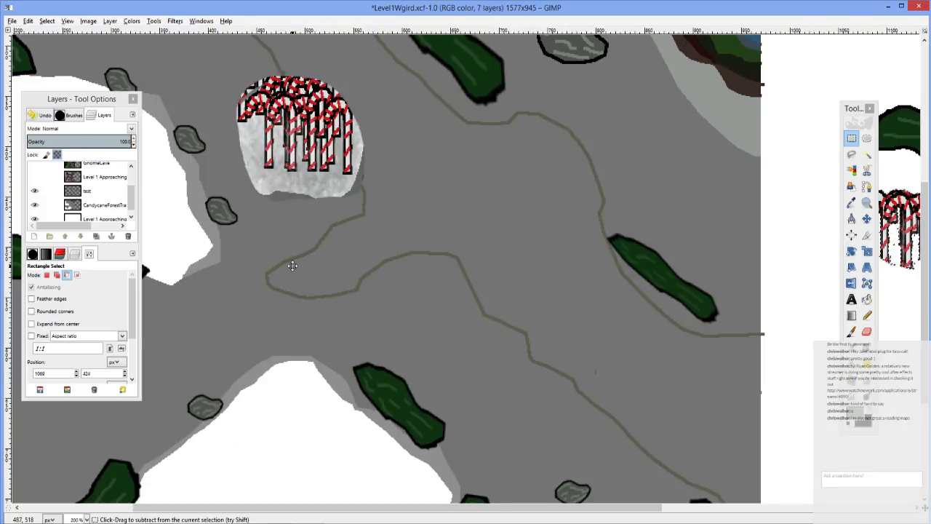
scroll(284, 349, "up", 4)
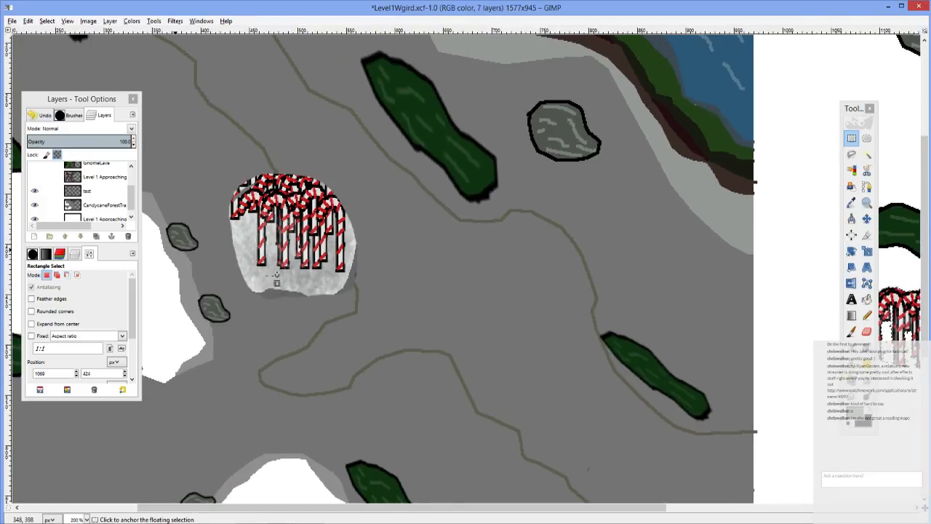
left_click(851, 138)
left_click_drag(217, 146, 387, 285)
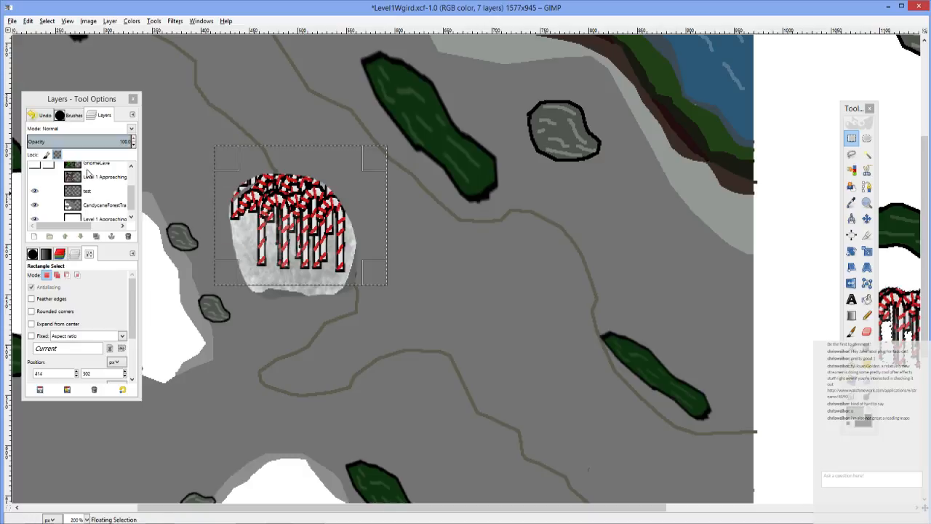
left_click(89, 190)
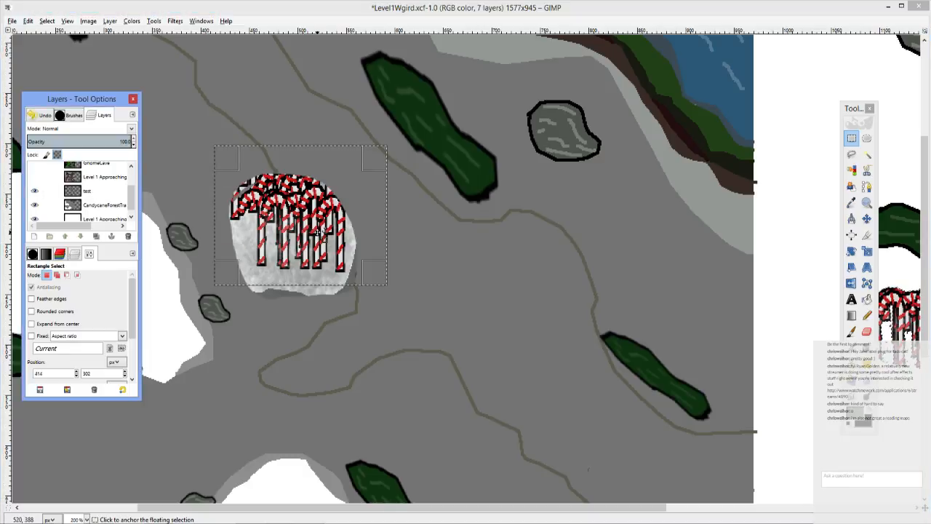
key("Escape")
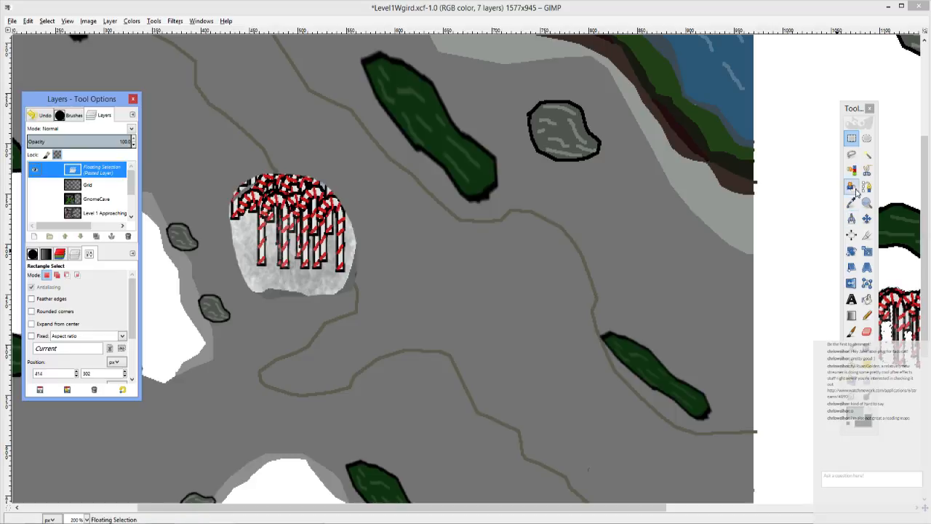
left_click(852, 138)
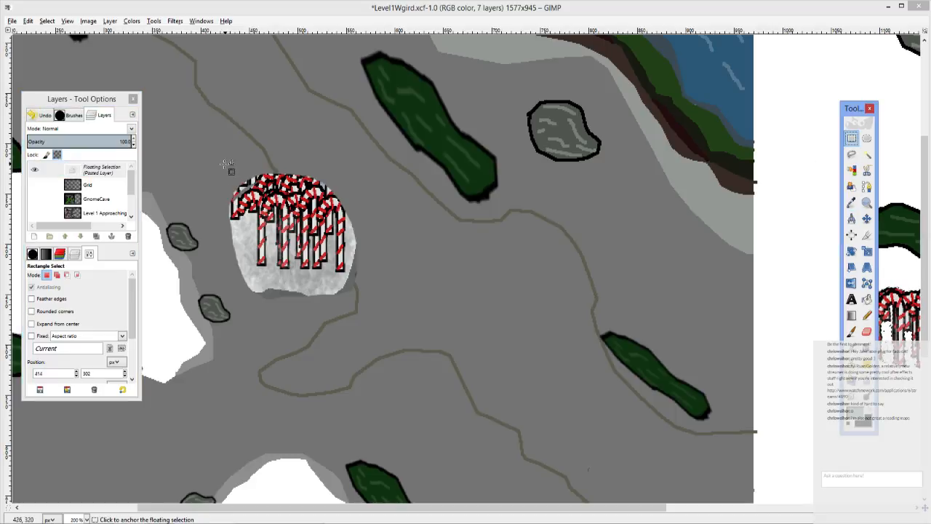
Step: Anchor the floating pasted selection and clear the rectangular selection around the central candy cane island
left_click_drag(224, 165, 343, 282)
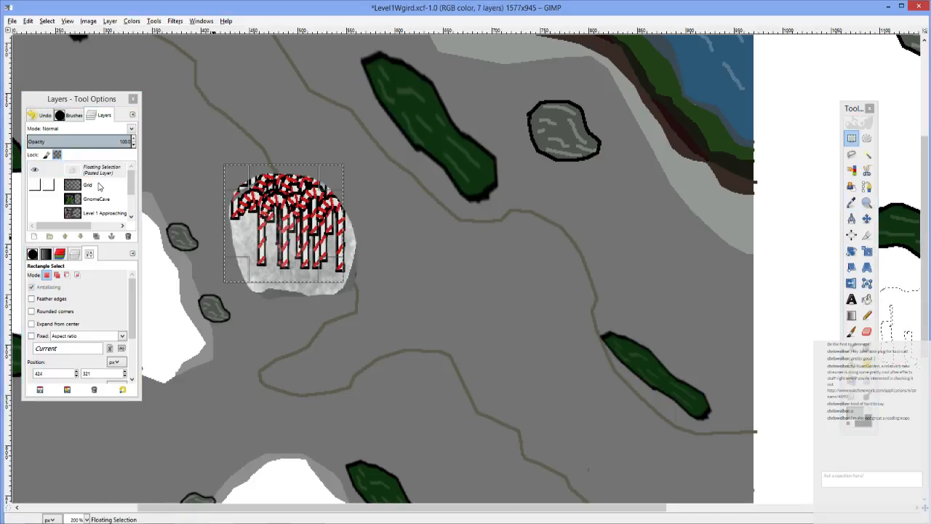
left_click(100, 186)
scroll(100, 191, "down", 3)
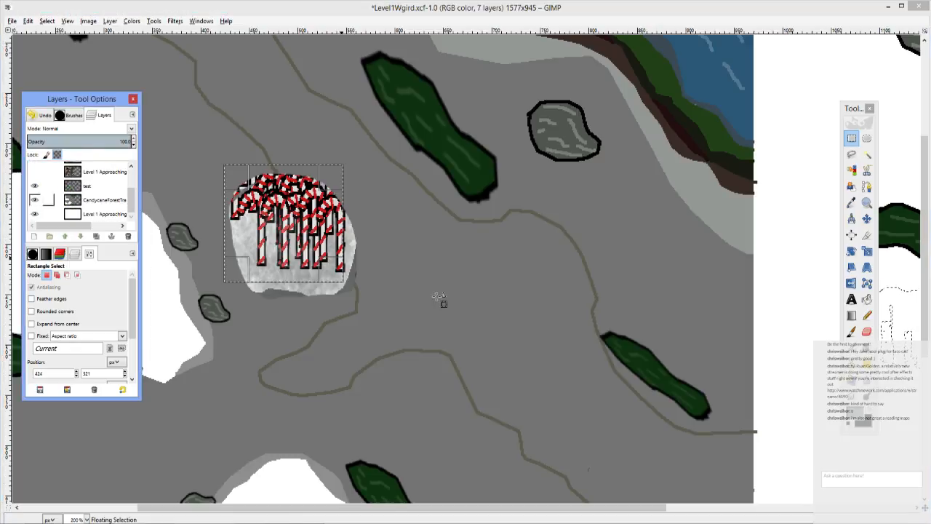
left_click(390, 274)
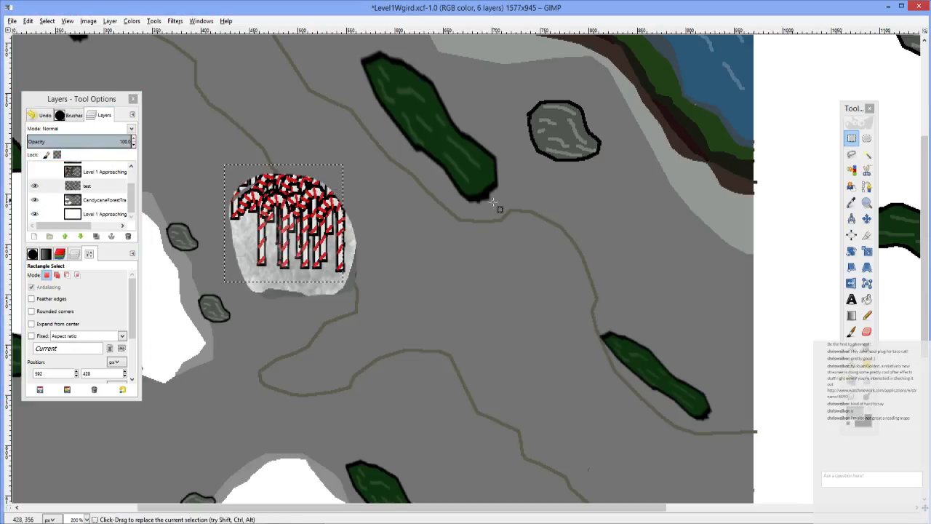
left_click(812, 149)
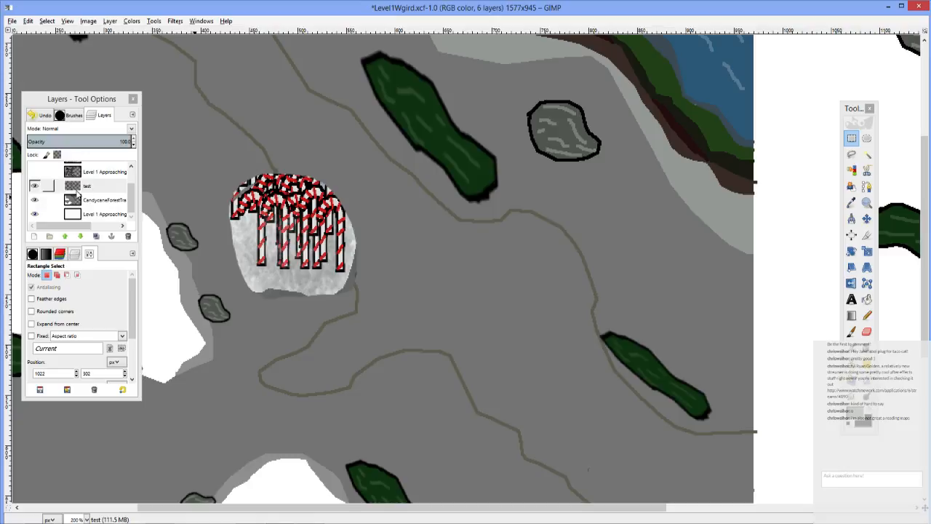
Step: Delete the central candy cane island and its leftover snow strip from the test layer using rectangle selections
left_click(76, 189)
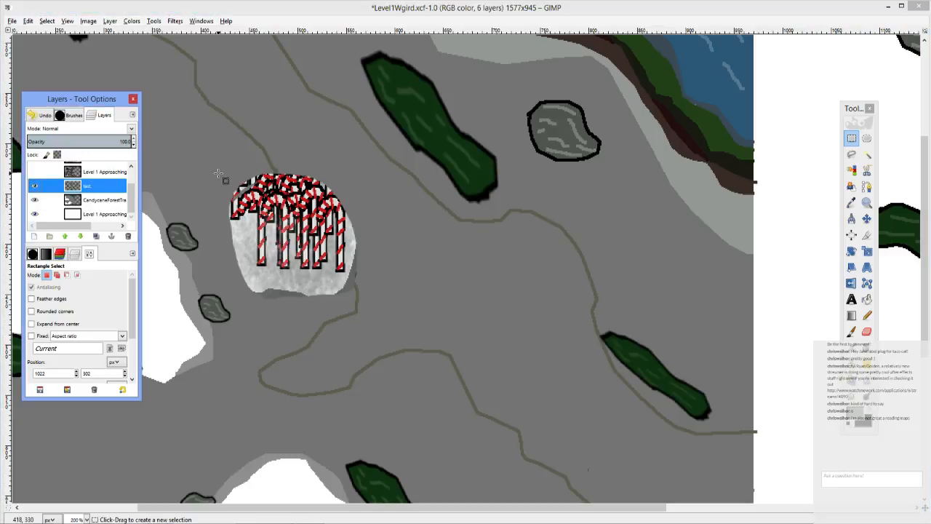
left_click_drag(217, 167, 374, 280)
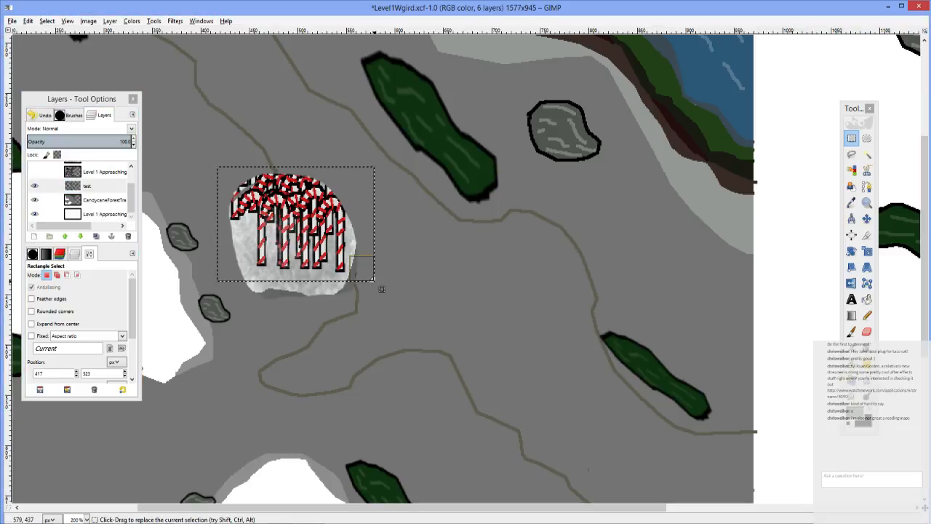
key("Delete")
left_click(276, 291)
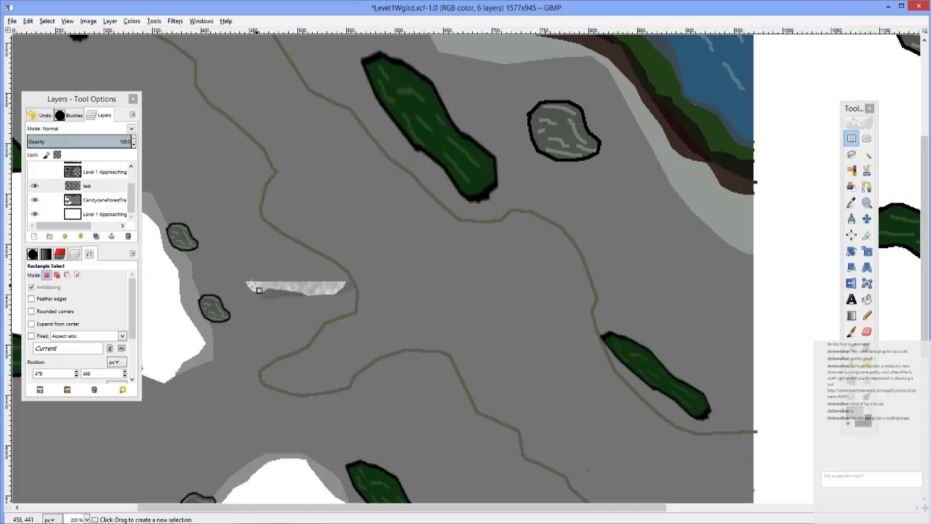
left_click_drag(234, 264, 363, 317)
key("Delete")
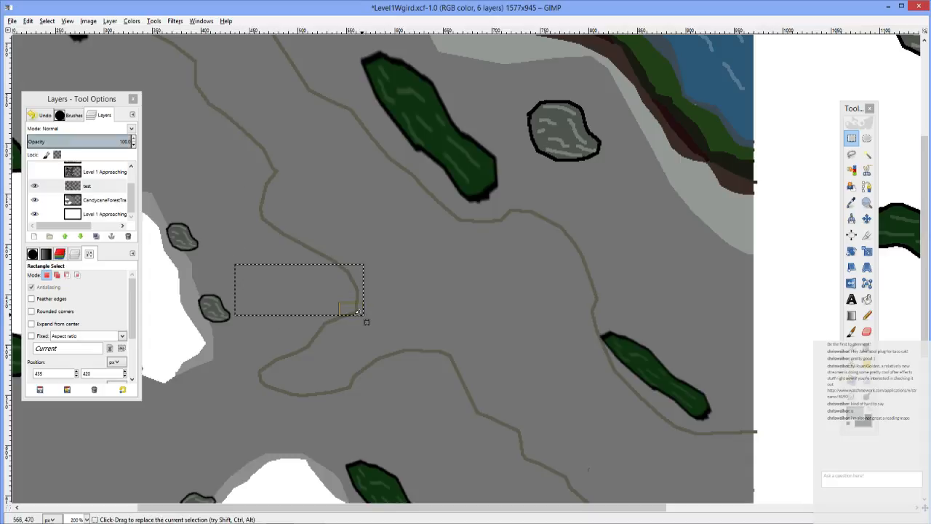
left_click(322, 348)
Step: Paste copies of the cleaned candy canes and stack them down the white area along the map's upper west edge
scroll(378, 322, "down", 3, "ctrl")
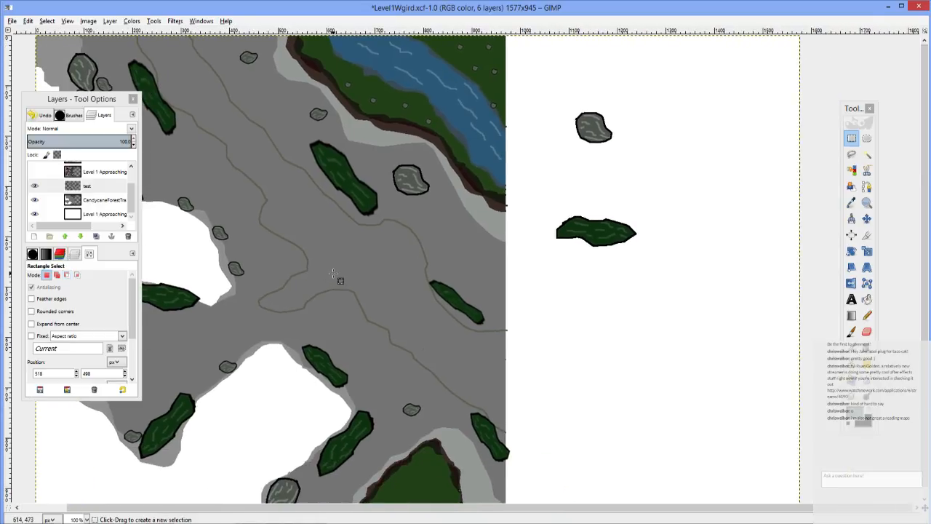
key("ctrl+v")
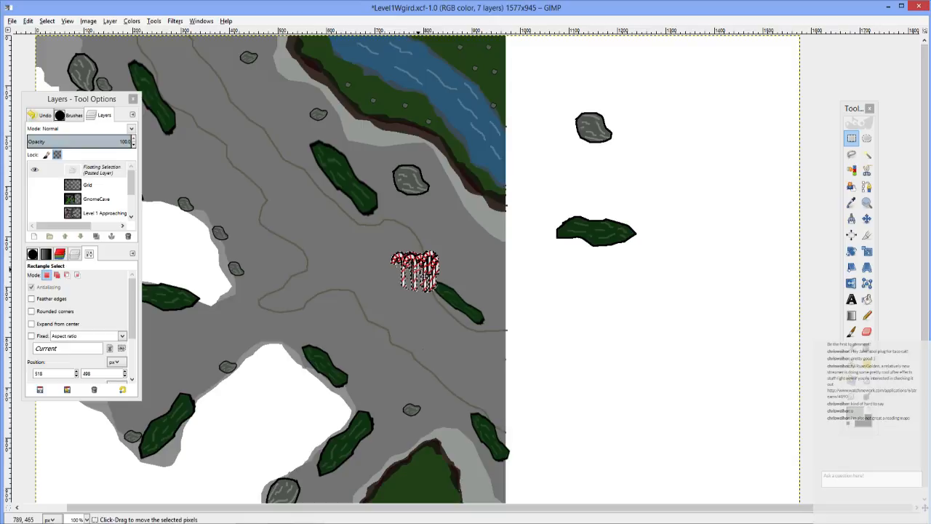
key("m")
left_click_drag(420, 276, 401, 230)
scroll(490, 202, "up", 2)
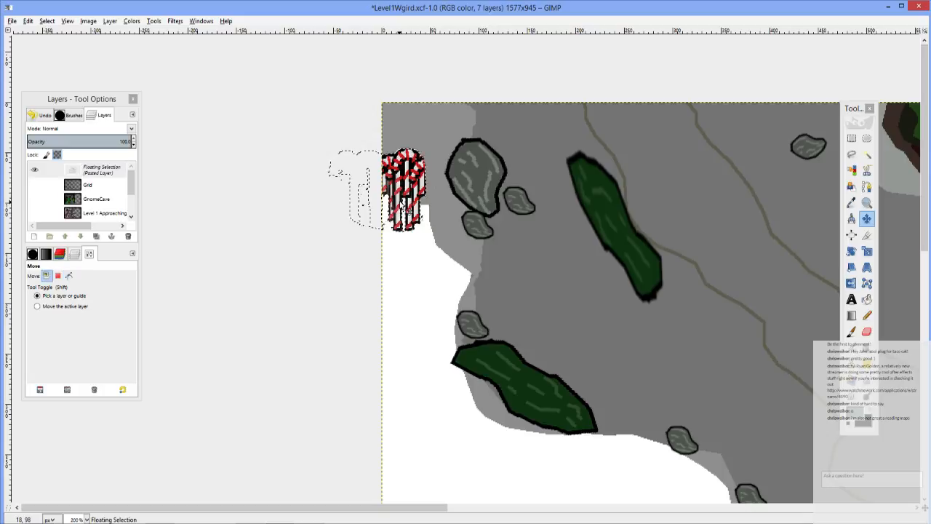
left_click_drag(398, 211, 443, 391)
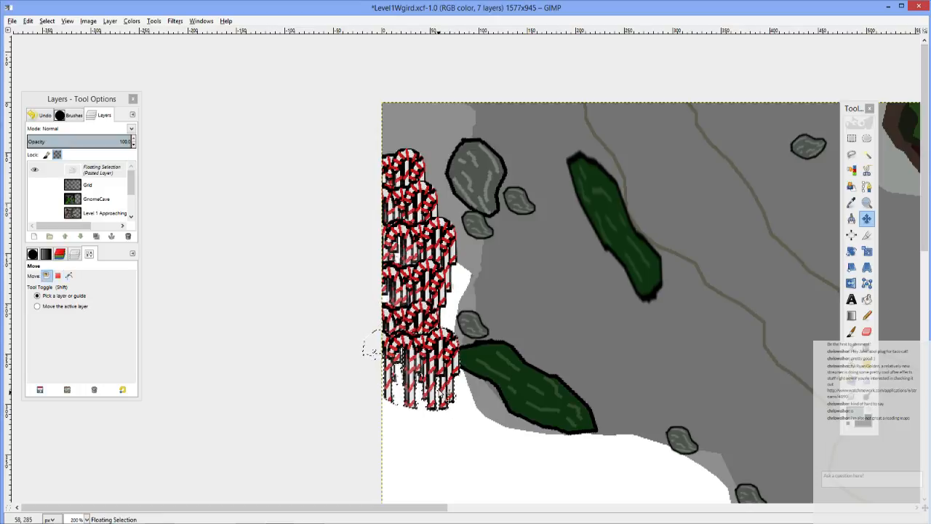
left_click(451, 406)
left_click_drag(445, 367, 454, 387)
key("ctrl+z")
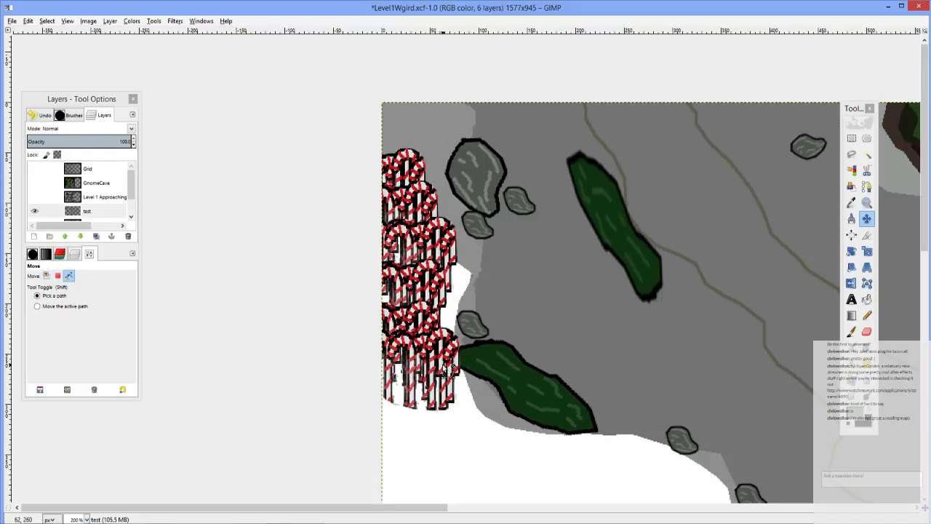
Step: Fill the western white peninsula with overlapping rows of pasted candy cane copies
key("ctrl+v")
left_click_drag(658, 309, 563, 419)
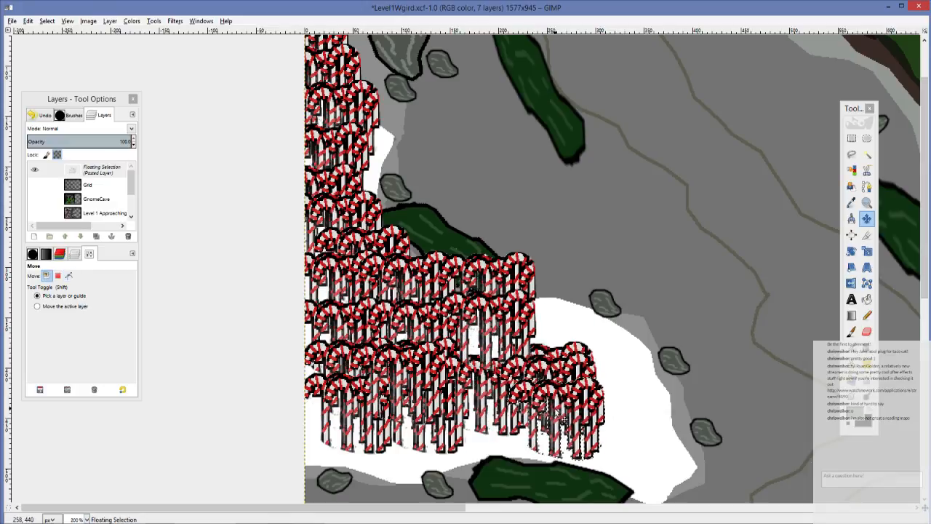
key("ctrl+v")
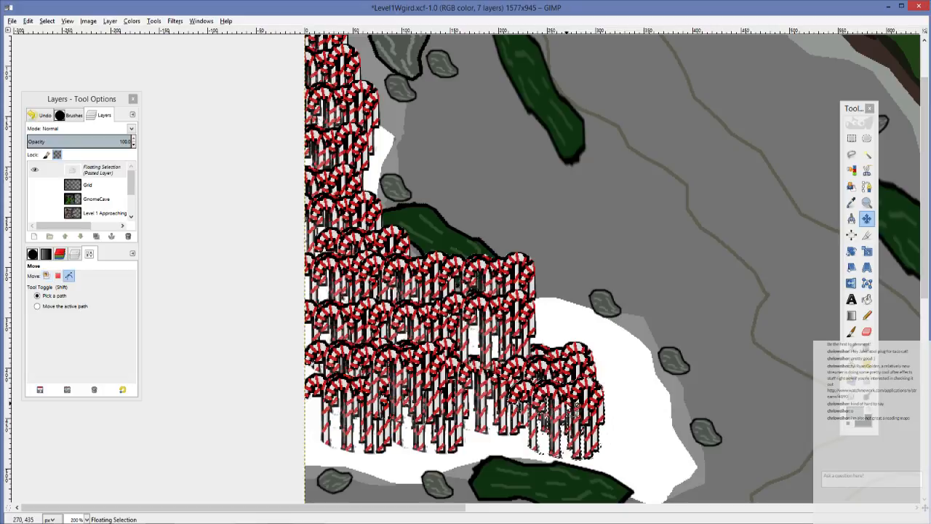
left_click_drag(566, 418, 408, 420)
left_click(499, 404)
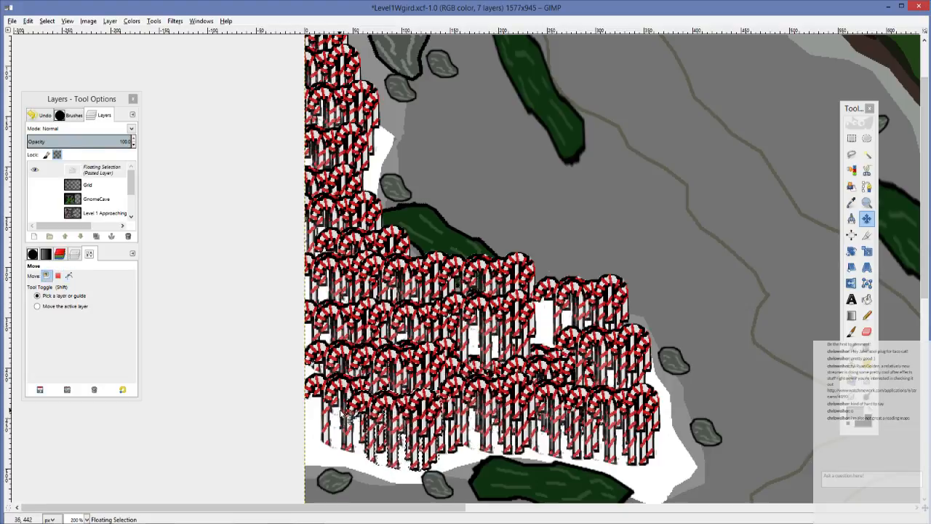
Step: Cover the southwestern white area, up to its northeast peak, with rows of pasted candy cane copies
key("1")
left_click_drag(419, 376, 641, 213)
left_click_drag(375, 235, 320, 363)
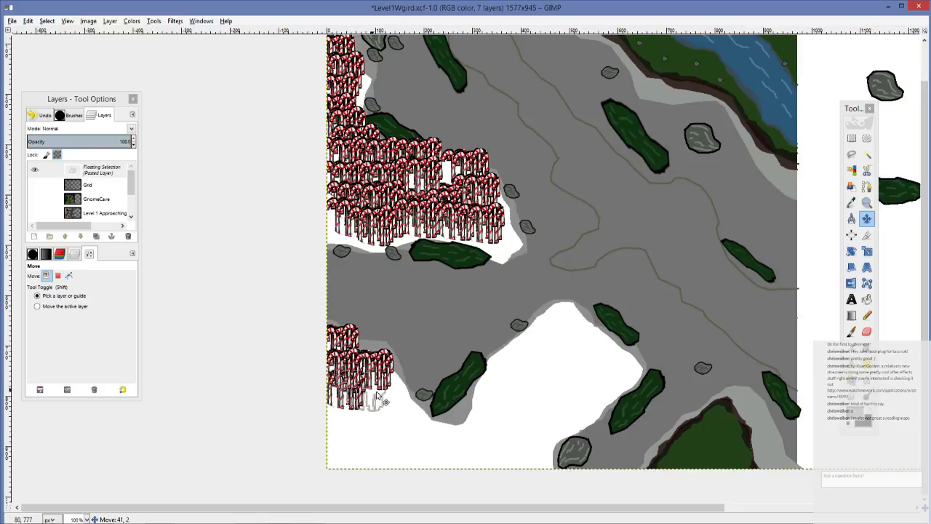
left_click_drag(376, 395, 549, 464)
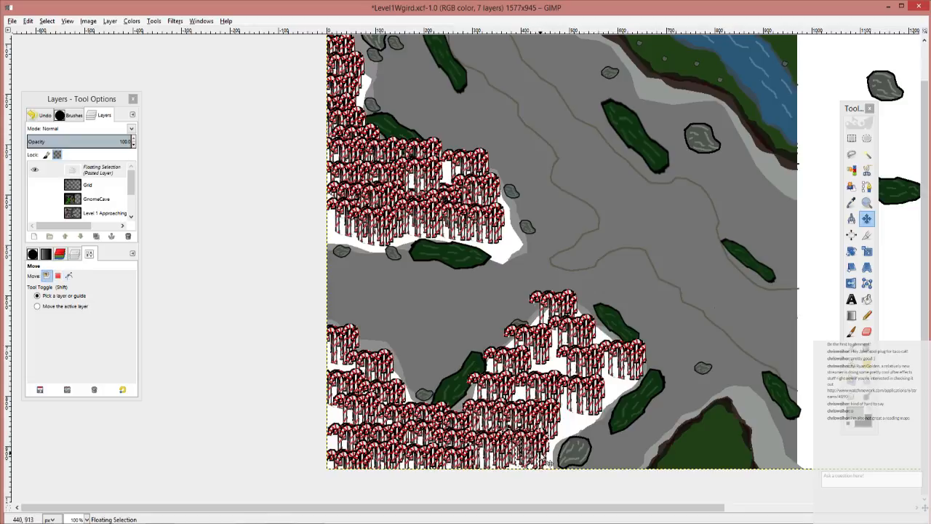
Step: Anchor the last pasted candy canes and show the Grid layer over the map
scroll(500, 427, "down", 1, "ctrl")
scroll(473, 408, "up", 2)
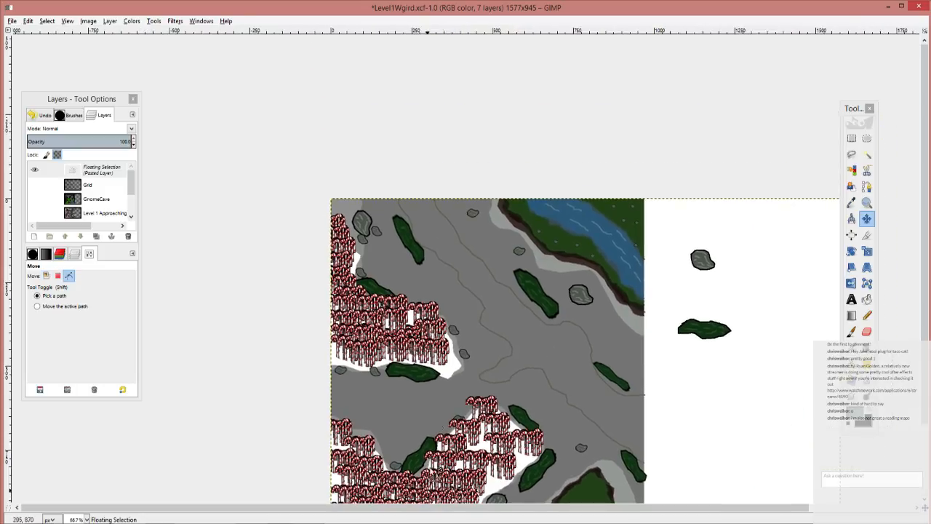
scroll(450, 329, "down", 1)
scroll(450, 328, "down", 1)
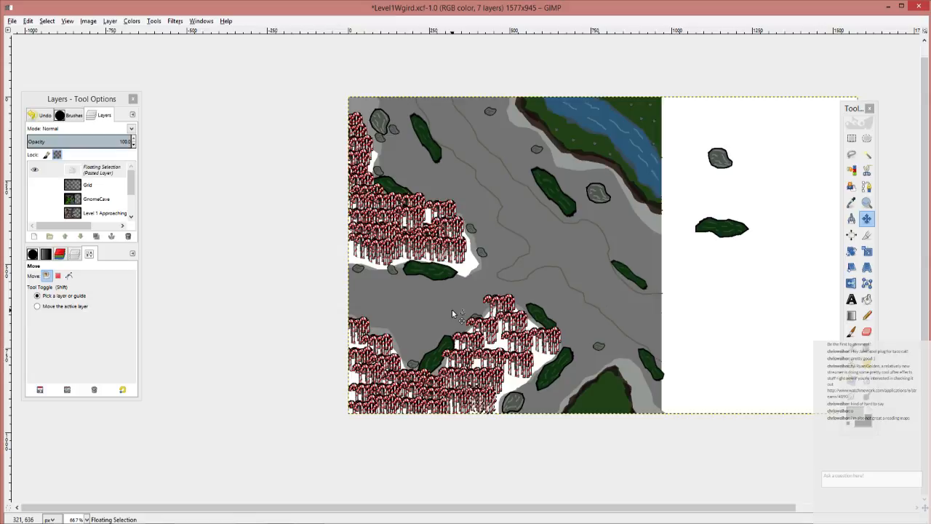
left_click_drag(509, 235, 595, 309)
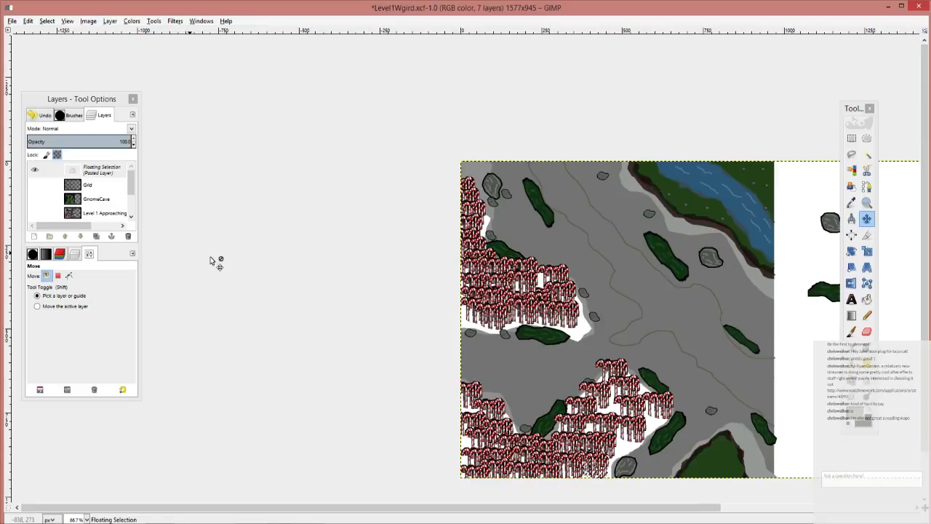
left_click(852, 139)
key("ctrl+h")
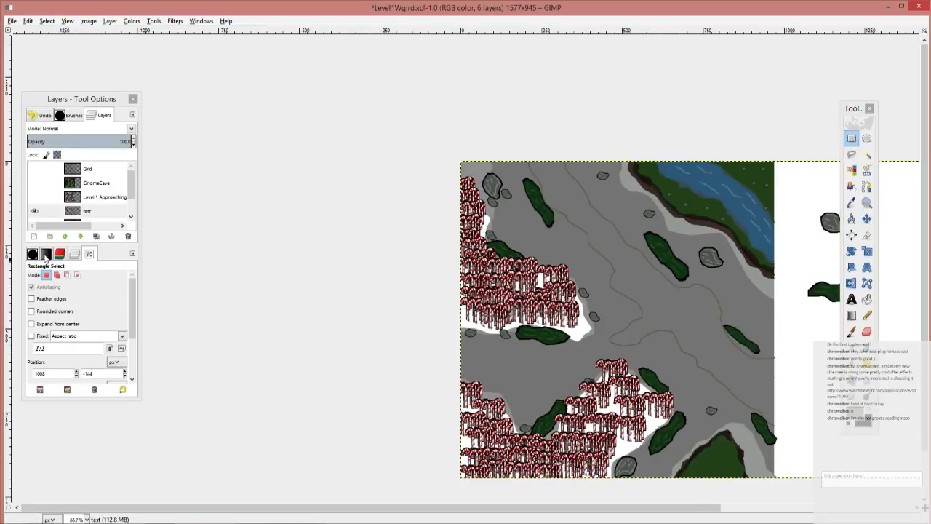
left_click(33, 168)
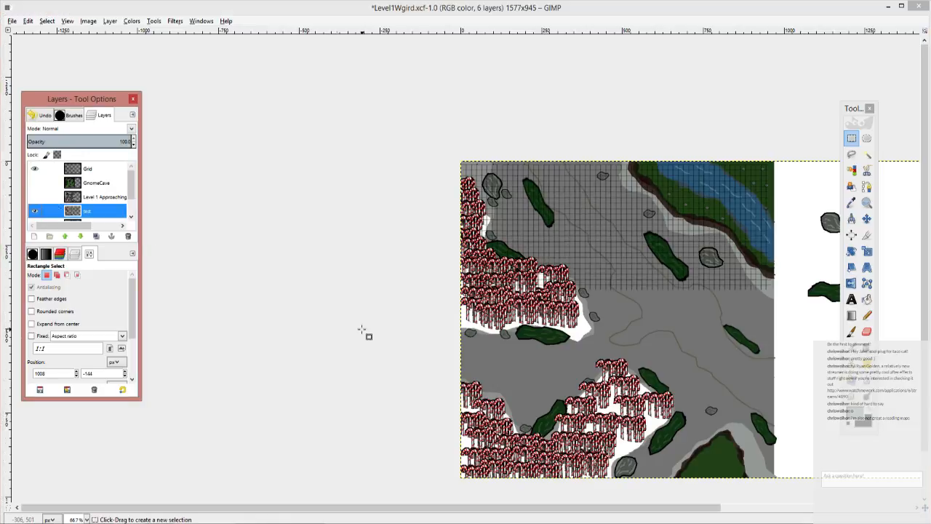
key("1")
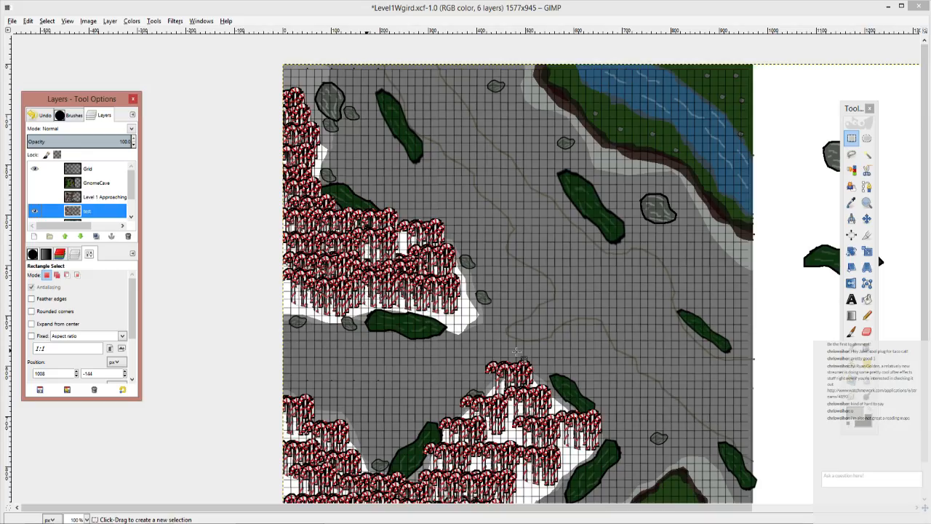
mouse_move(516, 356)
left_mouse_down()
mouse_move(576, 249)
mouse_move(550, 270)
mouse_move(532, 352)
left_mouse_up()
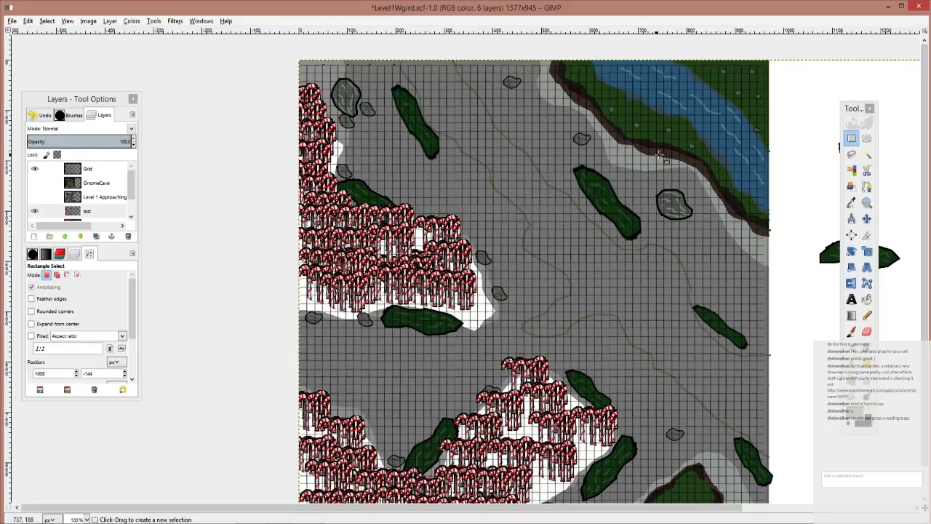
Step: On the CandycaneForestTransition layer, pick the ground's grey as foreground colour and lighten it to the bluish grey a6a3ac
scroll(73, 191, "down", 1)
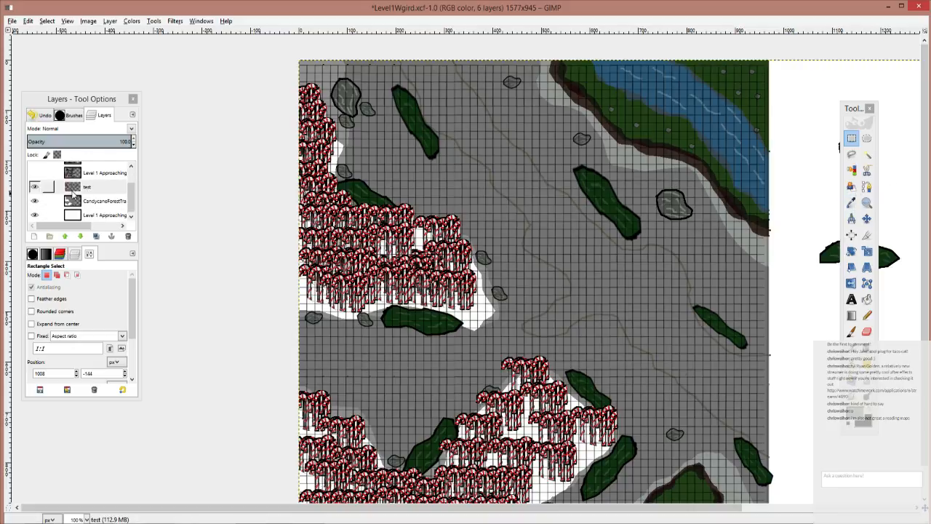
left_click(58, 200)
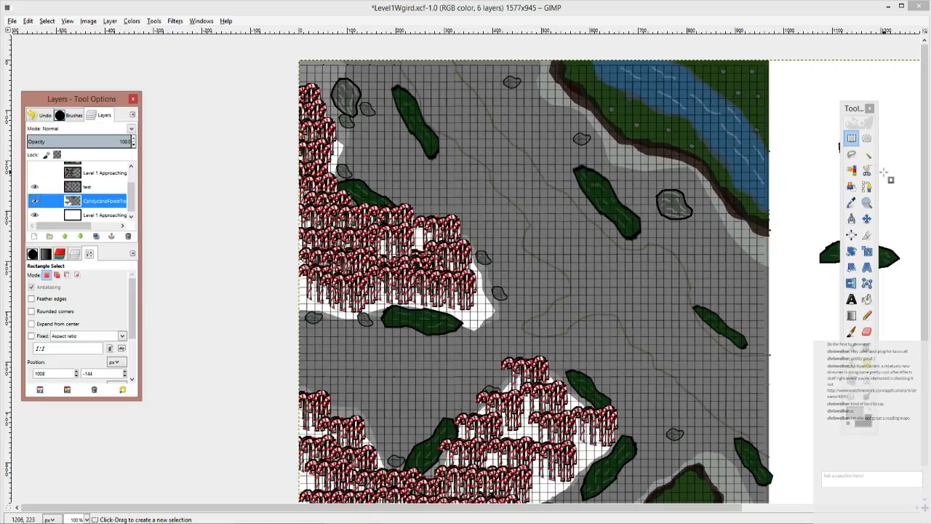
left_click(850, 205)
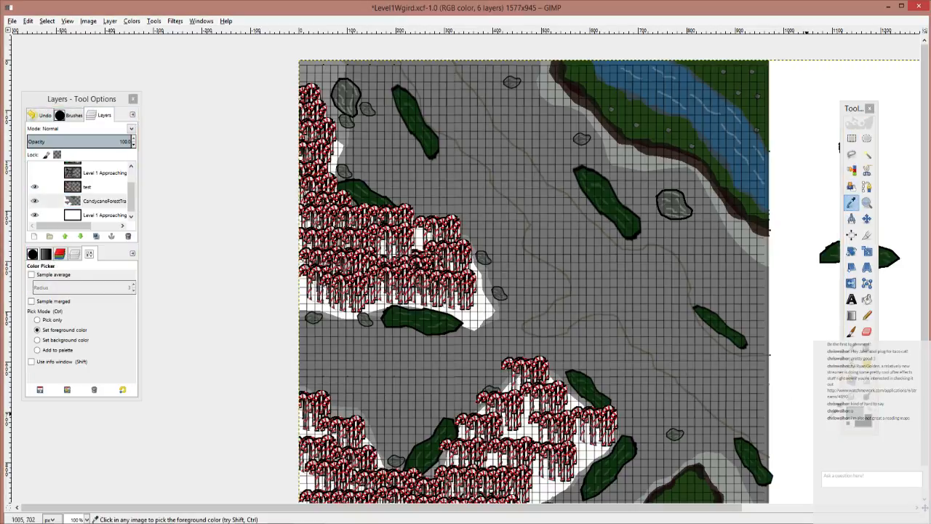
left_click(665, 239)
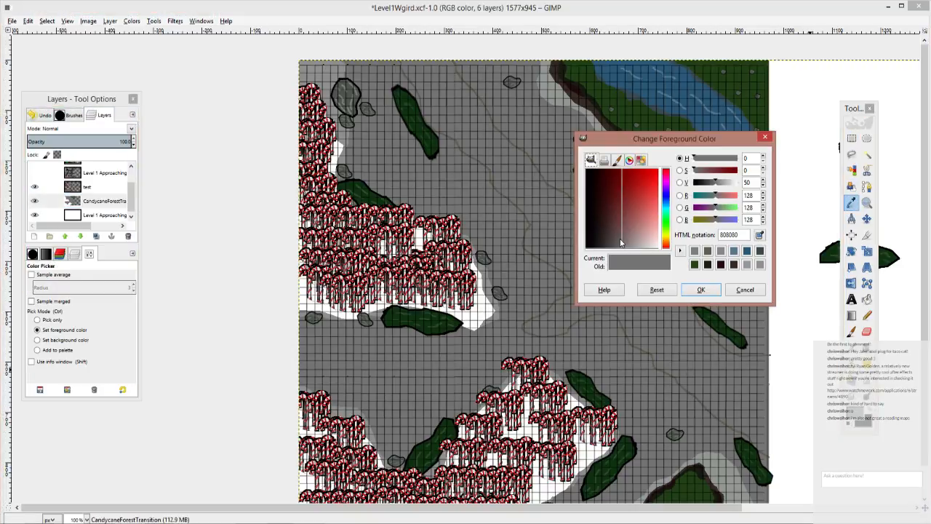
left_click_drag(627, 248, 634, 250)
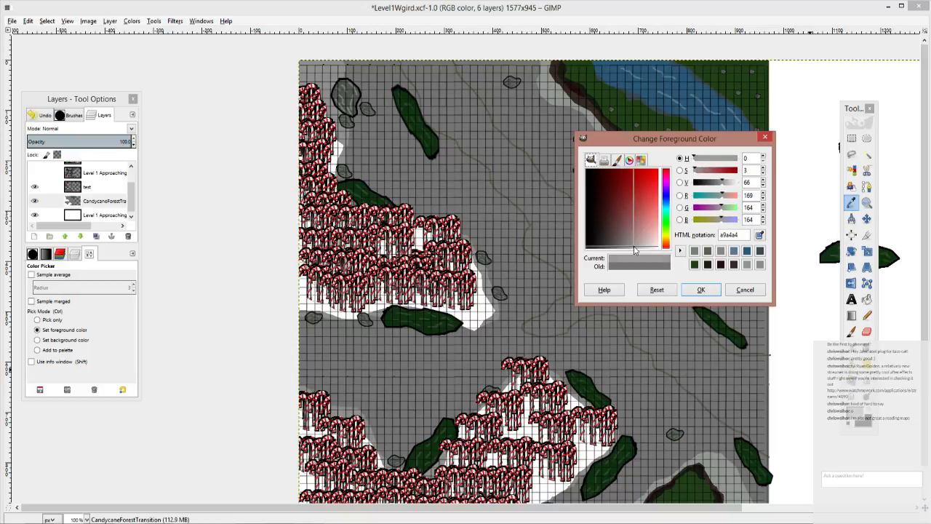
left_click_drag(720, 218, 725, 220)
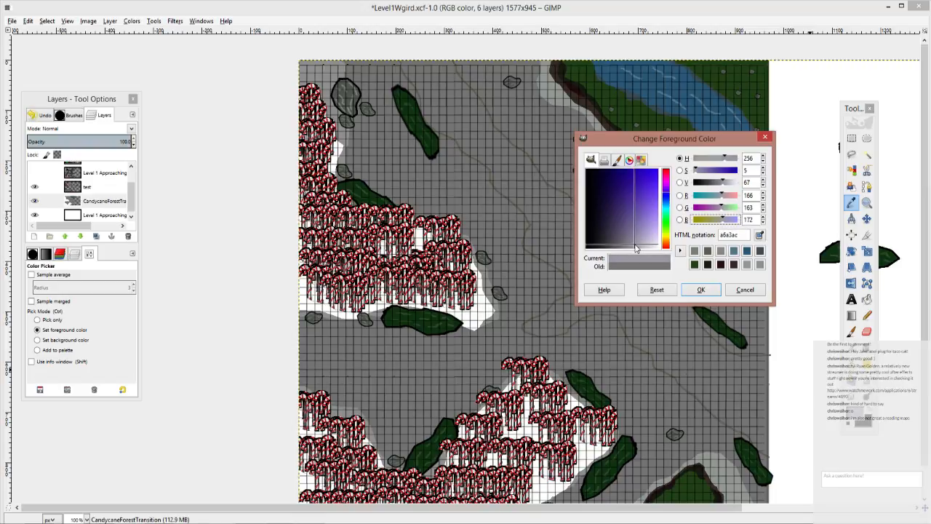
left_click(700, 289)
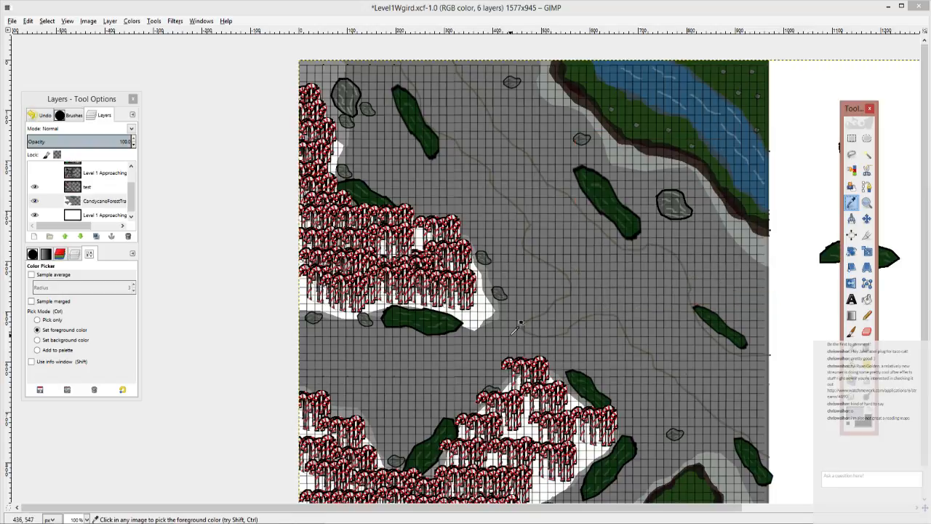
Step: Set up the Airbrush with the Charcoal 01 brush at size 115.83 and try it on the western ground path
scroll(572, 291, "left", 3)
scroll(572, 291, "down", 2)
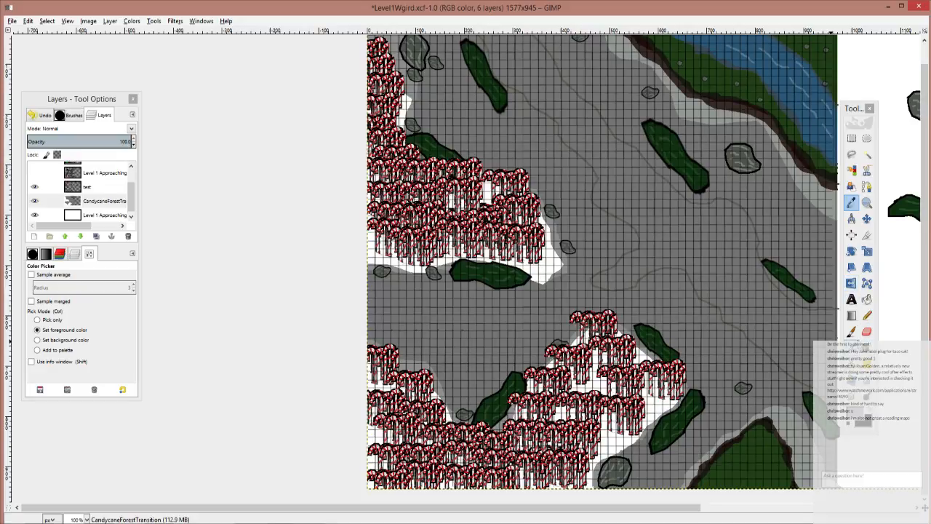
left_click(854, 338)
left_click(35, 307)
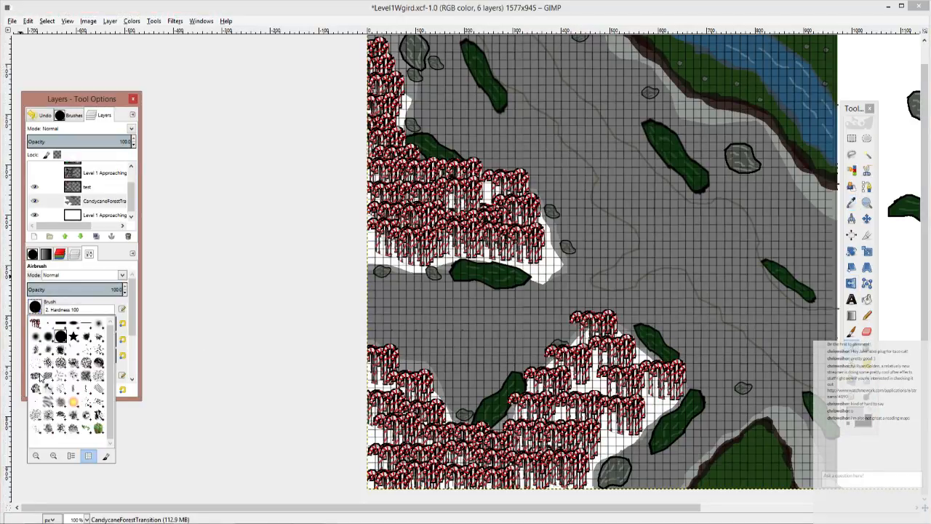
left_click(41, 376)
mouse_move(32, 253)
left_mouse_down()
mouse_move(41, 377)
mouse_move(45, 324)
left_mouse_up()
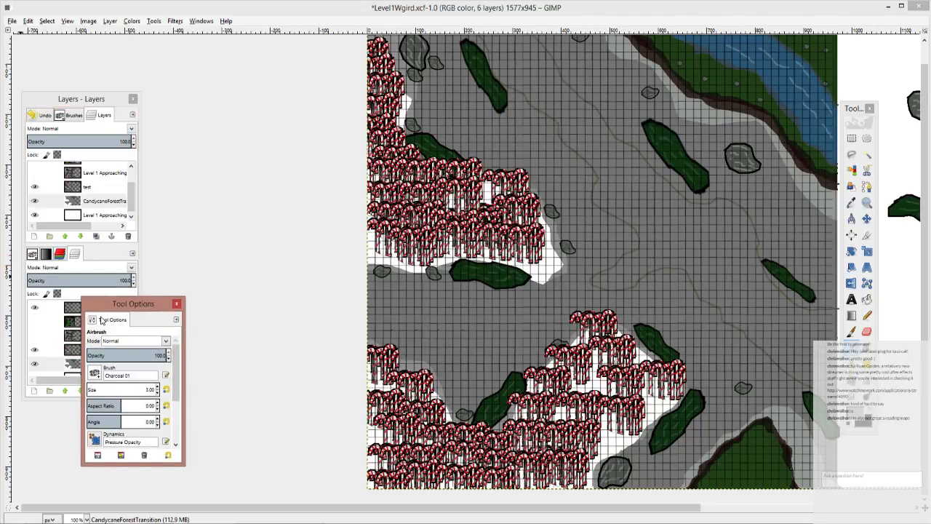
left_click_drag(85, 278, 65, 255)
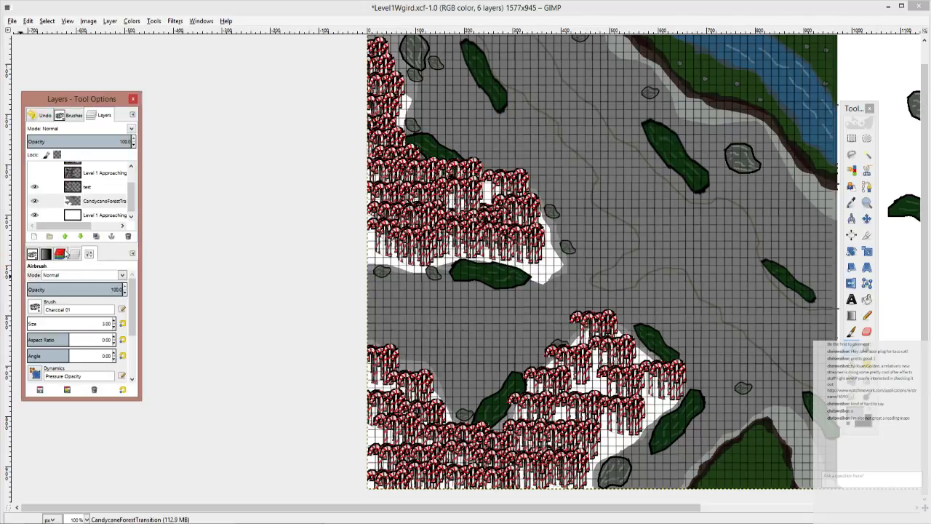
left_click_drag(36, 323, 98, 323)
left_click(422, 310)
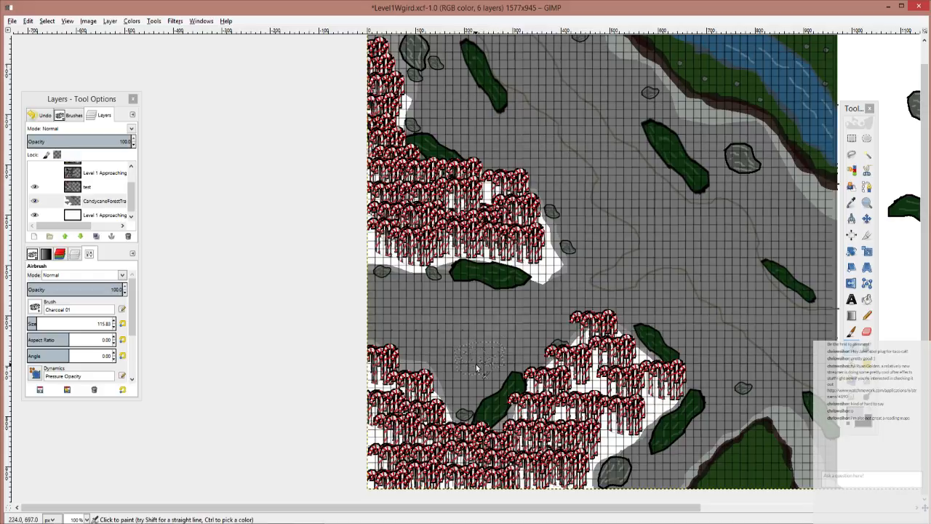
scroll(504, 335, "up", 2)
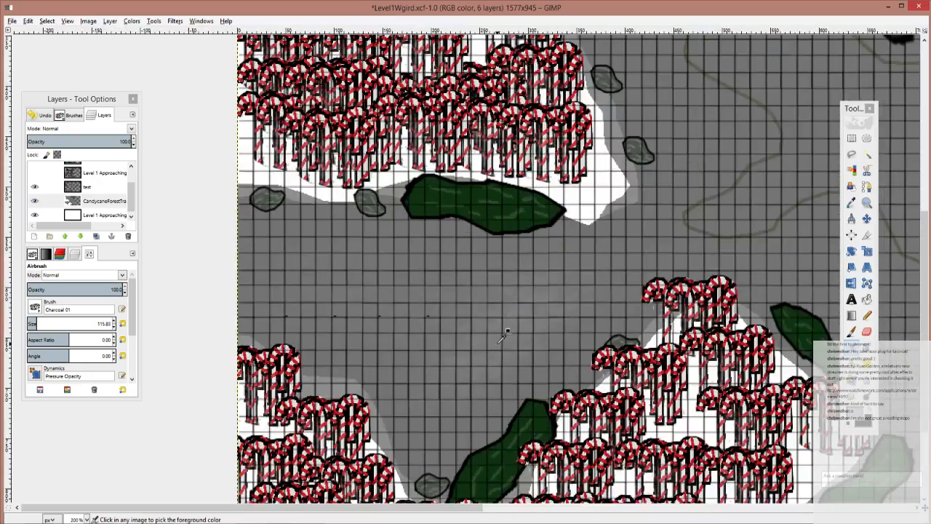
Step: Switch the Airbrush to the Charcoal 02 brush and spray light grey highlights along the ground path from west to east
left_click(34, 311)
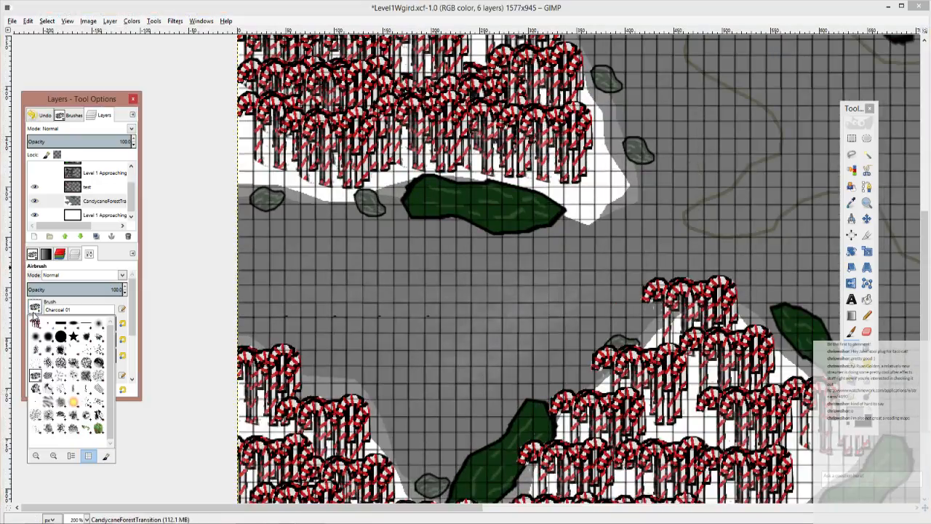
left_click(56, 372)
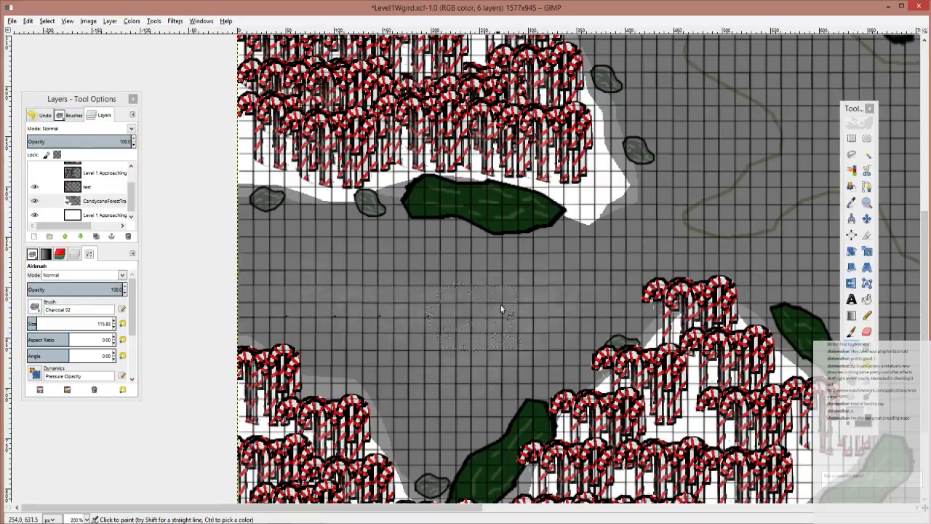
left_click_drag(609, 265, 428, 316)
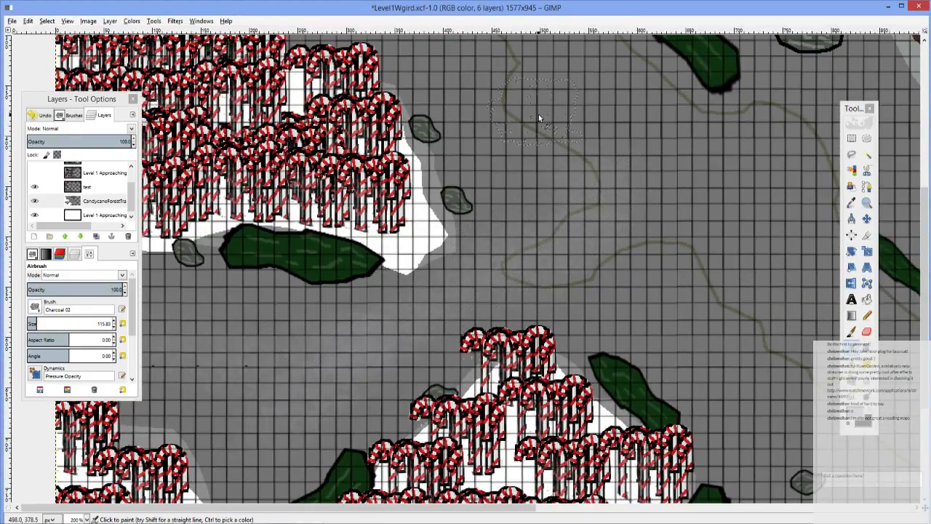
left_click_drag(547, 91, 536, 218)
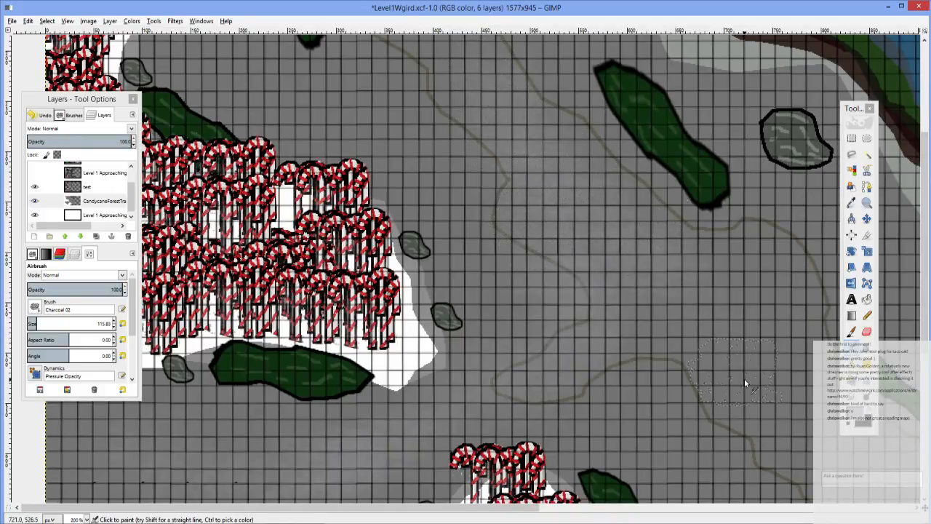
left_click_drag(744, 378, 653, 233)
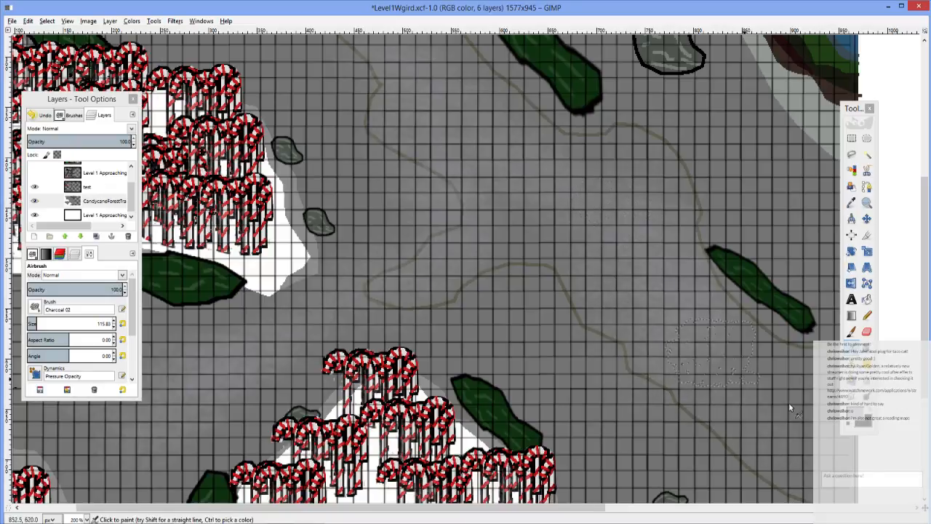
left_click_drag(764, 400, 611, 305)
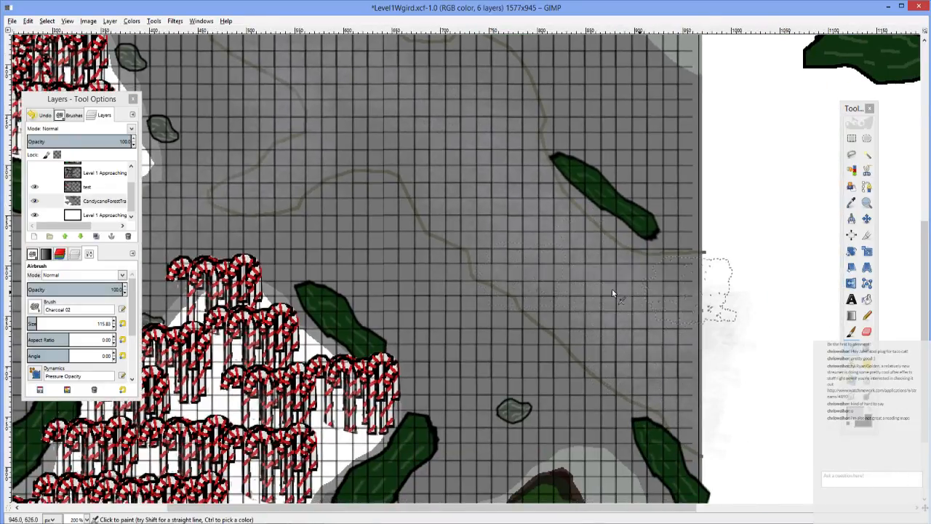
Step: Airbrush more light grey highlights along the central ground up to the map's northwest edge
scroll(613, 293, "left", 5)
scroll(648, 327, "up", 5)
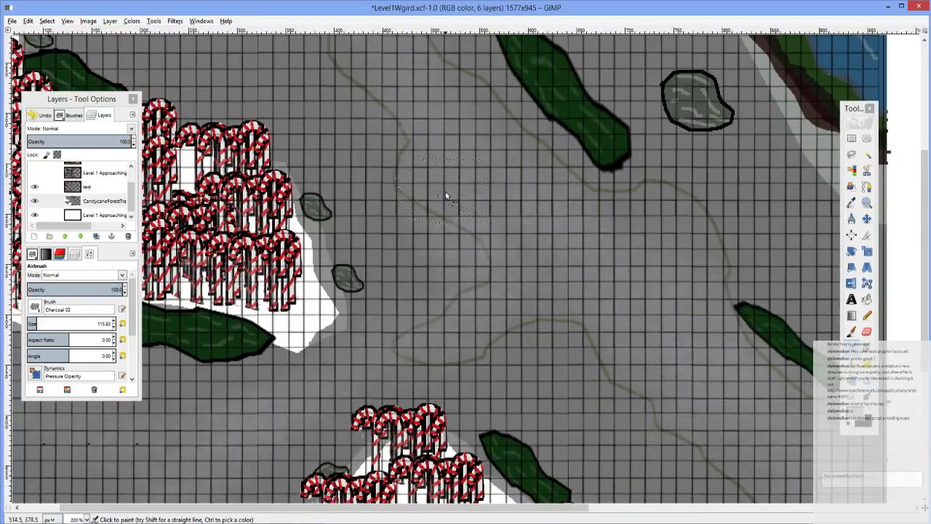
left_click_drag(397, 81, 527, 277)
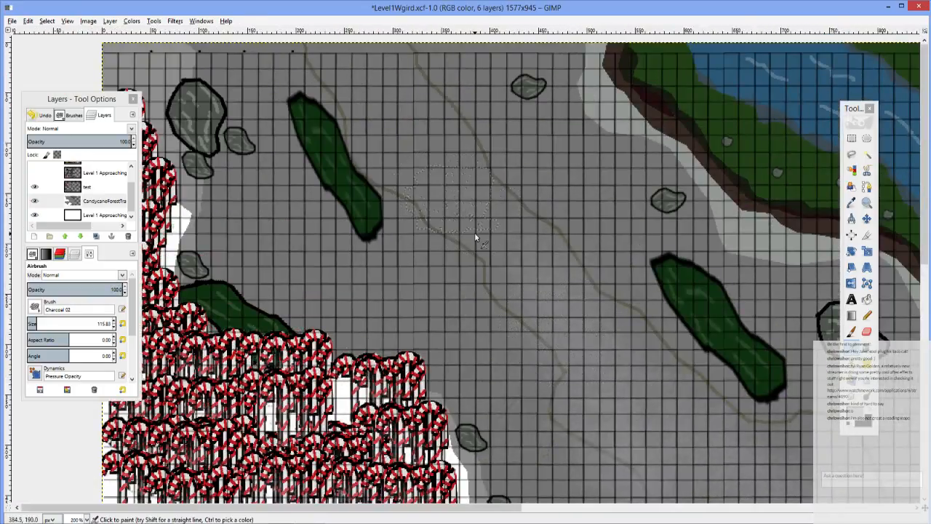
left_click_drag(368, 122, 449, 265)
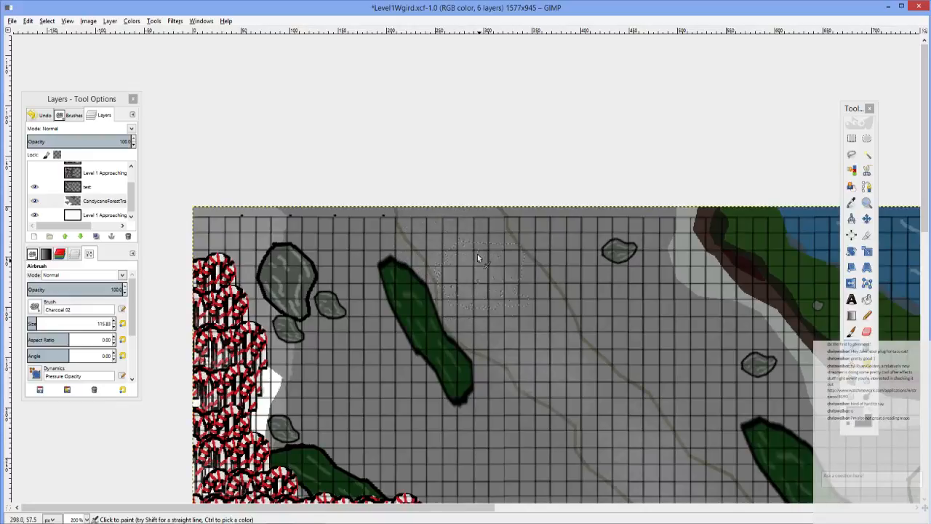
scroll(552, 328, "down", 4)
scroll(552, 328, "right", 3)
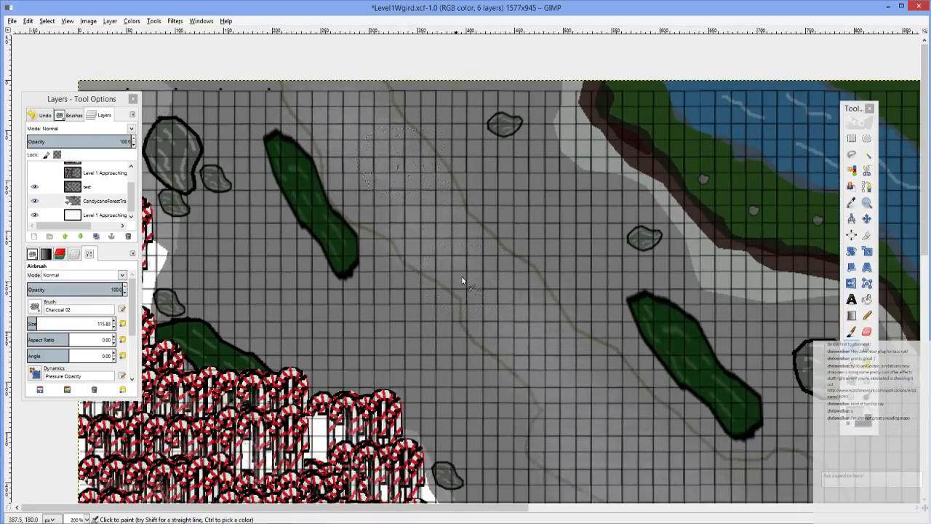
Step: Darken the foreground colour to the grey 626166
scroll(546, 282, "left", 6)
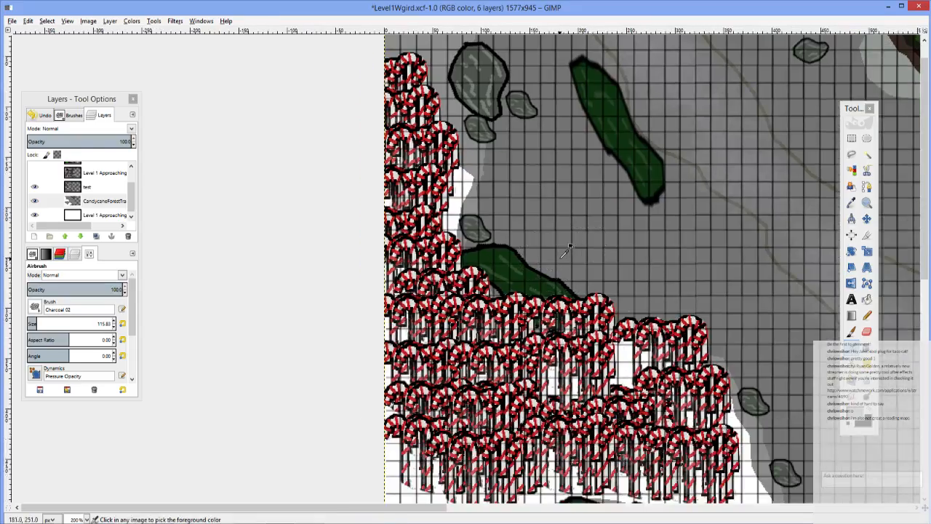
scroll(546, 283, "down", 1)
scroll(546, 283, "down", 3)
scroll(546, 283, "right", 2)
scroll(546, 283, "down", 1)
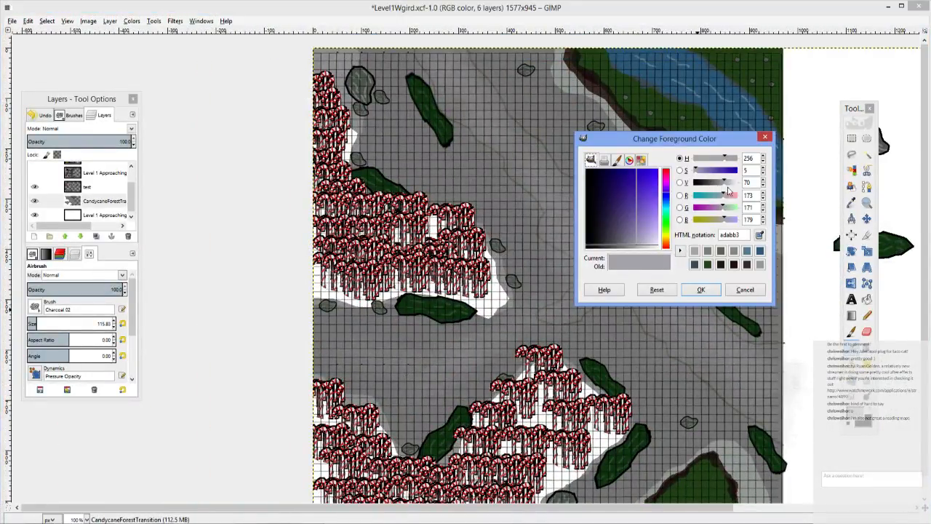
left_click_drag(727, 189, 713, 186)
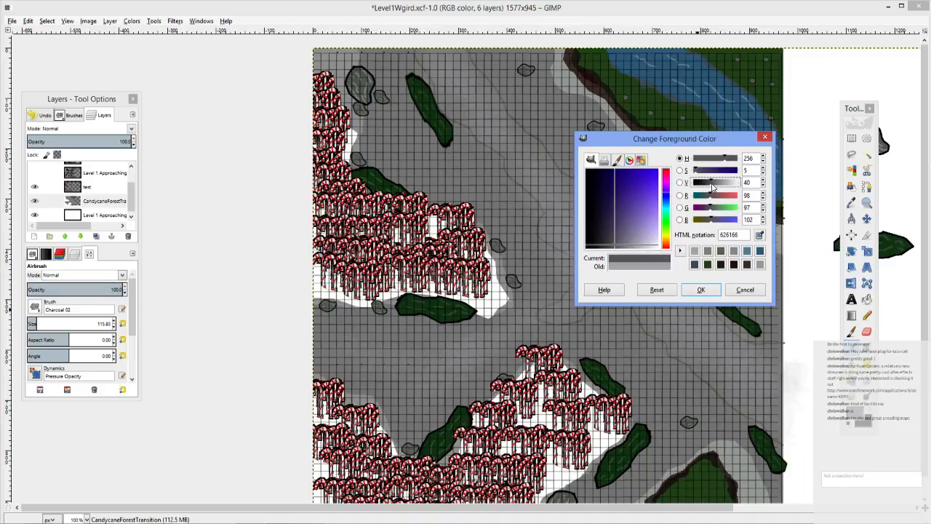
left_click(701, 290)
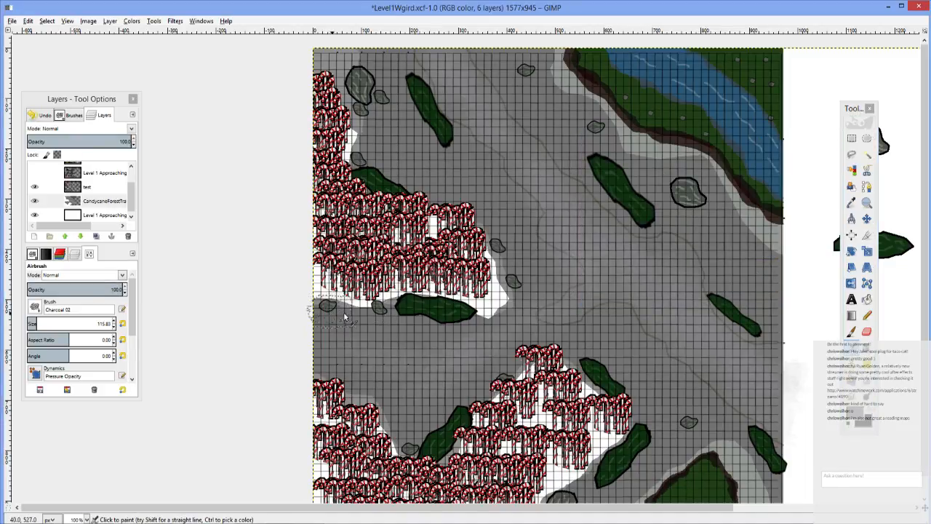
Step: Airbrush dark grey shading along the southern edge of the western candy cane peninsula and over the southwestern candy cane area
mouse_move(347, 317)
left_mouse_down()
mouse_move(520, 312)
mouse_move(443, 328)
left_mouse_up()
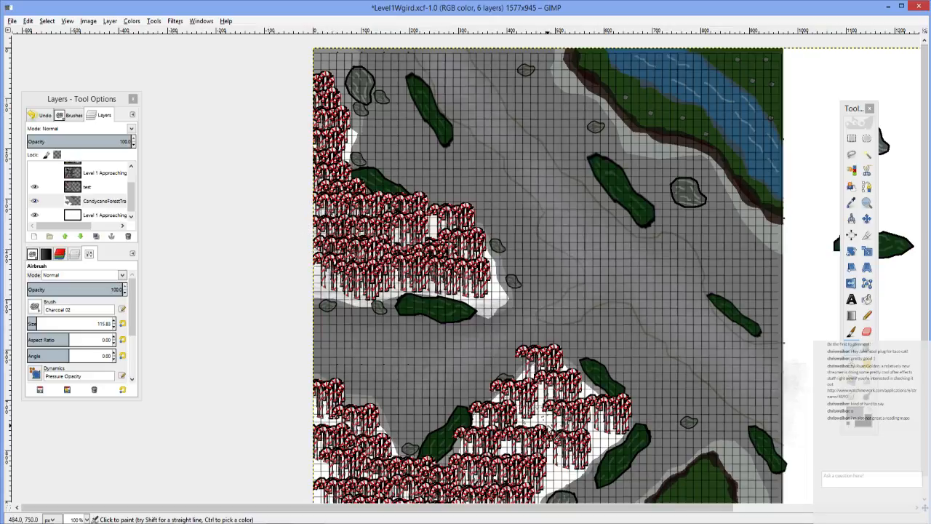
mouse_move(554, 426)
left_mouse_down()
mouse_move(585, 495)
mouse_move(649, 428)
left_mouse_up()
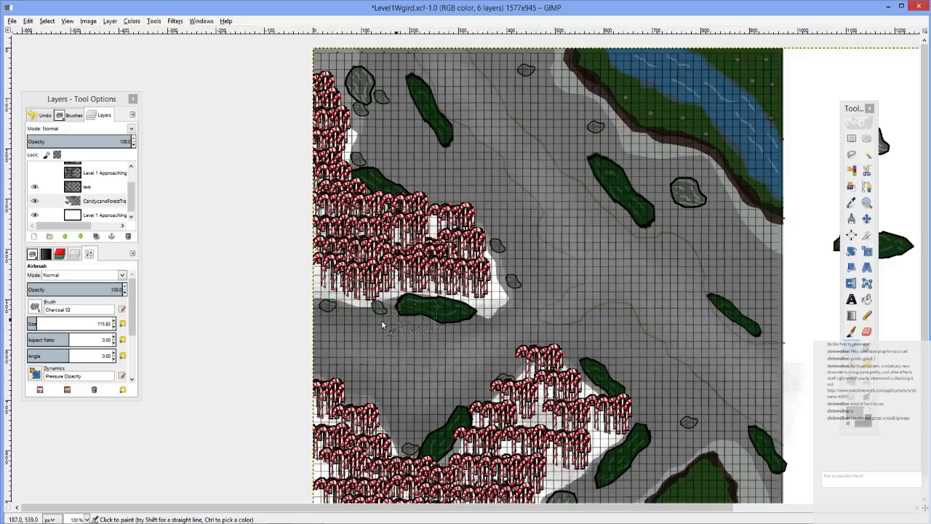
scroll(543, 336, "right", 5)
scroll(436, 331, "down", 3)
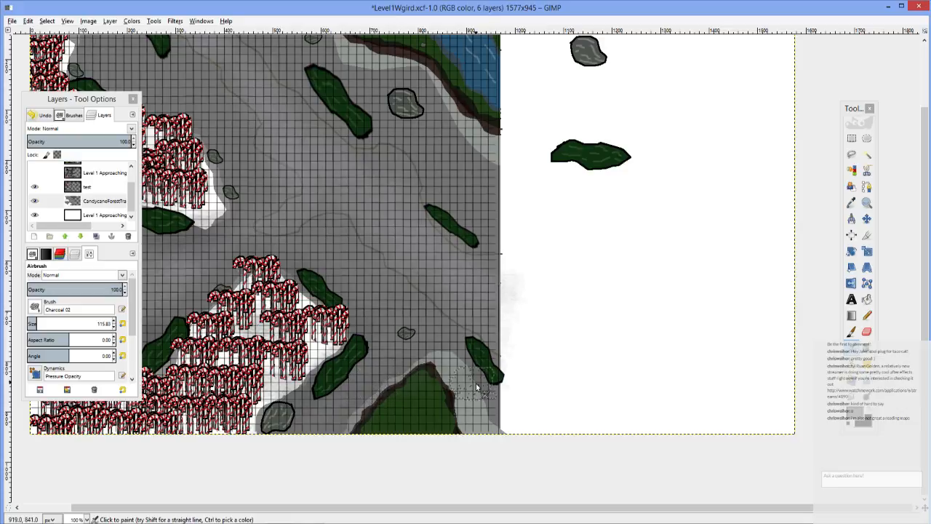
Step: Airbrush dark grey shading around the western peninsula's northern side and eastern tip, and down the southwestern area's eastern edge
scroll(484, 299, "up", 4)
scroll(484, 299, "left", 1)
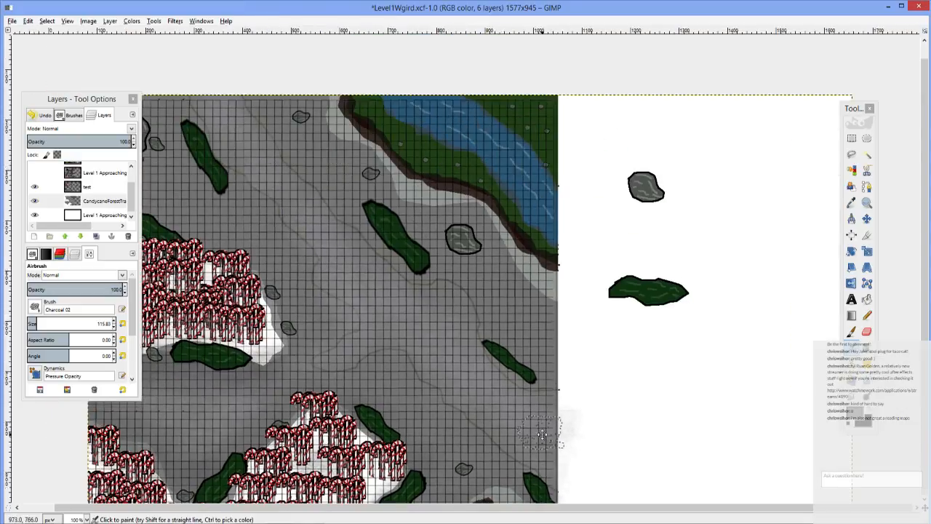
scroll(500, 254, "up", 2)
scroll(500, 253, "left", 3)
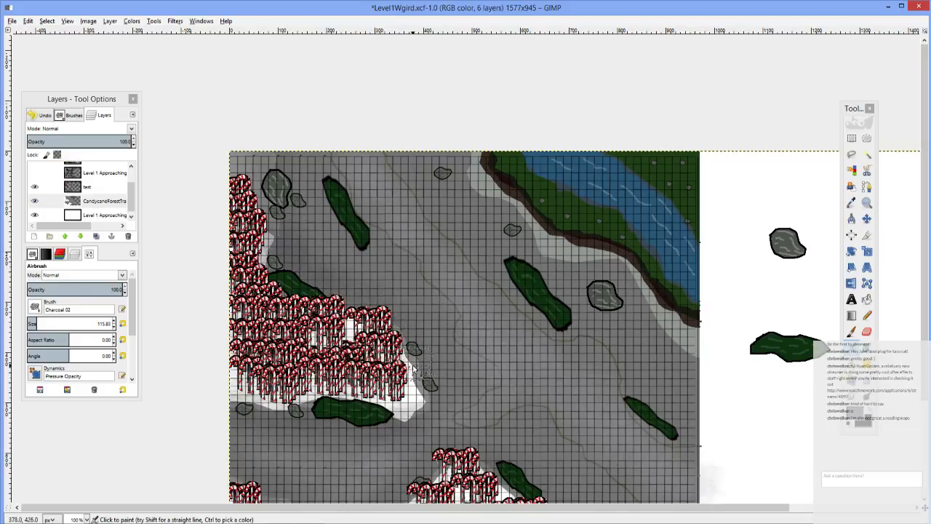
mouse_move(414, 369)
left_mouse_down()
mouse_move(435, 414)
mouse_move(414, 354)
mouse_move(432, 417)
mouse_move(381, 416)
mouse_move(414, 401)
mouse_move(416, 381)
mouse_move(416, 428)
mouse_move(388, 419)
mouse_move(427, 395)
left_mouse_up()
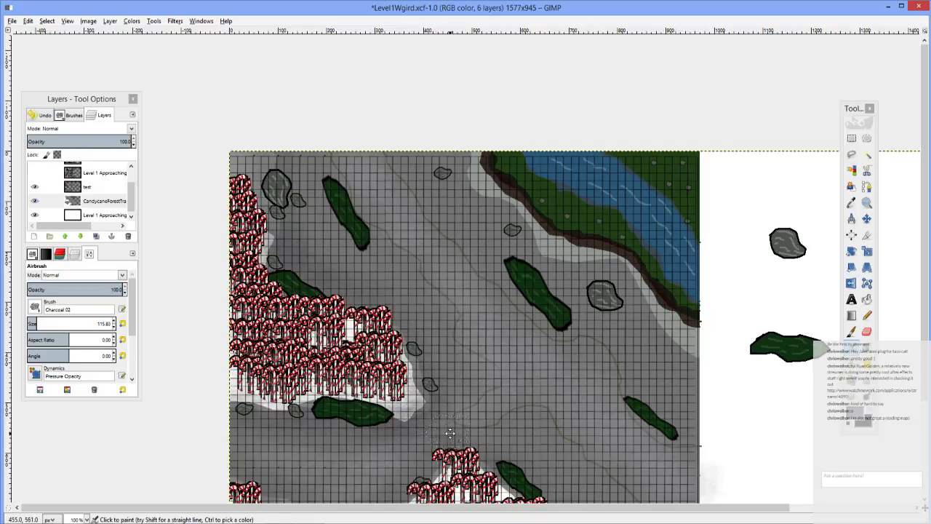
scroll(453, 429, "down", 3)
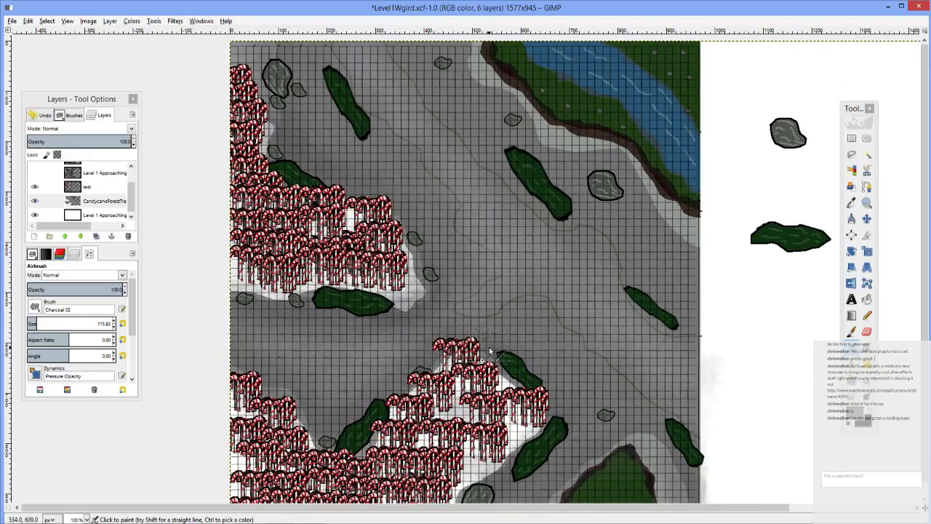
mouse_move(490, 352)
left_mouse_down()
mouse_move(525, 397)
mouse_move(508, 373)
mouse_move(522, 431)
mouse_move(515, 477)
mouse_move(496, 450)
mouse_move(525, 406)
mouse_move(513, 457)
mouse_move(502, 436)
mouse_move(519, 426)
mouse_move(472, 472)
left_mouse_up()
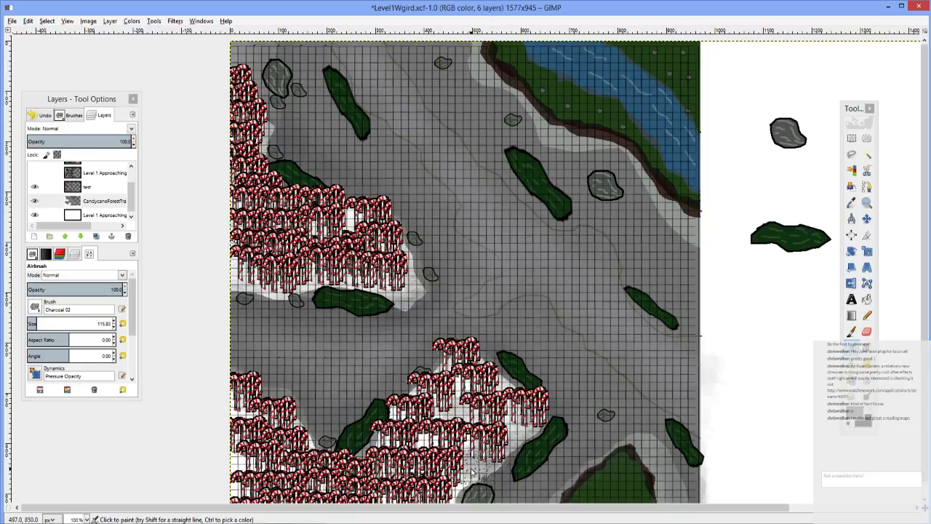
Step: Airbrush dark grey shading along the eastern edge of the southern candy cane area and around the southeastern green hill
mouse_move(465, 414)
left_mouse_down()
mouse_move(439, 429)
mouse_move(477, 462)
mouse_move(521, 415)
mouse_move(497, 422)
left_mouse_up()
scroll(496, 421, "down", 4)
scroll(496, 422, "right", 2)
mouse_move(444, 341)
left_mouse_down()
mouse_move(409, 391)
mouse_move(480, 404)
mouse_move(494, 388)
left_mouse_up()
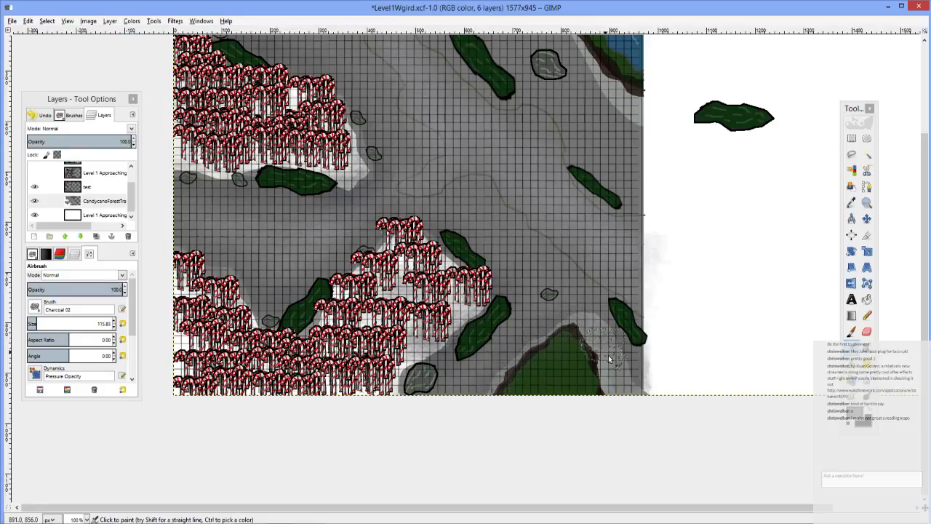
scroll(542, 367, "down", 1)
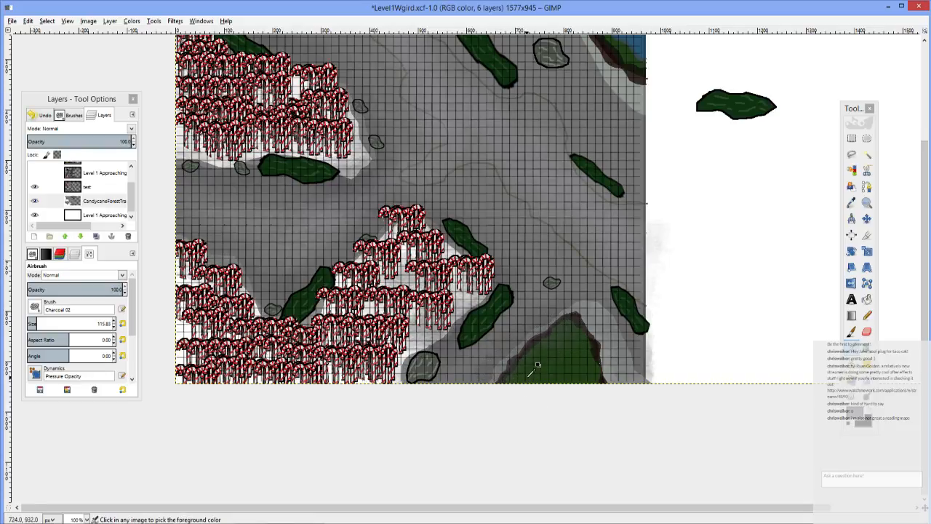
left_click_drag(536, 358, 593, 382)
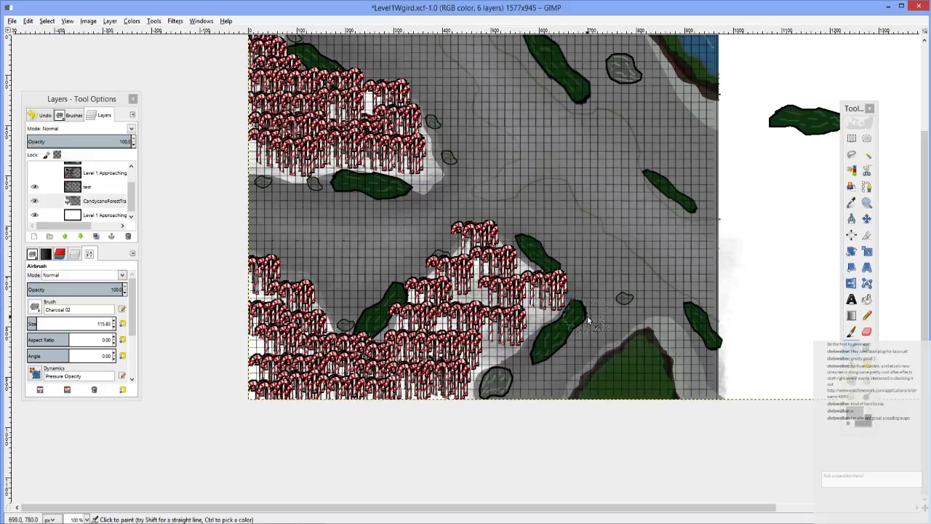
left_click_drag(566, 331, 560, 420)
left_click_drag(520, 313, 558, 367)
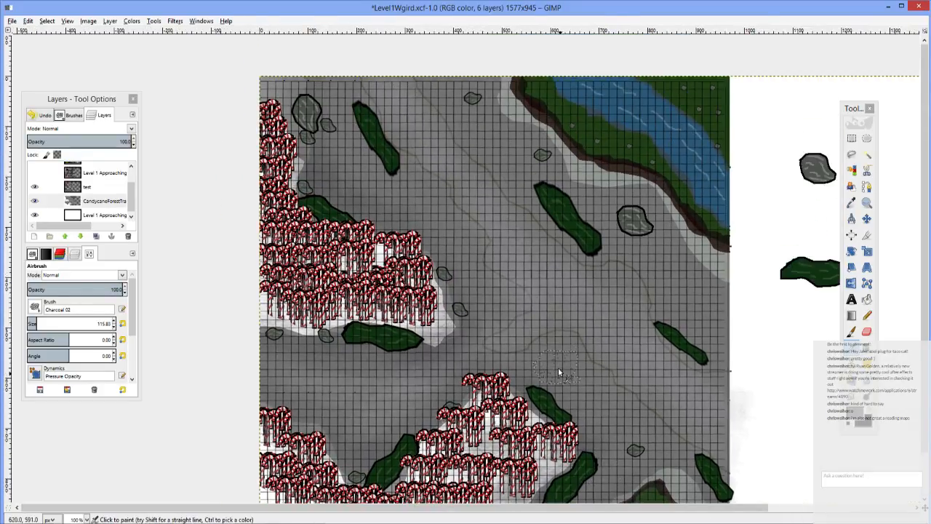
Step: Lighten the foreground grey and airbrush light highlights diagonally across the central ground up to the map's northern edge
left_click(855, 404)
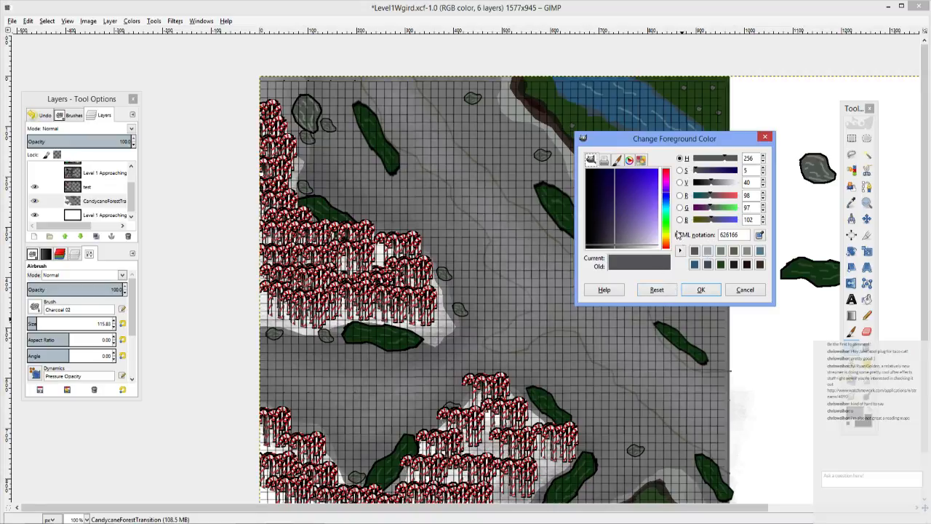
left_click_drag(711, 187, 722, 269)
left_click(700, 289)
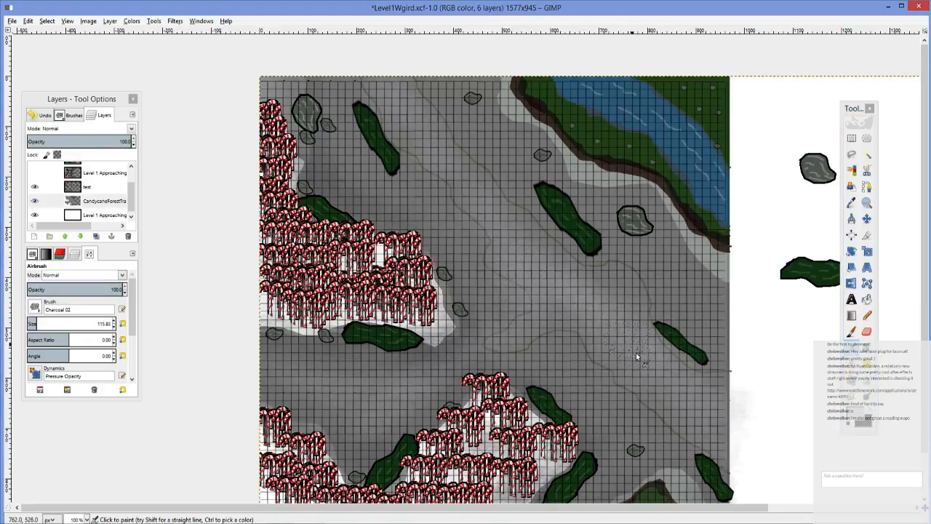
left_click_drag(437, 202, 505, 296)
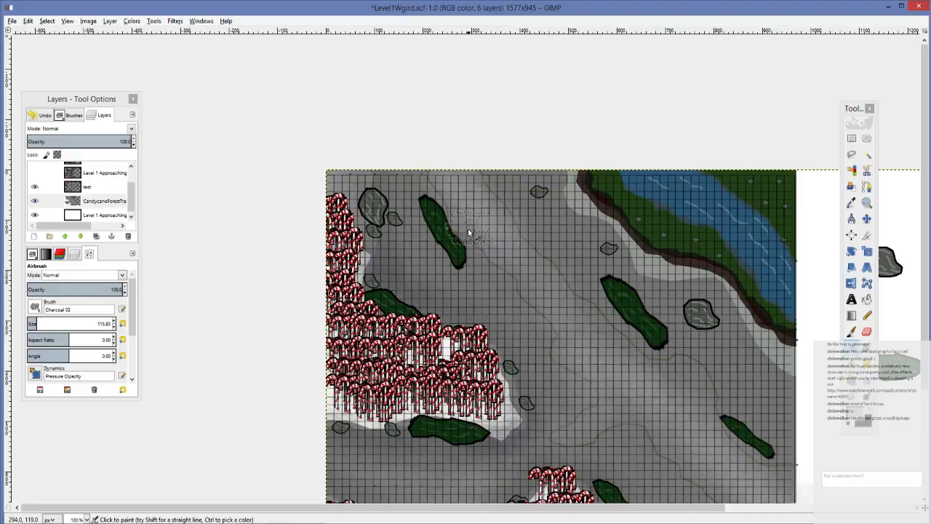
scroll(461, 240, "up", 2)
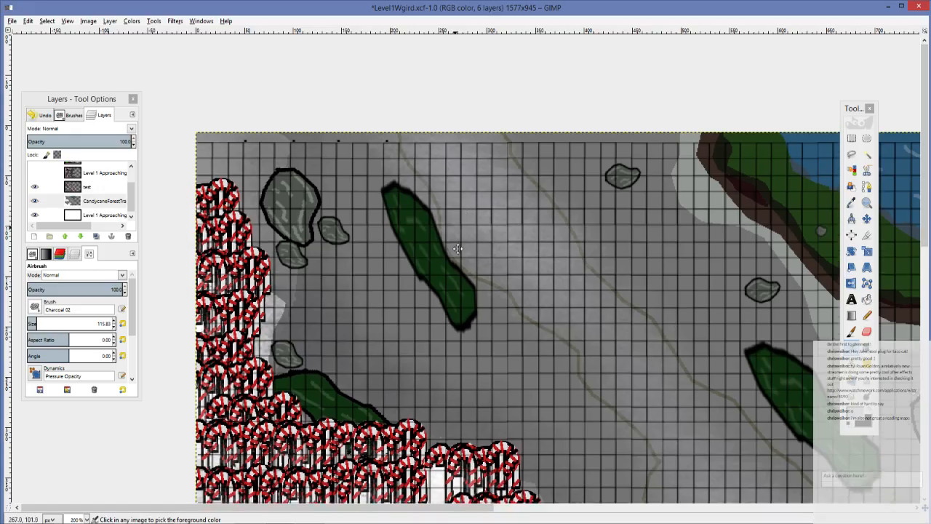
left_click_drag(457, 249, 479, 313)
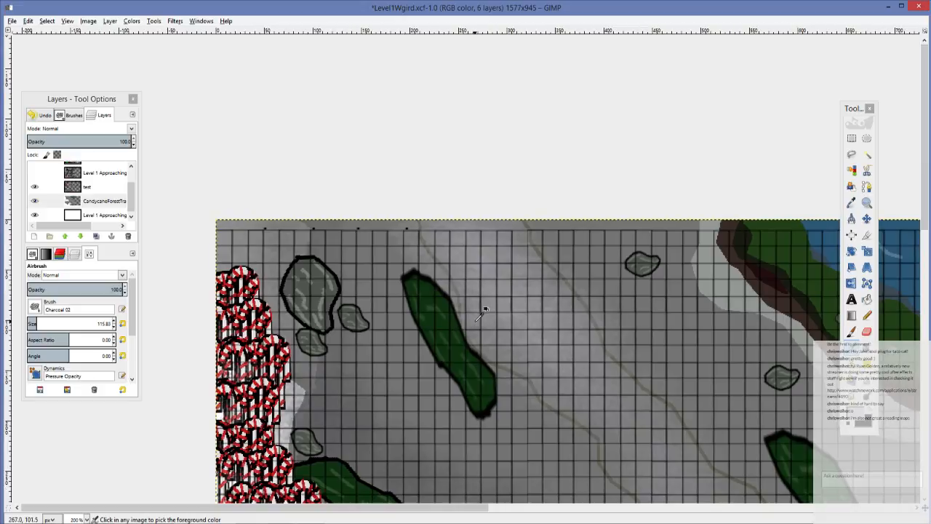
Step: Try to remove the brown path lines from the CandycaneForestTransition layer by selecting their colour and deleting it
left_click(851, 171)
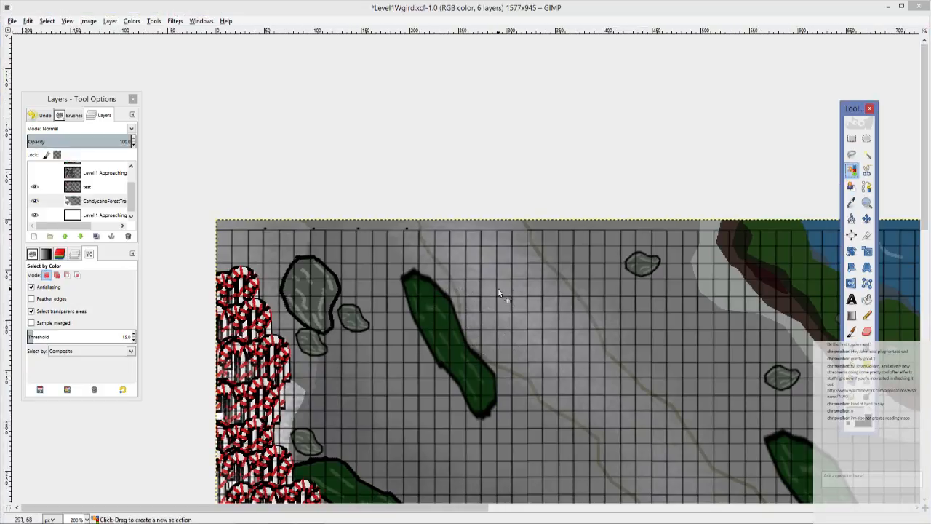
scroll(556, 275, "up", 4)
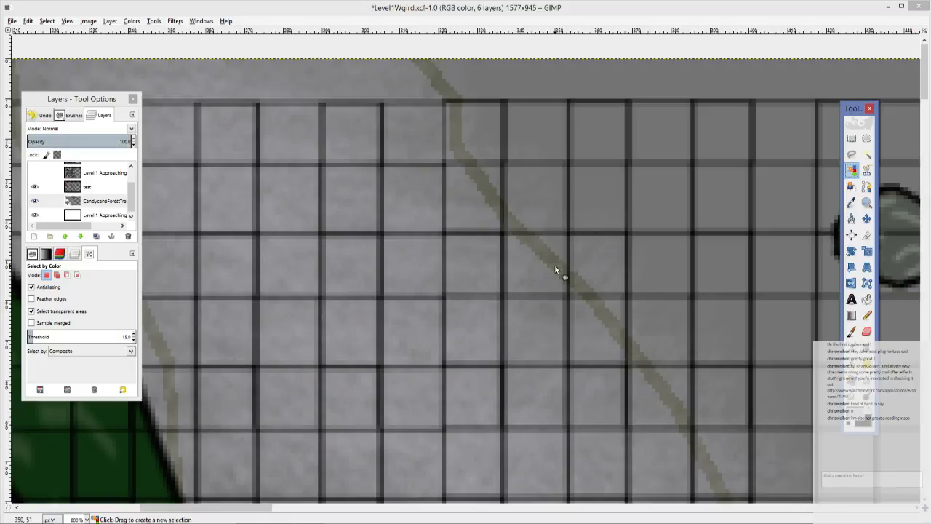
left_click(555, 267)
scroll(553, 271, "down", 2)
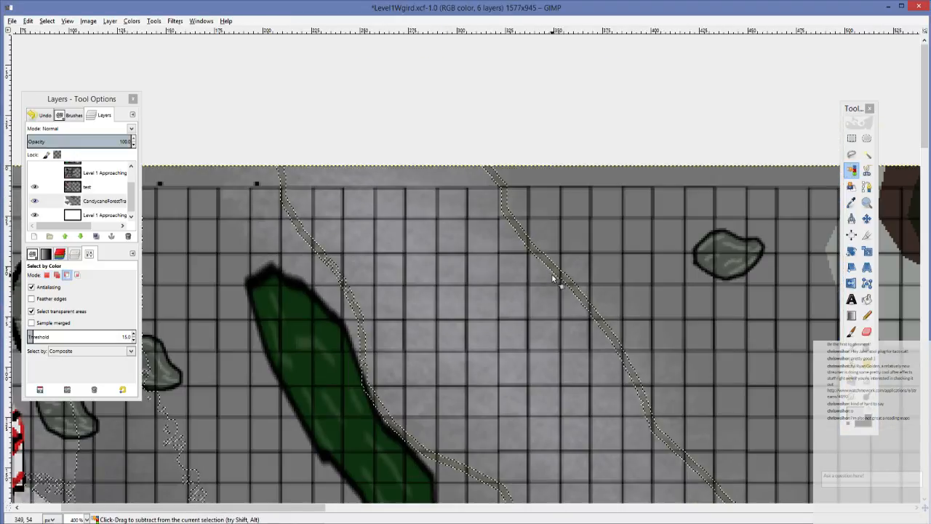
scroll(510, 312, "down", 3)
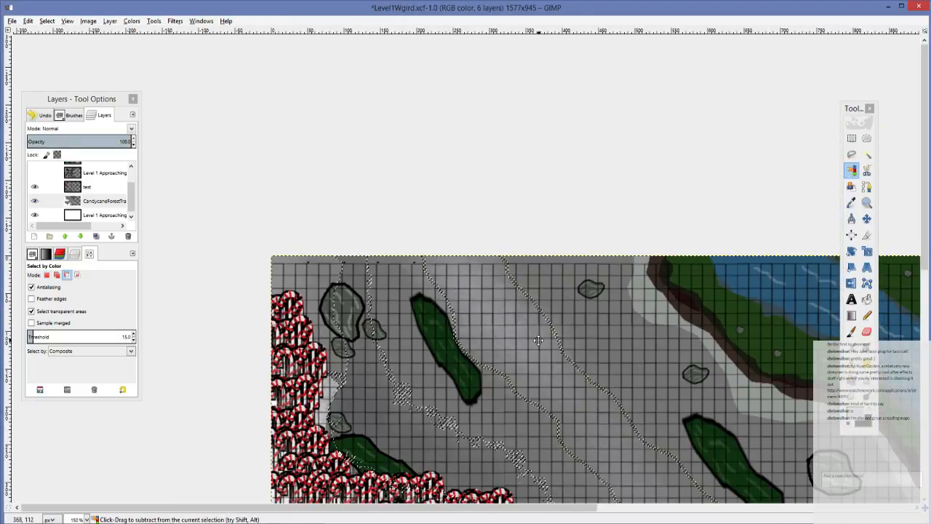
left_click_drag(539, 340, 470, 221)
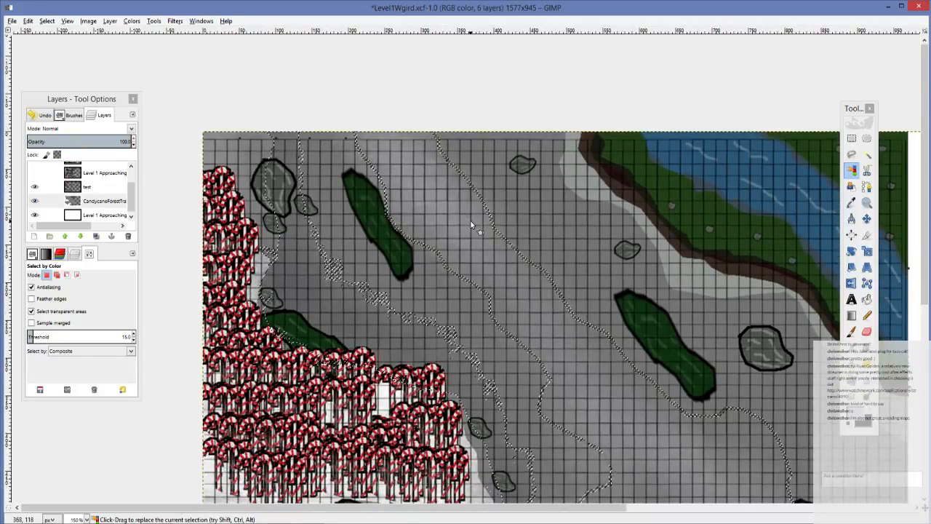
key("Delete")
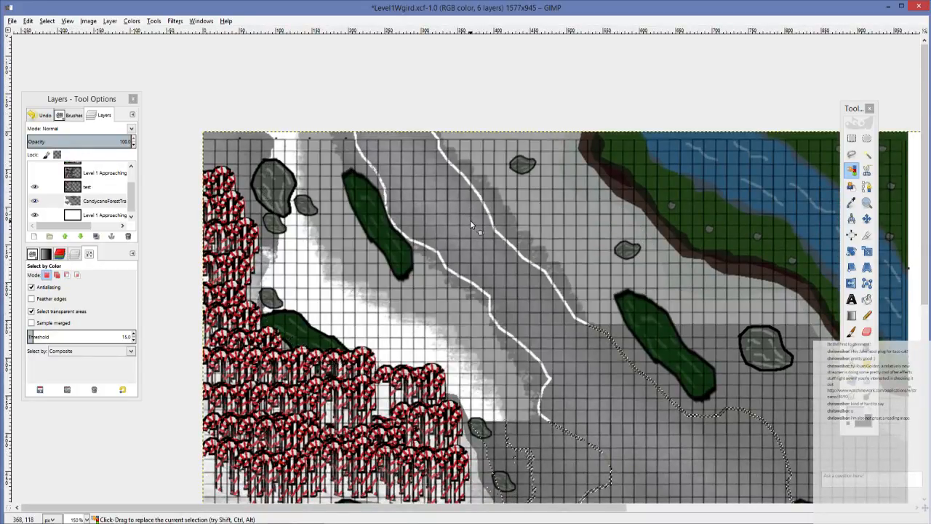
left_click(470, 220)
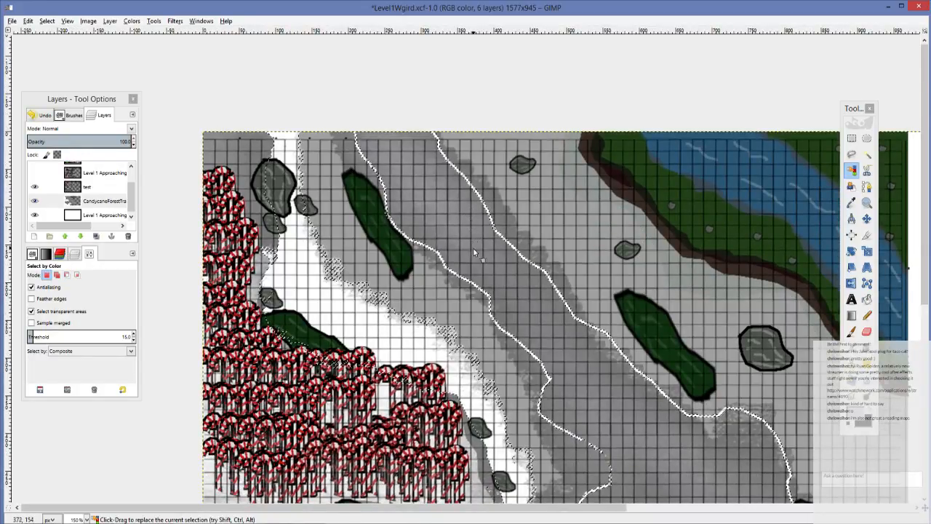
left_click_drag(474, 252, 535, 201)
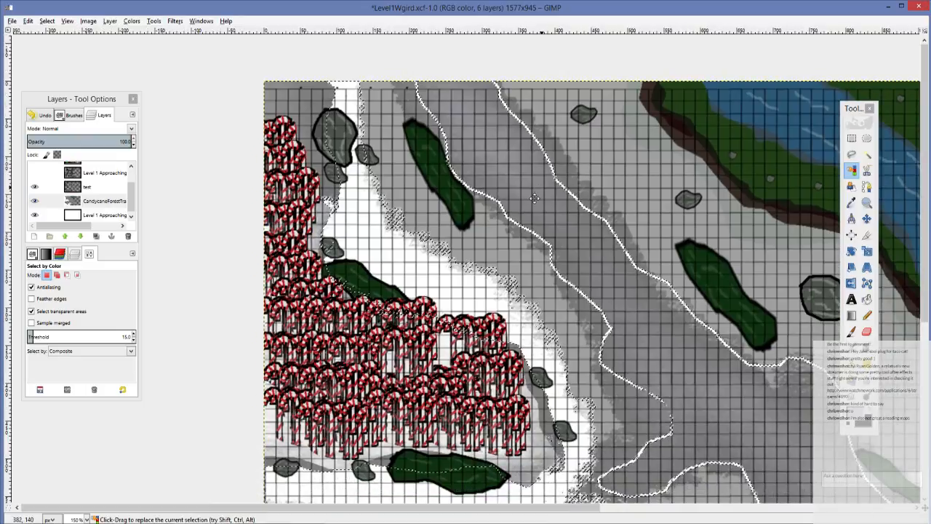
left_click(600, 309, "ctrl")
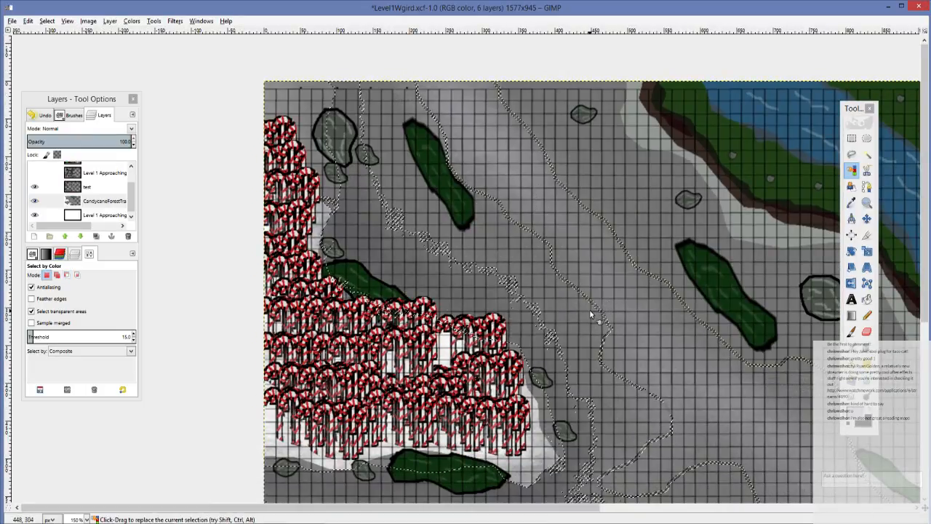
Step: Try again to isolate the brown path line beside the western candy cane peninsula with Select by Color
left_click(591, 307)
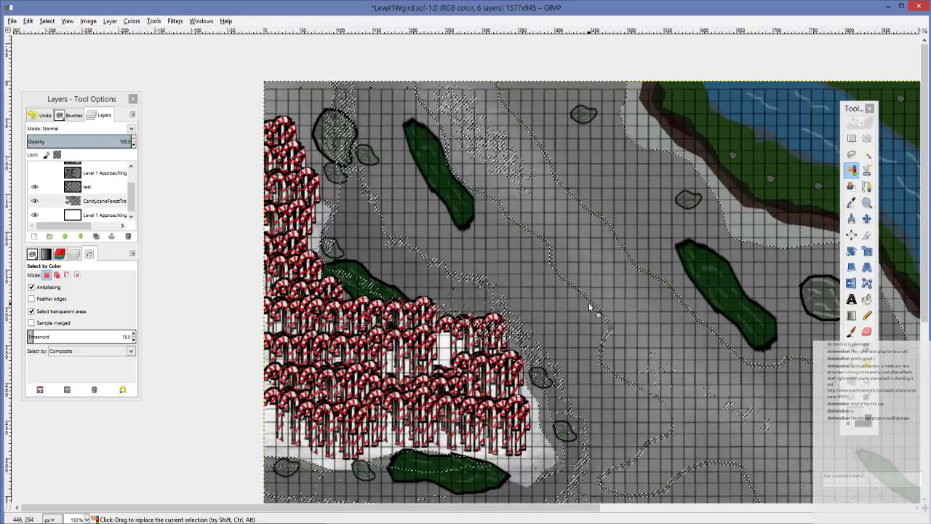
left_click(592, 307)
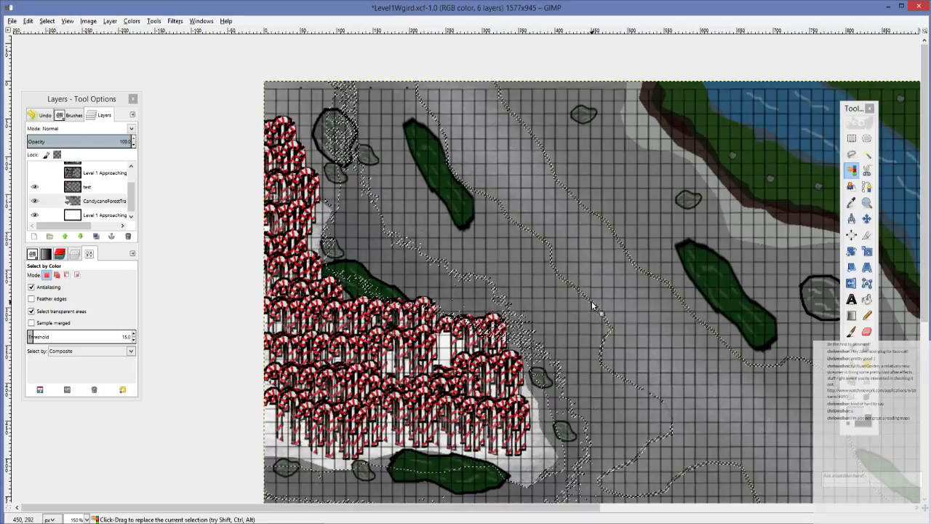
scroll(509, 291, "down", 1)
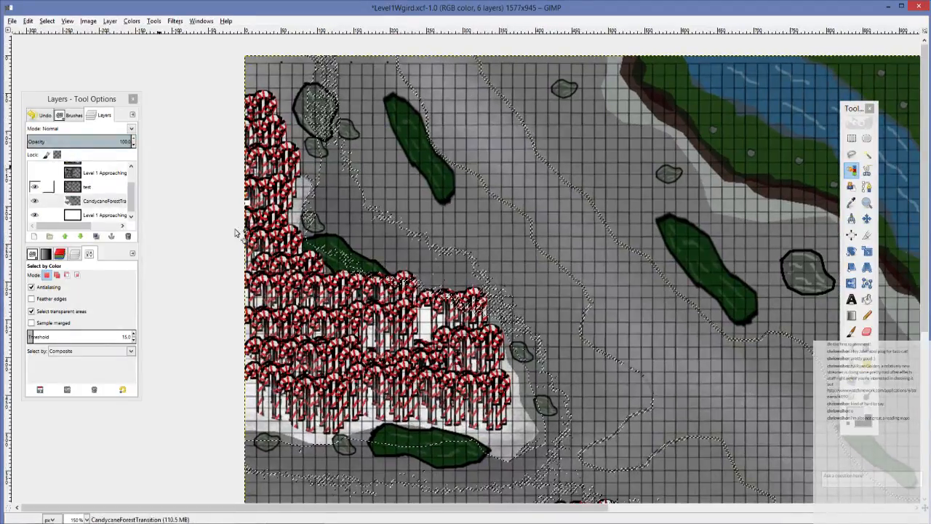
scroll(436, 261, "up", 3)
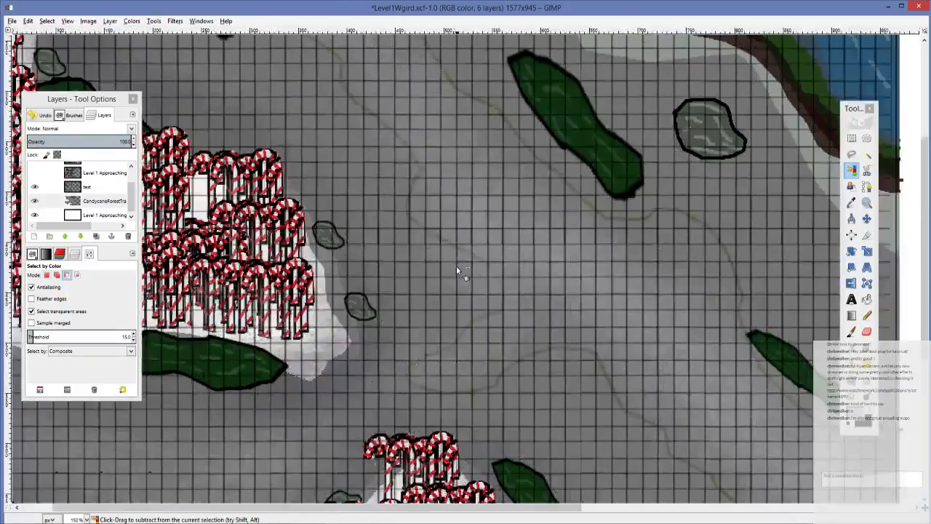
scroll(457, 270, "up", 3)
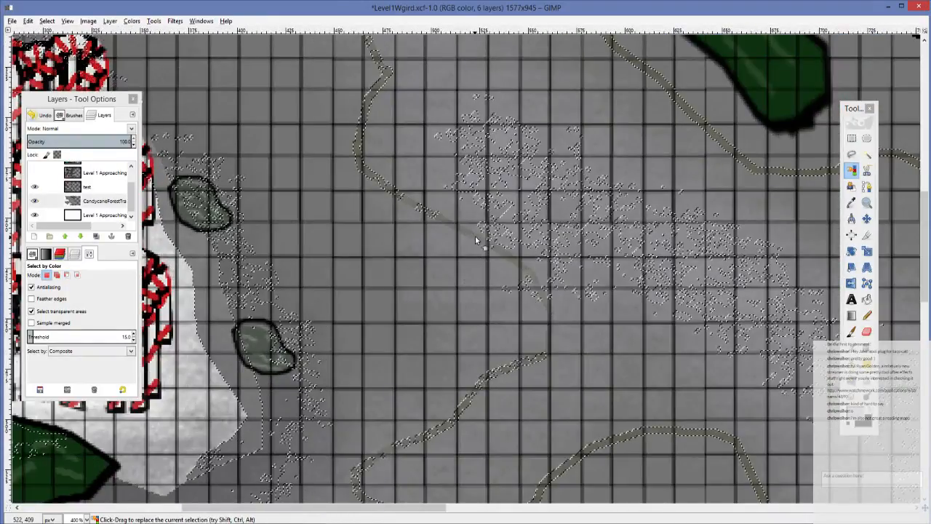
Step: Hide the test layer, make it the active layer, and clear the colour selection
left_click(35, 187)
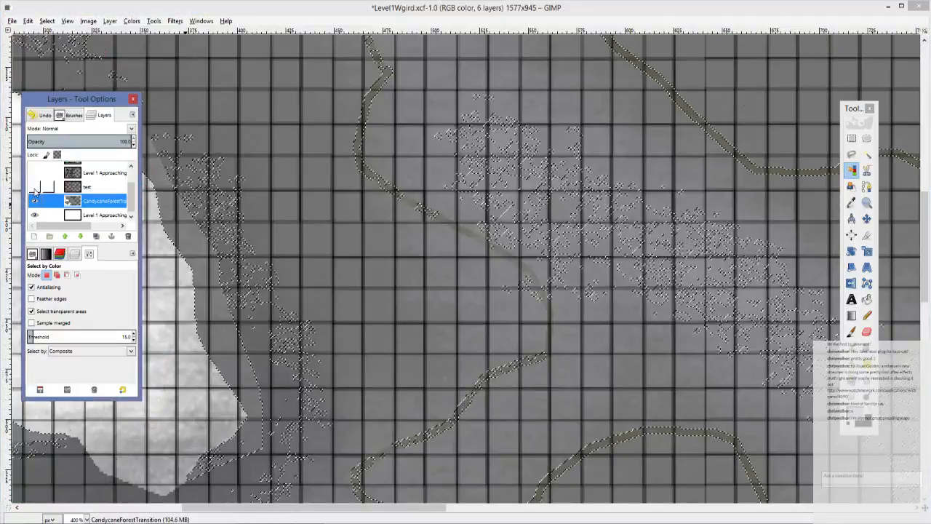
left_click(84, 187)
left_click(35, 215)
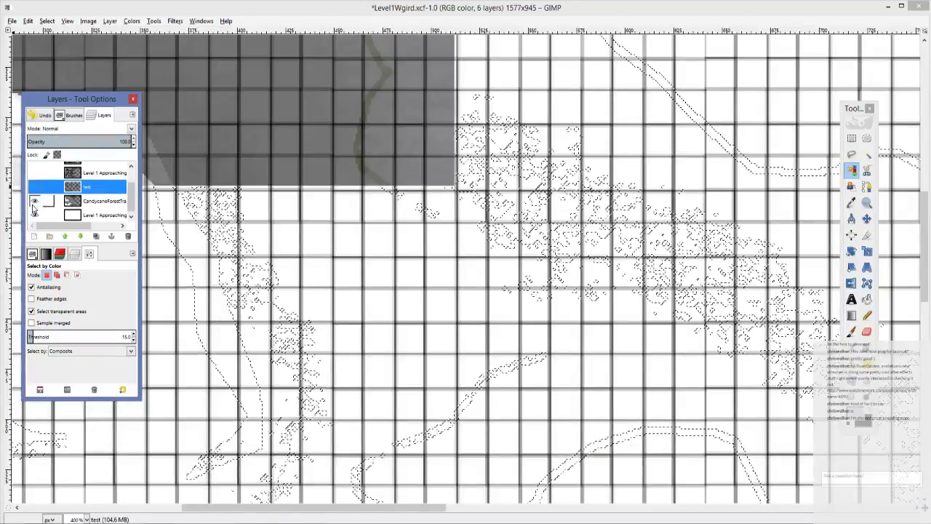
scroll(390, 262, "down", 6)
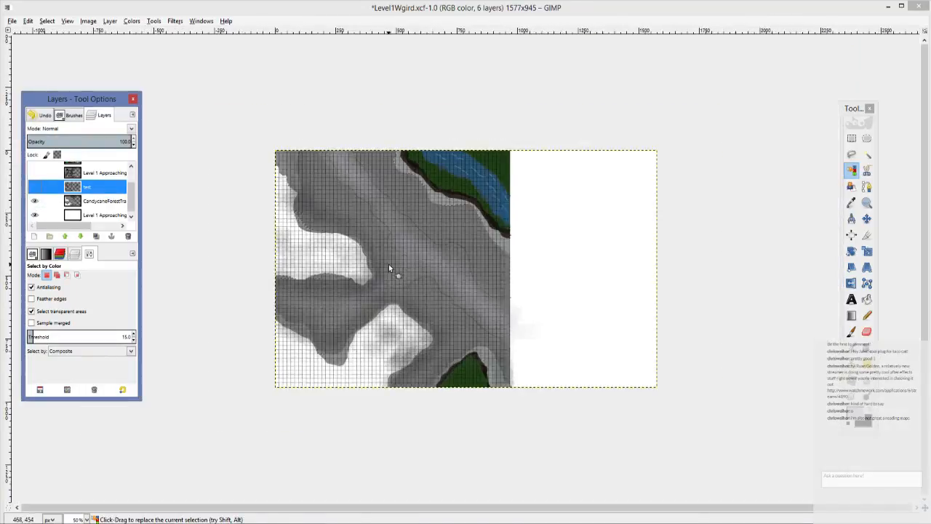
left_click(389, 268)
scroll(384, 266, "up", 3)
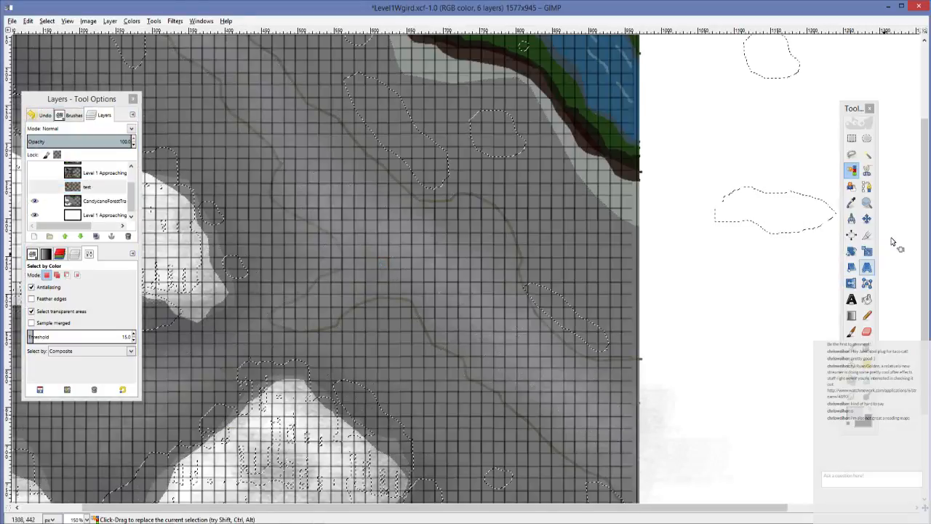
key("r")
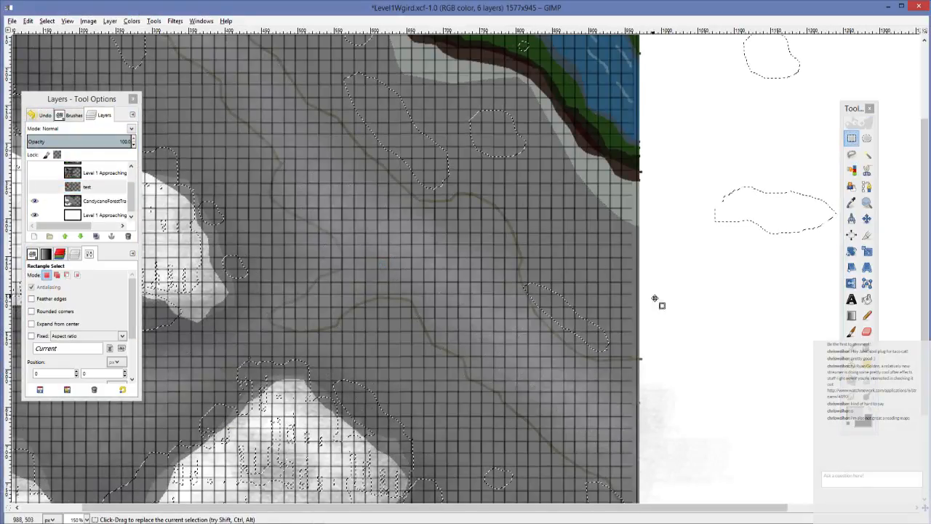
scroll(671, 314, "down", 3)
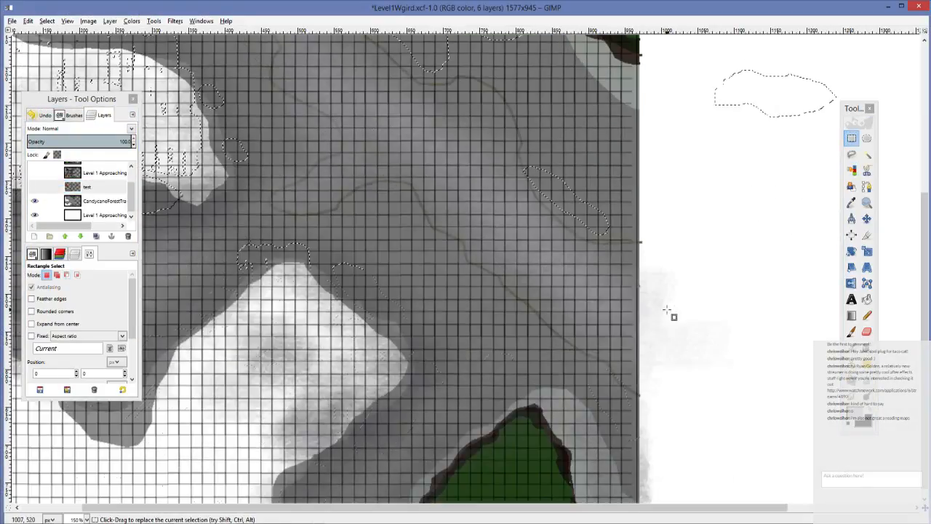
left_click(599, 227)
scroll(578, 240, "down", 1)
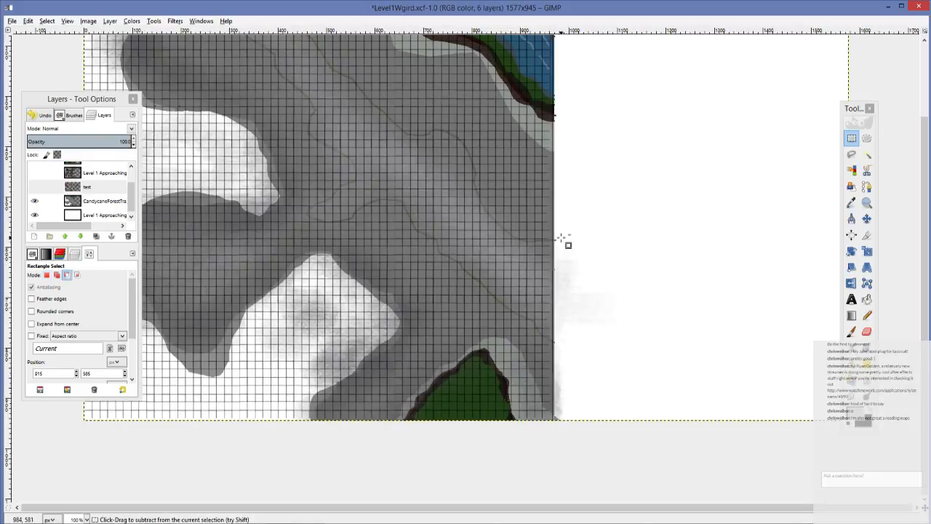
scroll(369, 265, "up", 2)
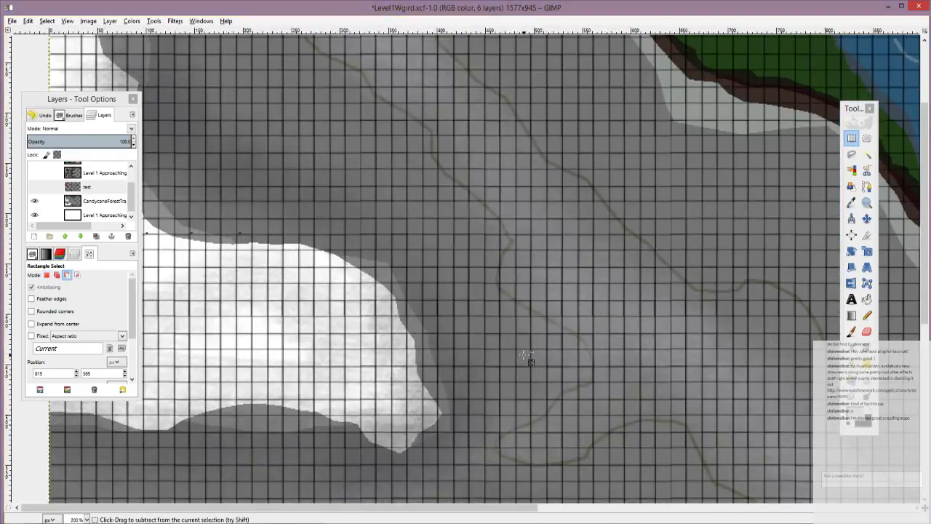
left_click_drag(527, 356, 512, 315)
scroll(509, 274, "down", 4)
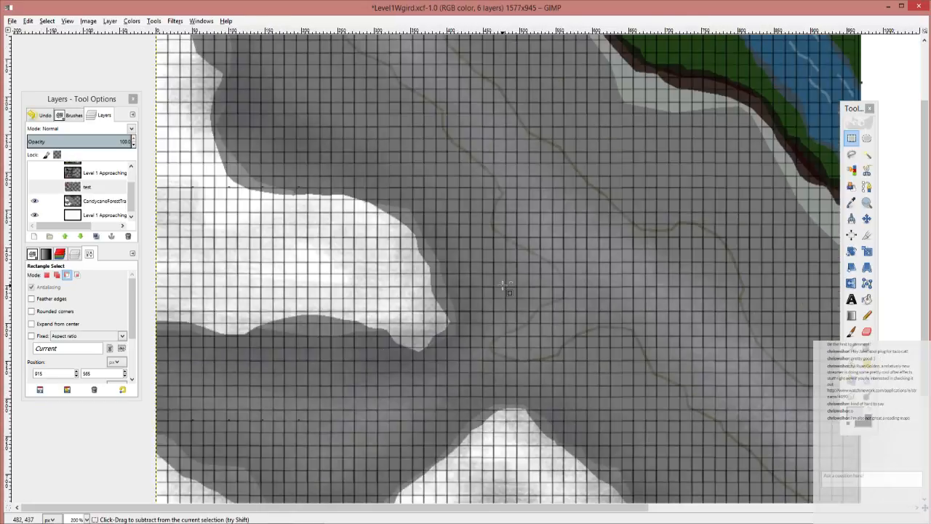
left_click_drag(463, 307, 535, 285)
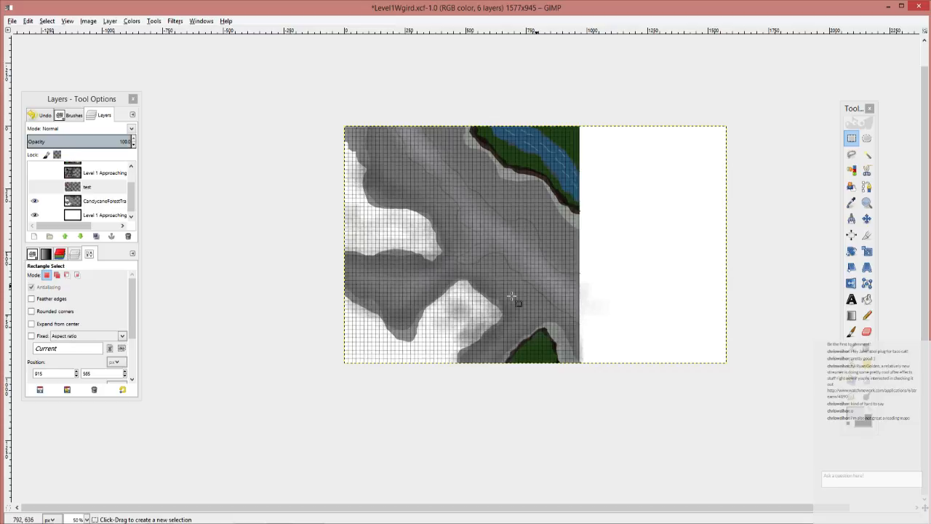
Step: Show the test layer and cut the spare rock and bush from the blank area east of the map
left_click(35, 187)
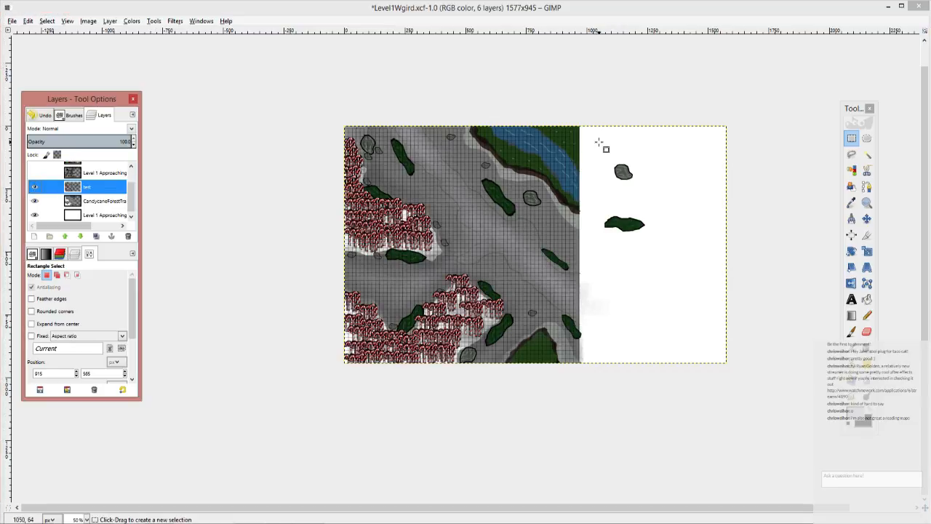
left_click_drag(598, 143, 648, 263)
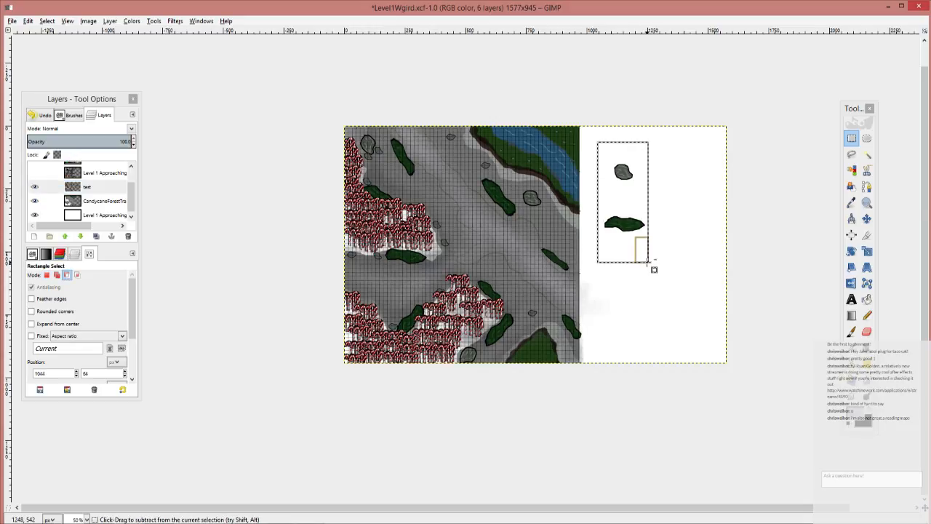
key("ctrl+x")
Step: Open MapAssets.xcf from the Rainbow Kingdom folder and bring its image window to the front
left_click(13, 21)
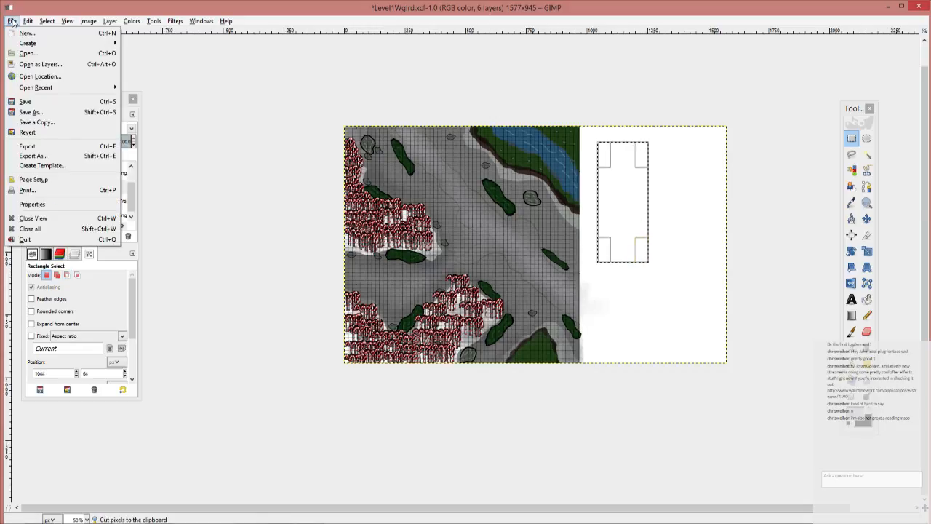
left_click(27, 53)
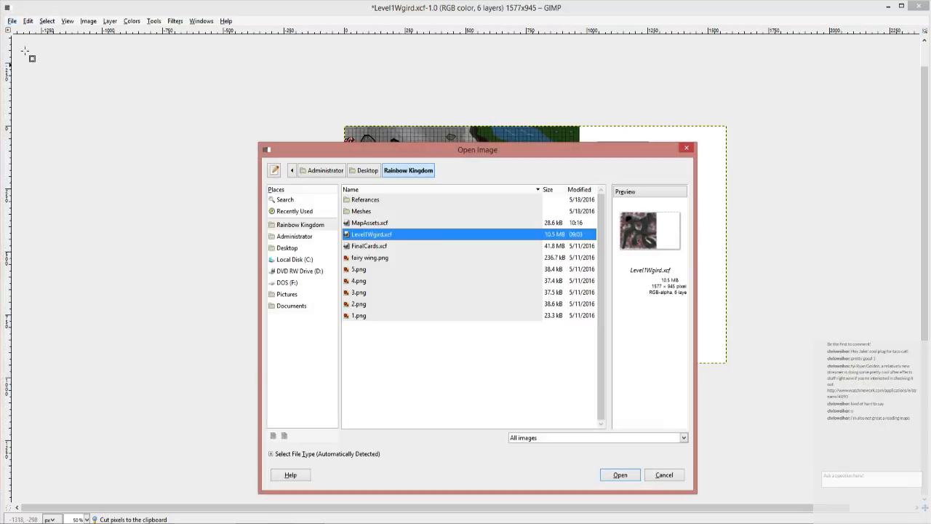
left_click(393, 225)
double_click(391, 226)
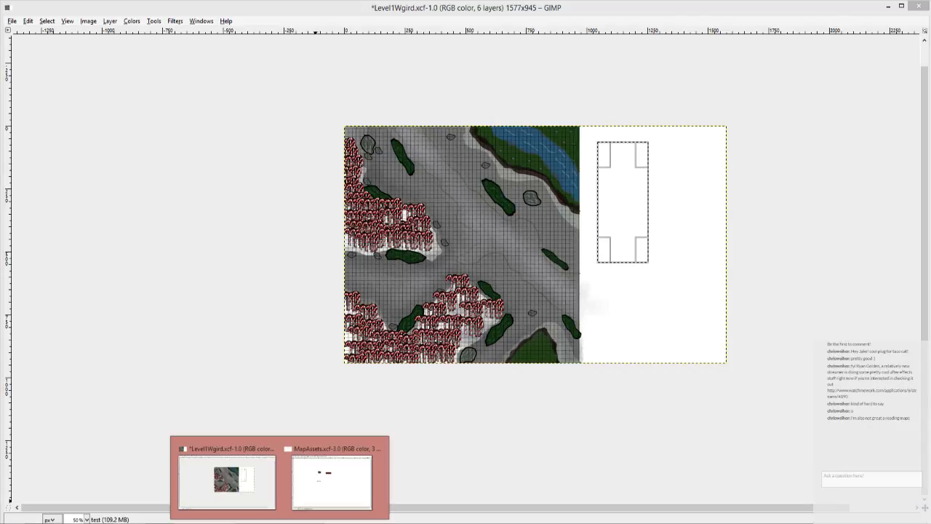
left_click(301, 497)
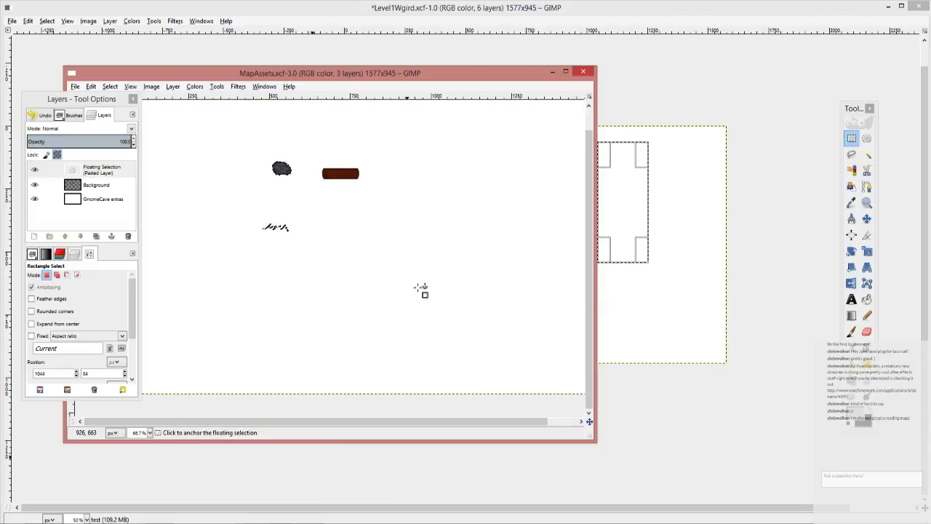
Step: Anchor the existing floating selection in MapAssets.xcf and paste the cut rock and bush into the image
left_click(448, 215)
key("ctrl+v")
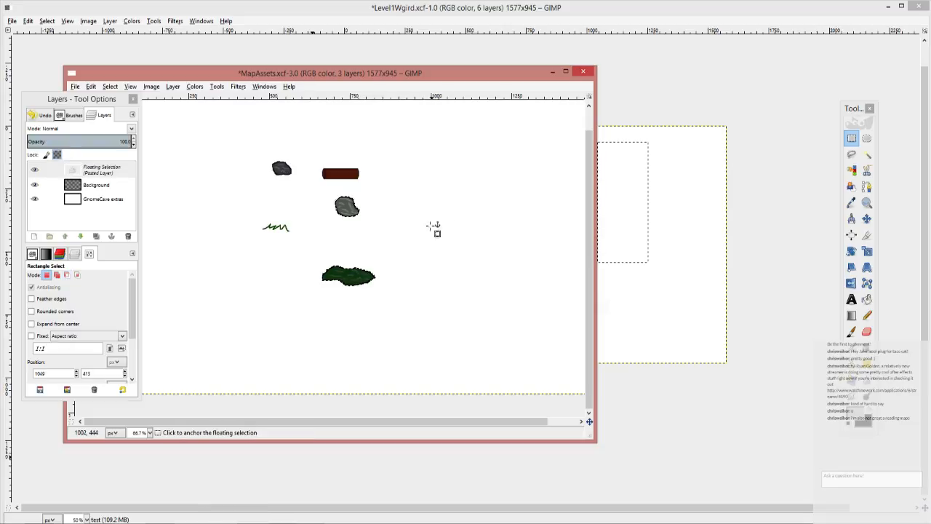
left_click_drag(393, 240, 389, 299)
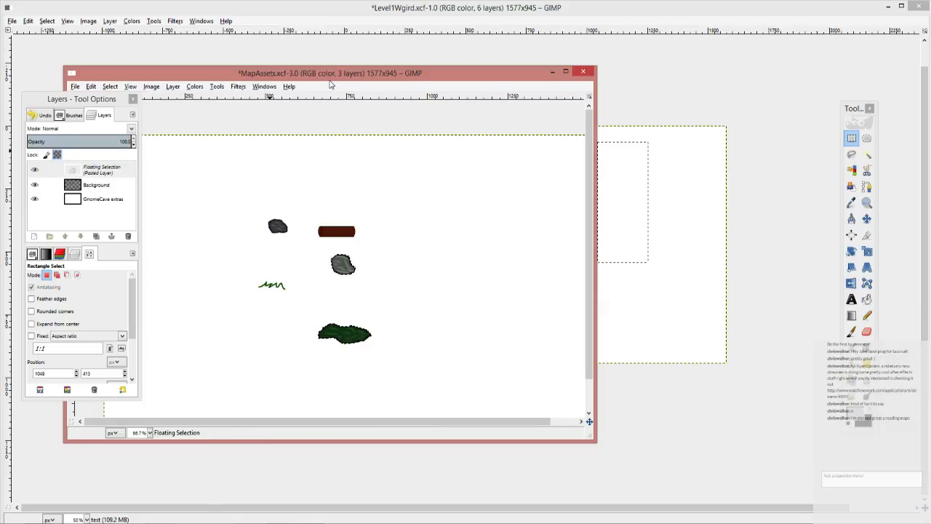
left_click_drag(332, 70, 516, 106)
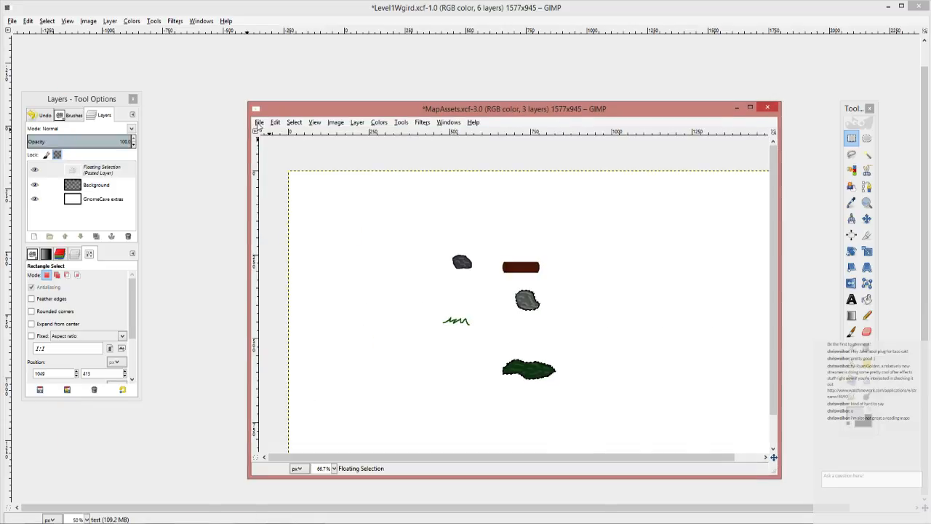
Step: Save MapAssets.xcf and minimize its window to return to the Level1Wgird.xcf map
left_click(259, 122)
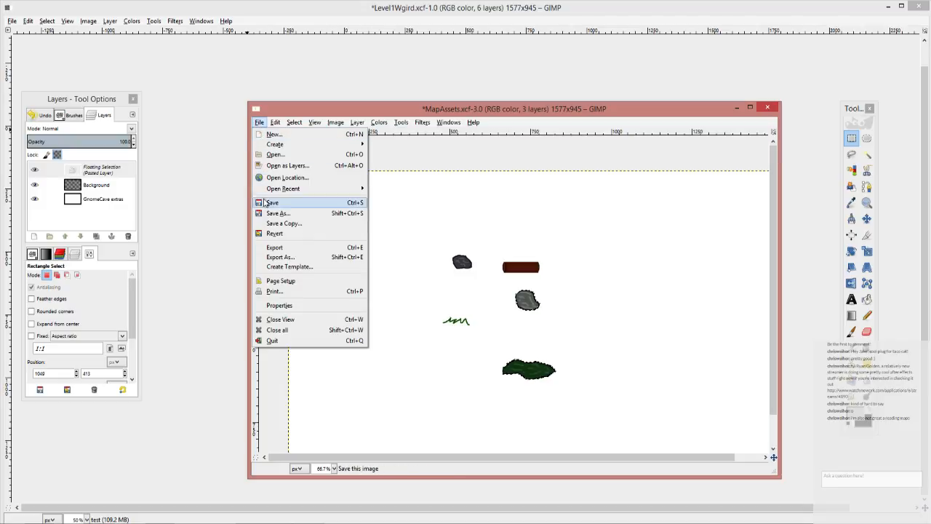
left_click(271, 203)
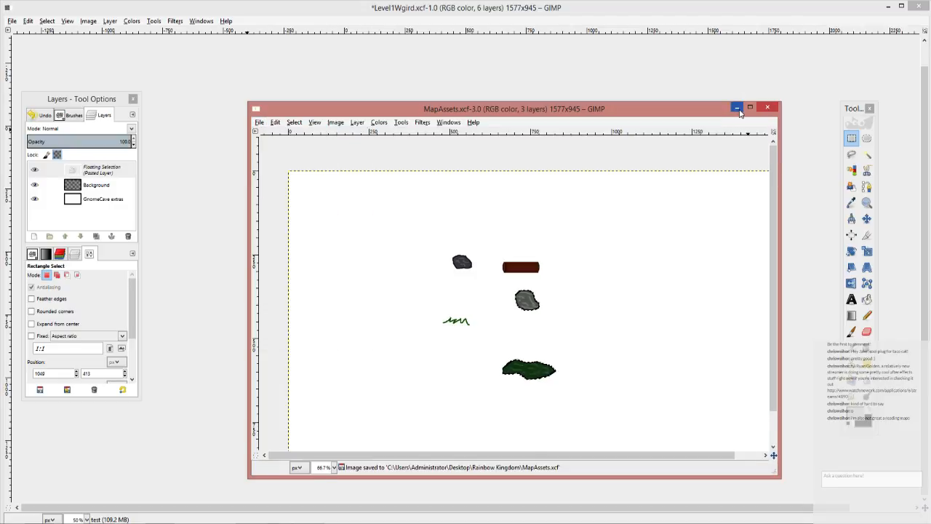
left_click(737, 107)
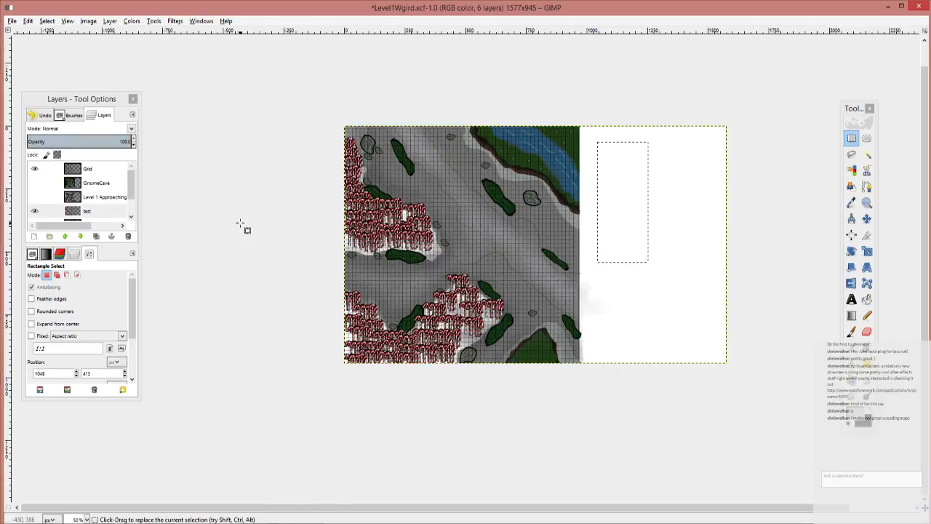
Step: Stretch the rectangular selection to the map's eastern edge and over the full height of the blank strip
left_click(632, 207)
left_click_drag(608, 218, 588, 217)
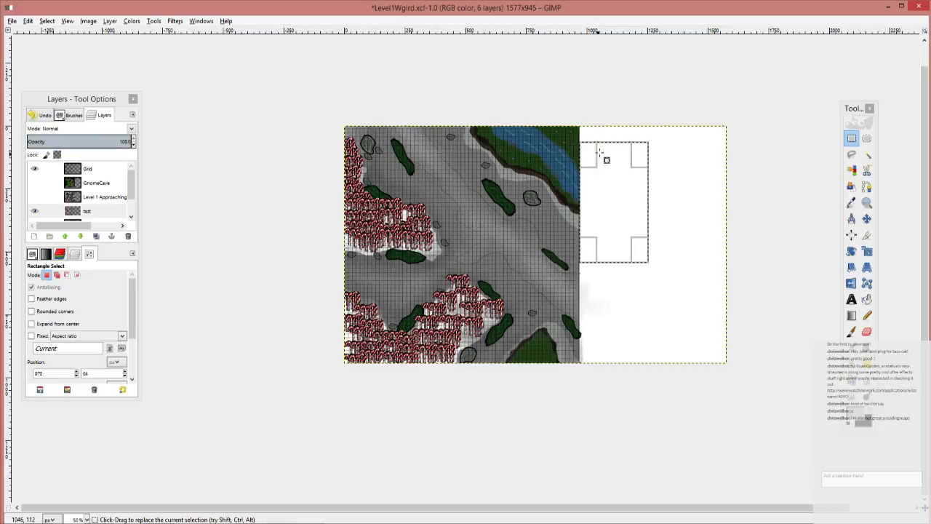
left_click_drag(613, 150, 614, 133)
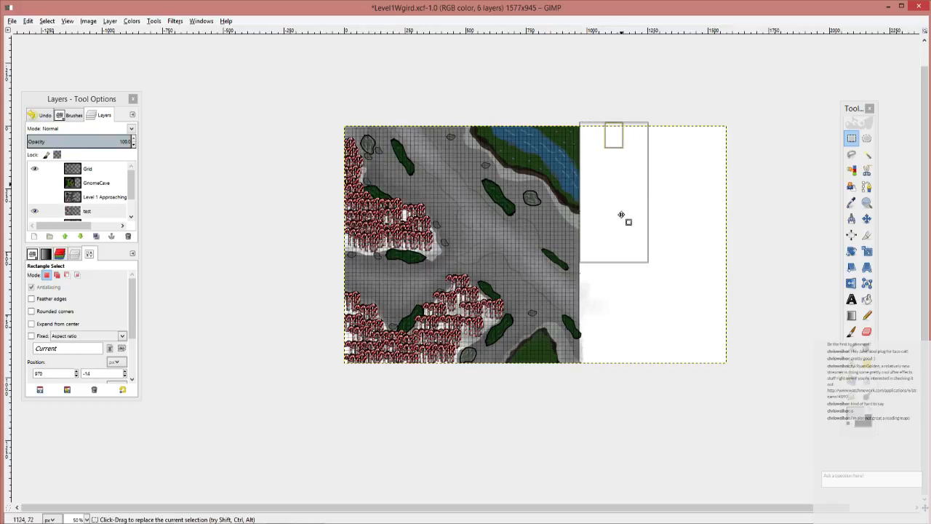
left_click_drag(619, 254, 616, 380)
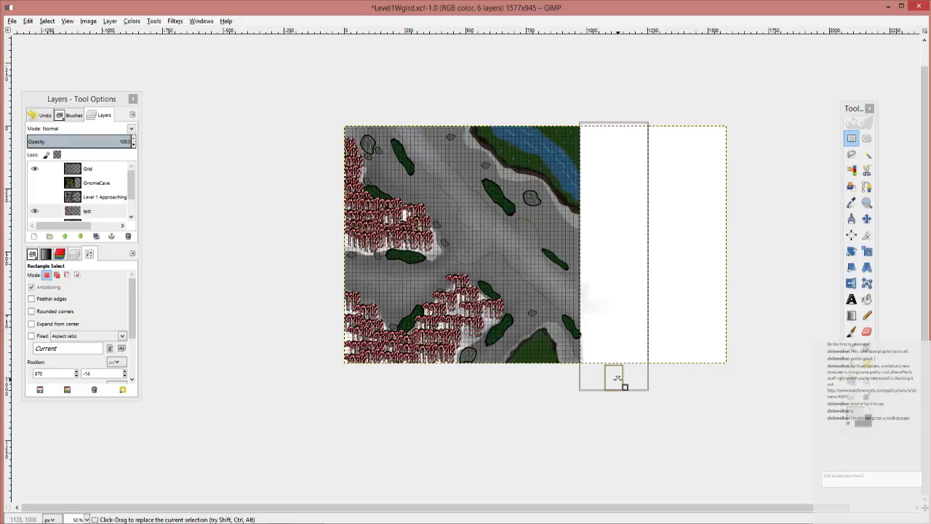
Step: Merge the test layer down into the CandycaneForestTransition layer and clear the rectangular selection
left_click(89, 211)
right_click(88, 211)
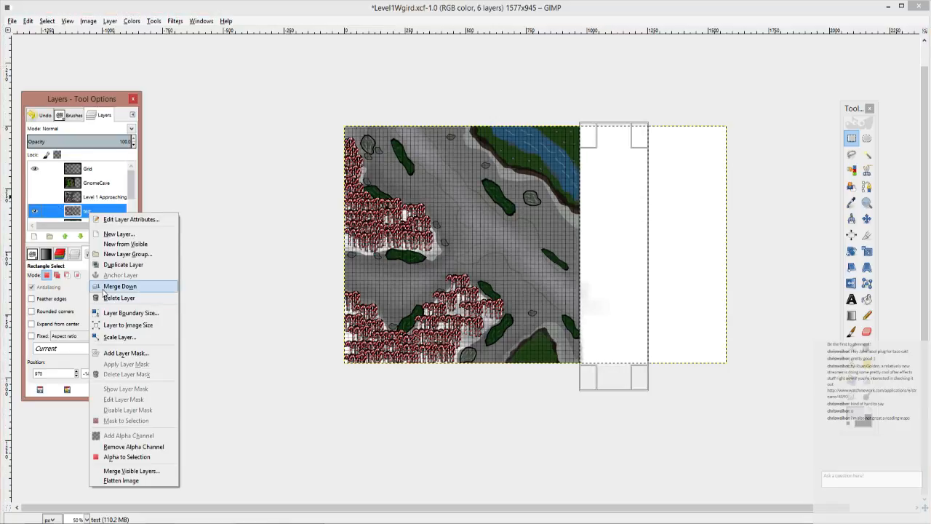
left_click(112, 288)
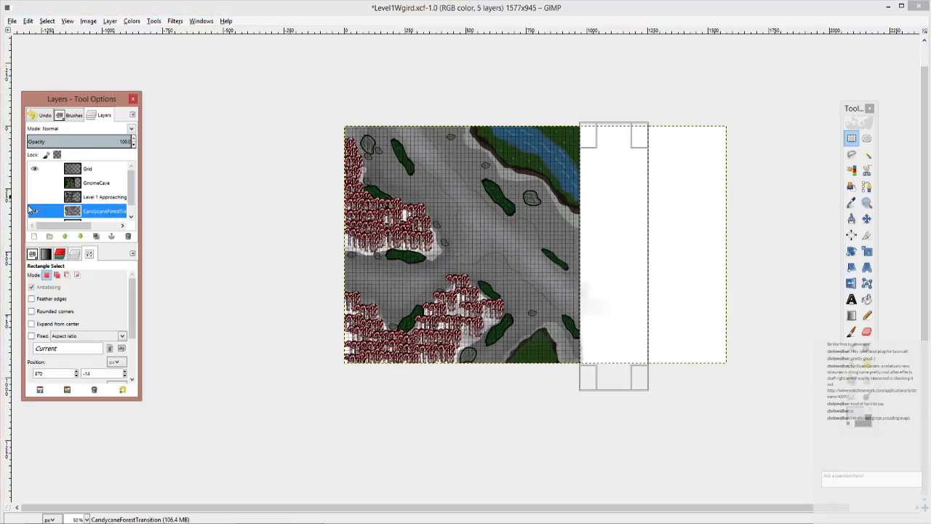
left_click(34, 211)
left_click(35, 210)
scroll(538, 283, "up", 2)
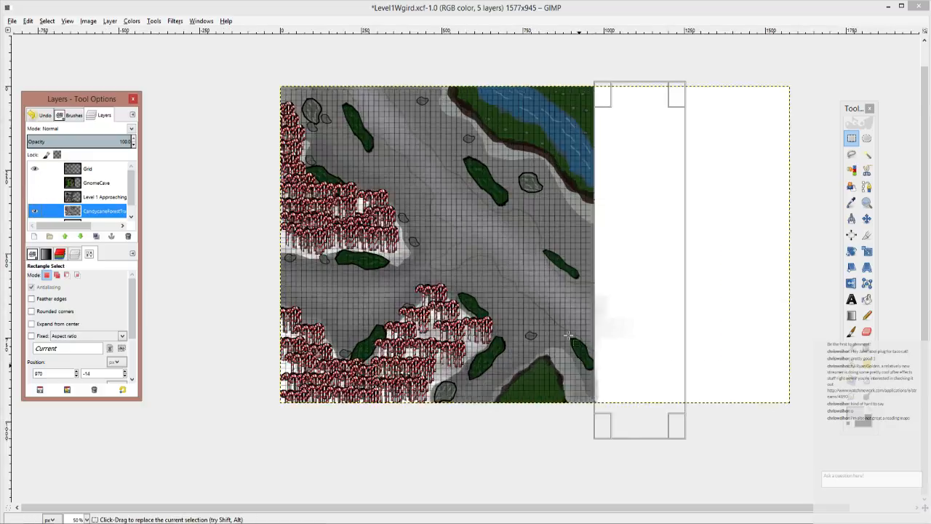
left_click(794, 351)
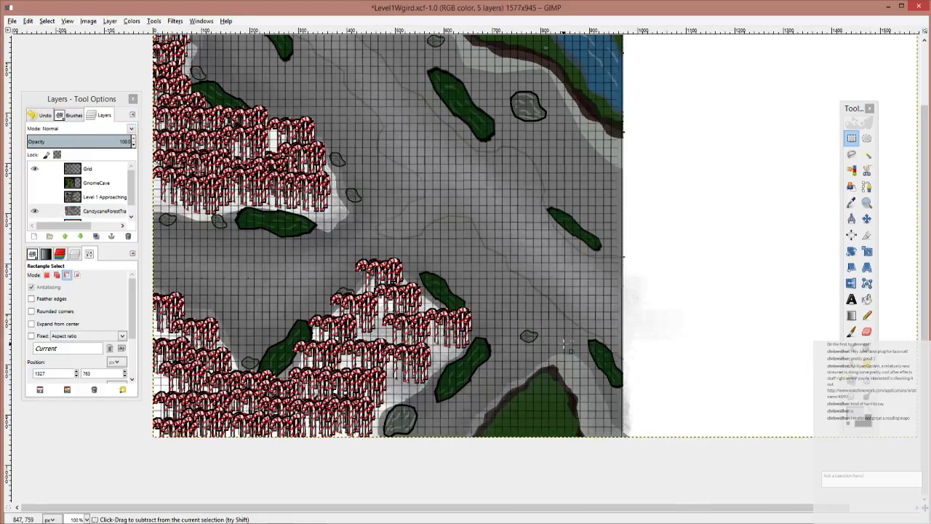
scroll(605, 261, "down", 2)
left_click_drag(600, 305, 606, 331)
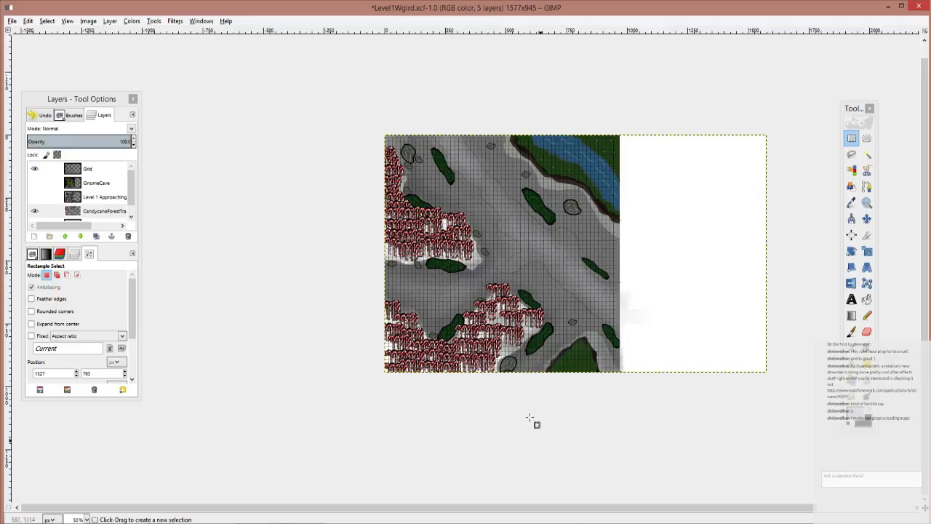
scroll(534, 422, "up", 2)
scroll(547, 391, "right", 2)
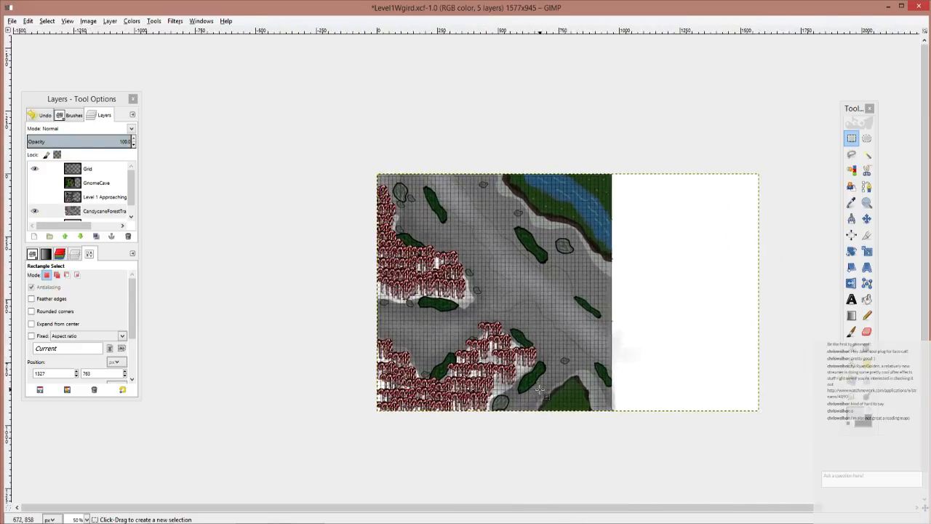